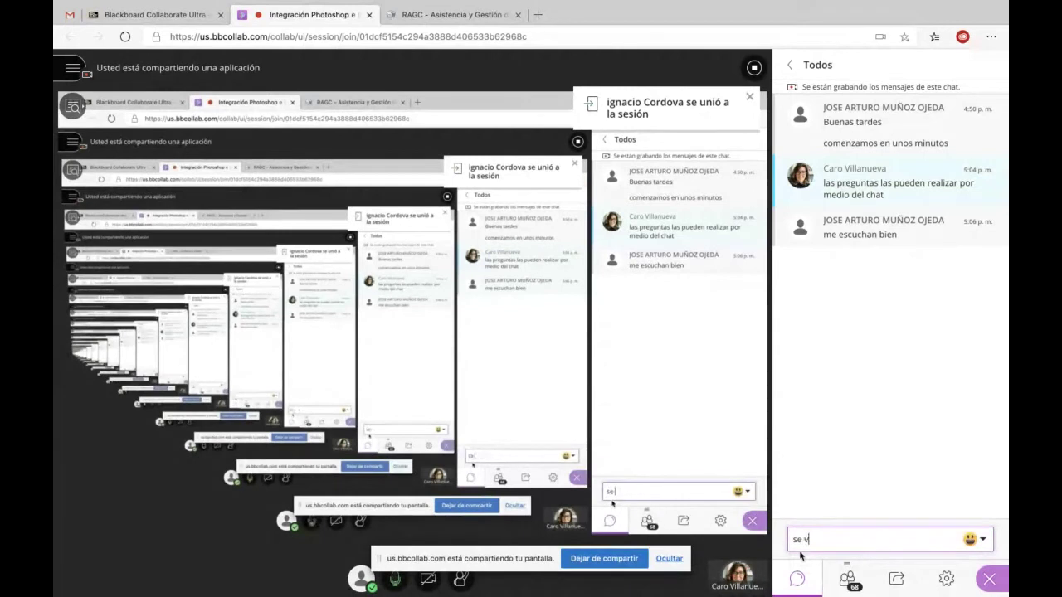
- Send 'se ve bien?' in the Collaborate chat, then switch over to Photoshop
key(Return)
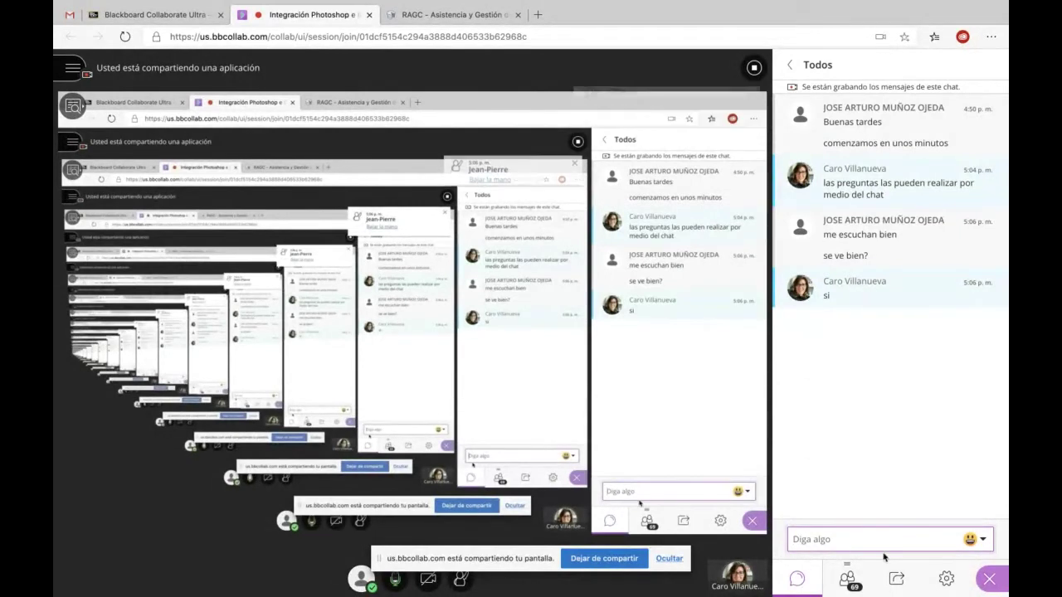
click(675, 564)
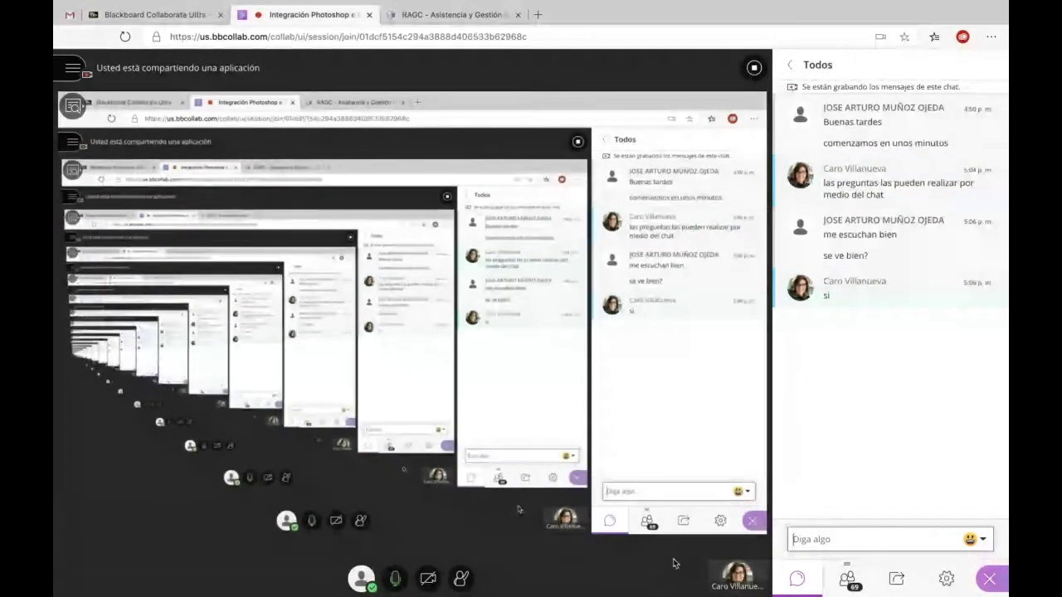
key(super+Tab)
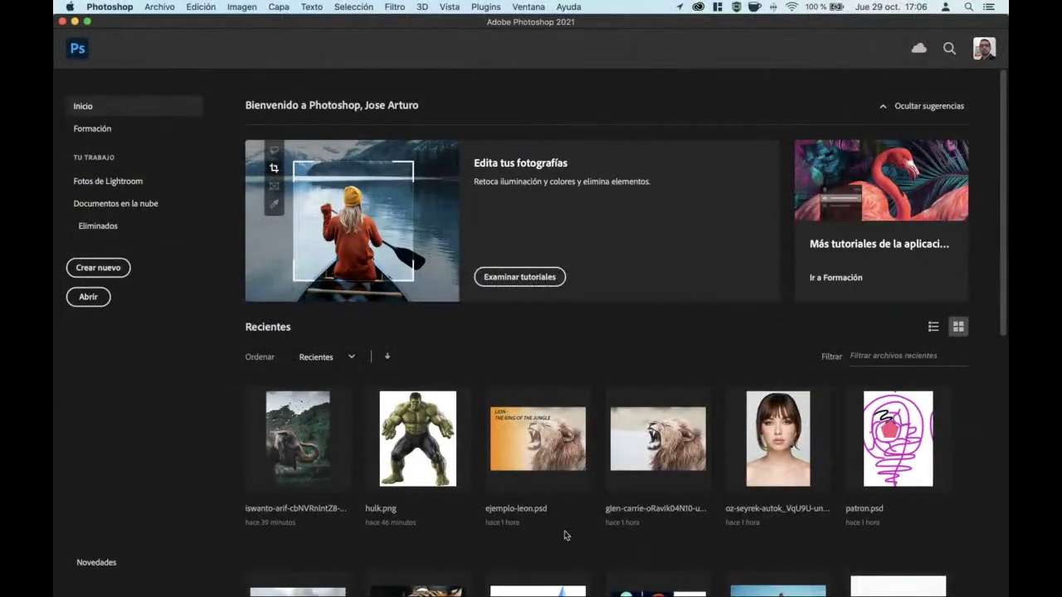
- Minimize the Photoshop and Illustrator windows and launch Adobe Bridge 2021 from the Dock
click(74, 21)
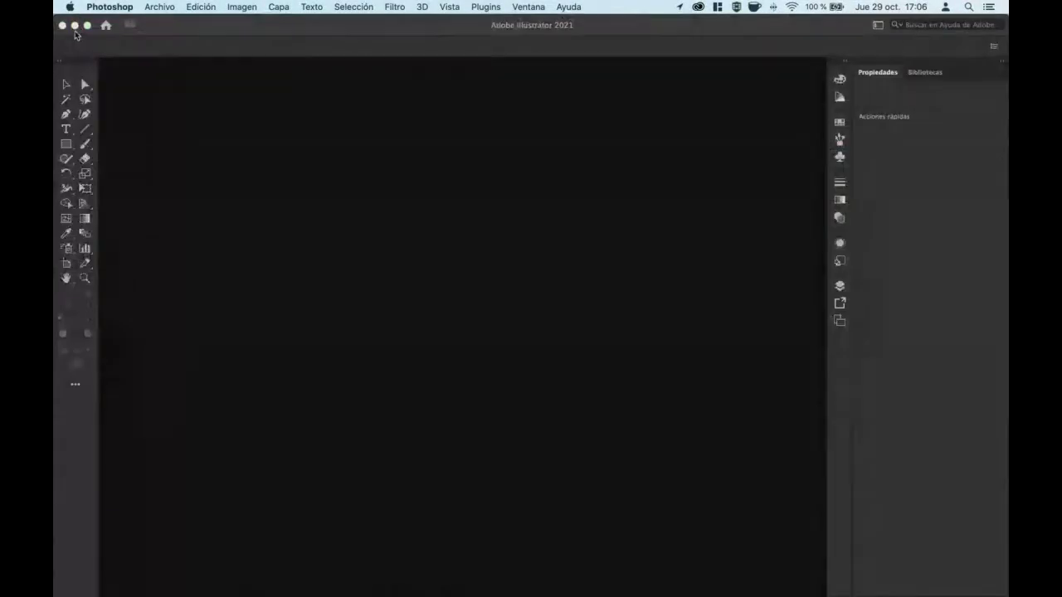
click(75, 25)
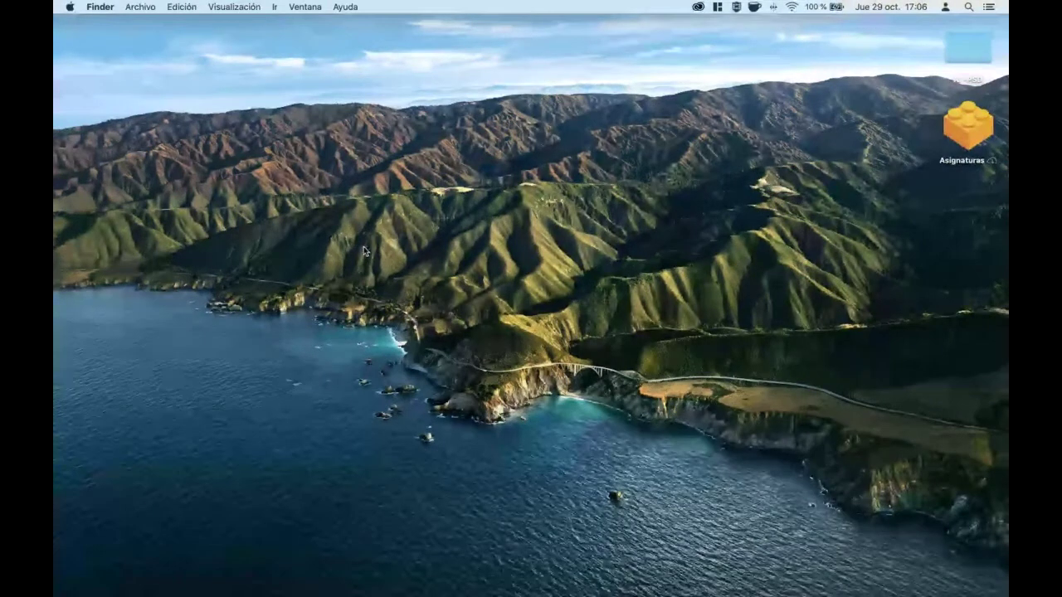
mouse_move(55, 323)
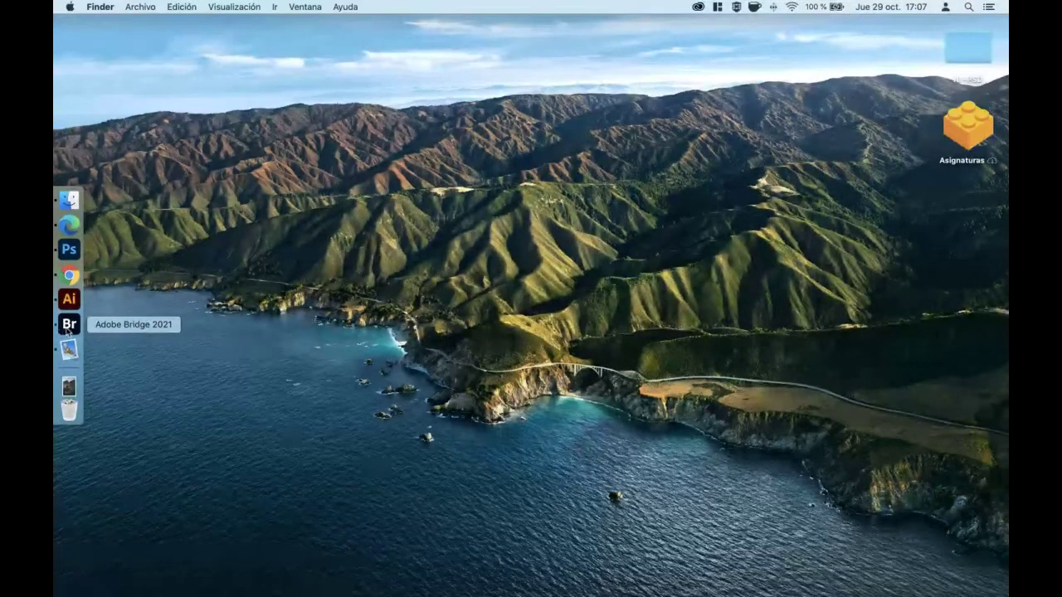
click(64, 324)
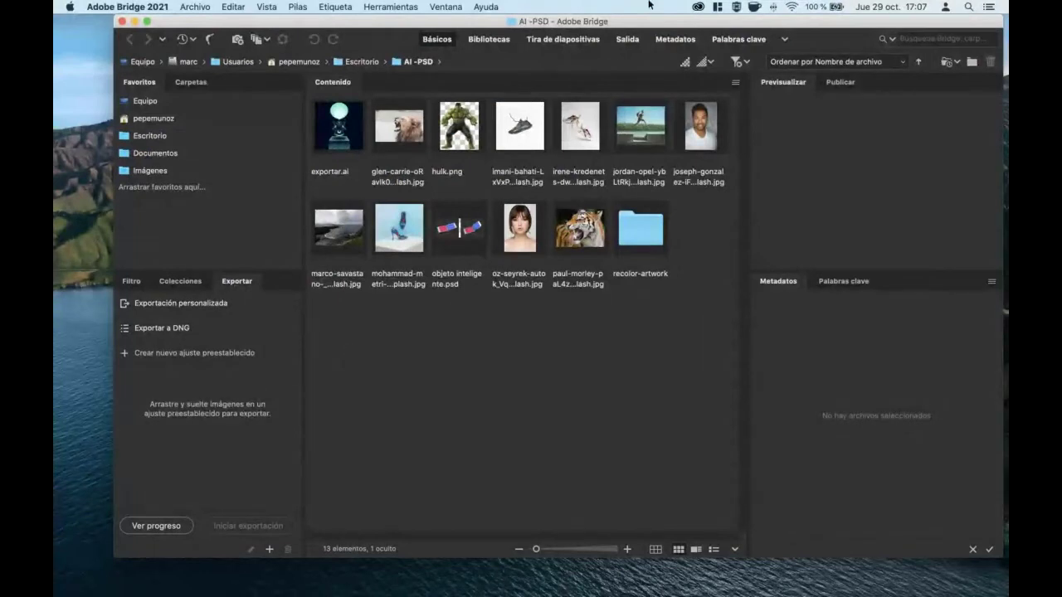
- Glance at the Creative Cloud app, return to Bridge, and open its Editar menu
click(699, 7)
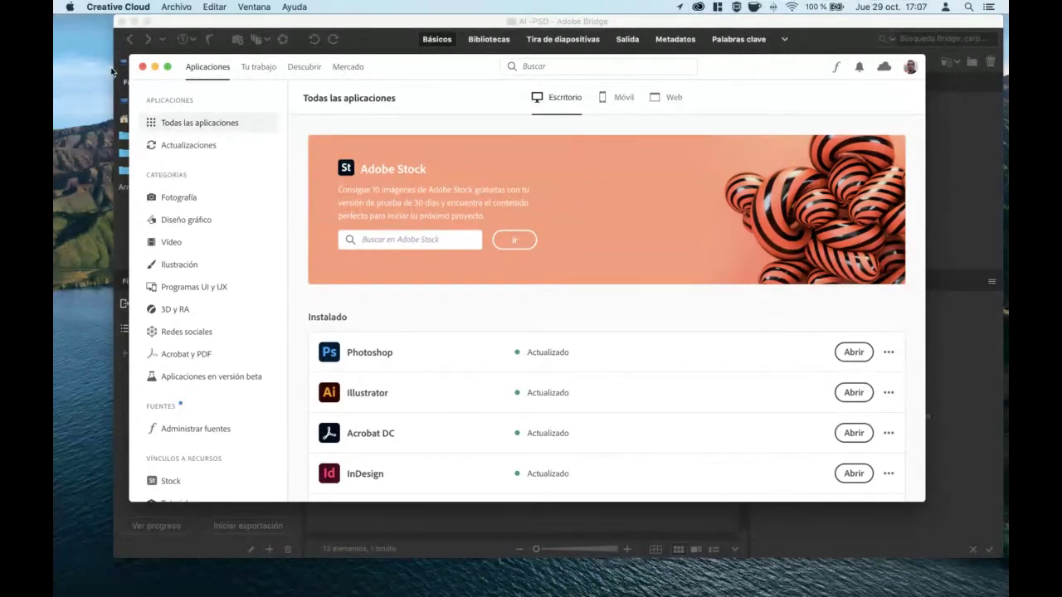
click(366, 30)
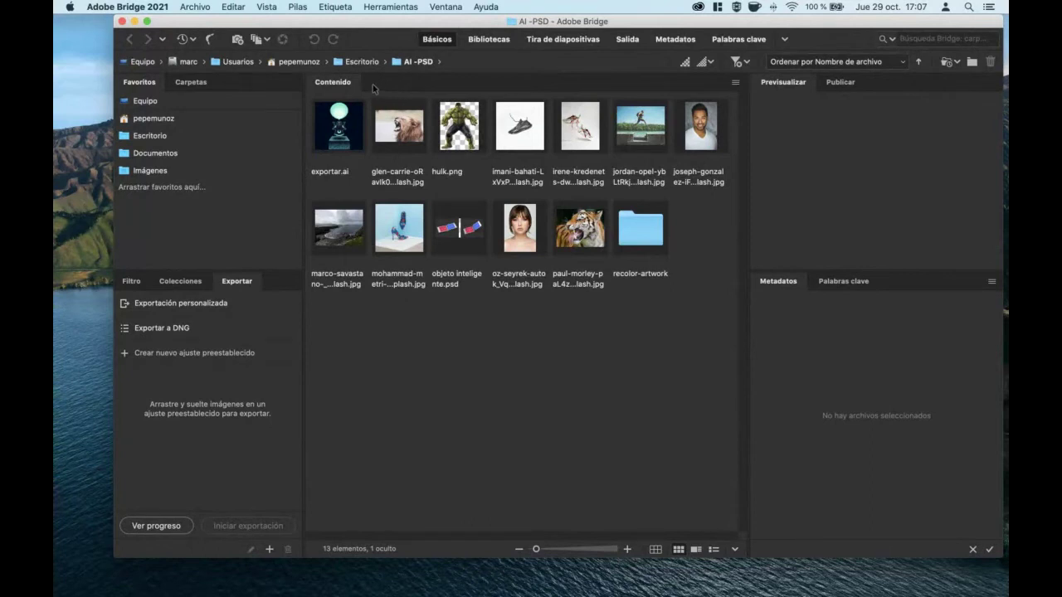
click(233, 7)
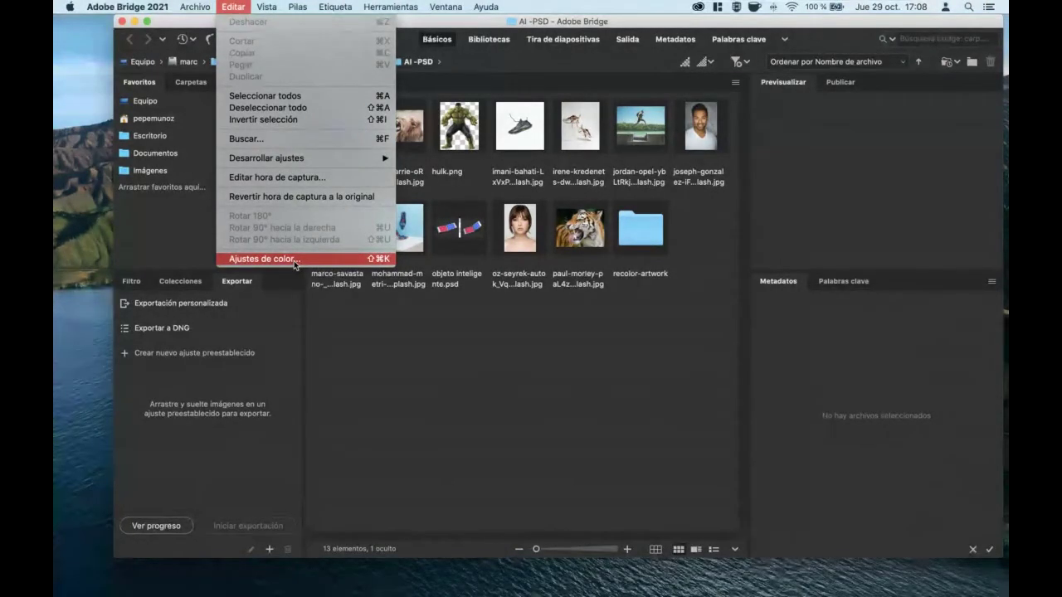
- Open Bridge's Ajustes de color and move the dialog aside to review Preimpresión en Europa 3
click(294, 261)
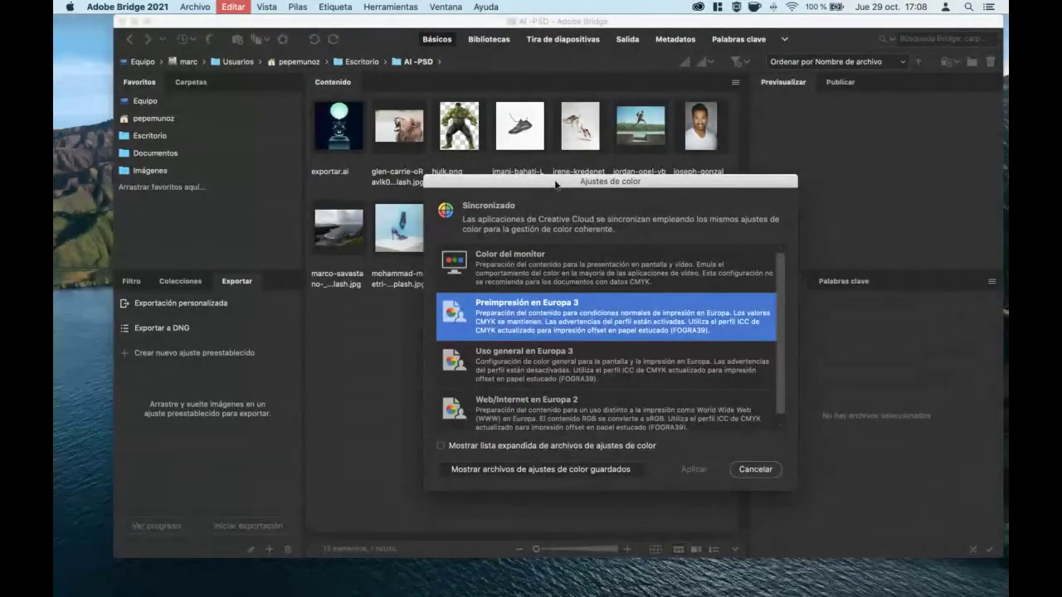
drag(556, 185, 429, 87)
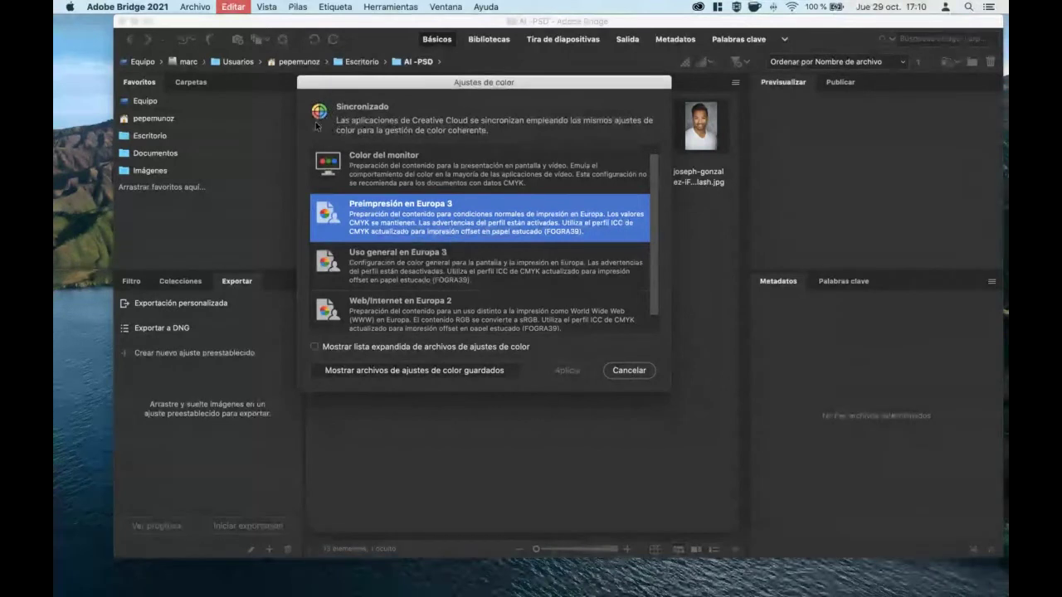
- Check that Photoshop's Ajustes de color uses Preimpresión en Europa 3, then bring Illustrator forward
mouse_move(70, 297)
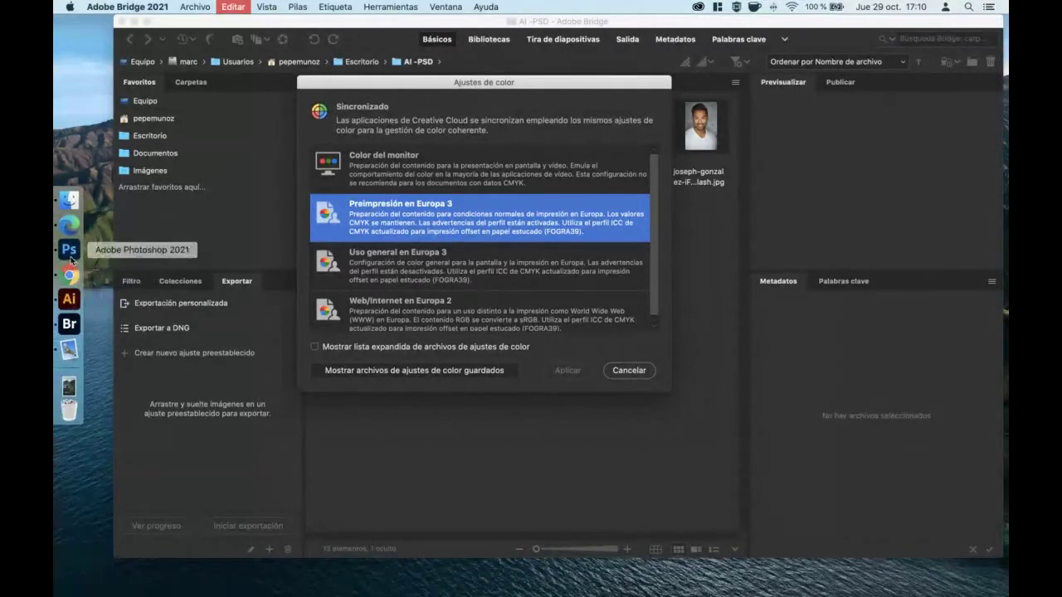
click(70, 256)
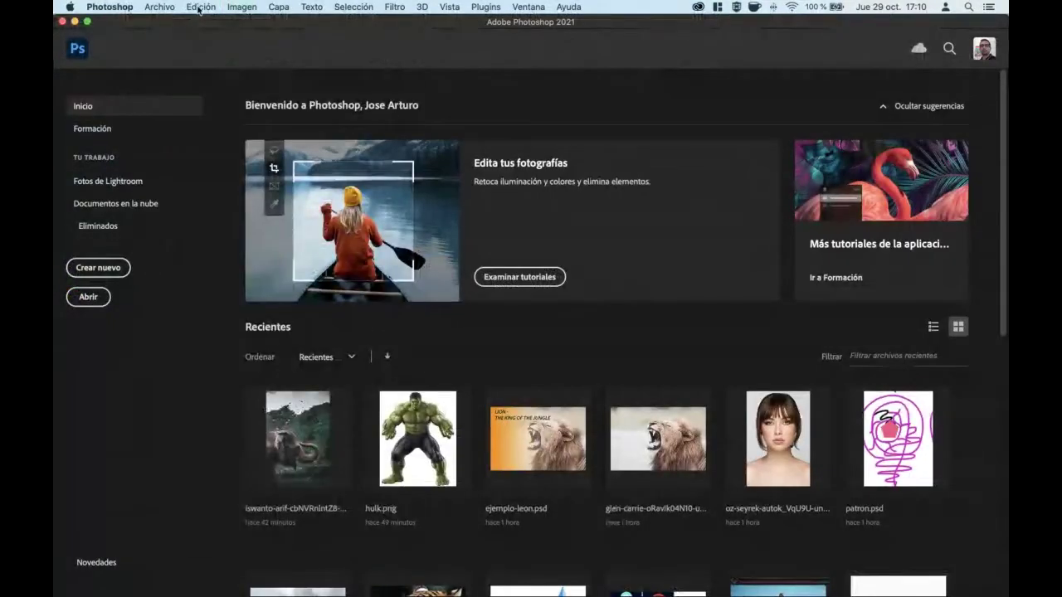
click(199, 8)
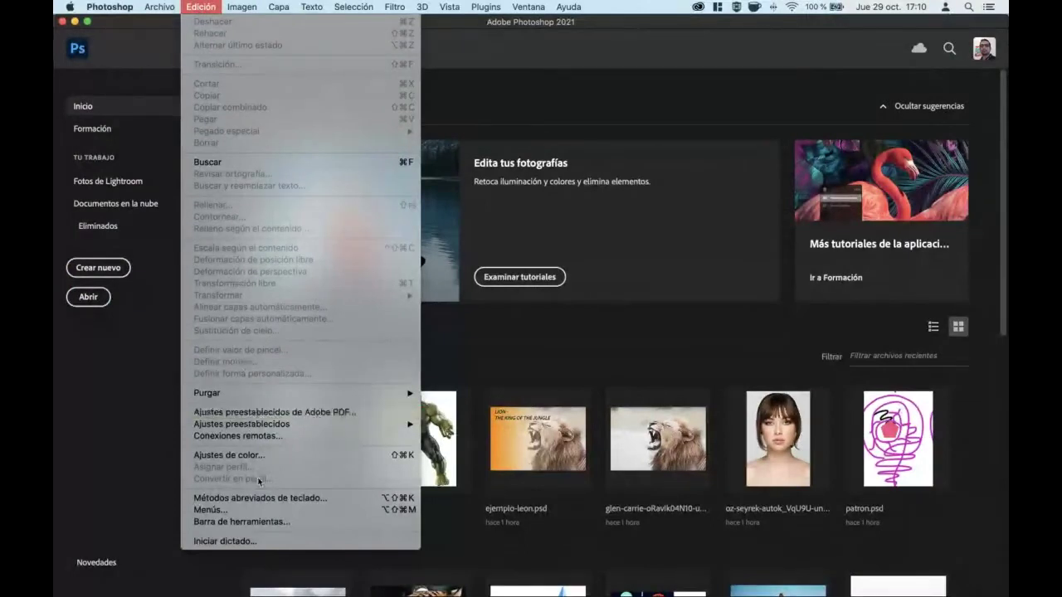
click(263, 456)
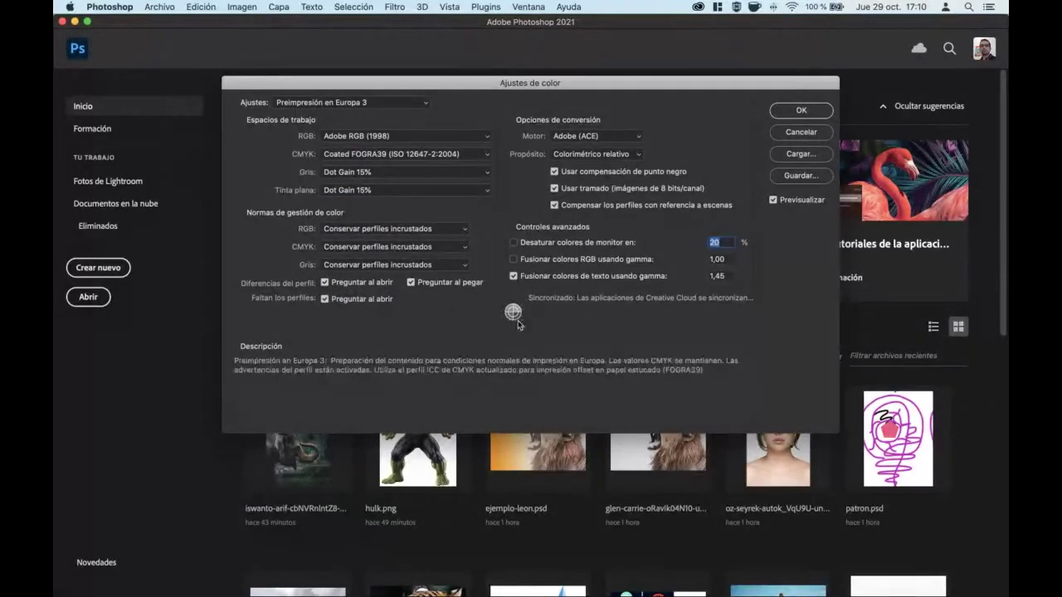
mouse_move(58, 350)
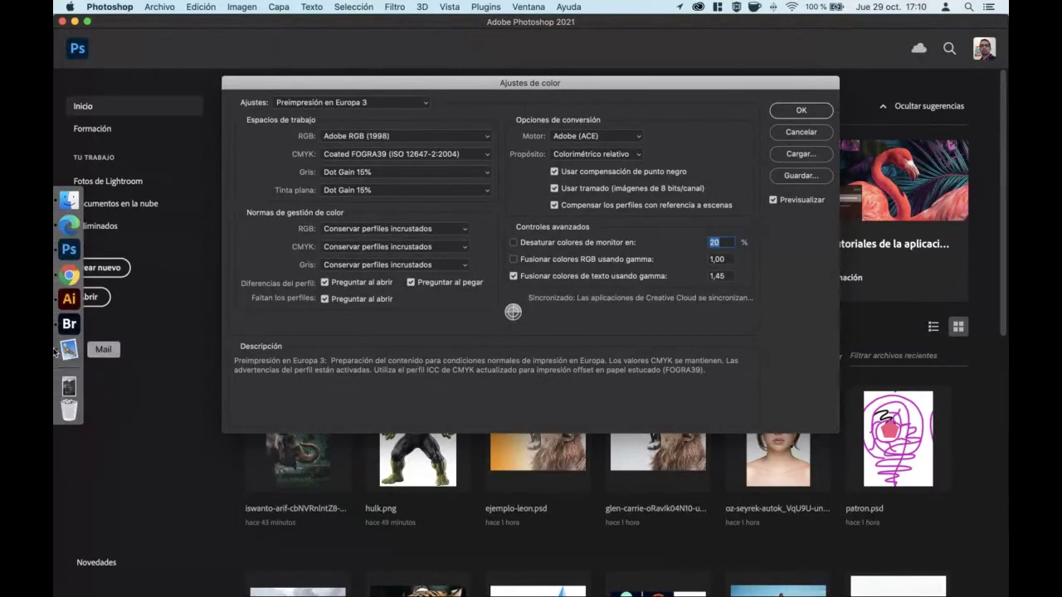
click(66, 307)
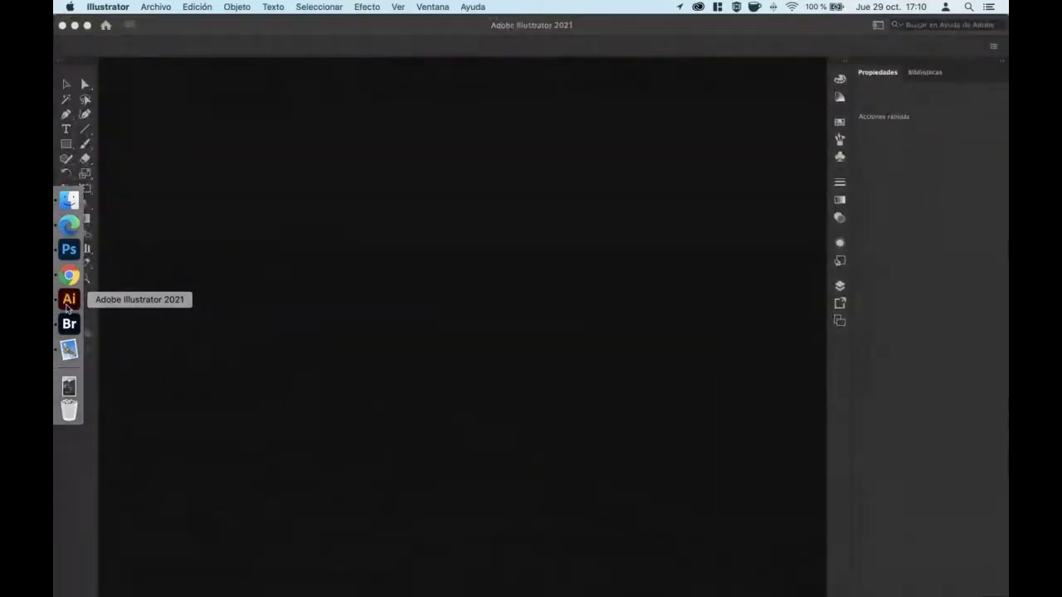
click(198, 7)
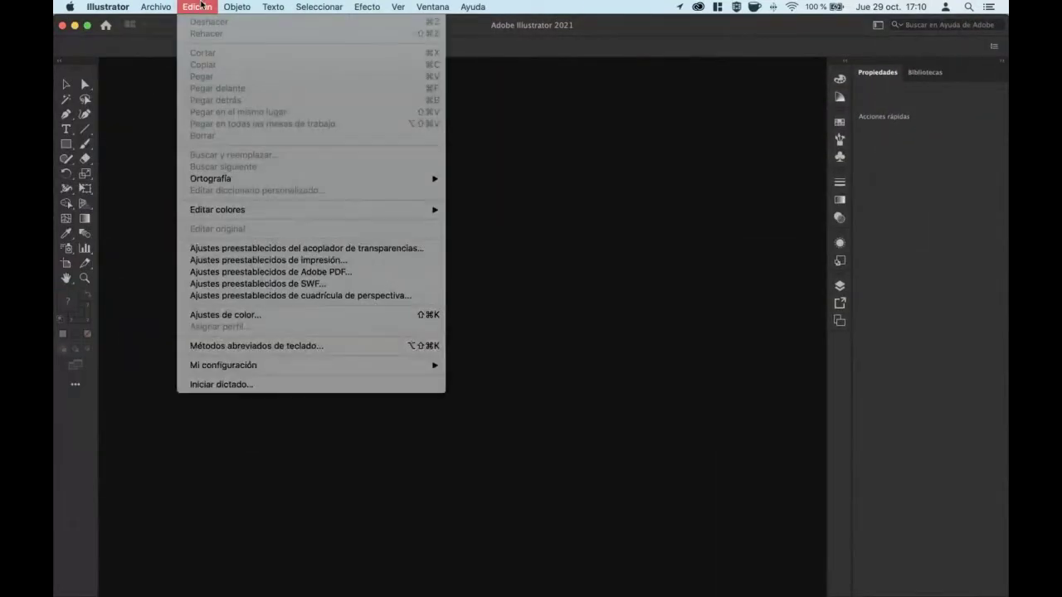
click(258, 316)
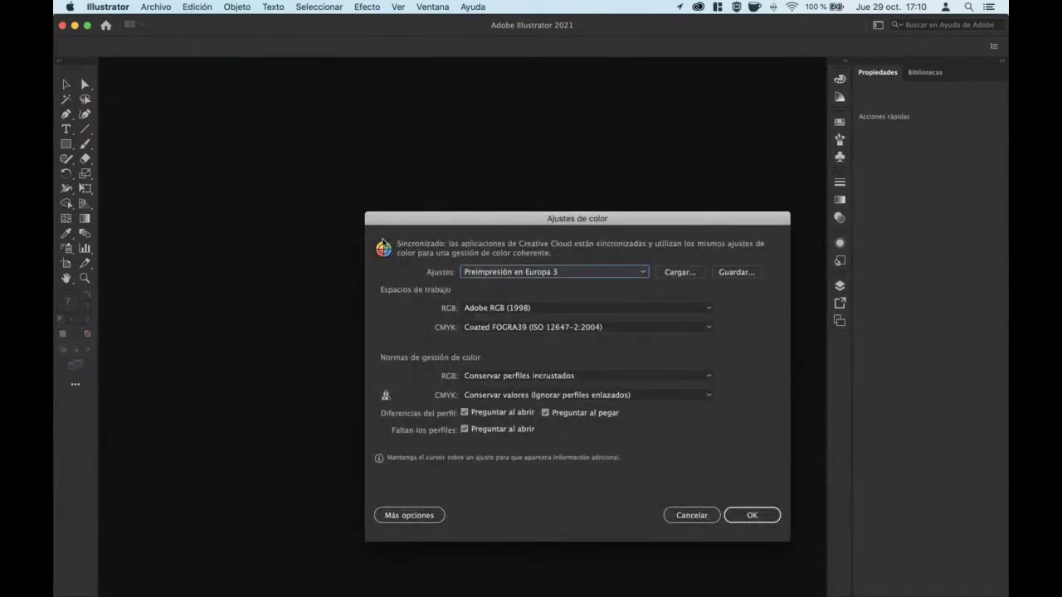
mouse_move(57, 285)
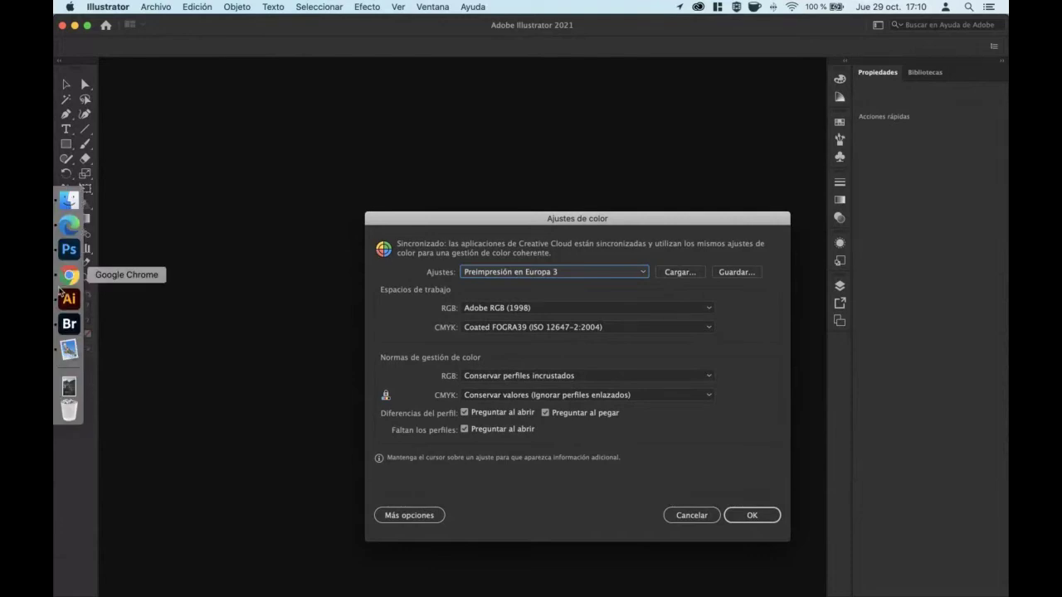
click(71, 333)
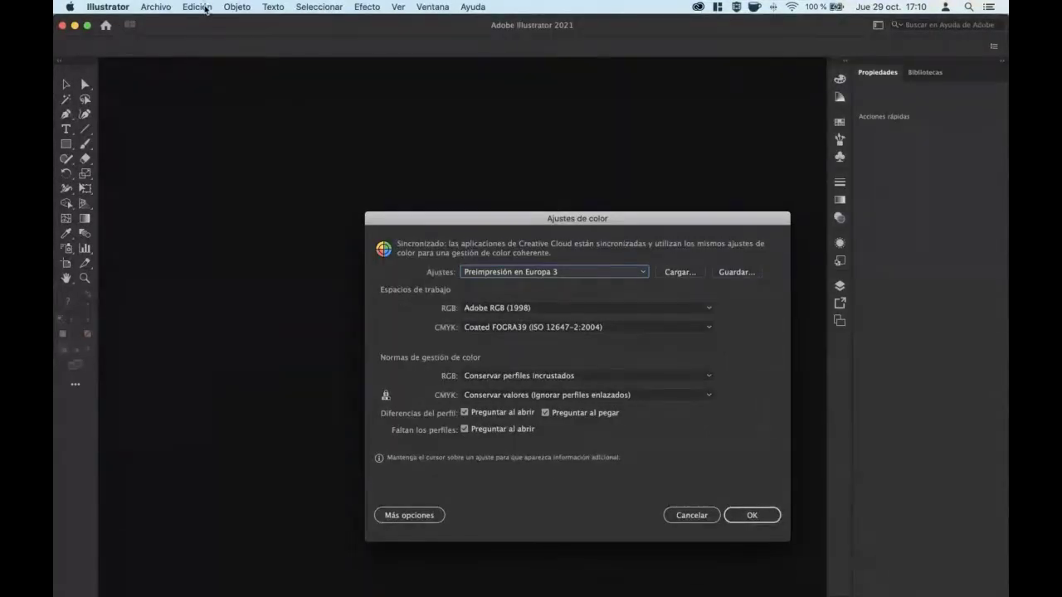
drag(491, 220, 410, 157)
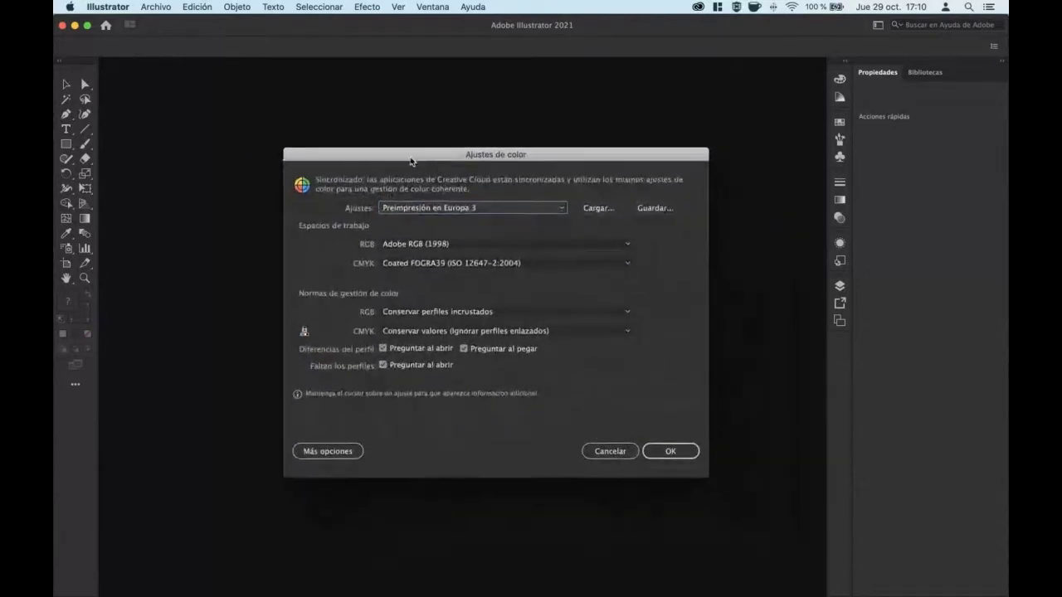
mouse_move(406, 214)
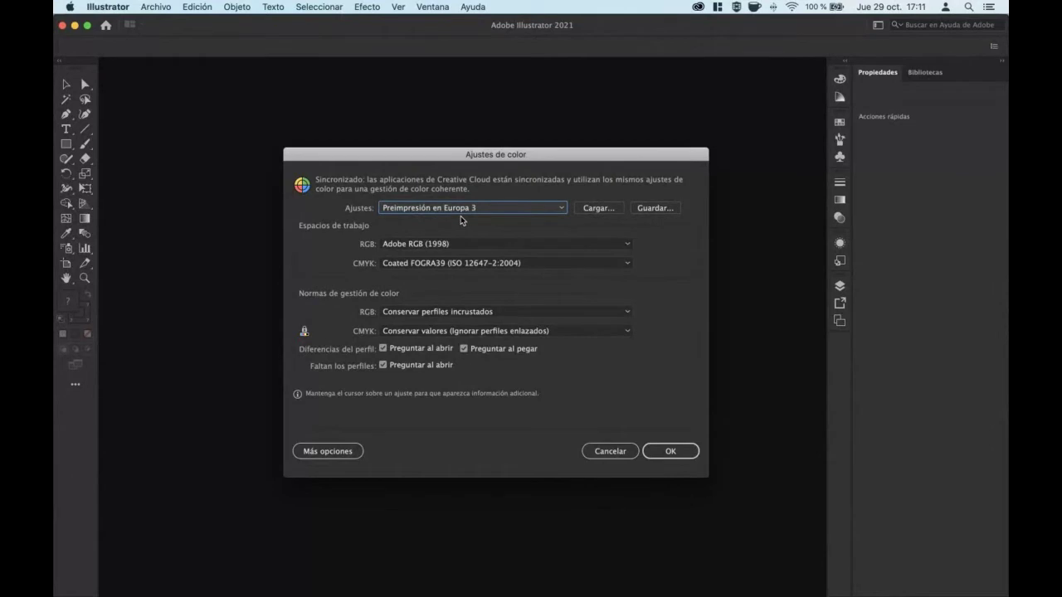
click(599, 452)
mouse_move(69, 323)
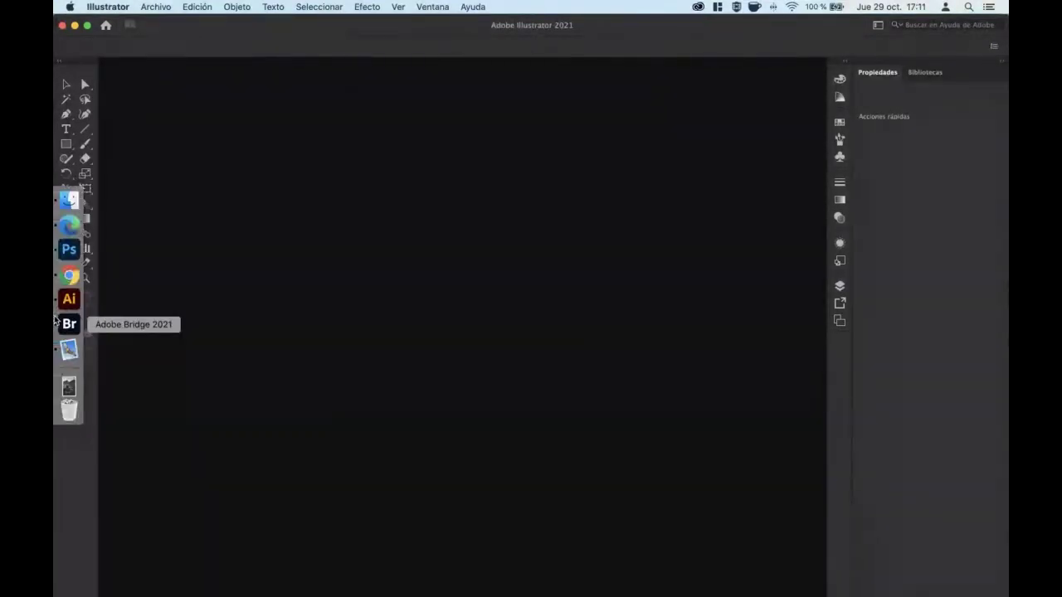
- Cancel Photoshop's colour settings and open glen-carrie-oRavik04N10-unsplash.jpg from the AI -PSD folder
click(69, 248)
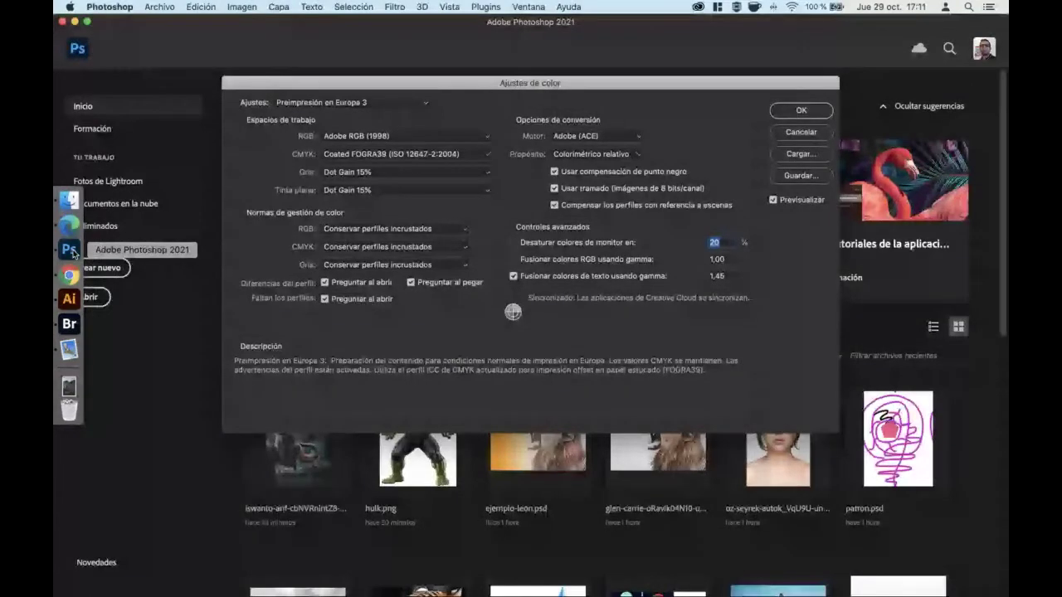
click(791, 135)
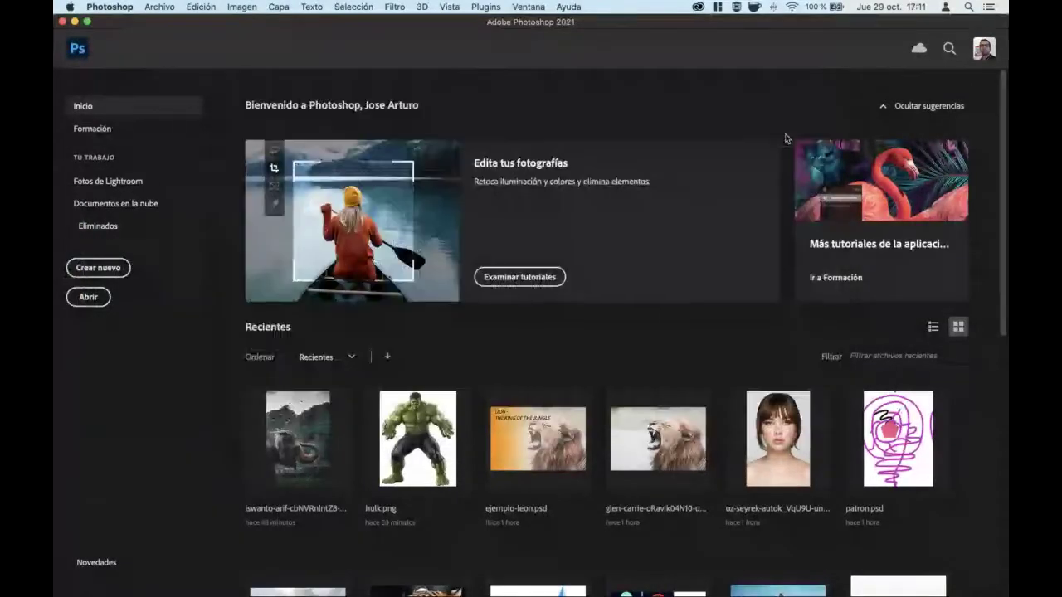
click(96, 303)
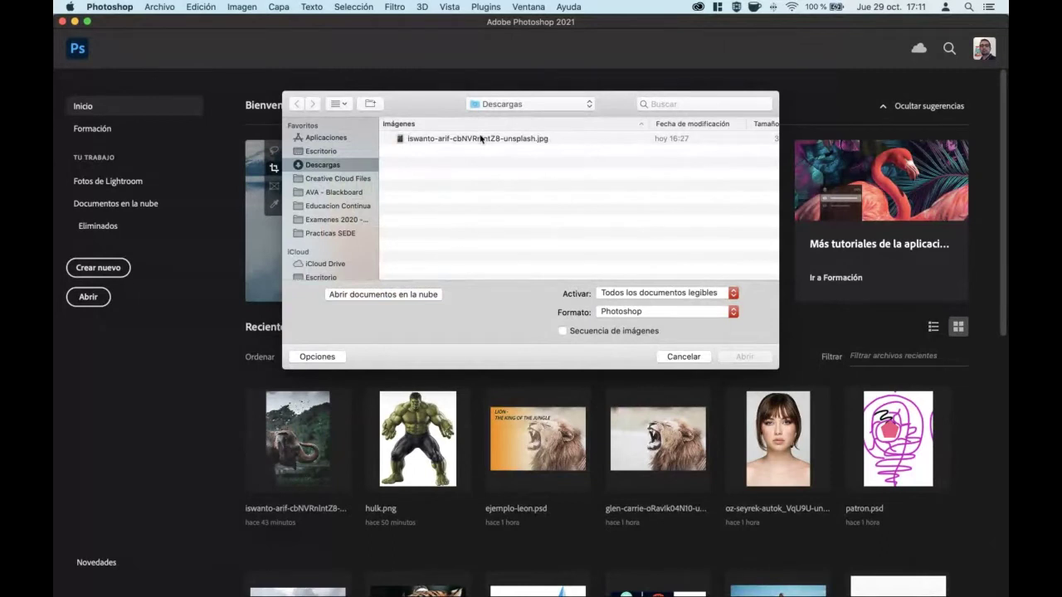
key(super+shift+d)
double_click(423, 138)
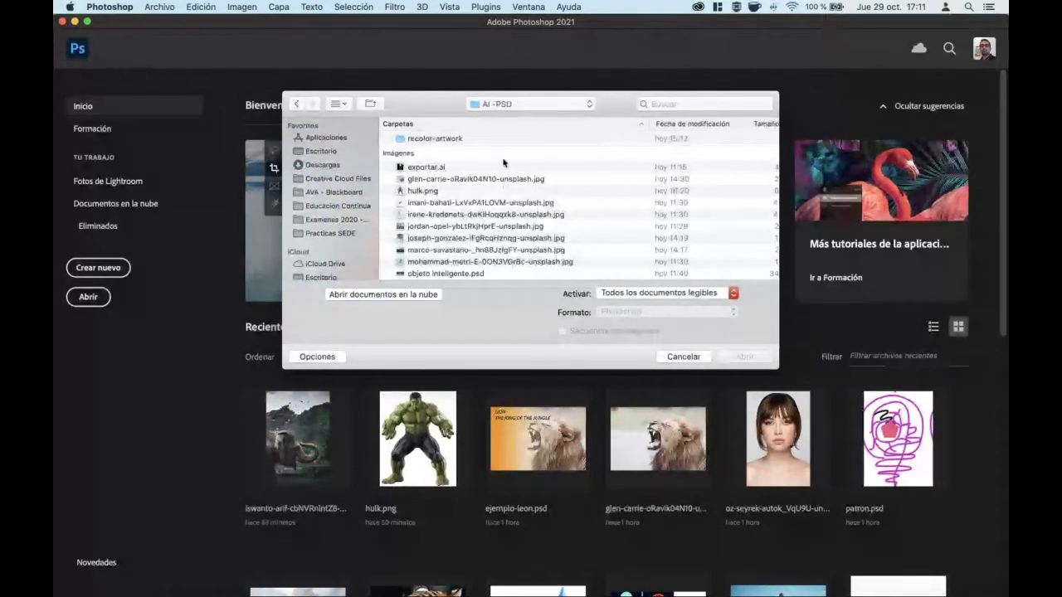
double_click(467, 179)
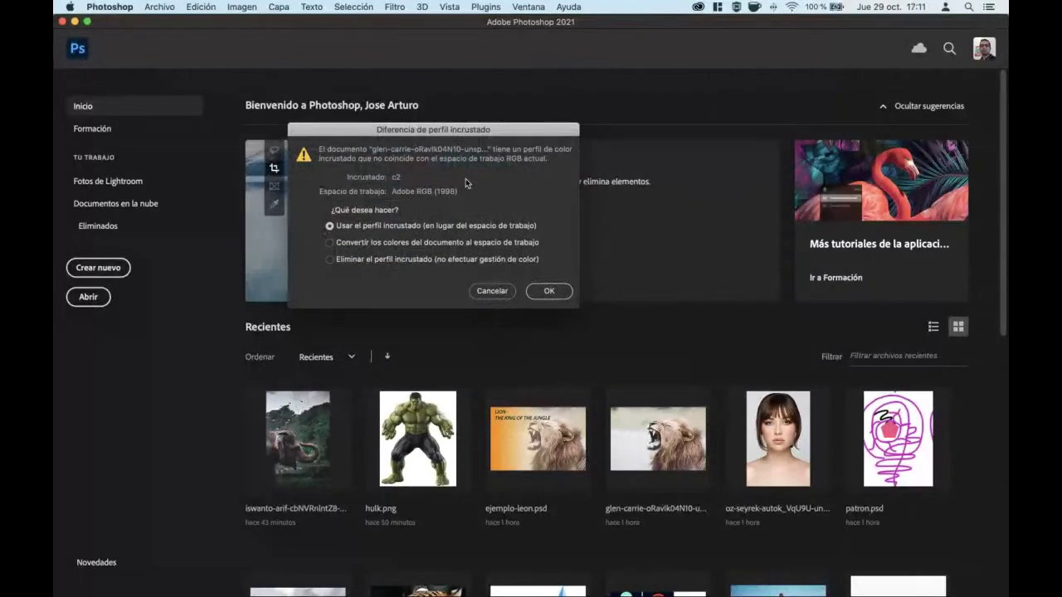
- Open the lion photo with its colours converted to the working space
drag(458, 133, 415, 152)
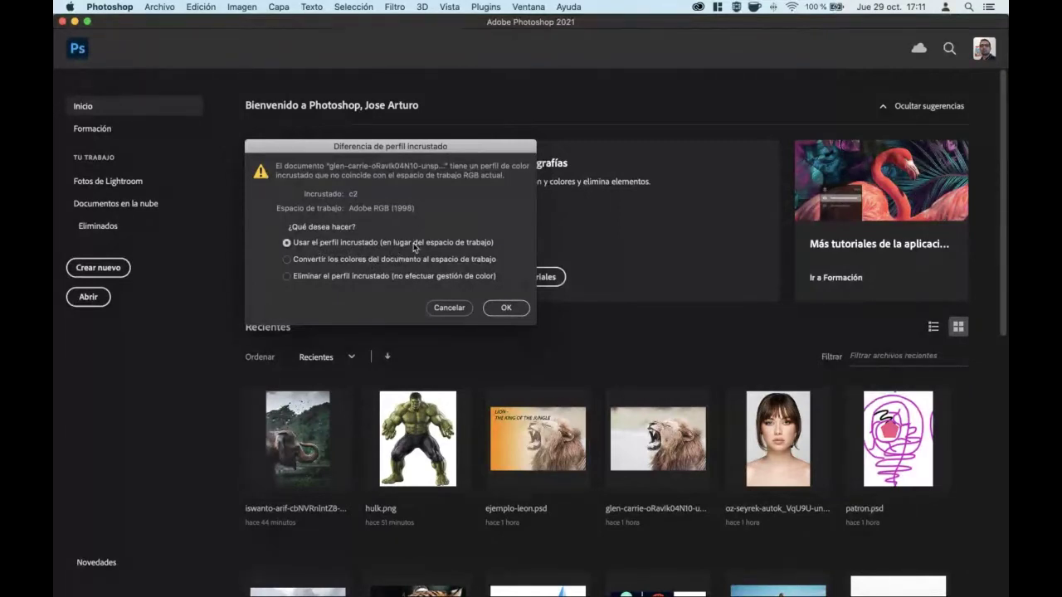
click(295, 262)
click(323, 281)
click(323, 261)
click(493, 309)
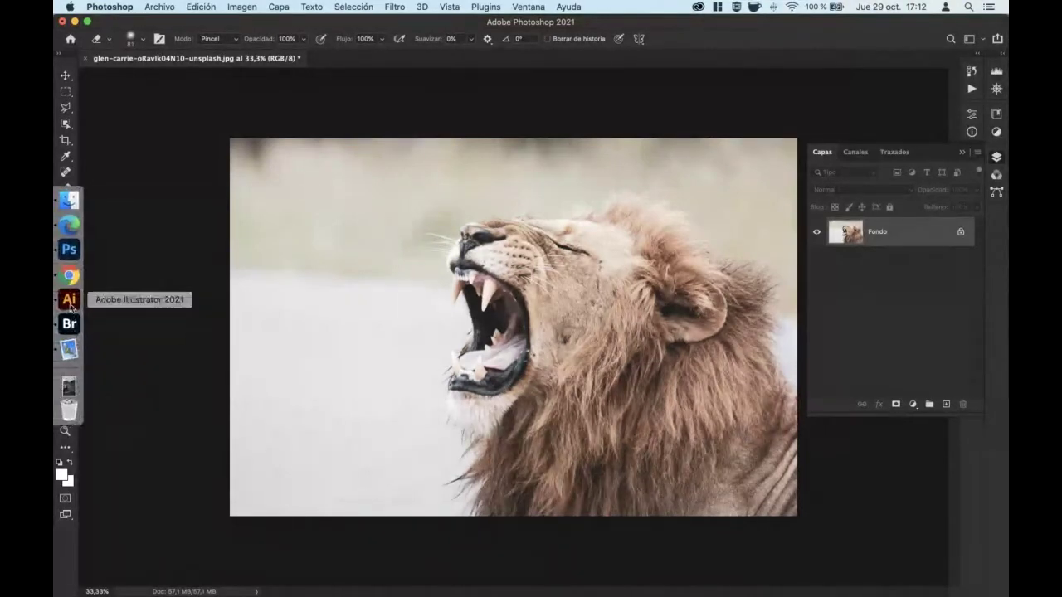
- Reopen Adobe Bridge's shared Ajustes de color to recheck the preset
click(66, 323)
click(233, 6)
click(237, 350)
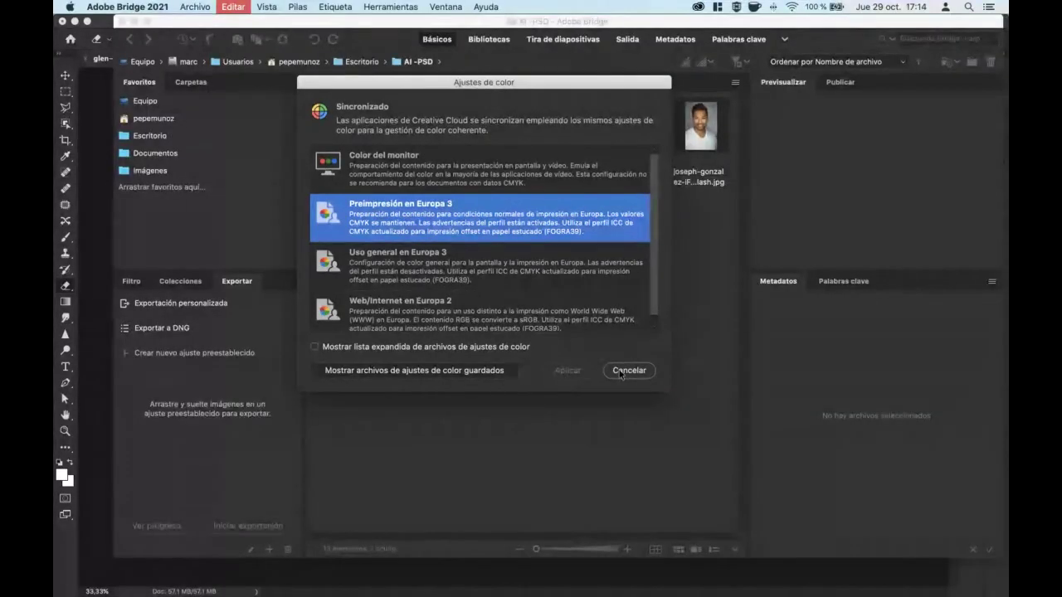
- Cancel Bridge's Ajustes de color, return to the lion photo in Photoshop, and pick the Move tool
click(628, 371)
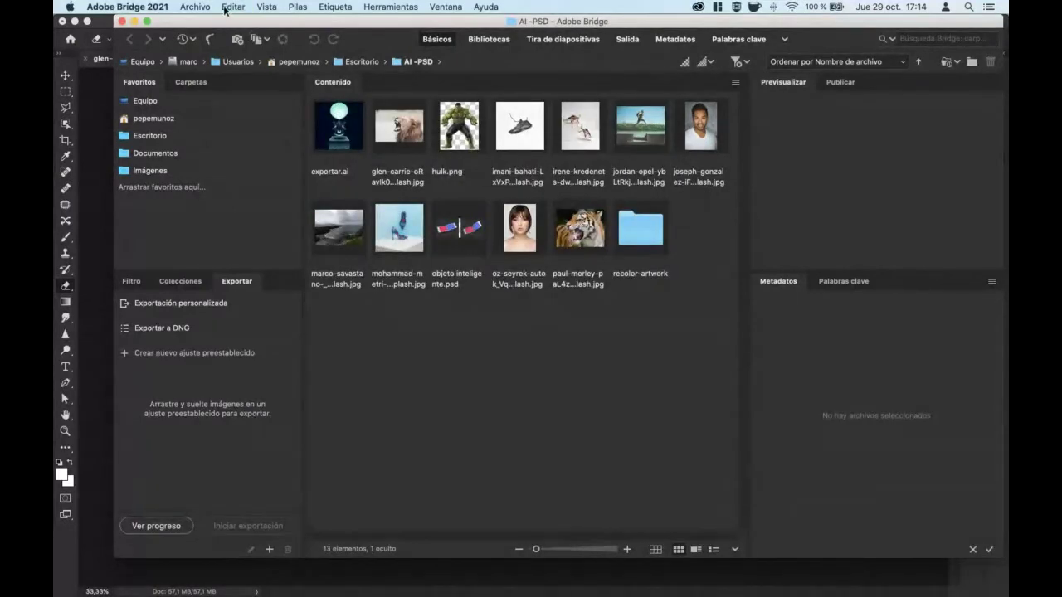
drag(235, 22, 235, 55)
click(297, 27)
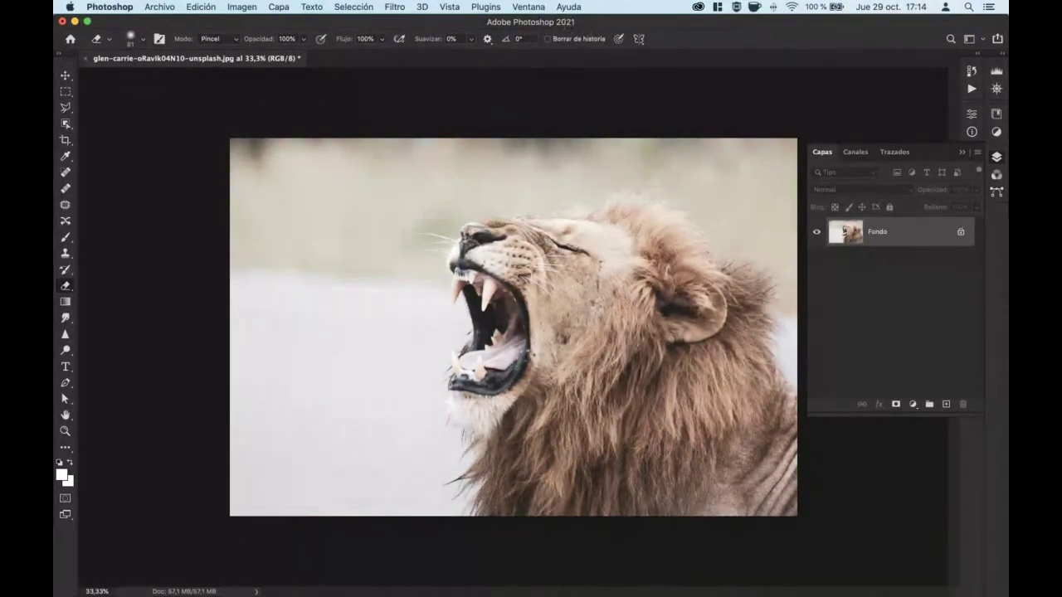
click(65, 75)
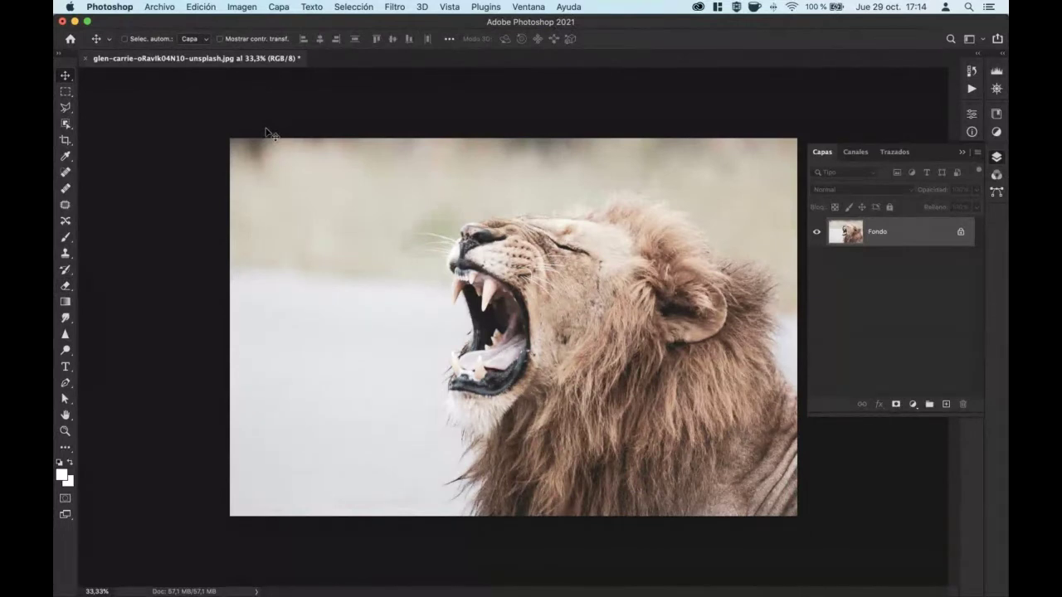
- Close the lion photo and open marco-savastano-_hn88JzIgFY-unsplash.jpg converted to the working space
click(84, 58)
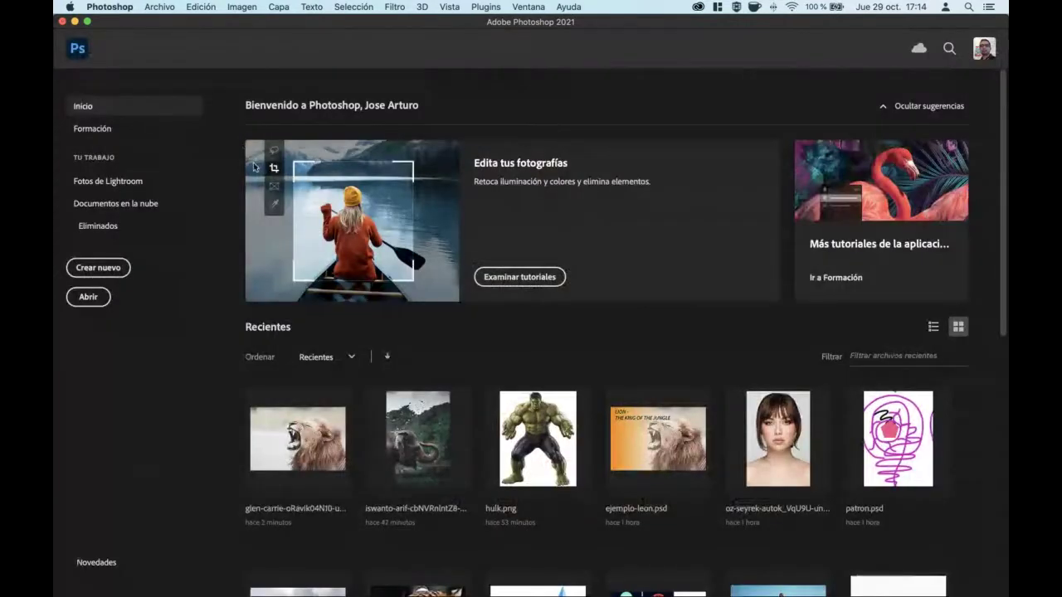
click(93, 301)
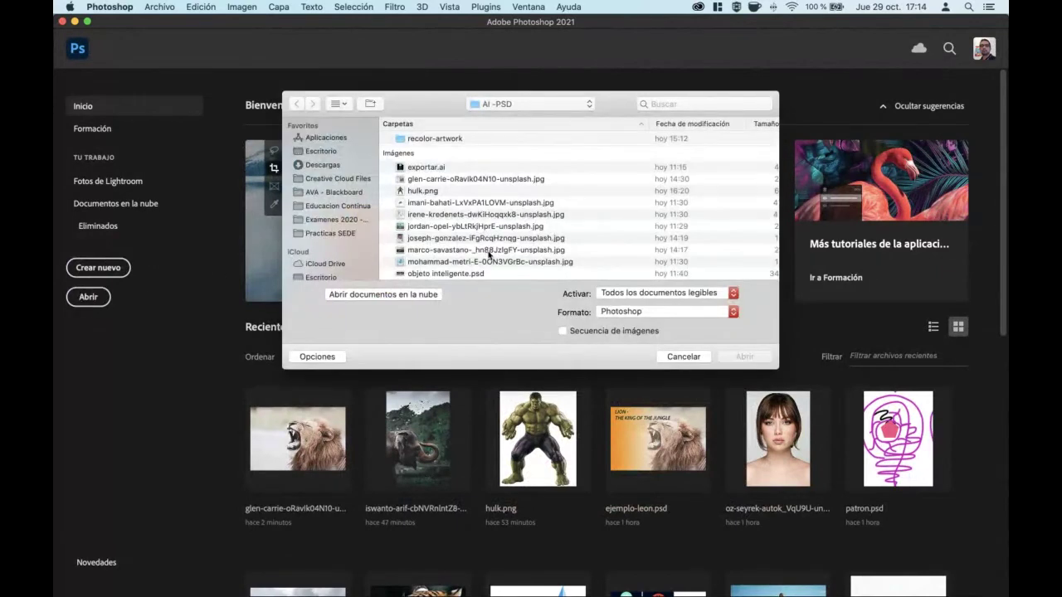
click(487, 250)
key(space)
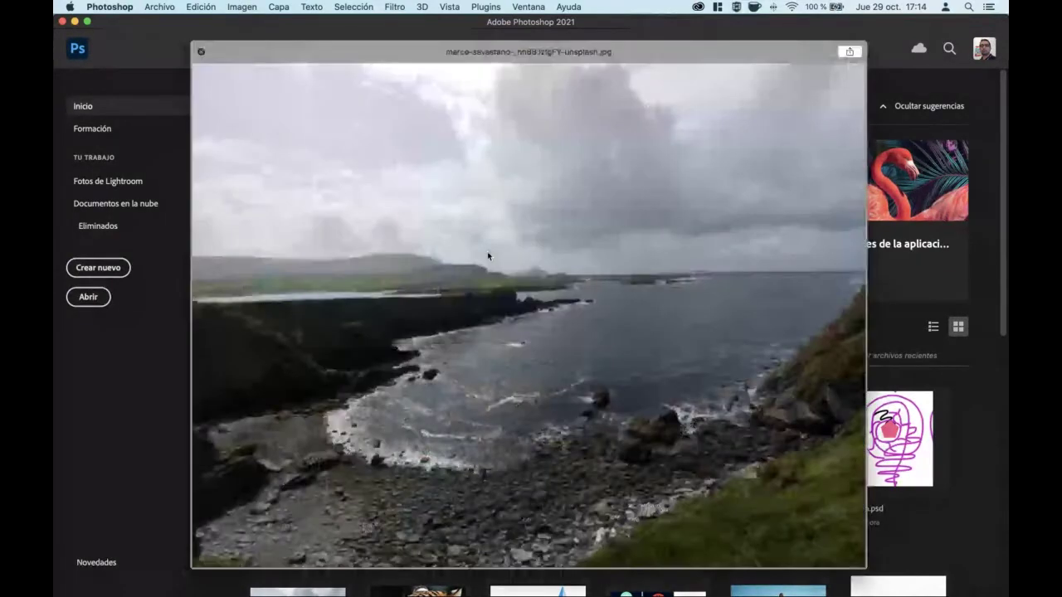
key(space)
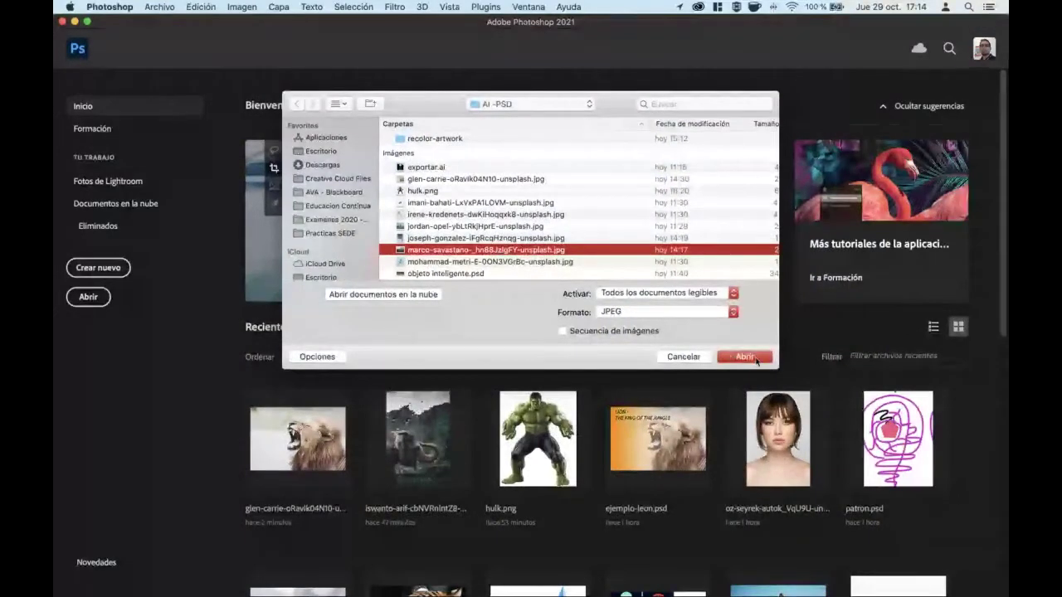
click(754, 359)
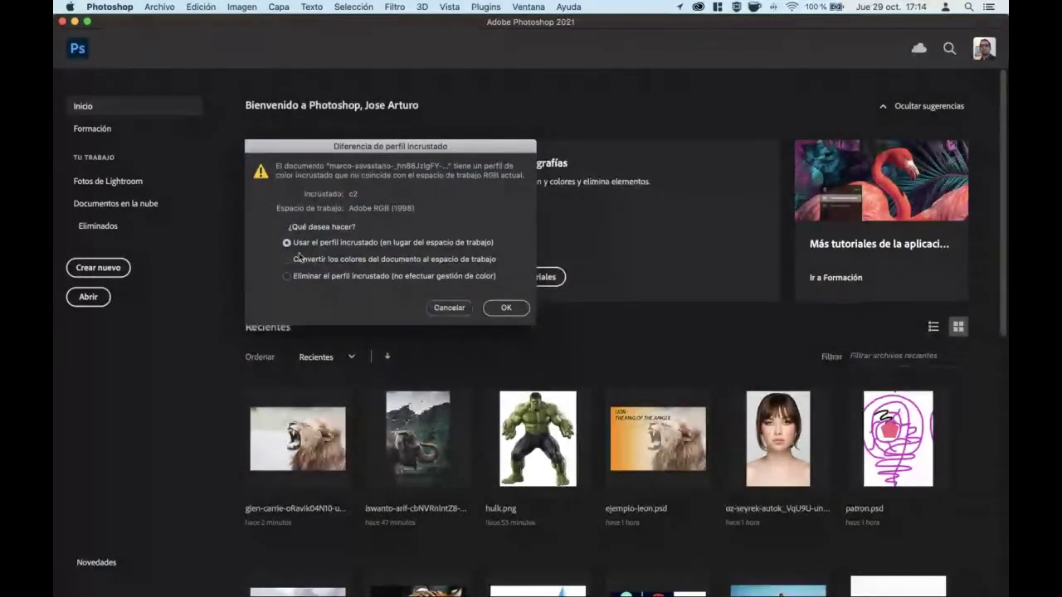
click(297, 259)
click(505, 308)
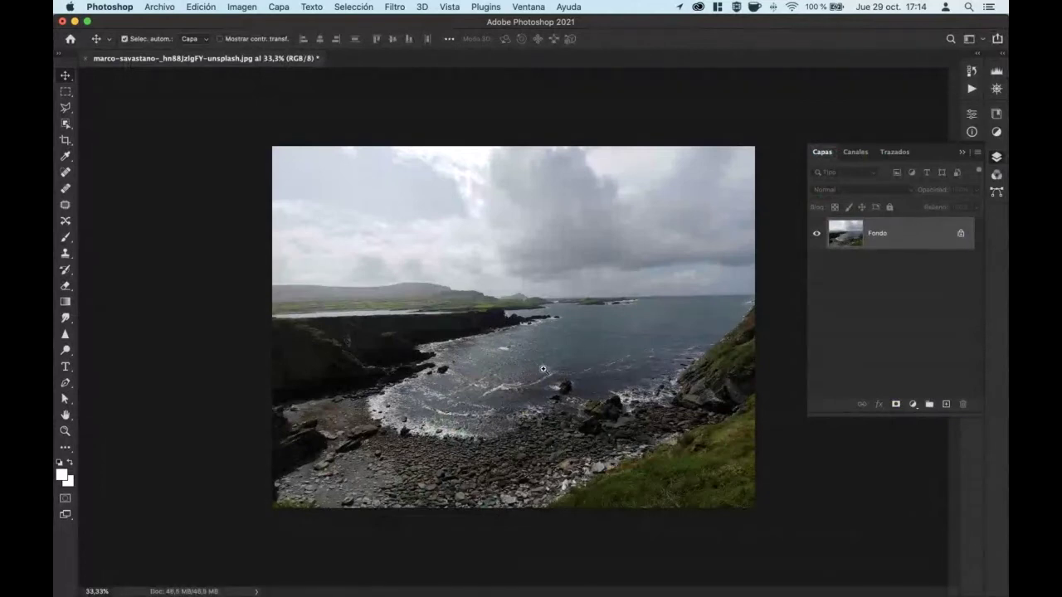
- Zoom the coastline photo to 50% and bring up the Edición menu
scroll(543, 368, up, 2)
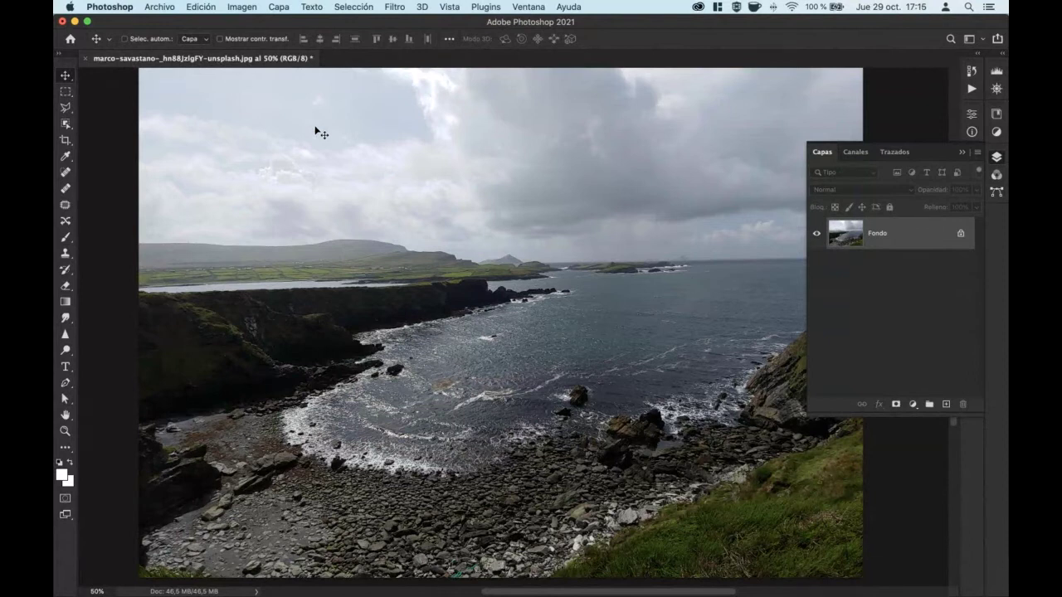
click(202, 7)
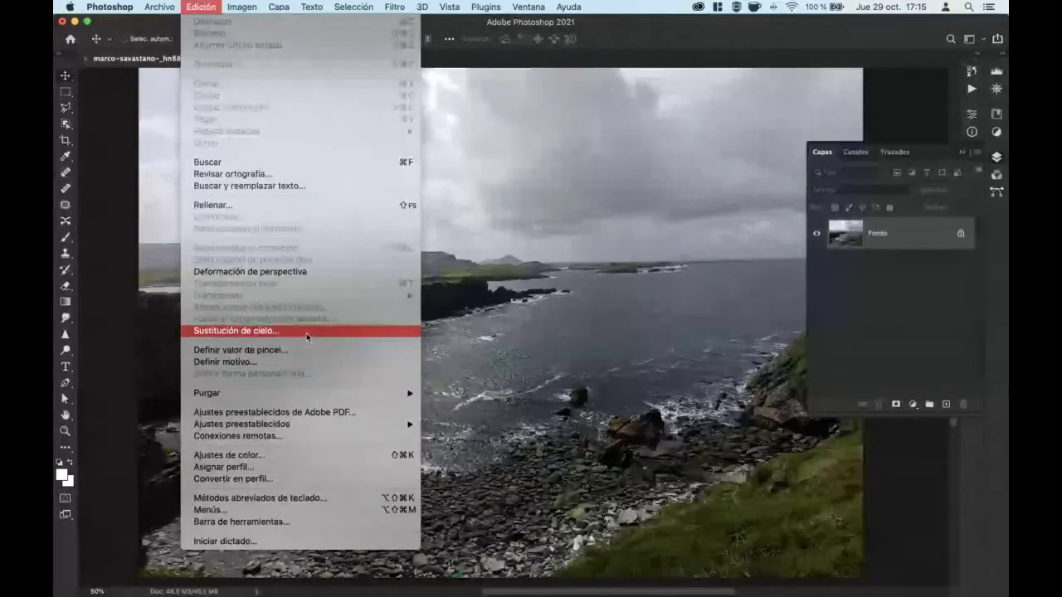
- Start Sky Replacement from the Edición menu and move its settings dialog aside
click(306, 333)
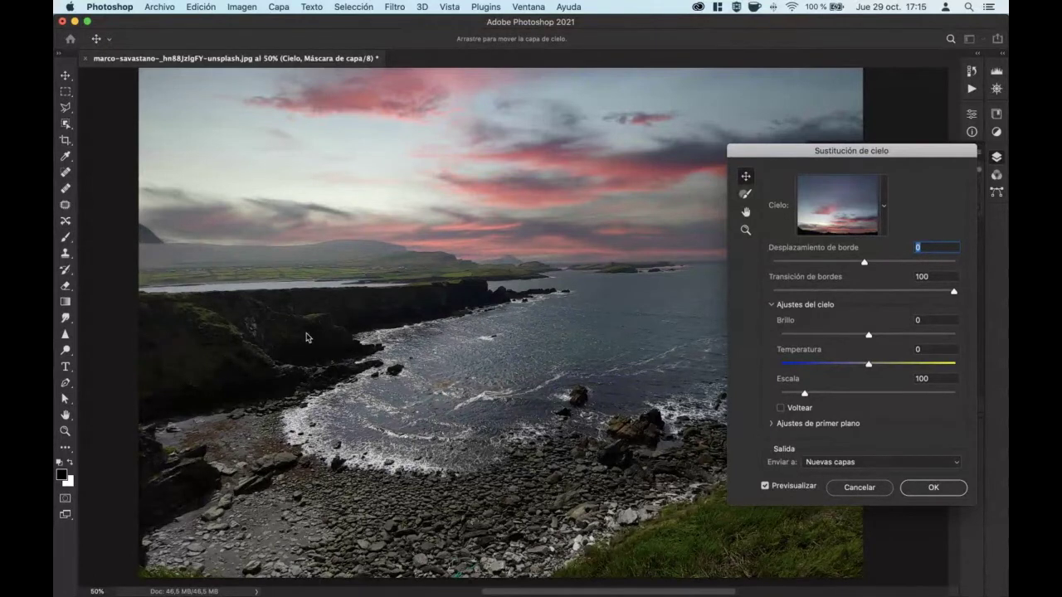
drag(813, 157, 540, 138)
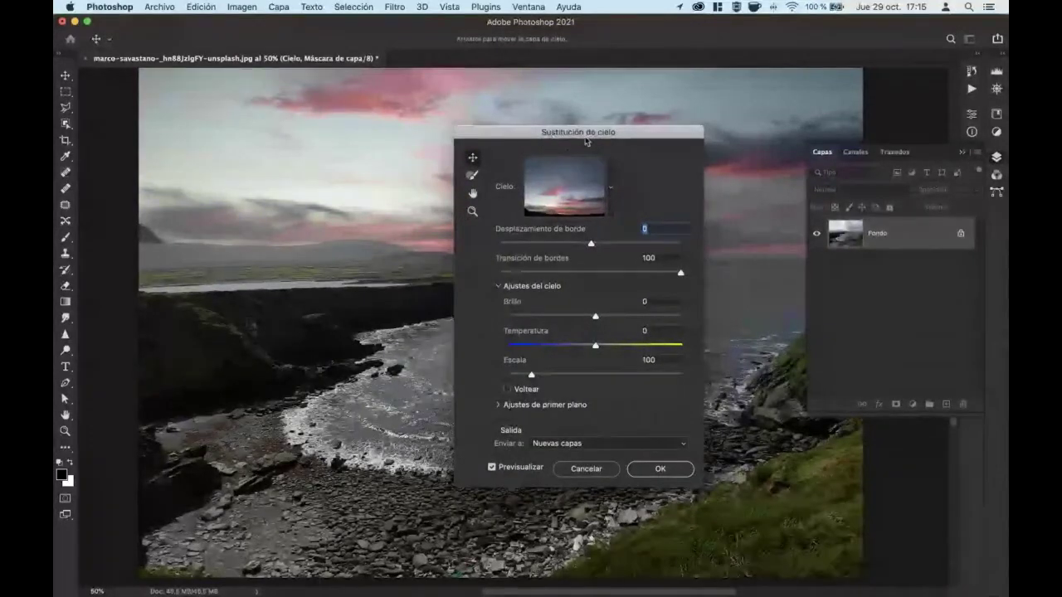
drag(586, 142, 713, 125)
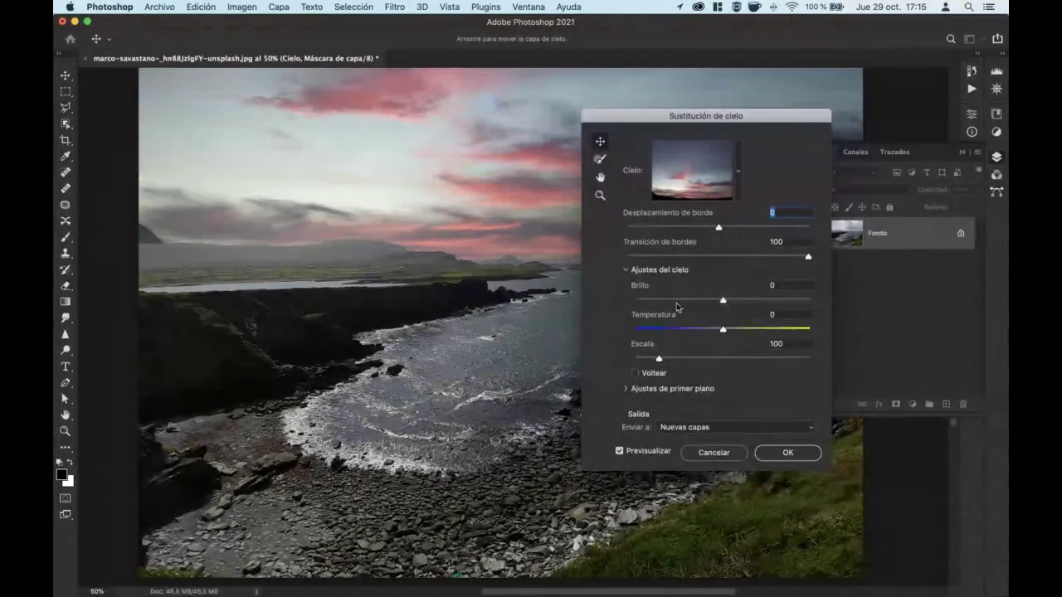
- Try darker, brighter and cooler values for the new sky, then reset Brillo and Temperatura to 0
drag(722, 300, 683, 302)
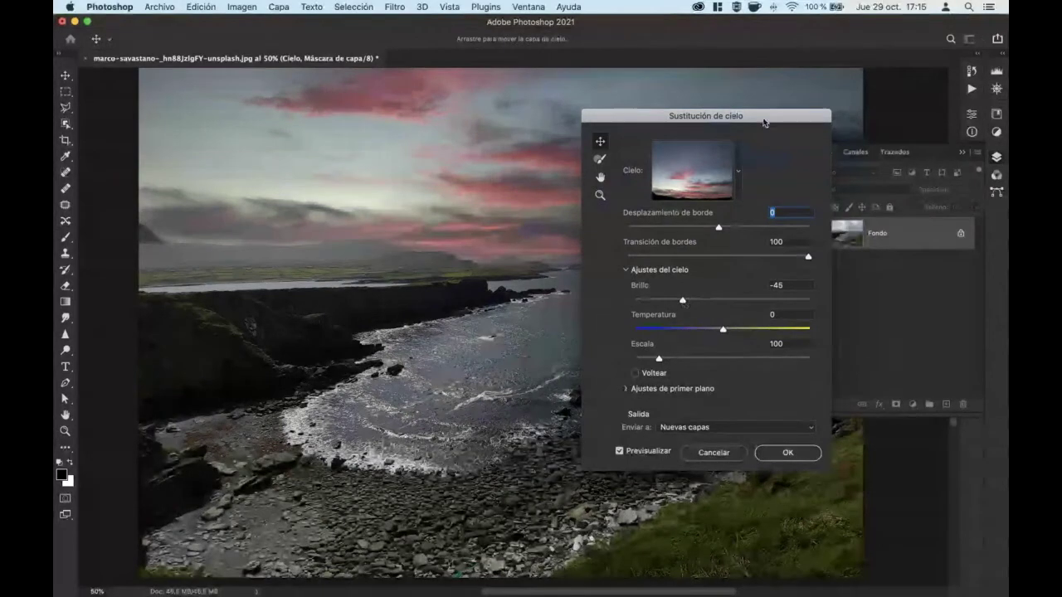
drag(764, 123, 909, 136)
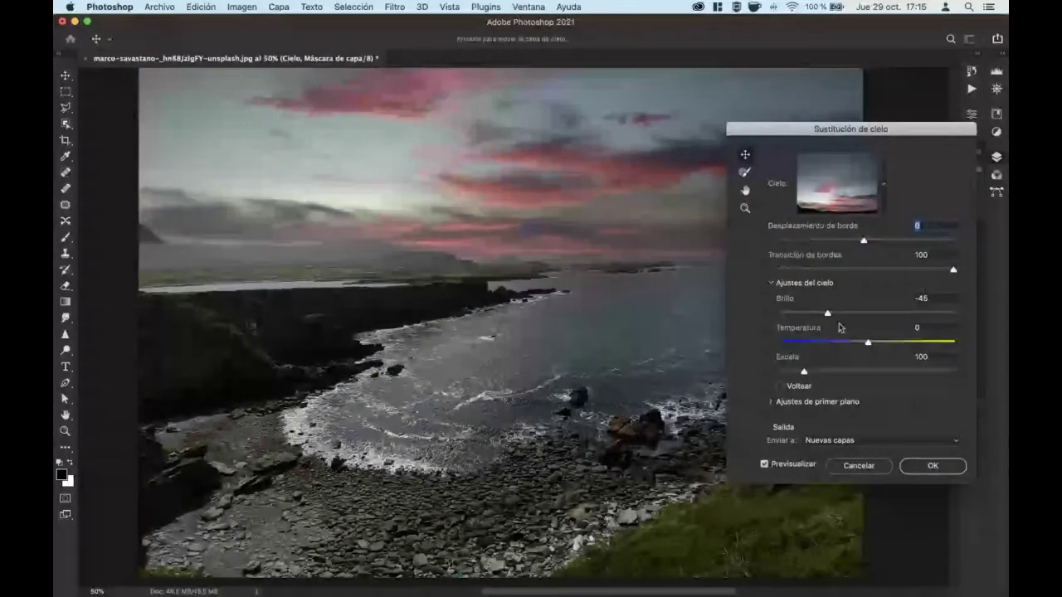
drag(827, 313, 910, 314)
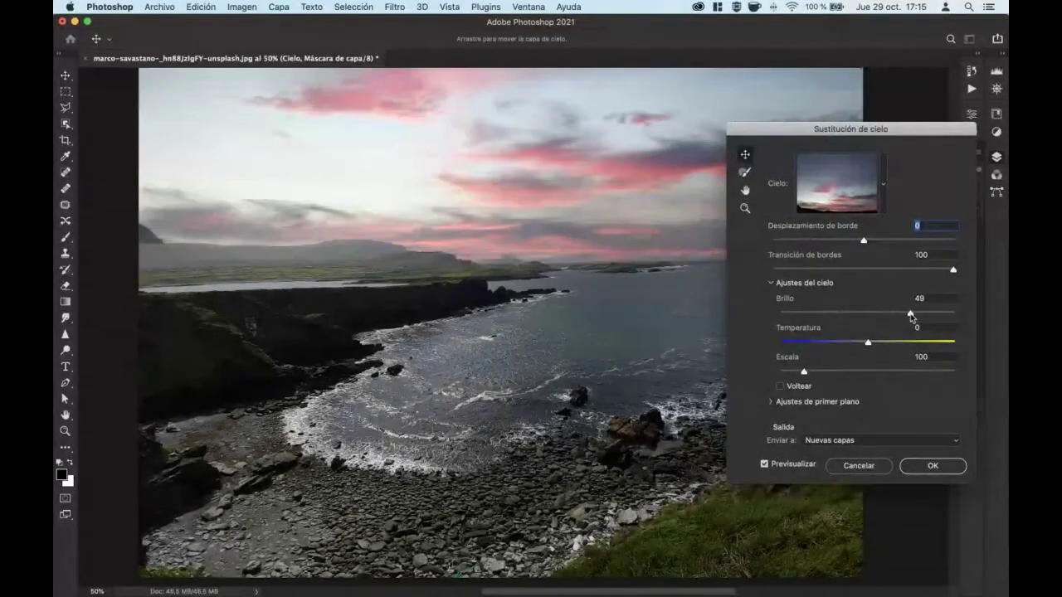
click(919, 298)
text(0)
drag(868, 342, 913, 346)
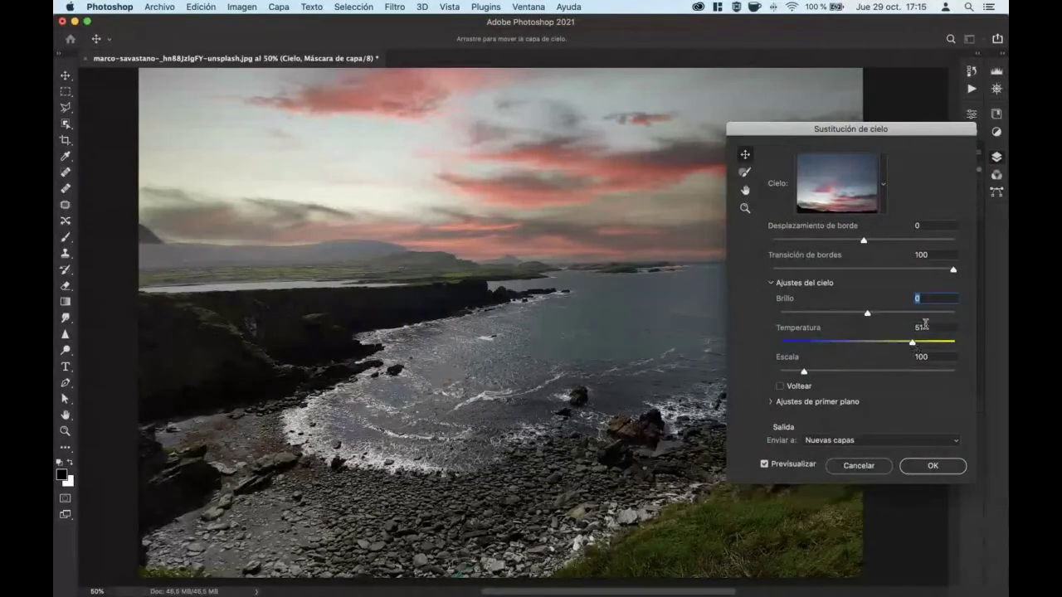
double_click(921, 327)
text(0)
- Try several sky scales and settle on Escala 106
drag(810, 373, 846, 375)
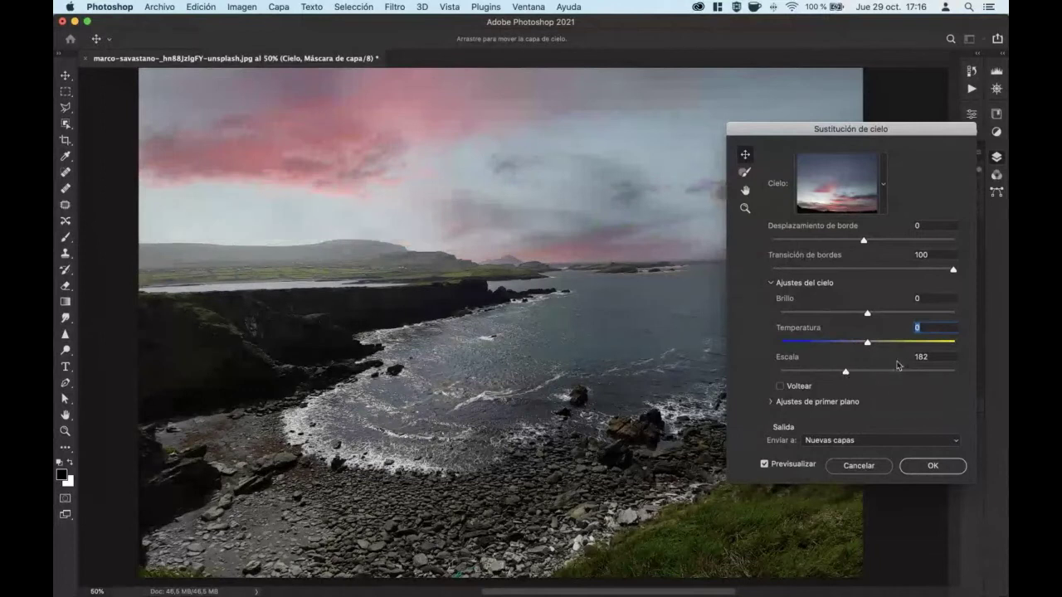
double_click(925, 356)
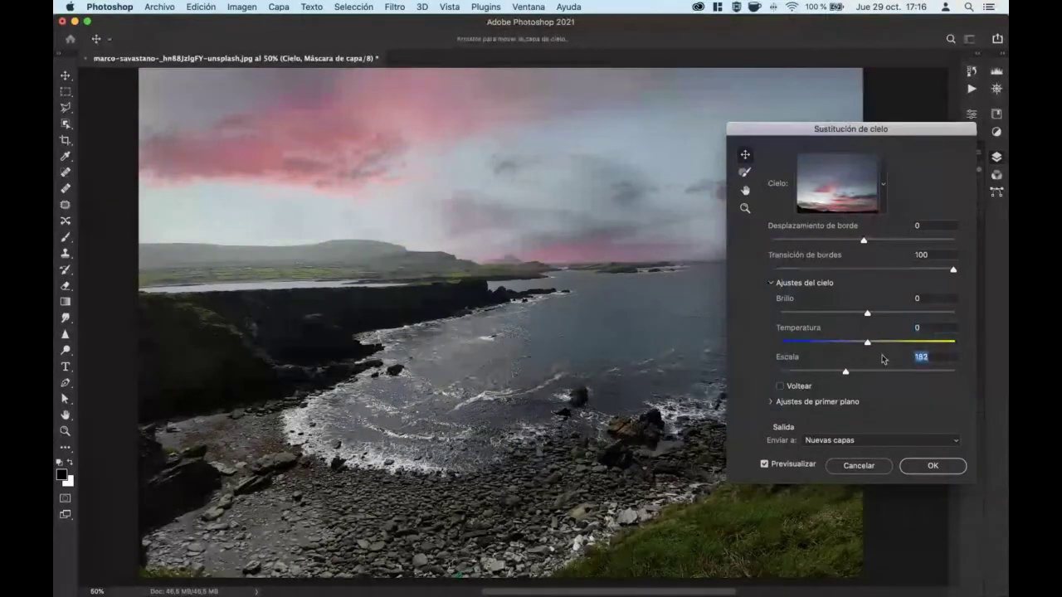
text(100)
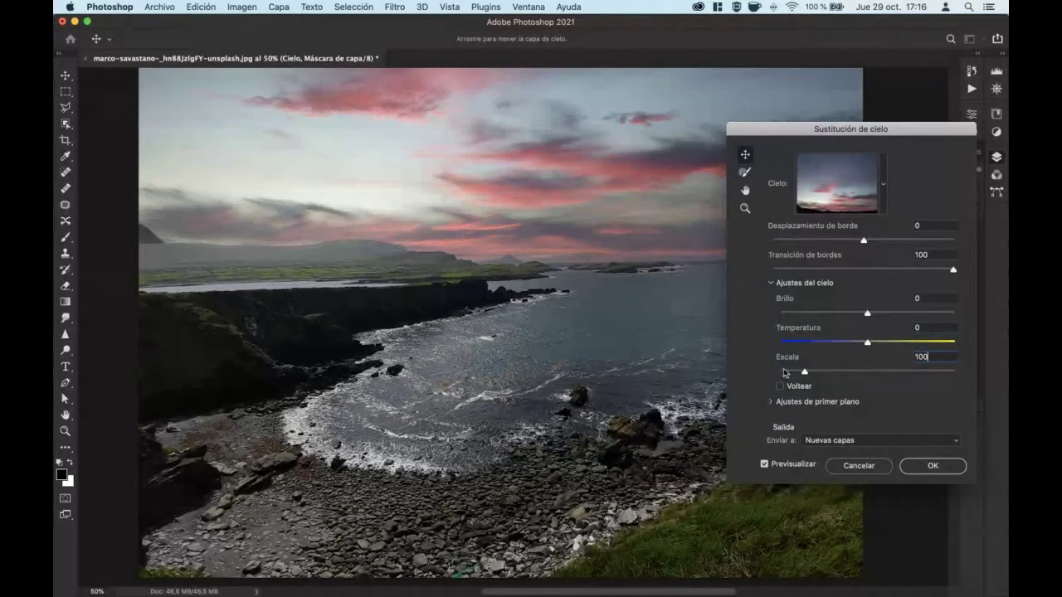
click(789, 371)
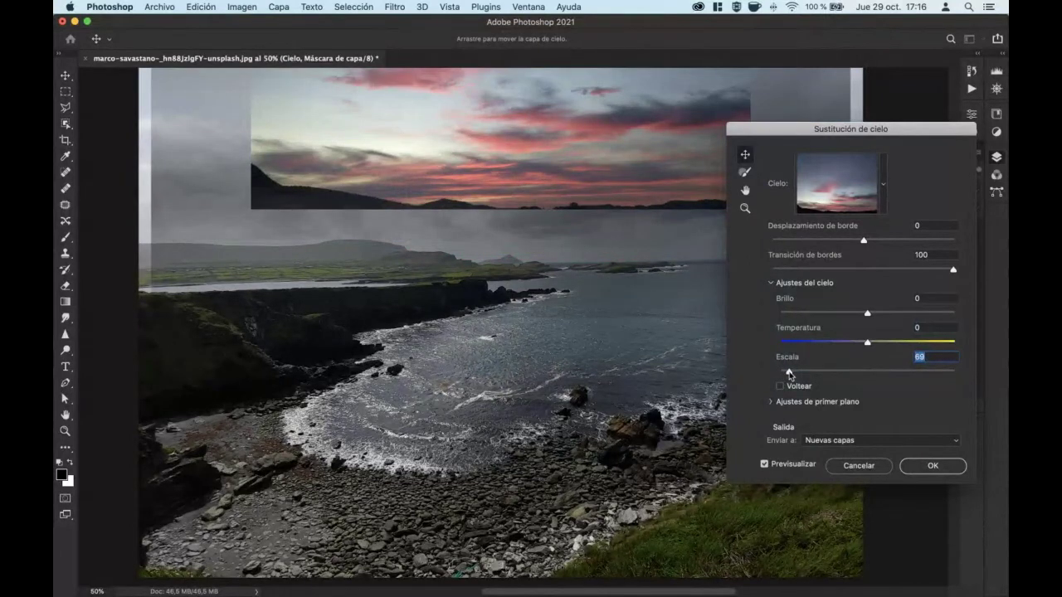
drag(789, 373, 805, 373)
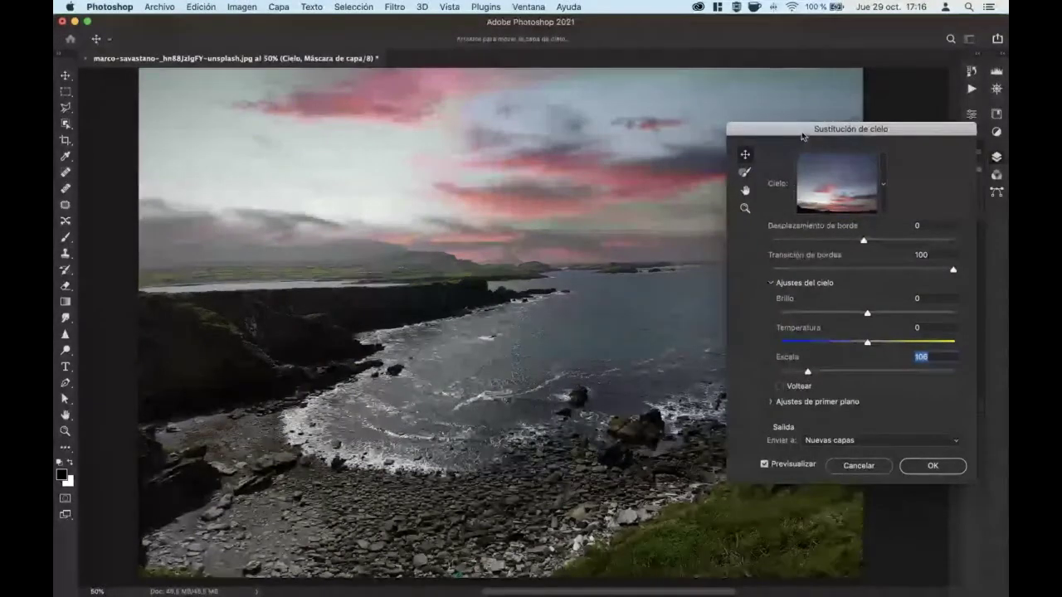
drag(803, 133, 772, 248)
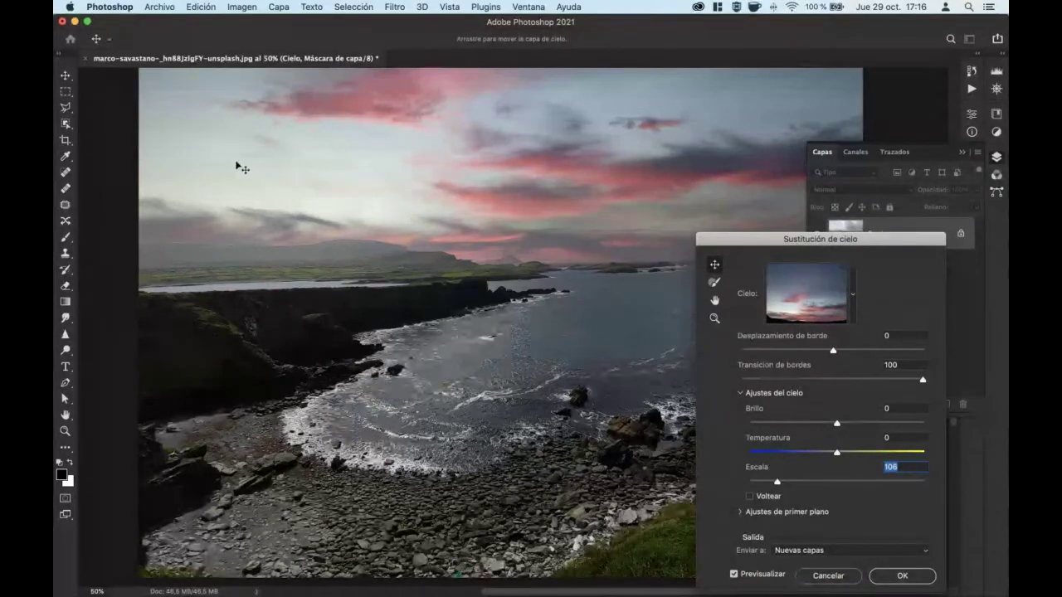
click(750, 496)
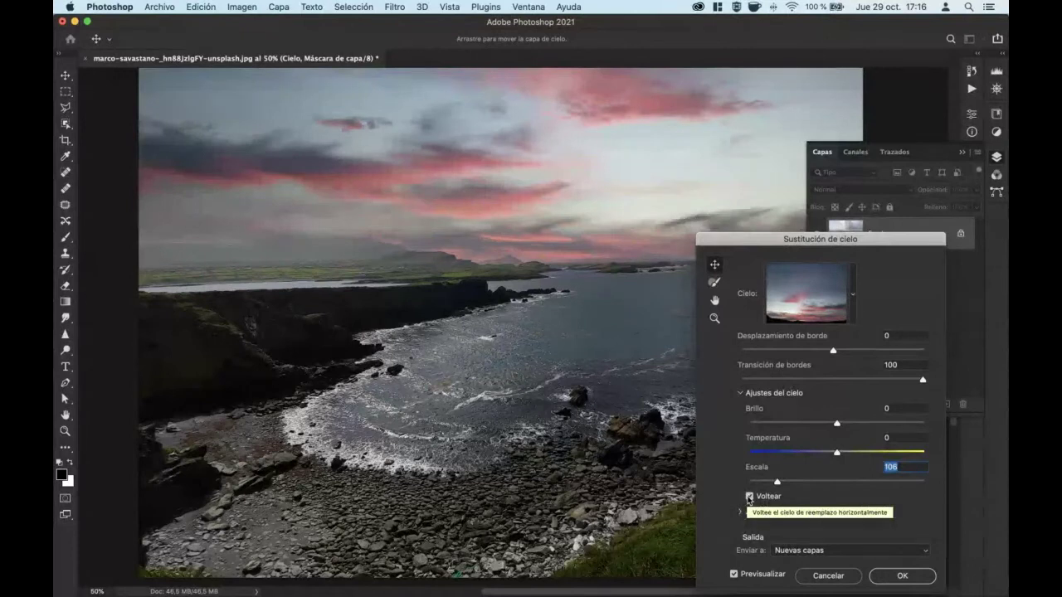
click(749, 498)
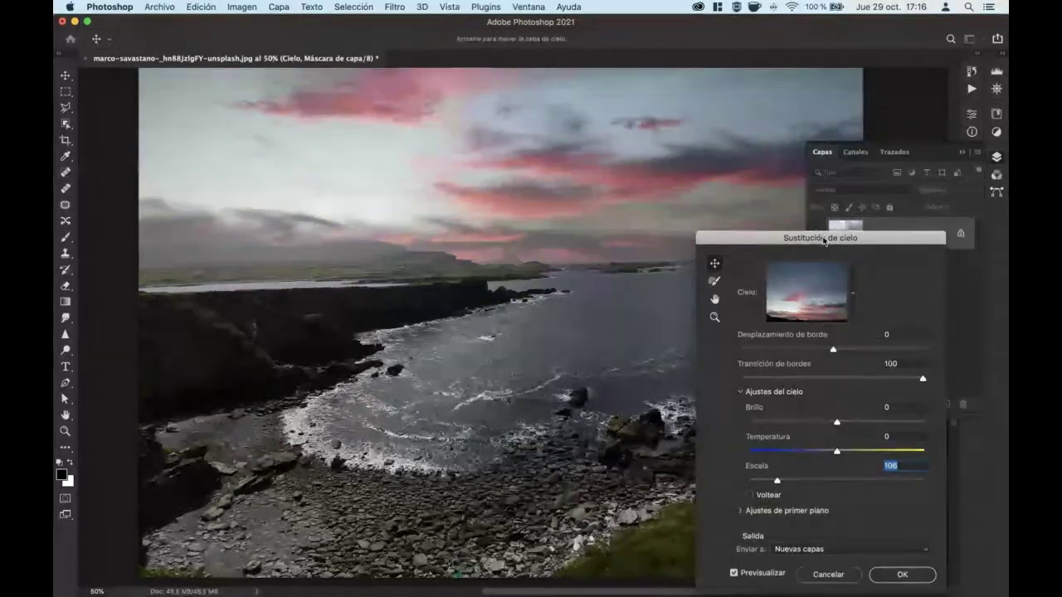
drag(824, 243, 835, 87)
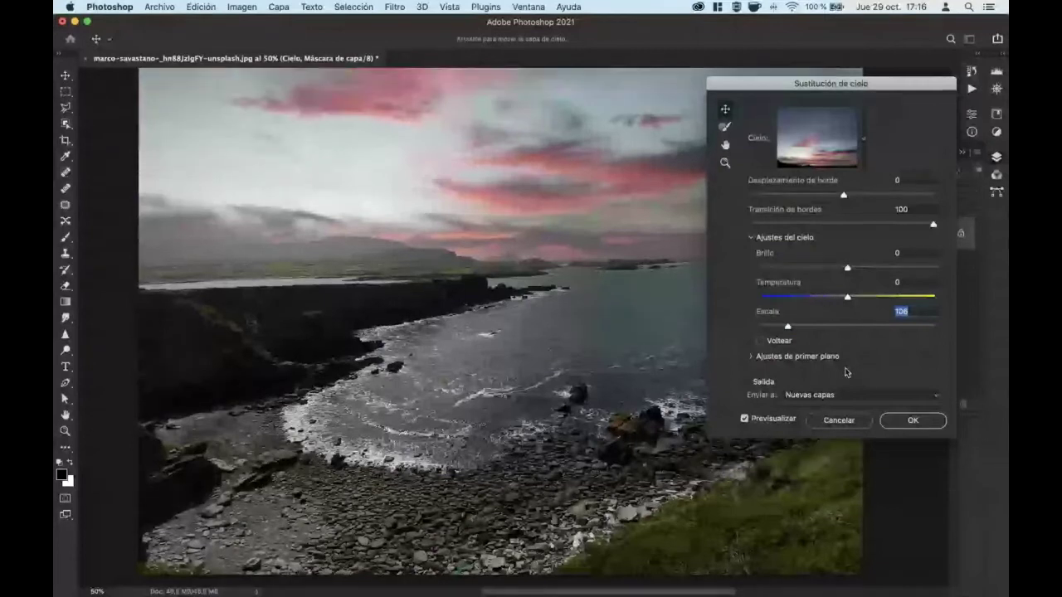
click(863, 397)
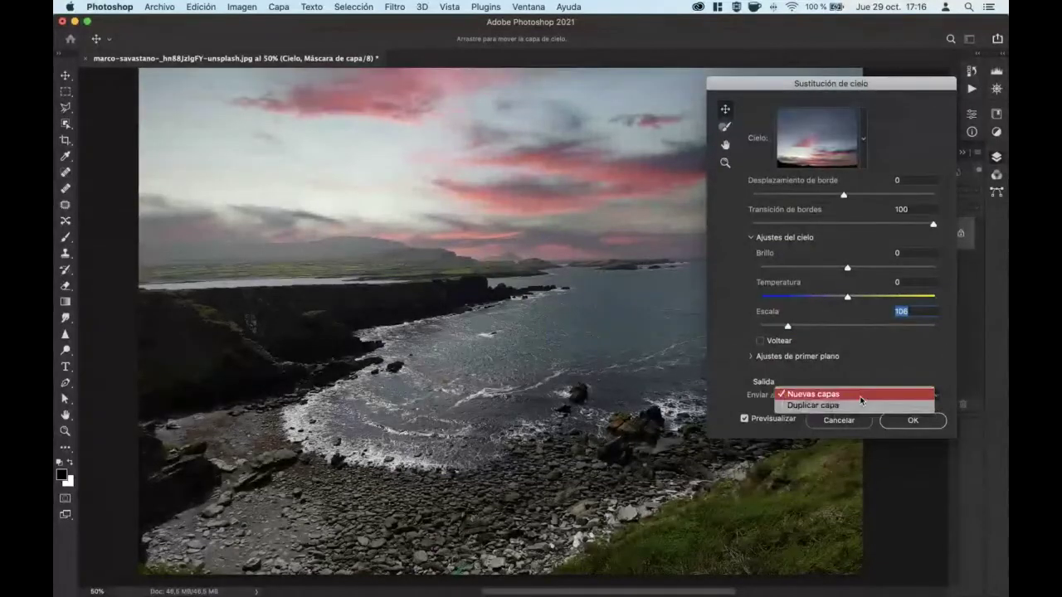
click(857, 407)
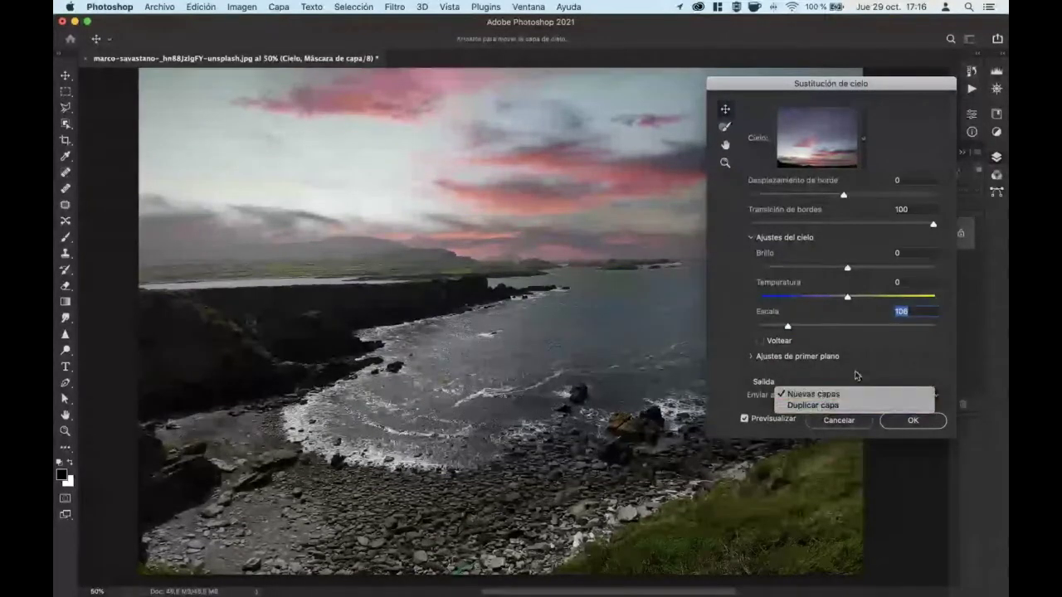
click(725, 129)
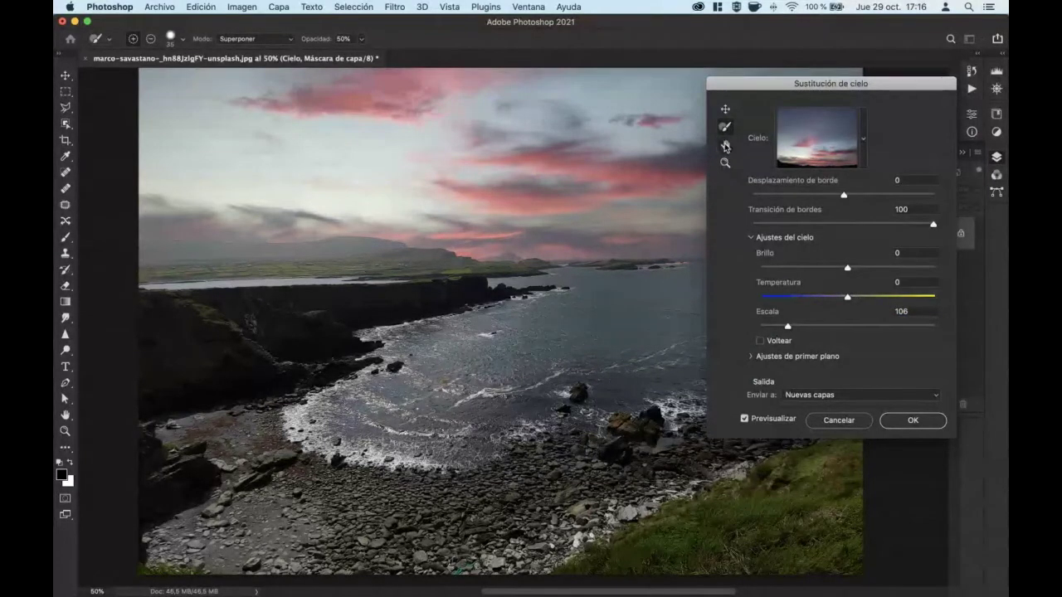
click(725, 144)
drag(465, 225, 703, 176)
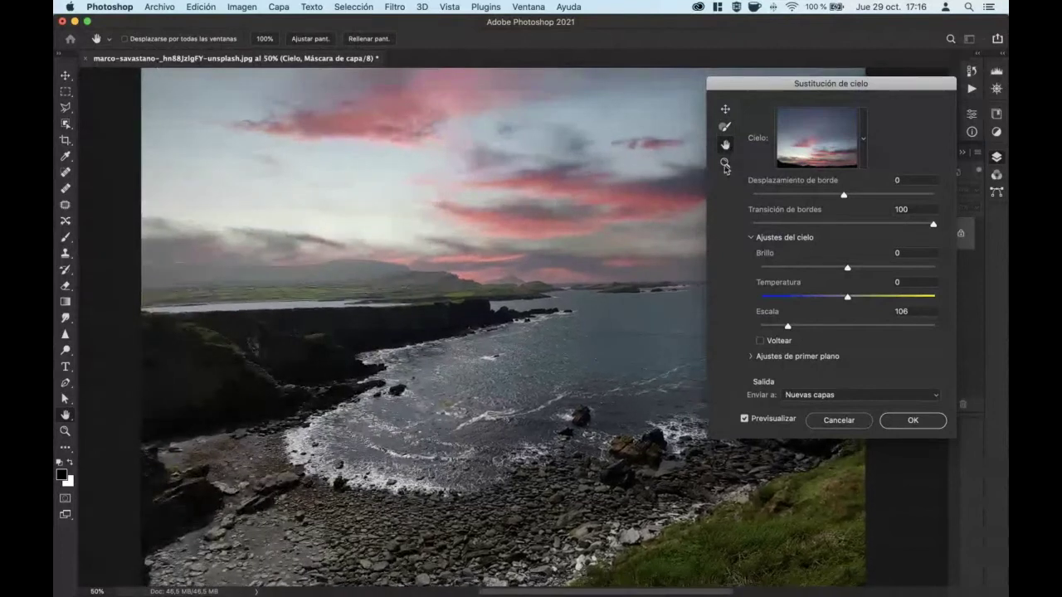
click(725, 162)
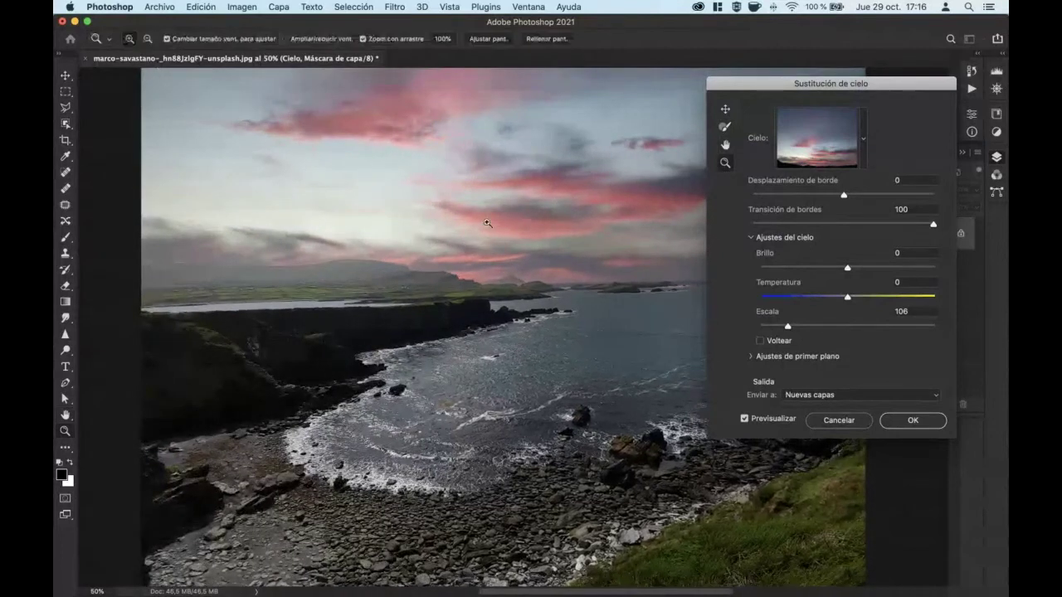
click(725, 110)
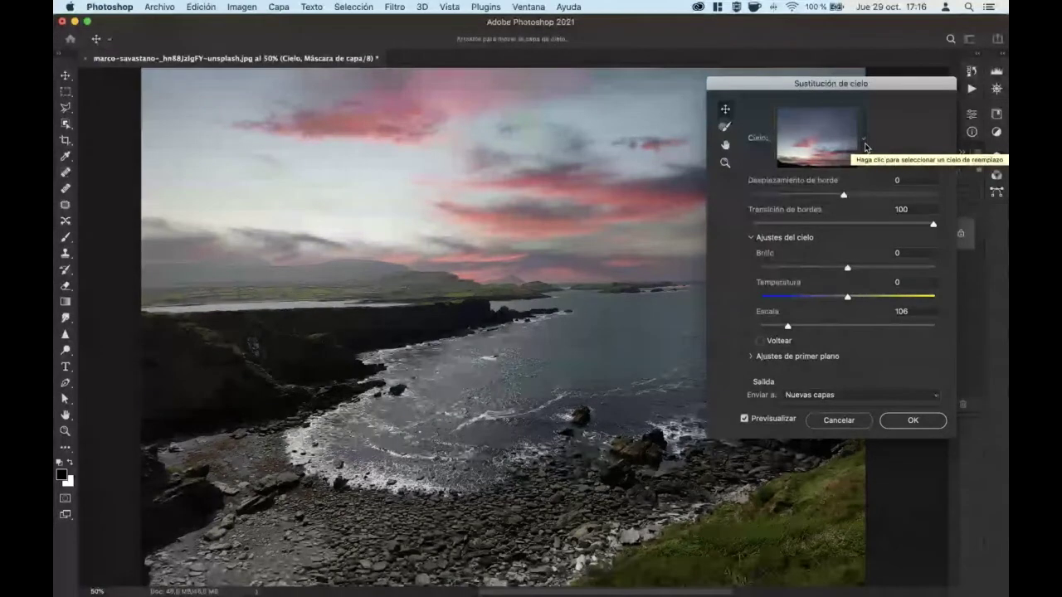
- Browse the Cielos azules presets, previewing the dappled-cloud, cumulus and cloudy blue skies
click(864, 142)
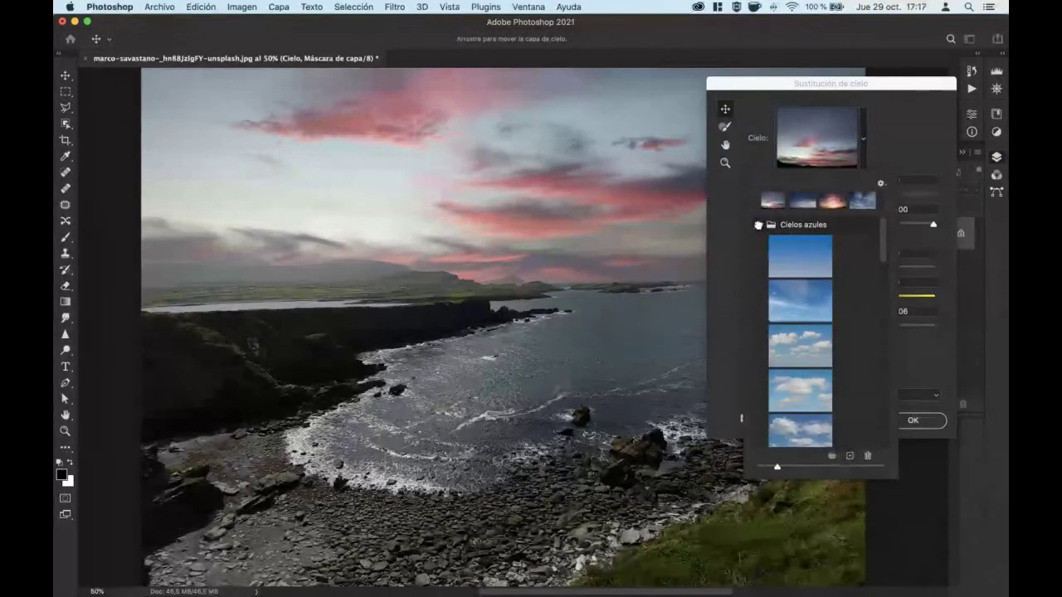
click(760, 224)
click(761, 242)
click(761, 260)
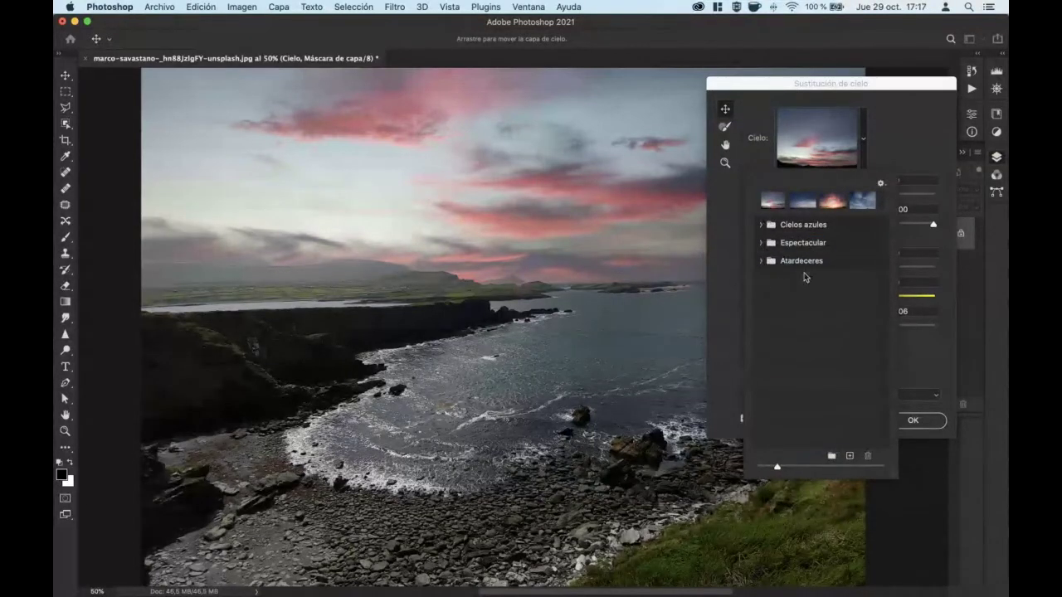
click(761, 225)
scroll(830, 321, down, 2)
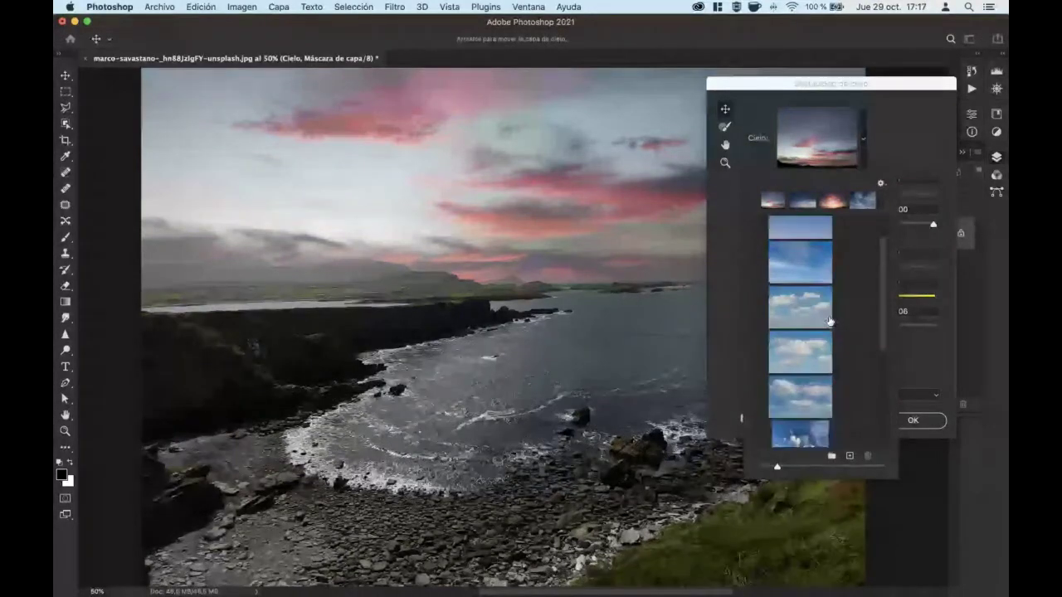
scroll(829, 321, down, 3)
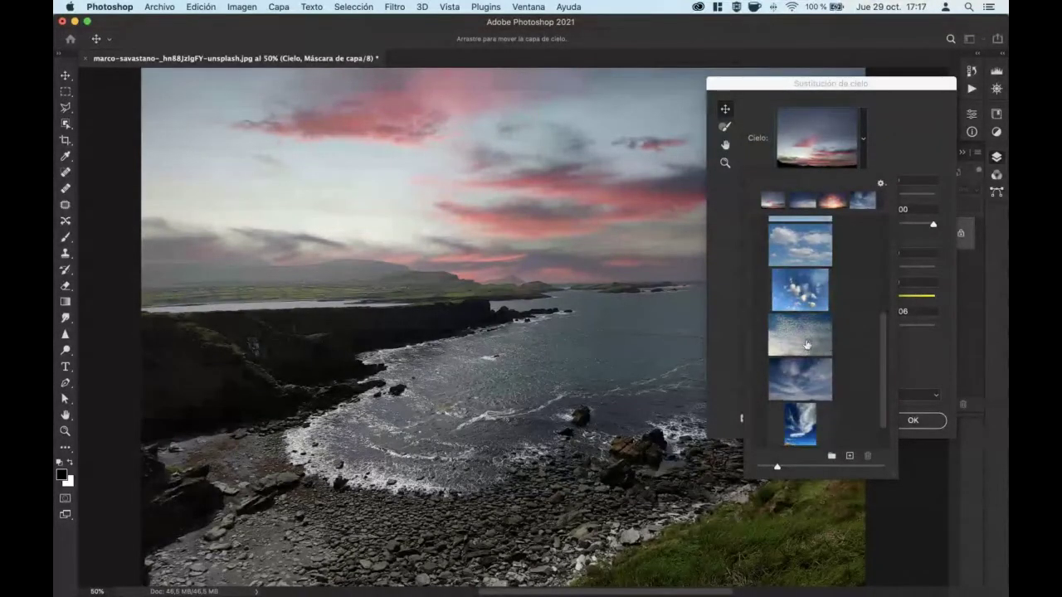
click(801, 335)
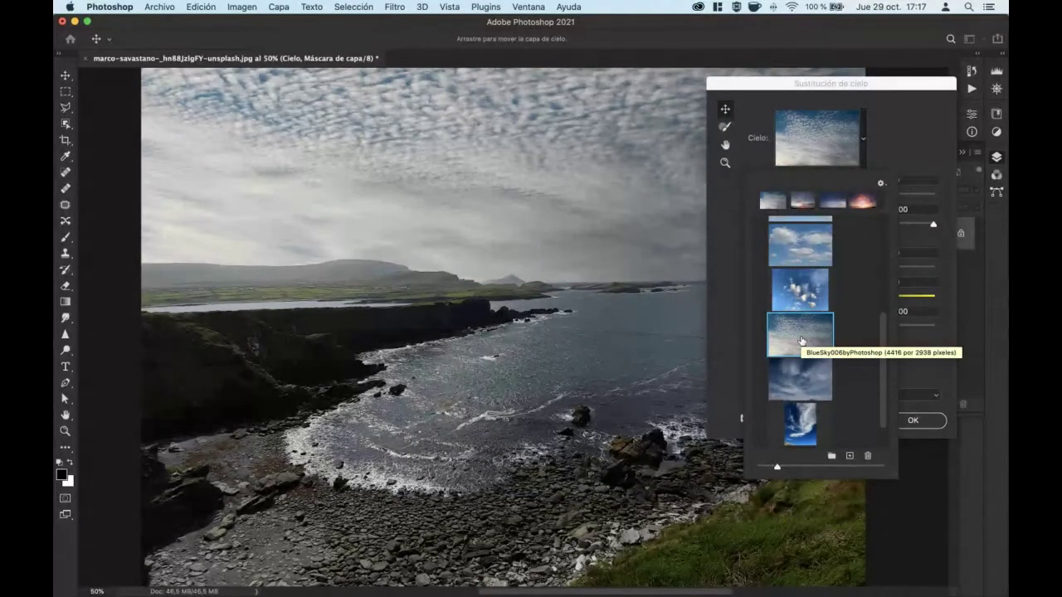
click(799, 299)
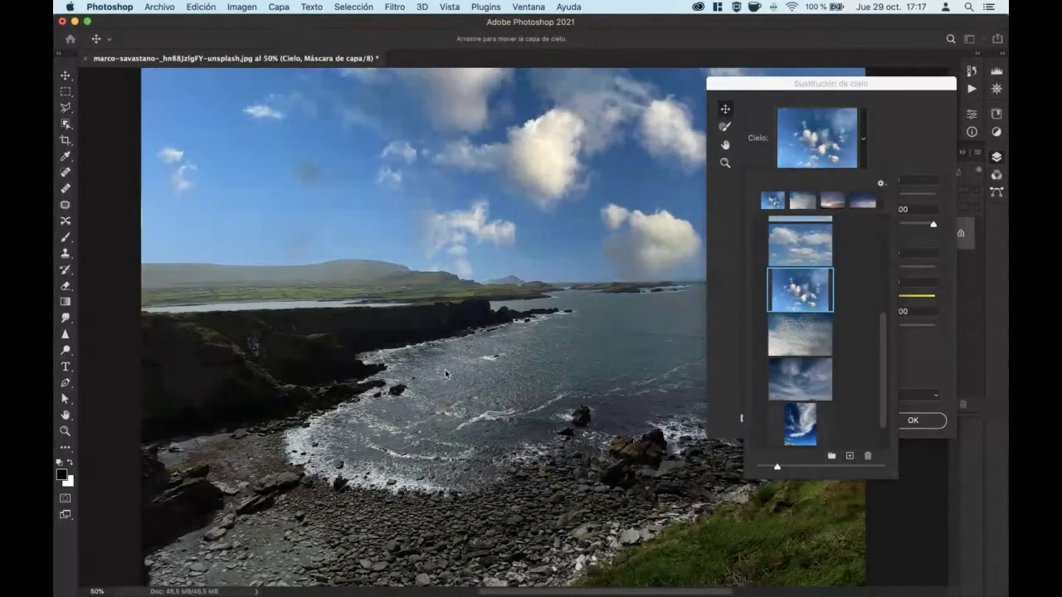
click(792, 247)
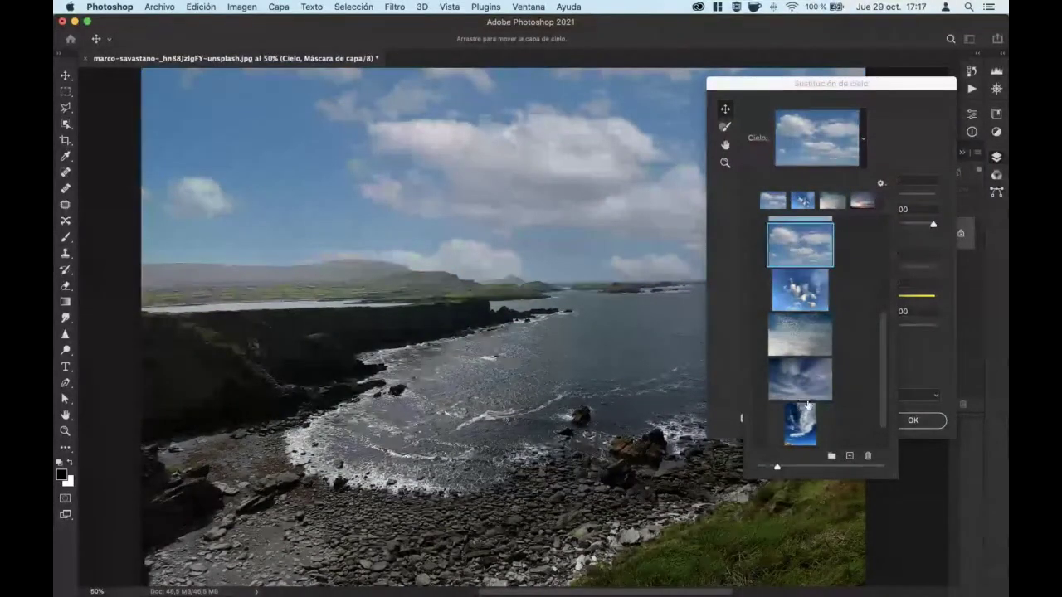
scroll(808, 404, down, 2)
scroll(808, 404, up, 3)
- Preview the Espectacular rainbow and orange sunset skies, then choose the purple-and-orange sunset
click(761, 225)
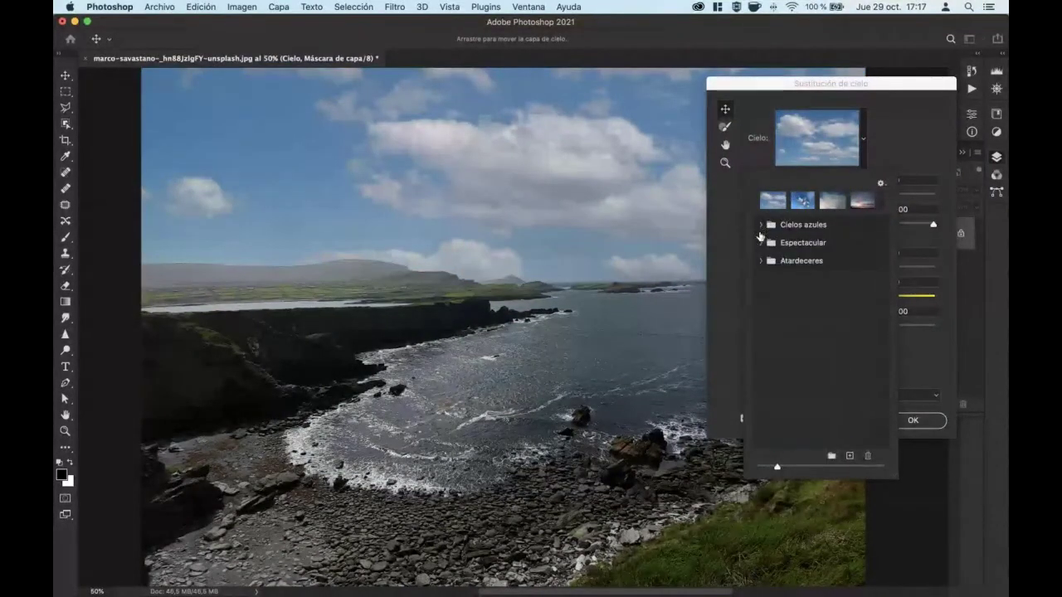
click(760, 243)
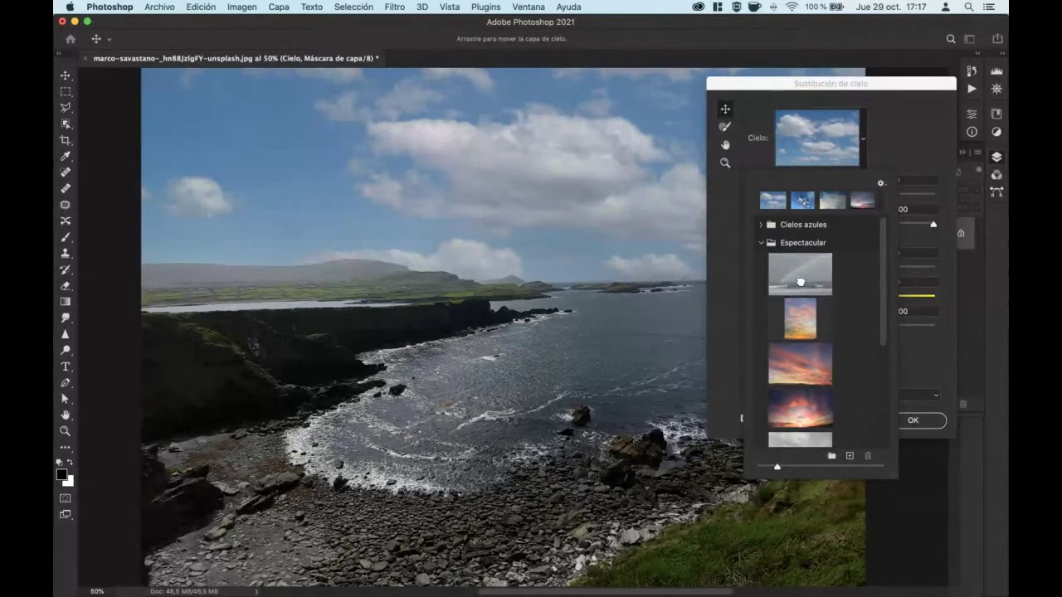
click(801, 286)
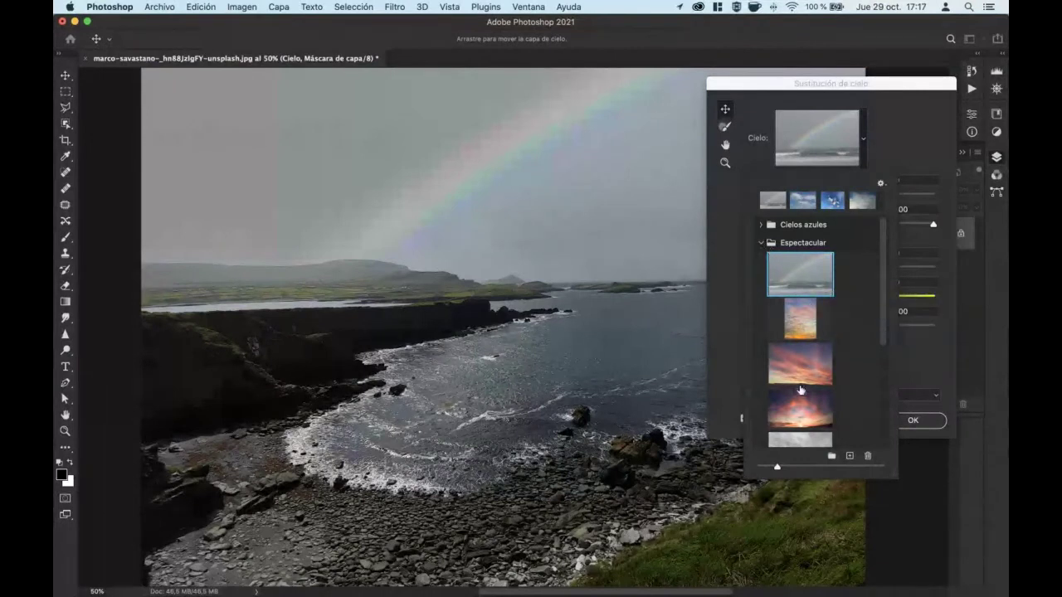
click(800, 365)
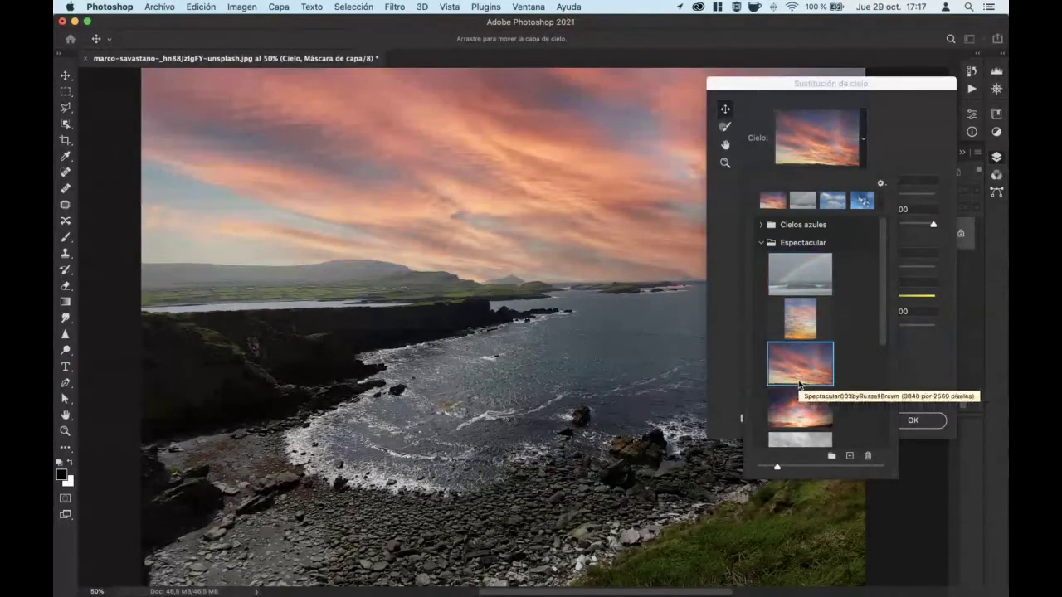
click(801, 415)
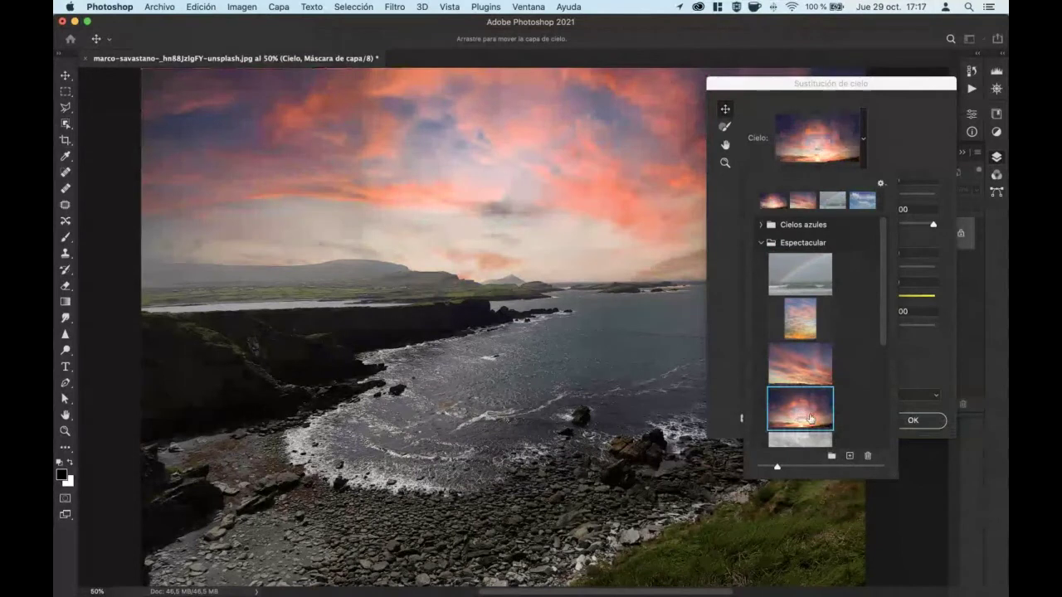
scroll(813, 416, down, 5)
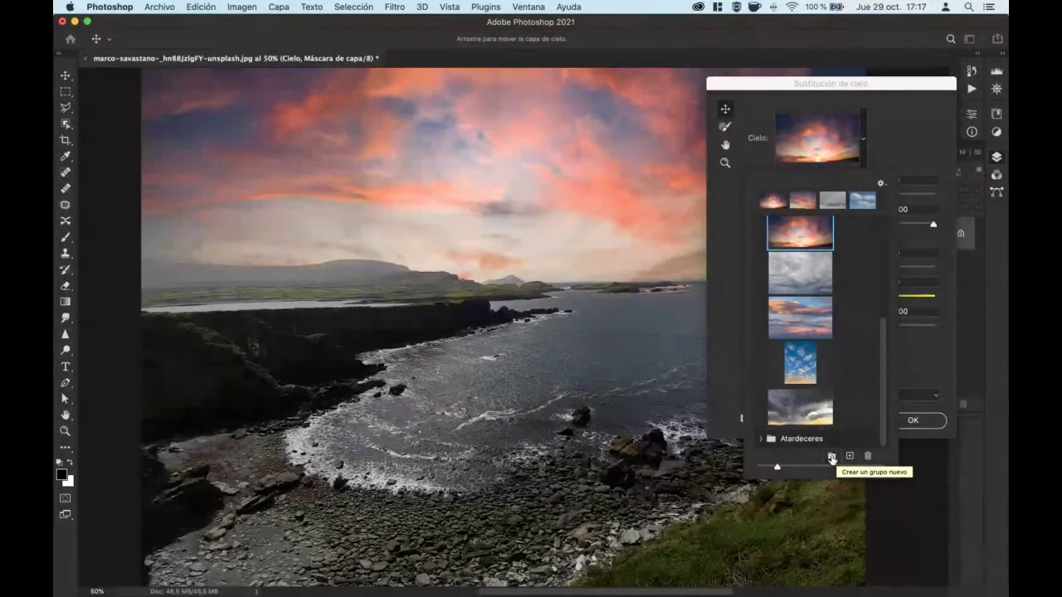
- Cancel importing a custom sky image and apply the fiery sunset sky with OK
click(849, 457)
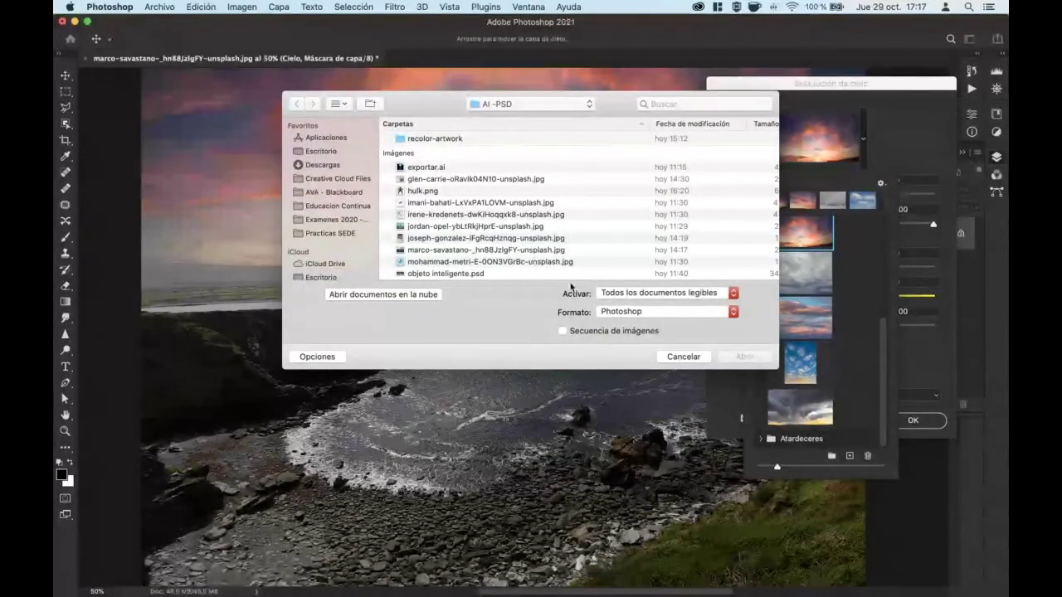
click(674, 357)
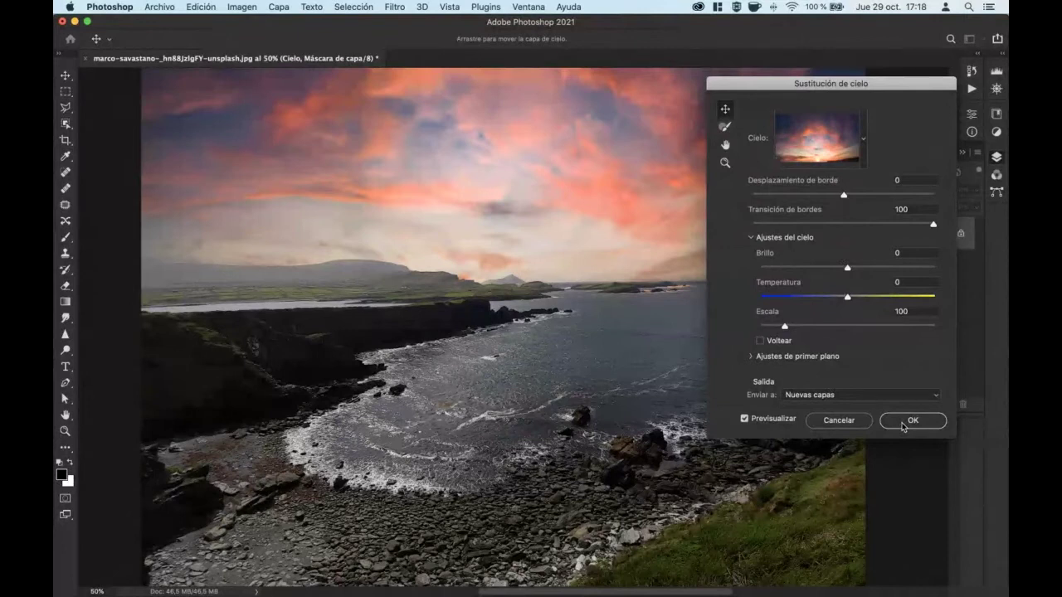
click(903, 423)
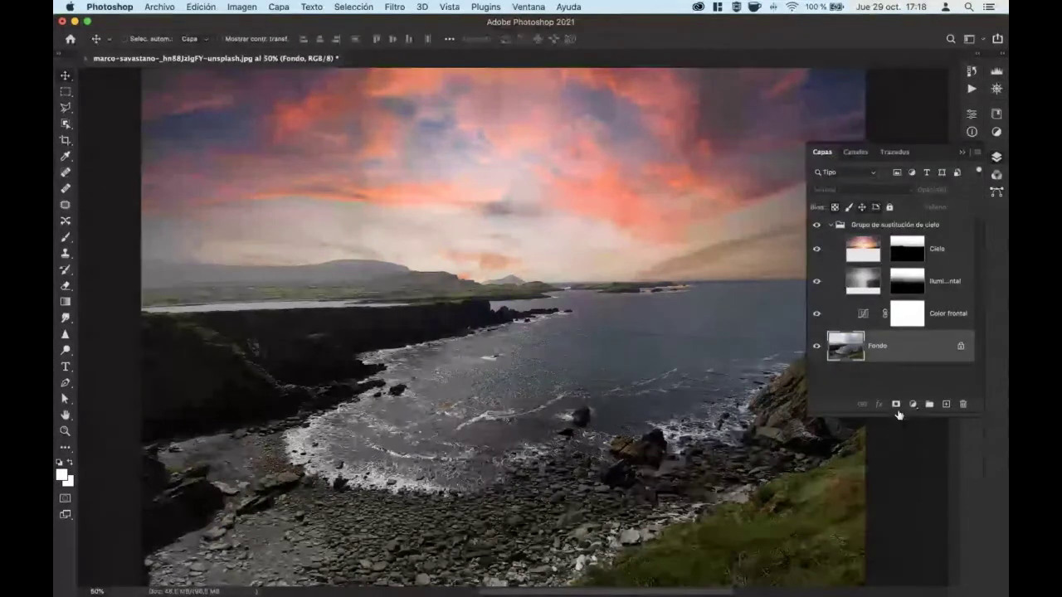
- Enlarge the layers list and inspect the Color frontal and Iluminación frontal layers and masks
drag(970, 417, 960, 471)
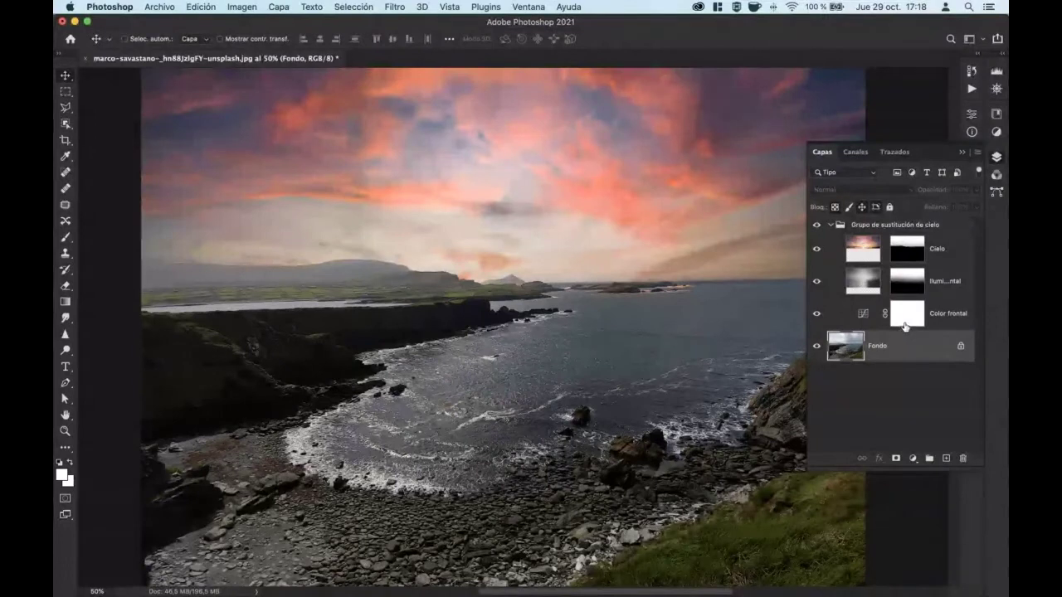
click(863, 314)
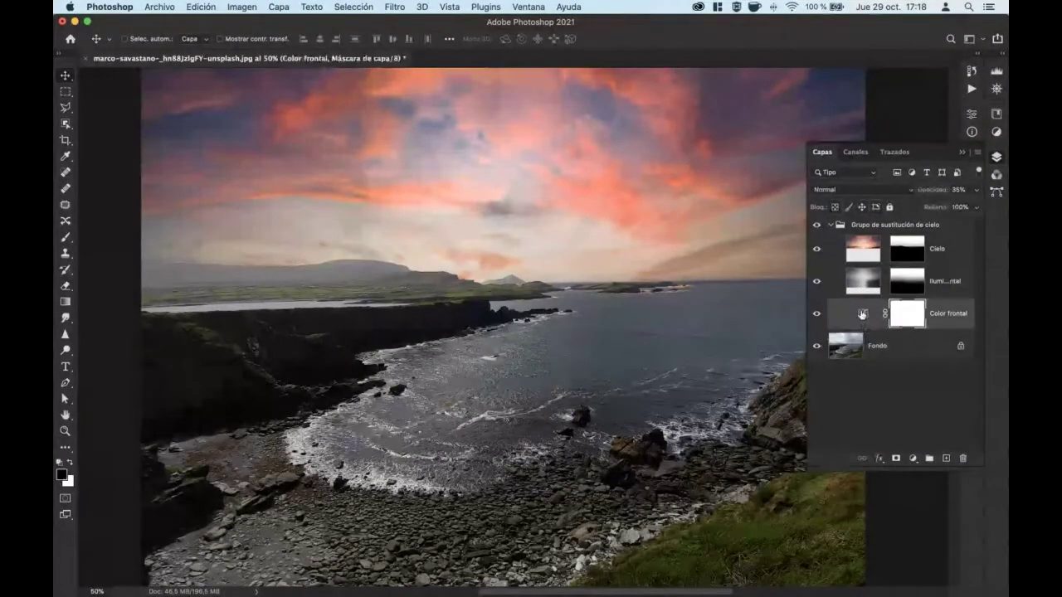
double_click(863, 313)
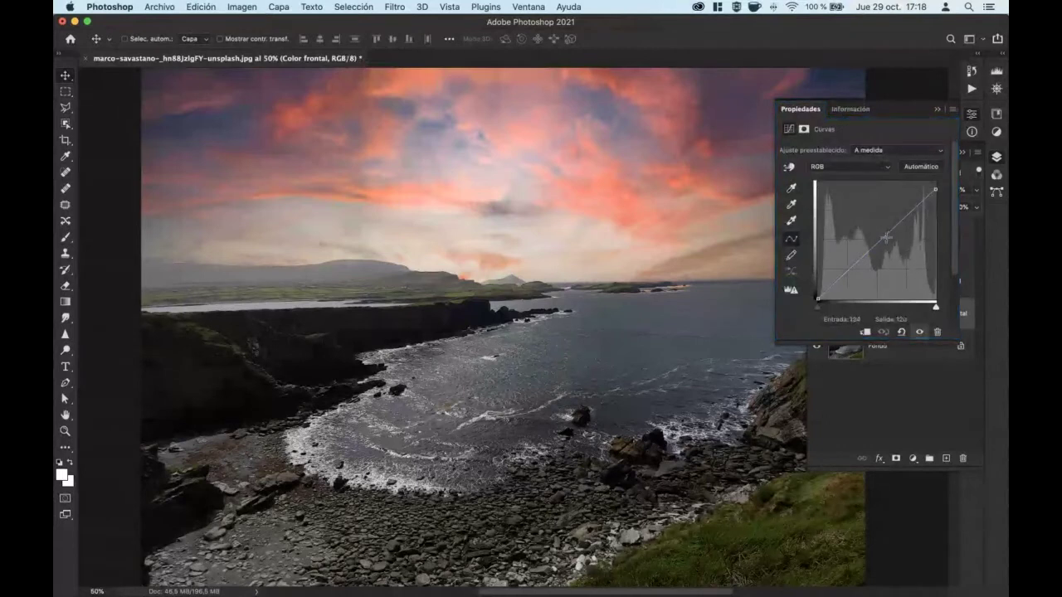
click(920, 394)
click(910, 316)
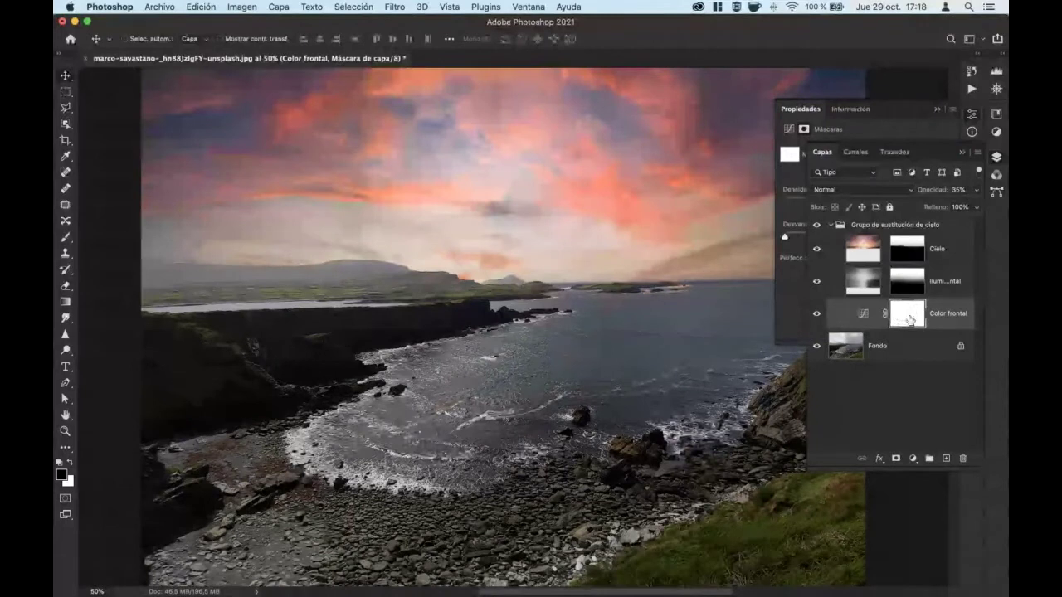
click(862, 285)
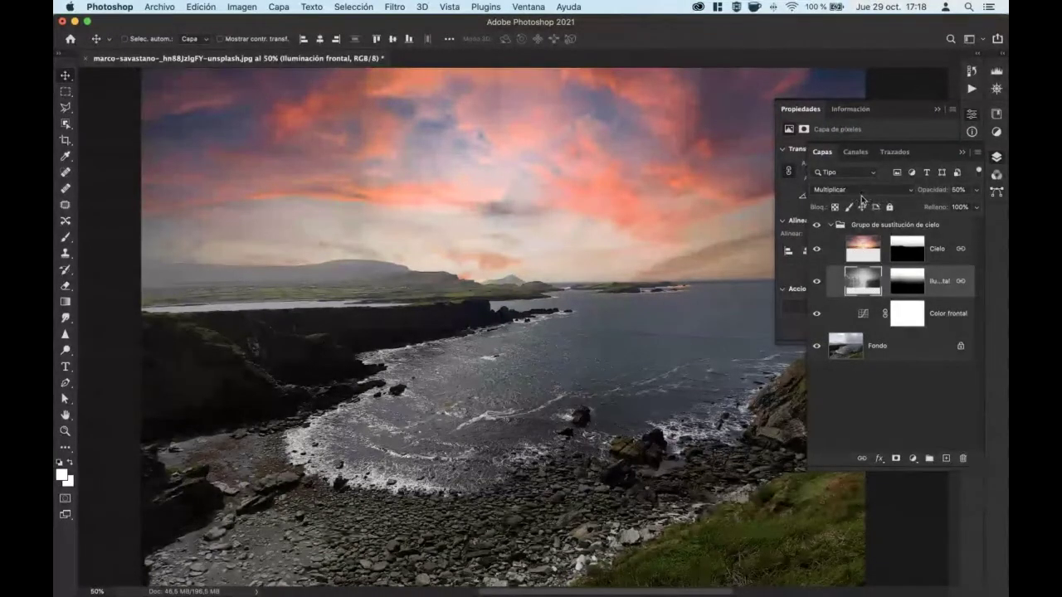
click(913, 291)
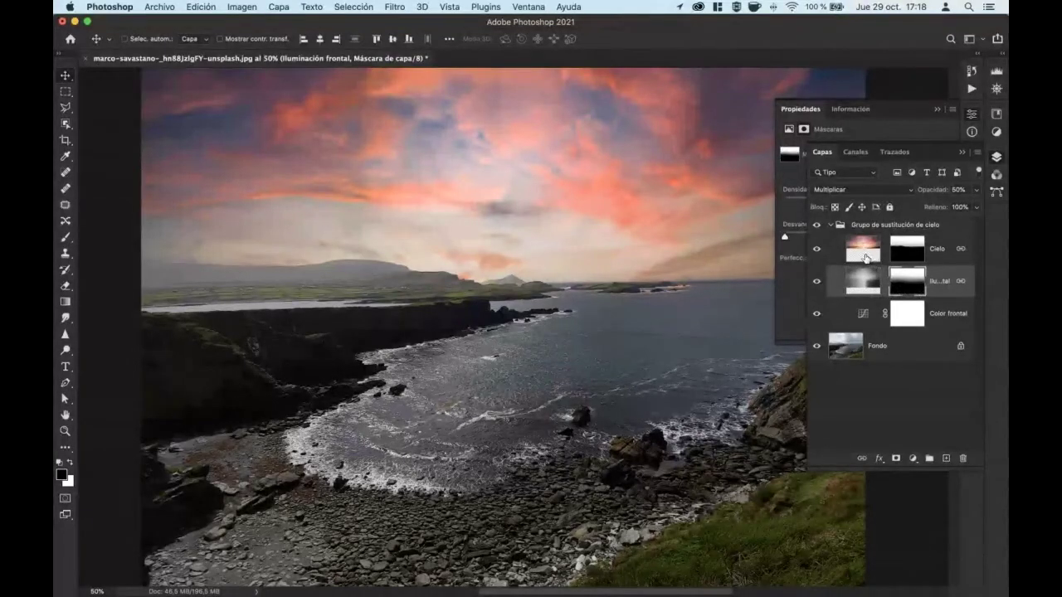
- Hide and show the Cielo layer to compare skies, collapse the group, and switch to Collaborate
click(863, 256)
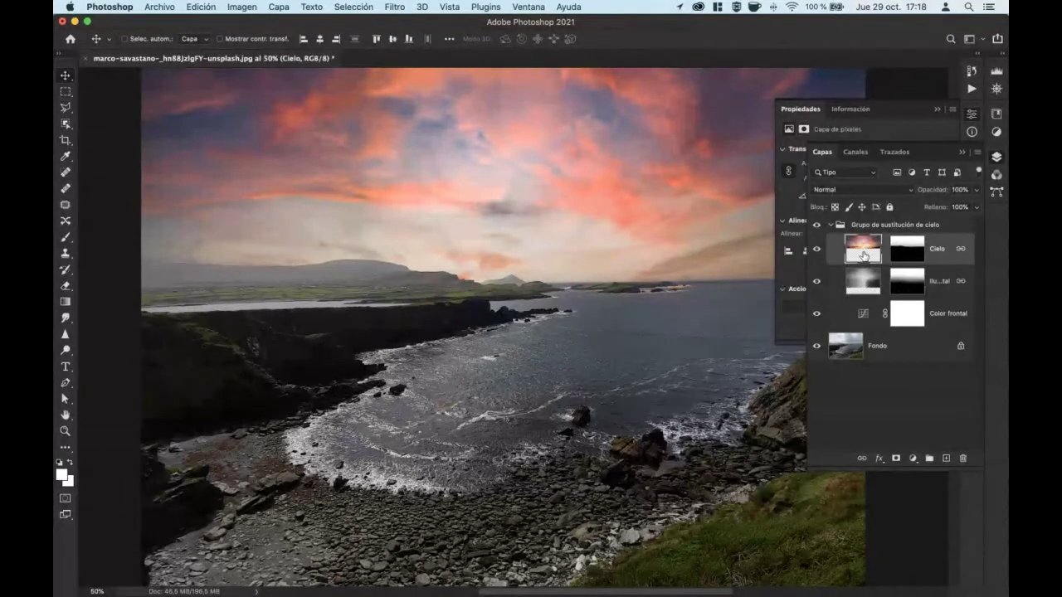
click(817, 252)
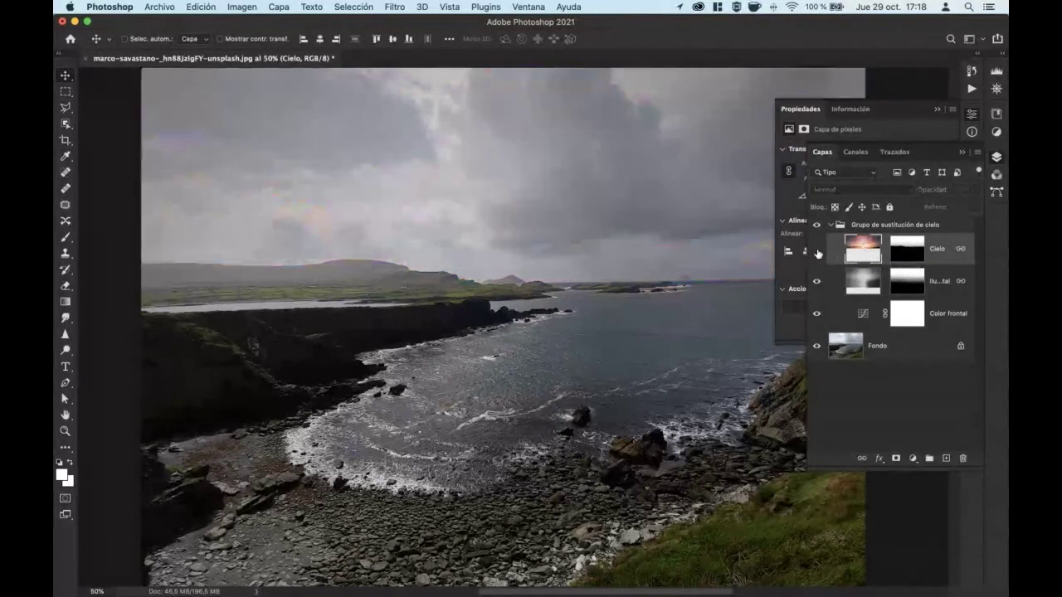
click(817, 250)
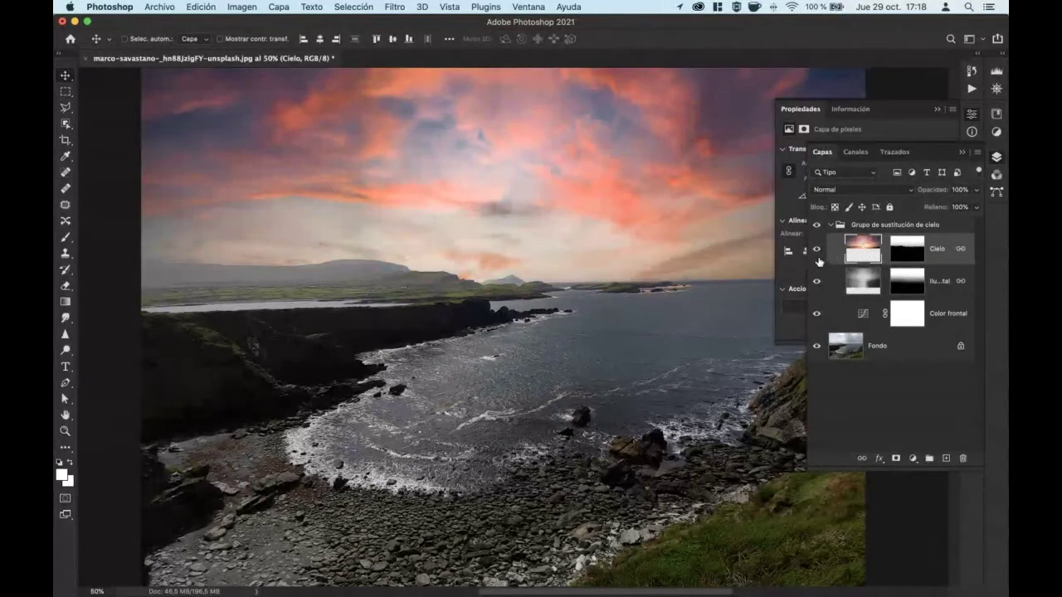
click(817, 251)
click(817, 252)
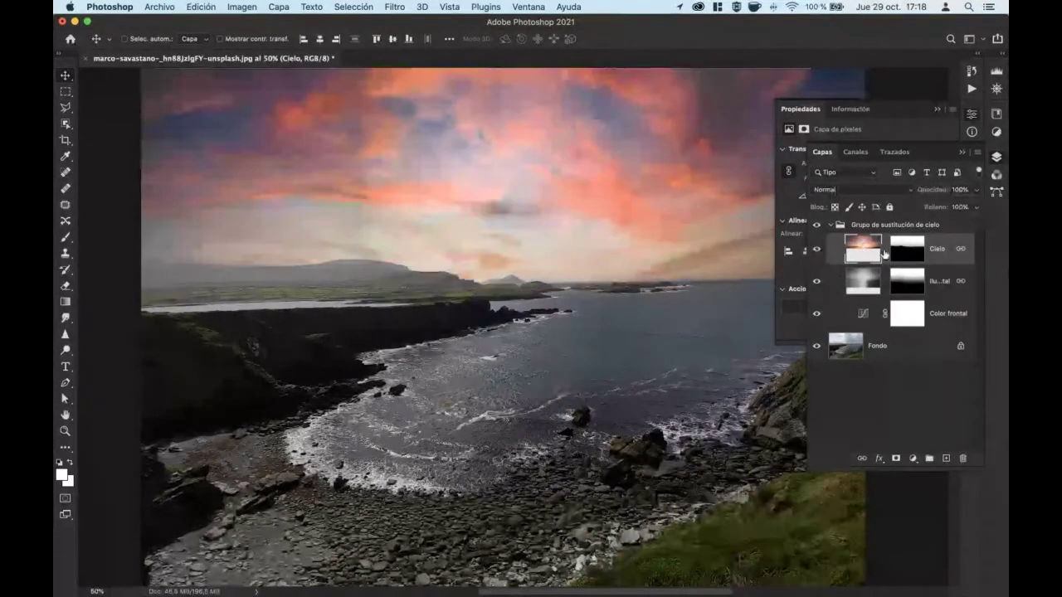
click(912, 251)
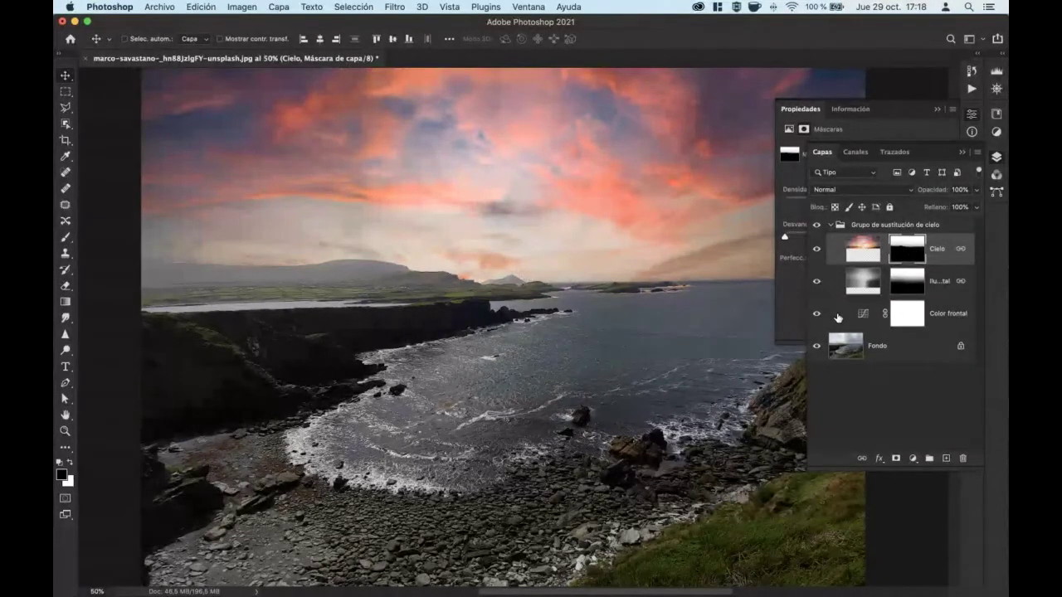
click(830, 225)
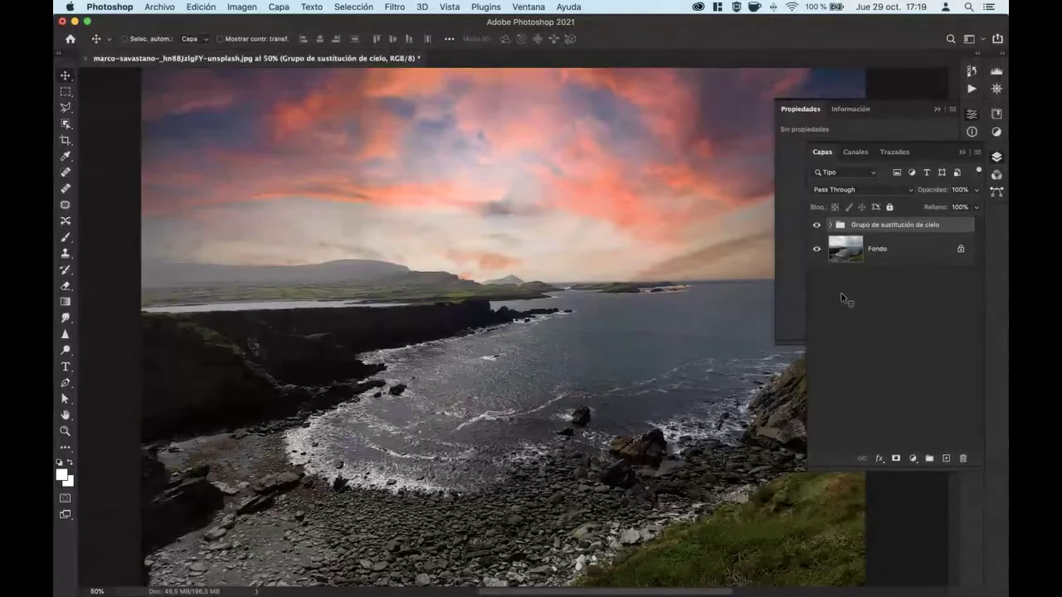
key(super+Tab)
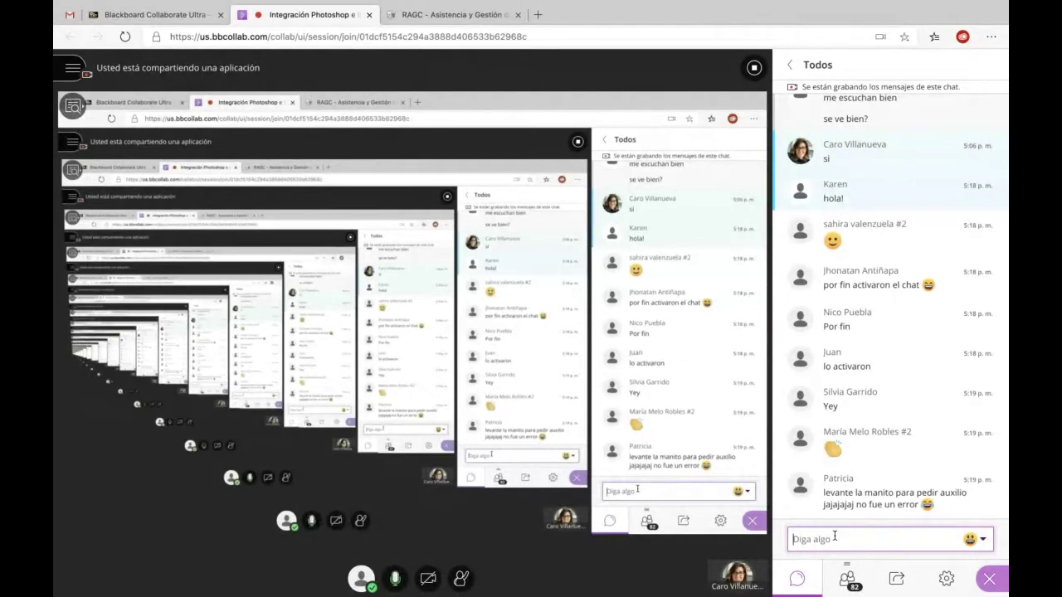
- Switch the desktop space back from the Collaborate session to Photoshop
key(ctrl+Left)
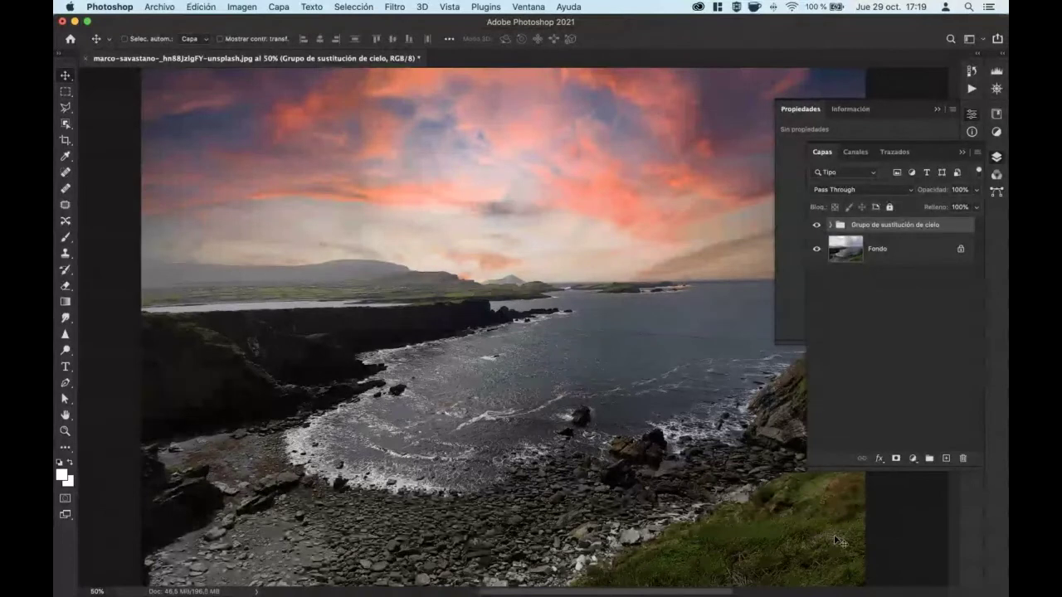
click(201, 7)
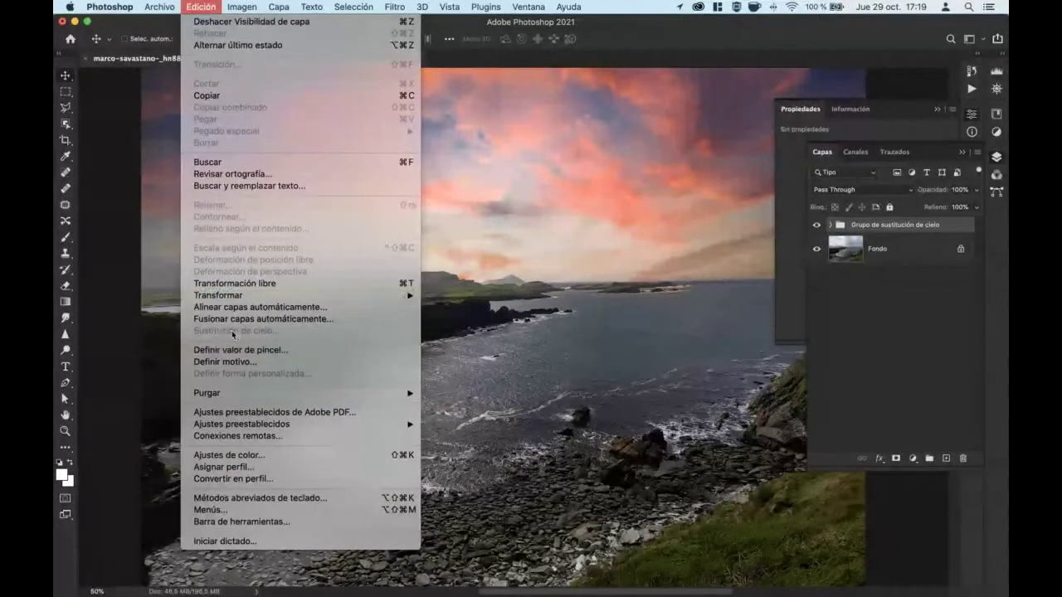
click(936, 373)
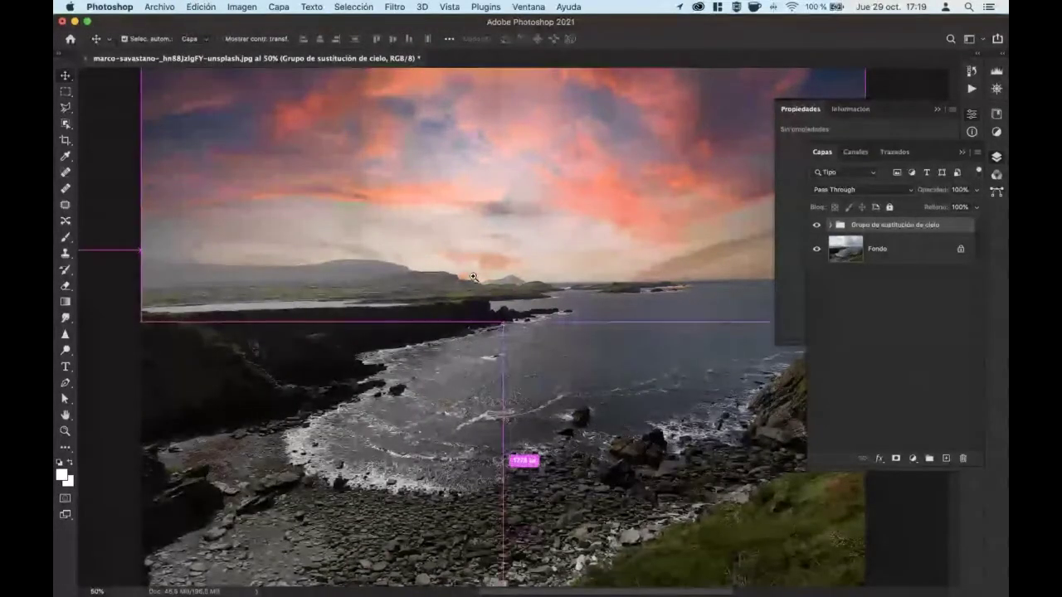
super+click(472, 278)
scroll(440, 273, up, 2)
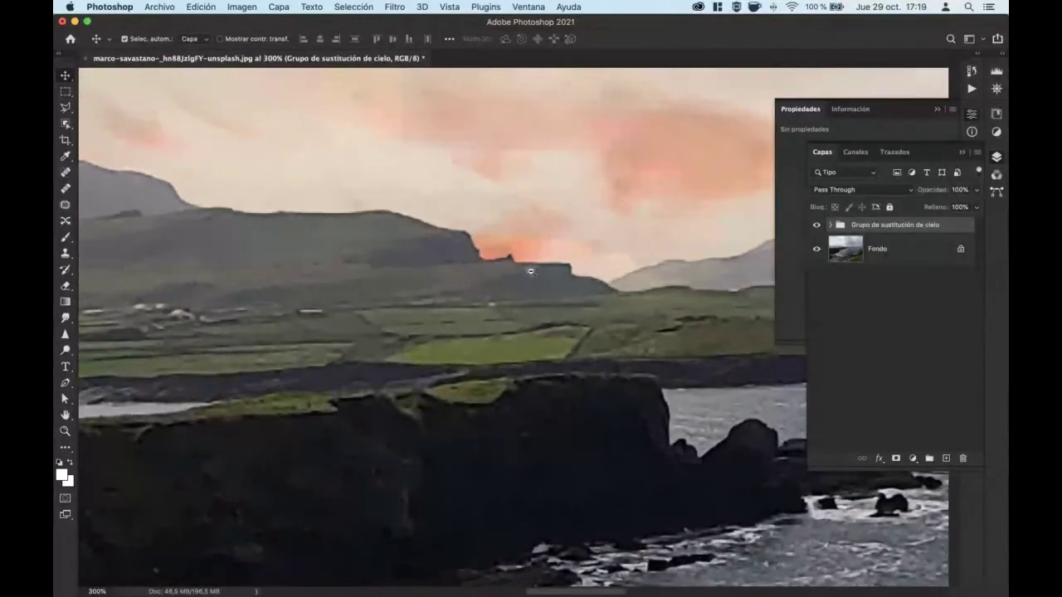
scroll(515, 265, up, 2)
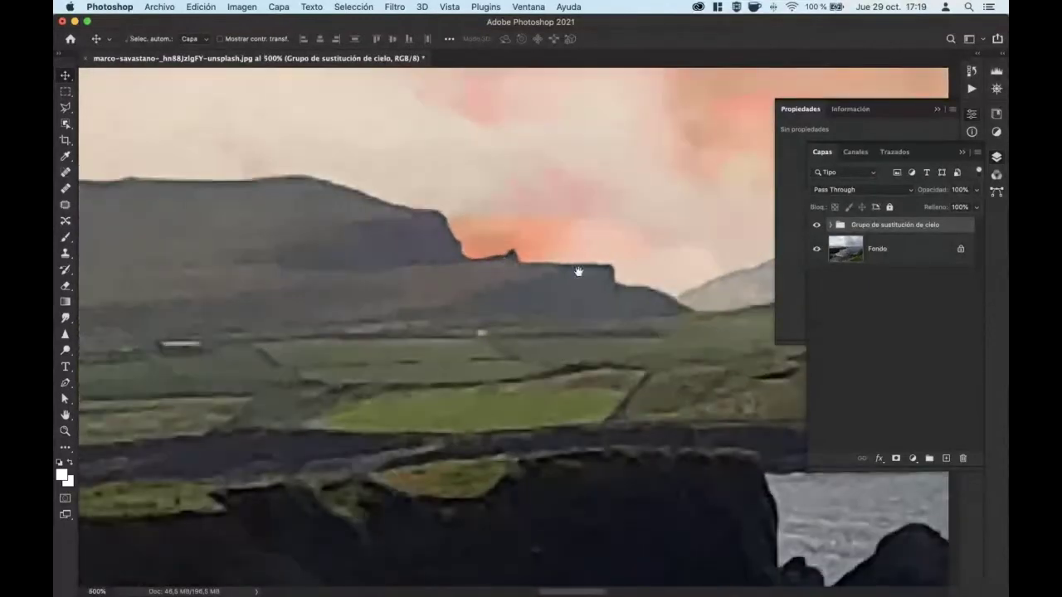
drag(478, 274, 280, 290)
drag(490, 290, 349, 294)
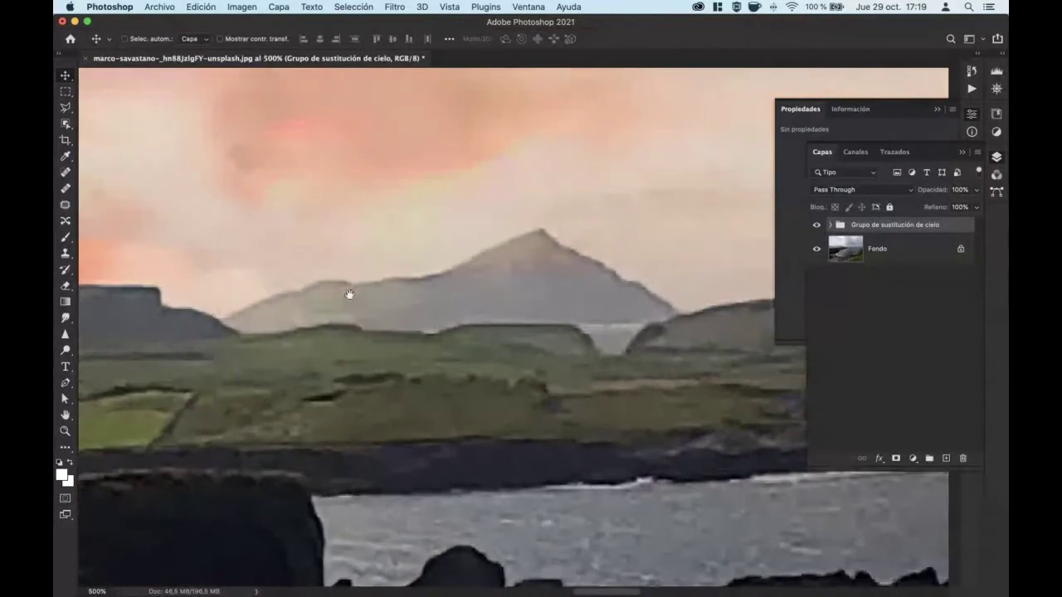
drag(582, 291, 495, 287)
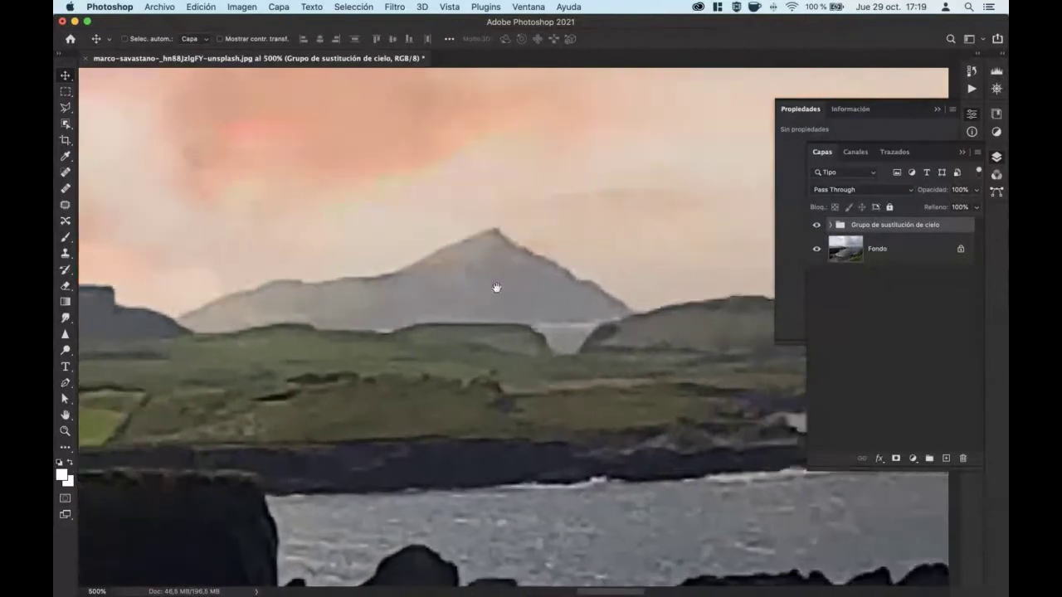
drag(688, 292, 493, 299)
drag(773, 311, 613, 310)
scroll(602, 309, left, 10)
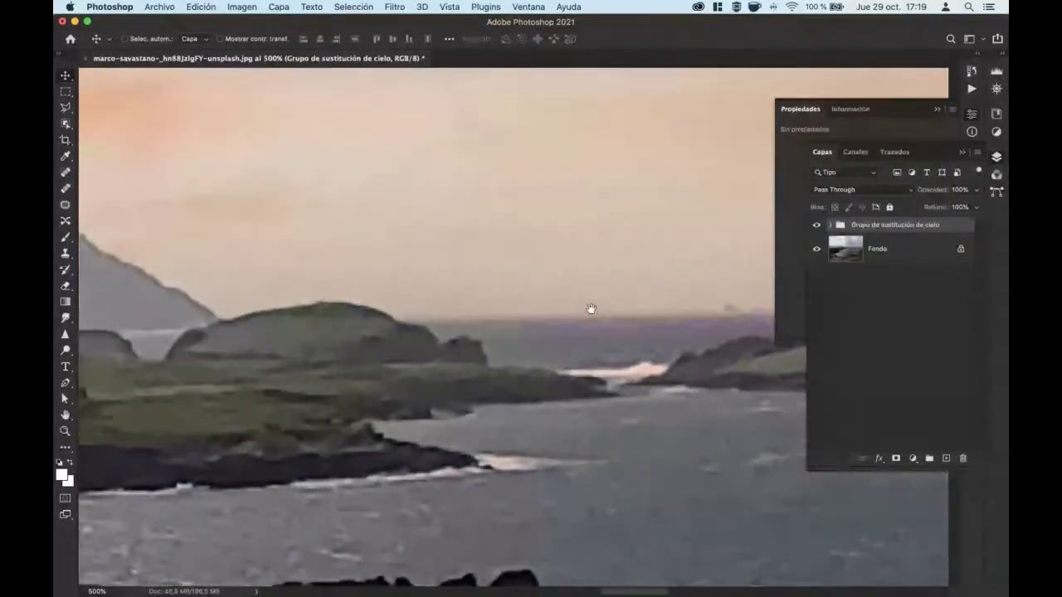
key(super+minus)
key(super+minus)
key(super+minus)
key(super+minus)
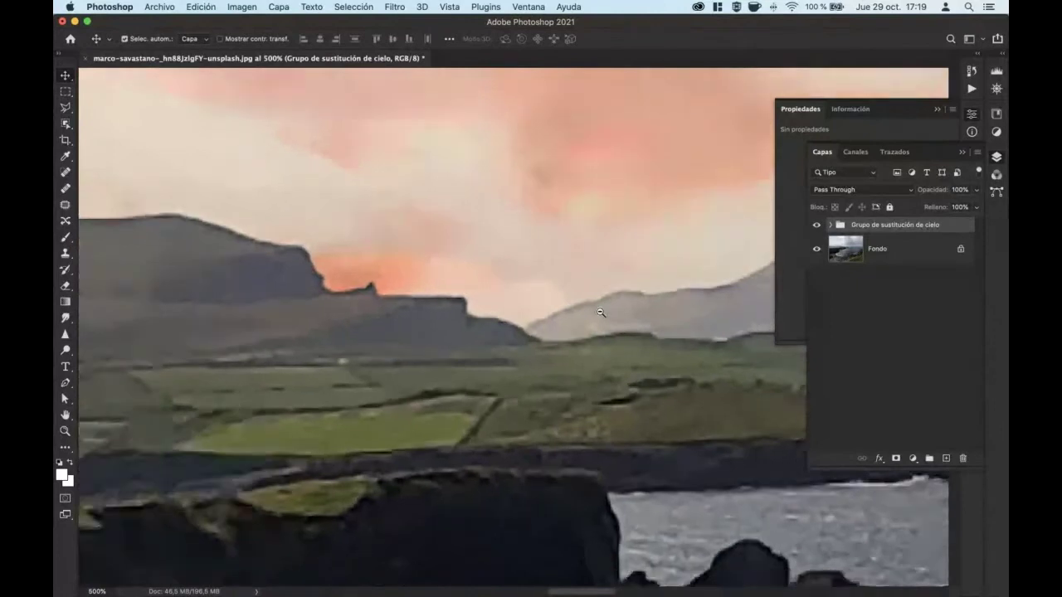
key(super+minus)
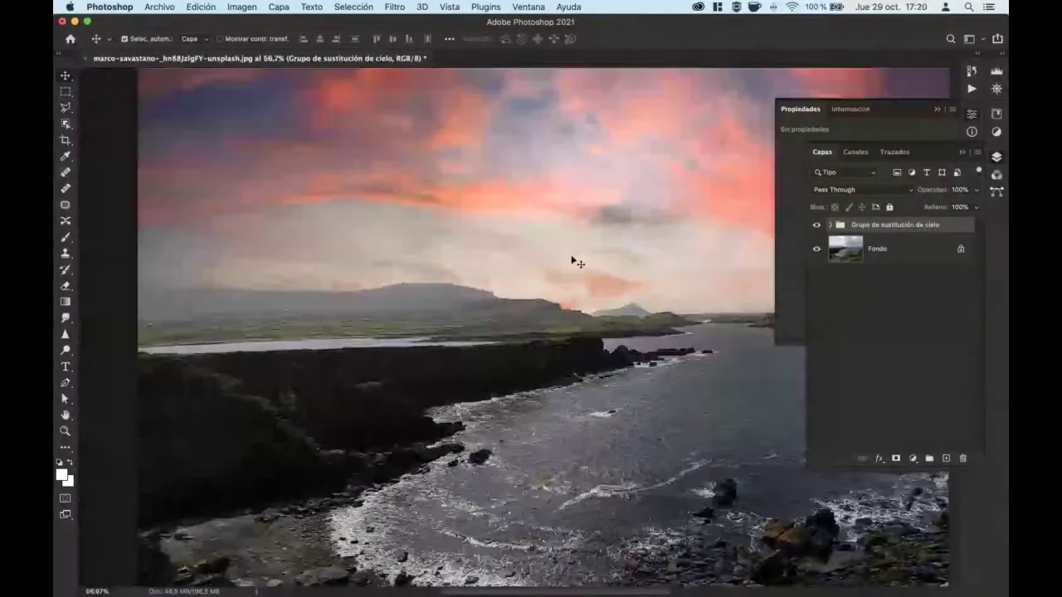
- Close the coastal photo without saving and open oz-seyrek-autok_VqU9U-unsplash.jpg in the working colour space
click(87, 59)
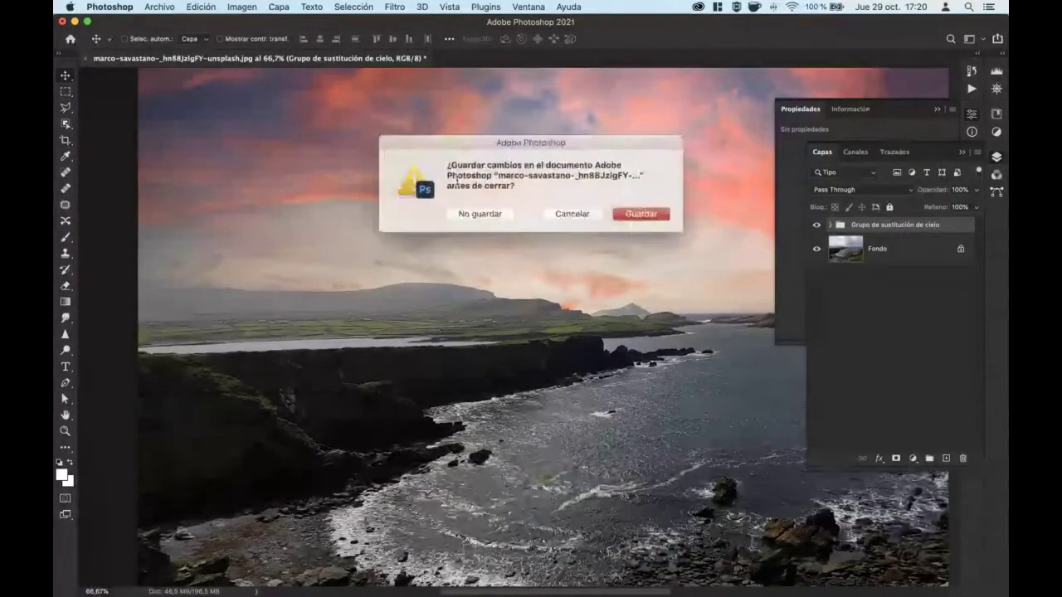
click(485, 213)
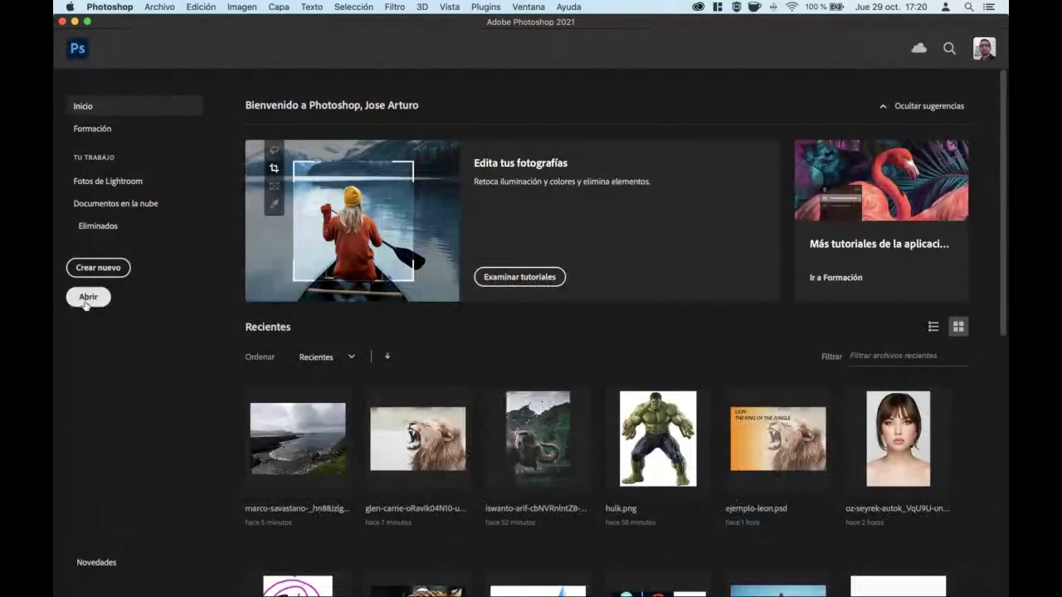
click(86, 298)
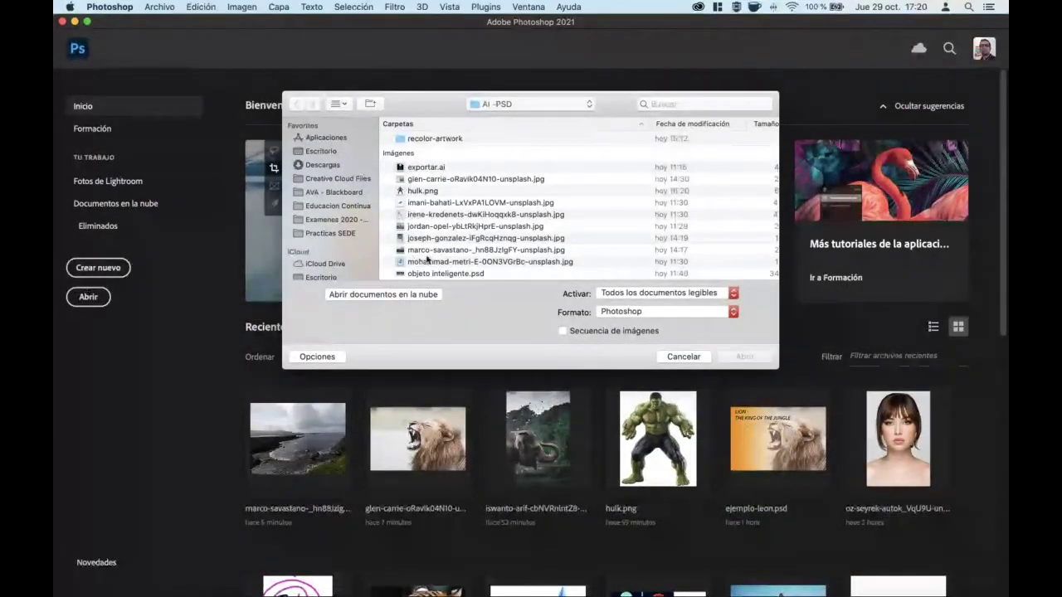
scroll(469, 233, down, 2)
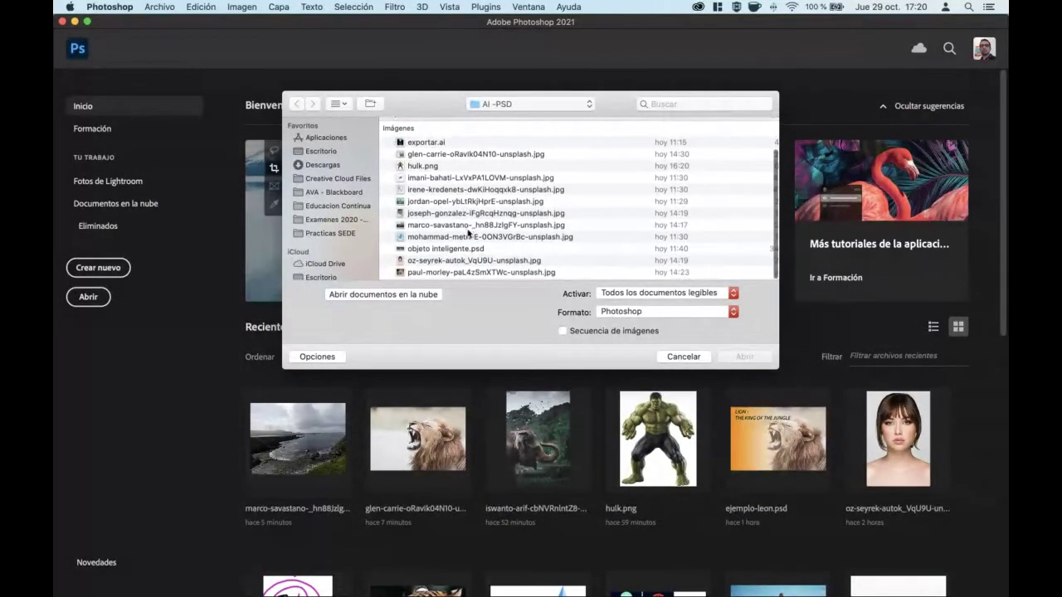
click(452, 263)
click(763, 360)
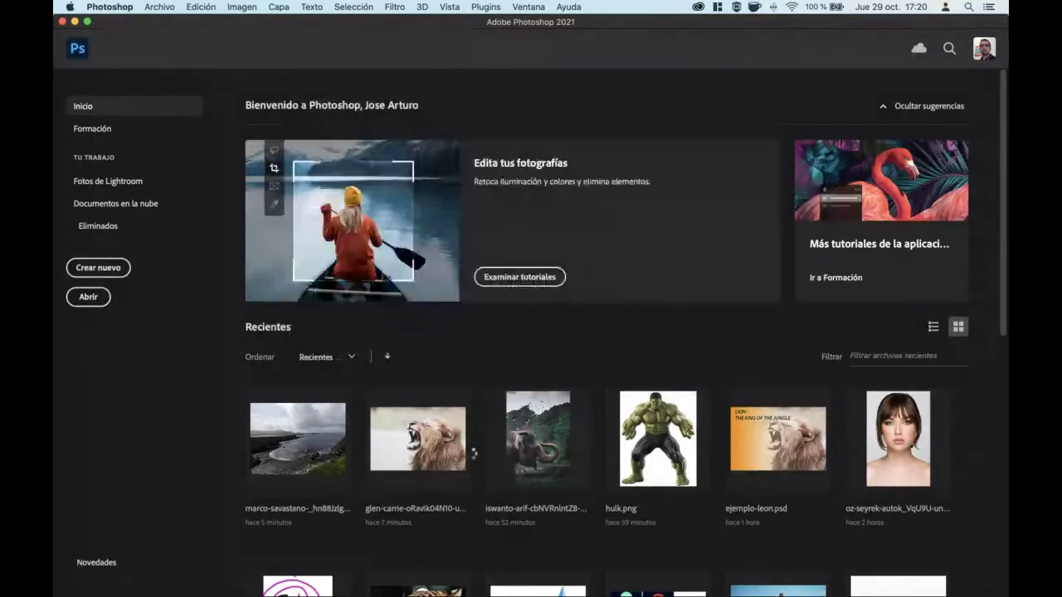
click(411, 260)
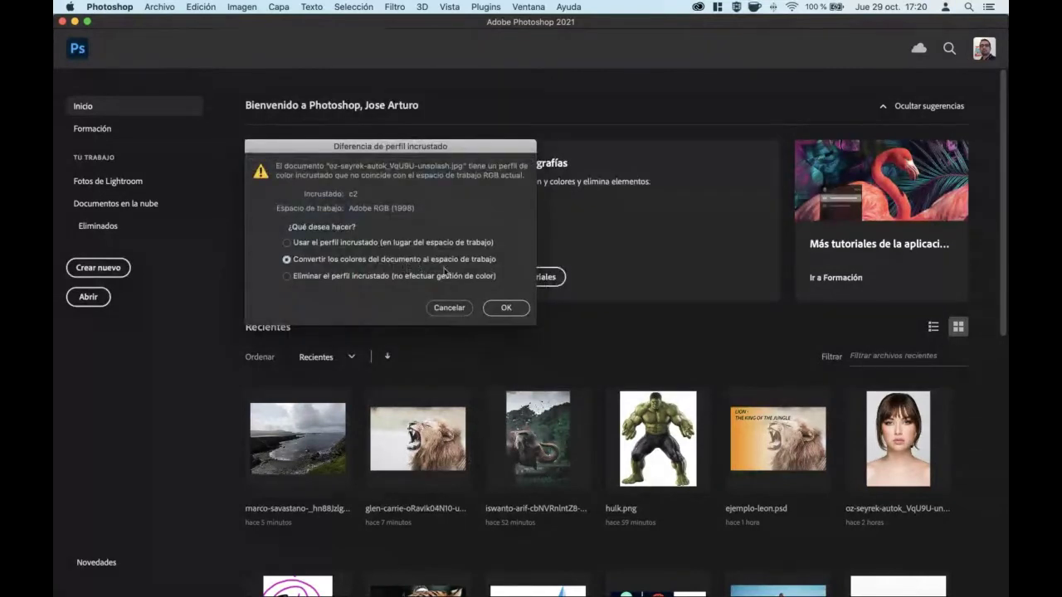
click(498, 308)
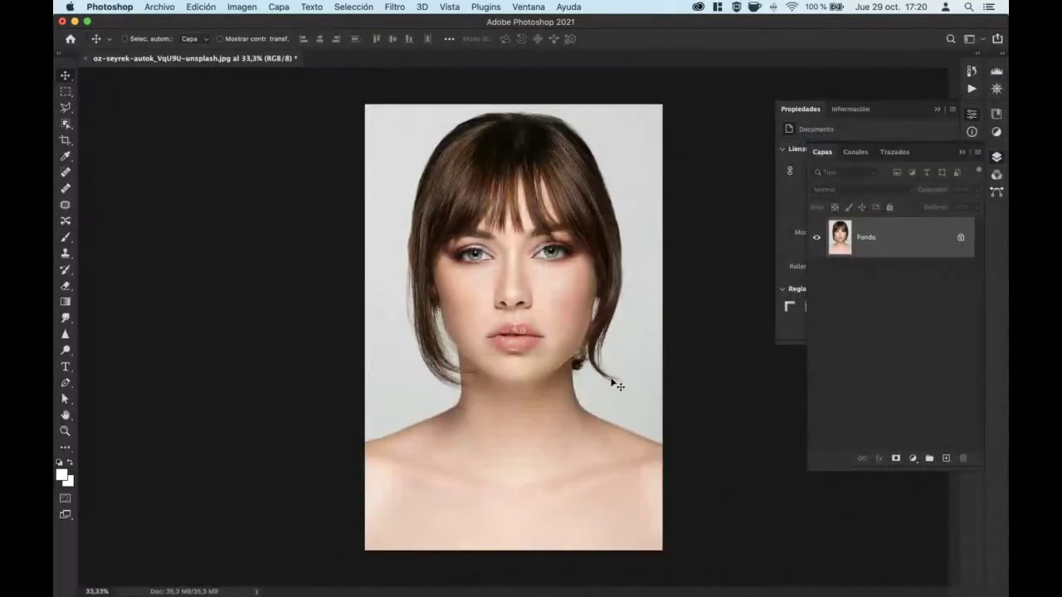
- Unlock the portrait background into an editable layer and bring up the Filtro menu
click(960, 238)
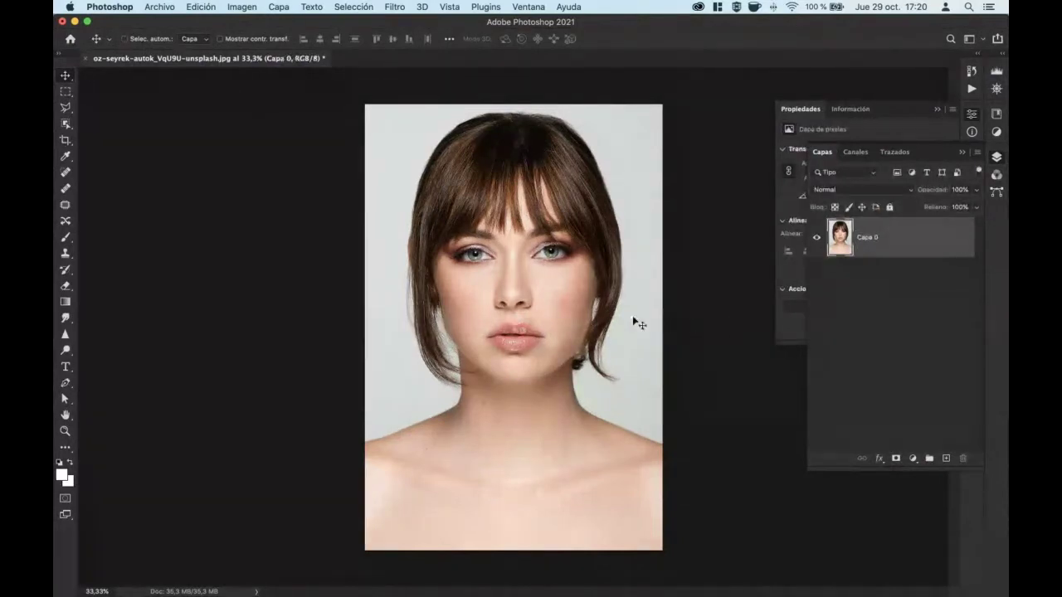
scroll(596, 318, up, 5)
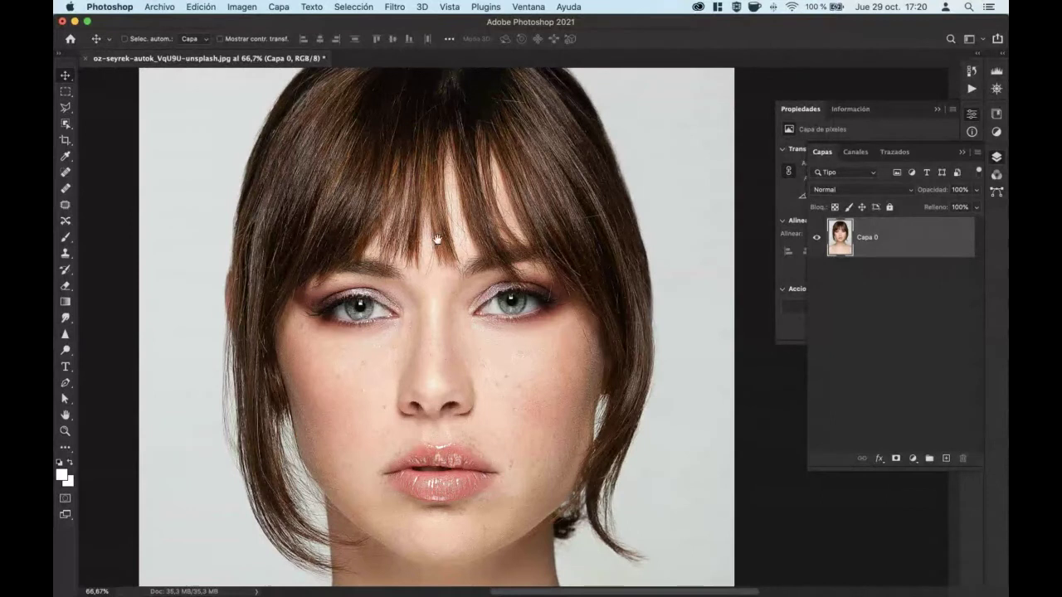
scroll(431, 239, right, 3)
key(ctrl+z)
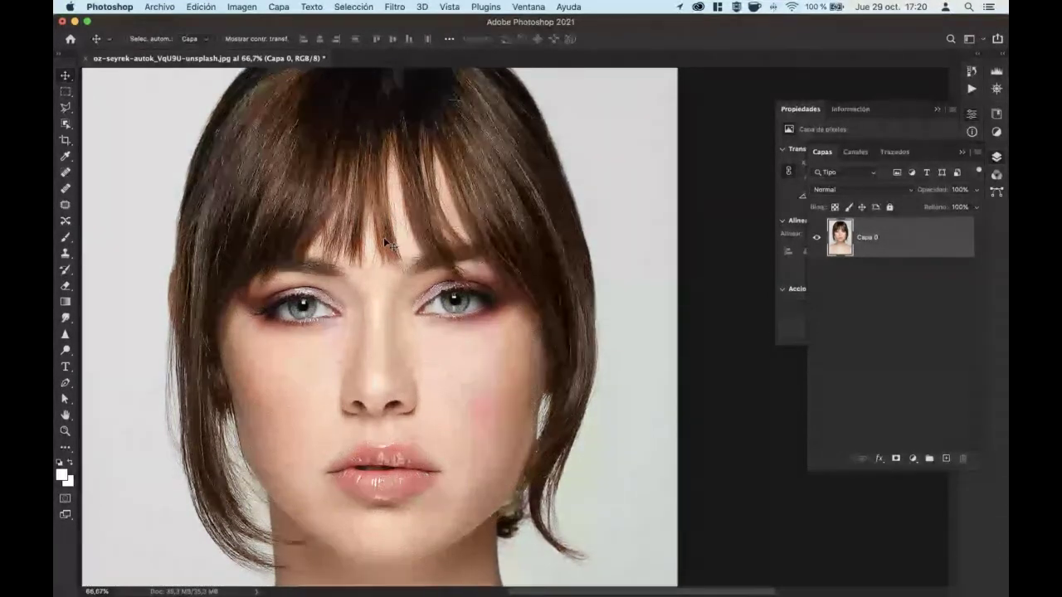
click(395, 7)
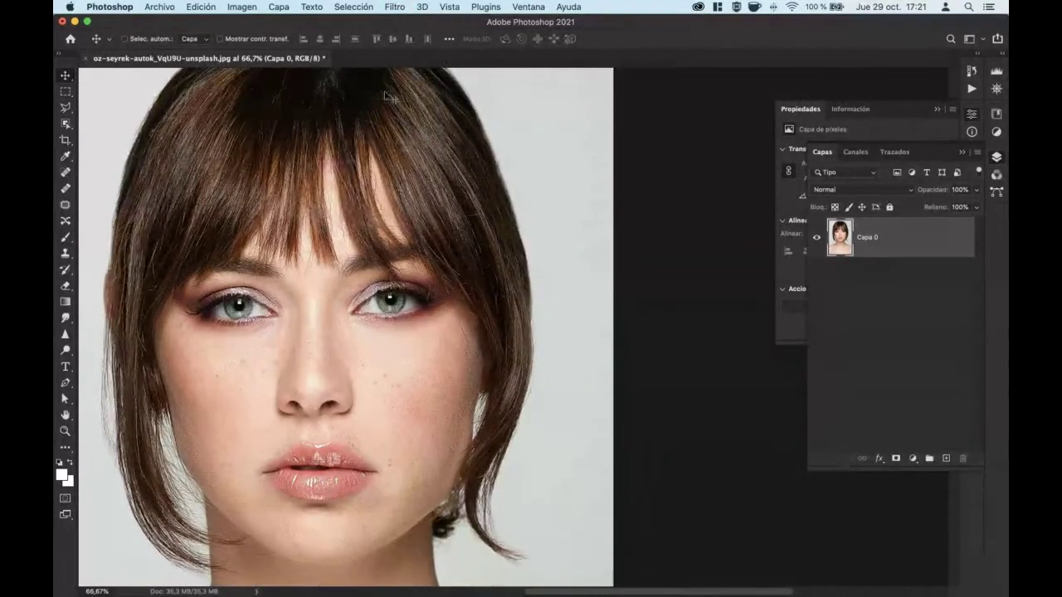
click(449, 7)
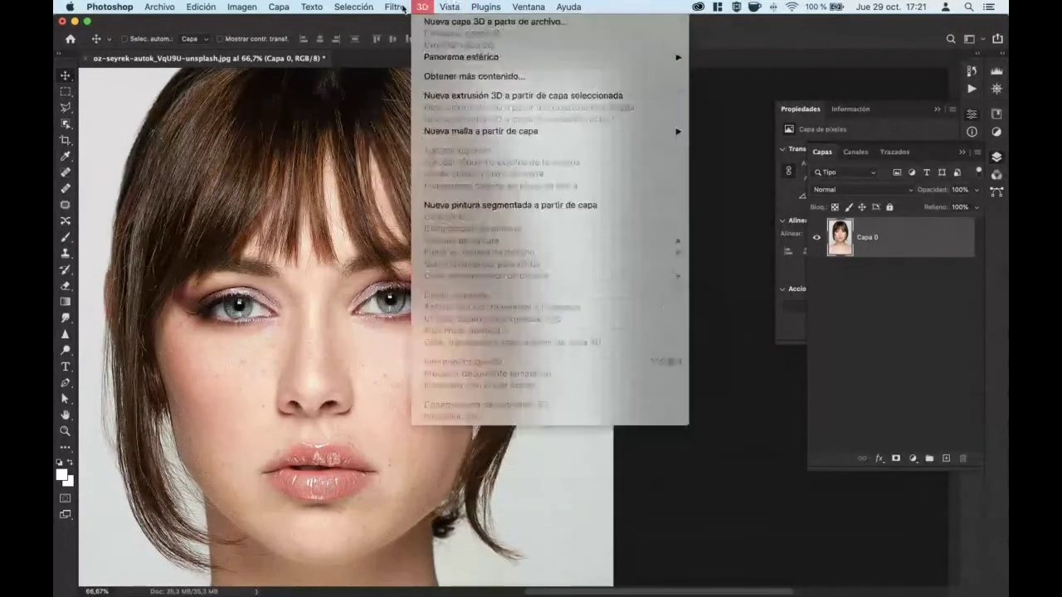
- Open Filtro > Neural Filters and zoom the portrait to 100% around the nose
mouse_move(394, 6)
click(405, 60)
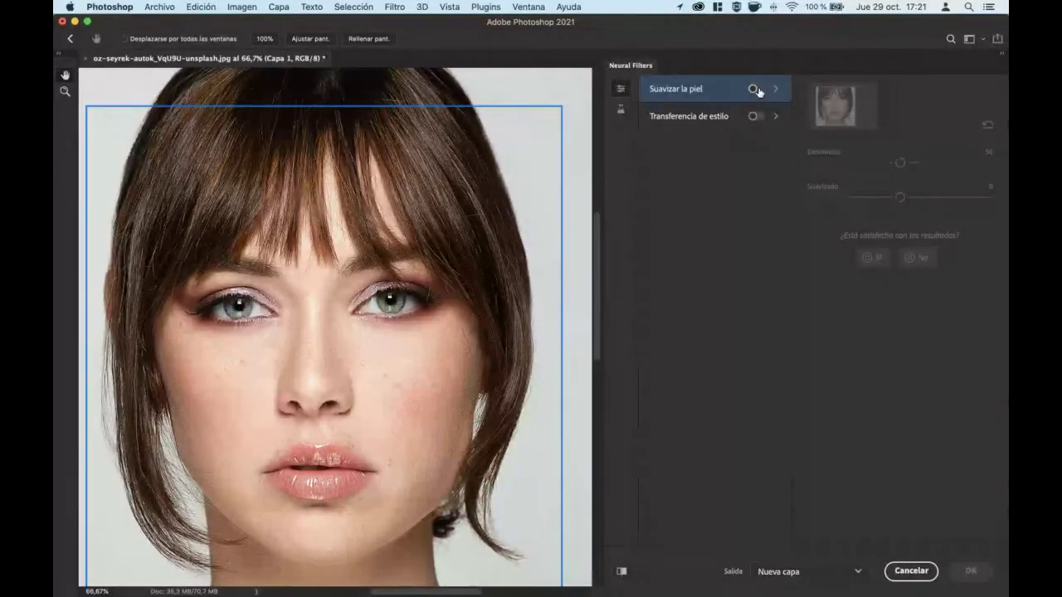
click(65, 91)
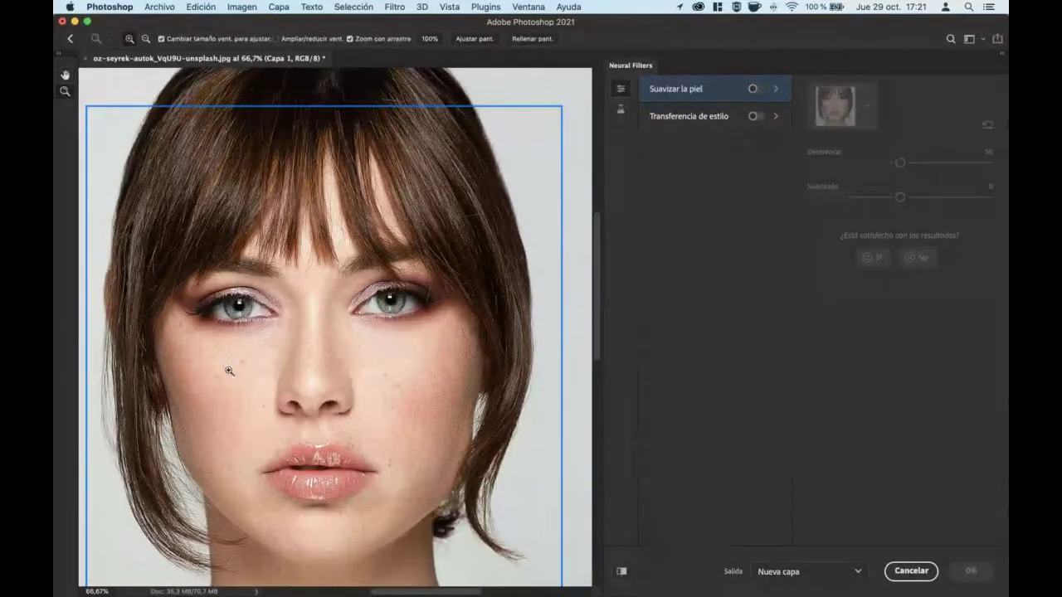
click(282, 396)
click(66, 75)
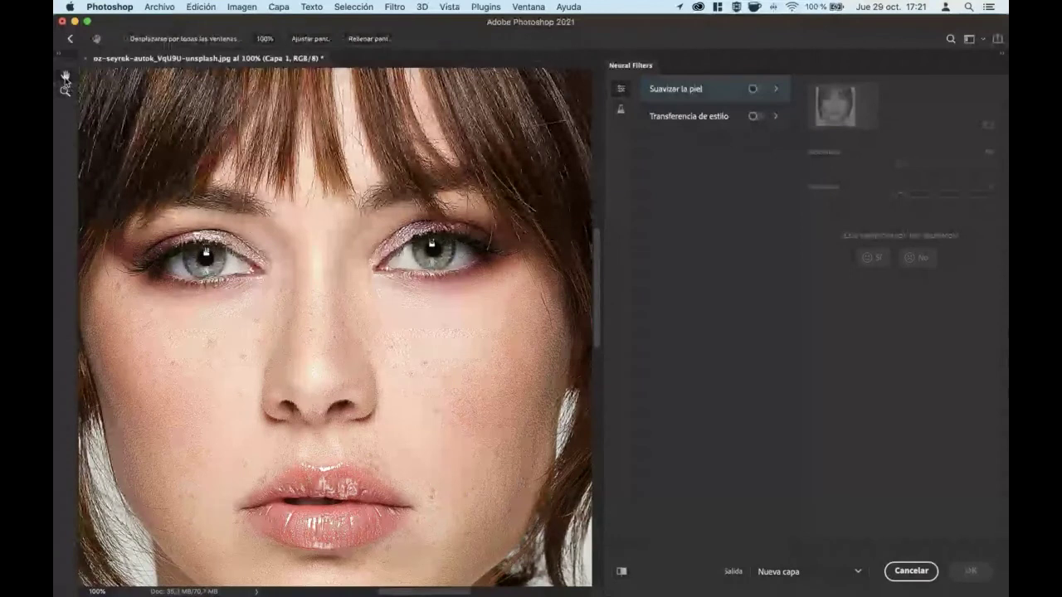
- Enable Suavizar la piel, raise Desenfocar from 50 to 66, and toggle it to compare
click(755, 89)
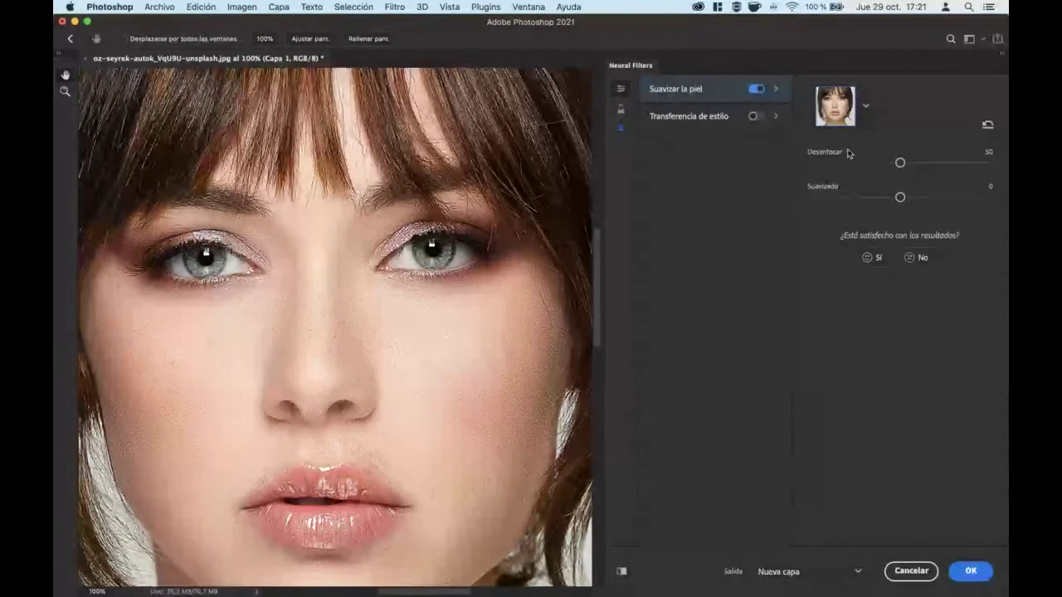
drag(905, 164, 930, 167)
click(754, 89)
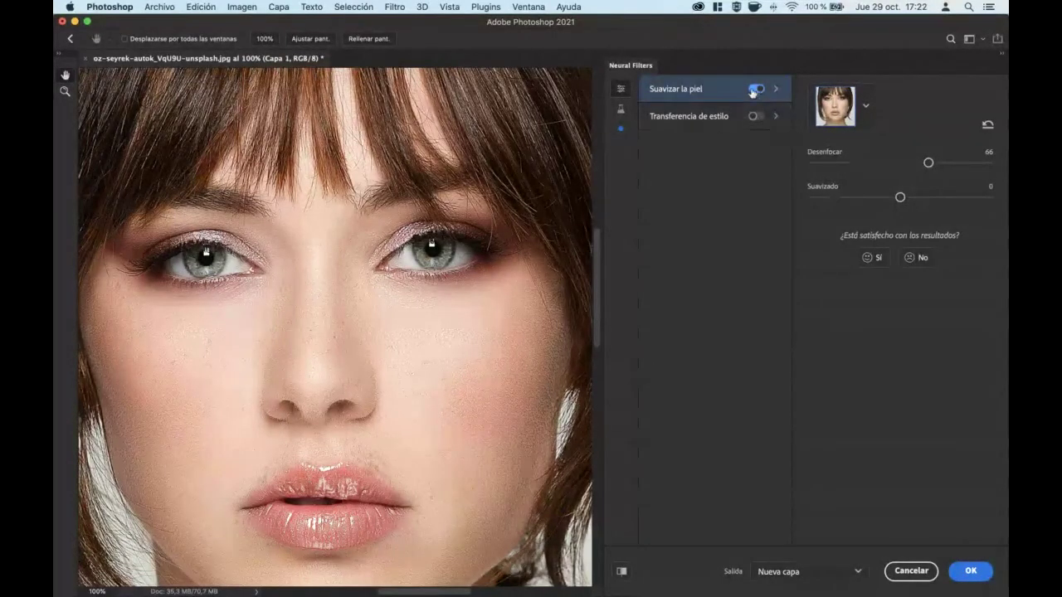
click(754, 88)
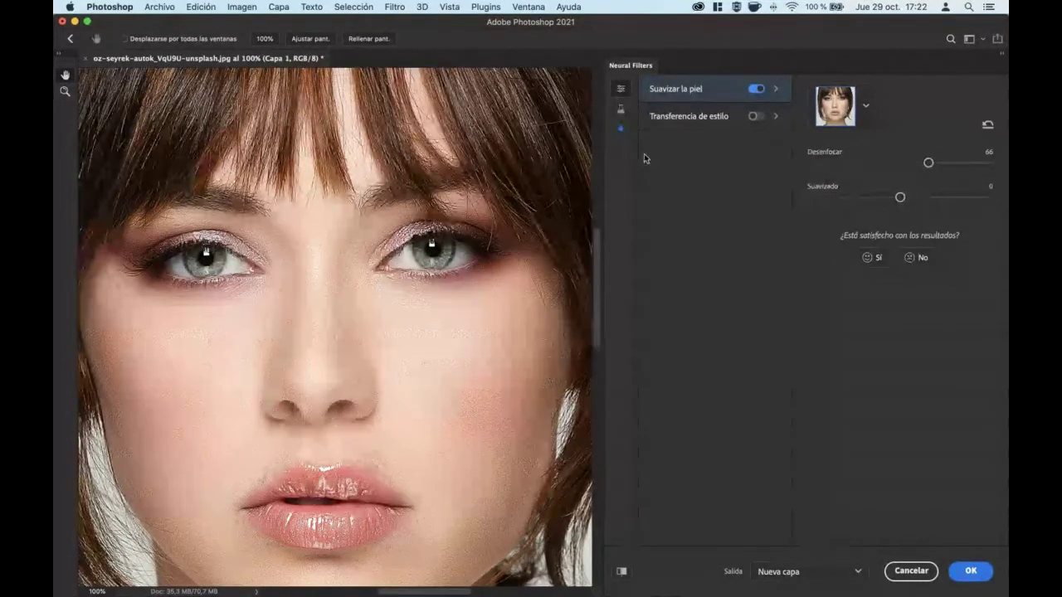
click(754, 90)
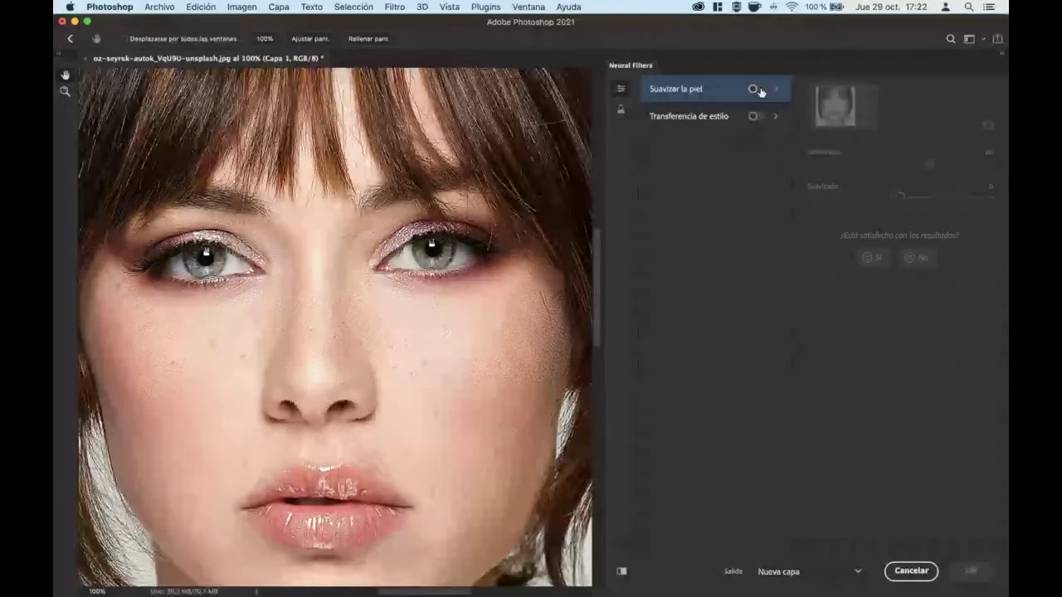
click(759, 89)
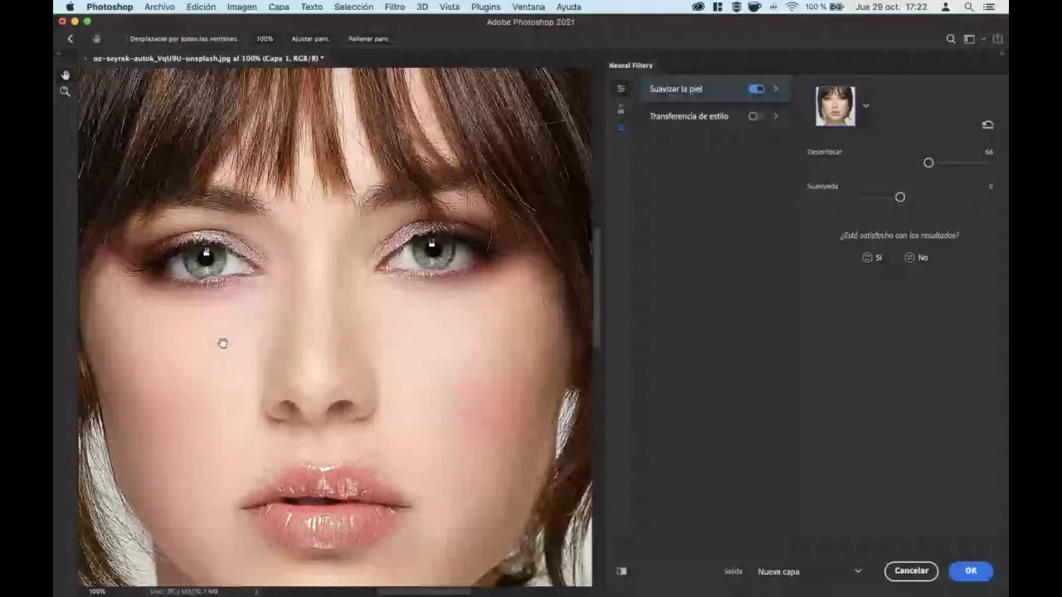
click(754, 117)
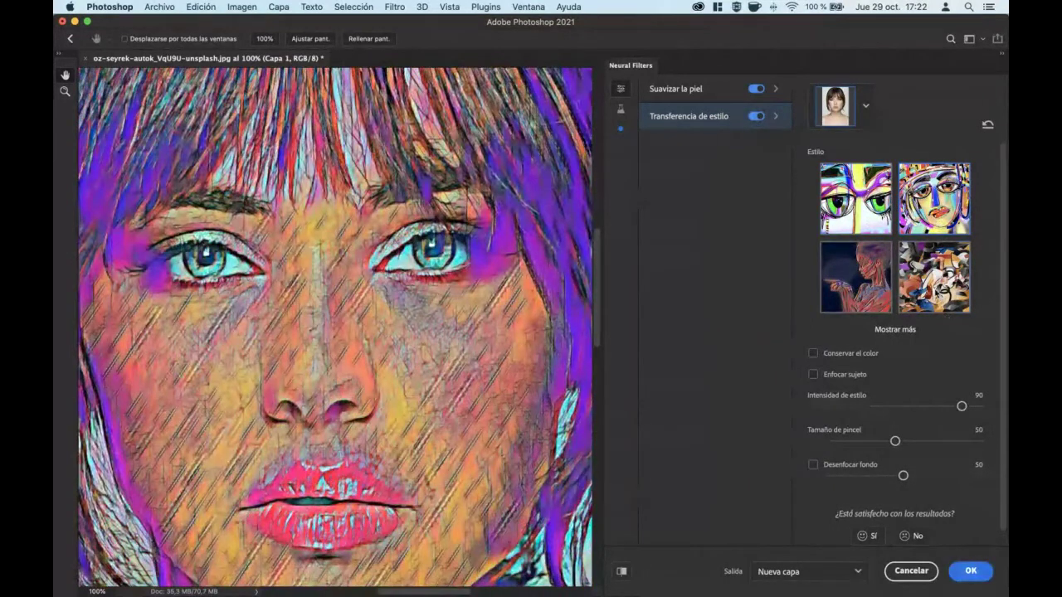
click(937, 295)
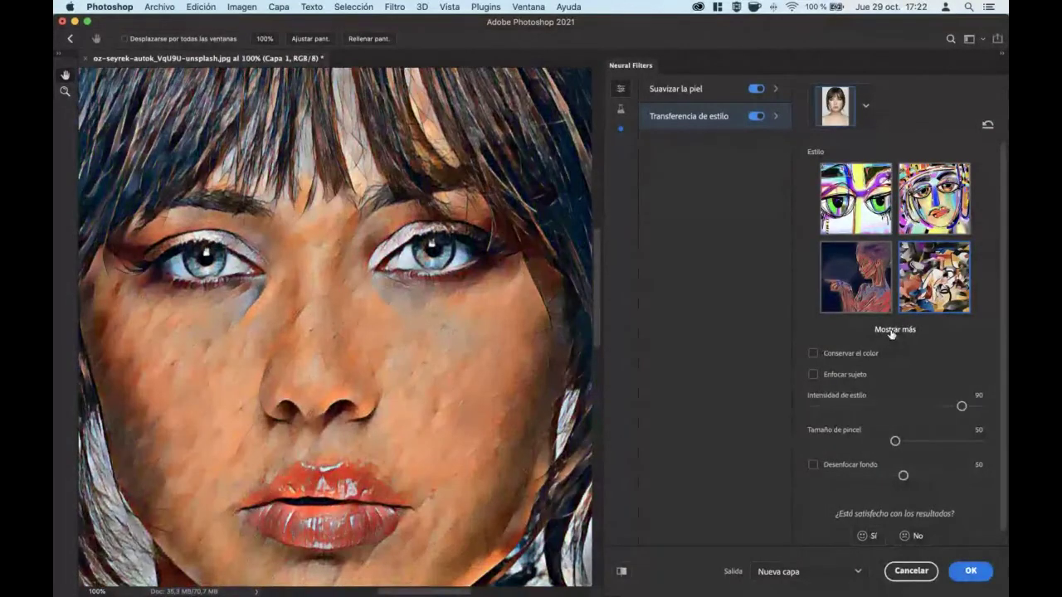
click(891, 330)
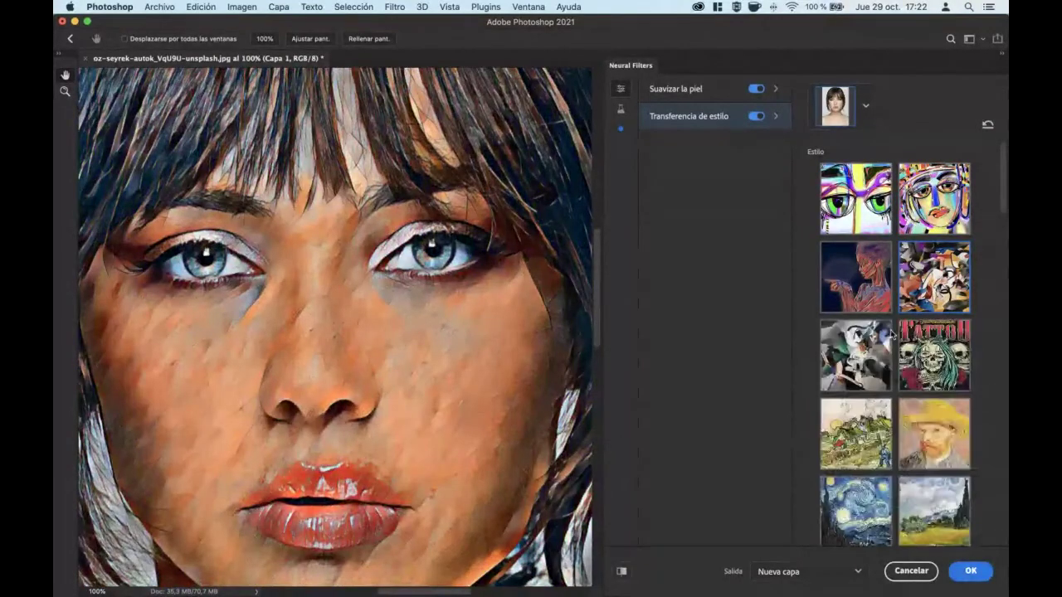
scroll(929, 350, down, 5)
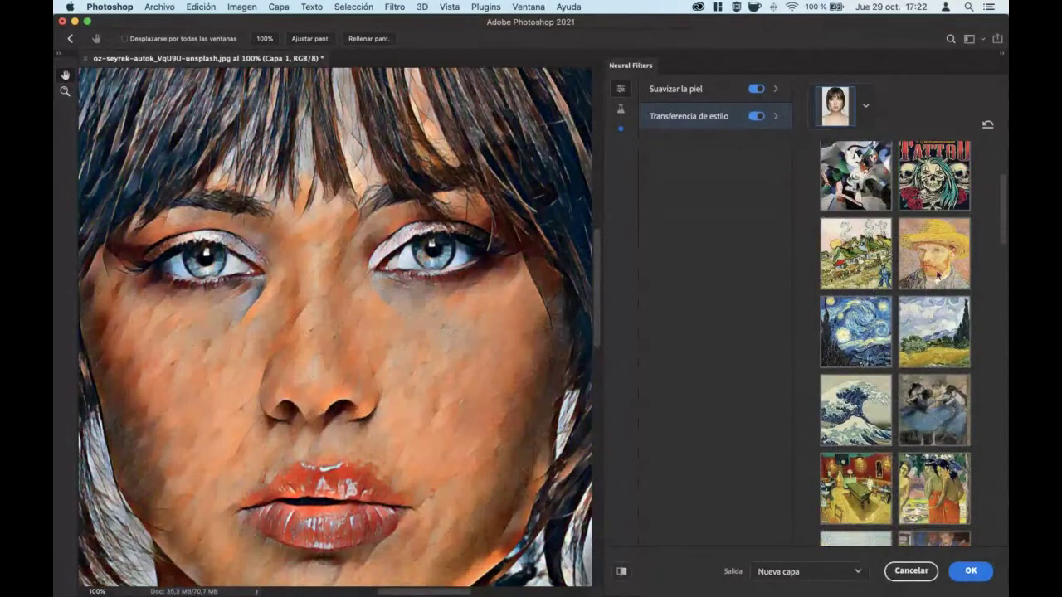
click(928, 261)
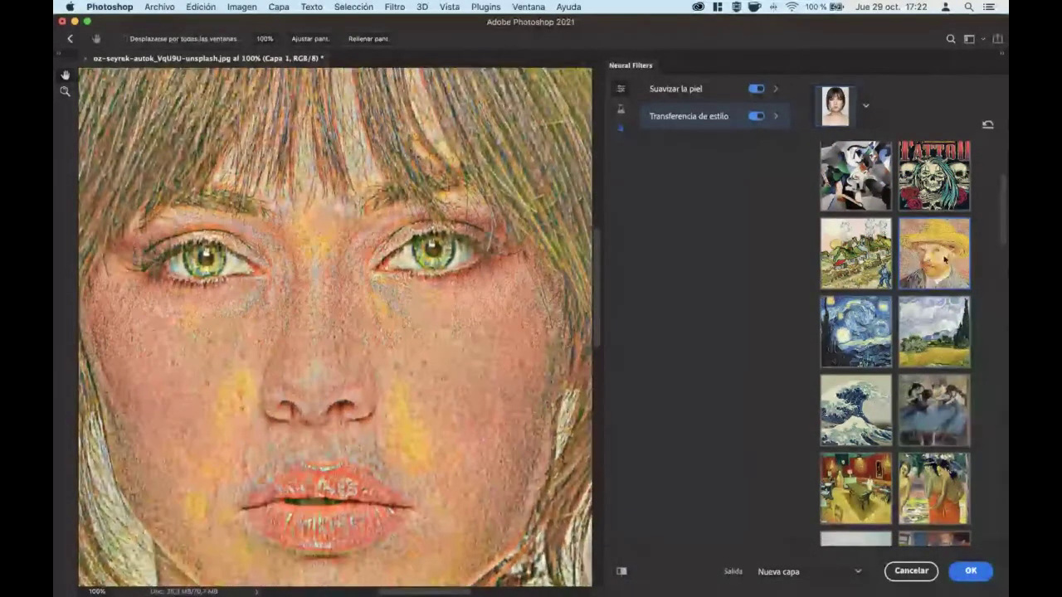
click(875, 488)
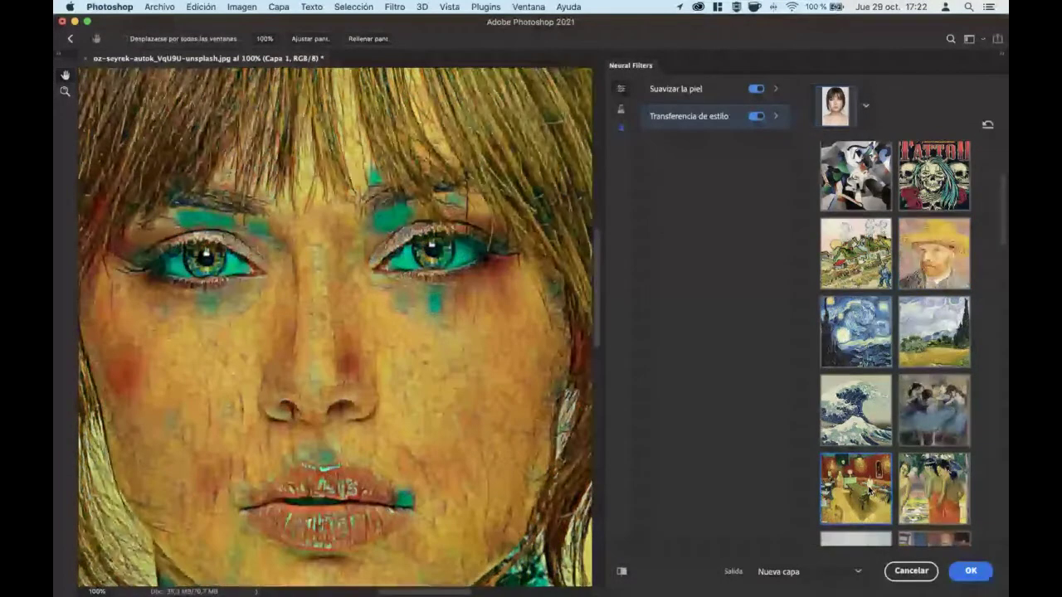
scroll(881, 433, down, 3)
scroll(882, 435, down, 3)
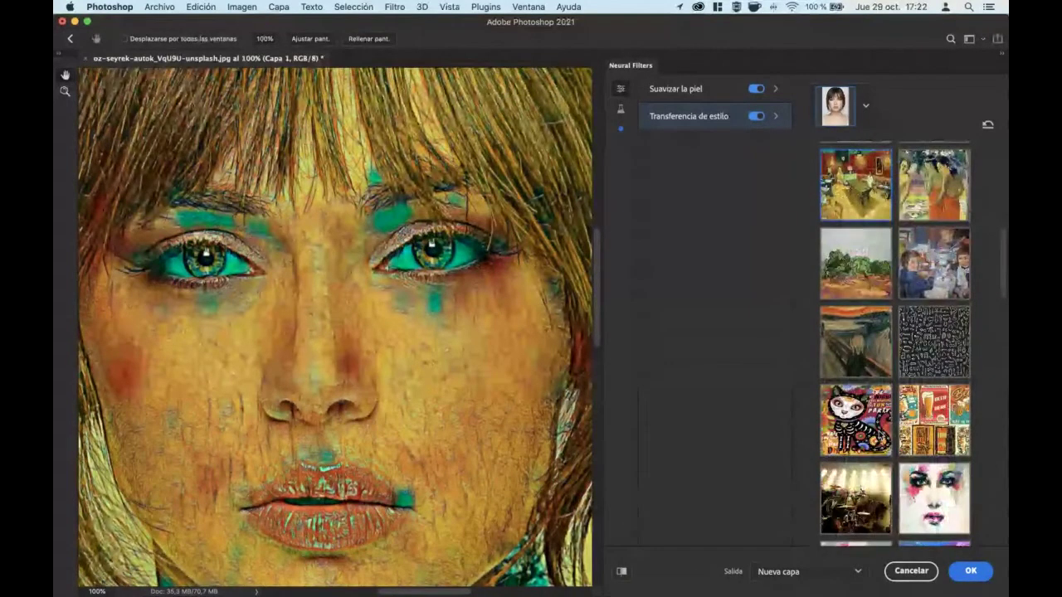
scroll(880, 433, down, 2)
click(942, 408)
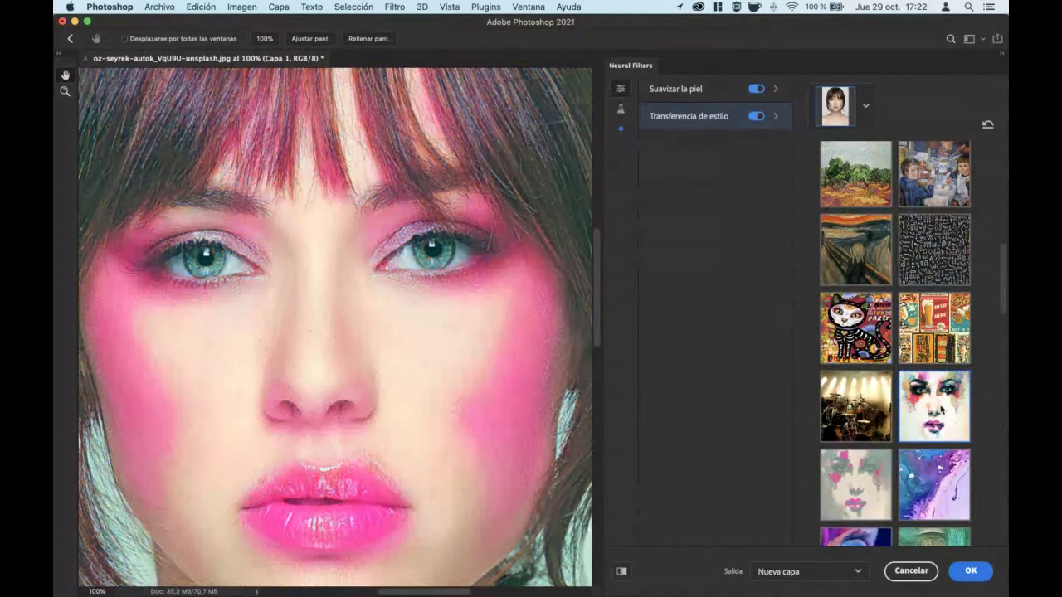
scroll(929, 382, down, 5)
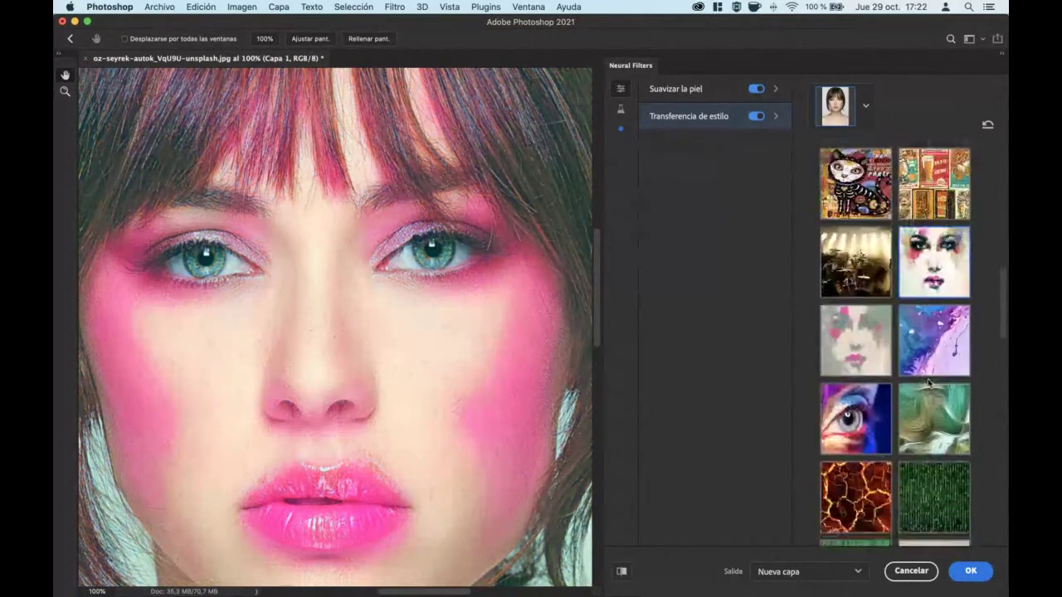
scroll(929, 378, down, 5)
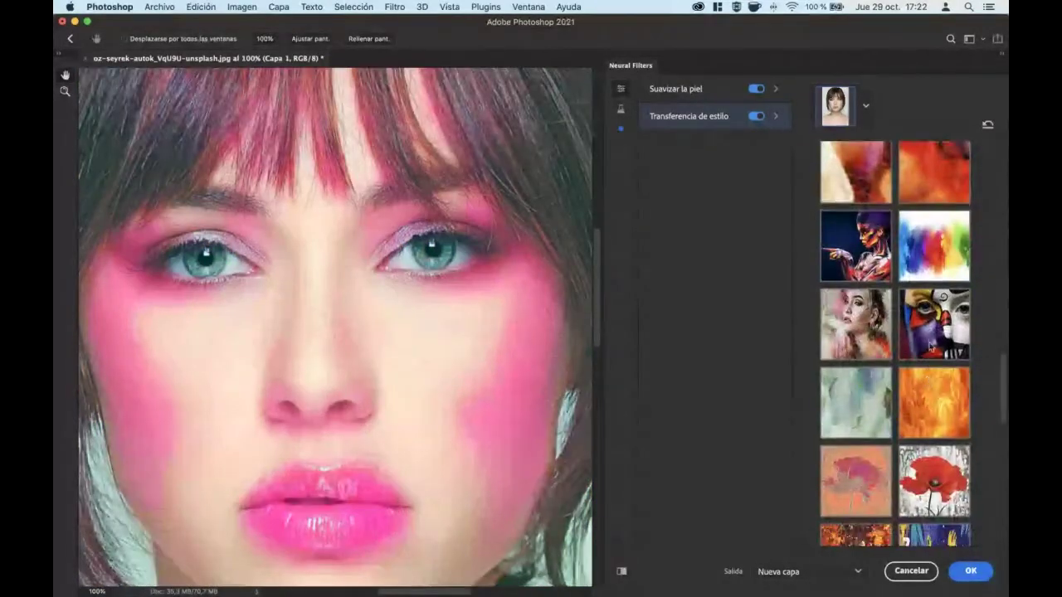
click(930, 342)
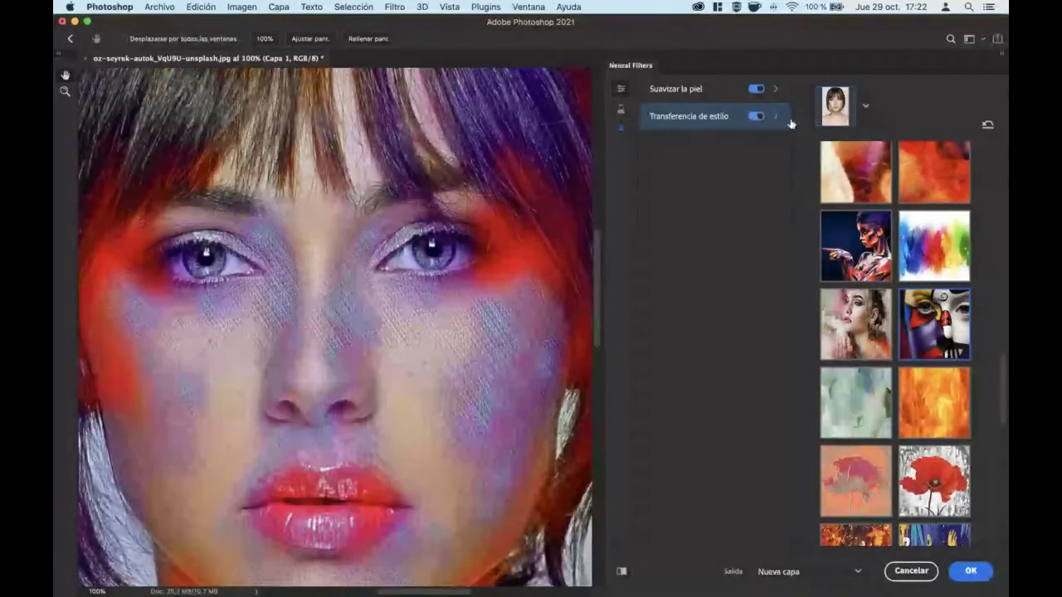
click(755, 118)
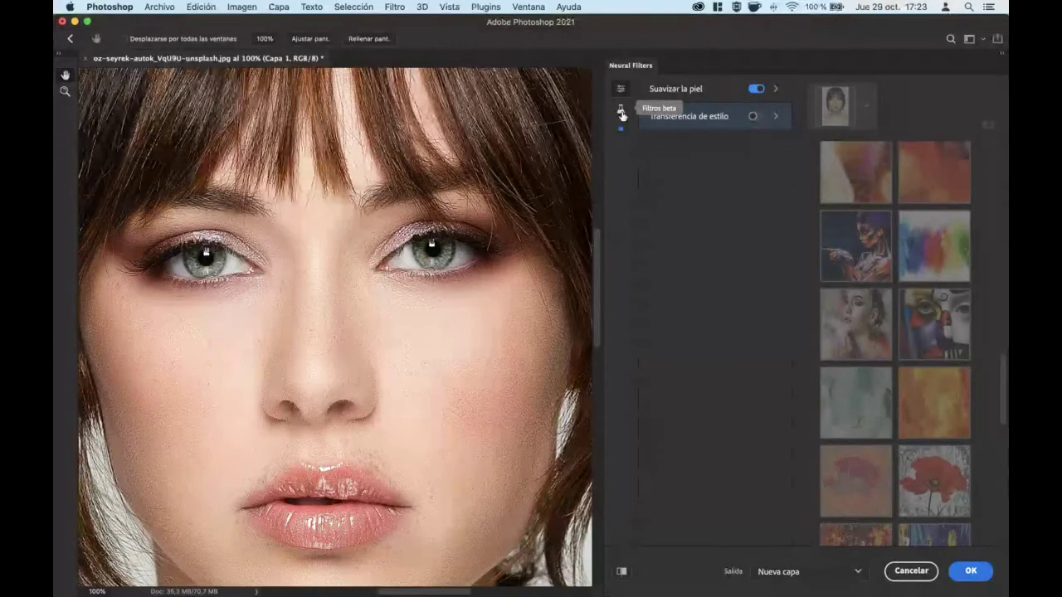
- Read the beta filter descriptions, Restauración de fotos through De cara a caricatura, then open Retrato inteligente
click(622, 115)
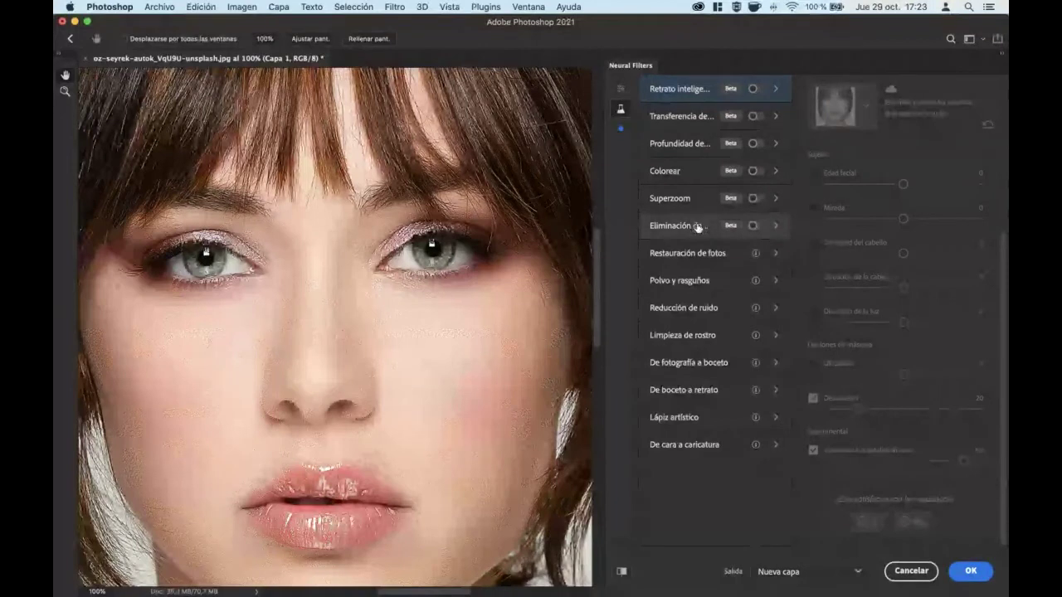
click(734, 257)
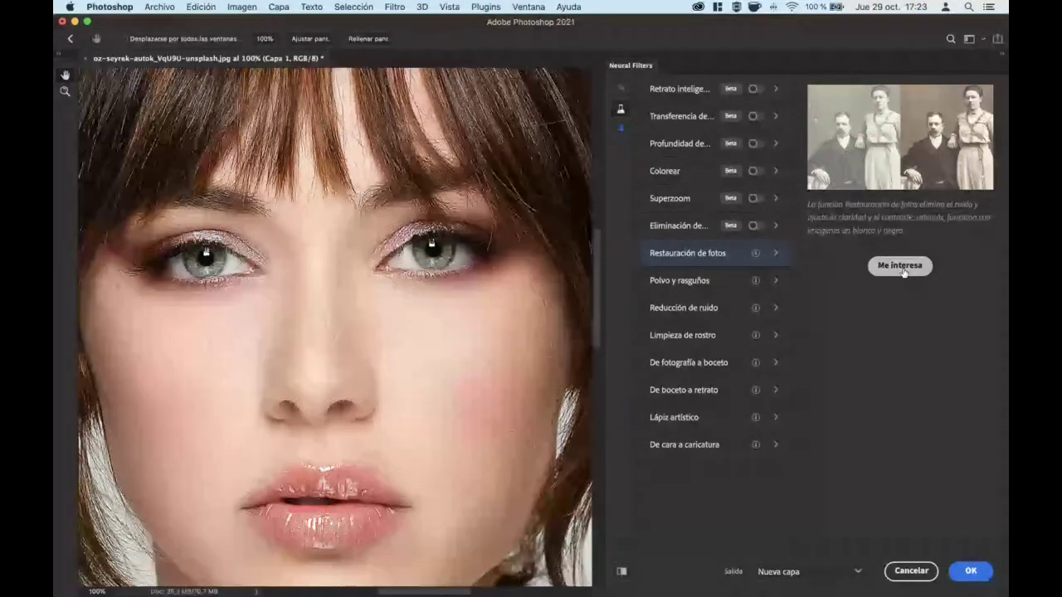
click(707, 287)
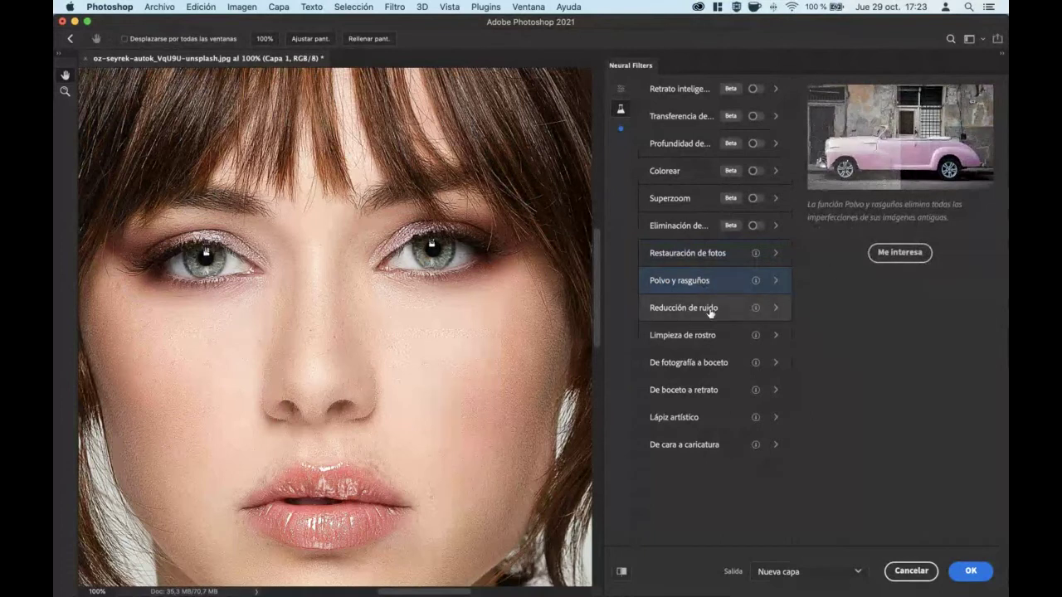
click(710, 311)
click(706, 347)
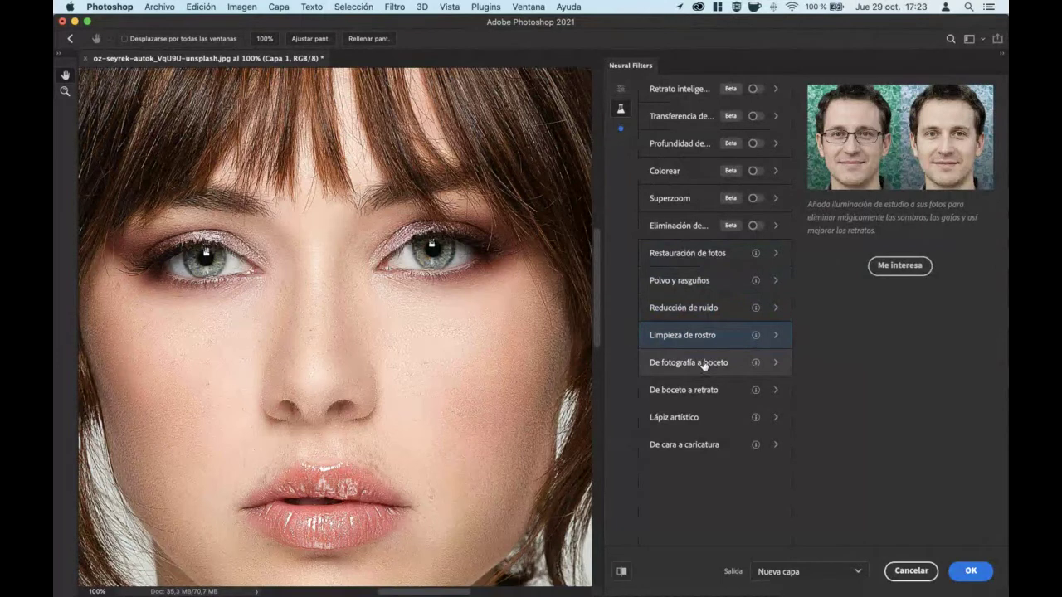
click(705, 363)
click(709, 390)
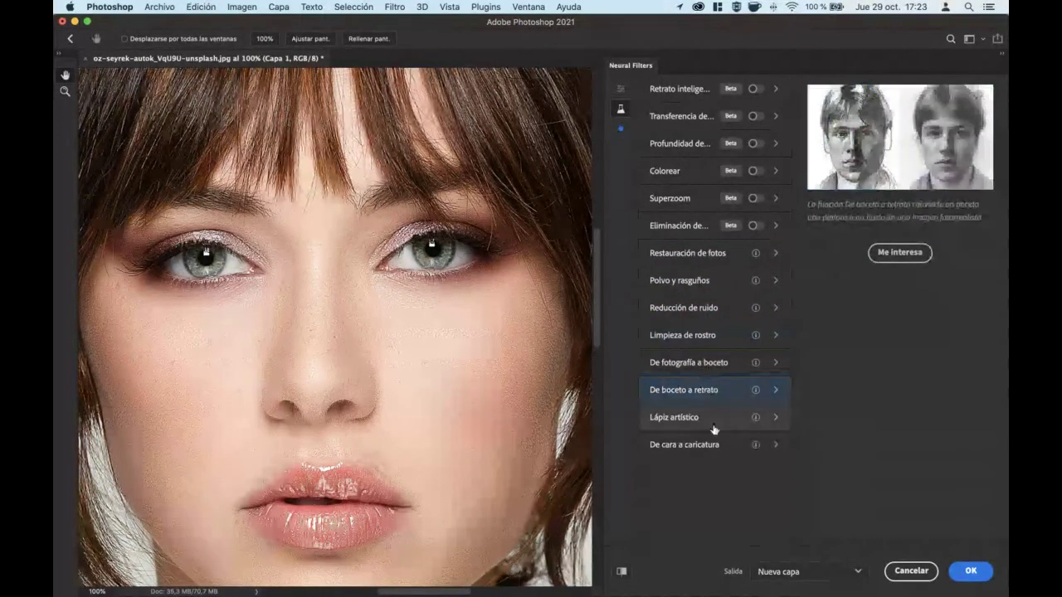
click(712, 424)
click(712, 444)
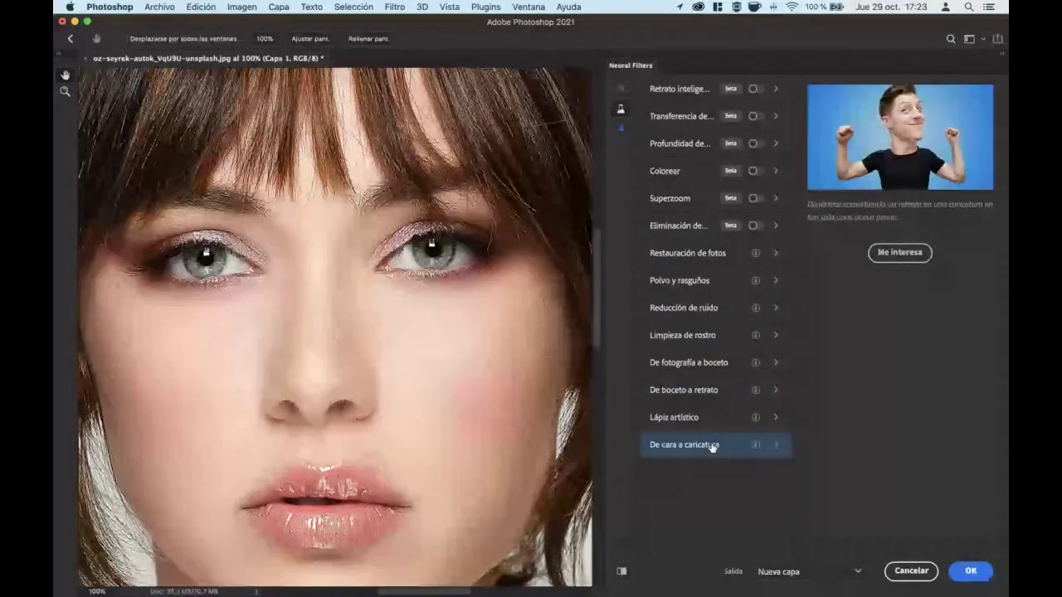
click(690, 97)
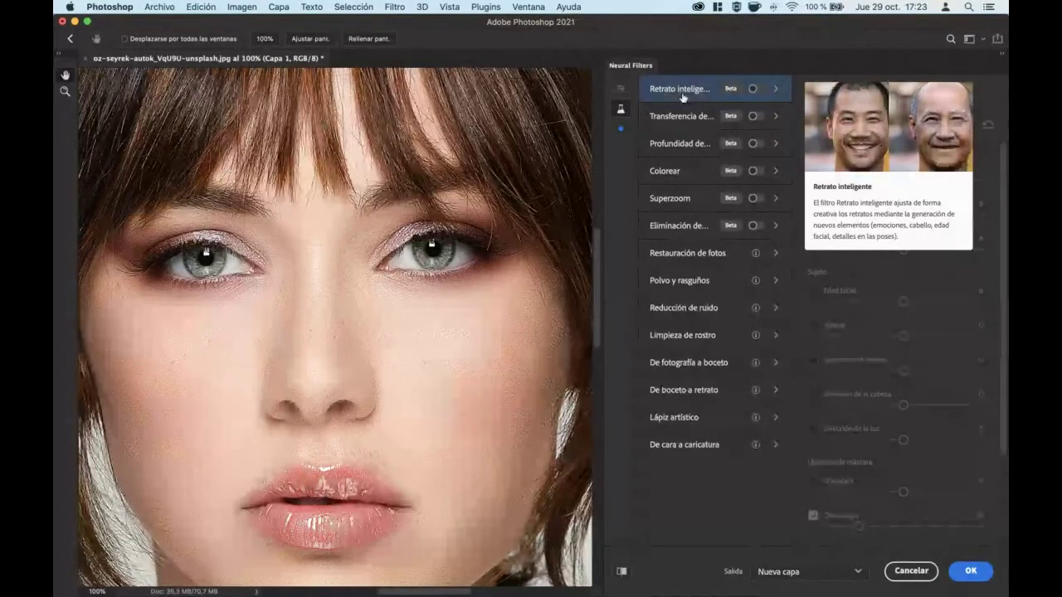
- Enable Retrato inteligente with Felicidad at 21 and zoom the portrait out to 50%
click(754, 89)
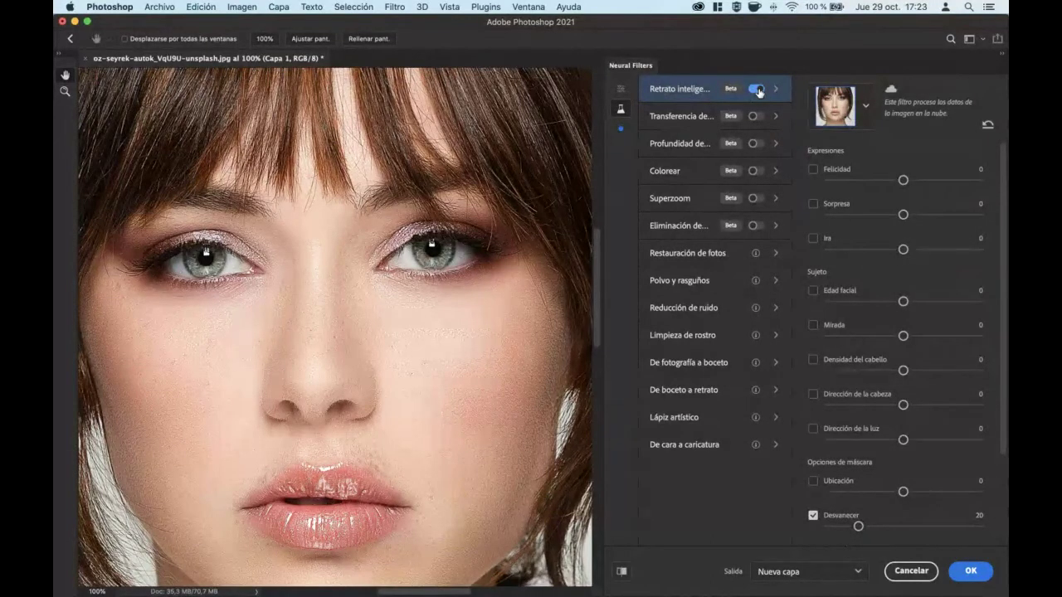
click(934, 180)
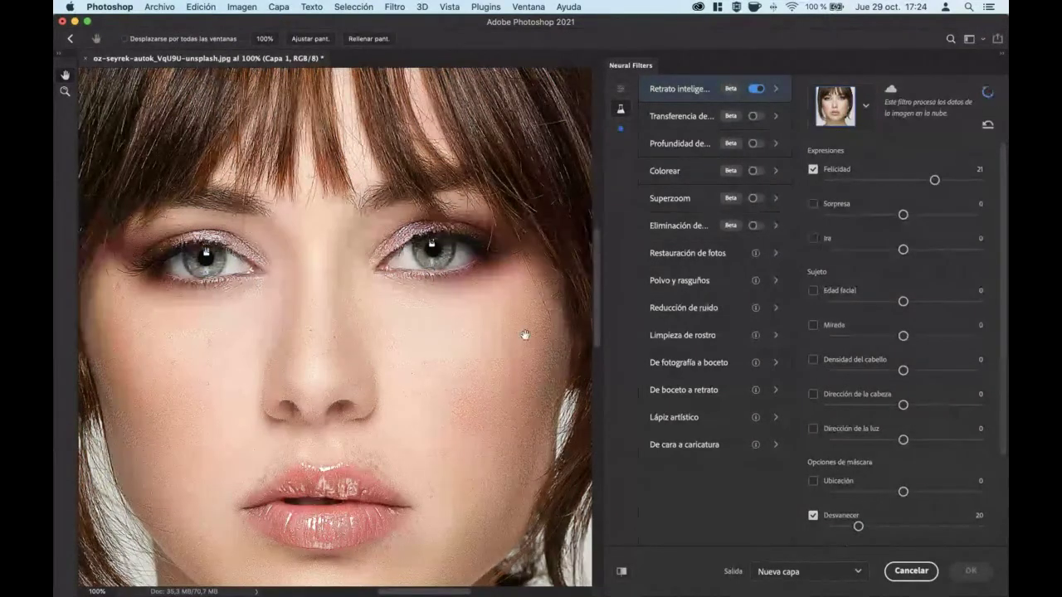
click(64, 91)
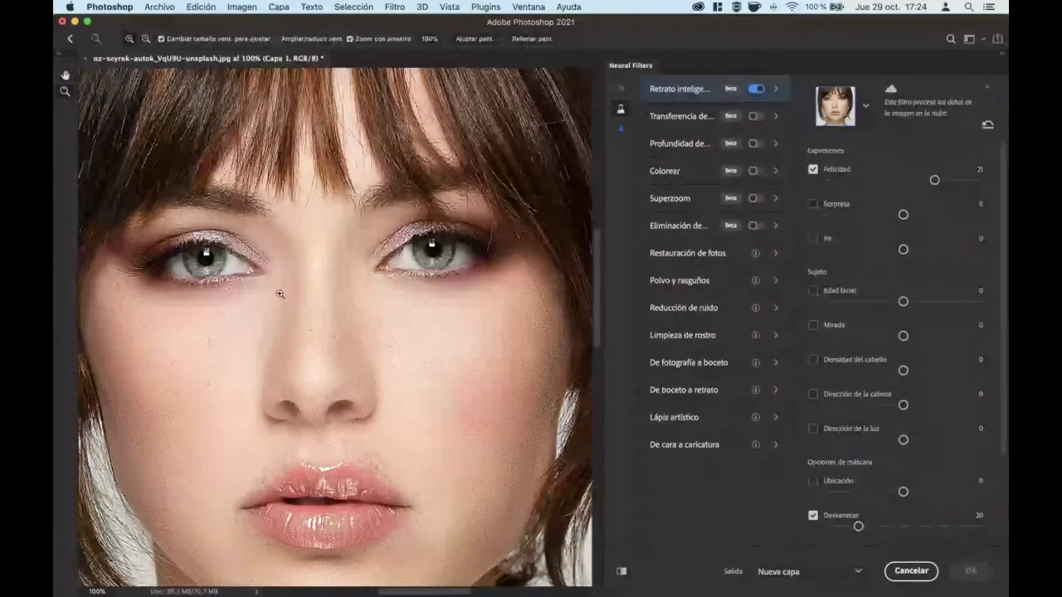
alt+click(340, 349)
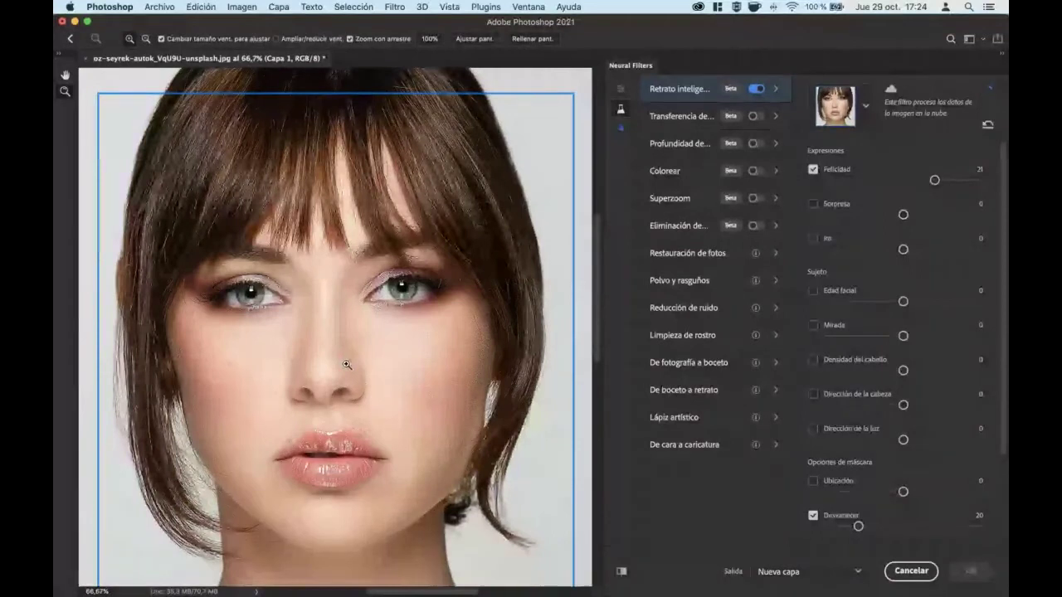
alt+click(347, 365)
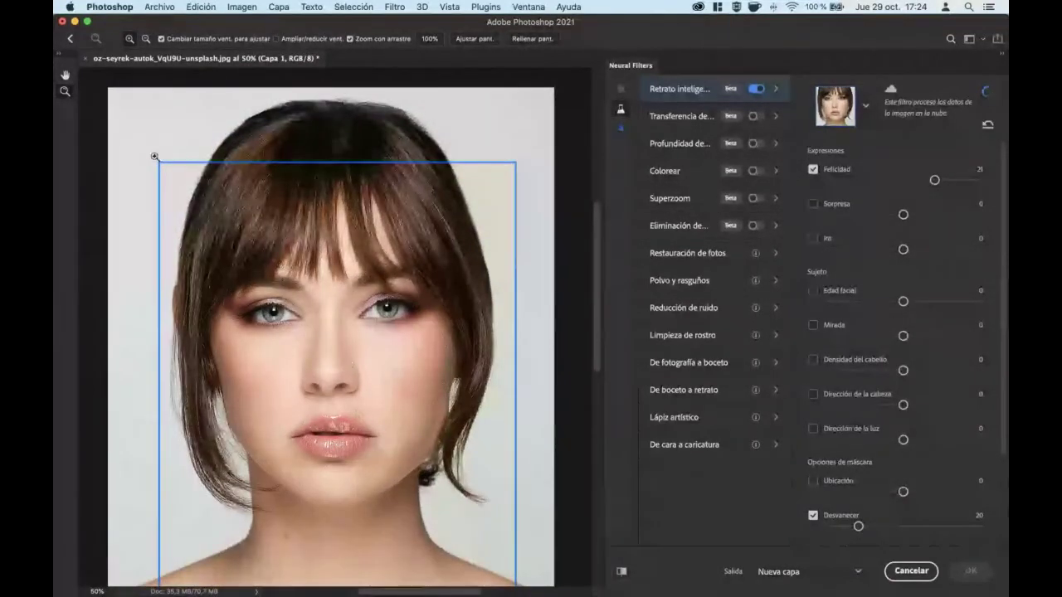
click(66, 76)
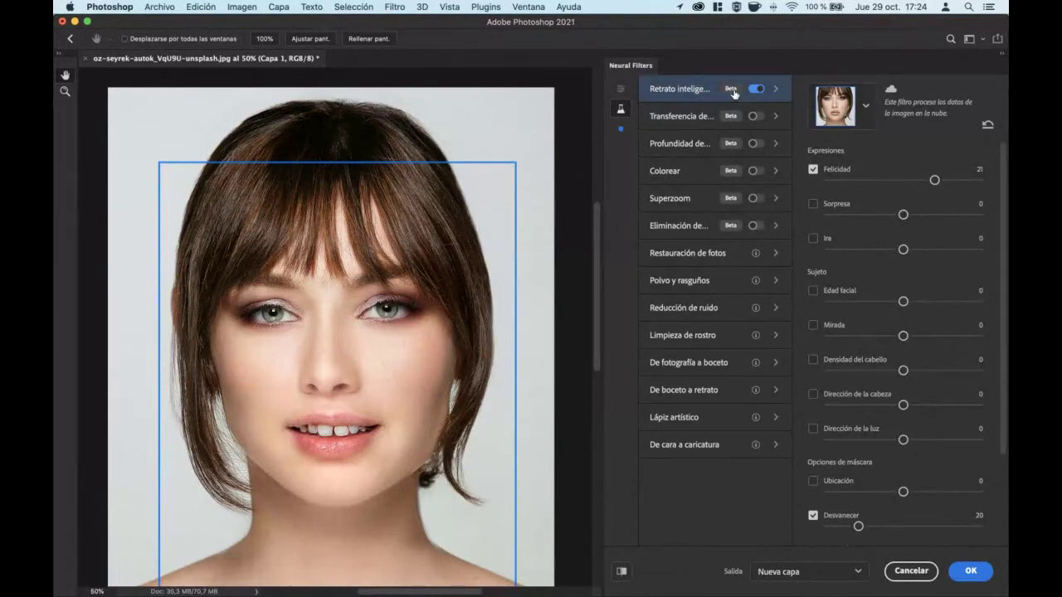
mouse_move(734, 94)
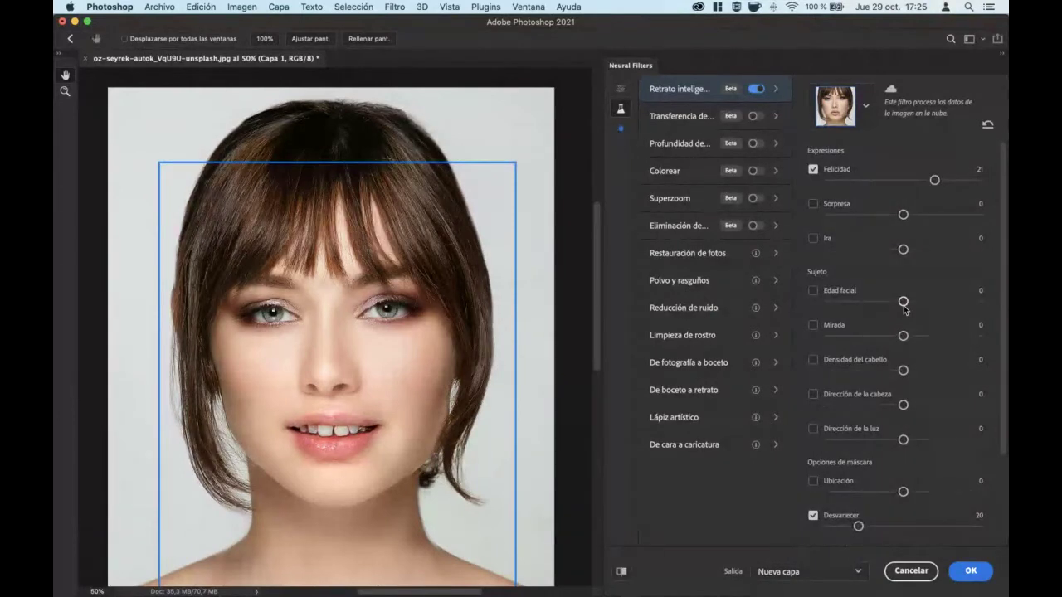
- Try aging the face, set Mirada to 10 and Densidad del cabello to -12, then return Edad facial to 0
drag(904, 306, 987, 305)
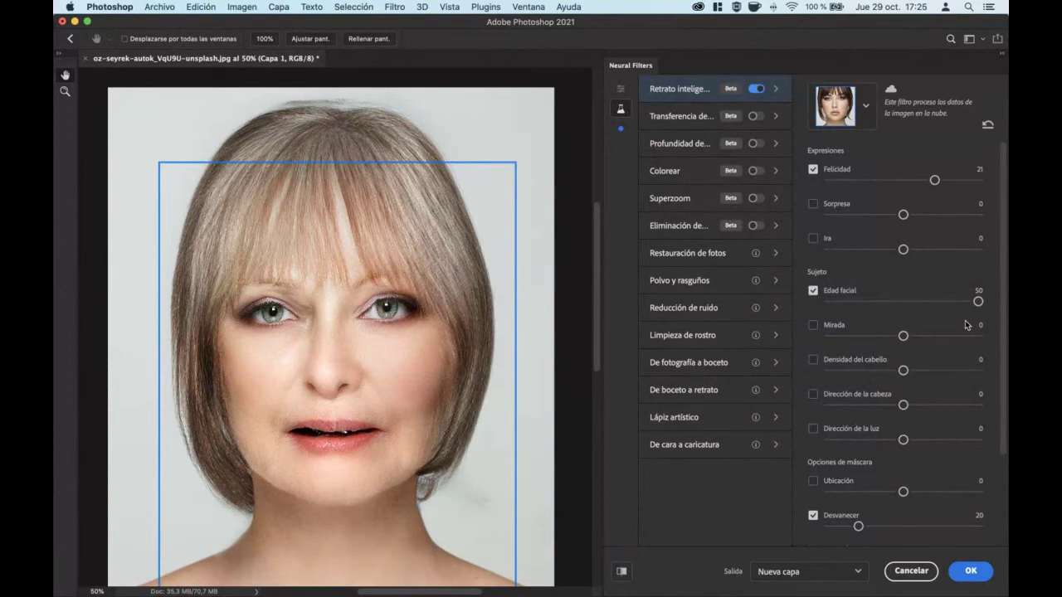
click(812, 326)
drag(907, 338, 919, 338)
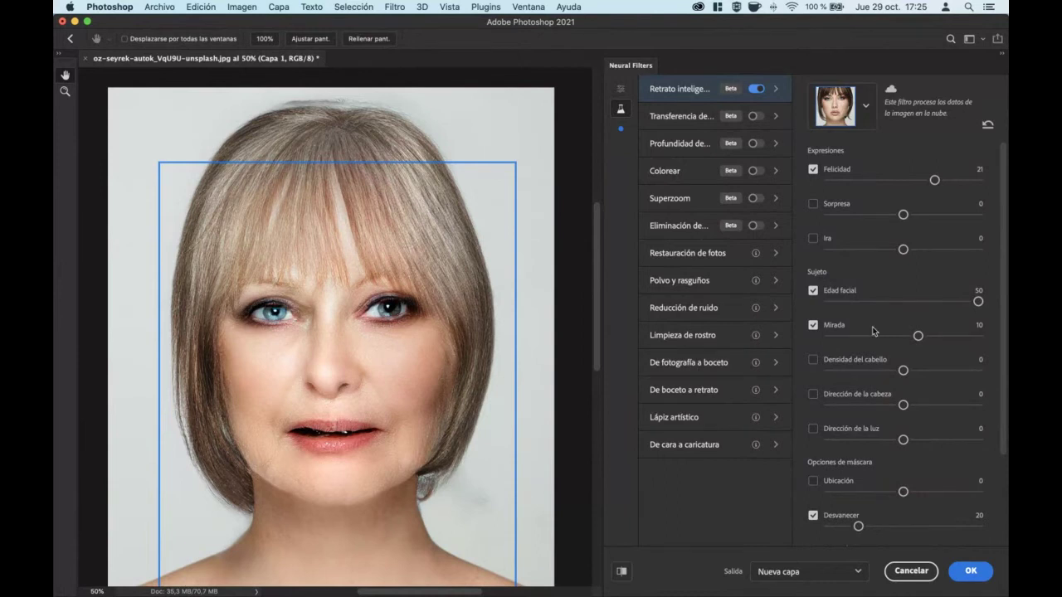
click(842, 370)
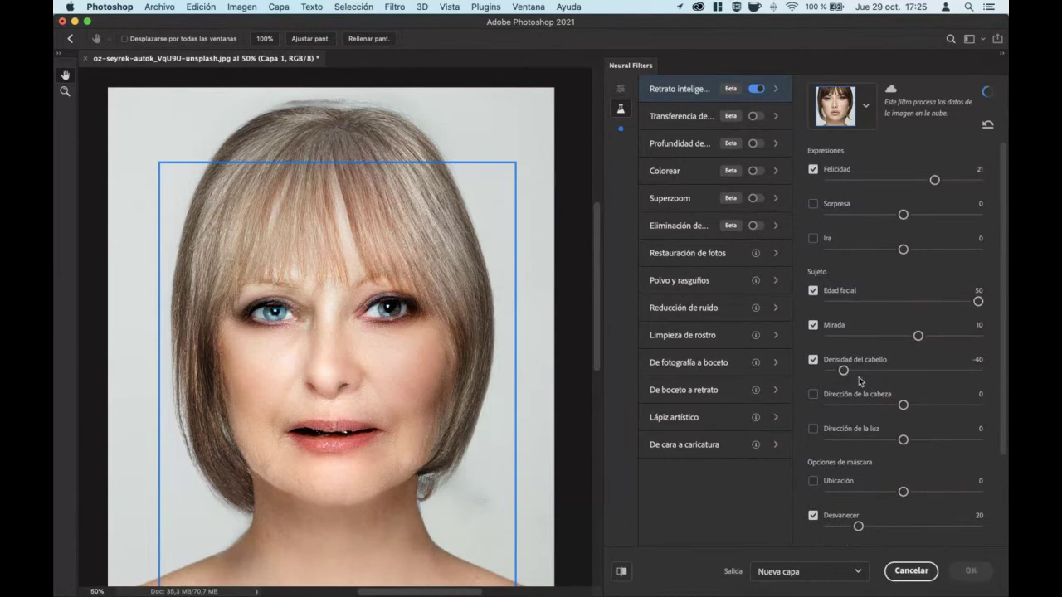
drag(844, 374, 885, 373)
scroll(863, 315, down, 4)
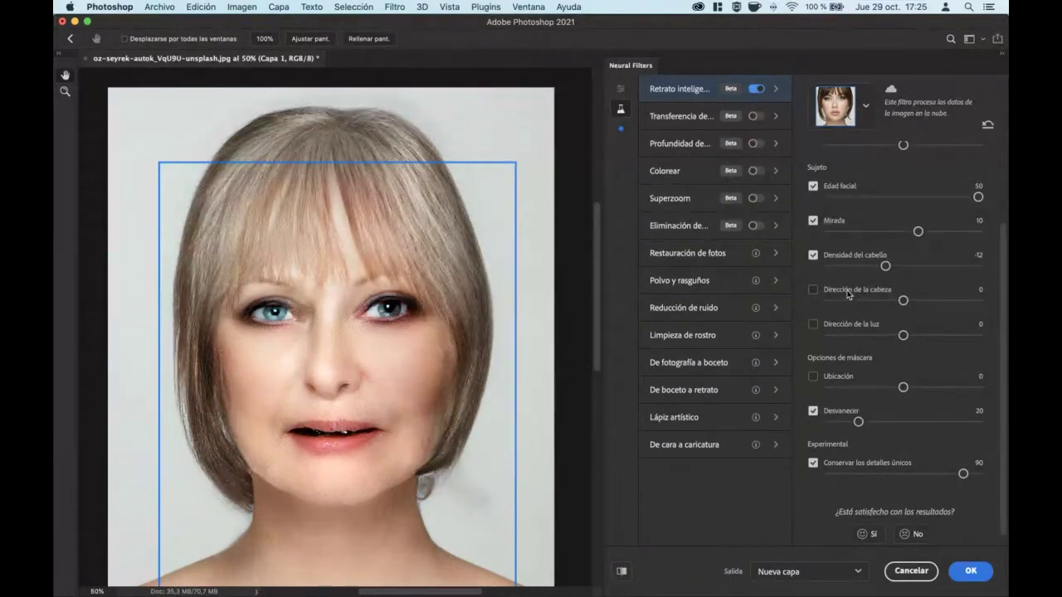
scroll(856, 347, down, 1)
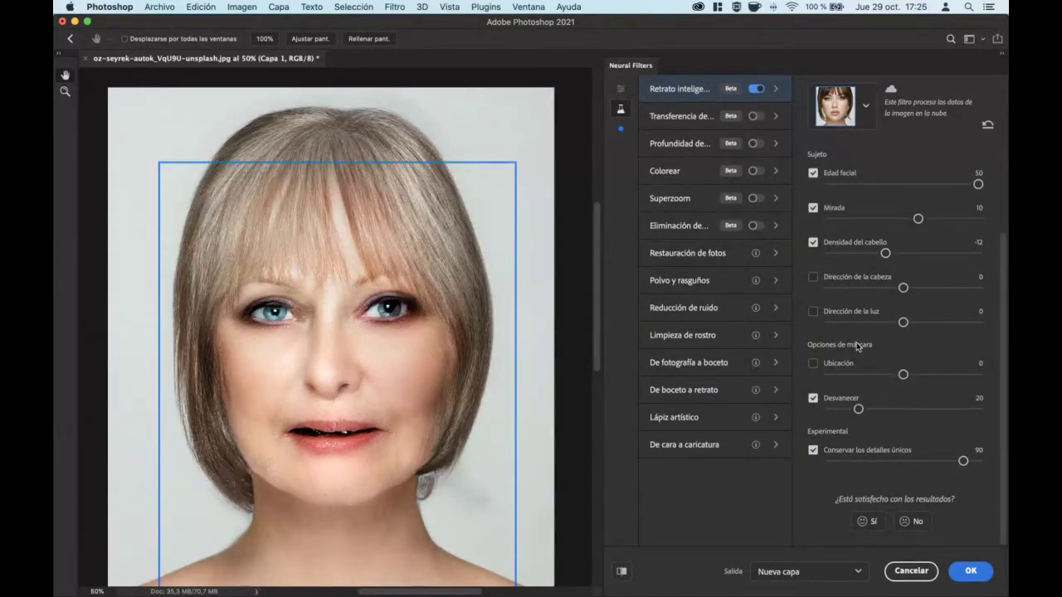
scroll(867, 397, up, 5)
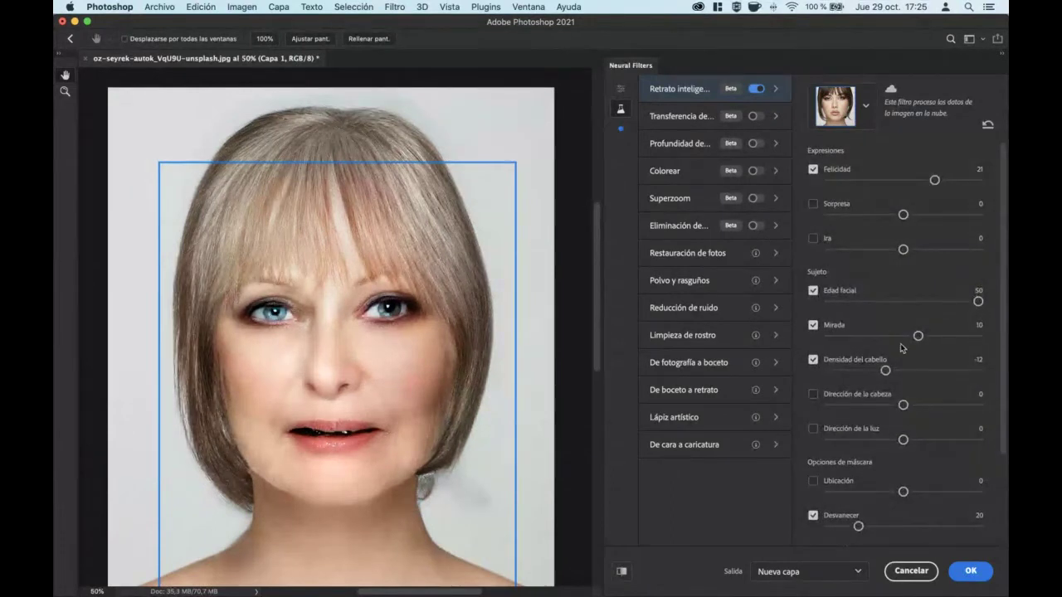
drag(977, 301, 904, 308)
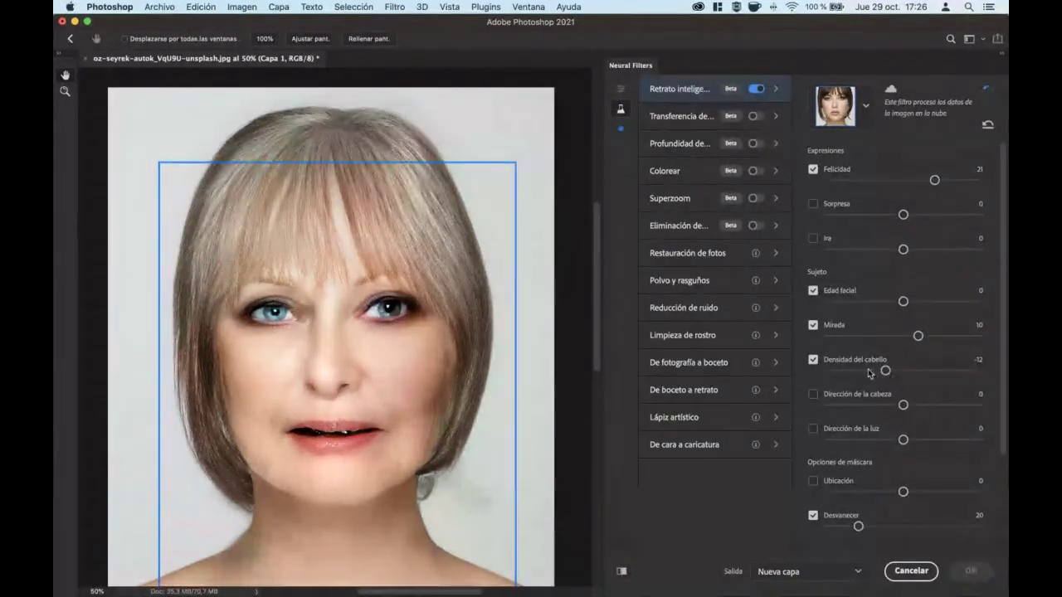
- Turn off Densidad del cabello and Mirada, and set Edad facial to -28
click(813, 362)
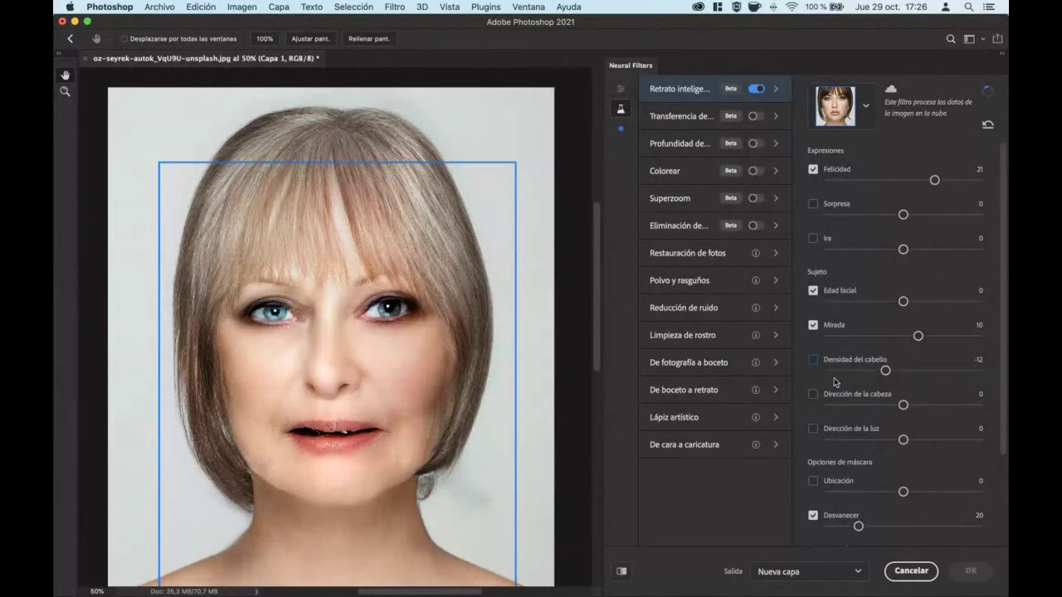
click(813, 325)
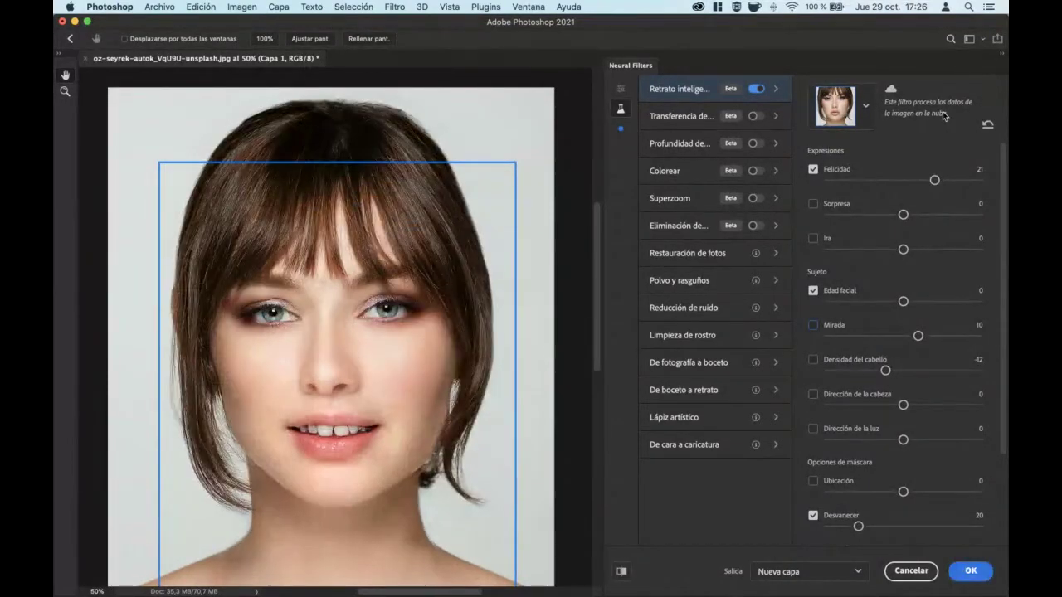
click(859, 301)
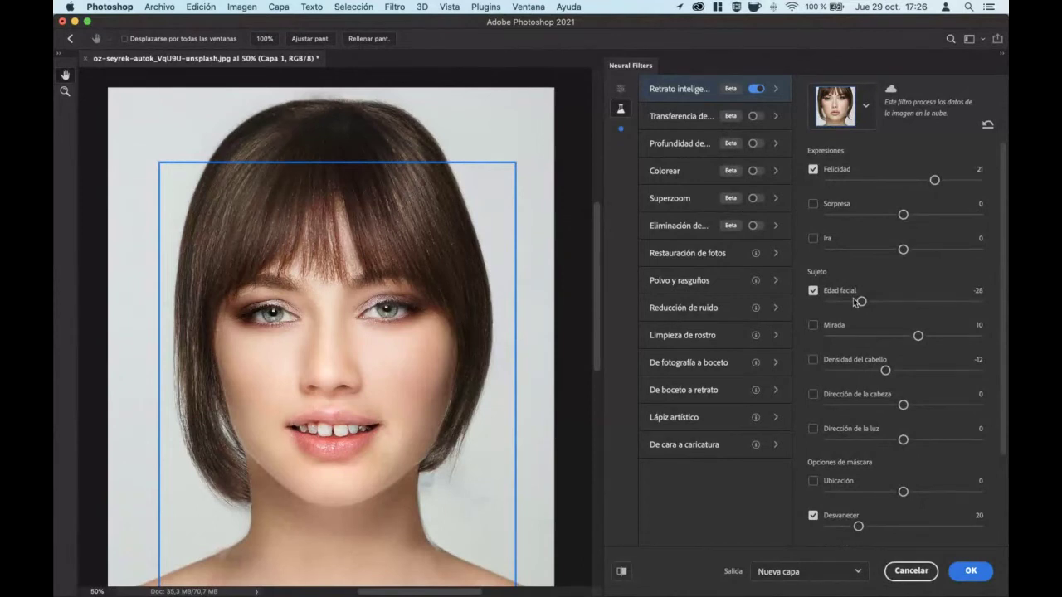
- Select the Profundidad de la neblina filter, showing Neblina 50 and Calidez 0
click(693, 145)
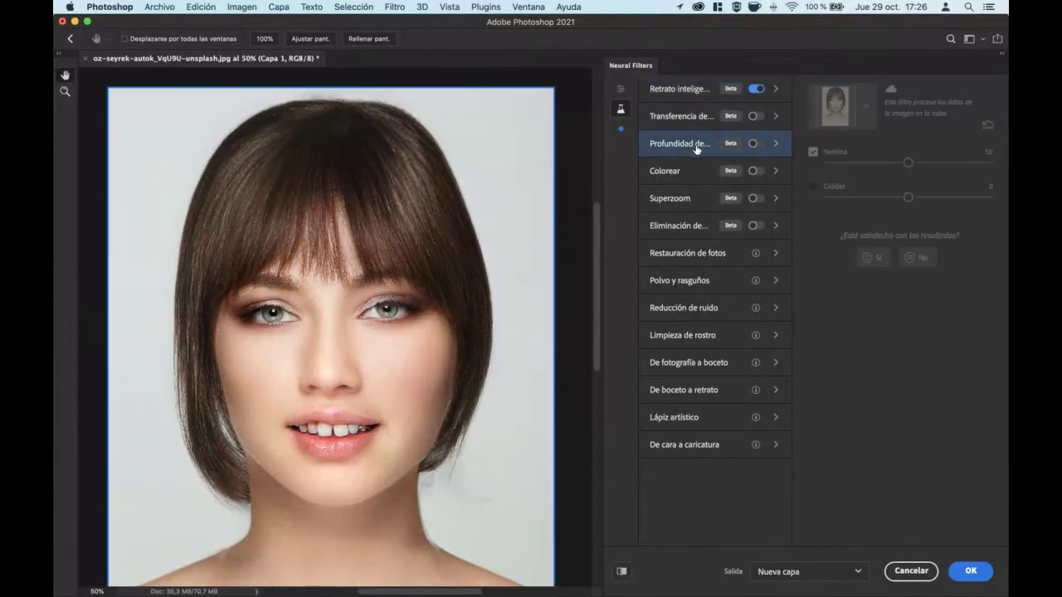
mouse_move(699, 148)
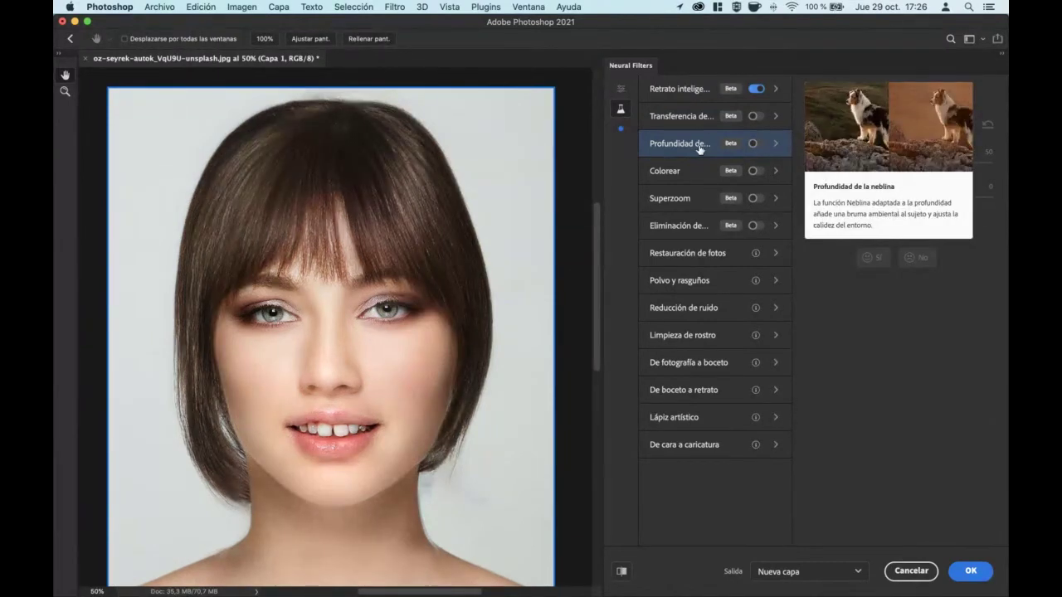
mouse_move(692, 123)
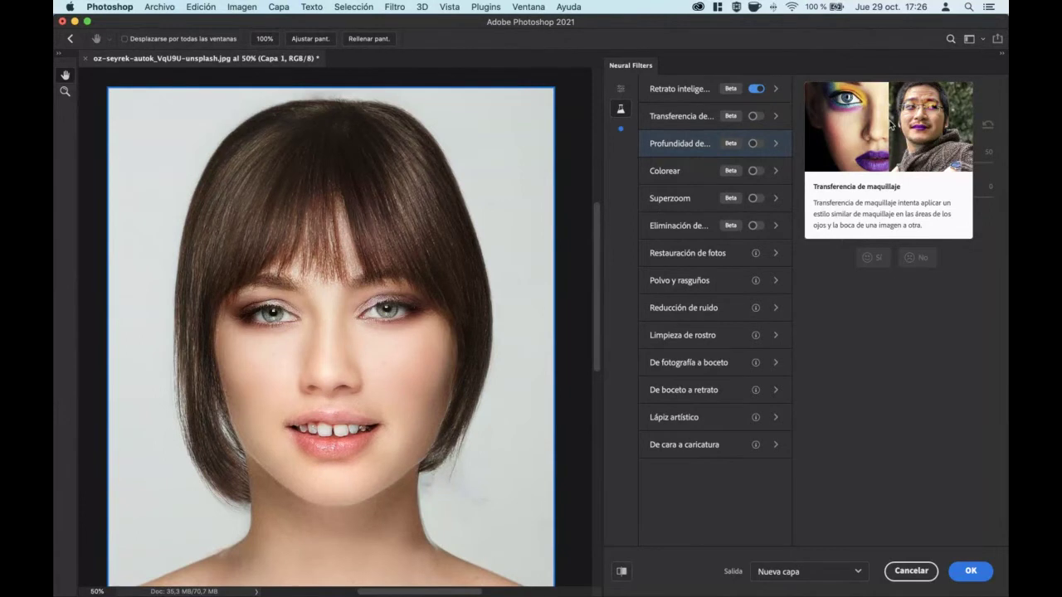
mouse_move(683, 199)
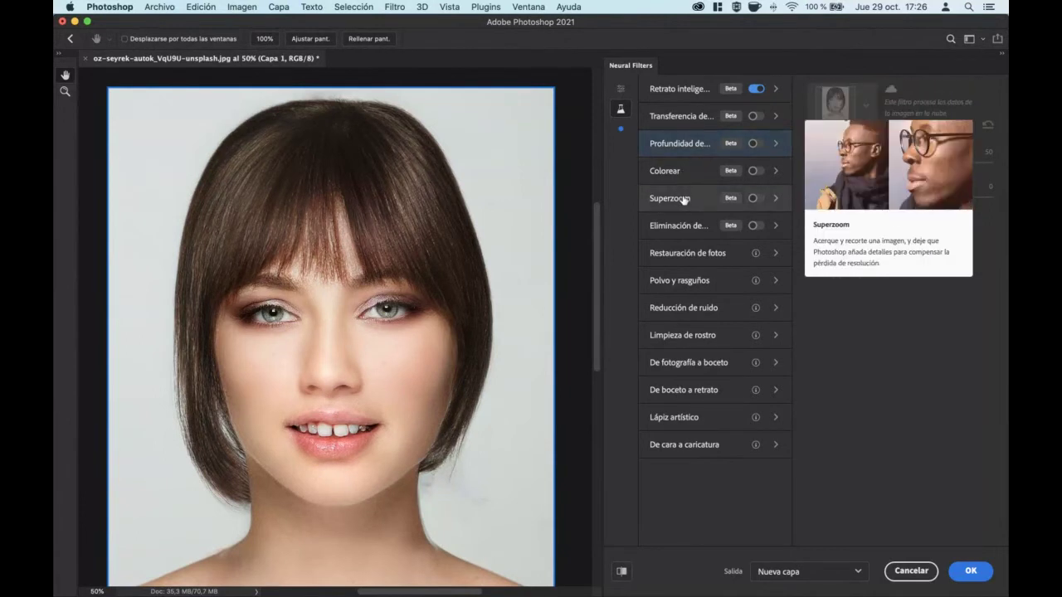
mouse_move(685, 233)
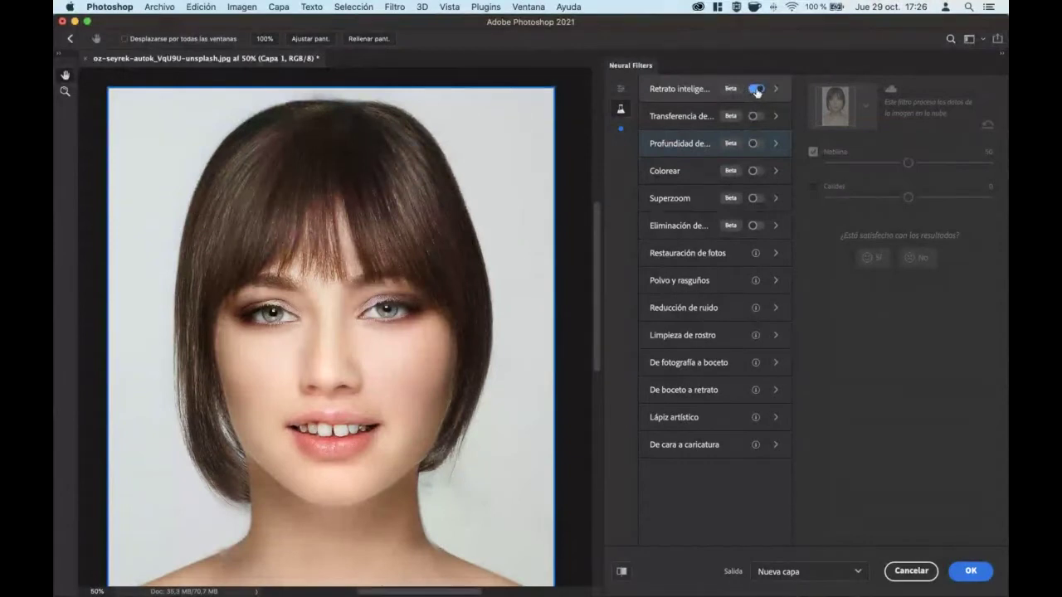
- Reset all Retrato inteligente sliders to 0, then select Transferencia de maquillaje
click(704, 91)
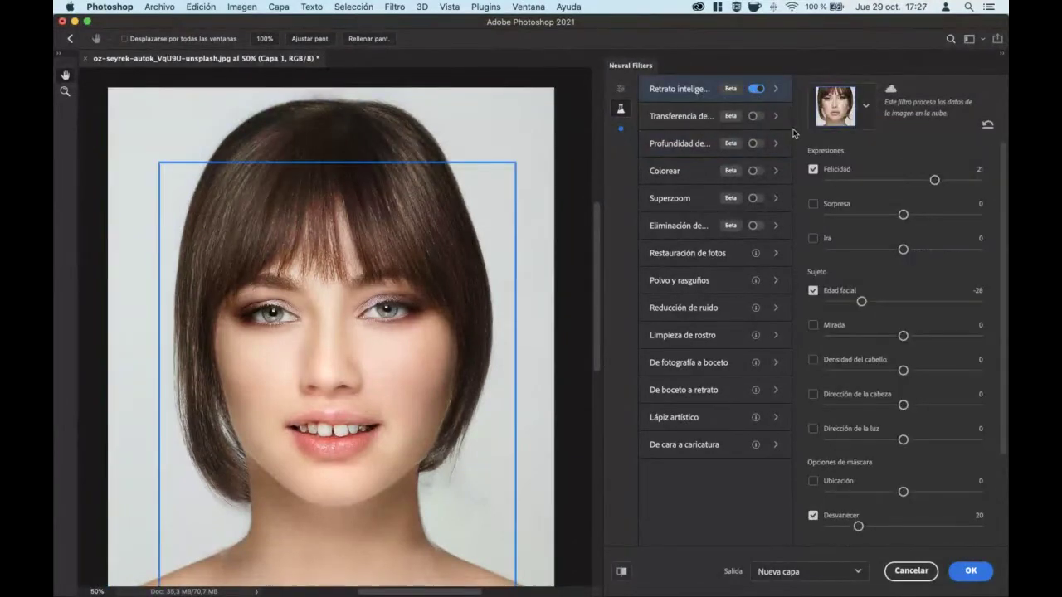
click(865, 106)
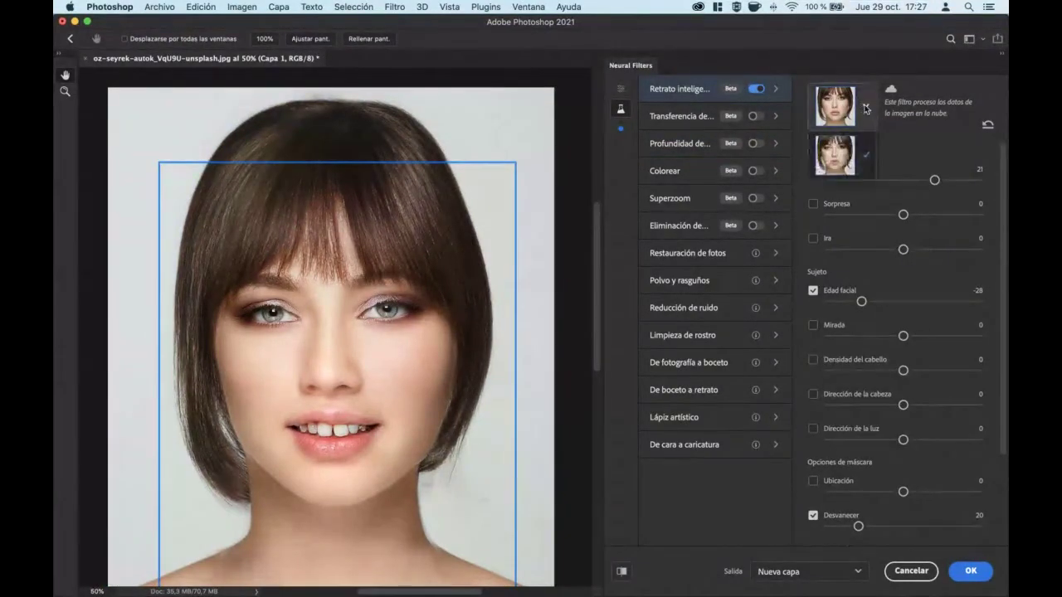
click(904, 158)
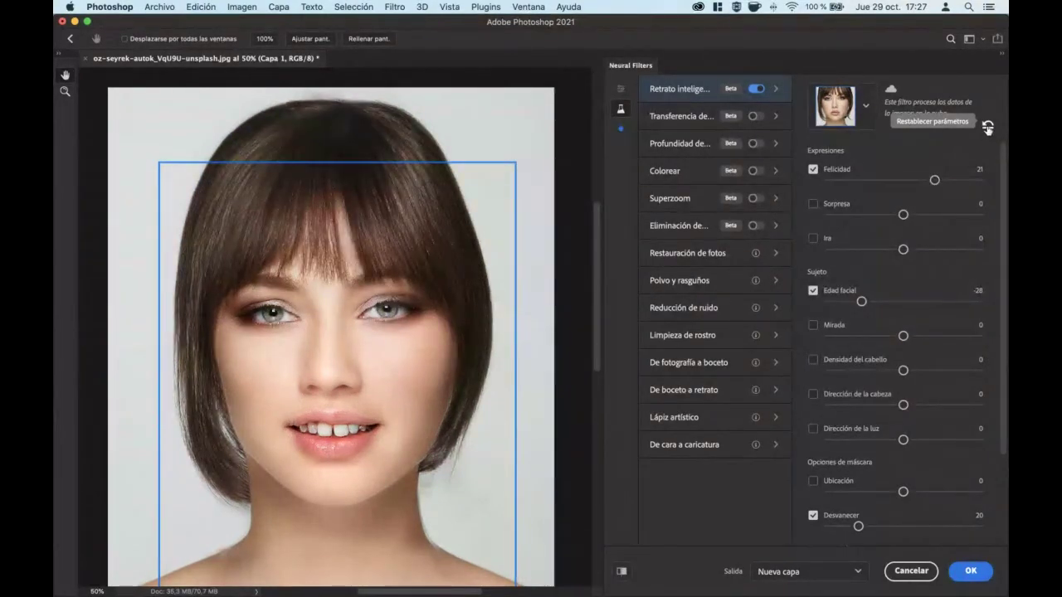
click(987, 127)
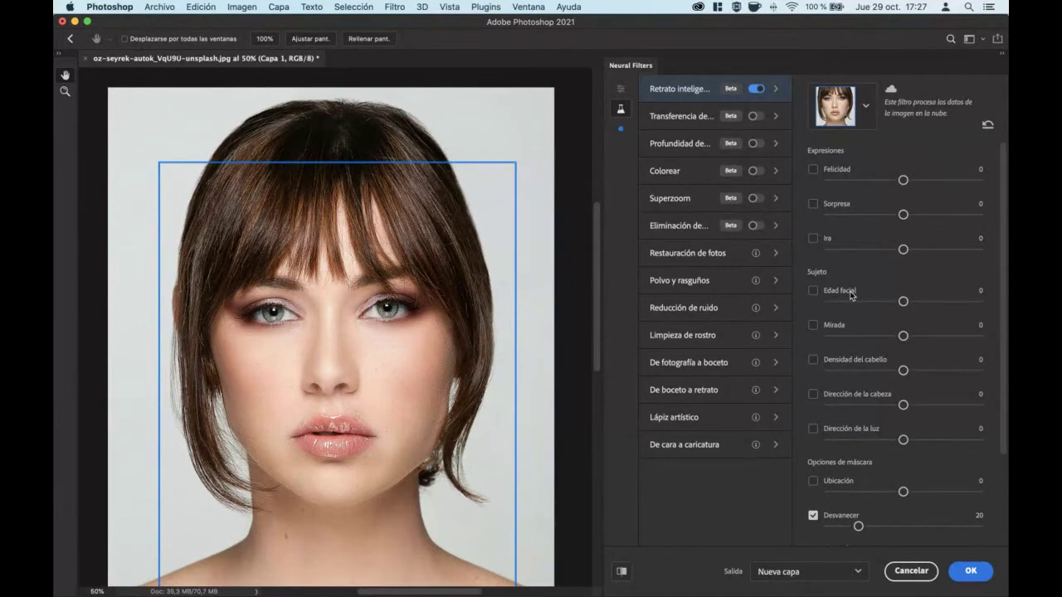
click(687, 118)
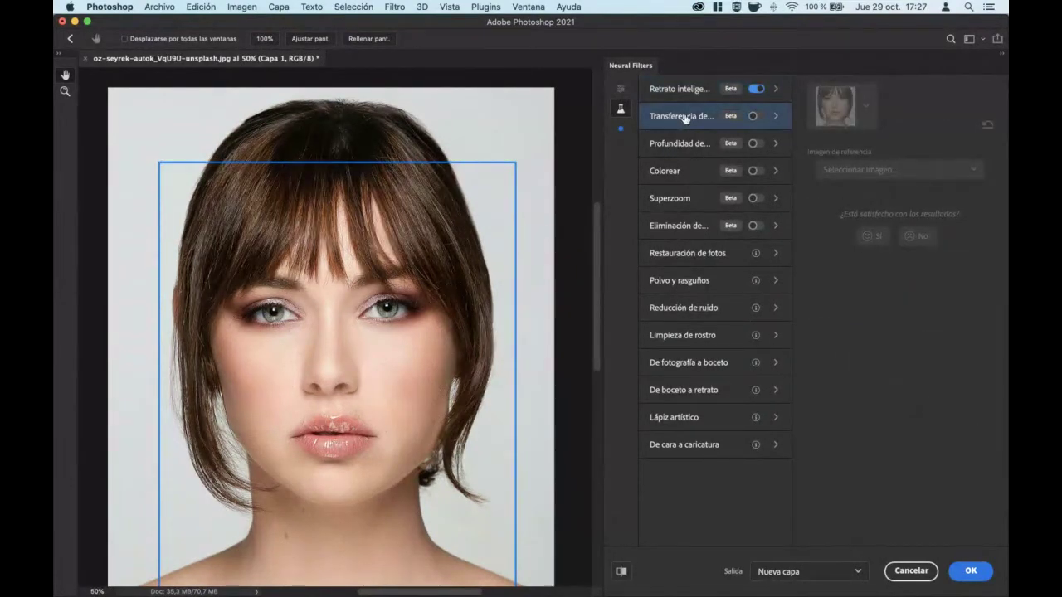
- Try Transferencia de maquillaje without a reference image, then cancel Neural Filters unapplied
click(756, 117)
click(913, 173)
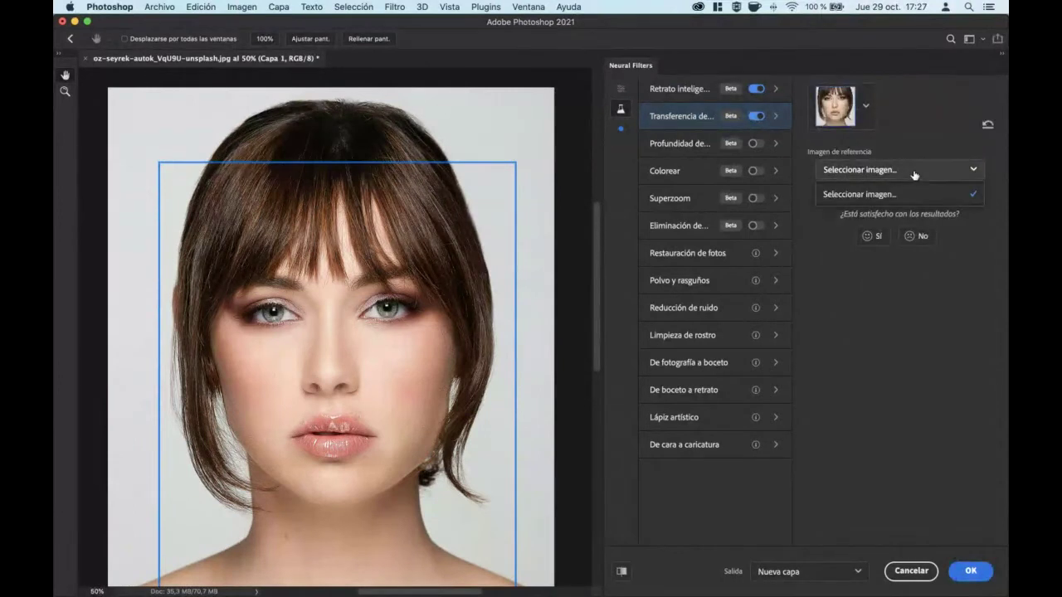
click(857, 196)
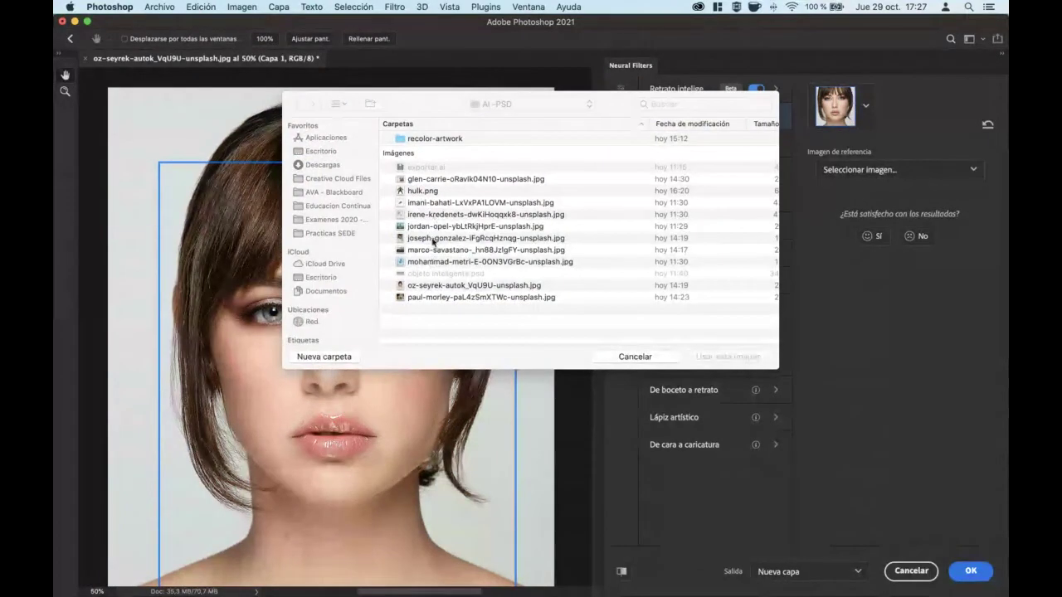
click(621, 356)
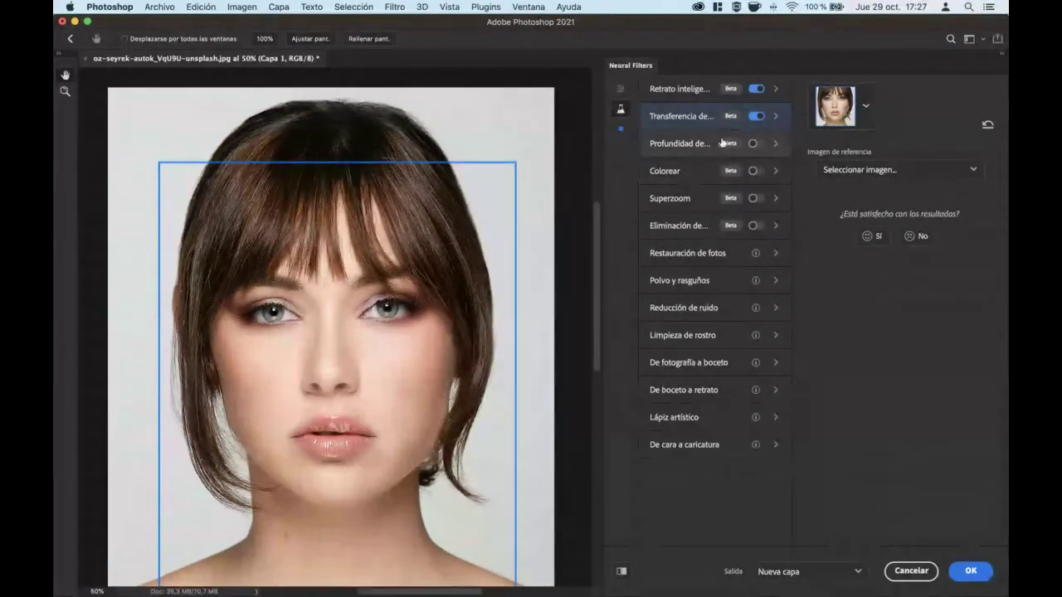
click(755, 117)
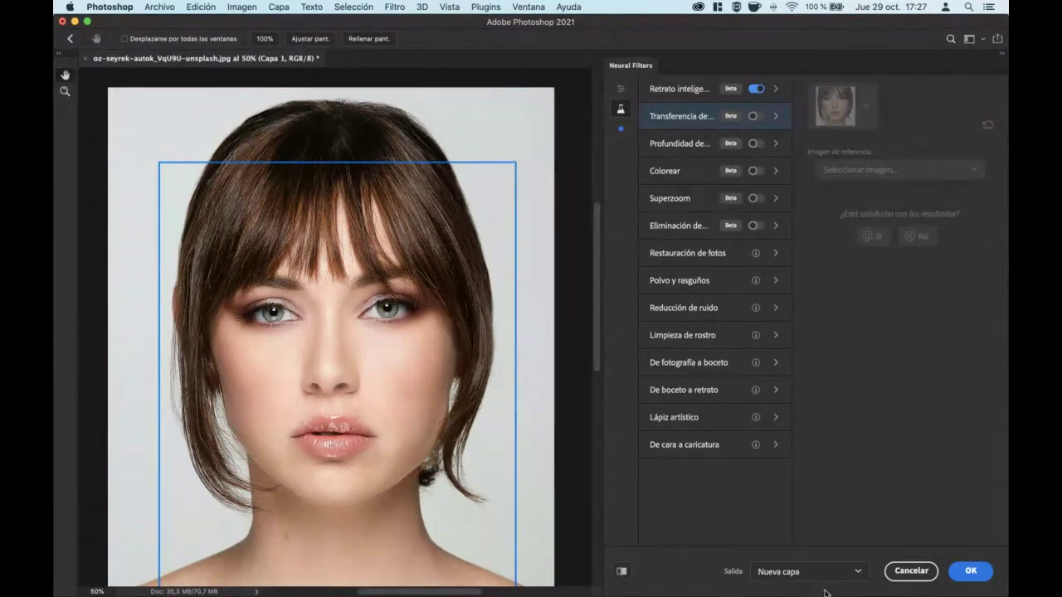
click(910, 571)
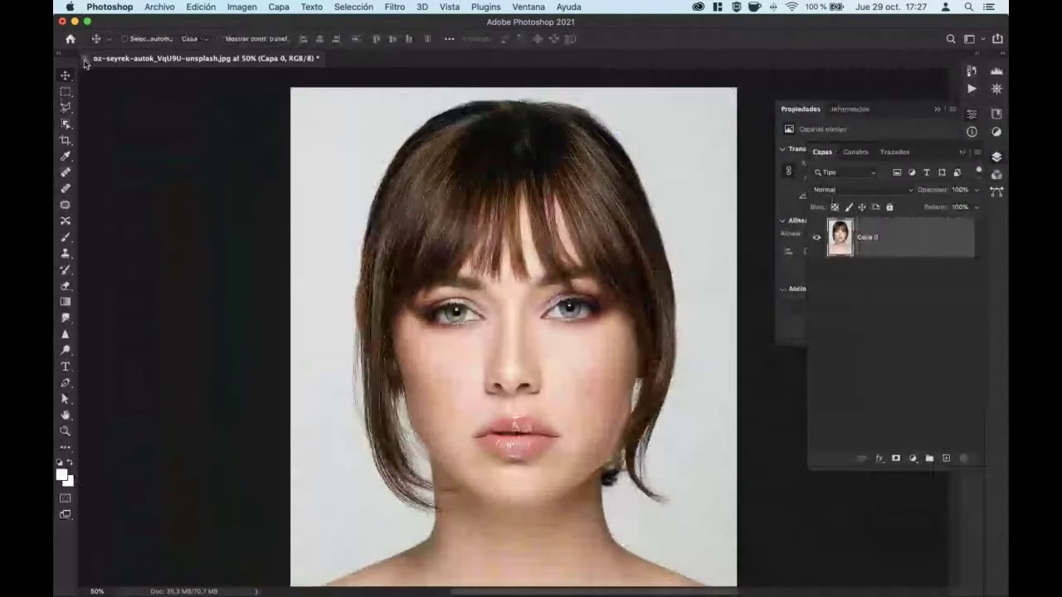
- Discard the portrait and open glen-carrie-oRavik04N10-unsplash.jpg, converting to the working space
click(84, 59)
click(500, 216)
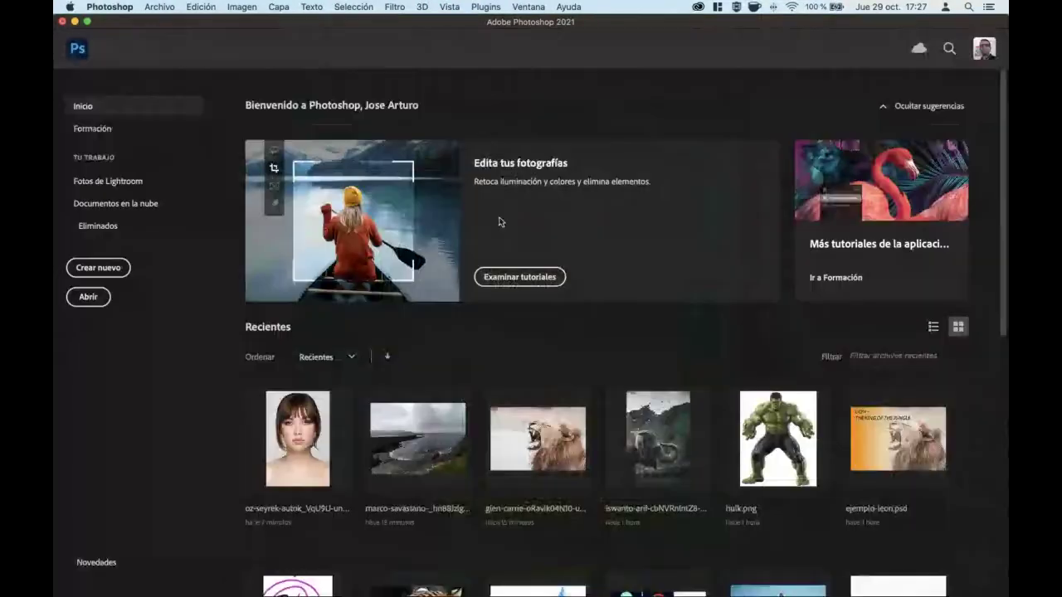
click(88, 297)
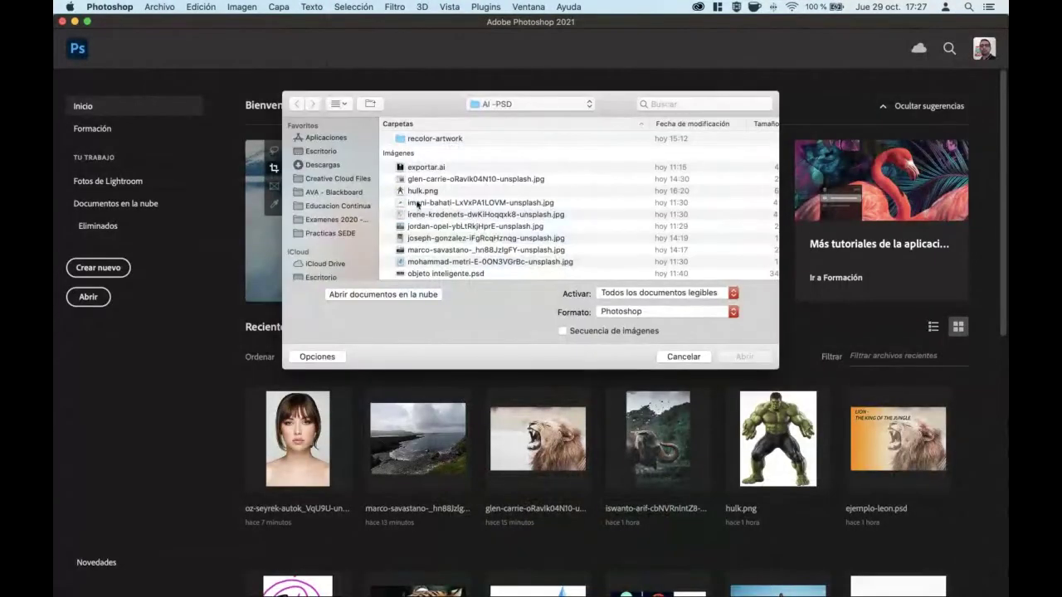
click(470, 180)
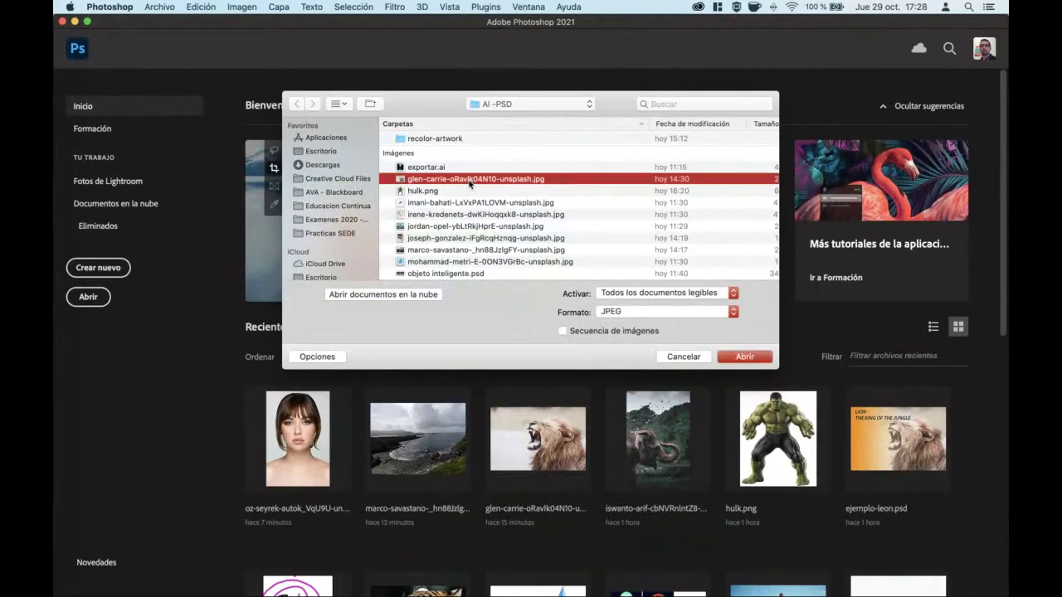
key(space)
key(space)
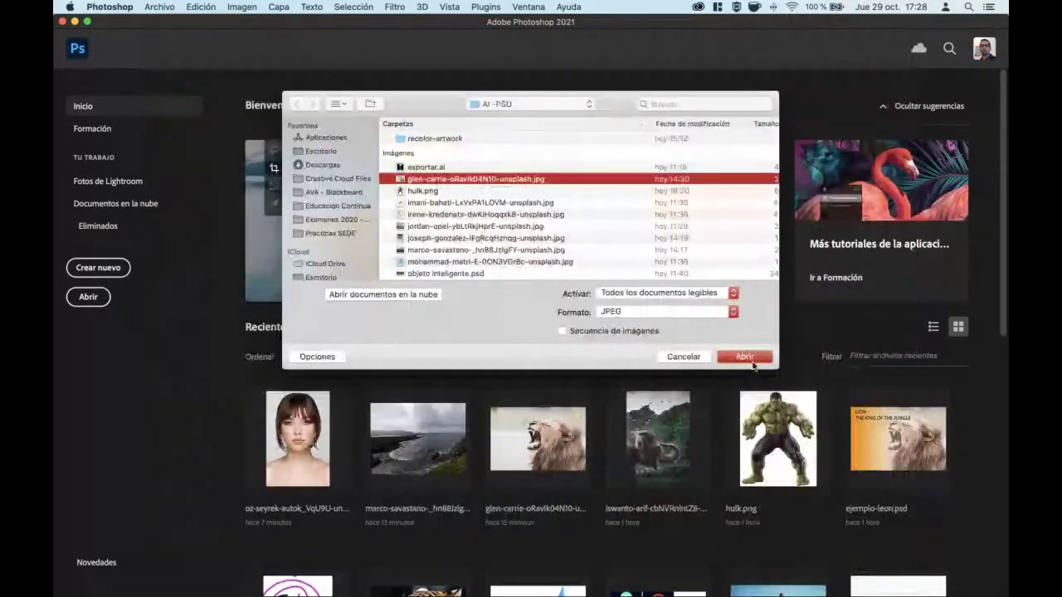
click(752, 362)
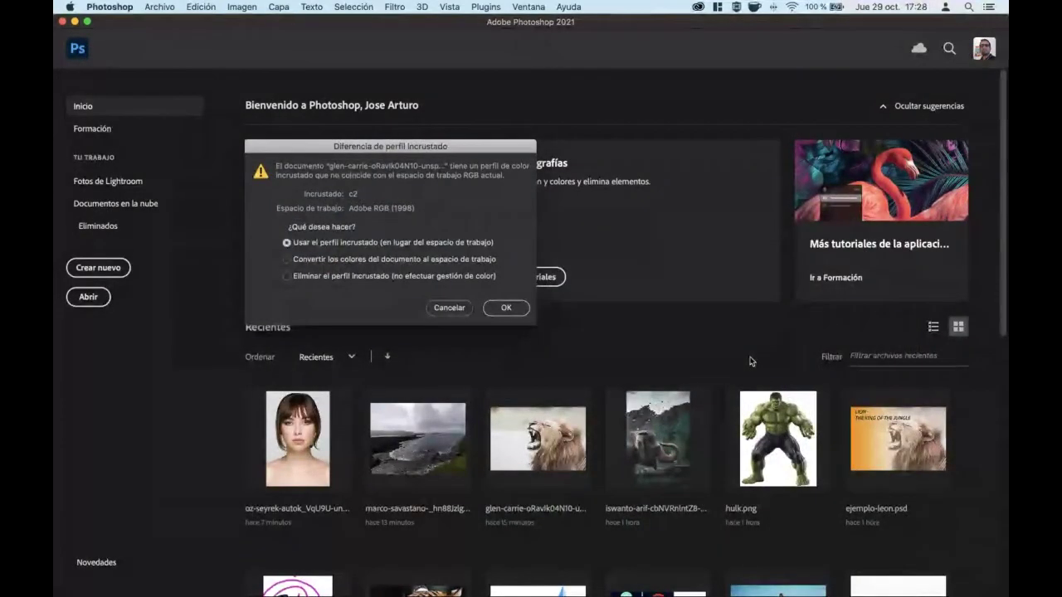
click(395, 260)
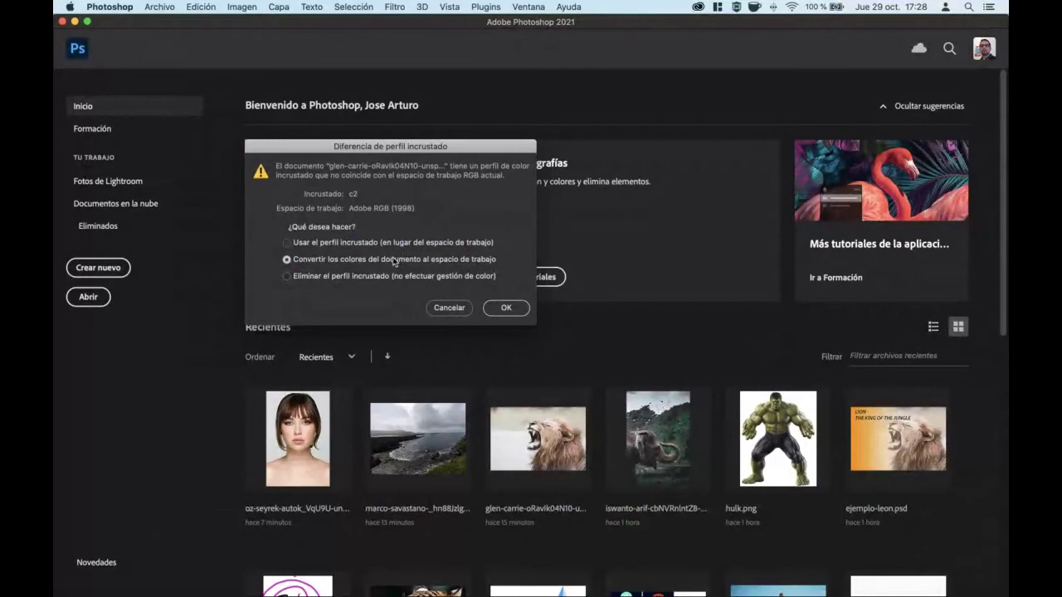
click(501, 308)
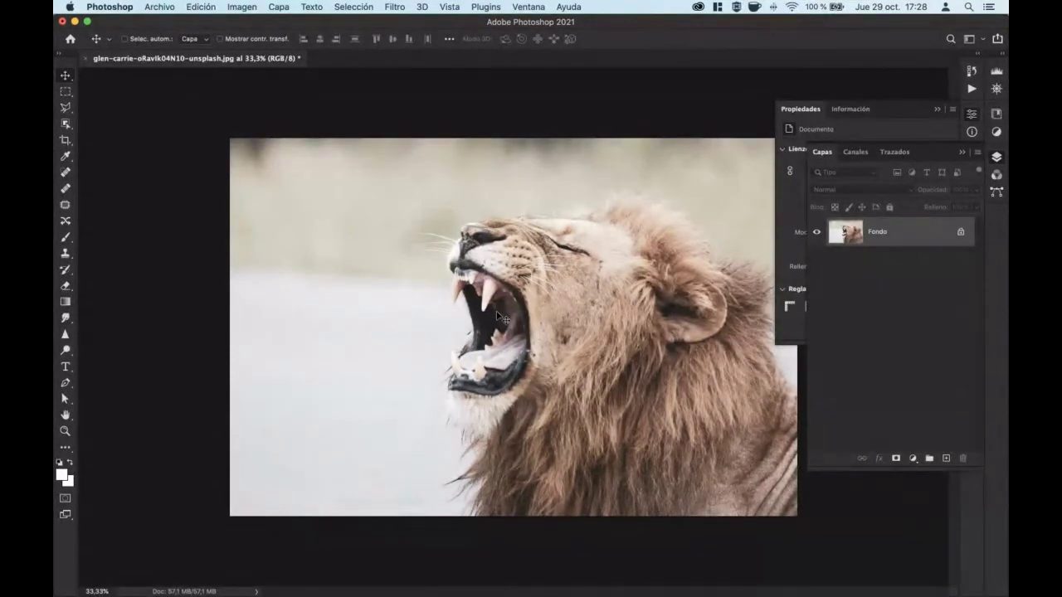
- Unlock Fondo, add a black Solid Color fill layer, and duplicate Capa 0
click(960, 236)
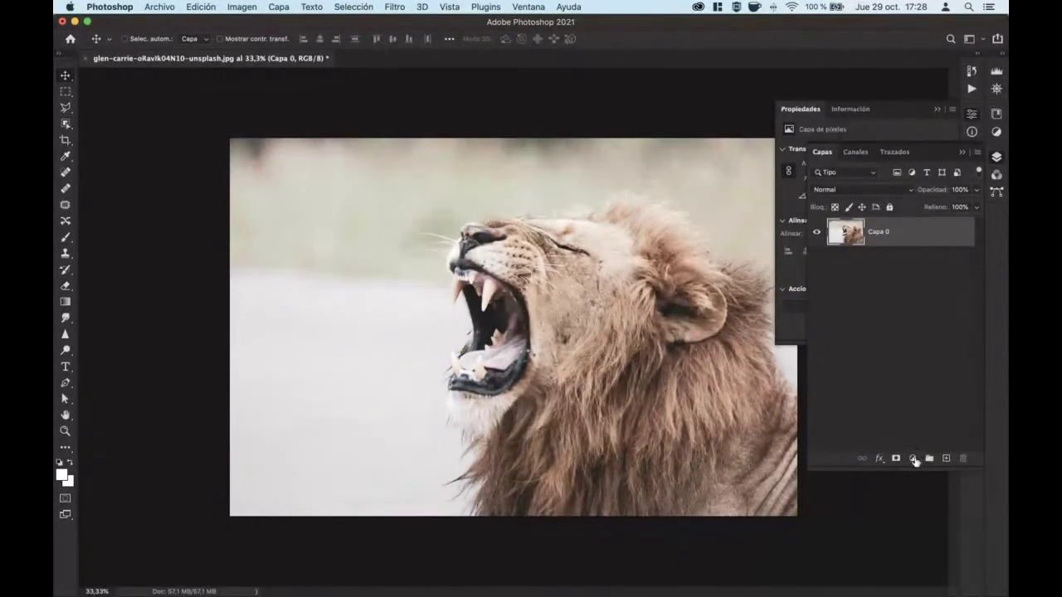
click(912, 459)
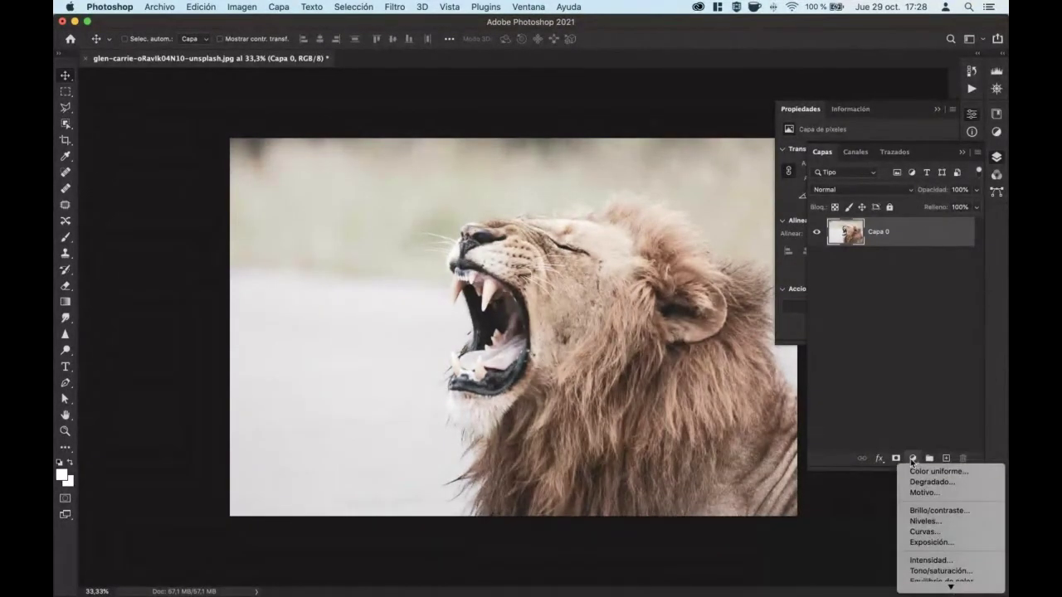
click(938, 471)
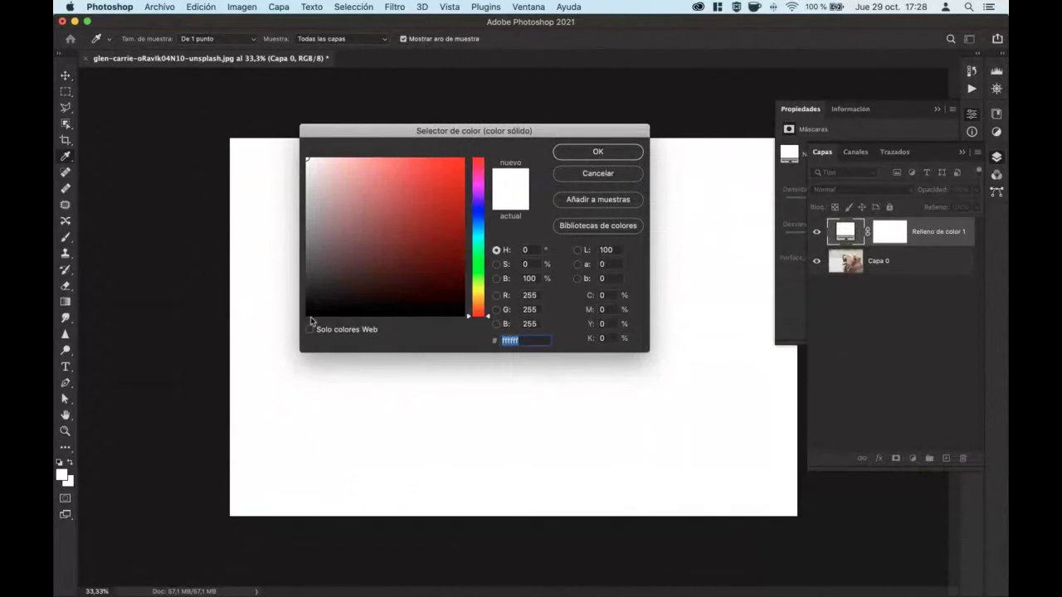
click(311, 319)
click(598, 151)
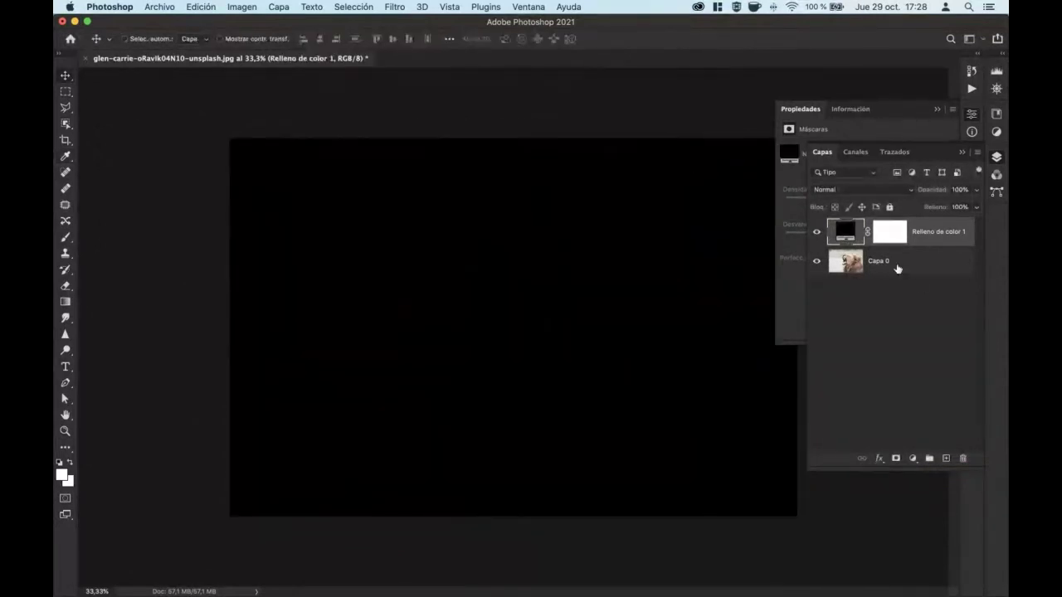
drag(891, 271, 947, 459)
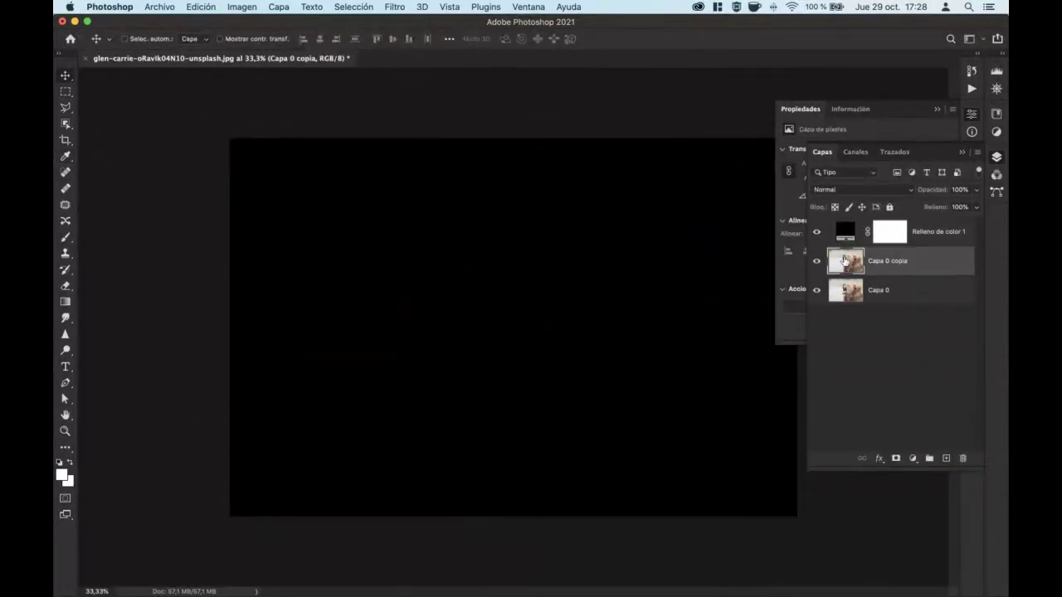
- Move Capa 0 copia above the black fill and show its Properties panel
drag(845, 261, 845, 222)
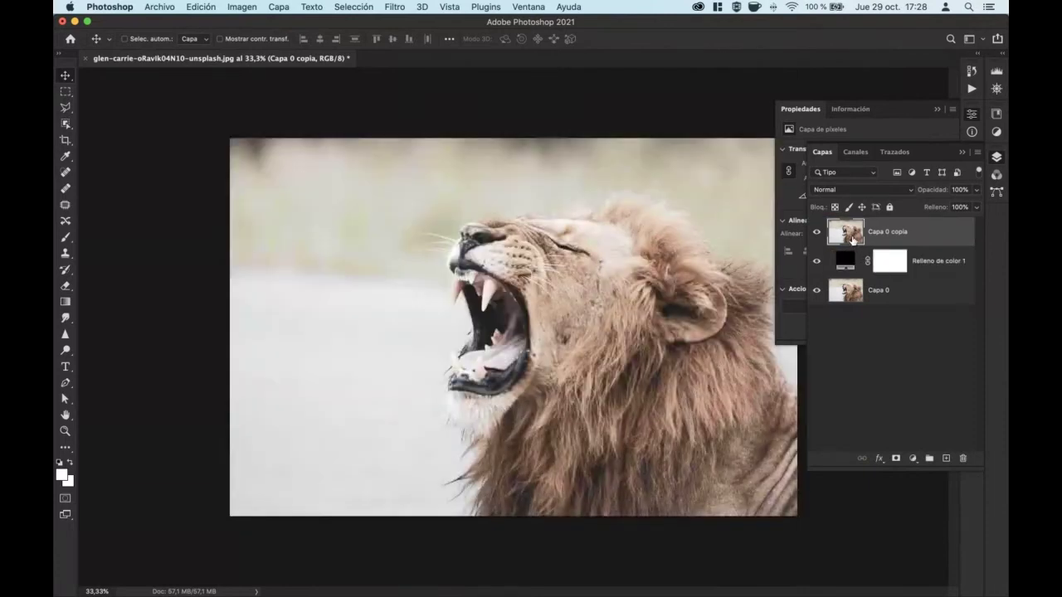
click(809, 111)
click(809, 113)
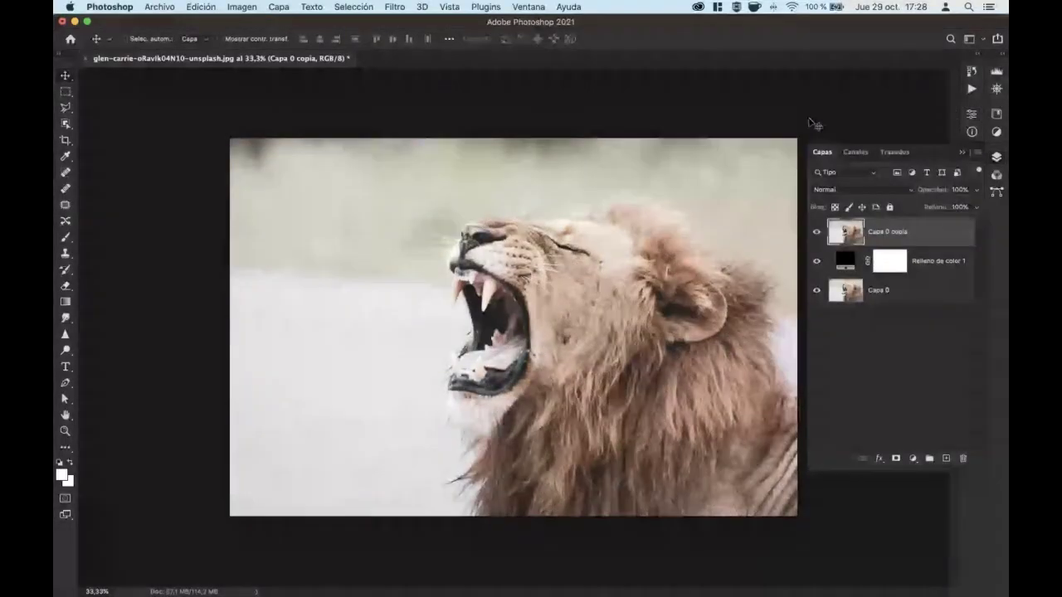
click(971, 133)
click(971, 114)
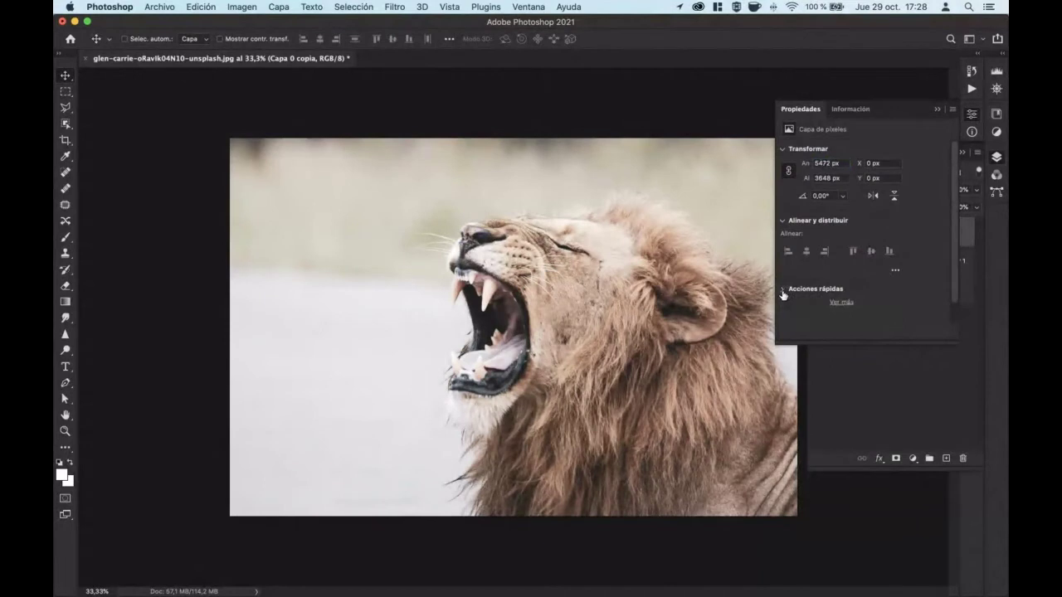
scroll(783, 296, down, 1)
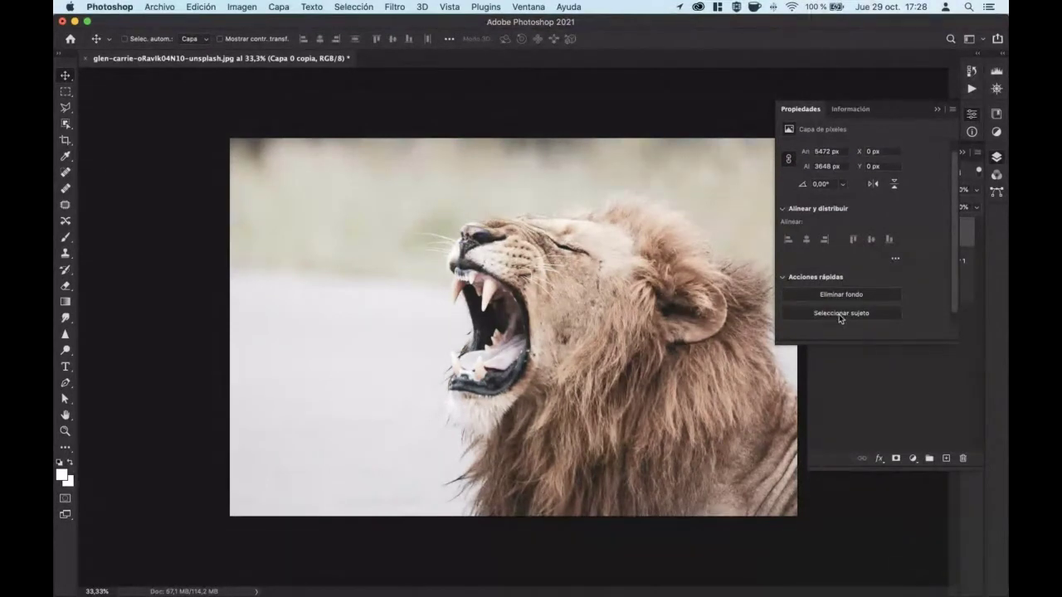
- Select Capa 0 copia in Layers and bring its Properties panel back up
click(862, 387)
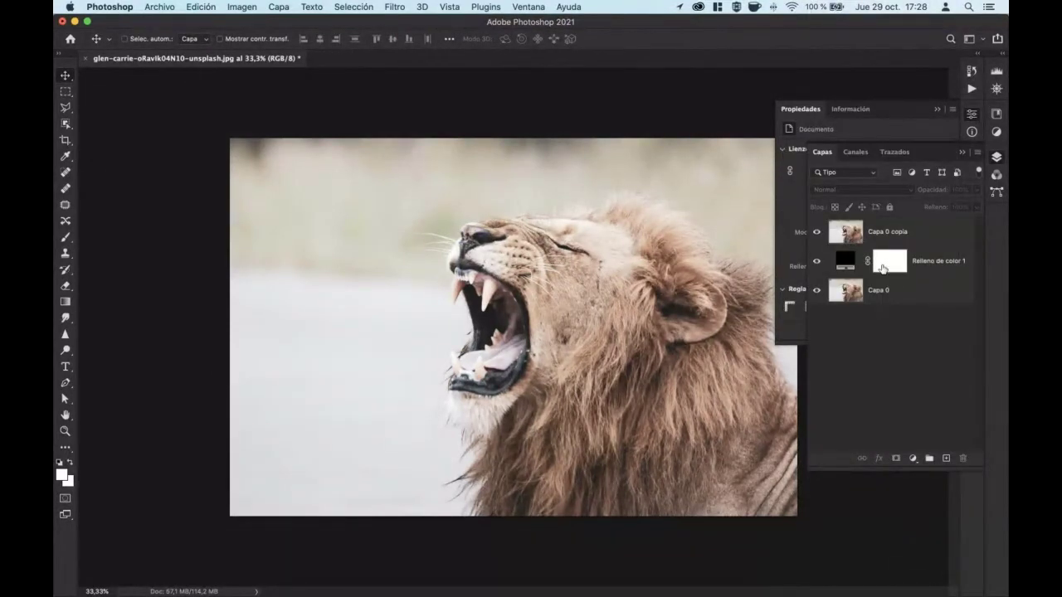
click(876, 234)
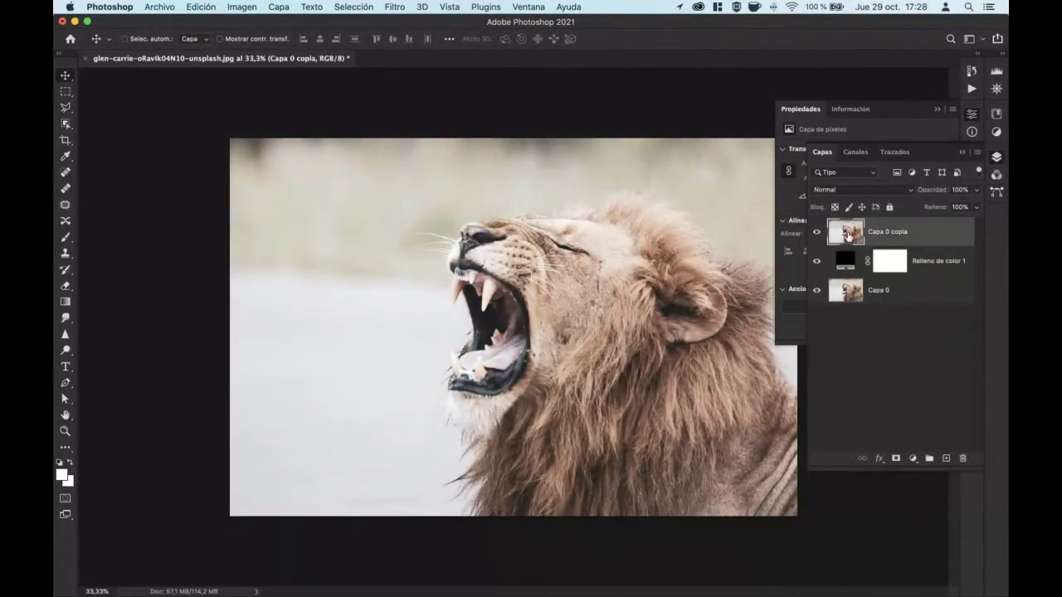
click(803, 117)
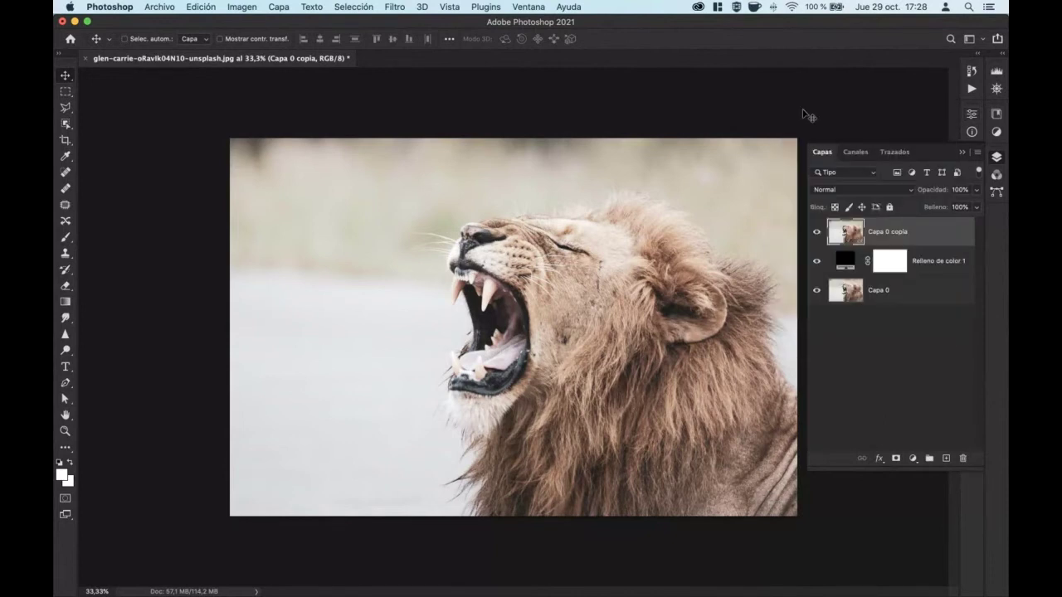
click(972, 133)
click(846, 111)
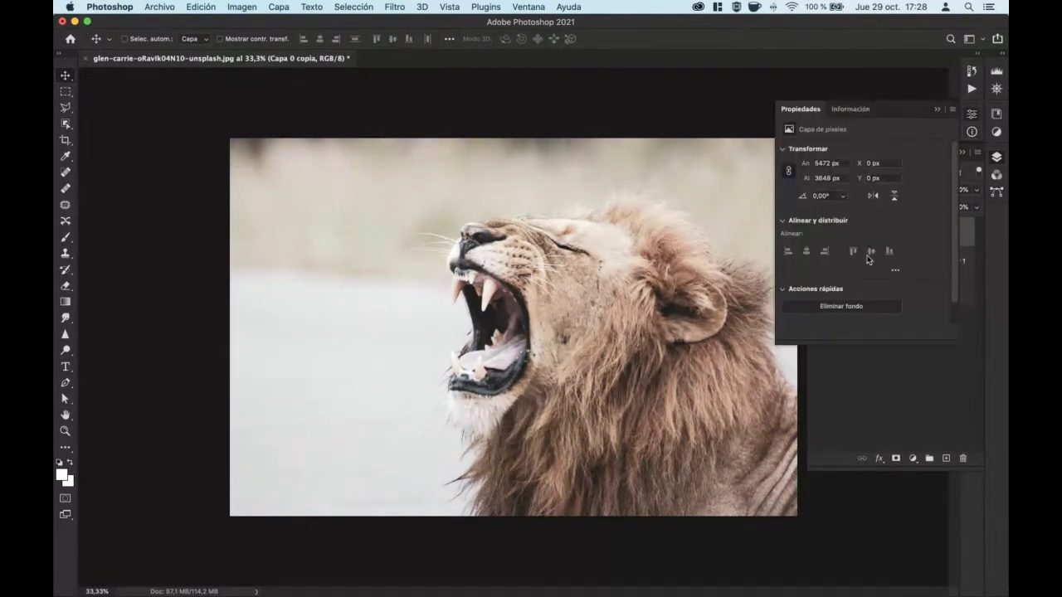
click(510, 7)
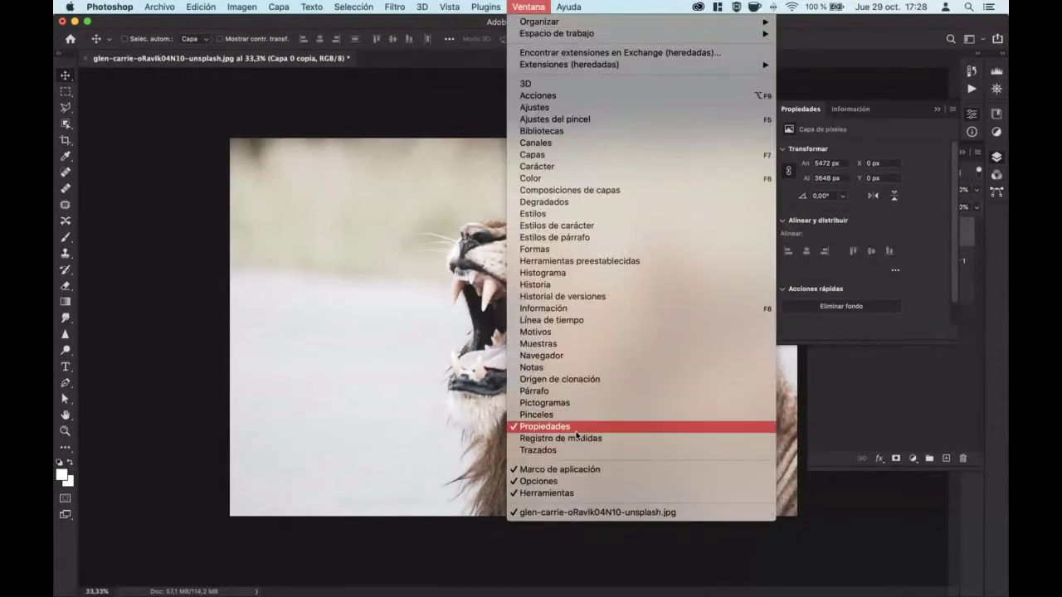
click(932, 292)
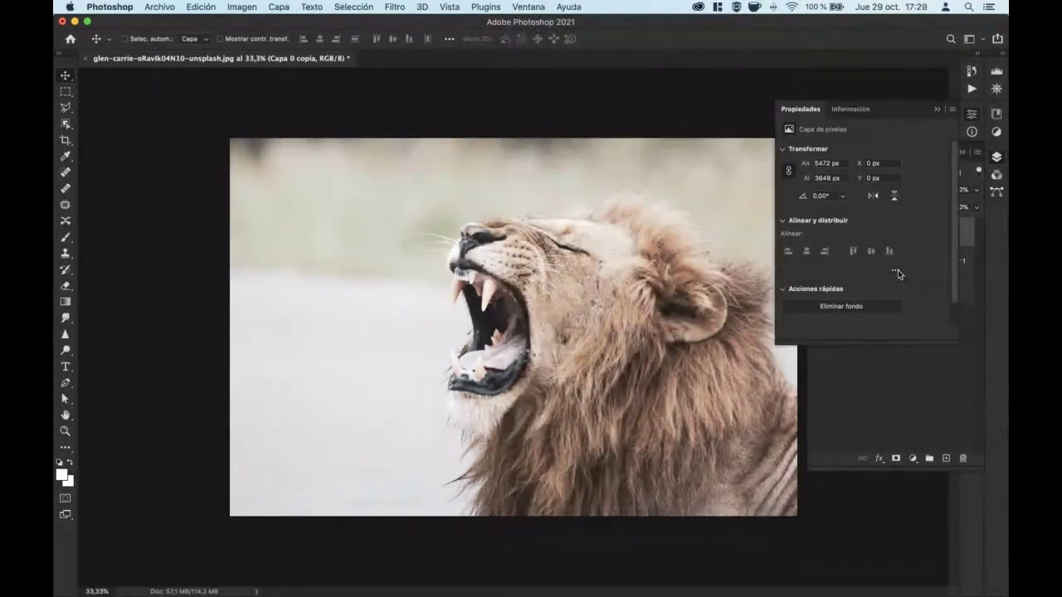
- Expand the align options and scroll Properties to the Acciones rápidas section
click(895, 271)
scroll(957, 268, down, 1)
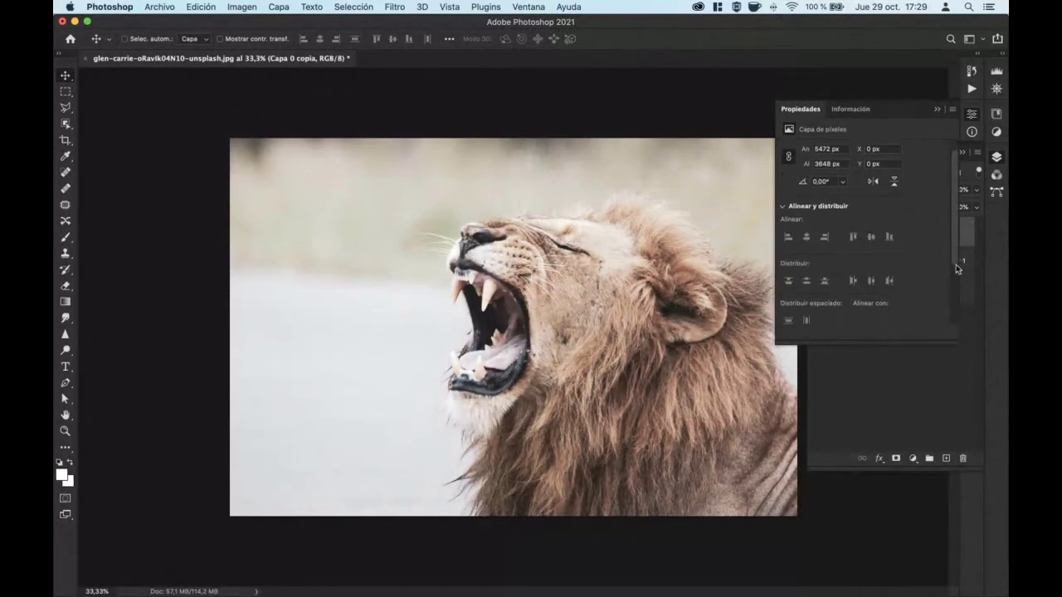
scroll(956, 268, down, 2)
scroll(956, 257, up, 2)
scroll(954, 249, down, 2)
scroll(952, 238, up, 3)
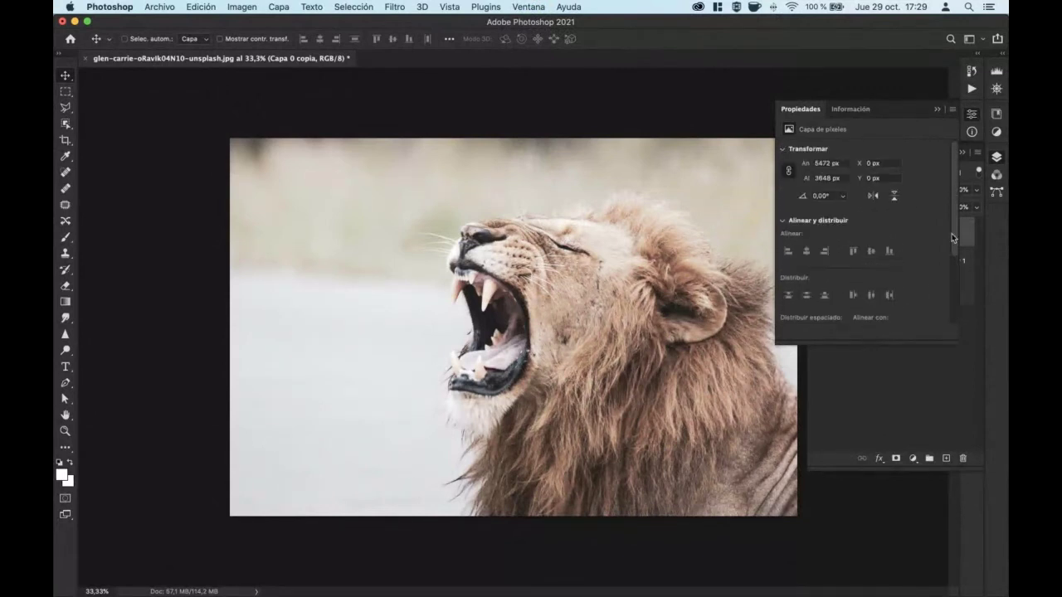
scroll(952, 241, down, 5)
scroll(954, 241, up, 5)
drag(956, 235, 955, 308)
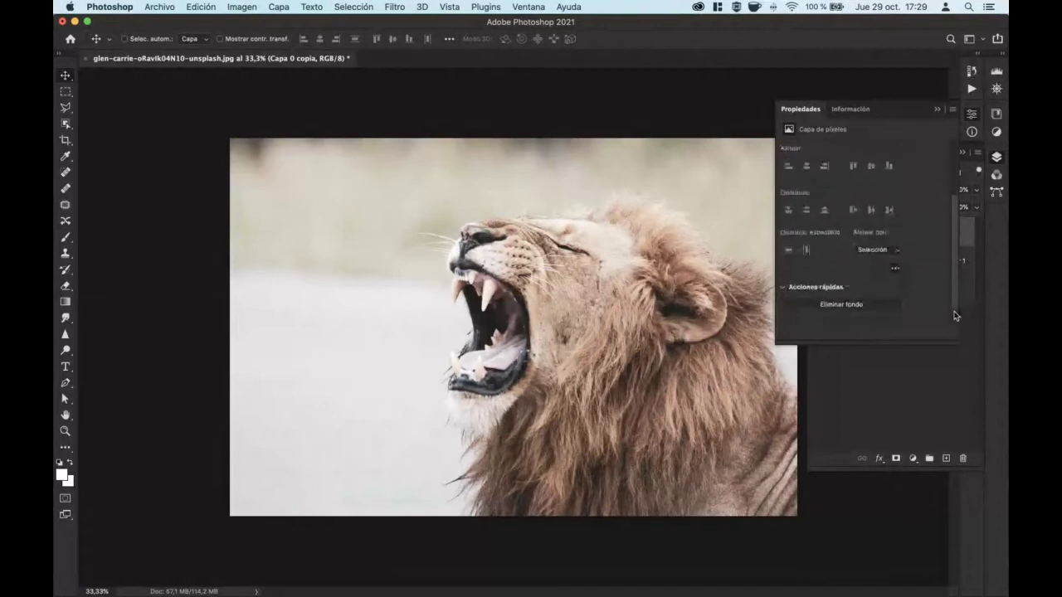
- Apply Eliminar fondo to Capa 0 copia and select its new layer mask
click(871, 300)
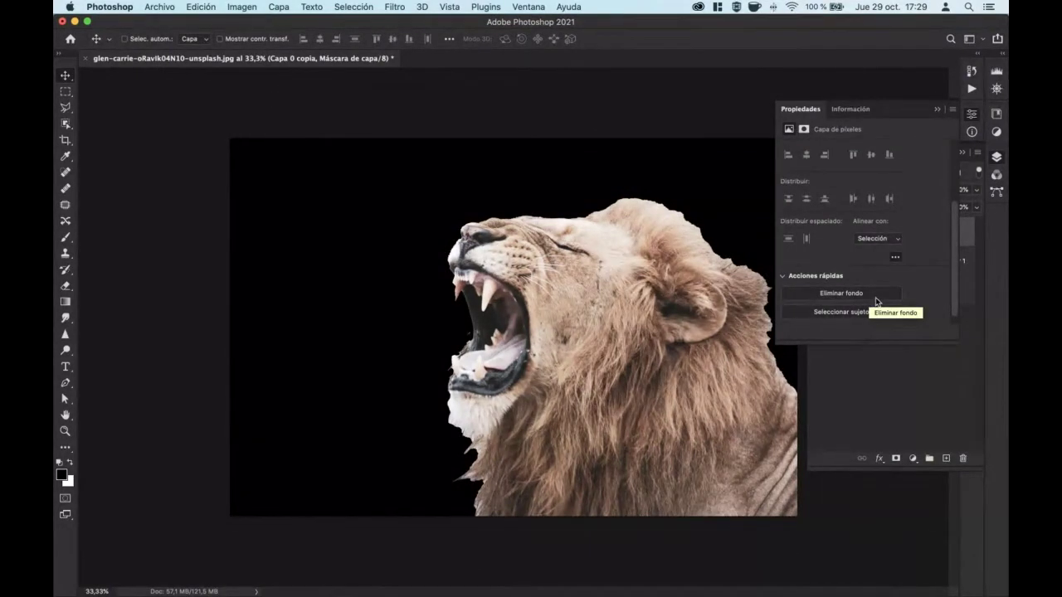
click(925, 398)
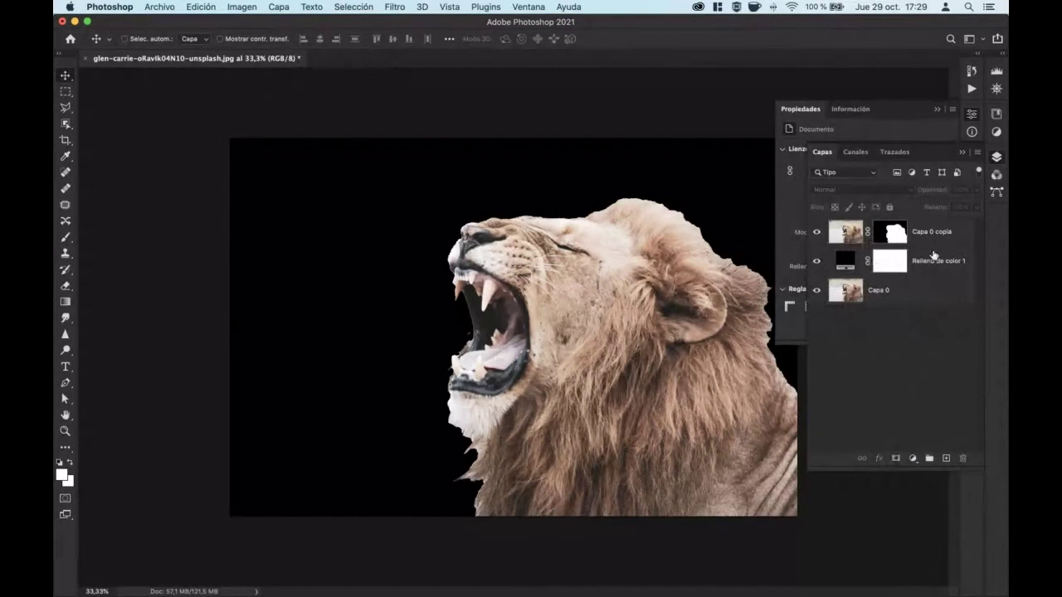
click(890, 235)
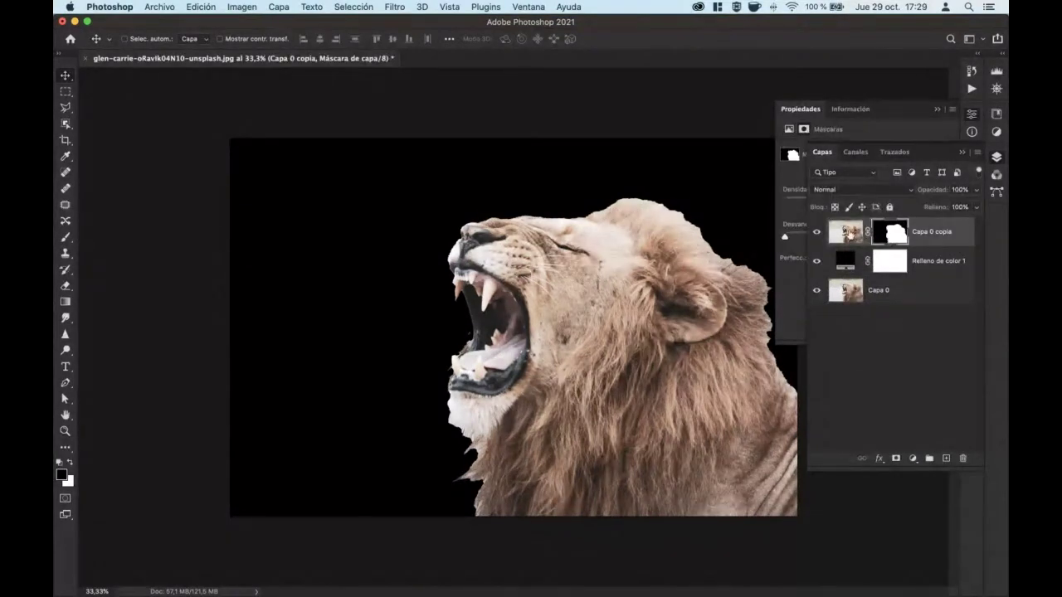
click(847, 233)
click(890, 237)
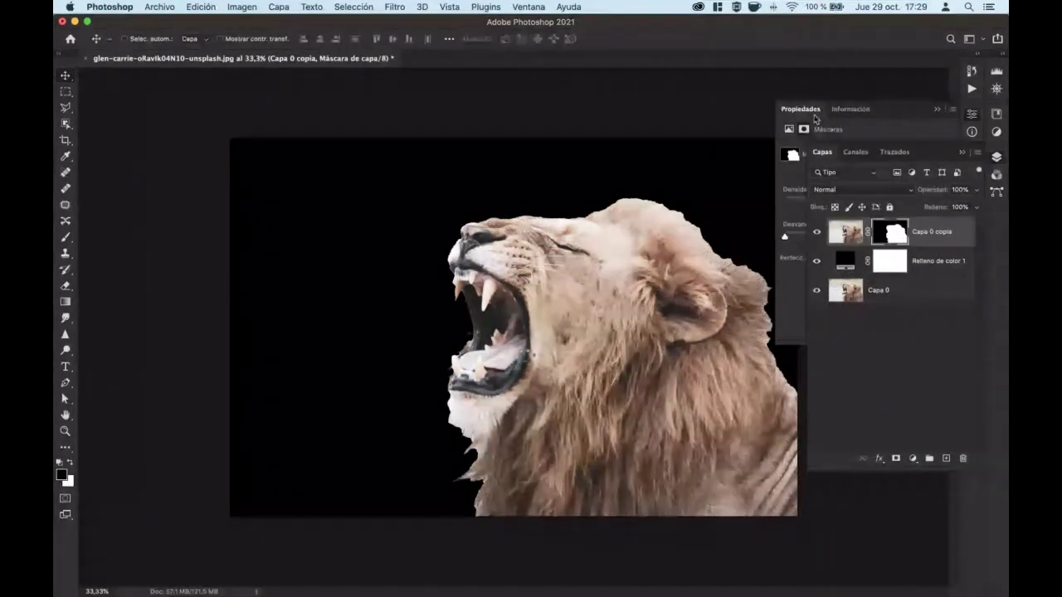
click(804, 111)
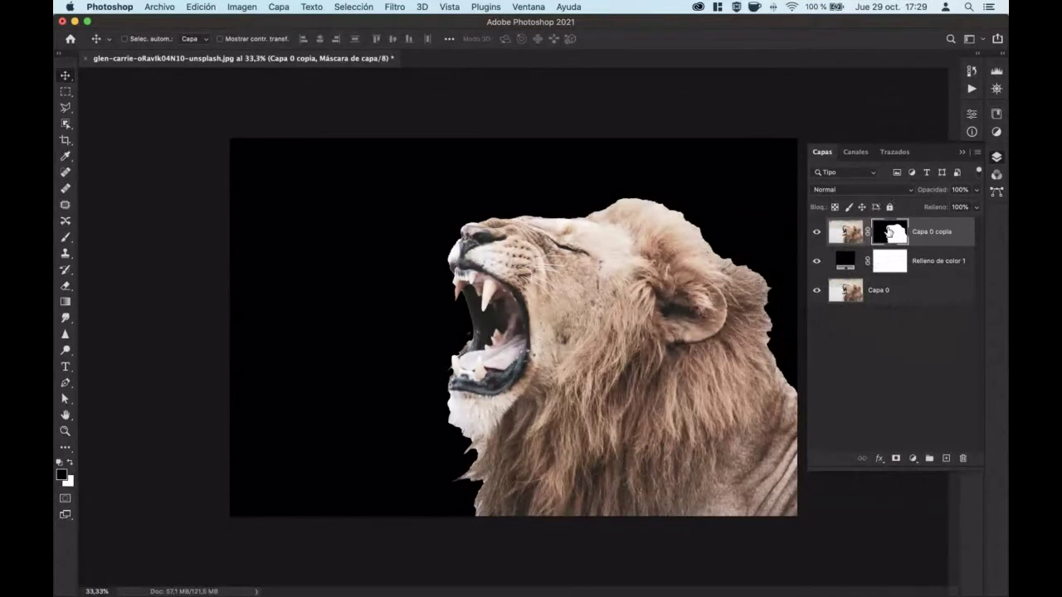
- Show the mask's Propiedades de la vista and the layer's further quick actions
double_click(890, 233)
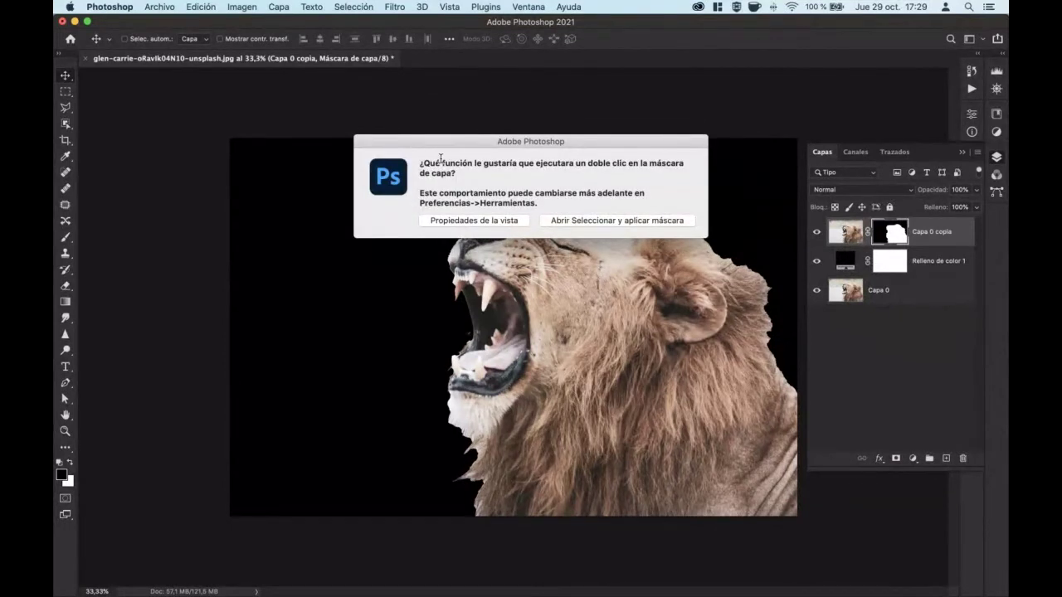
click(522, 222)
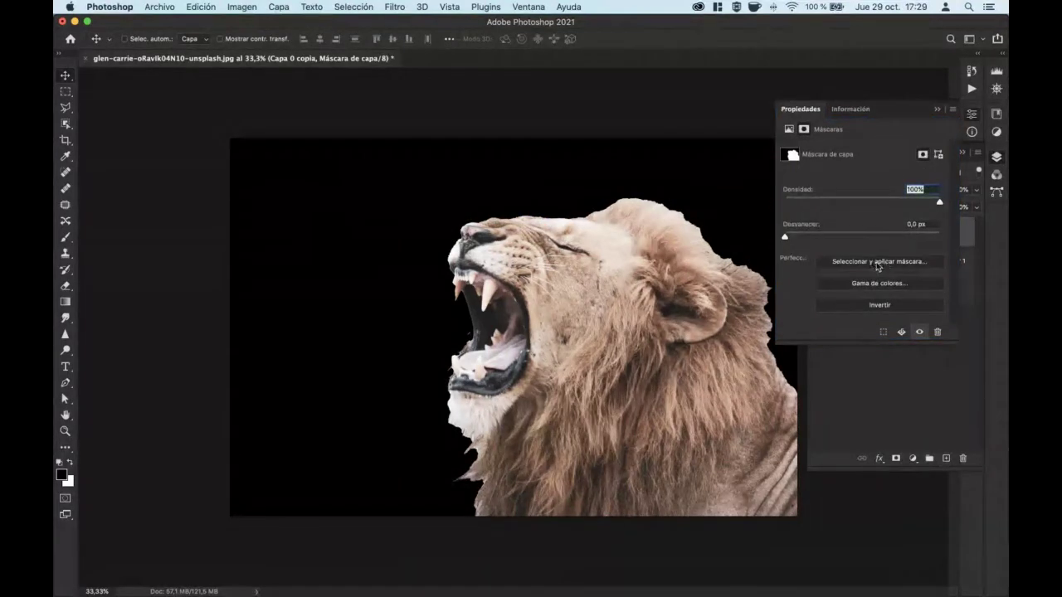
click(789, 131)
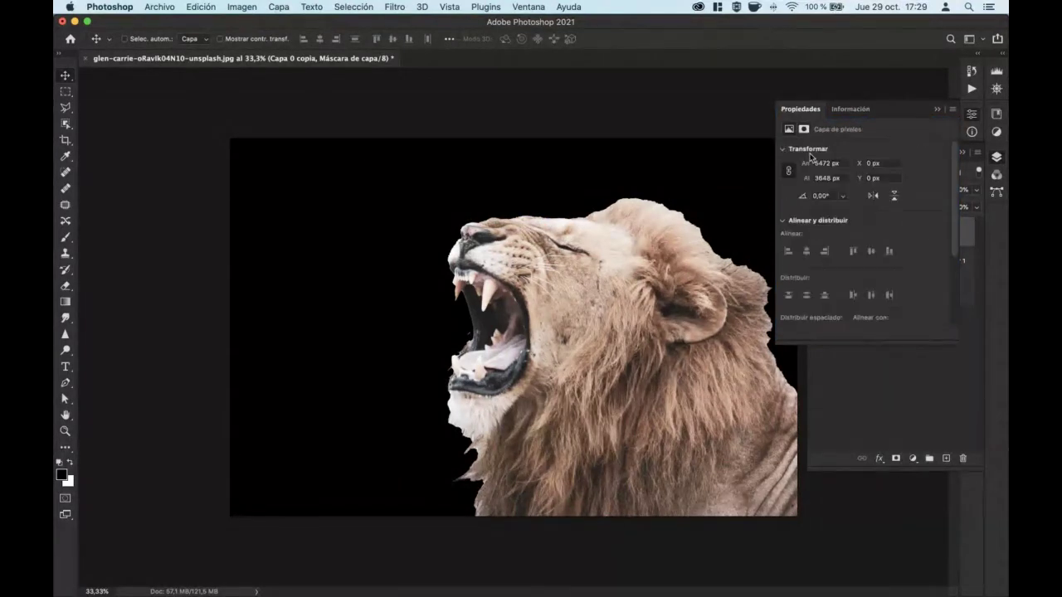
scroll(863, 297, down, 5)
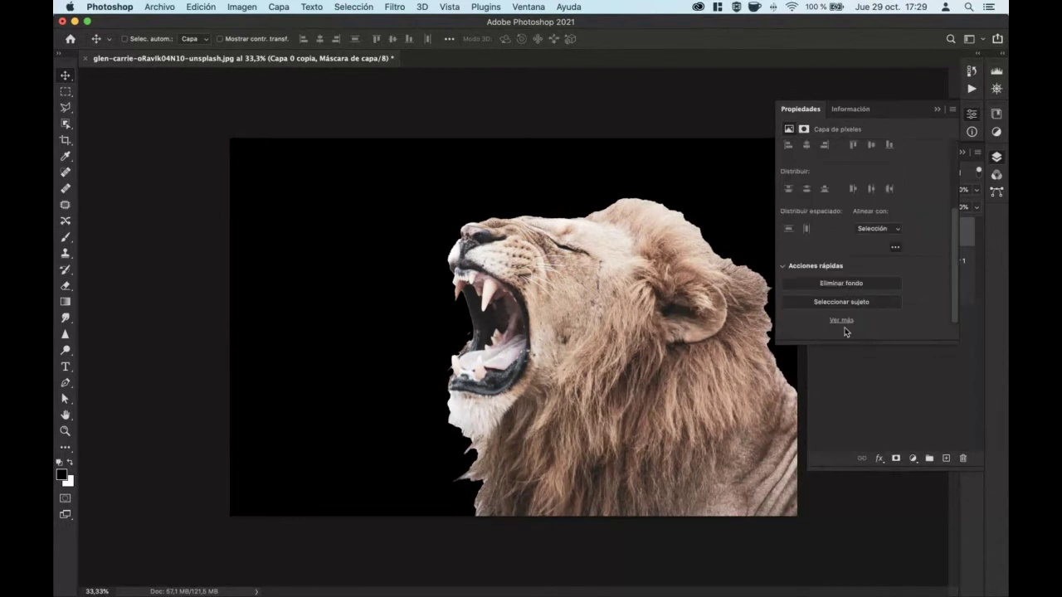
click(841, 321)
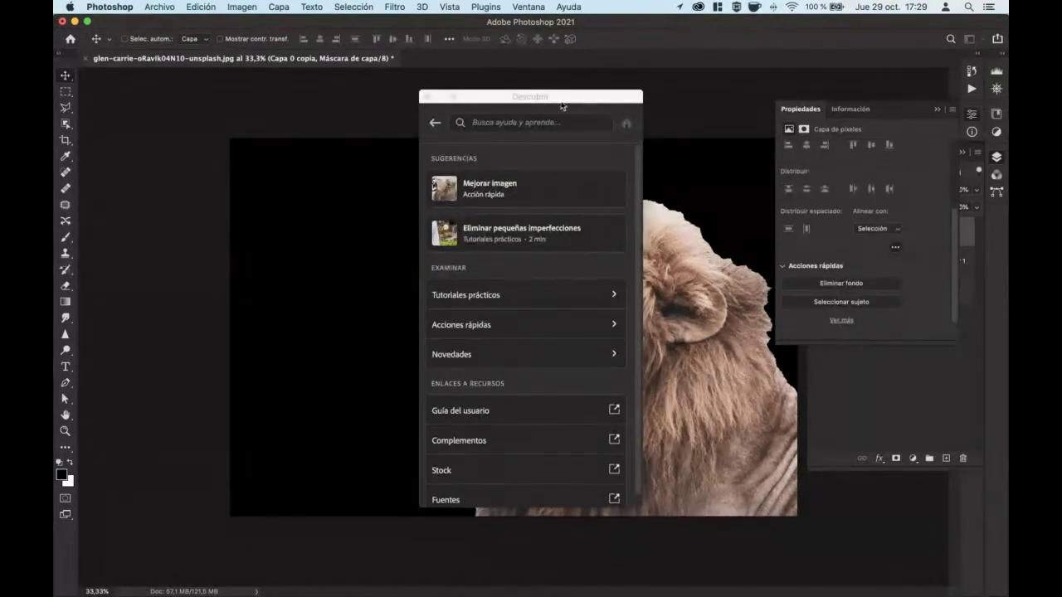
- Close the Descubrir panel, reselect the mask, and enter Seleccionar y aplicar máscara
drag(551, 101, 767, 102)
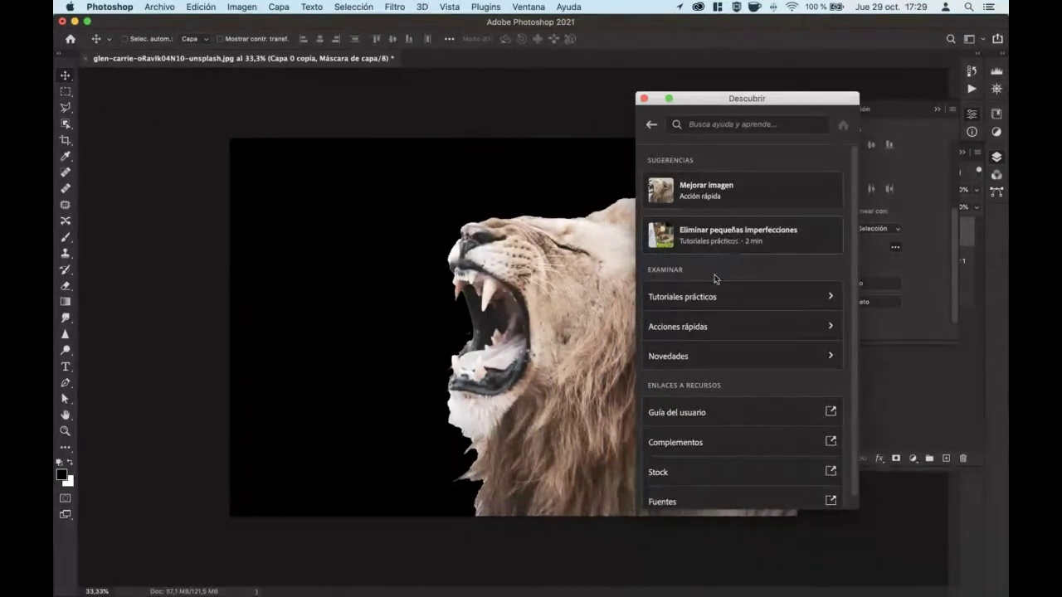
click(643, 98)
click(885, 234)
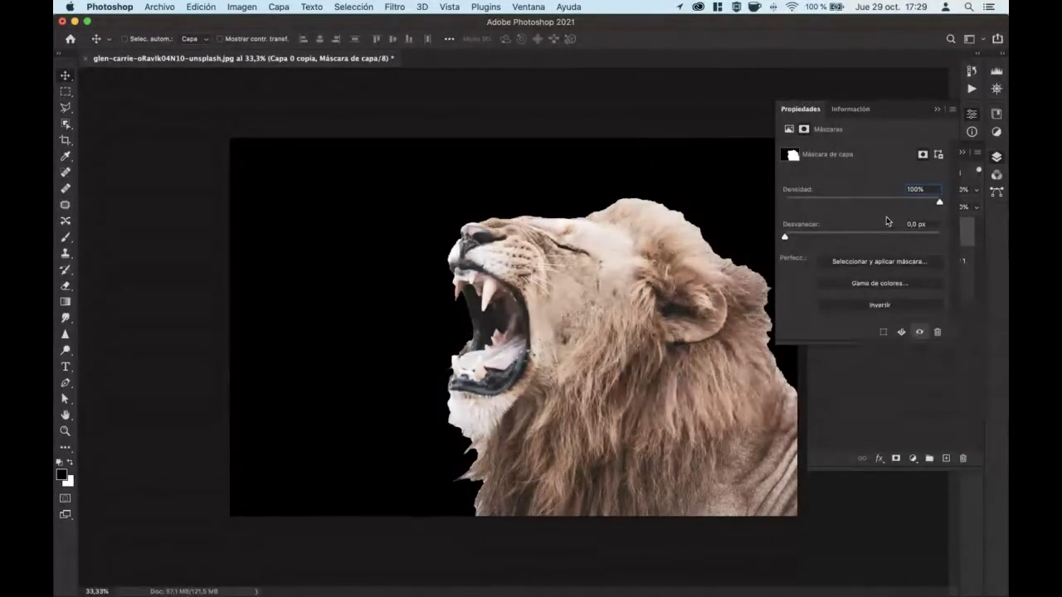
click(884, 264)
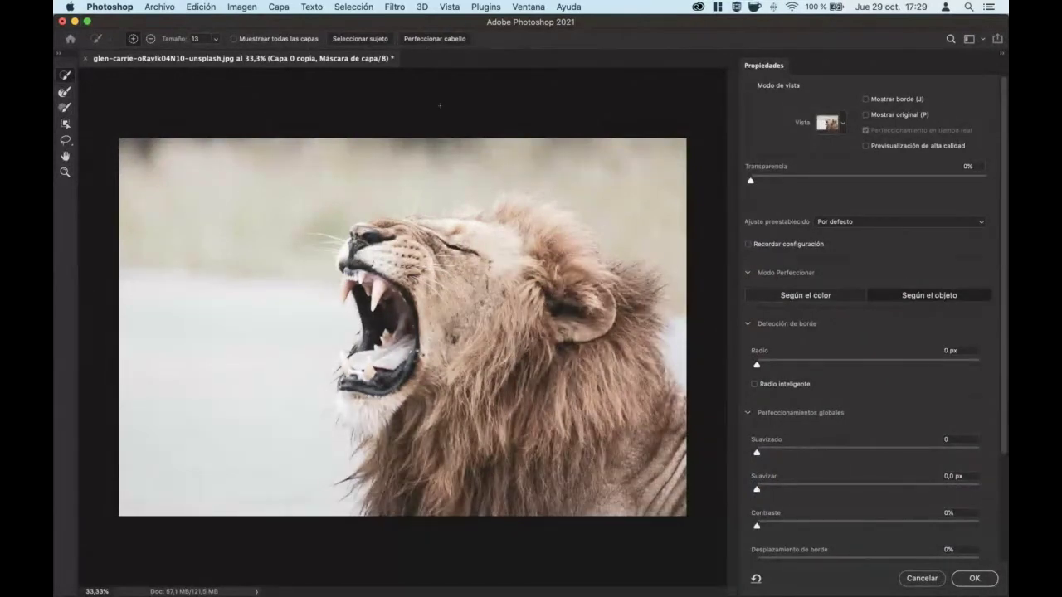
- Apply Perfeccionar cabello, preview in Blanco y negro, and output to a new masked layer
click(435, 39)
click(842, 123)
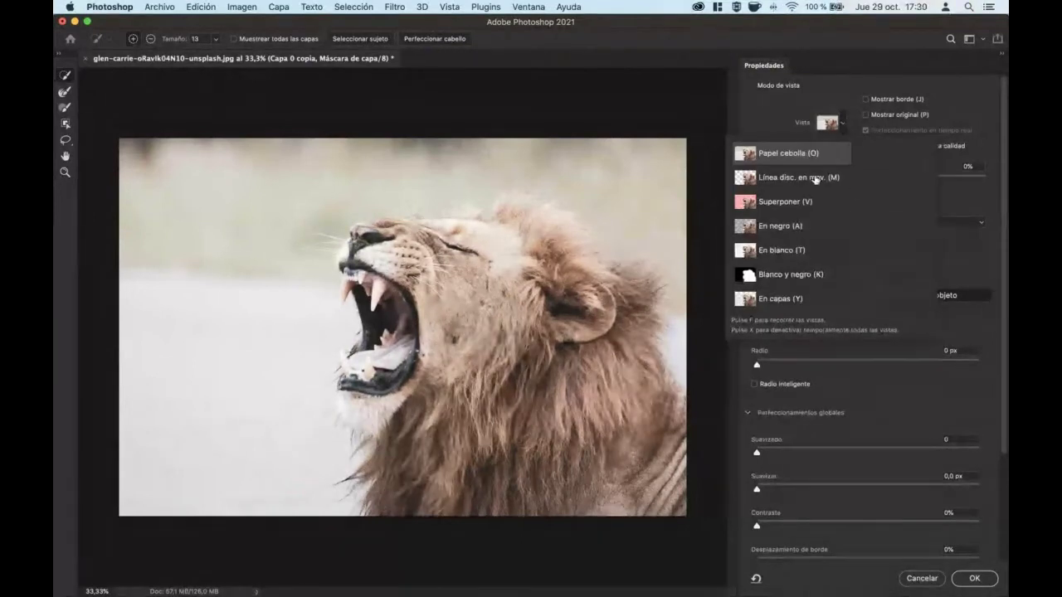
click(775, 278)
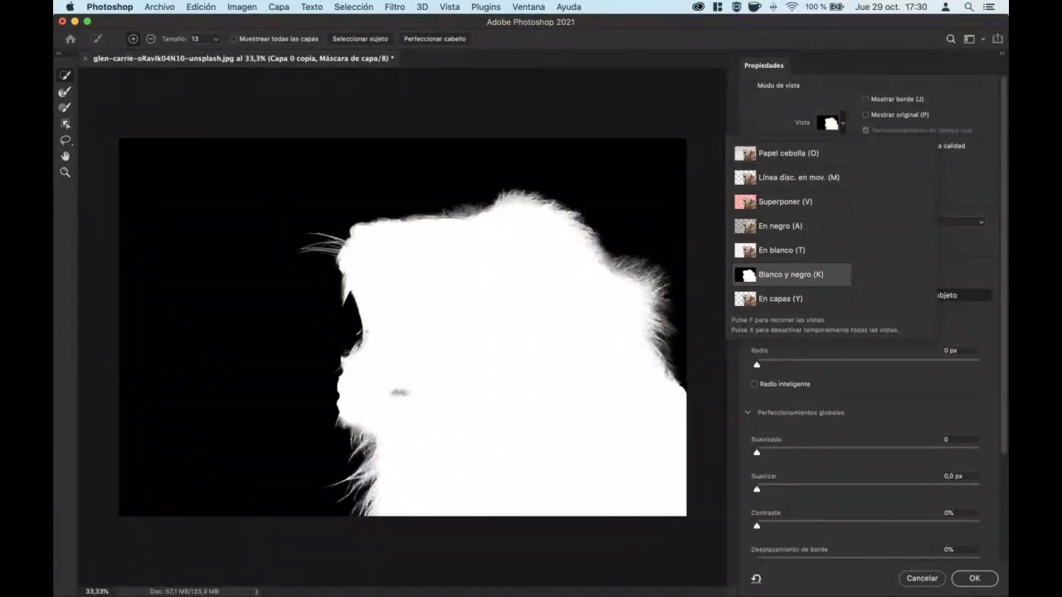
scroll(870, 476, down, 5)
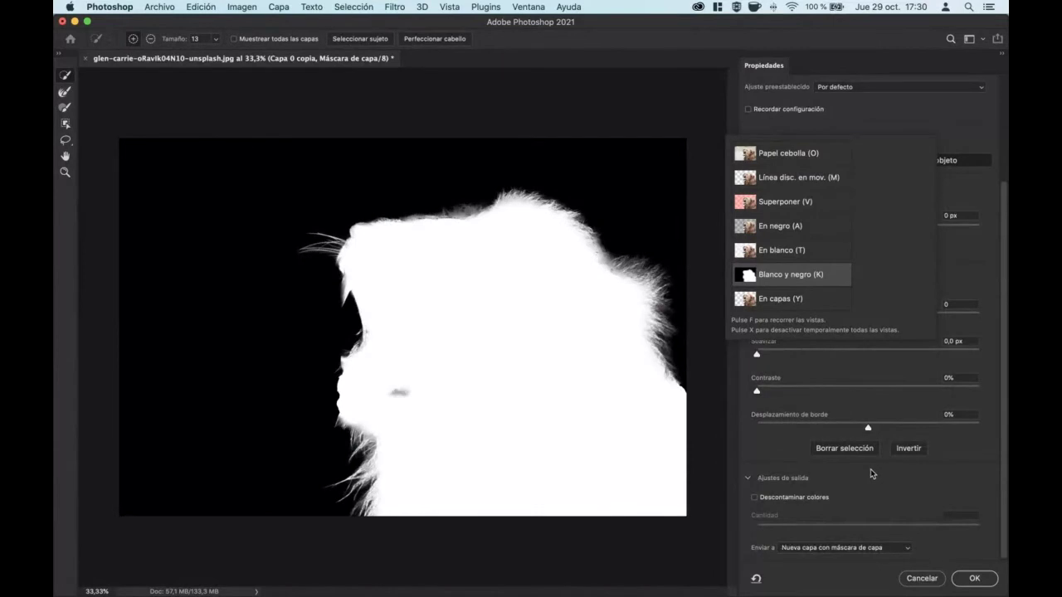
click(975, 579)
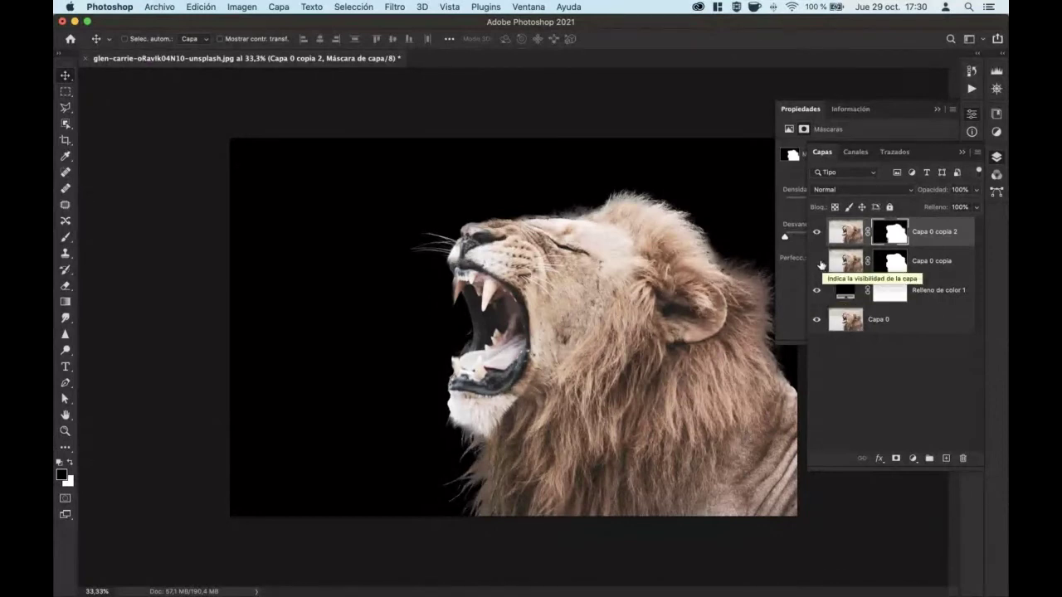
- Compare the refined Capa 0 copia 2 with Capa 0 copia, leaving Capa 0 copia hidden
click(816, 232)
click(816, 262)
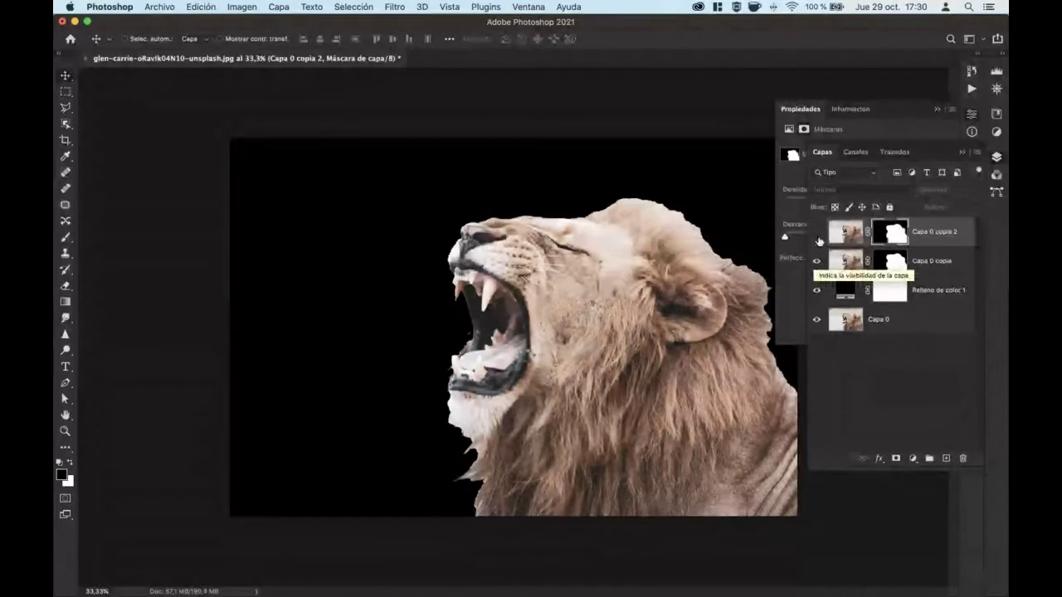
click(816, 232)
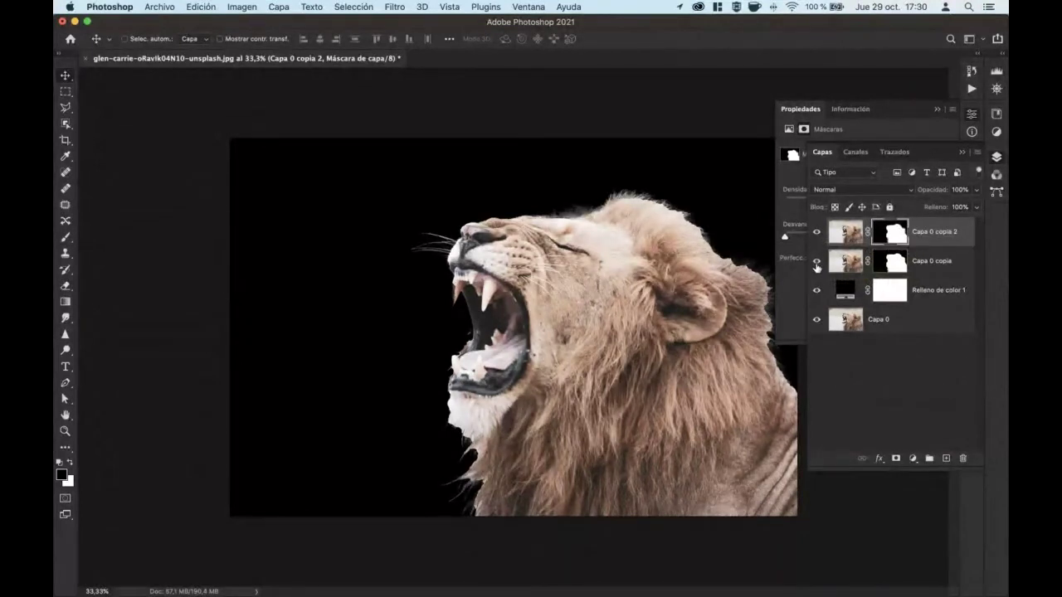
click(817, 262)
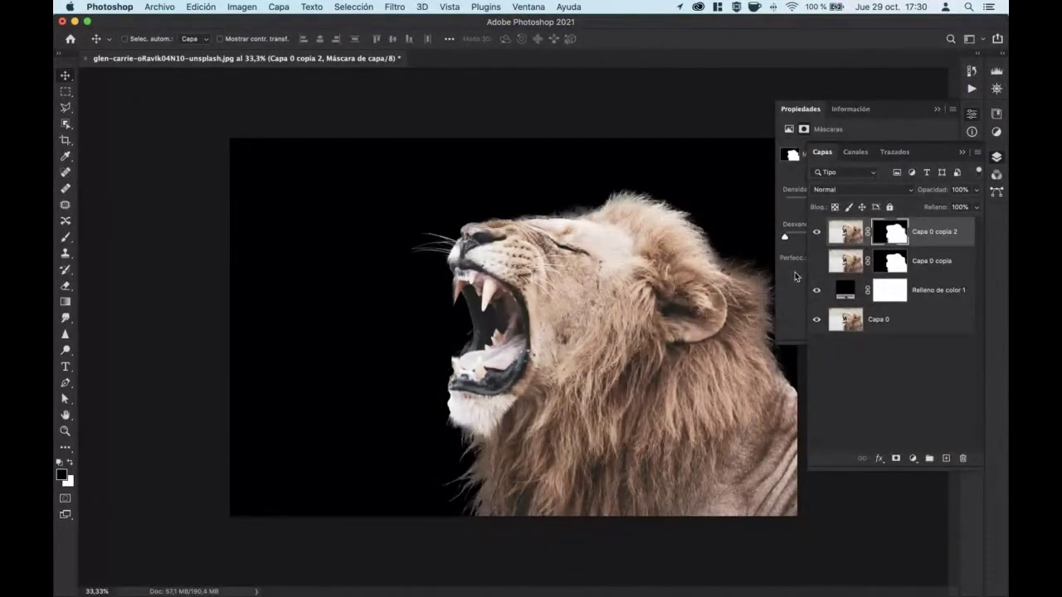
- Hide the original Capa 0 layer and check transparency, keeping the black fill Relleno de color 1 visible
click(816, 319)
click(817, 290)
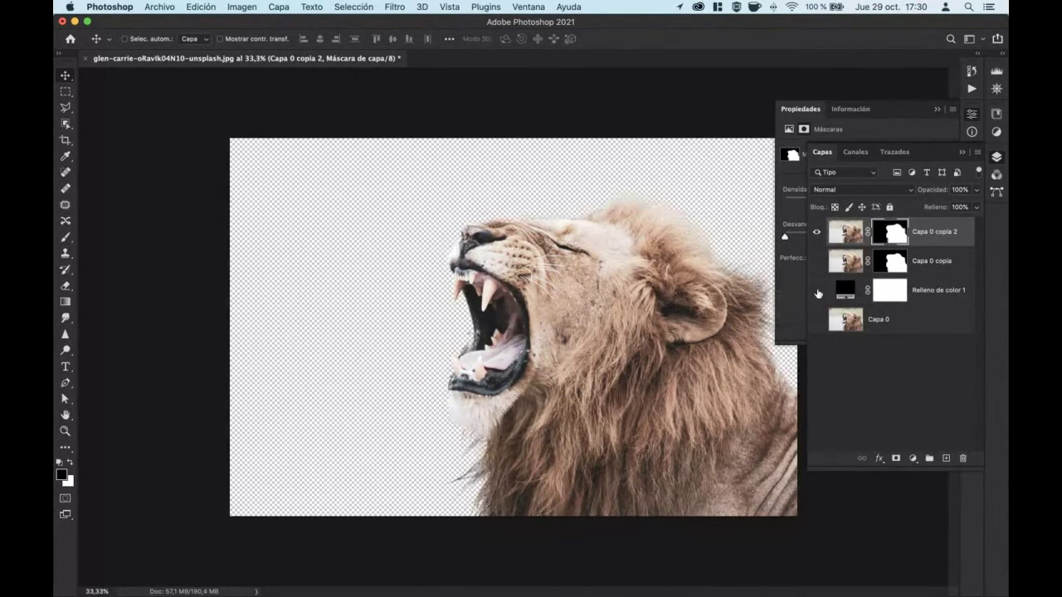
click(817, 291)
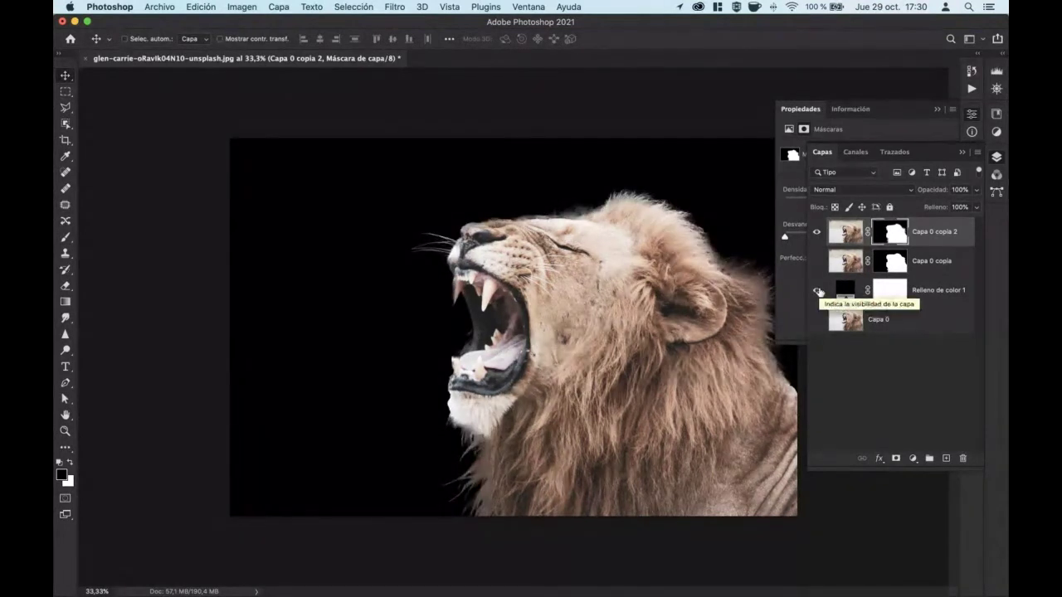
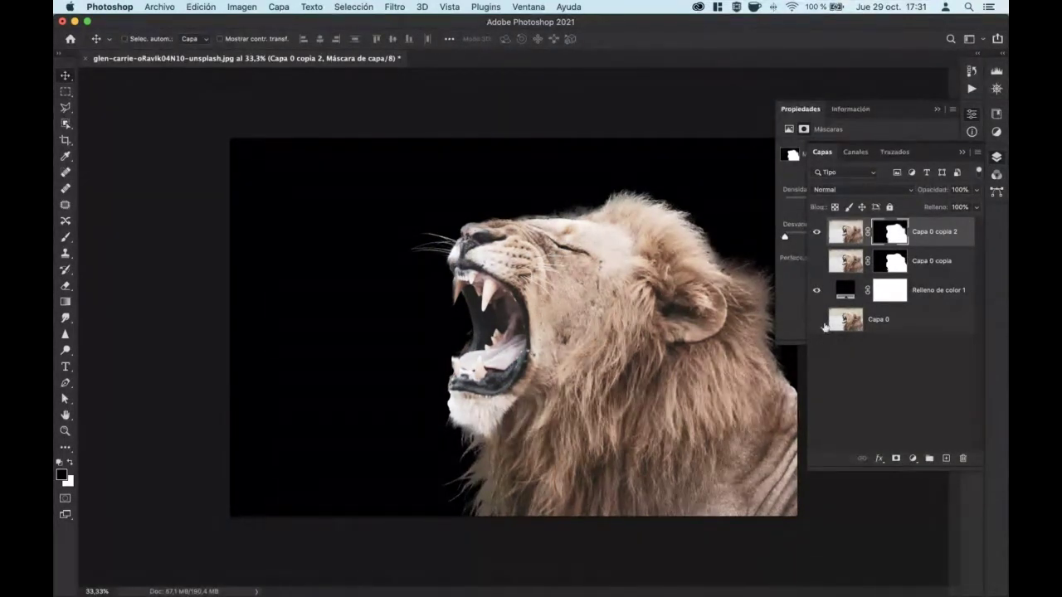
- Hide the lion cutout and black fill to show the original photo (Capa 0) for comparison
click(818, 320)
click(817, 233)
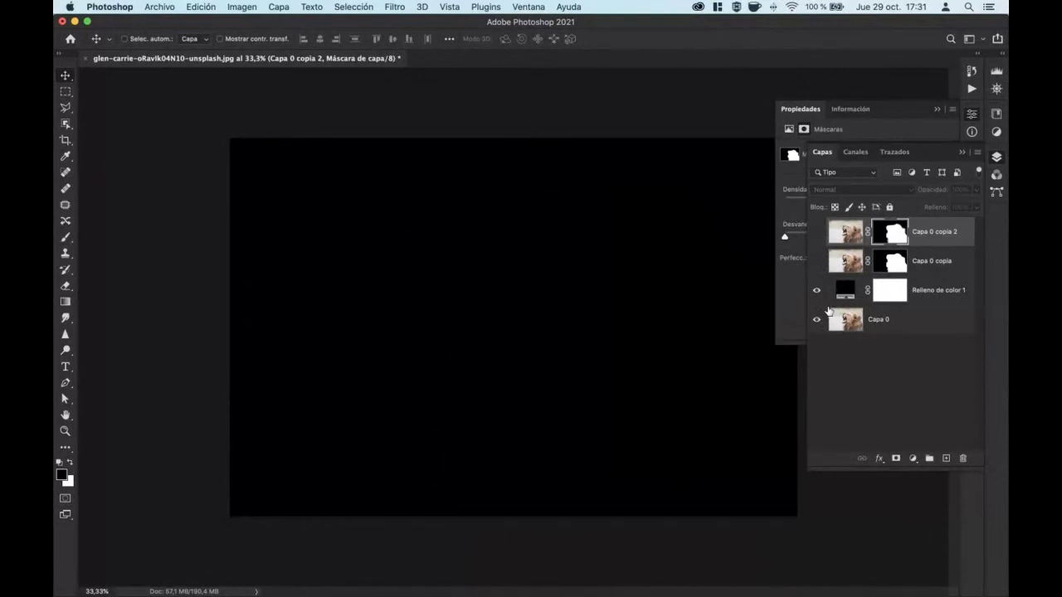
click(816, 289)
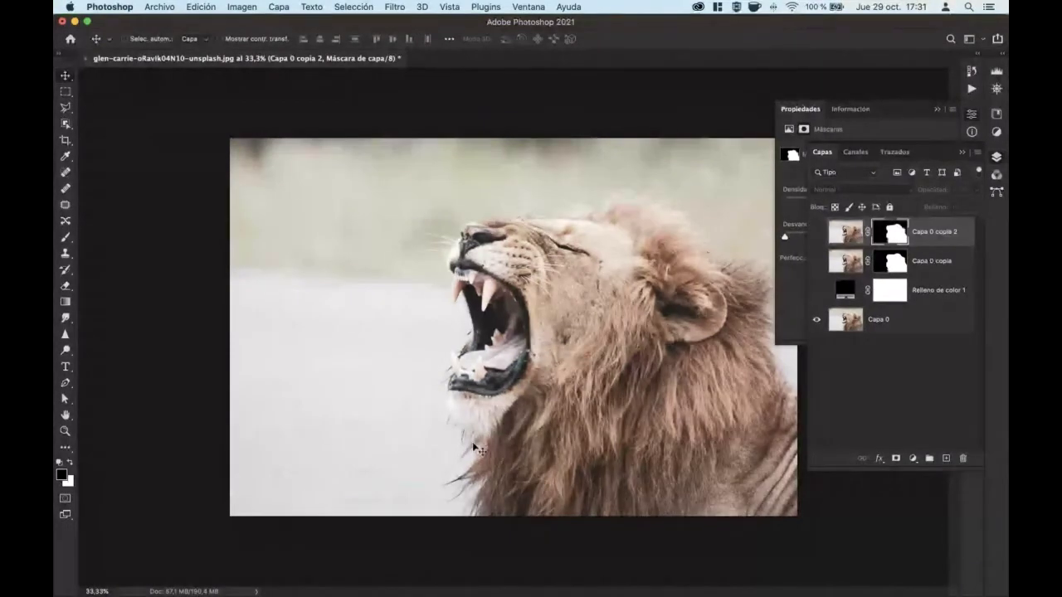
click(821, 233)
click(819, 235)
- Restore the lion cutout over the black fill, hide the original photo, and close the document
click(816, 319)
click(816, 235)
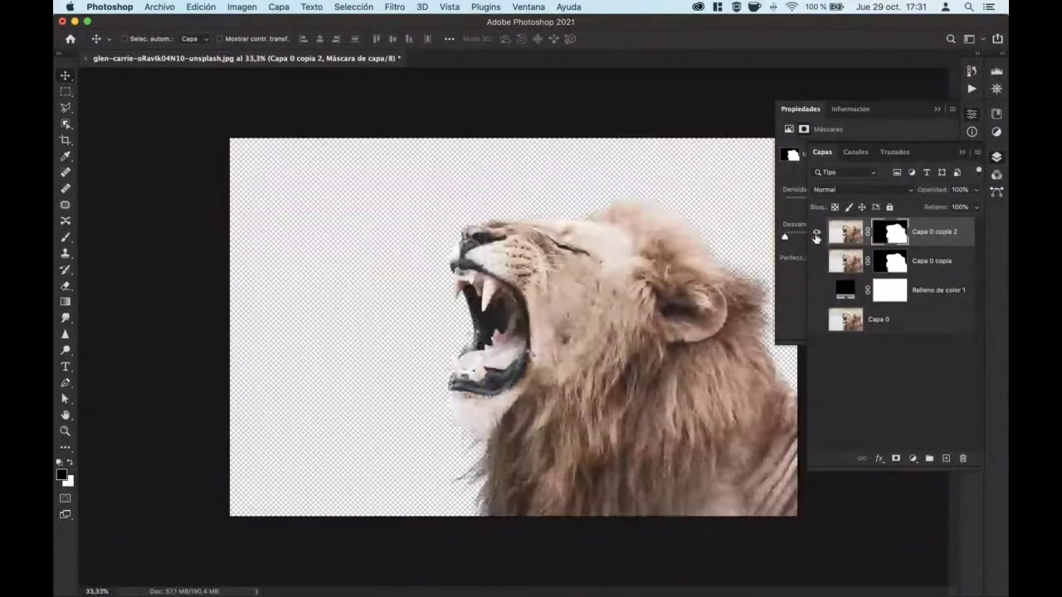
click(816, 292)
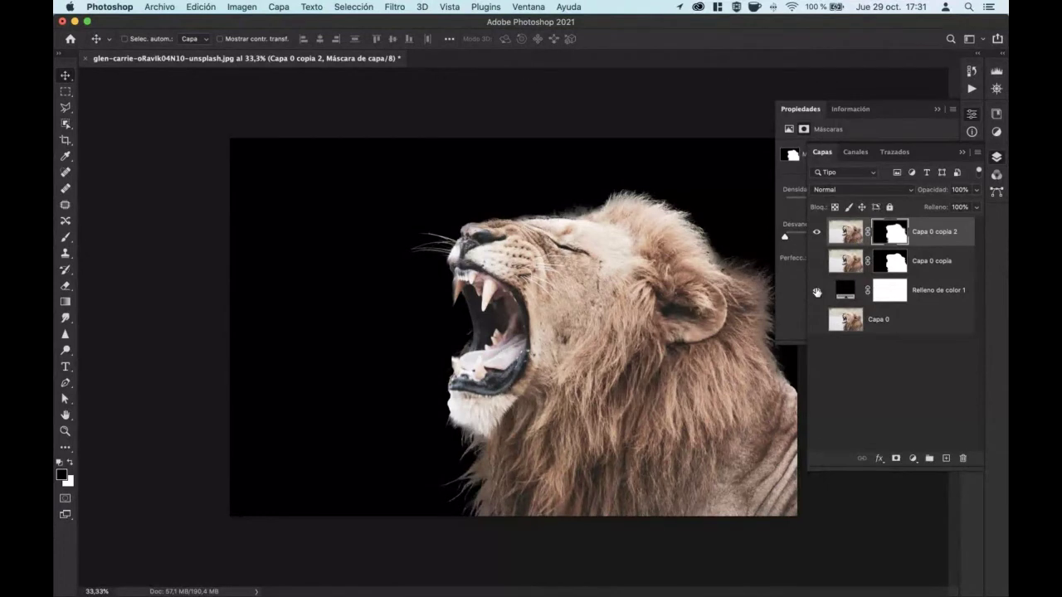
click(817, 292)
click(87, 60)
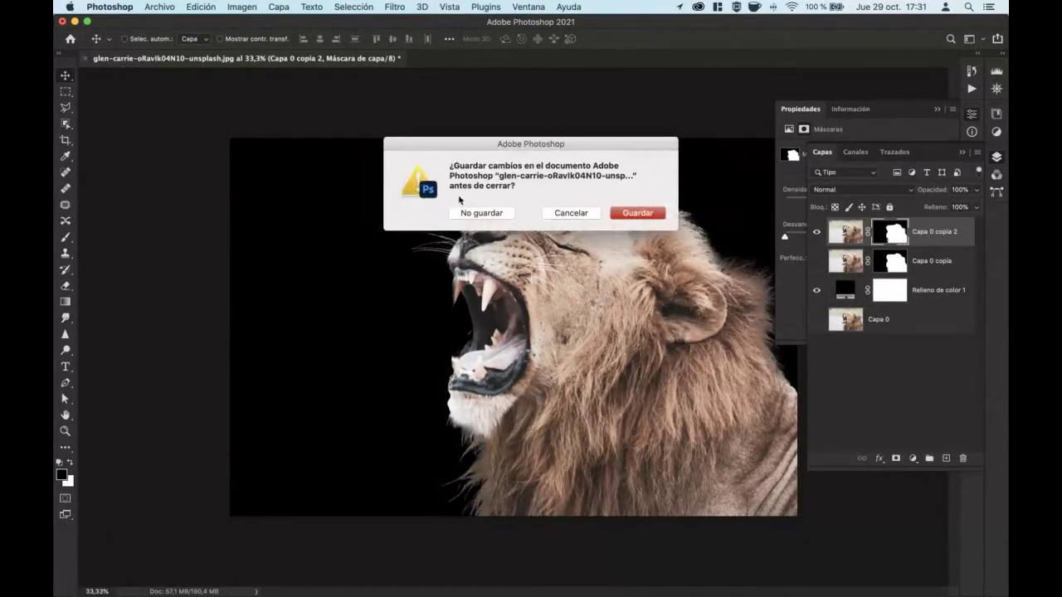
- Discard the lion changes and create a new letter-size (Carta) blank document
click(466, 214)
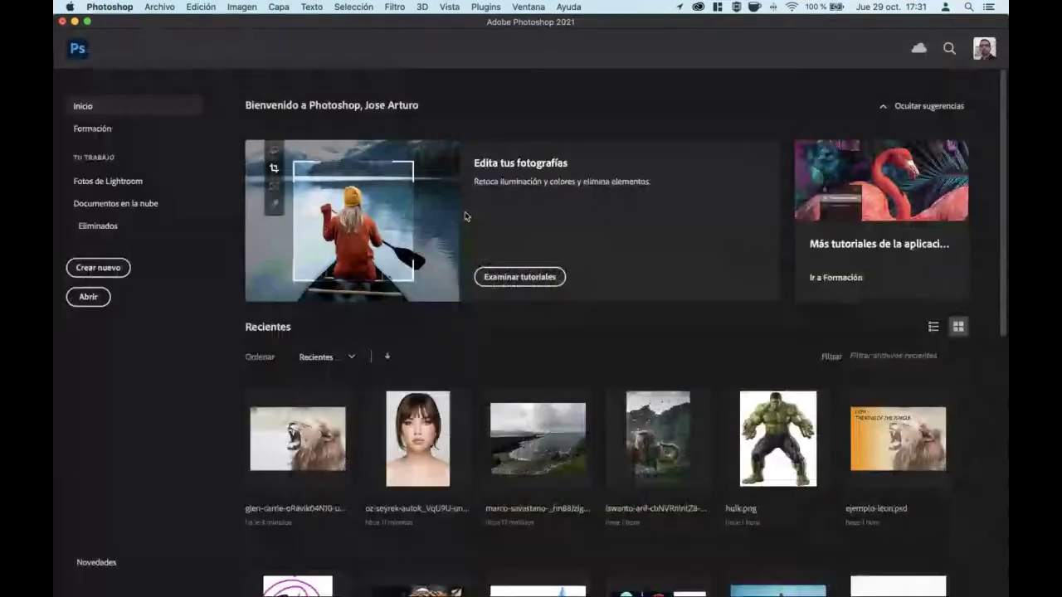
click(98, 268)
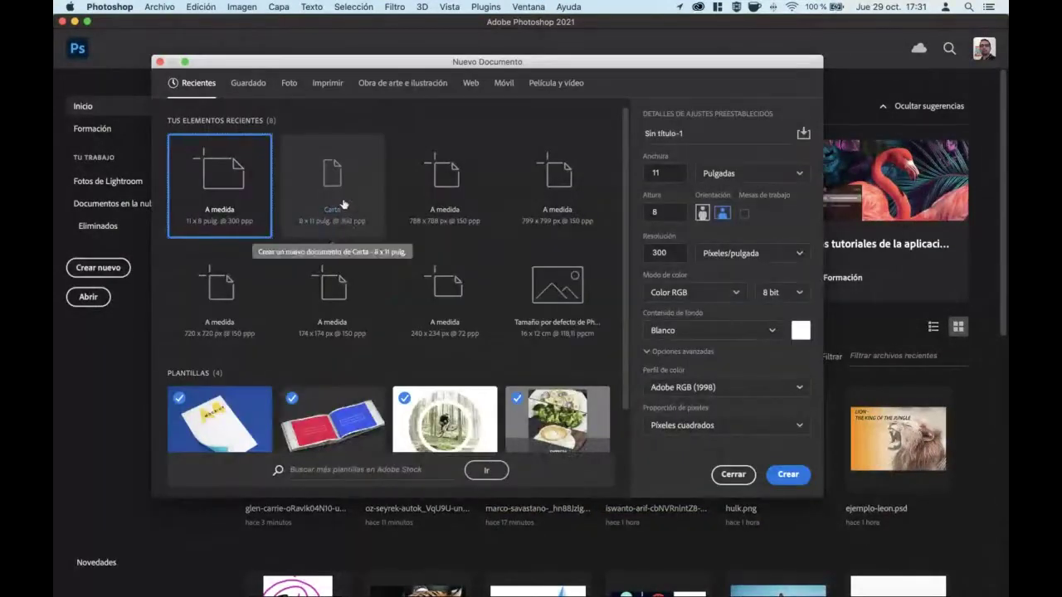
click(346, 230)
click(785, 474)
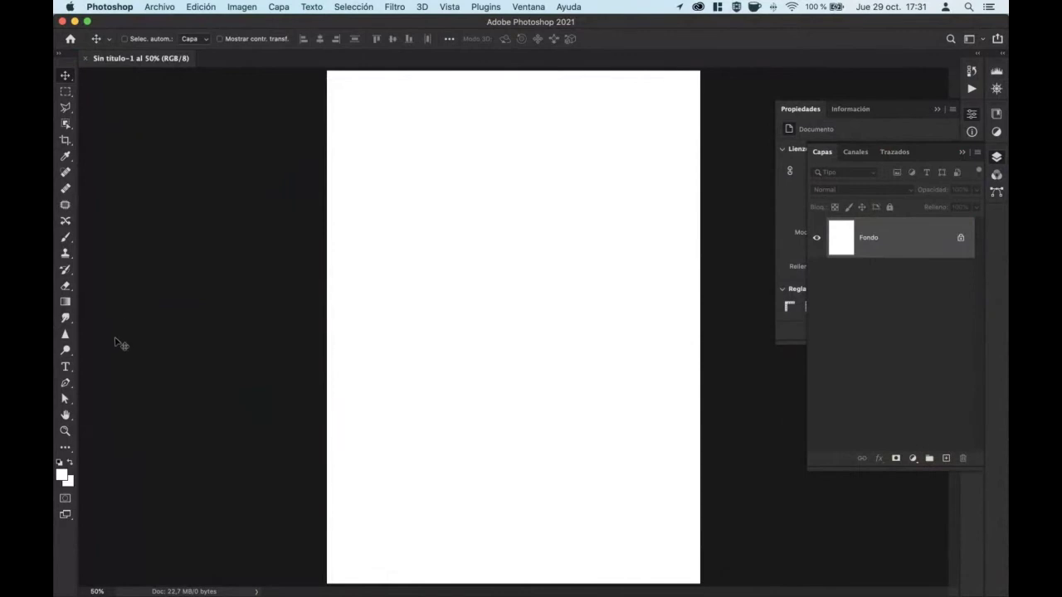
- Paint an orange zigzag on the page with the Brush tool
click(67, 238)
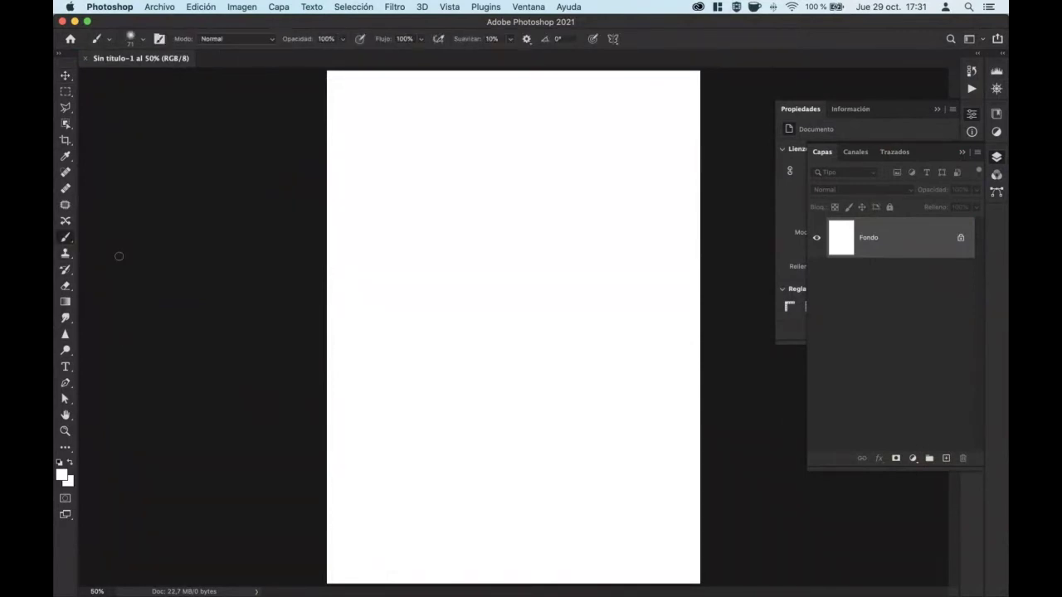
click(61, 475)
click(459, 160)
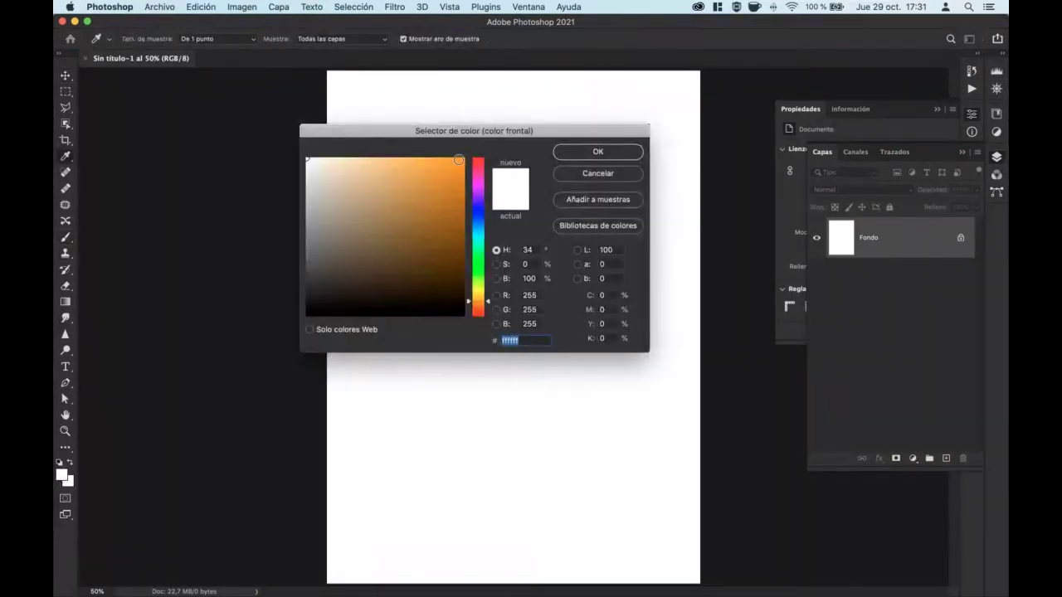
click(572, 157)
click(413, 180)
mouse_move(452, 179)
mouse_down()
mouse_move(591, 174)
mouse_move(442, 257)
mouse_move(580, 262)
mouse_move(466, 350)
mouse_up()
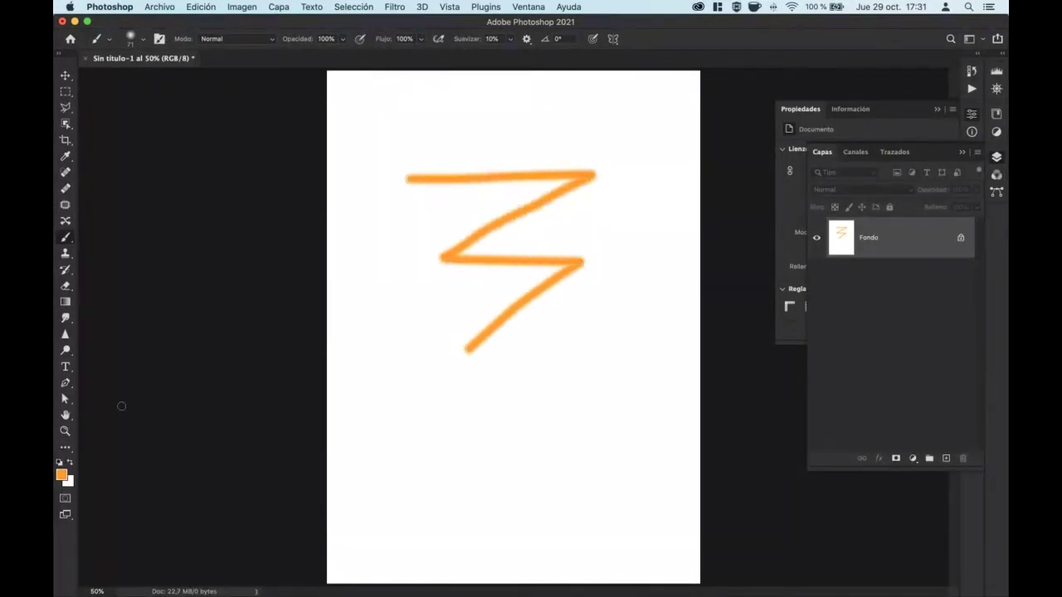
- Switch the foreground to red and paint red strokes over the orange zigzag
click(61, 476)
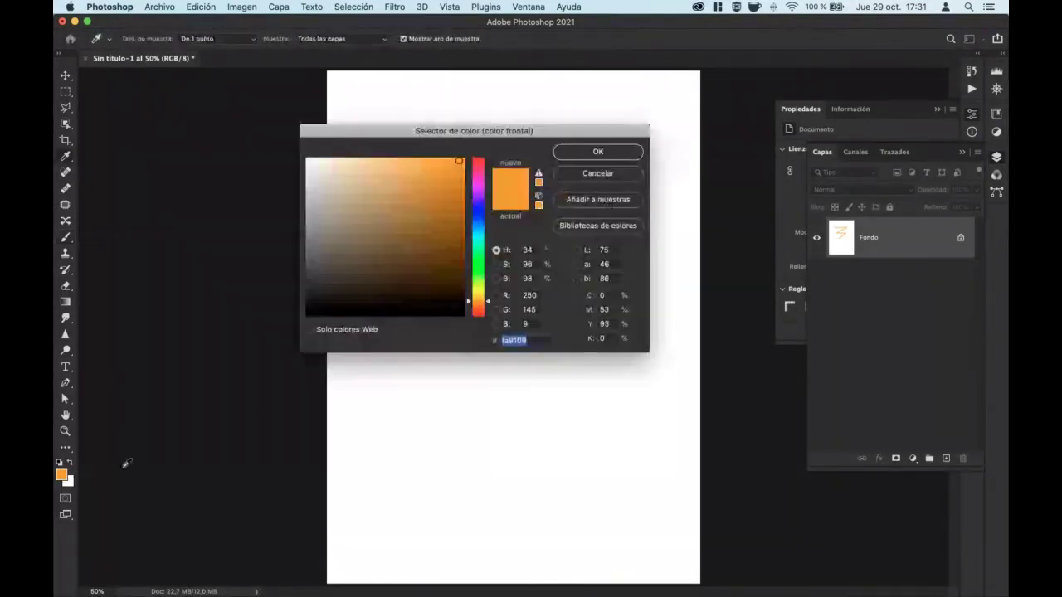
click(478, 165)
click(572, 157)
mouse_move(460, 162)
mouse_down()
mouse_move(543, 234)
mouse_move(412, 237)
mouse_move(464, 302)
mouse_move(591, 290)
mouse_move(500, 349)
mouse_move(496, 145)
mouse_up()
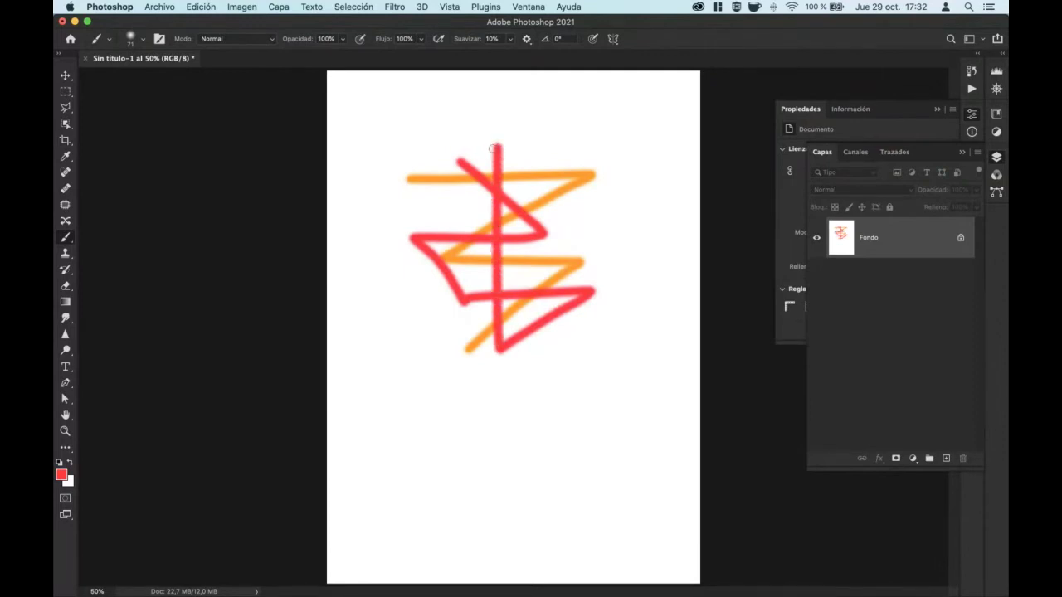
- Turn on Vista preliminar de motivo (pattern preview), dismissing the alert
click(450, 7)
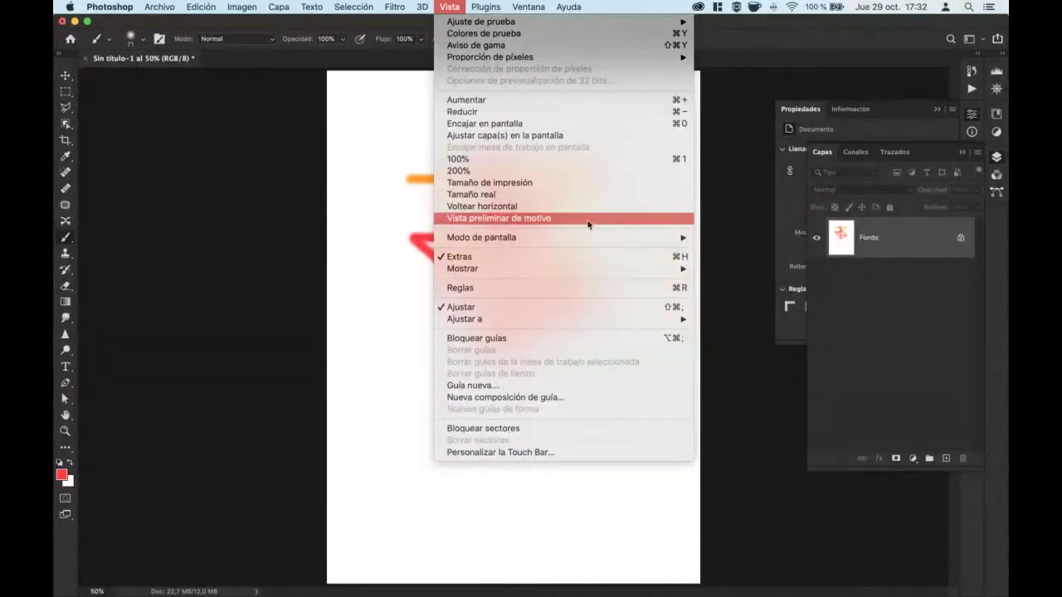
click(588, 220)
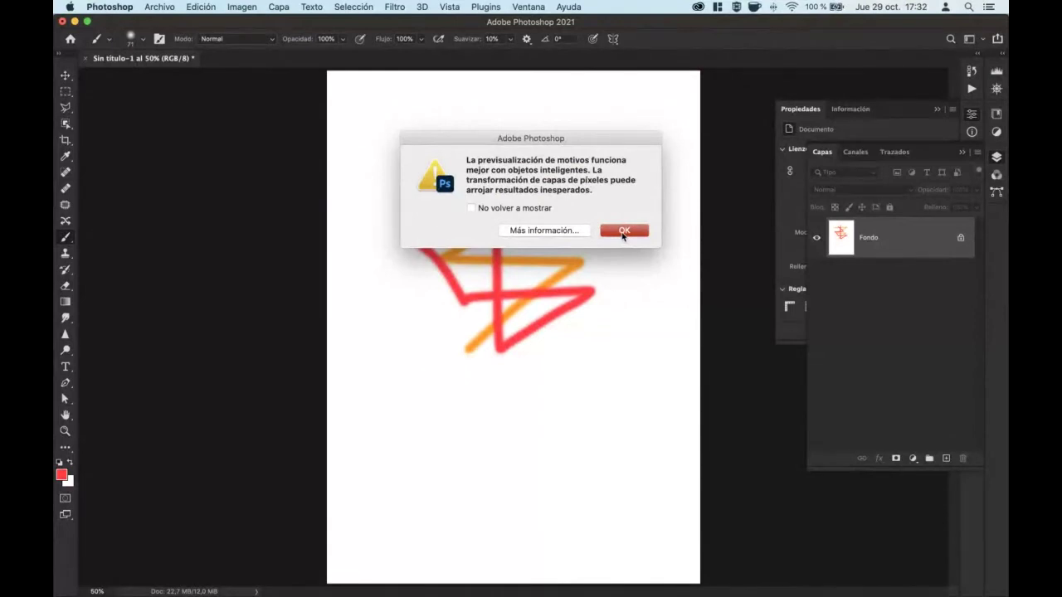
click(623, 232)
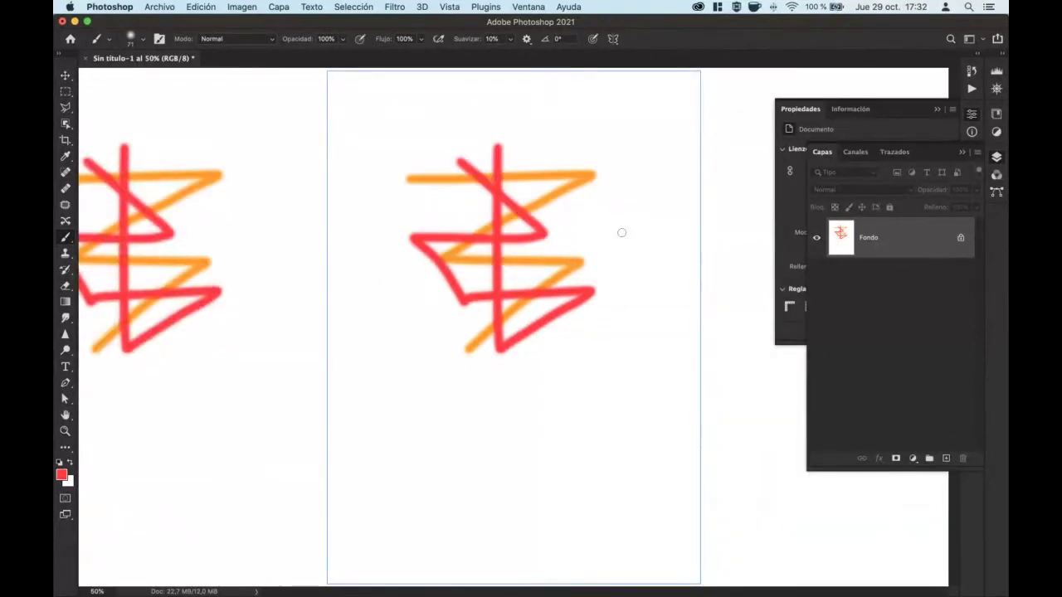
- Zoom out to see the orange-and-red doodle repeated across many tiles
alt+super+click(540, 292)
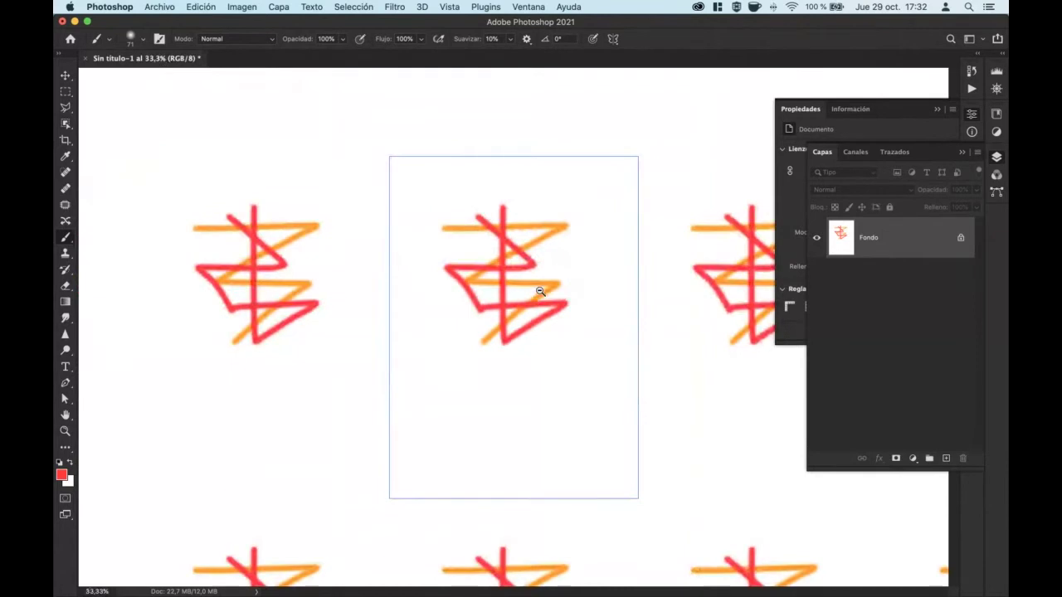
alt+super+click(540, 291)
alt+super+click(540, 293)
alt+super+click(539, 294)
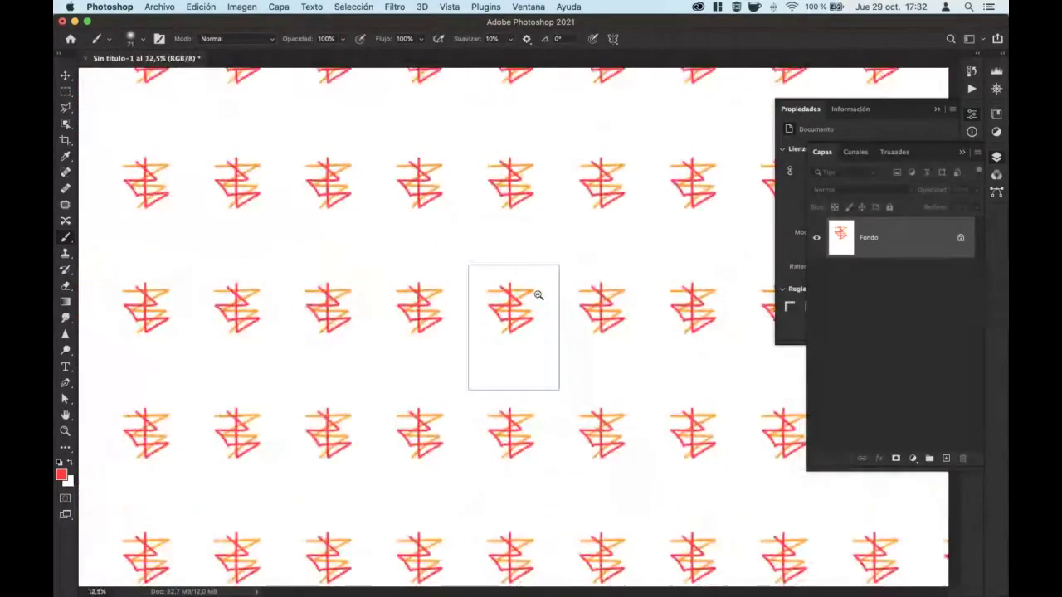
alt+super+click(538, 295)
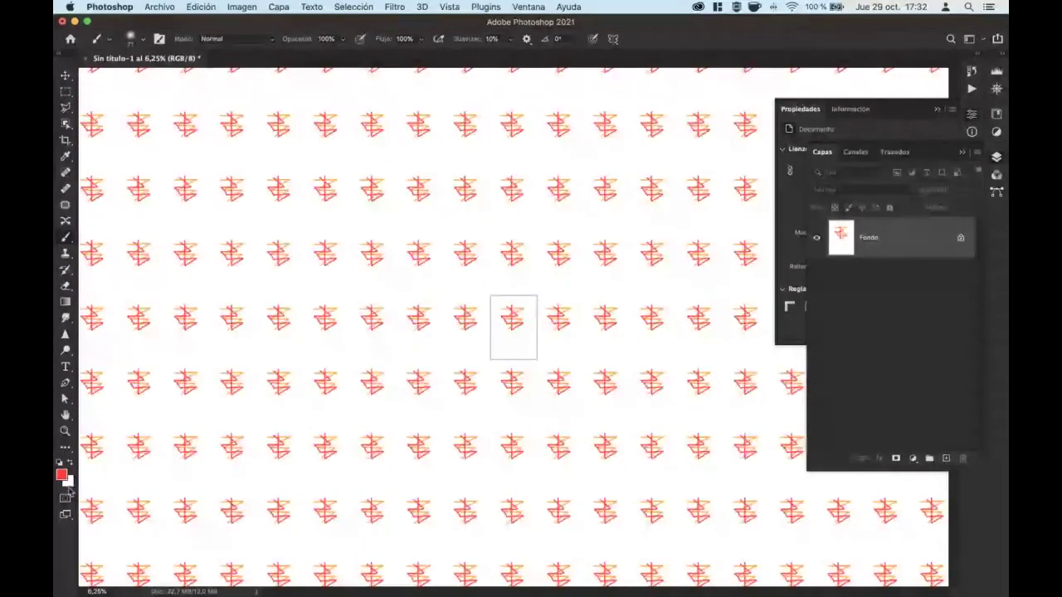
click(61, 475)
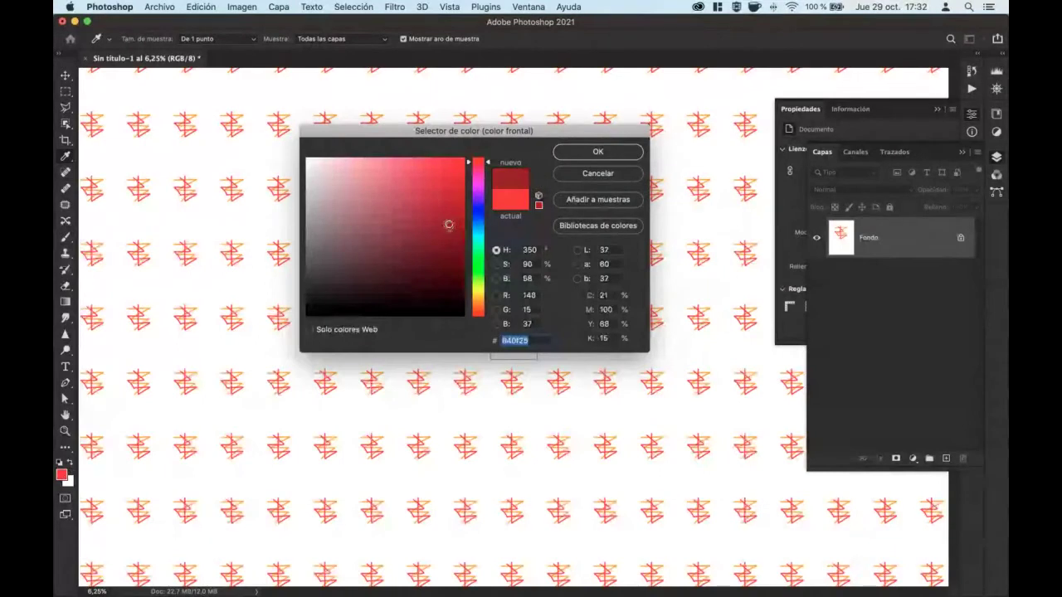
- Pick blue and paint looping blue strokes through the motif so they repeat in every tile
click(477, 230)
drag(477, 230, 478, 222)
click(591, 152)
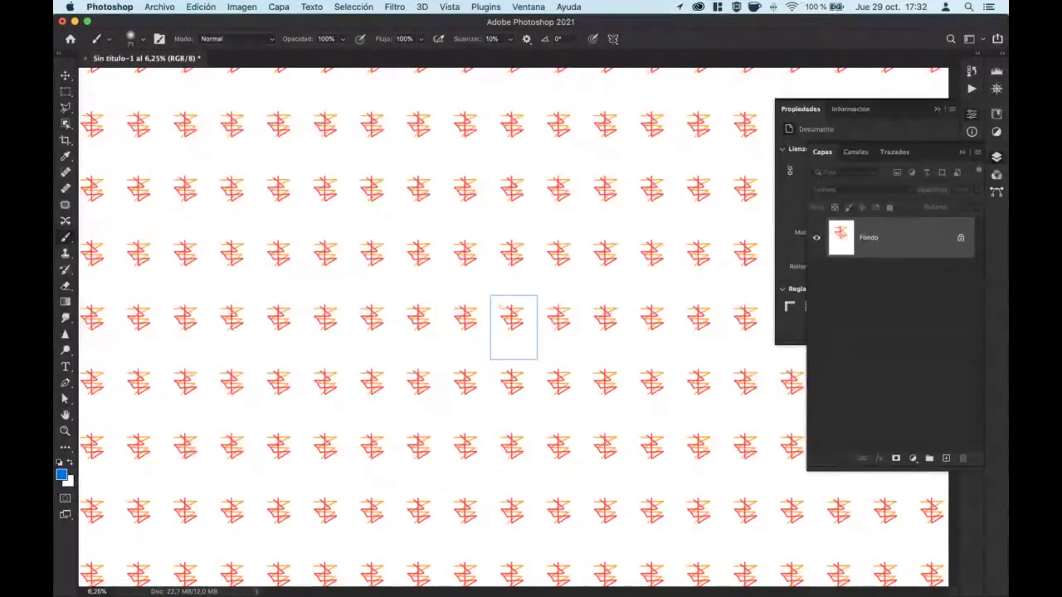
mouse_move(499, 305)
mouse_down()
mouse_move(525, 306)
mouse_move(491, 312)
mouse_move(514, 329)
mouse_move(494, 332)
mouse_move(503, 347)
mouse_move(522, 355)
mouse_move(531, 342)
mouse_move(511, 336)
mouse_move(503, 305)
mouse_up()
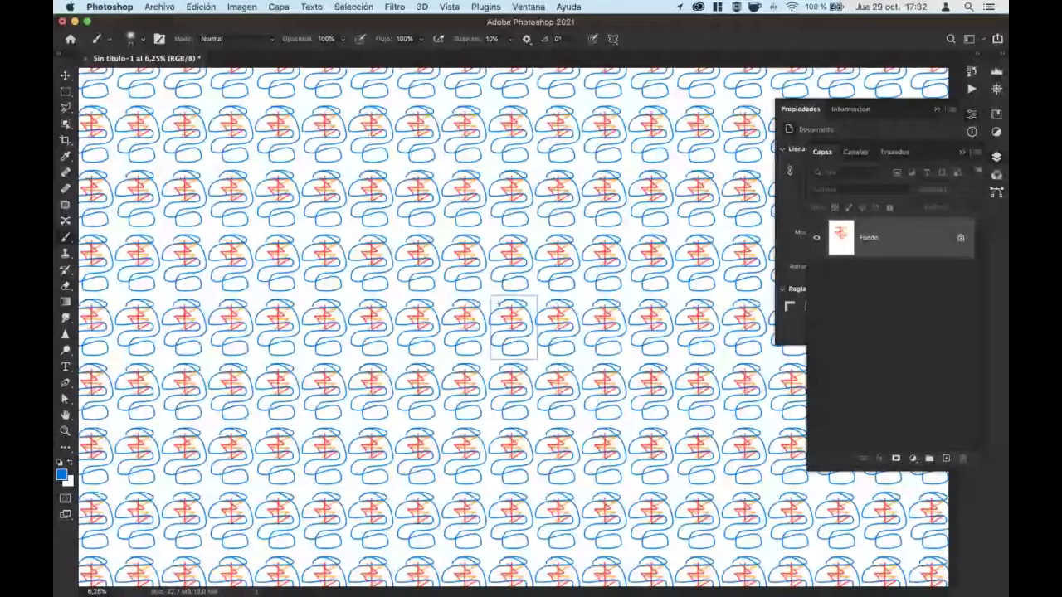
drag(504, 305, 509, 357)
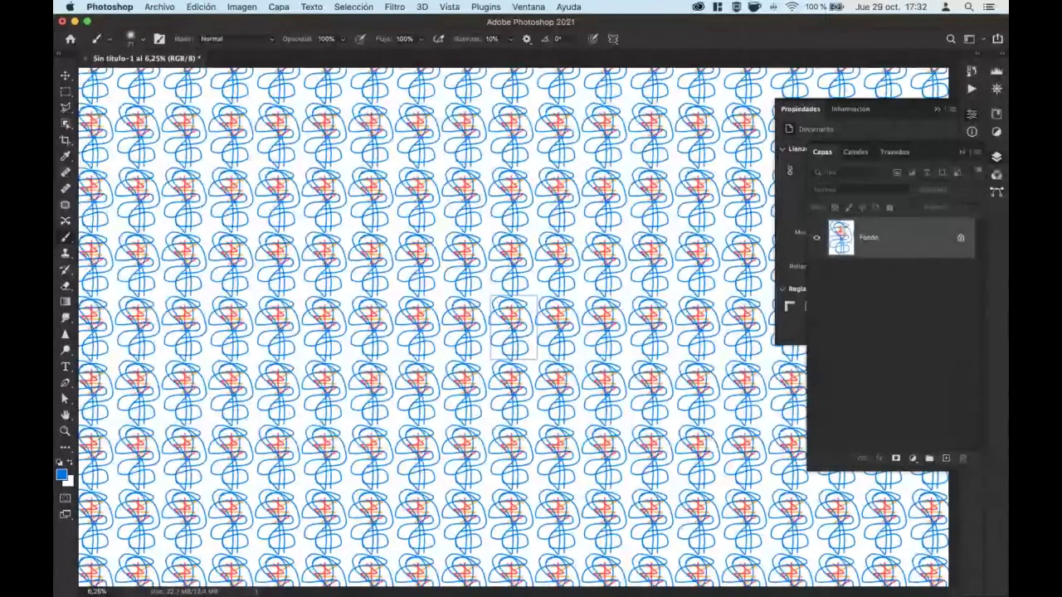
drag(502, 315, 519, 344)
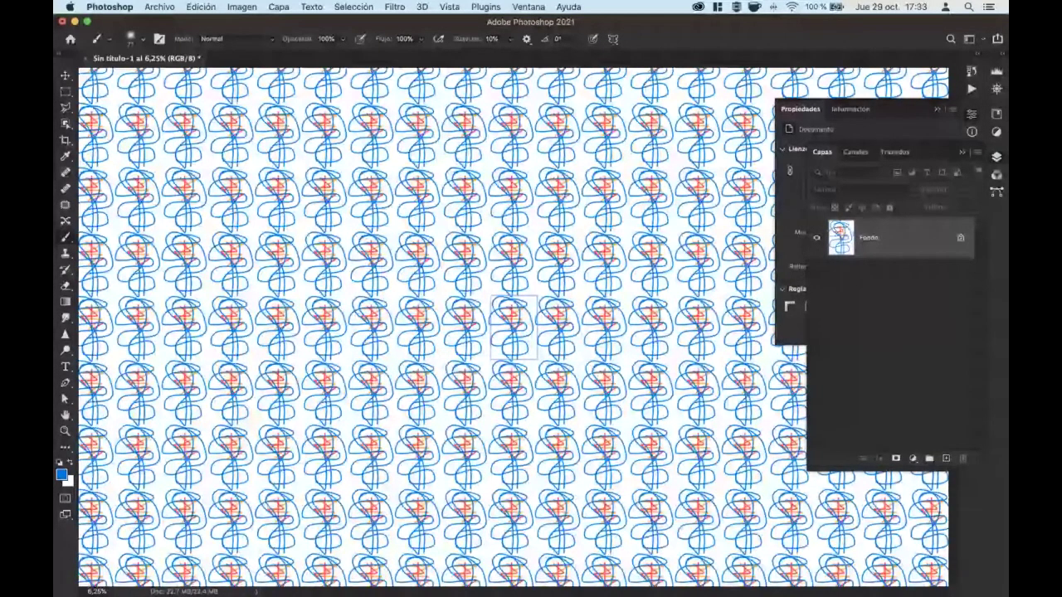
- Toggle pattern preview off and back on, dismissing the warning
click(451, 7)
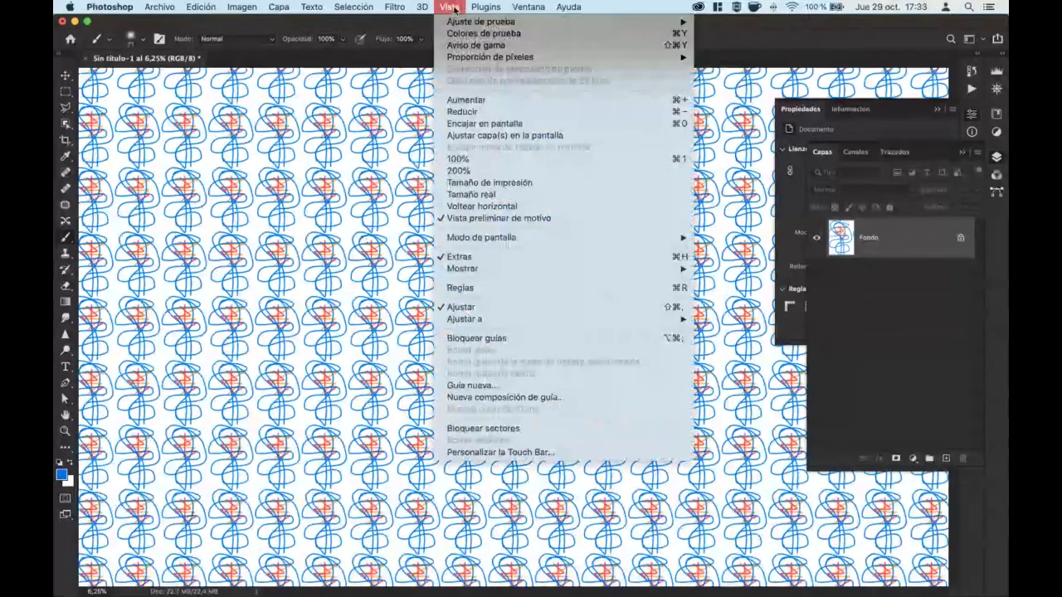
click(516, 219)
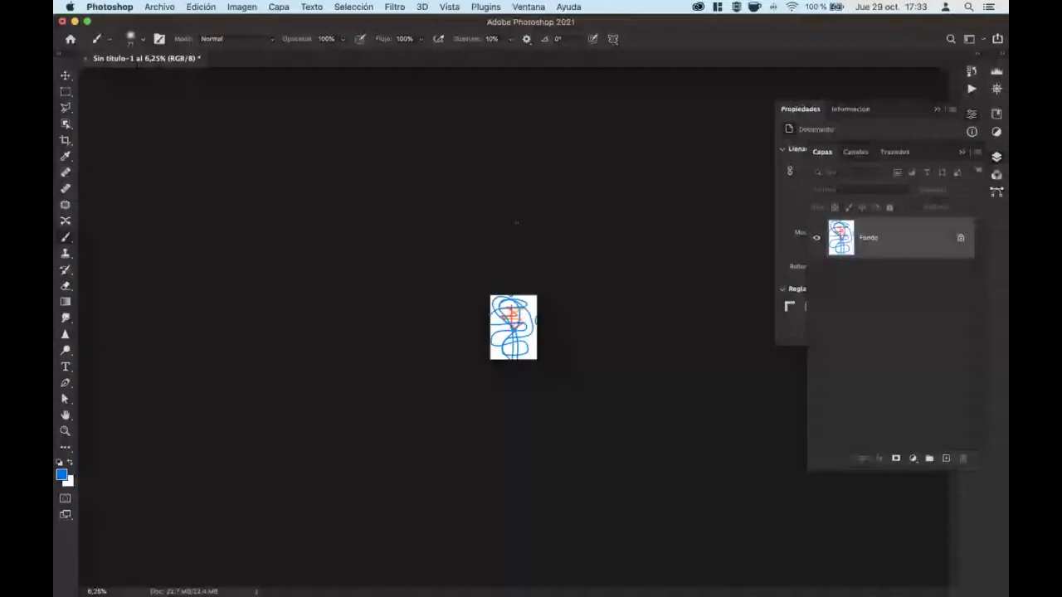
click(450, 6)
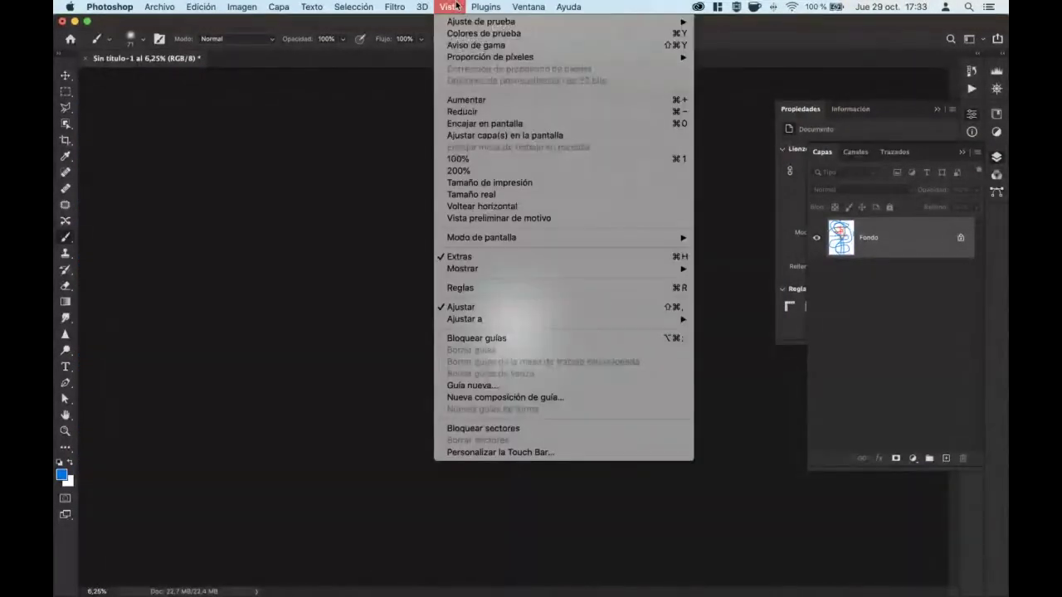
click(479, 220)
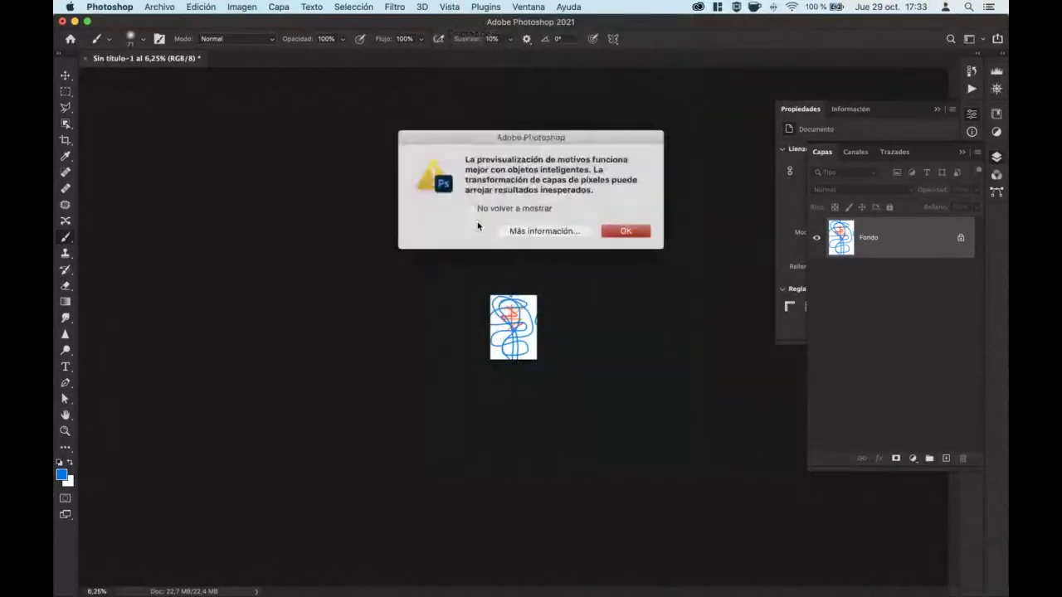
click(620, 229)
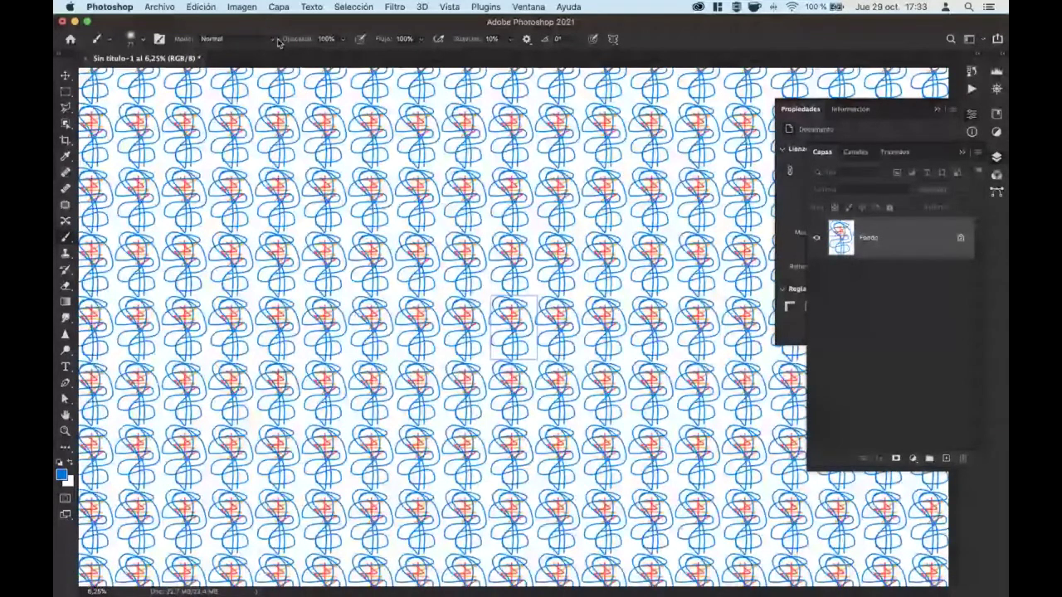
- Save the document as patrones.psd and hide the Photoshop window
key(super+s)
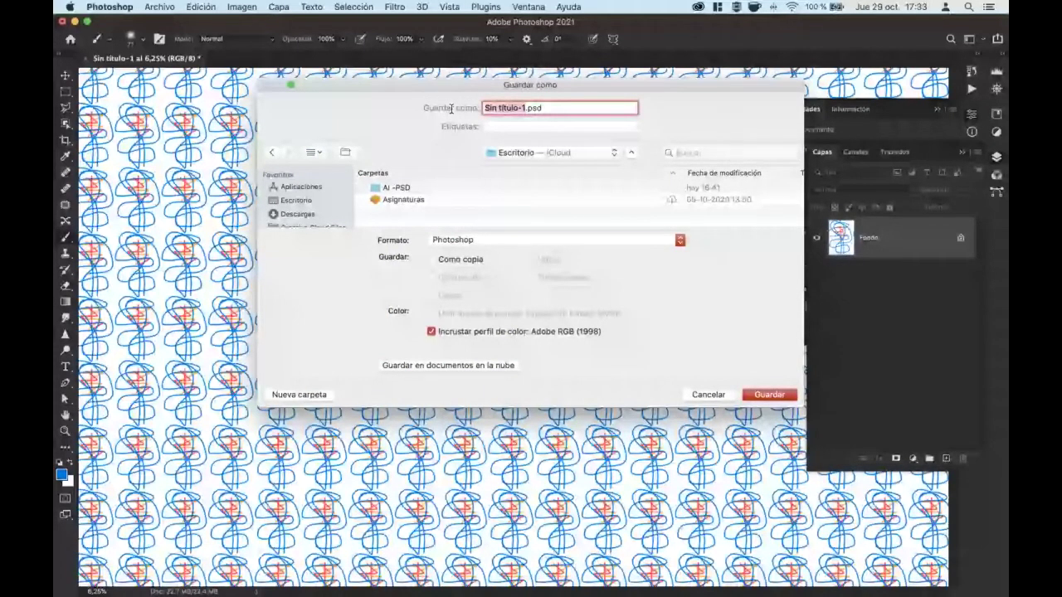
text(patrones)
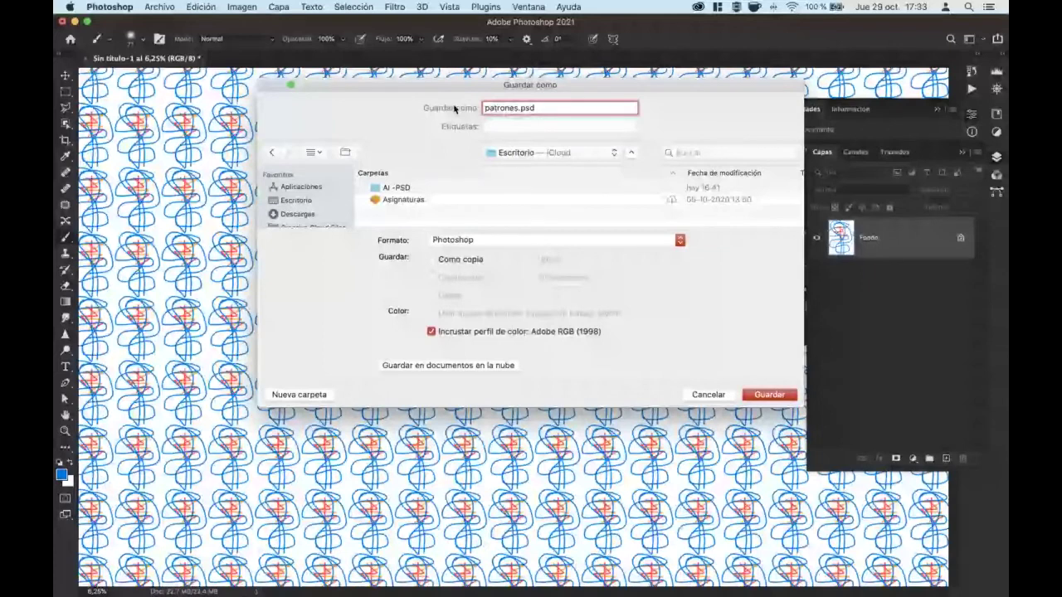
key(Return)
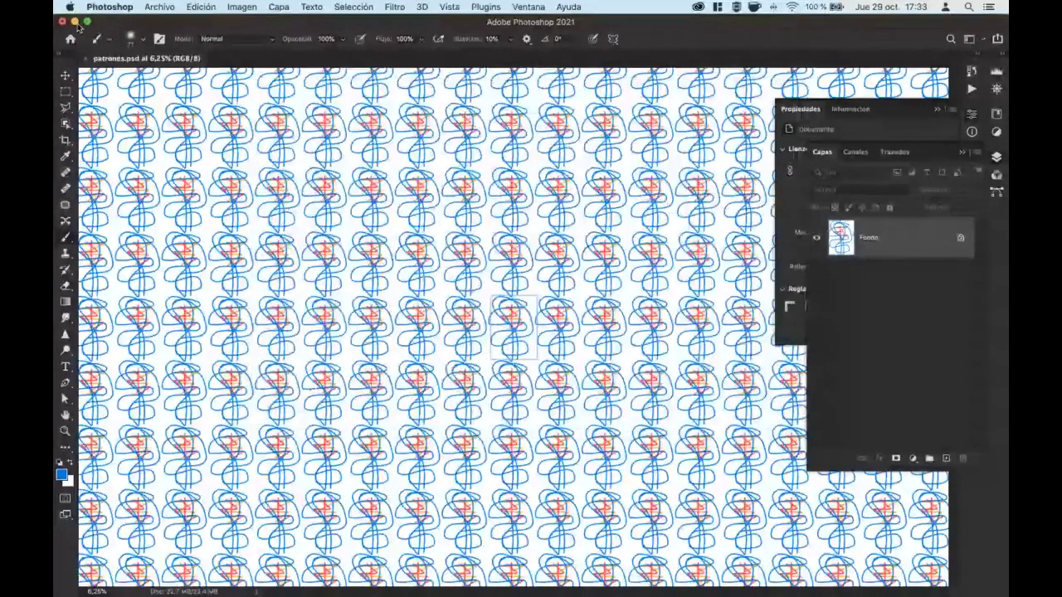
click(75, 22)
- Preview patrones.psd on the desktop with Quick Look, then launch Adobe Illustrator 2021
click(74, 23)
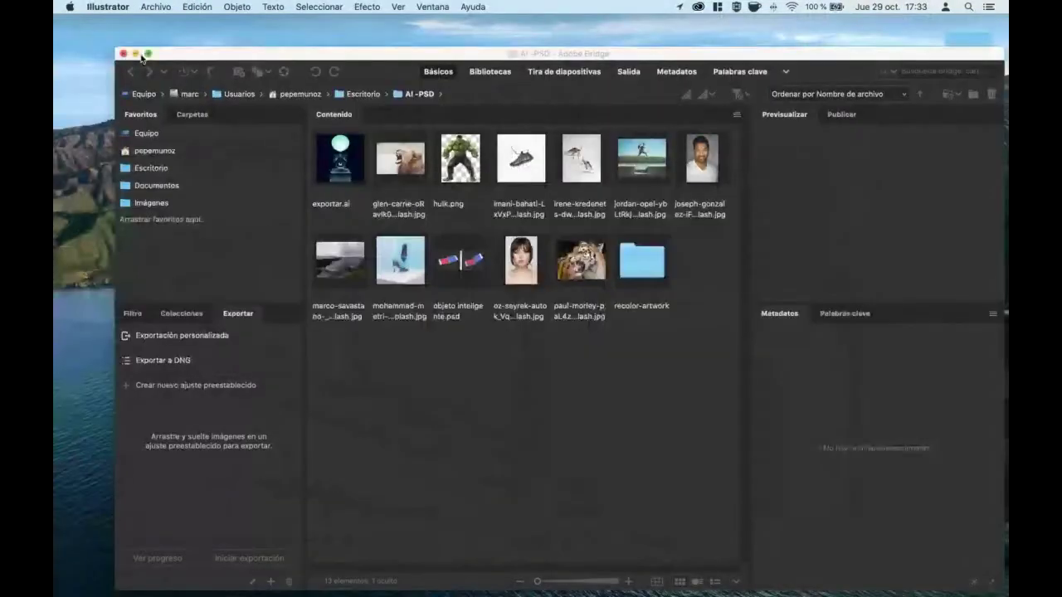
click(136, 53)
click(969, 214)
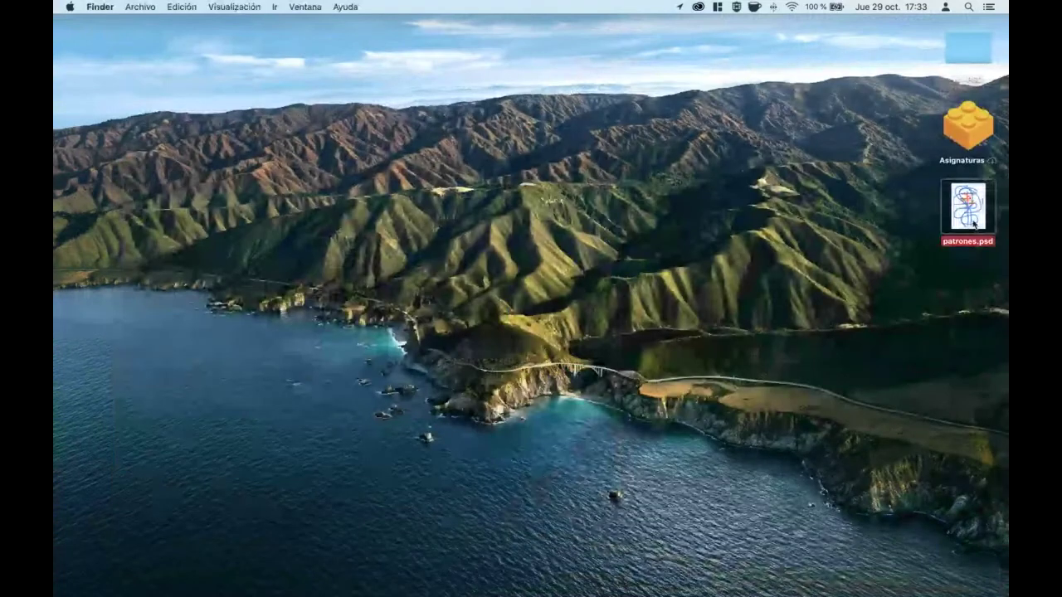
key(space)
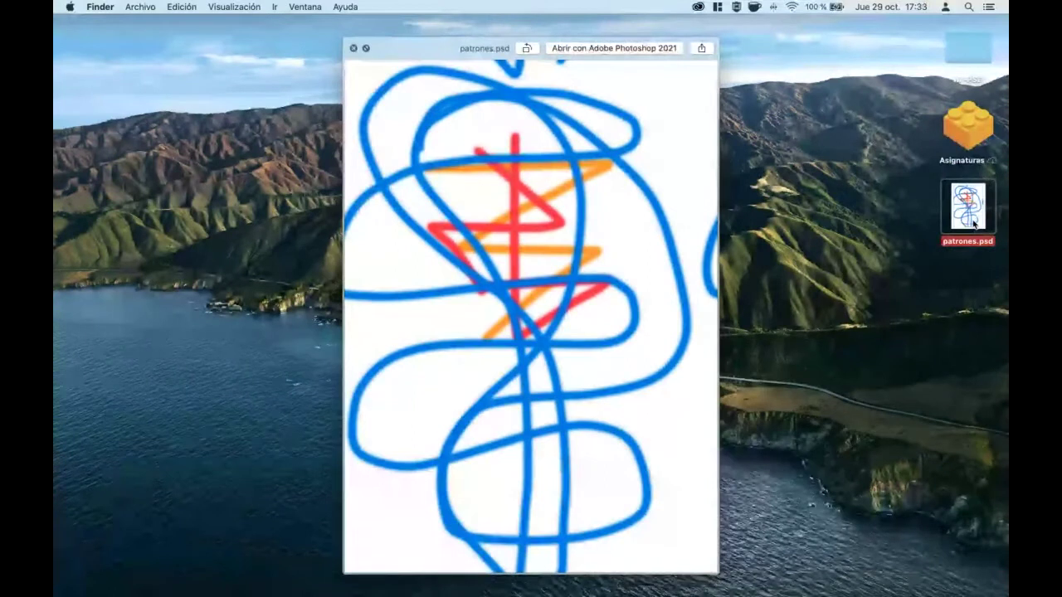
click(756, 440)
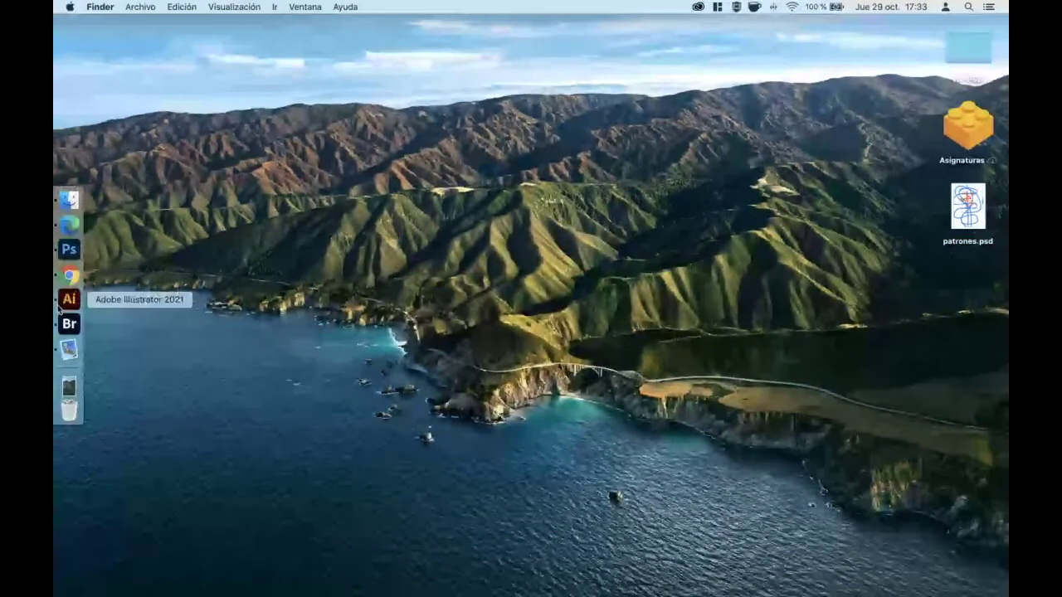
click(69, 298)
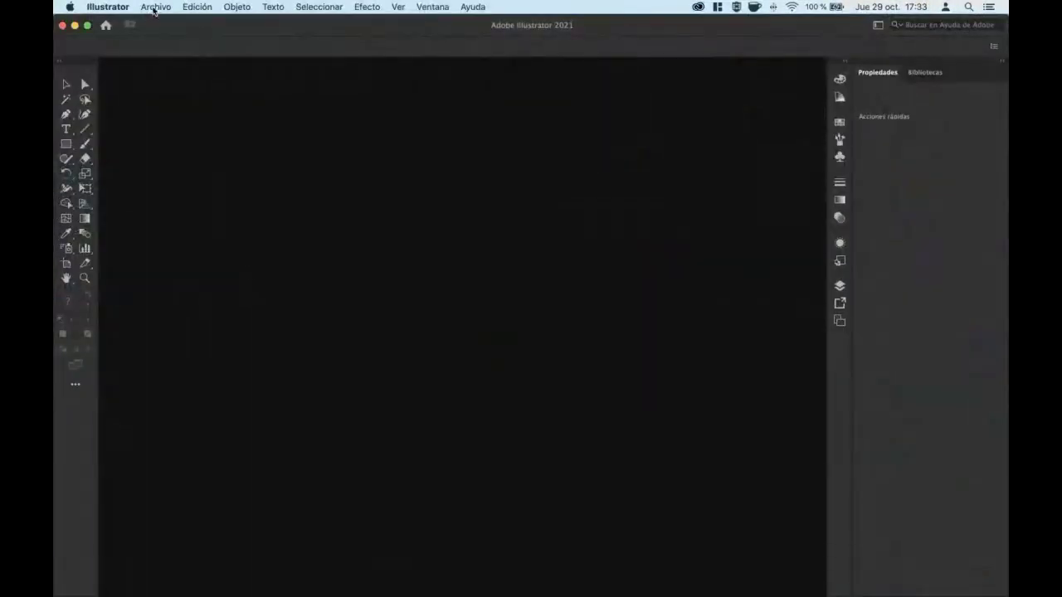
- Create a new document from the 215,9 × 279,4 mm print preset
click(155, 7)
click(163, 21)
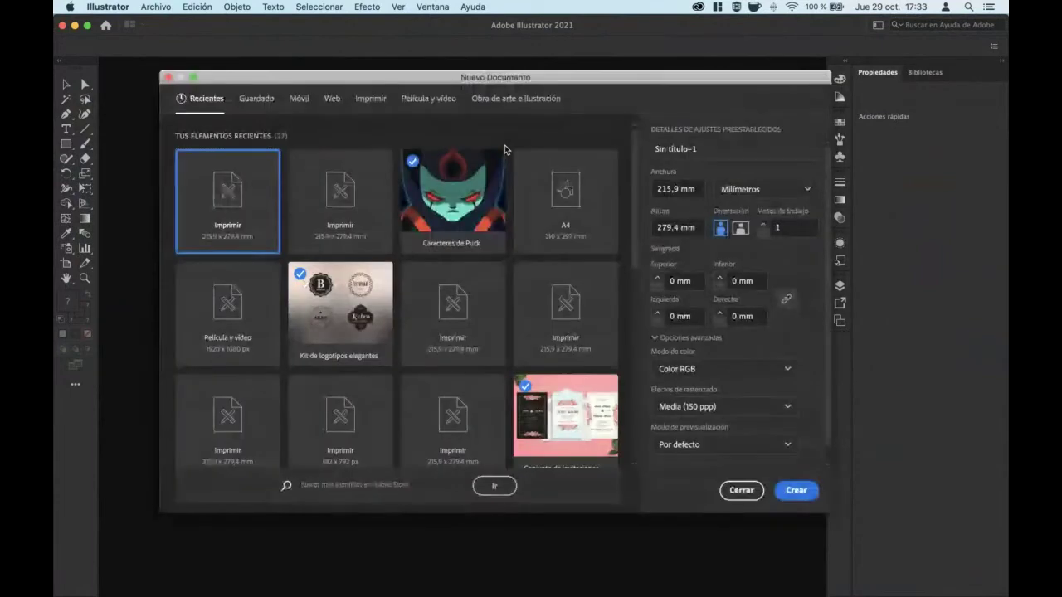
click(340, 212)
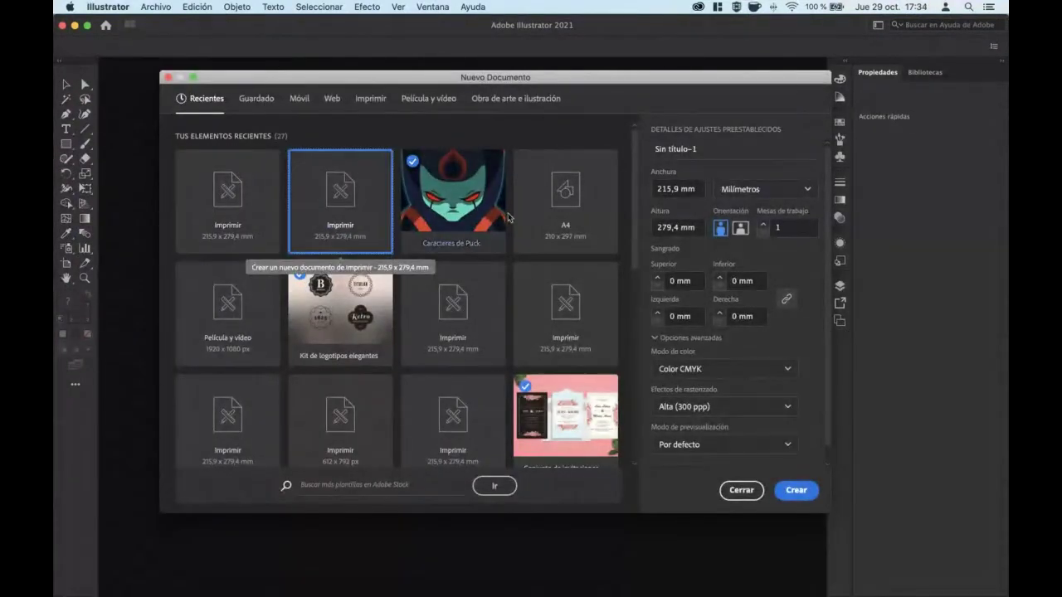
click(798, 494)
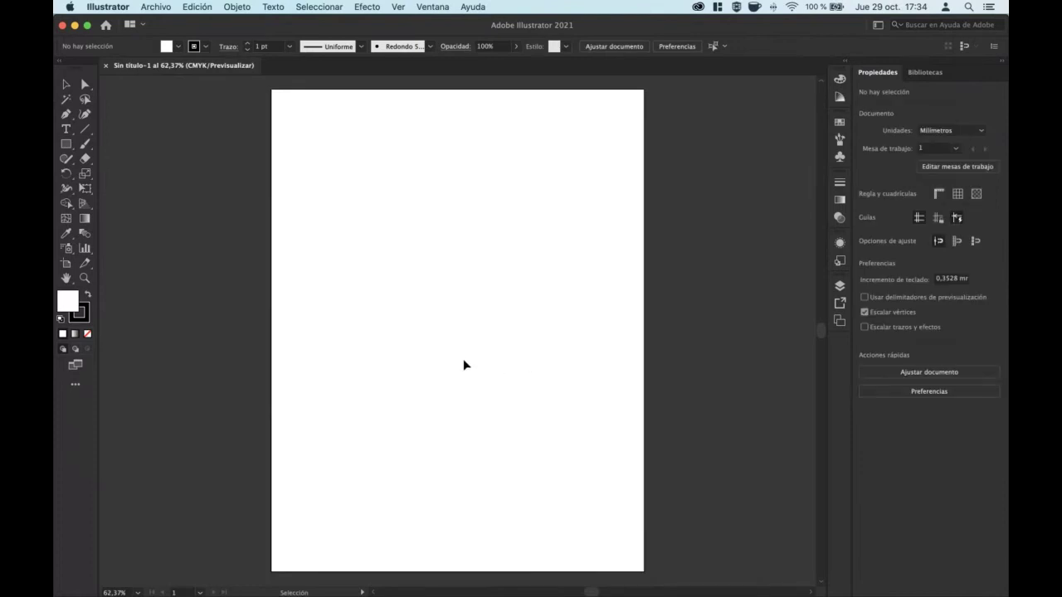
- Set fill to red with no stroke and draw a red square near the page's top-left
click(178, 47)
click(155, 70)
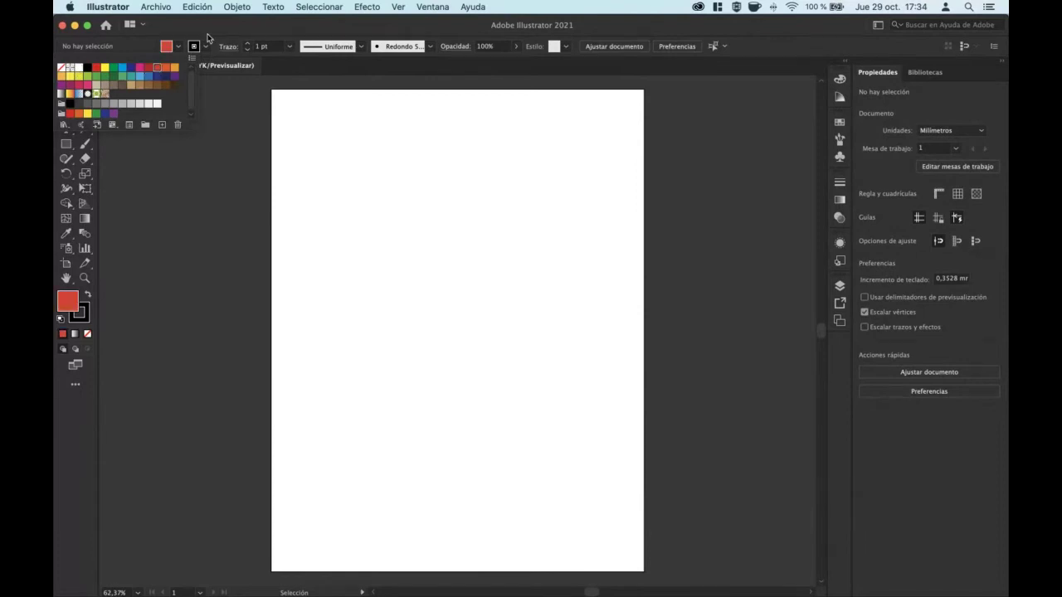
click(206, 47)
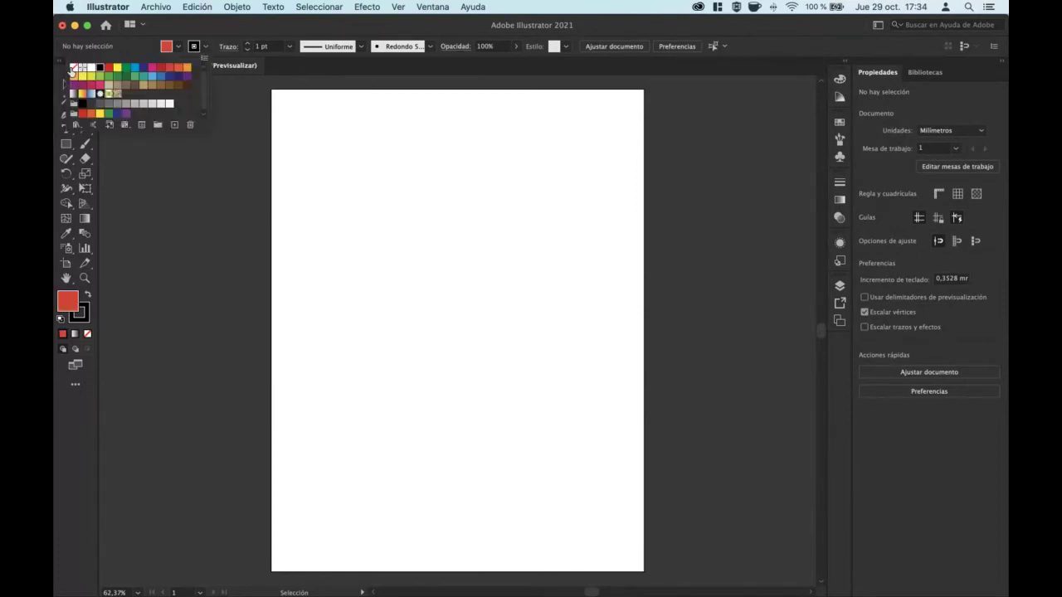
click(73, 68)
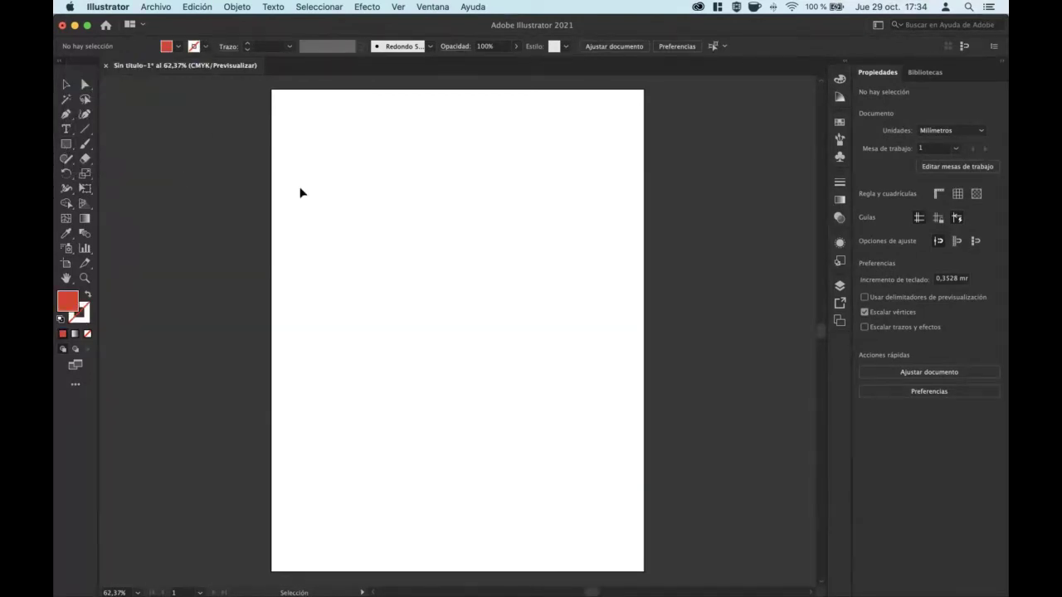
click(67, 144)
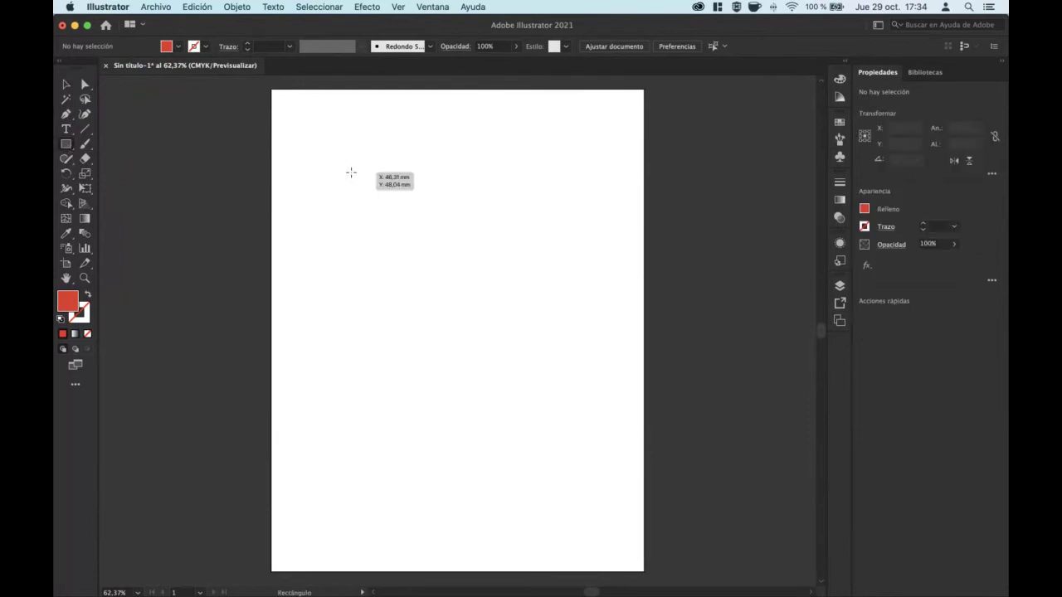
drag(351, 172, 355, 216)
- Add an orange square and shrink it to about 18,6 mm
click(66, 83)
click(178, 47)
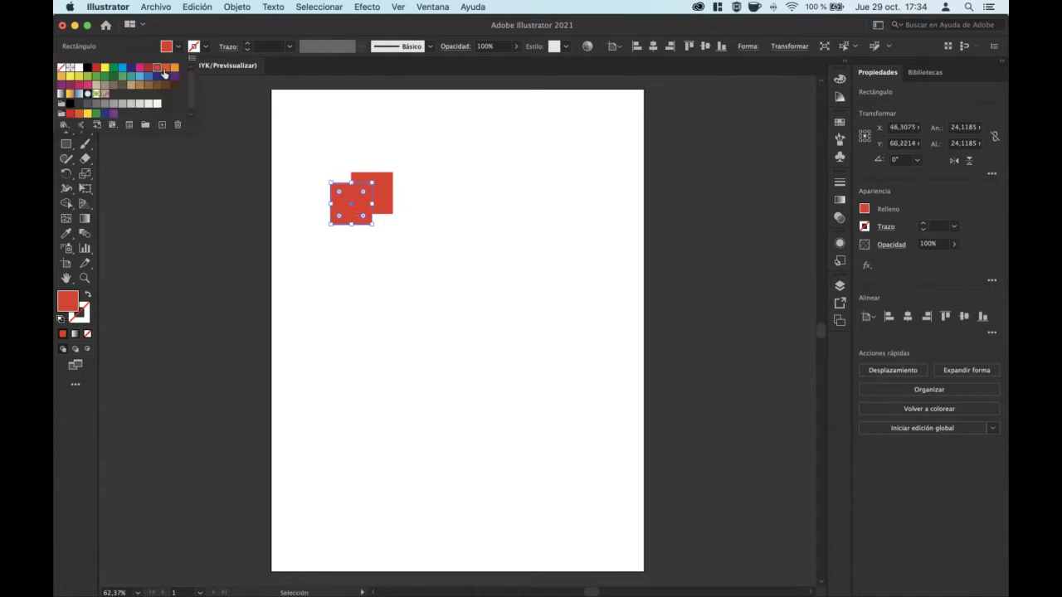
click(174, 69)
click(273, 206)
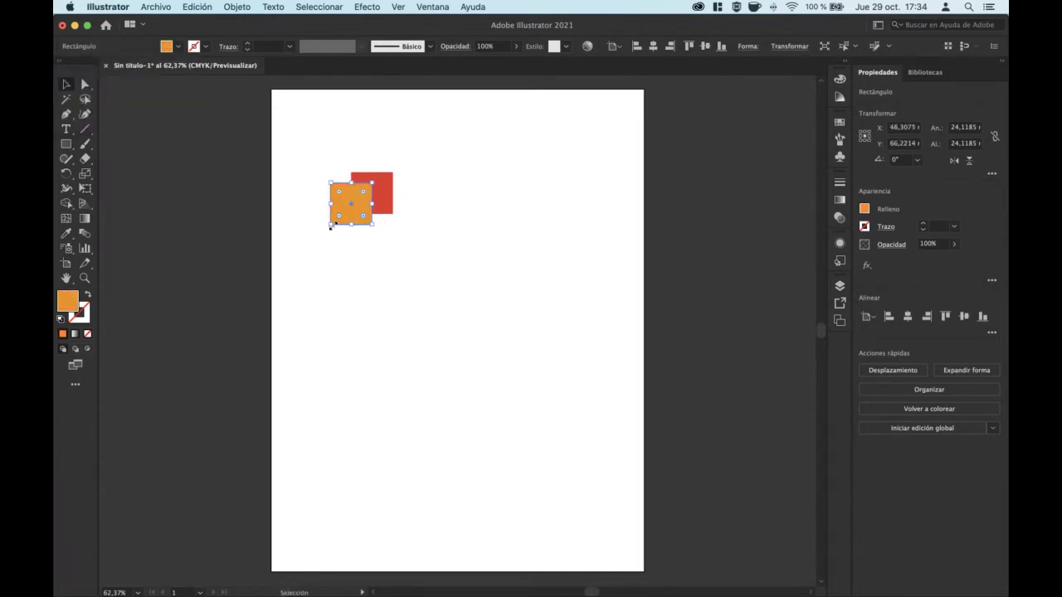
drag(330, 225, 381, 226)
- Make the rotated diamond blue and move the three-shape motif toward the page's top-left
click(179, 47)
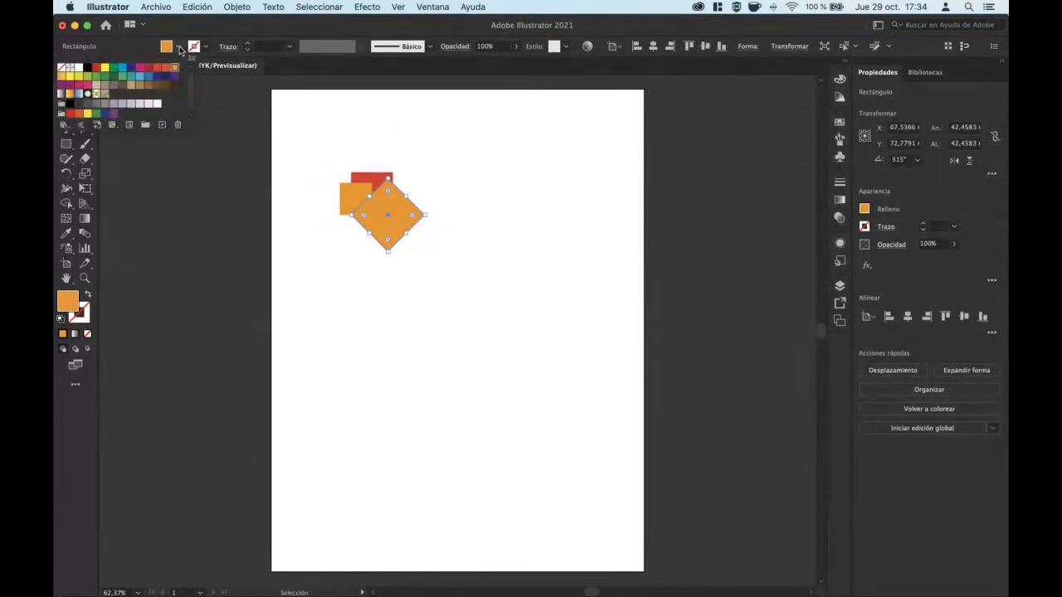
click(143, 80)
click(308, 169)
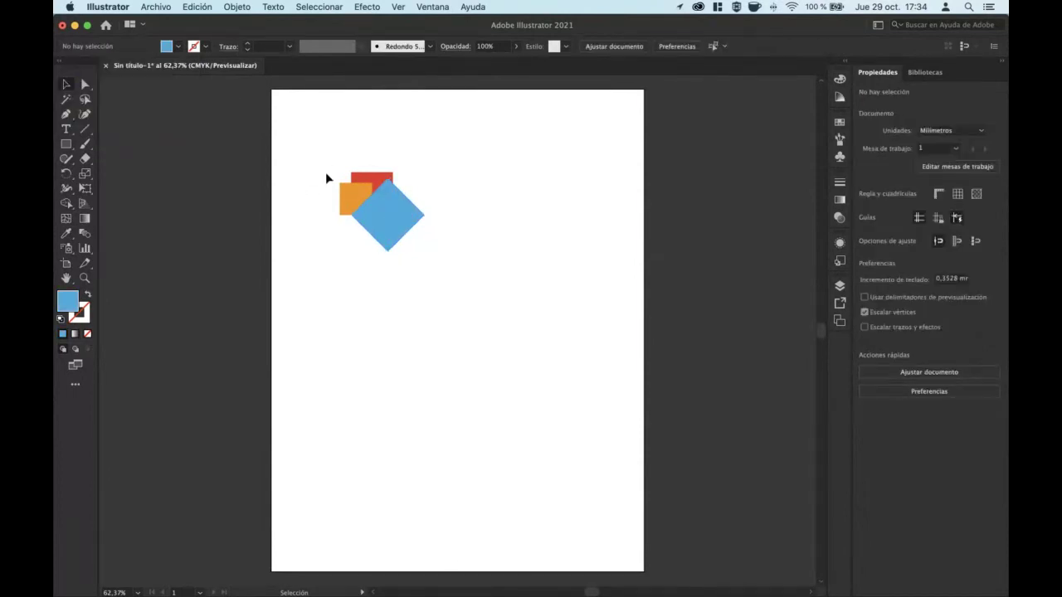
drag(326, 178, 429, 284)
drag(377, 222, 340, 177)
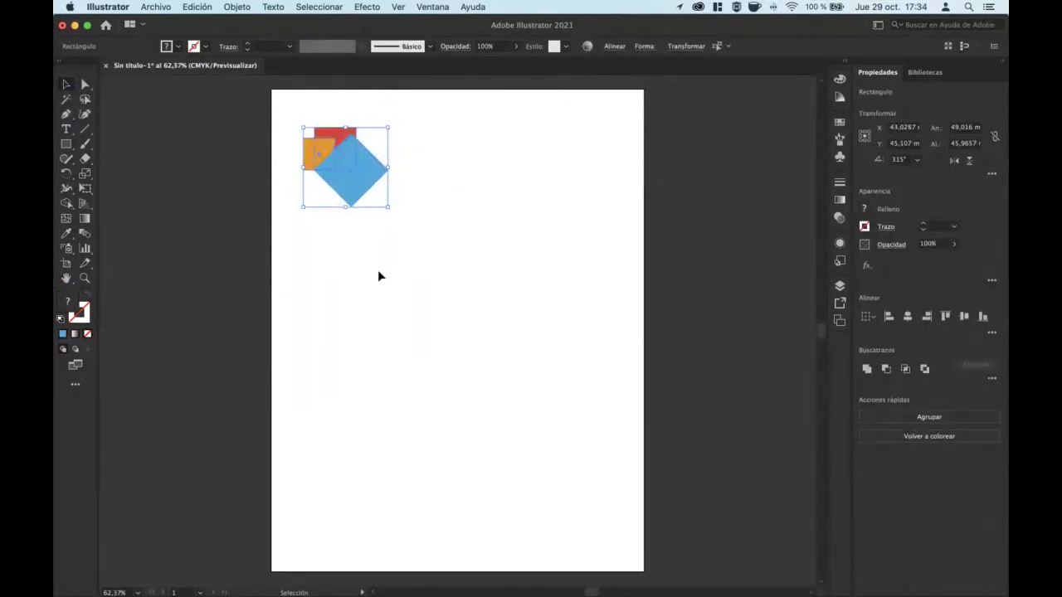
- Group the three shapes and Option-drag a copy of the motif 43,56 mm to the right
click(238, 7)
click(247, 65)
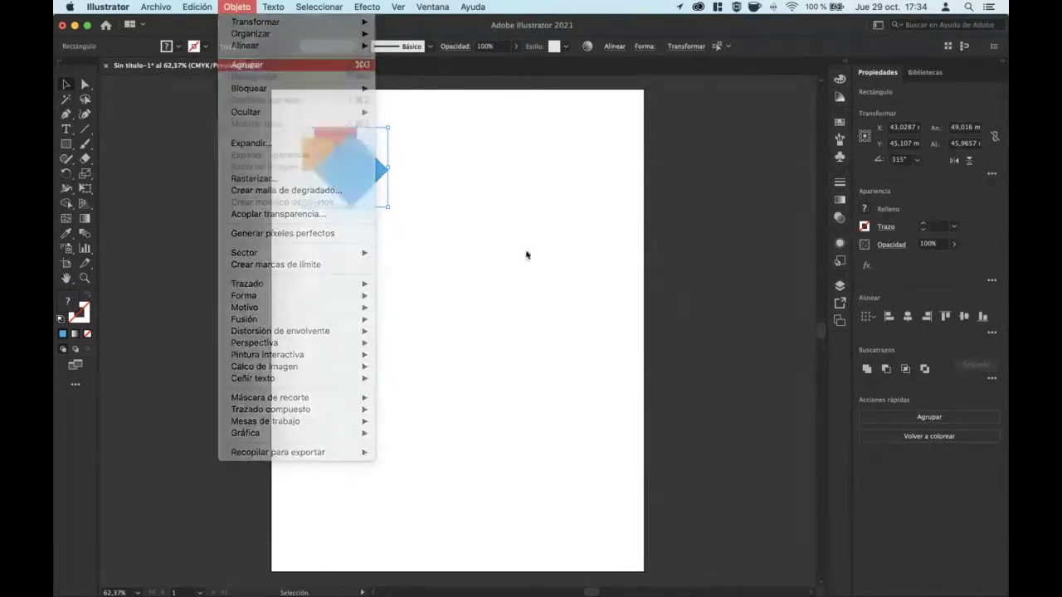
click(453, 240)
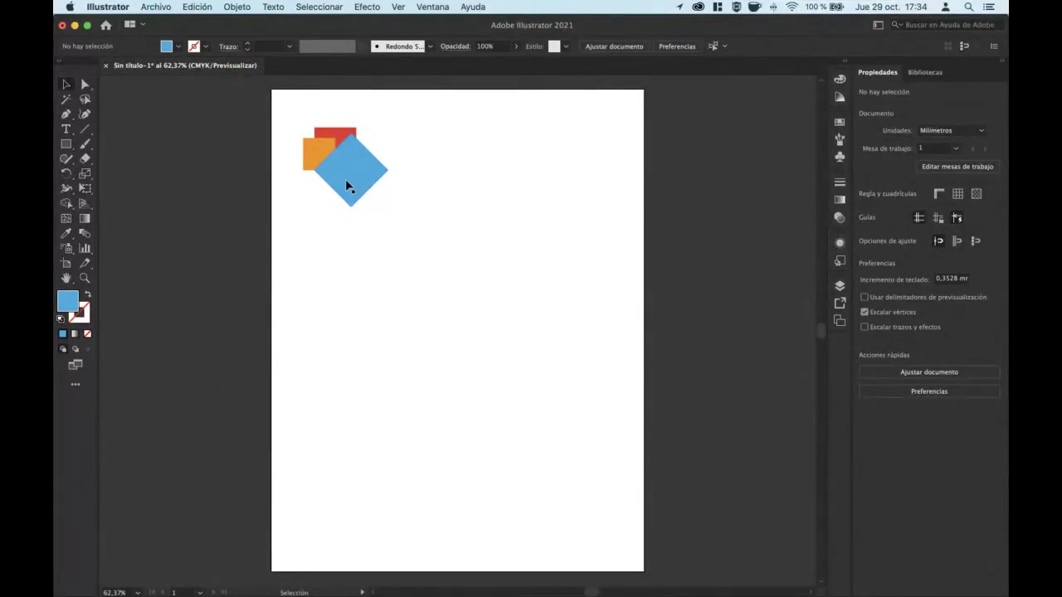
drag(345, 185, 439, 194)
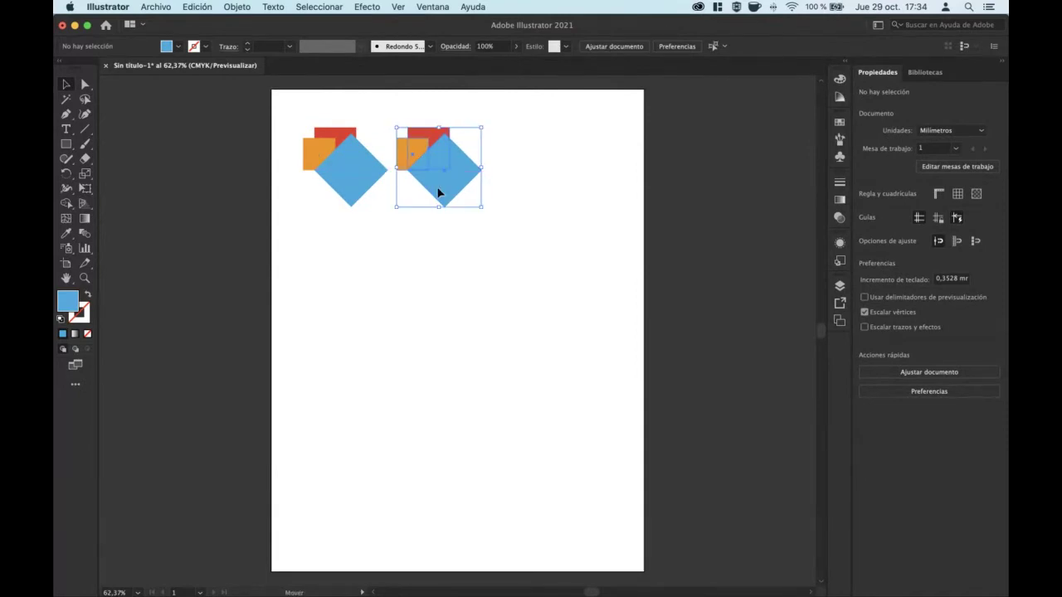
click(435, 280)
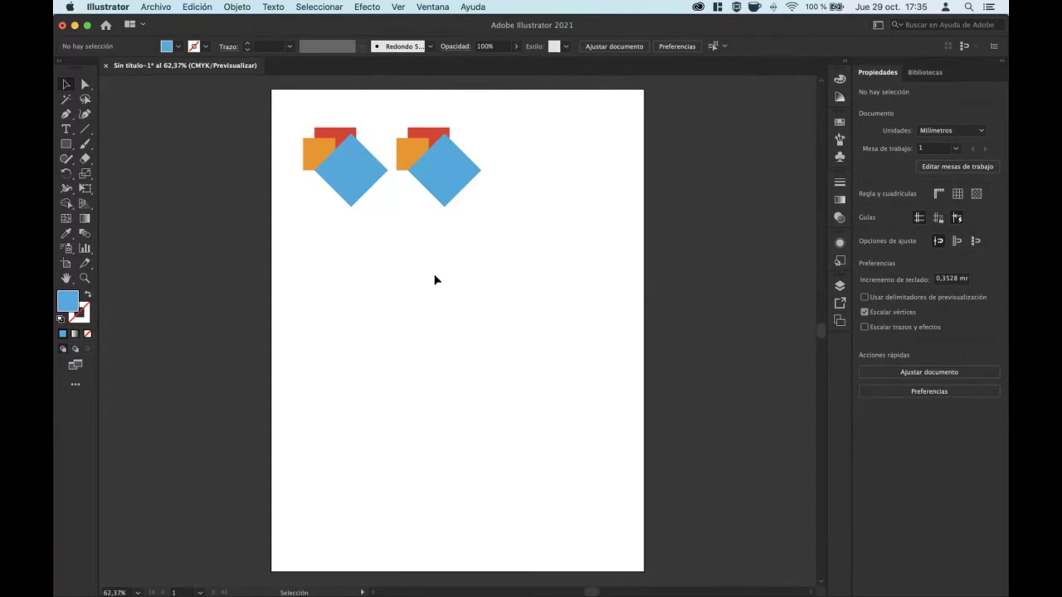
- Repeat the duplicate-and-move with Transform Again and Cmd+D to build a row of six motifs
click(240, 6)
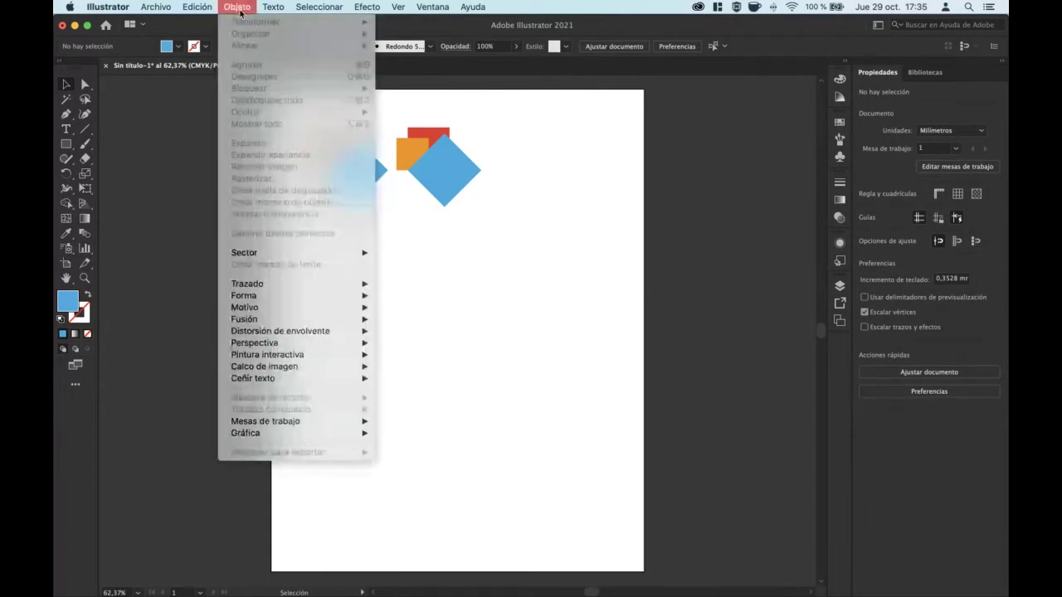
click(499, 148)
click(239, 7)
click(147, 138)
click(398, 157)
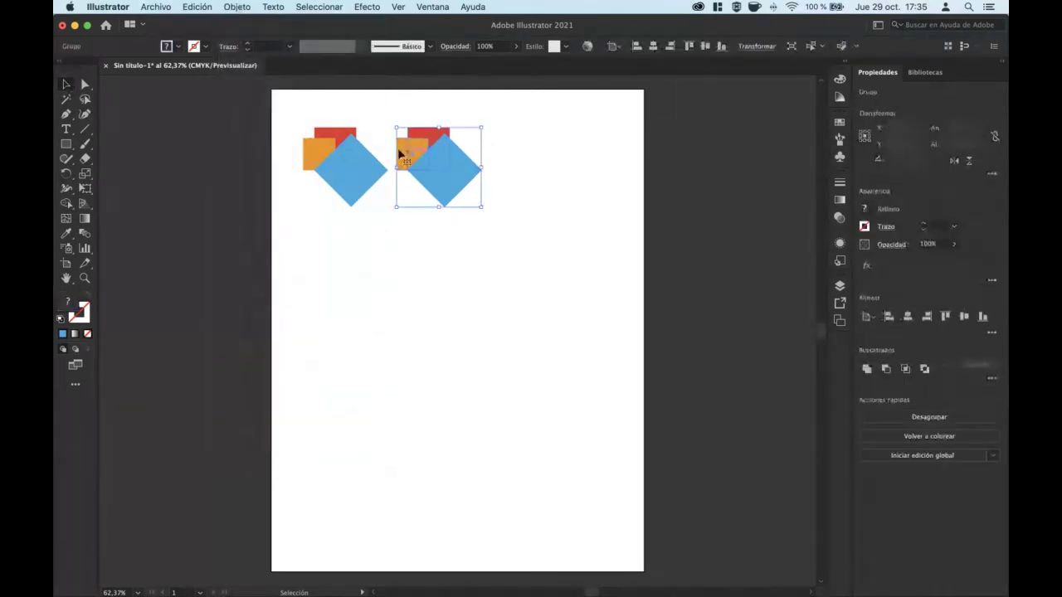
click(240, 8)
mouse_move(256, 23)
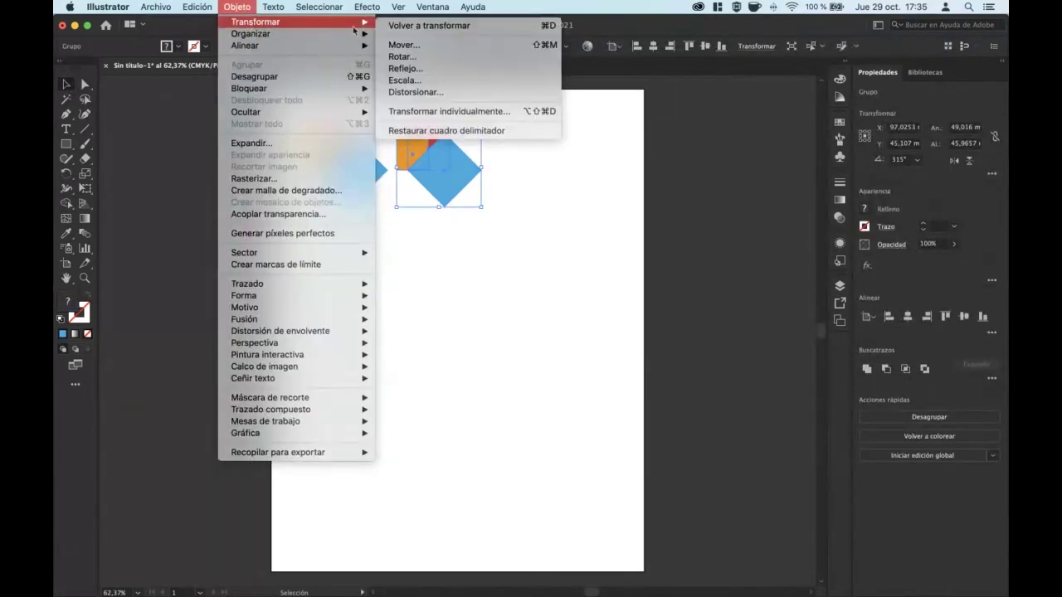
click(548, 25)
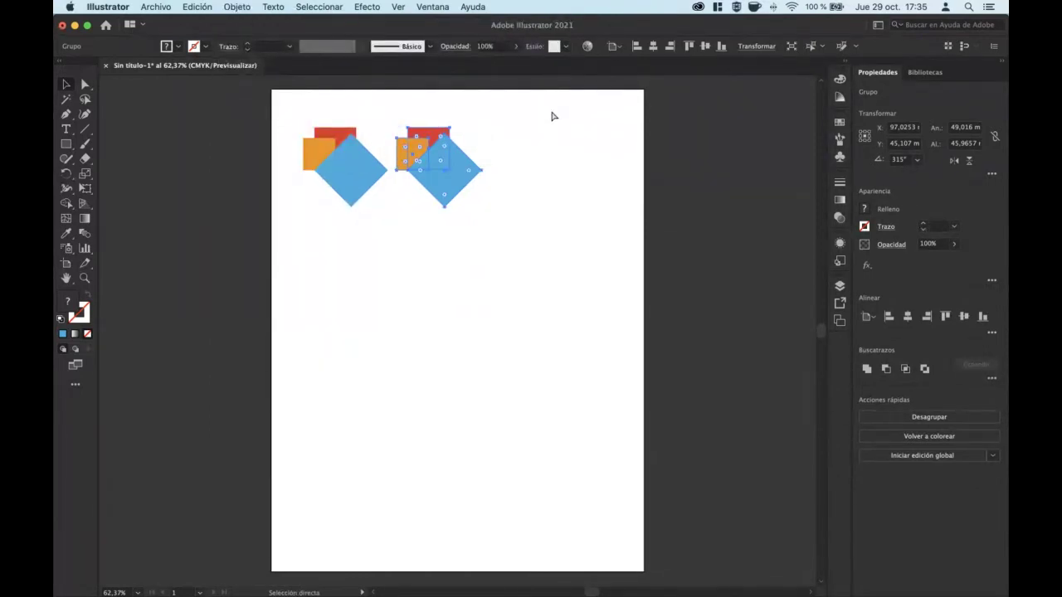
key(super+d)
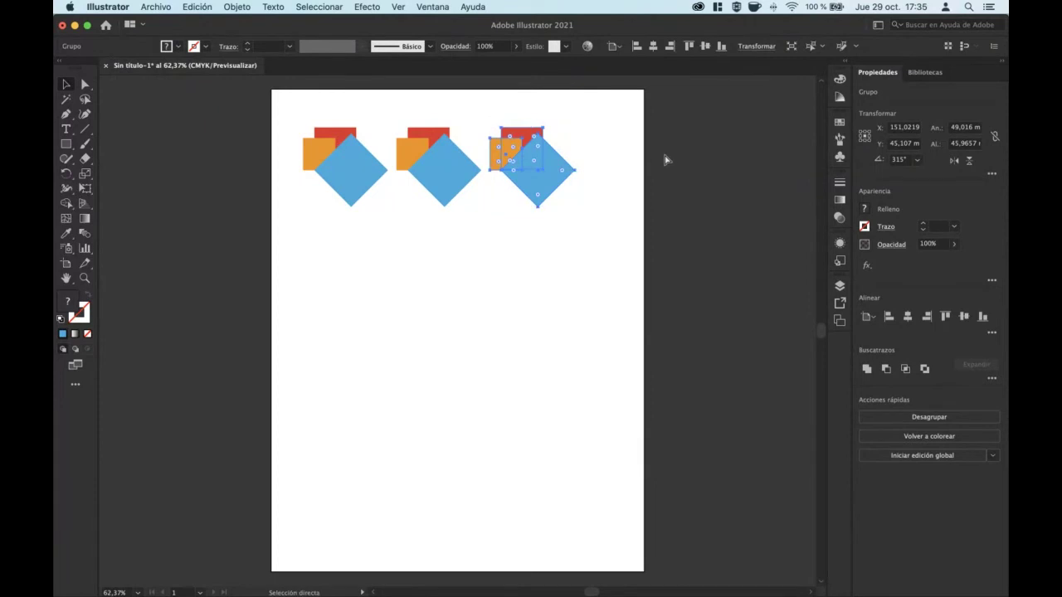
key(super+d)
key(super+d)
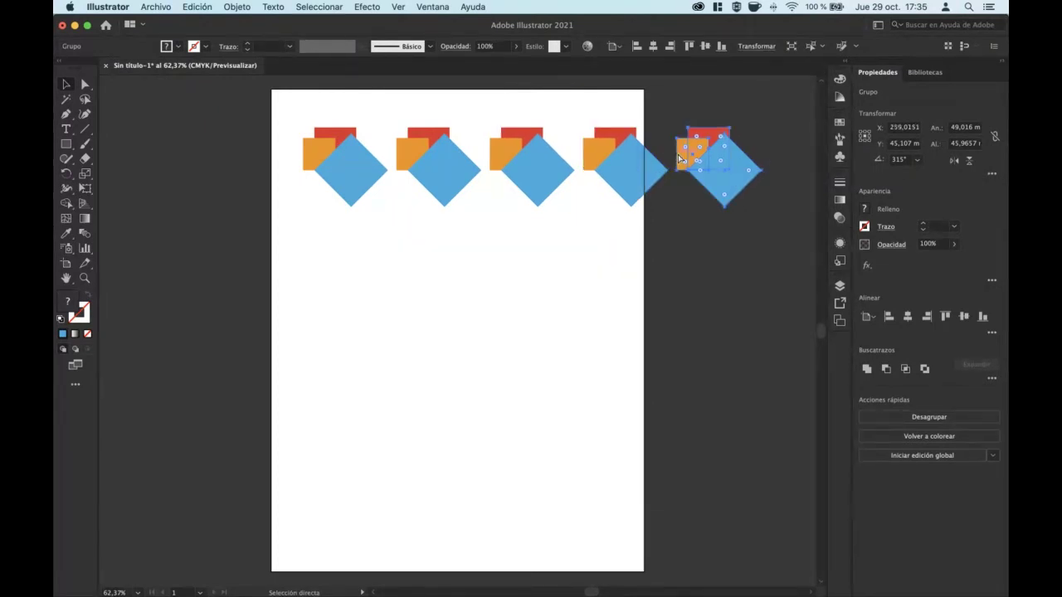
key(super+d)
- Select the whole row of six motifs and copy it downward repeatedly to add more rows
scroll(685, 213, right, 5)
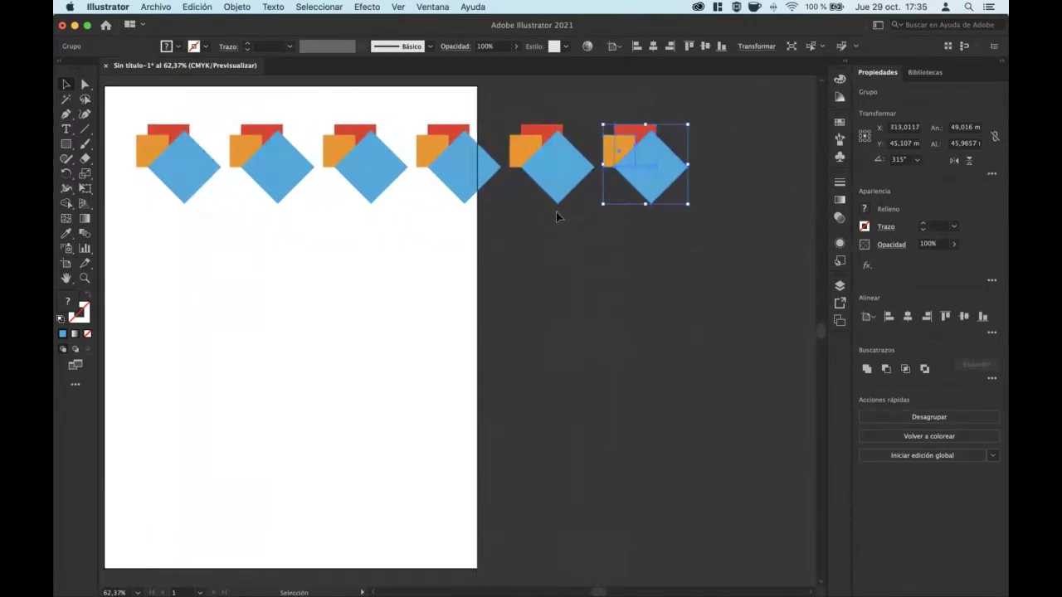
drag(116, 105, 730, 239)
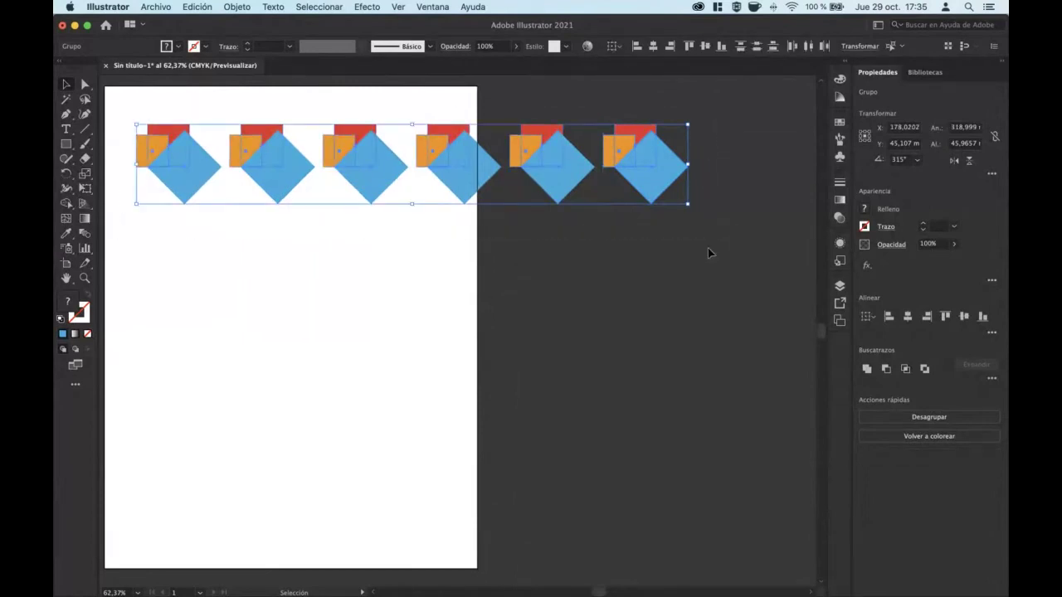
shift+click(644, 171)
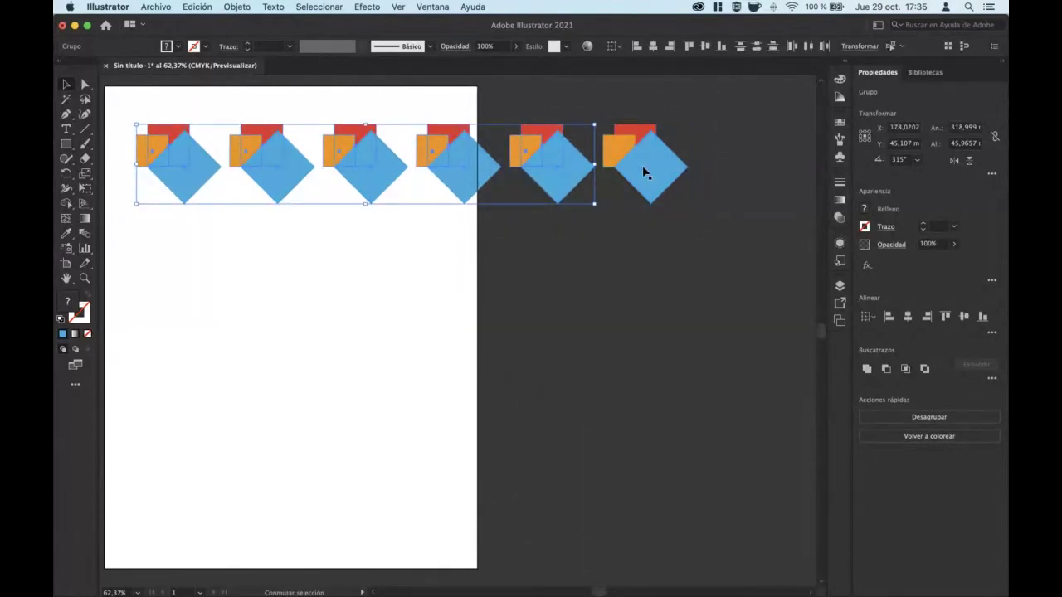
drag(720, 124, 557, 242)
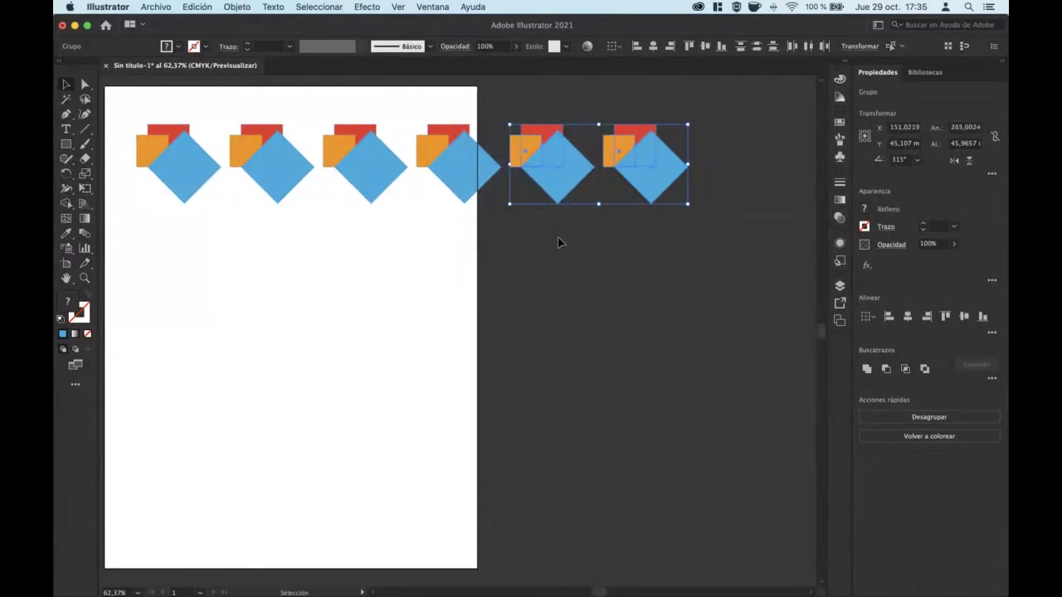
drag(130, 124, 664, 240)
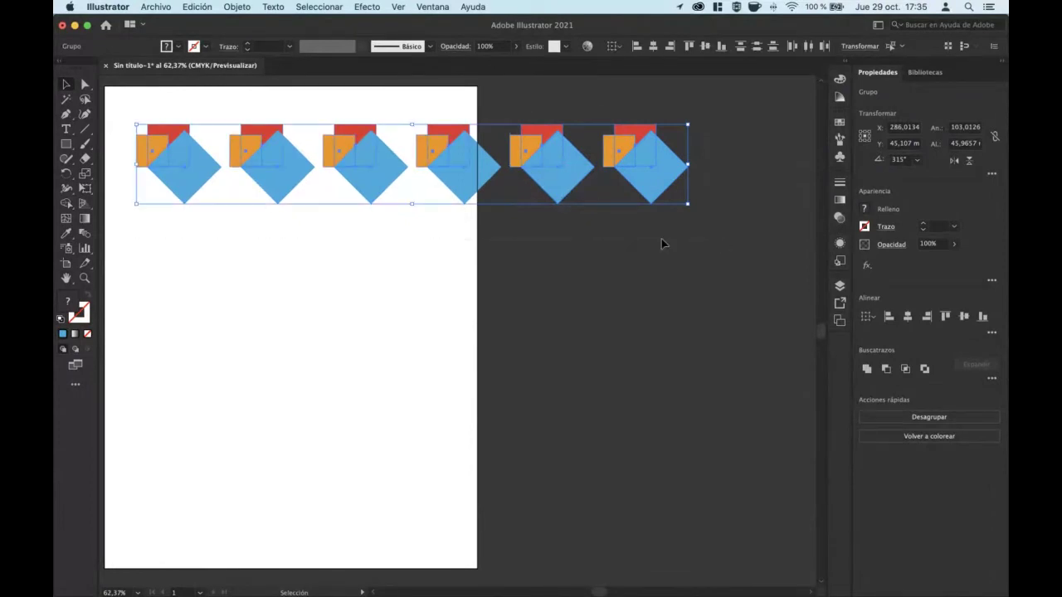
drag(481, 170, 462, 260)
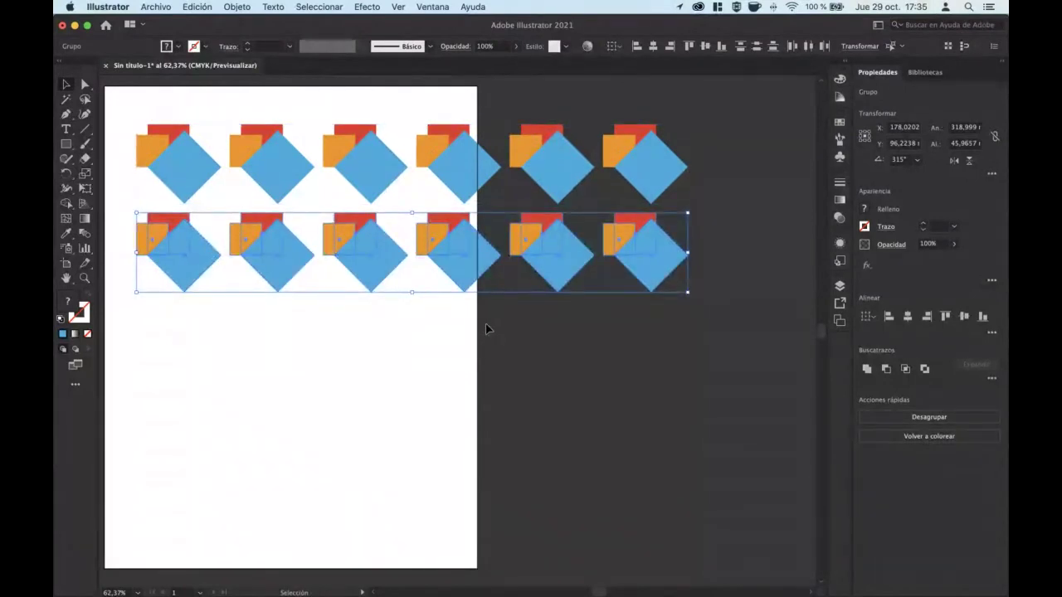
key(ctrl+d)
key(ctrl+d)
key(ctrl+d)
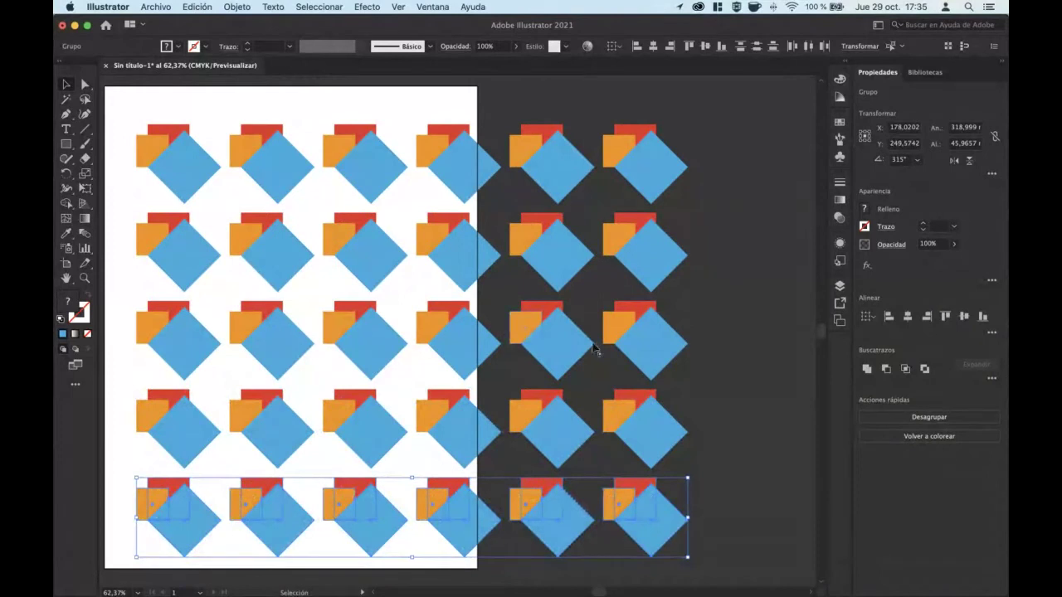
click(709, 353)
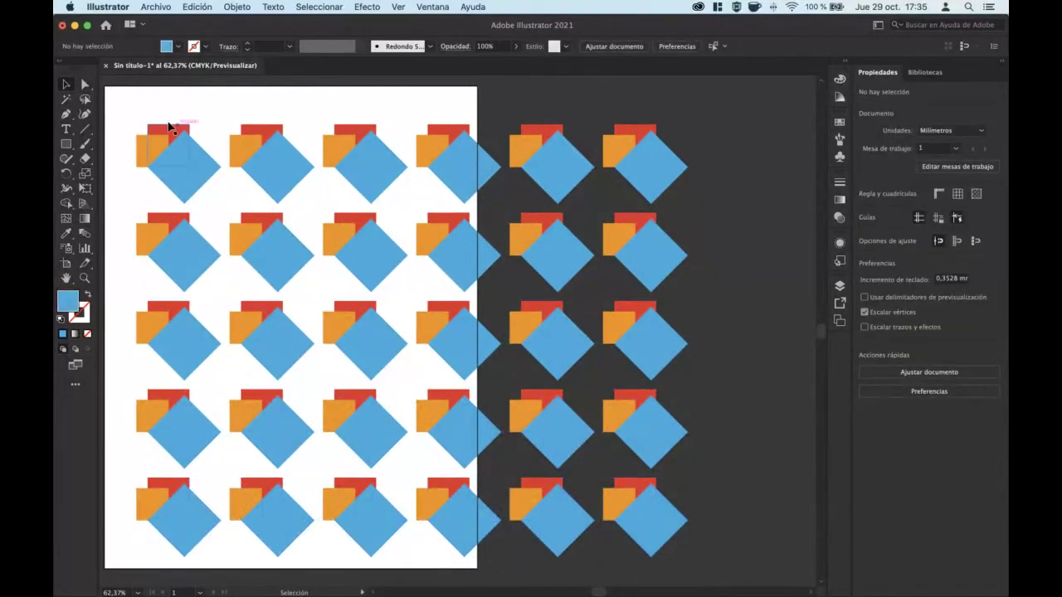
- Delete the extra columns and rows, leaving one motif, and move it onto the page
scroll(610, 589, down, 2)
drag(610, 589, 592, 557)
key(Delete)
drag(576, 227, 706, 535)
key(Delete)
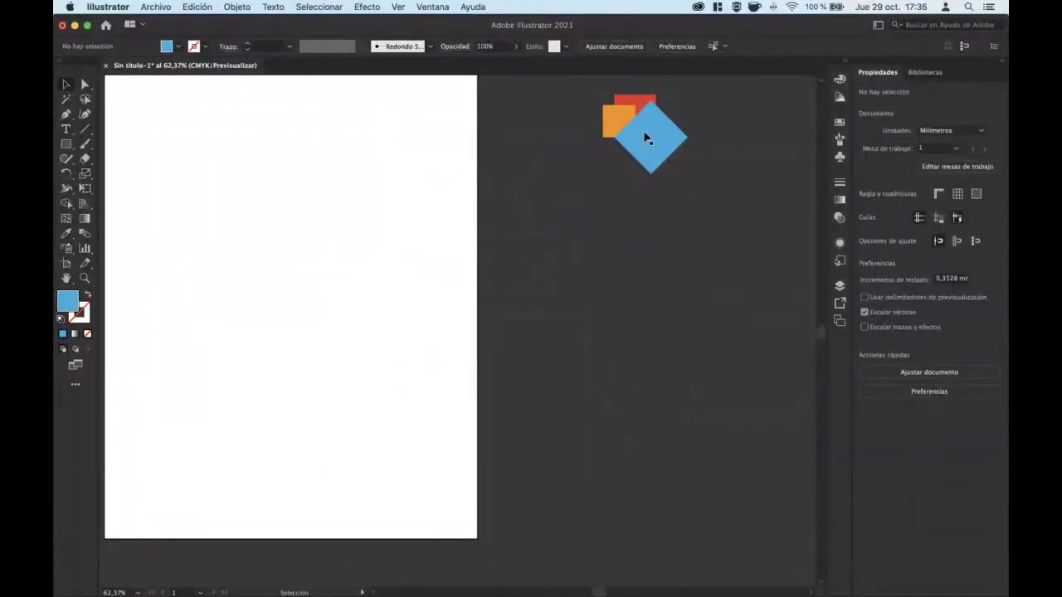
drag(645, 135, 276, 215)
- Draw a rectangle below-left of the motif and set its width to 52 mm
drag(381, 211, 491, 230)
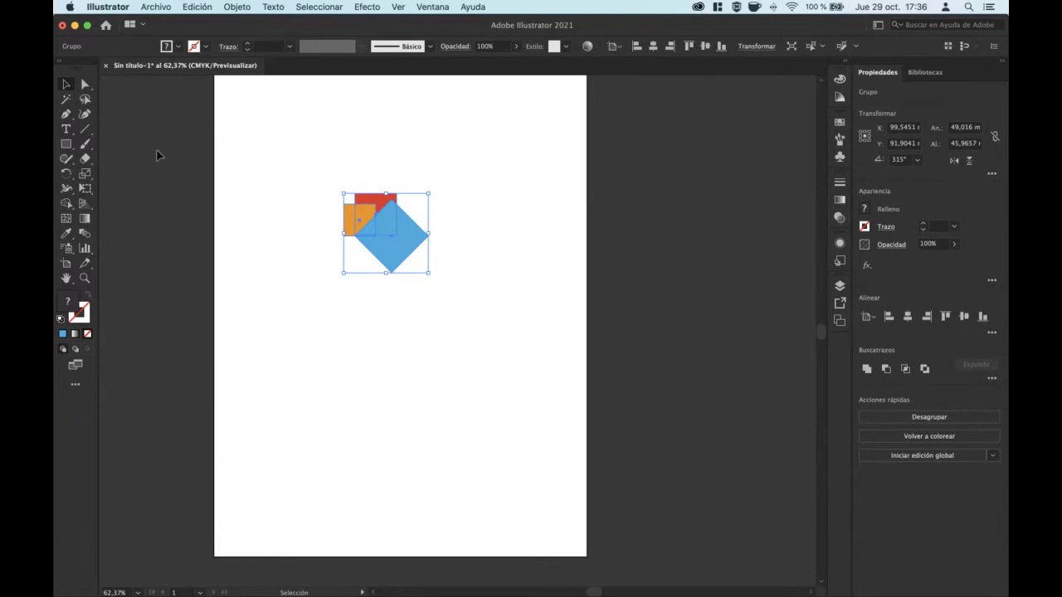
click(66, 144)
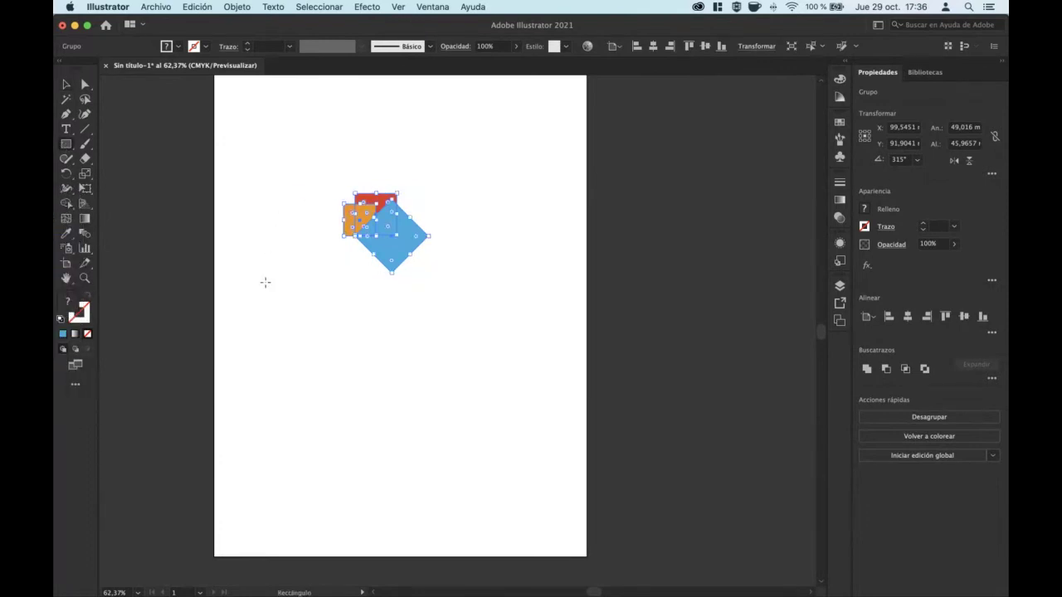
drag(274, 274, 351, 357)
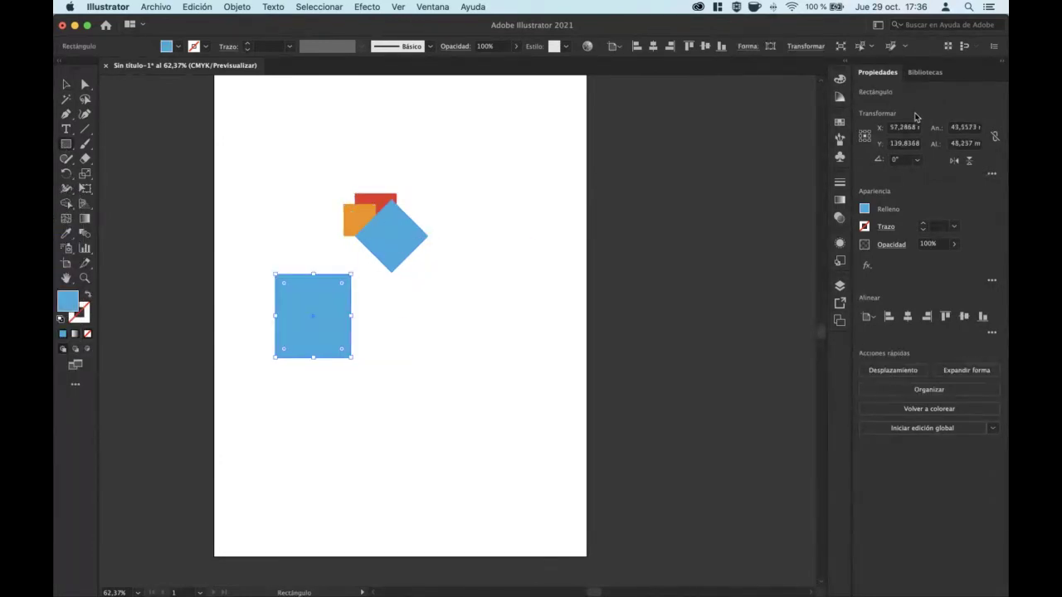
click(966, 129)
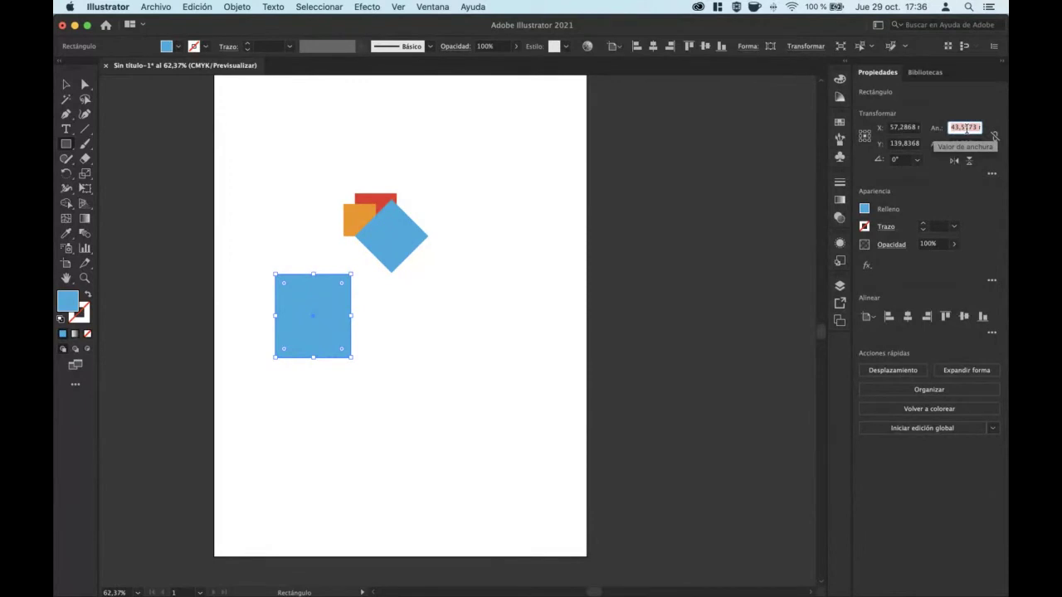
text(52)
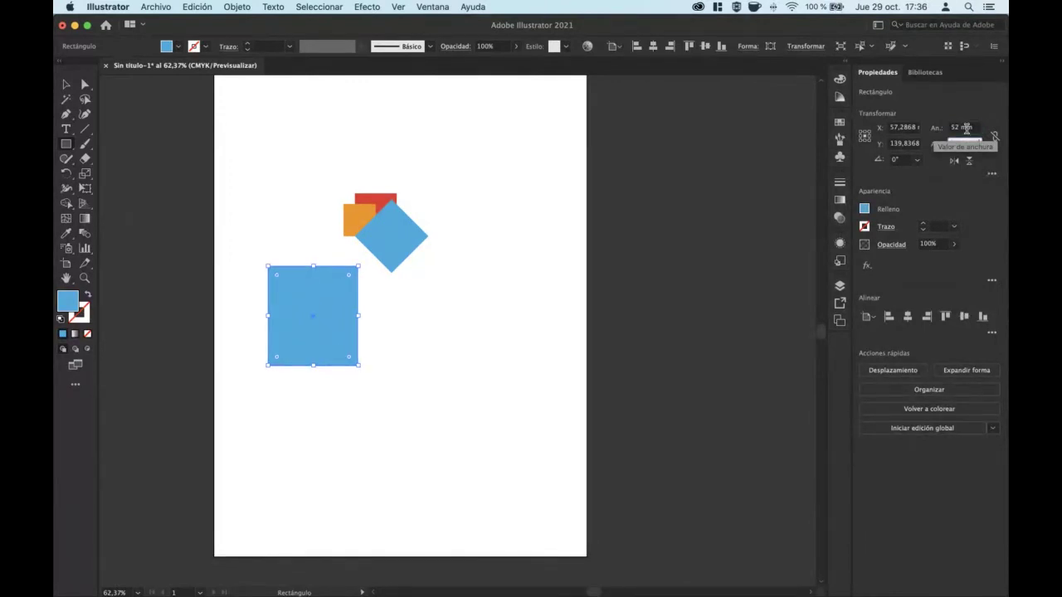
key(Return)
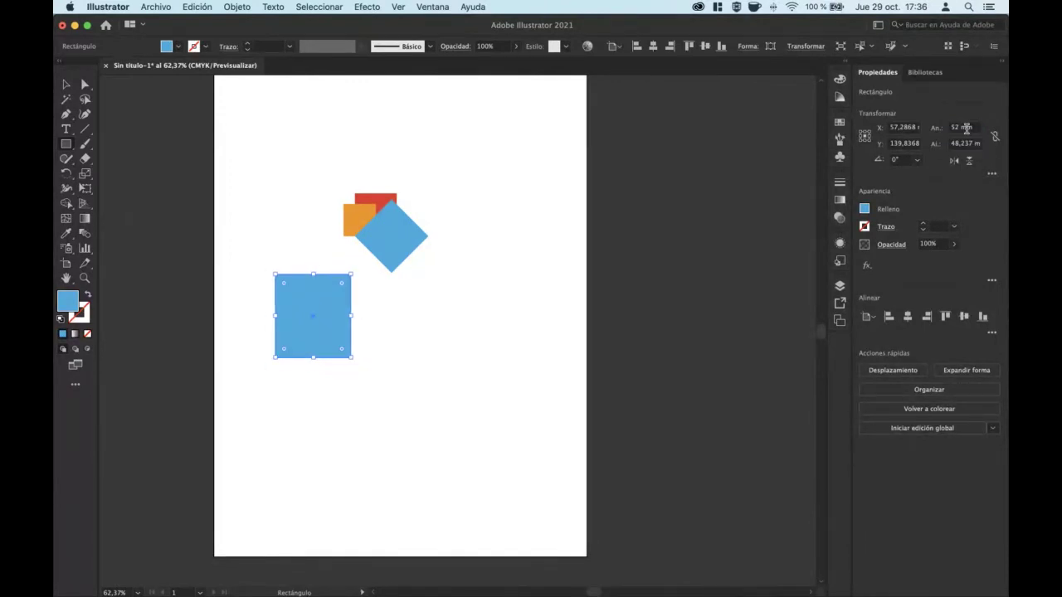
- Reapply the 52 mm width, then undo the mistaken 4 mm height to keep 57,5868 mm
click(958, 144)
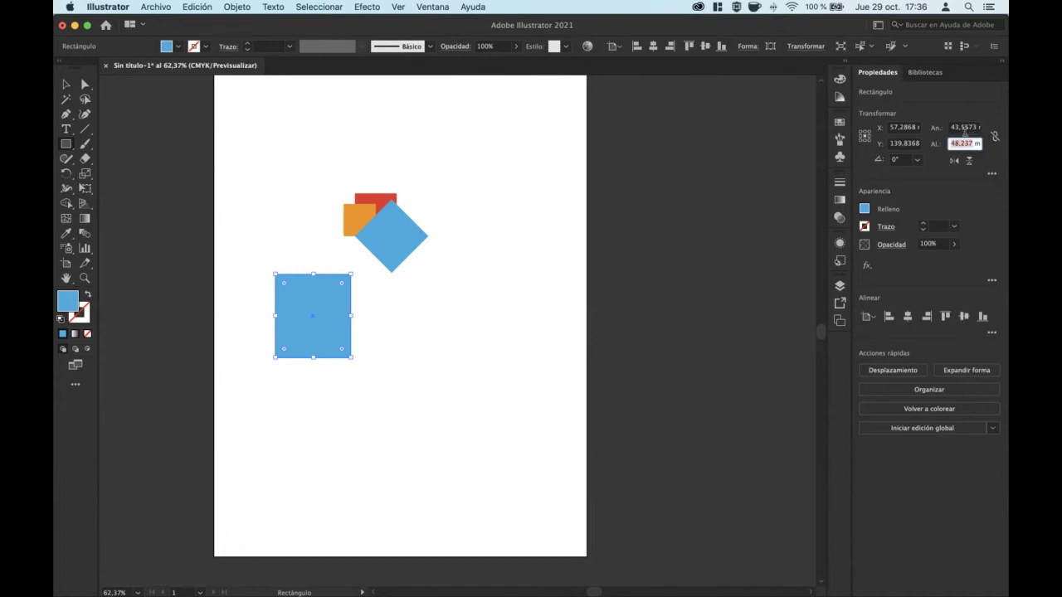
click(960, 127)
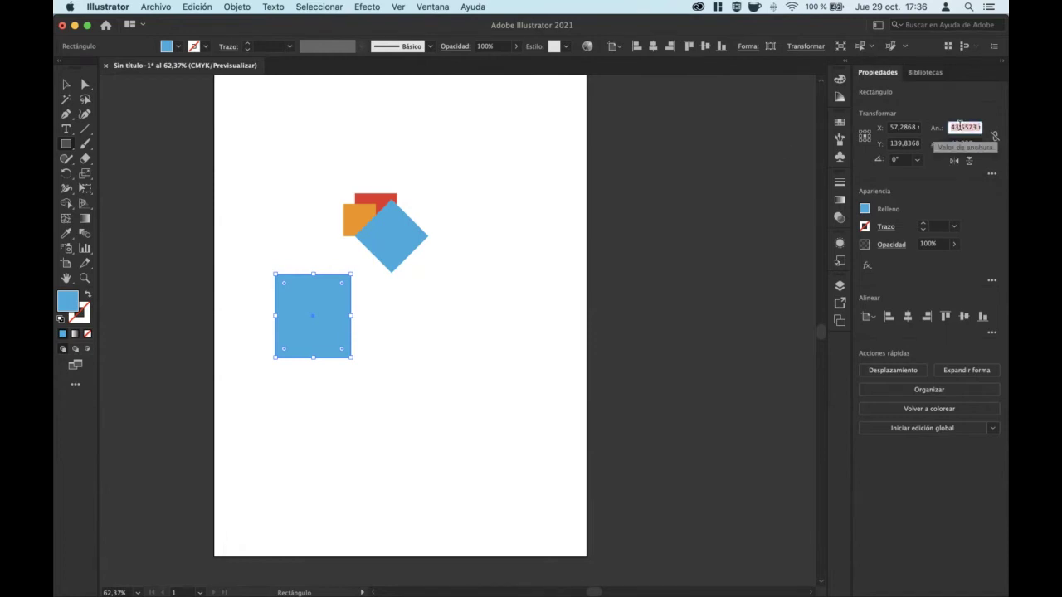
text(52)
key(Return)
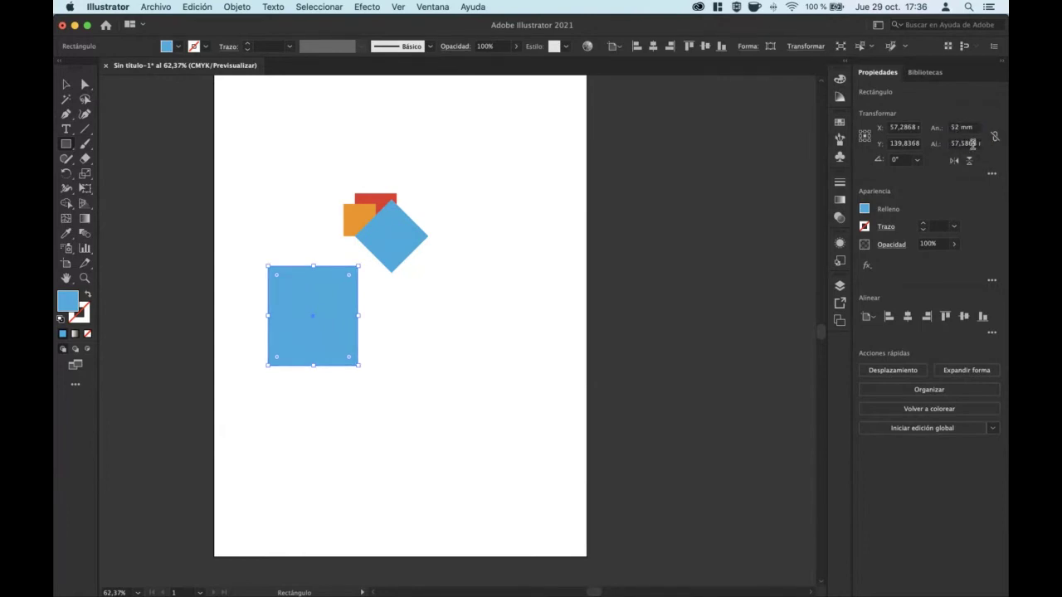
click(972, 144)
text(4)
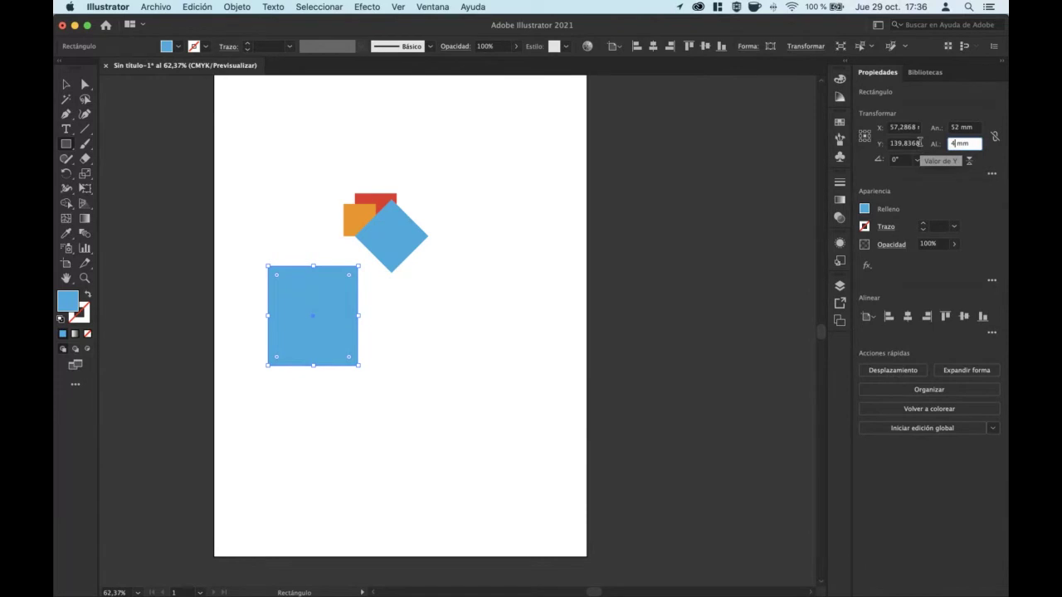
key(Return)
key(Delete)
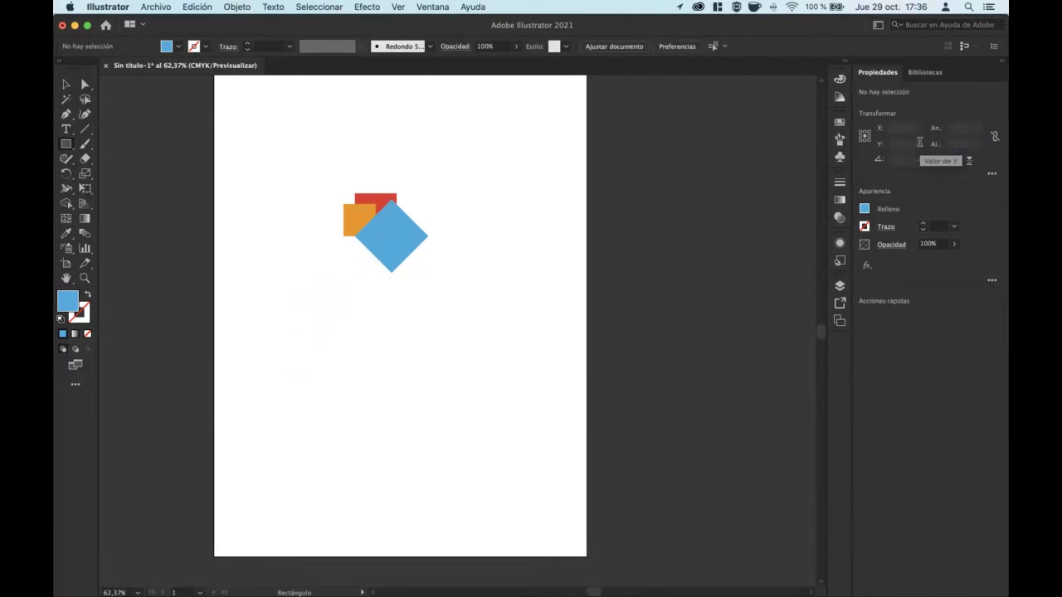
key(super+z)
key(super+z)
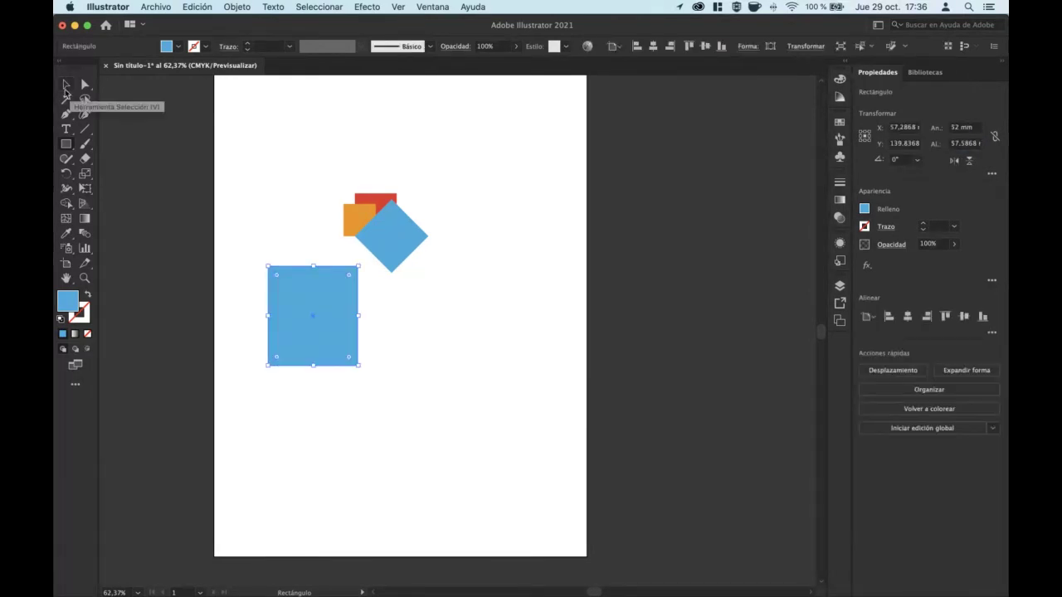
- Move the rectangle over the three-square motif and give it no fill with an orange outline
click(171, 47)
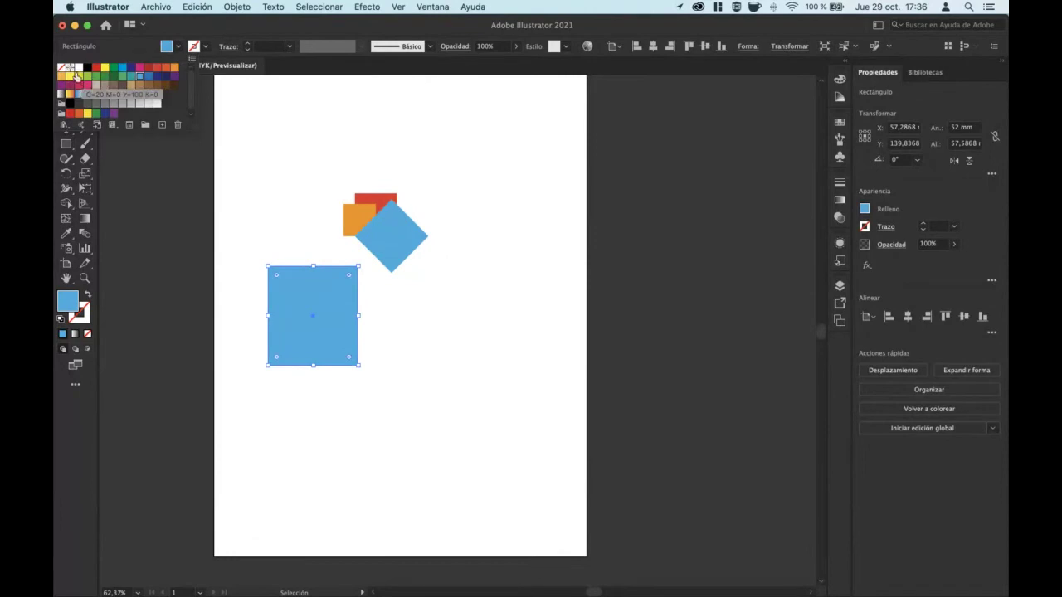
click(70, 67)
click(293, 352)
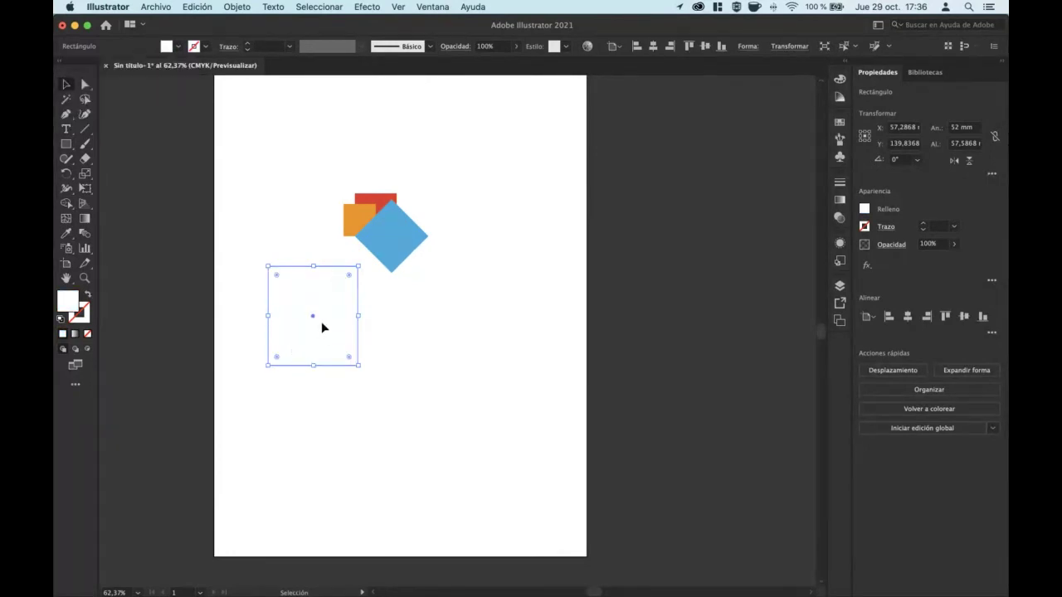
drag(323, 328, 392, 245)
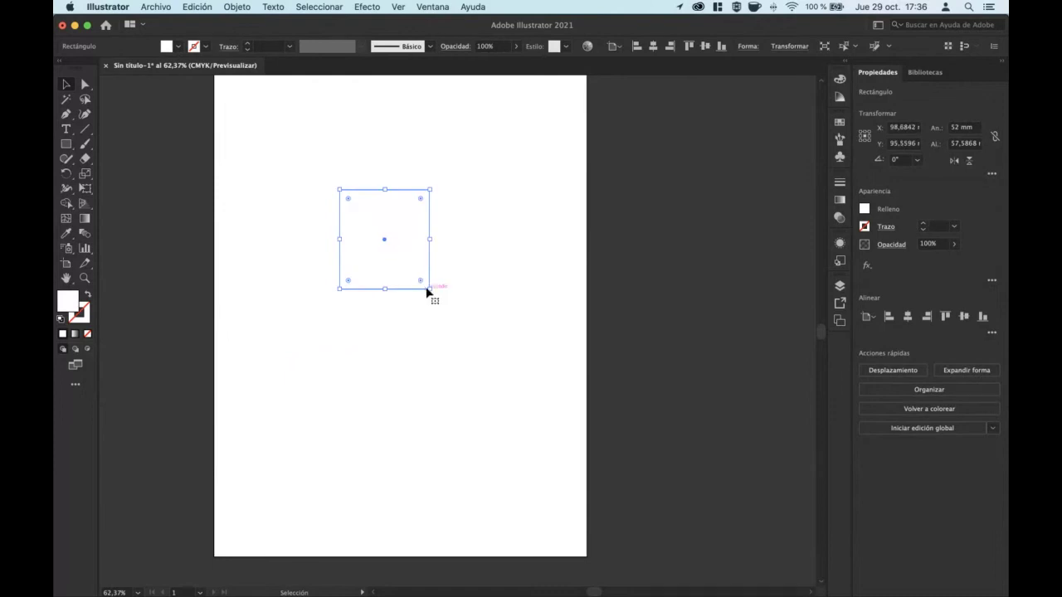
click(182, 49)
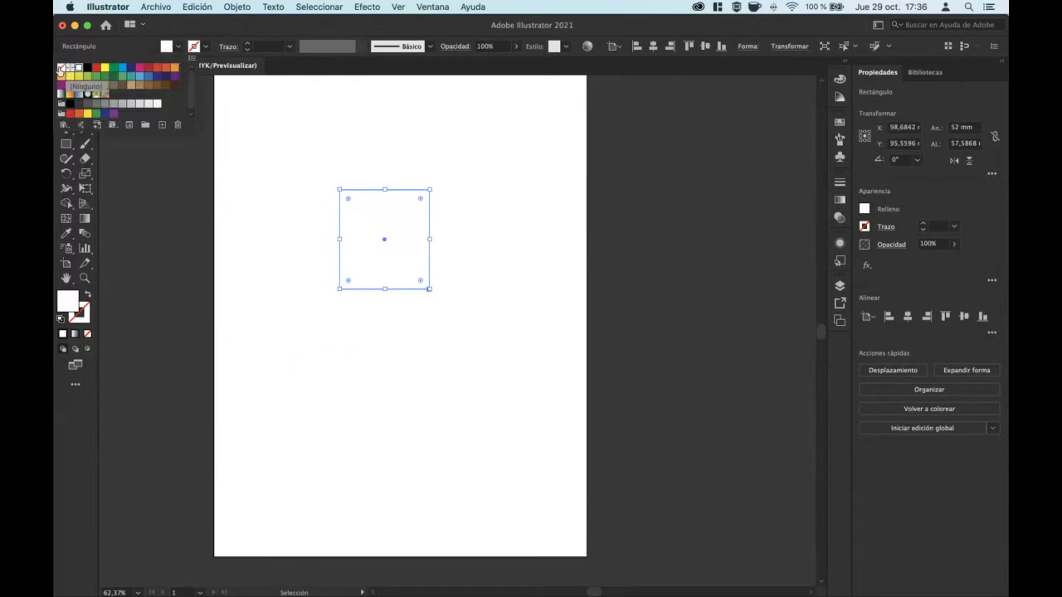
click(61, 68)
click(206, 47)
click(207, 48)
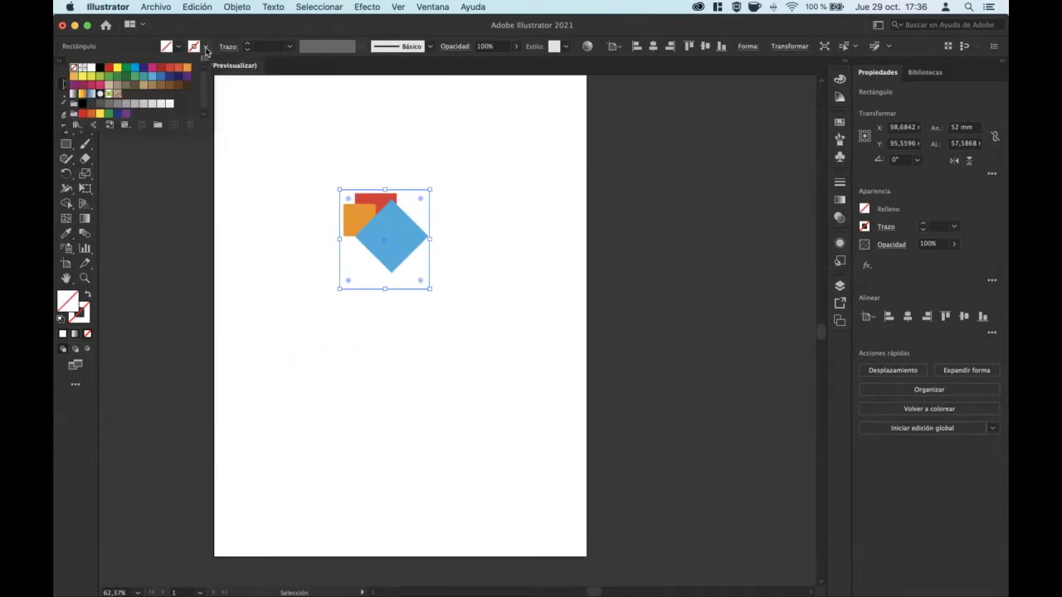
click(185, 67)
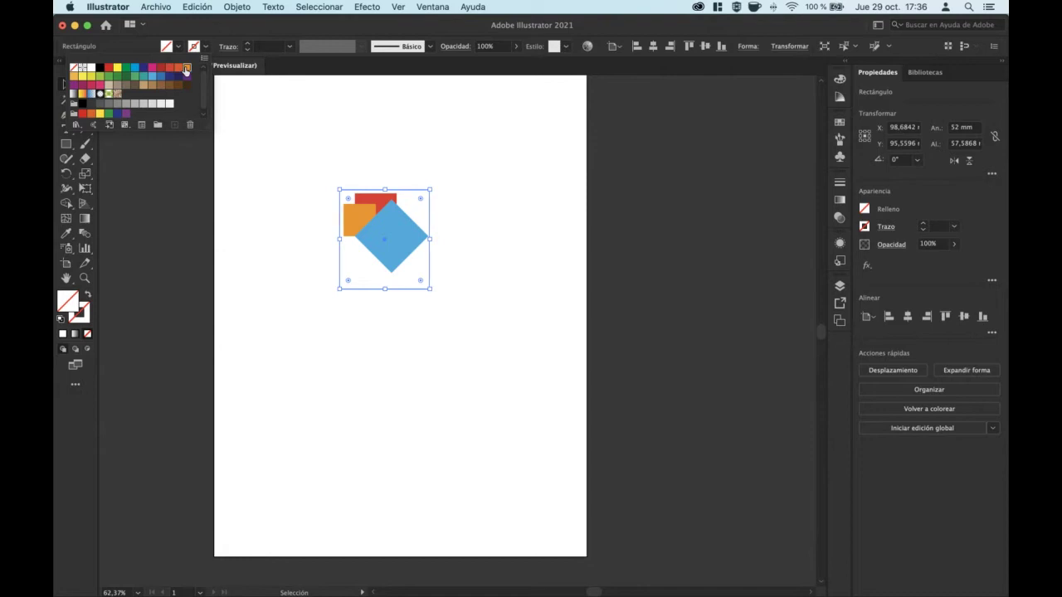
click(439, 318)
- At 150% zoom, drag the rectangle's edges to frame the motif snugly, about 56,08 × 52,40 mm
drag(430, 292, 432, 276)
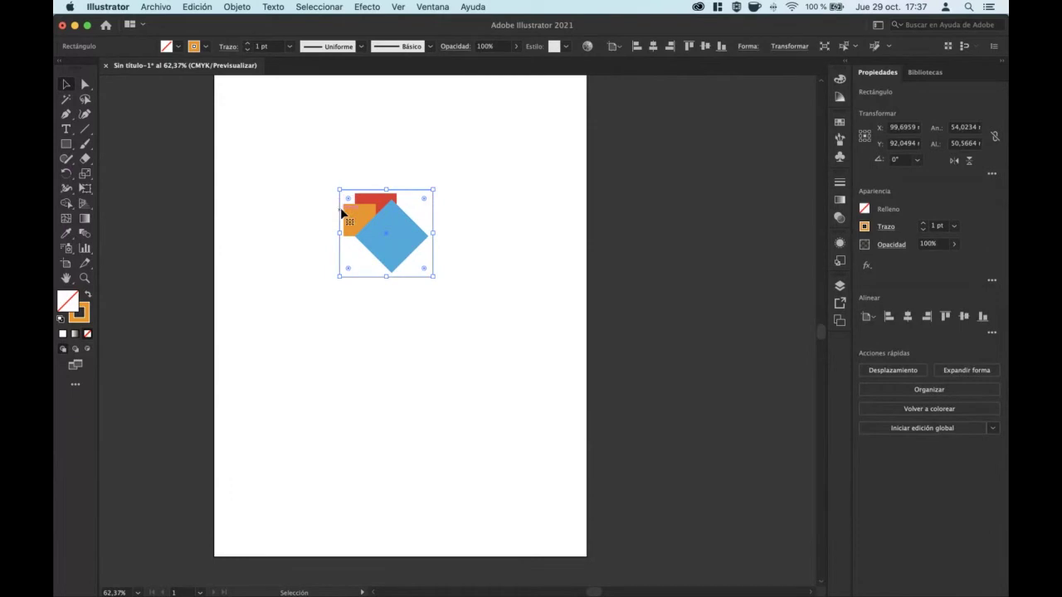
click(407, 256)
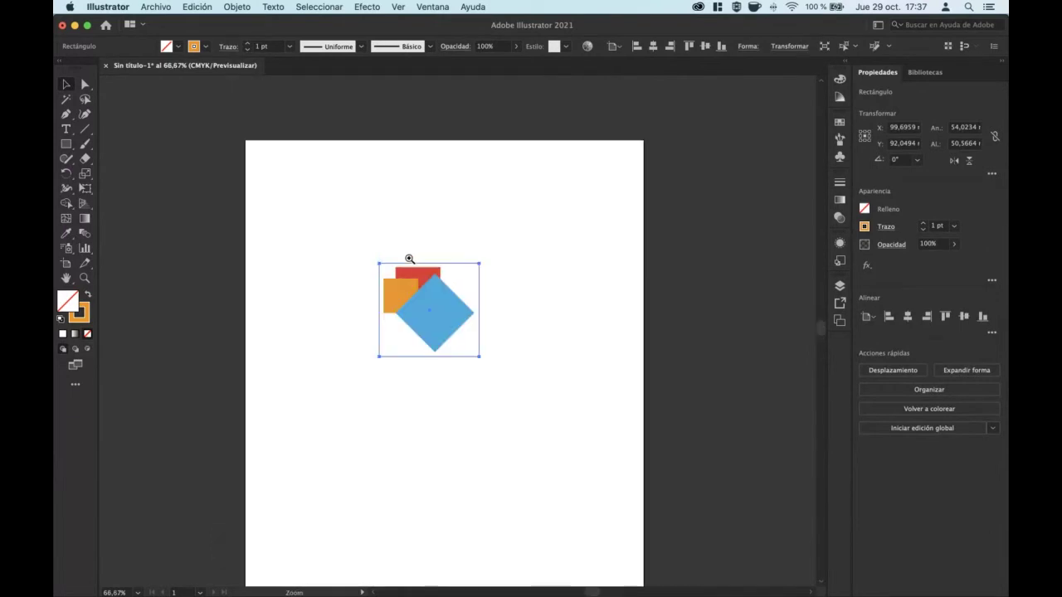
click(432, 312)
click(465, 365)
scroll(436, 306, down, 2)
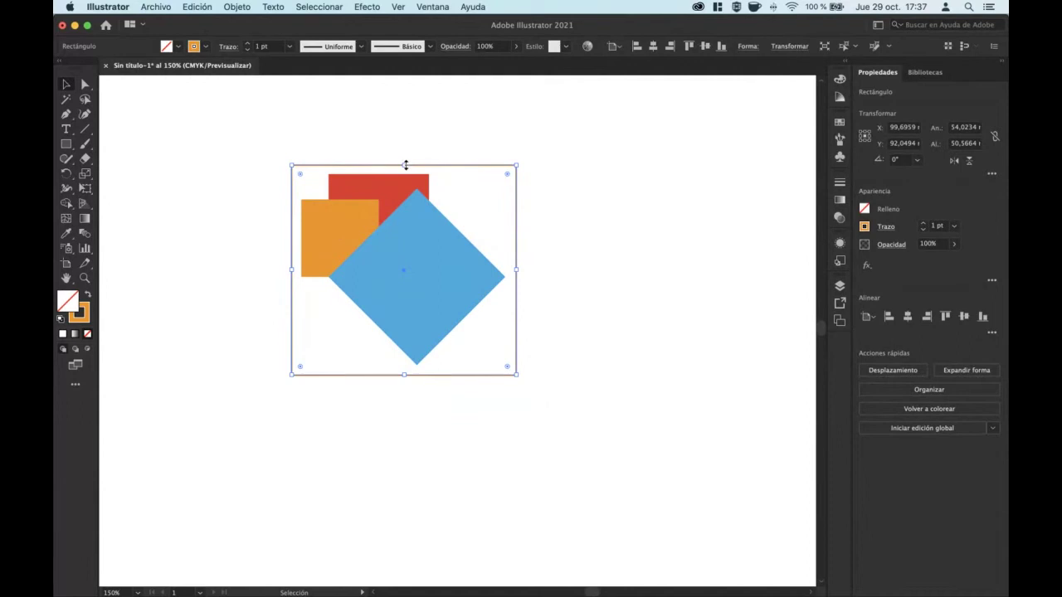
drag(405, 165, 405, 161)
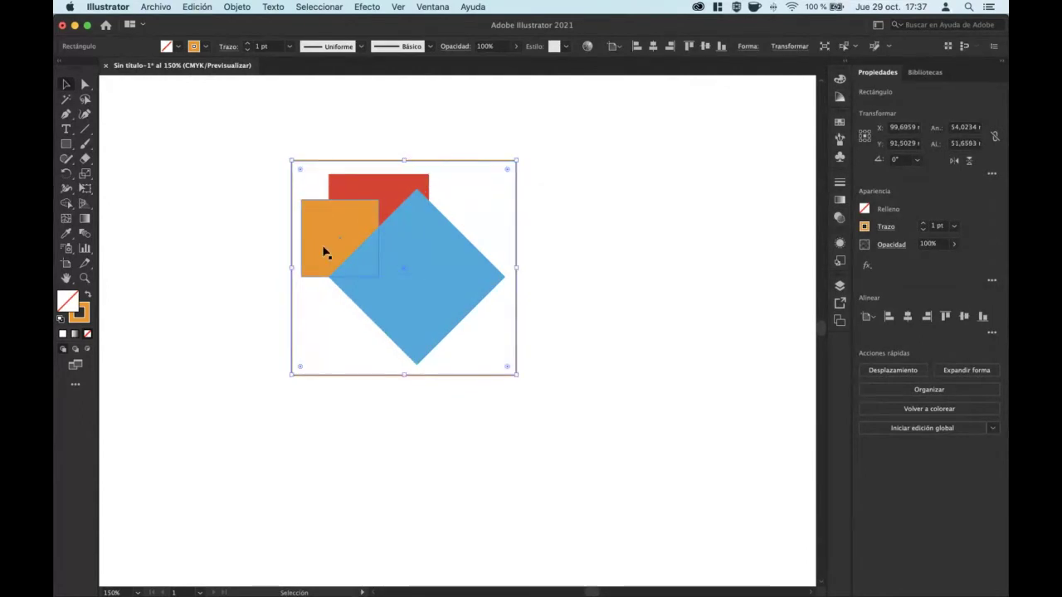
drag(290, 266, 287, 267)
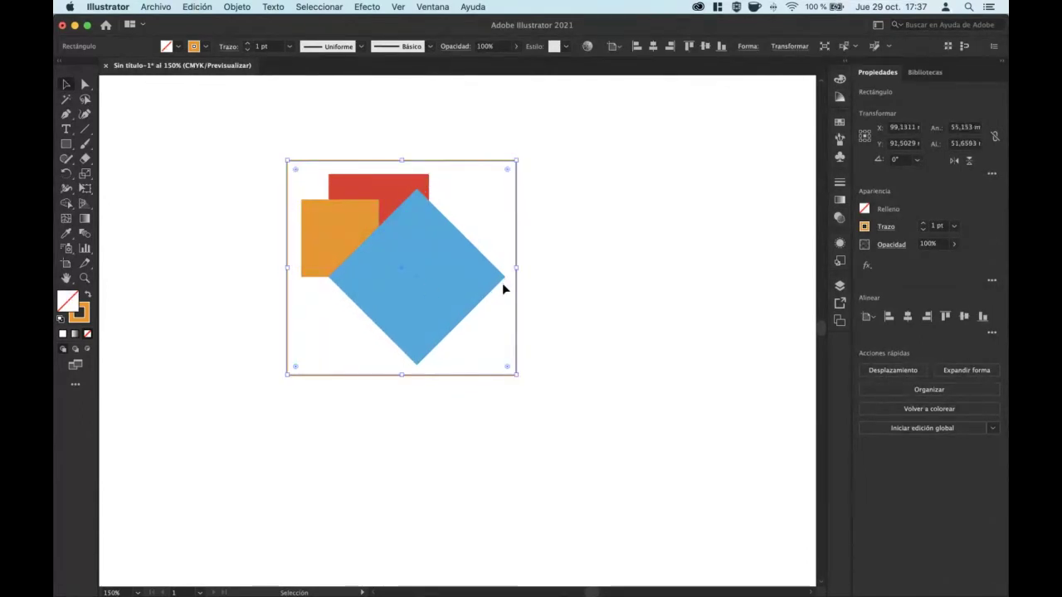
drag(515, 269, 520, 269)
drag(405, 375, 405, 379)
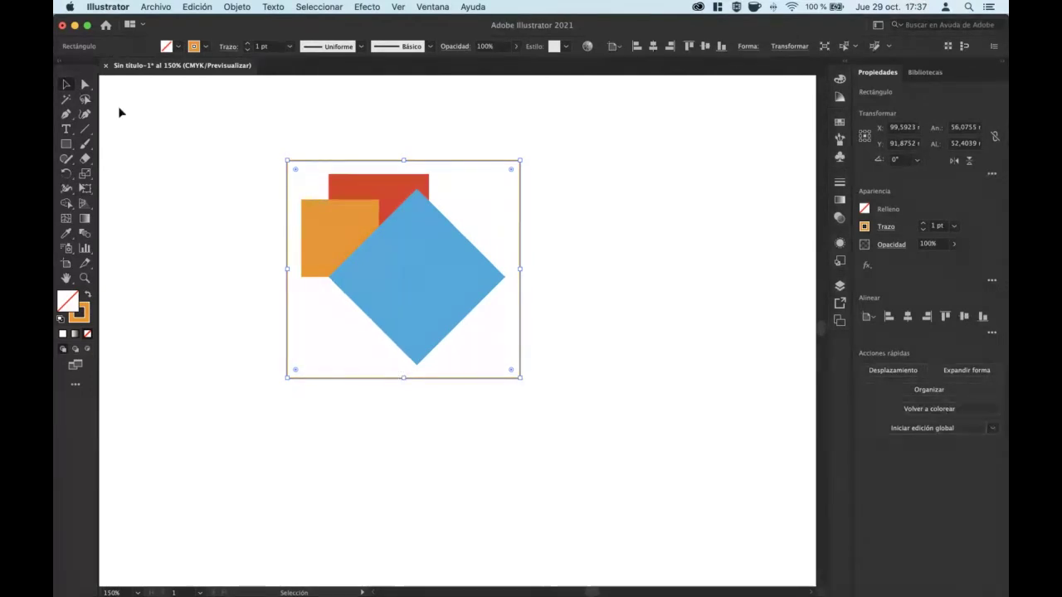
click(188, 142)
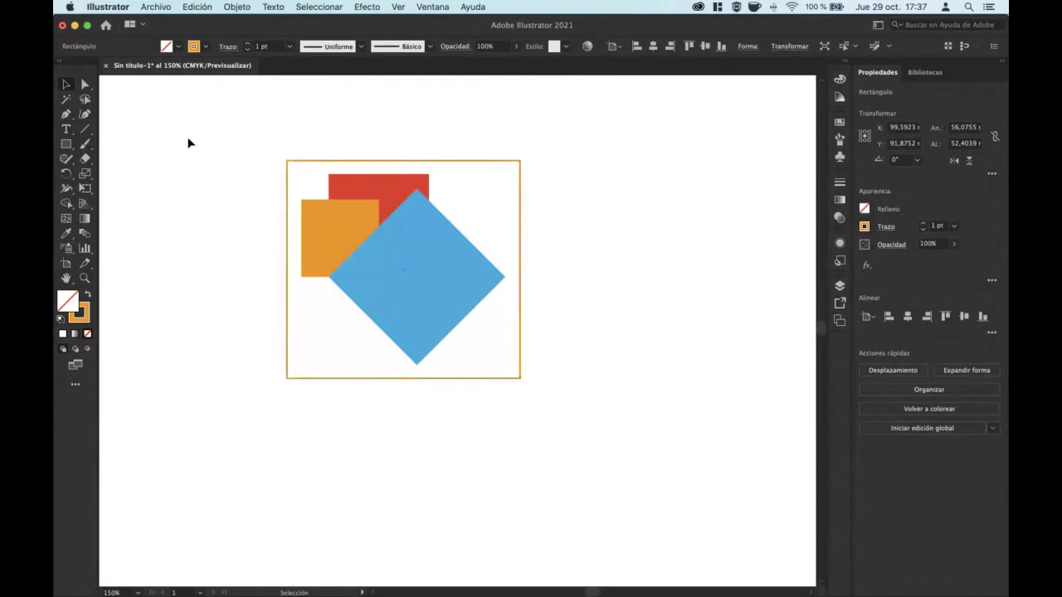
- Remove the frame rectangle's orange outline and fill it with white
click(298, 161)
click(205, 47)
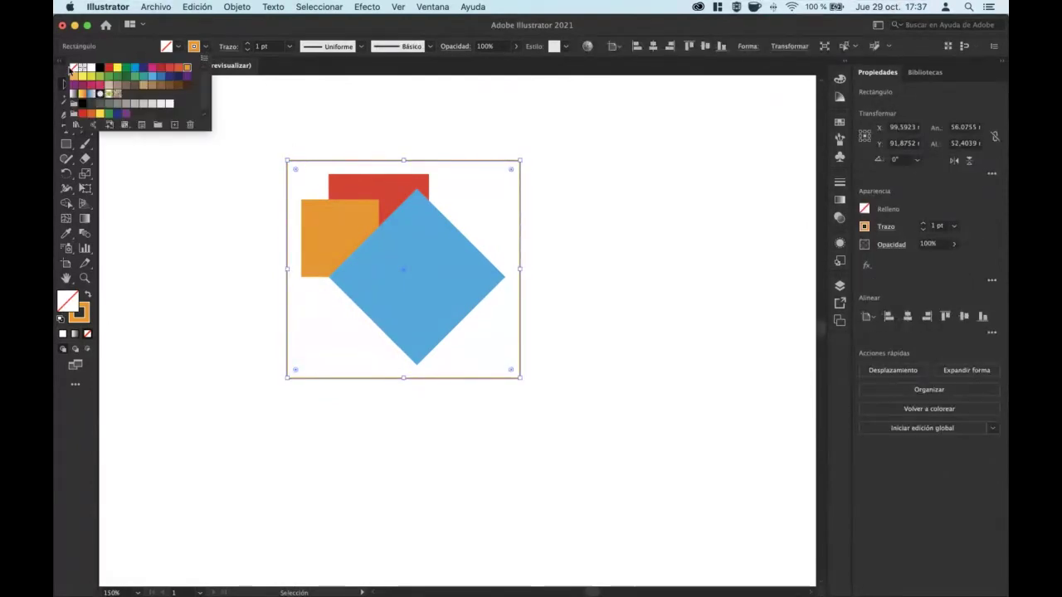
click(72, 67)
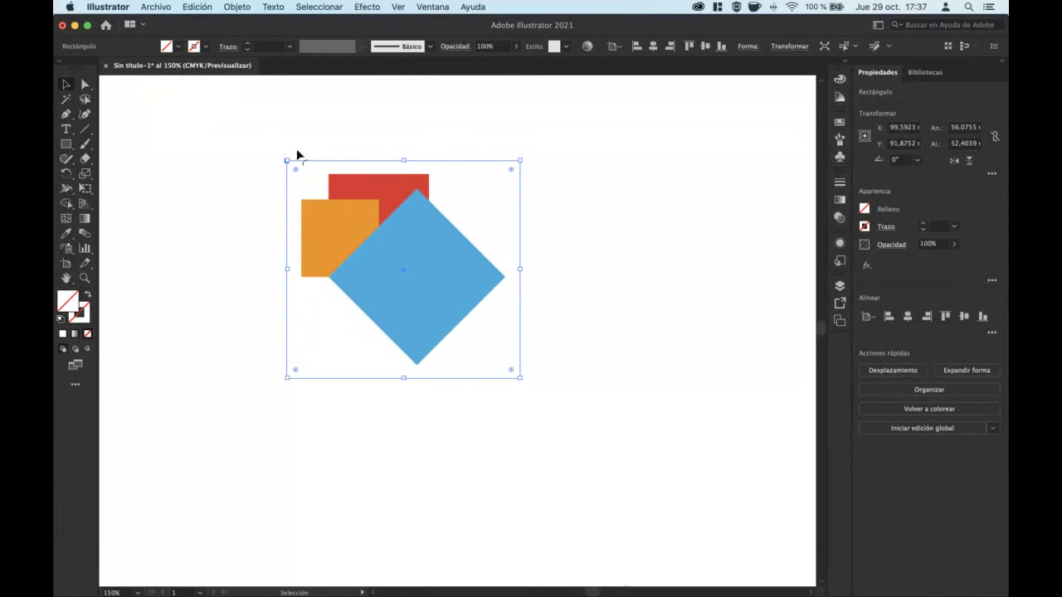
click(178, 47)
click(81, 70)
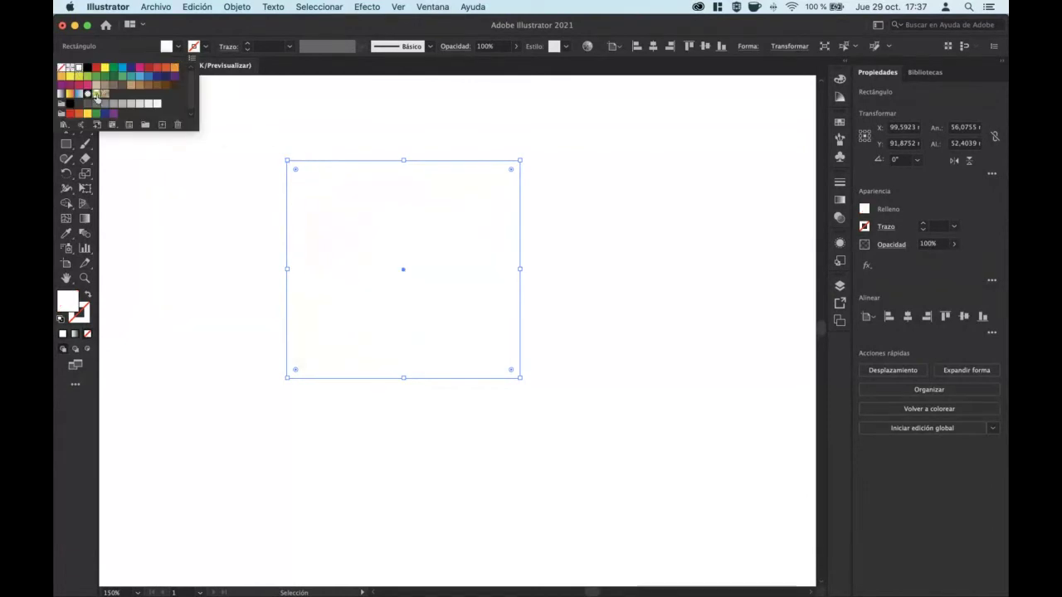
click(258, 173)
- Send the white square behind the red, orange and blue shapes with Organizar > Enviar detrás
click(342, 198)
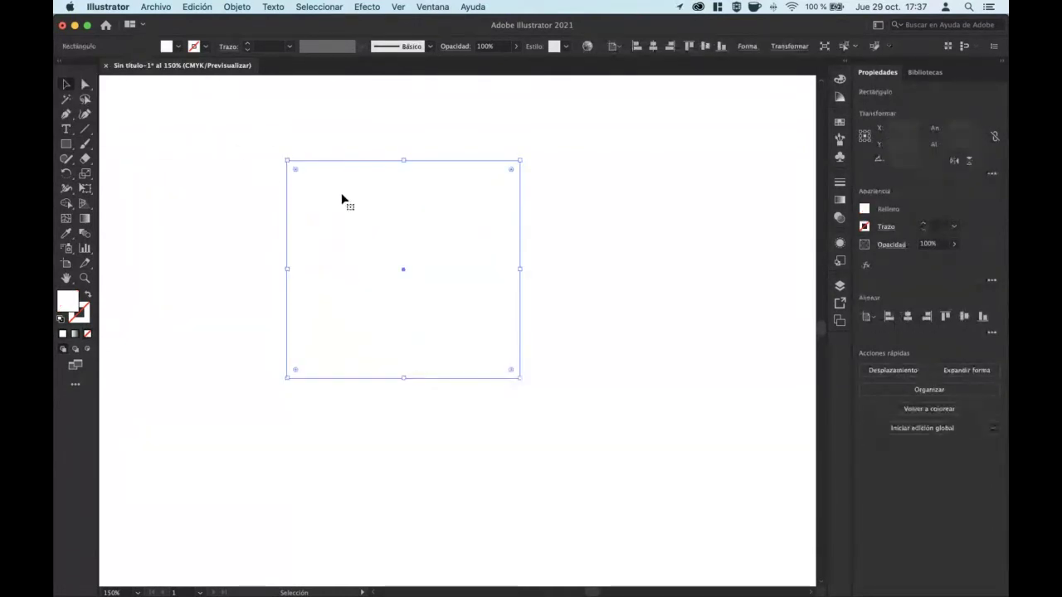
right_click(341, 198)
mouse_move(464, 416)
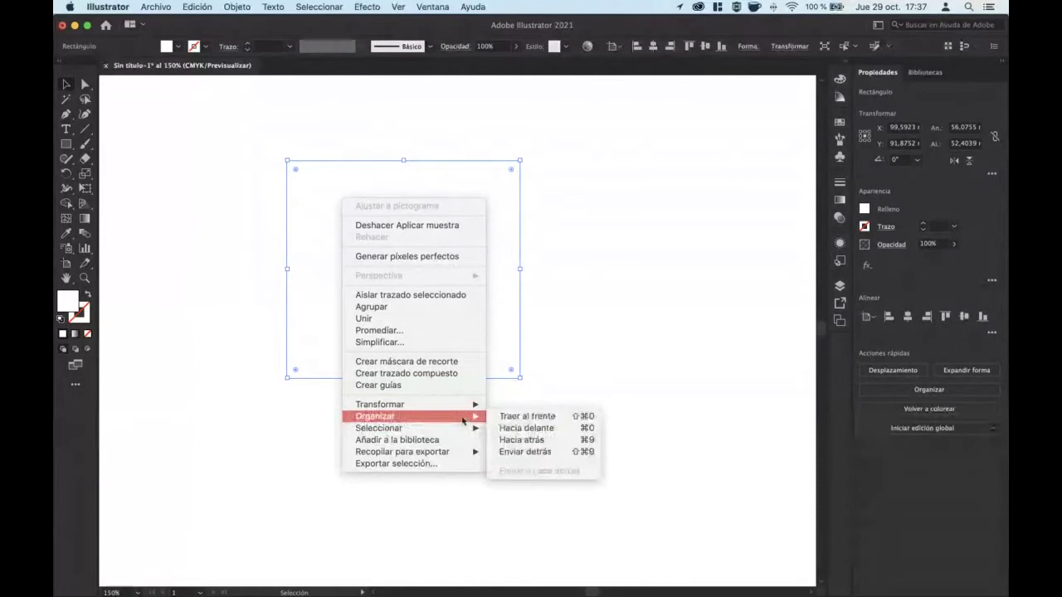
click(521, 453)
click(573, 357)
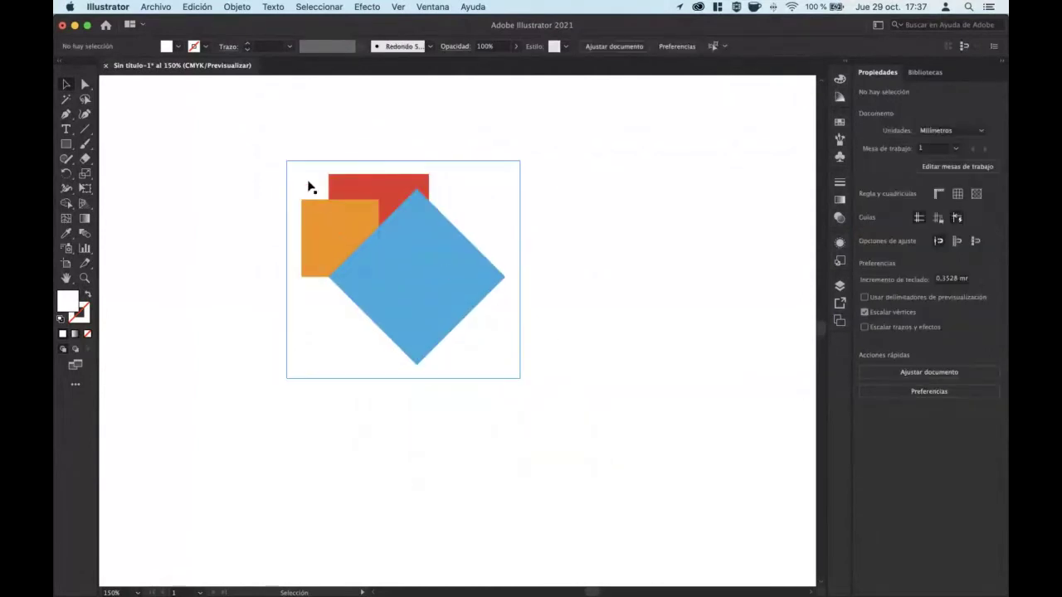
- Select all the shapes and group them into one motif tile
key(super+a)
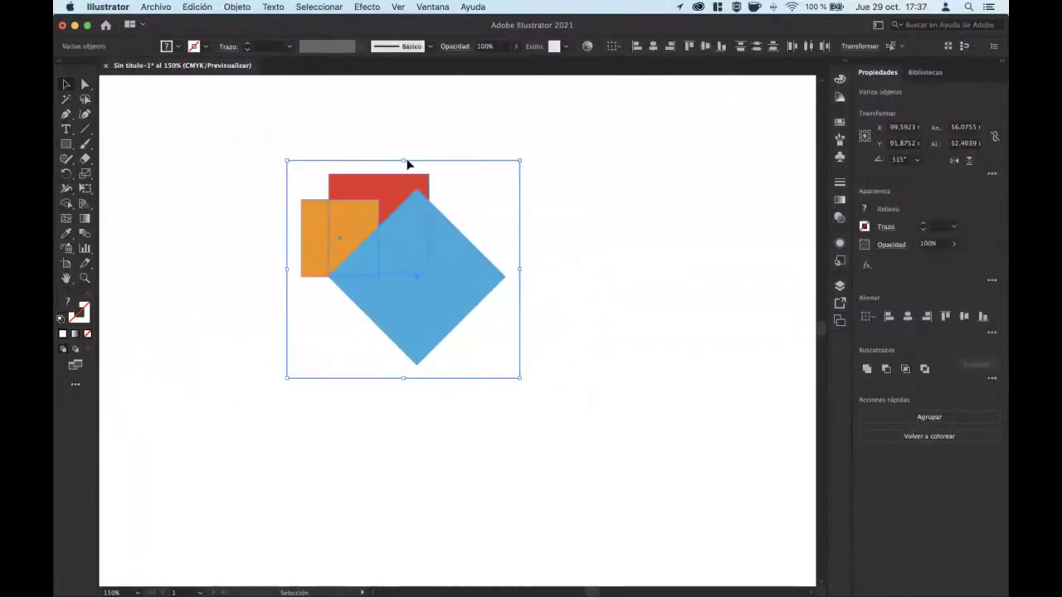
right_click(339, 208)
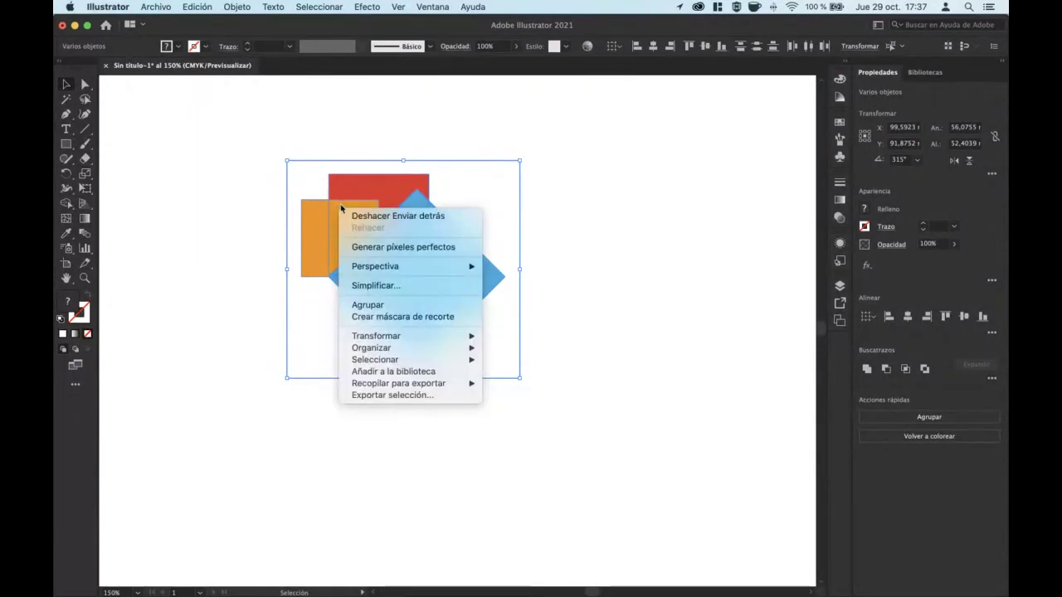
click(373, 304)
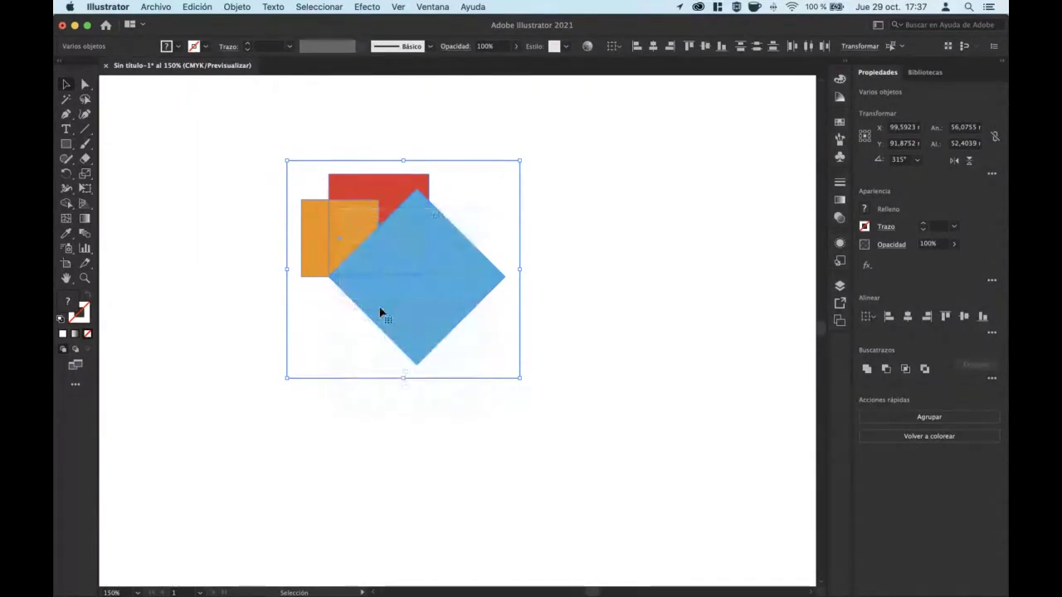
click(601, 281)
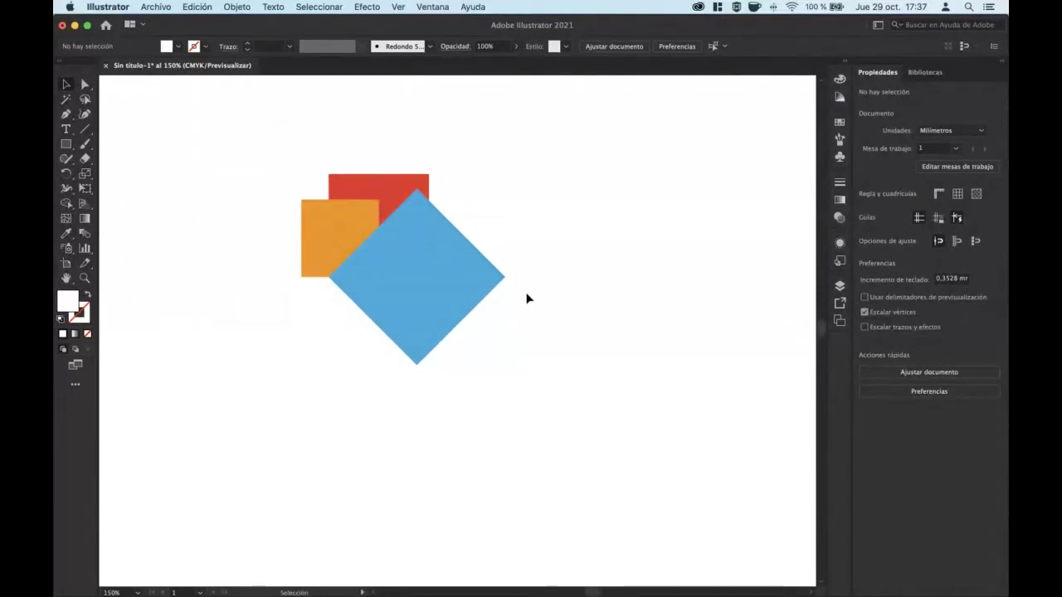
- Zoom out to 50% and move the grouped motif tile onto the pasteboard right of the artboard
alt+click(525, 292)
alt+click(510, 310)
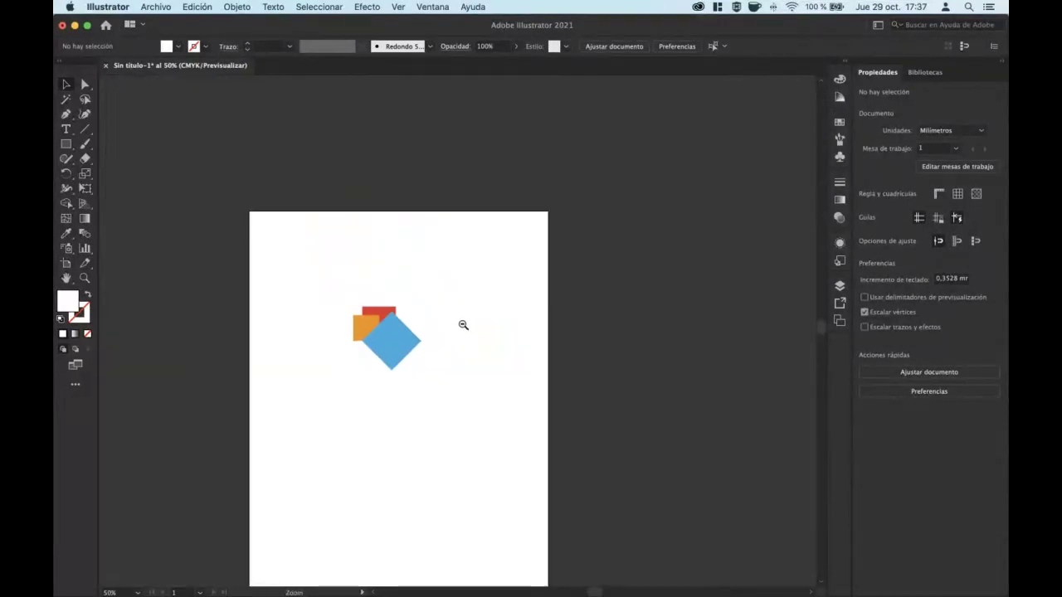
scroll(386, 316, down, 3)
drag(378, 286, 608, 239)
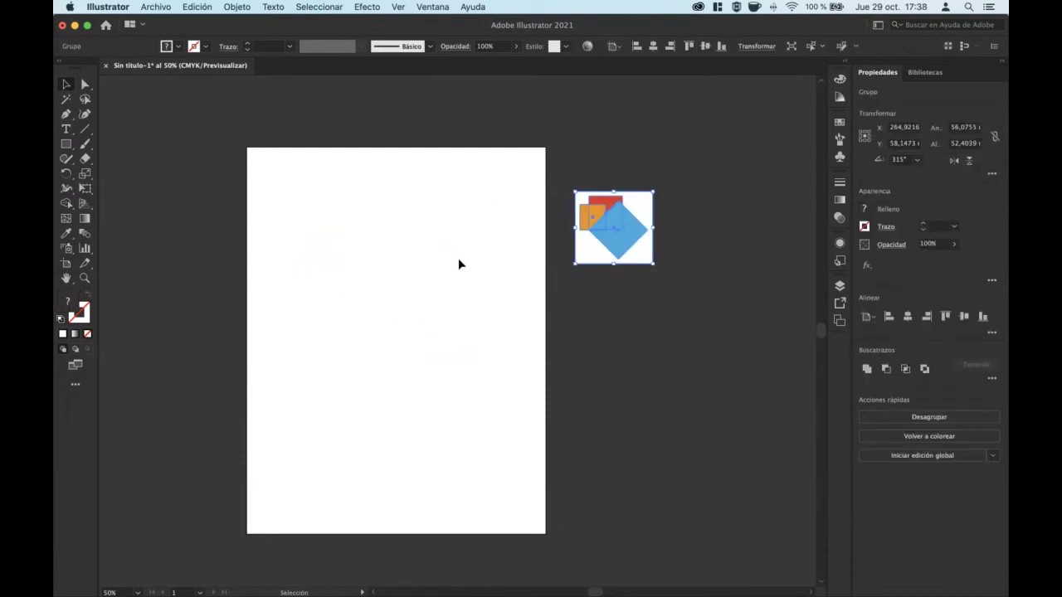
click(459, 259)
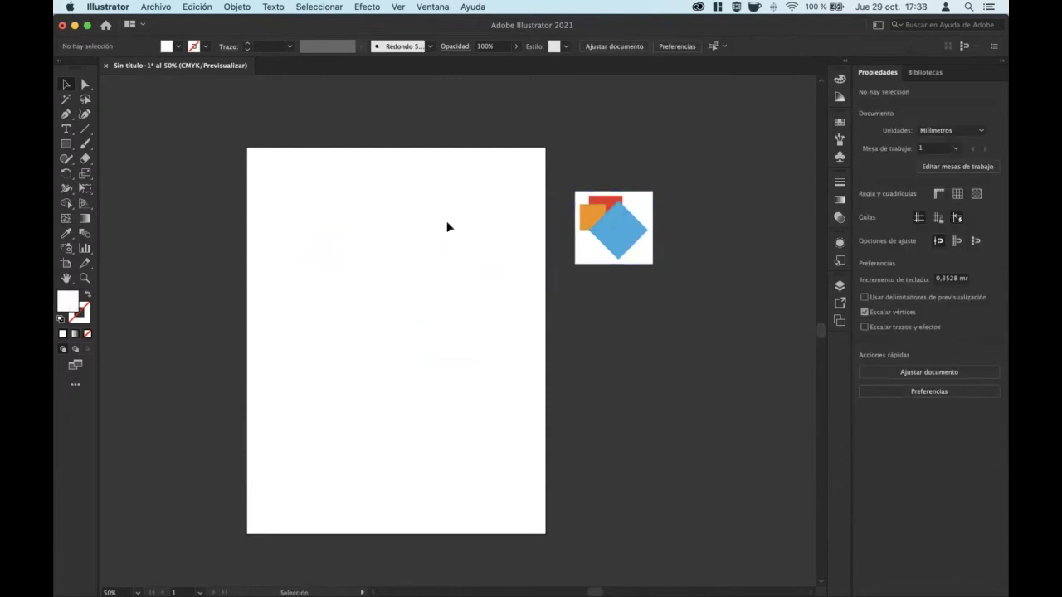
drag(66, 144, 143, 204)
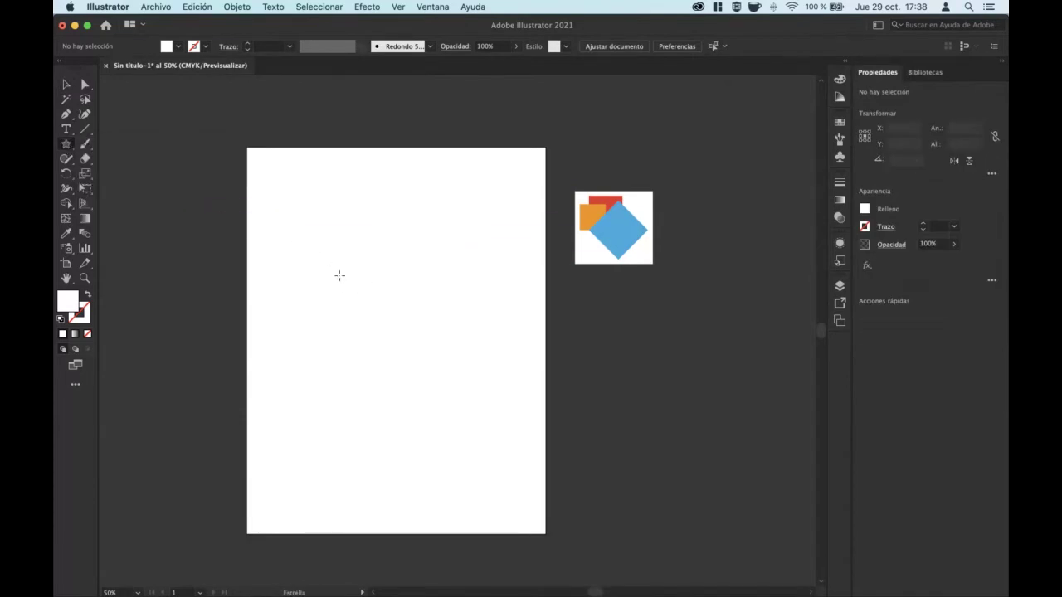
- Draw a white star, rotate it about 17° and enlarge it to roughly 206,86 × 216,86 mm
drag(339, 275, 384, 382)
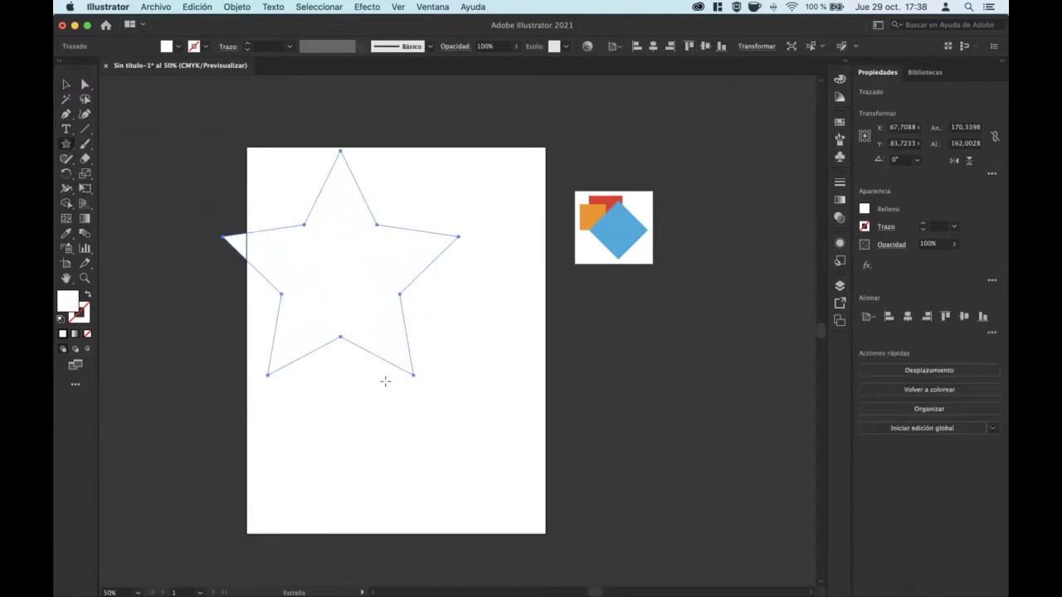
click(65, 85)
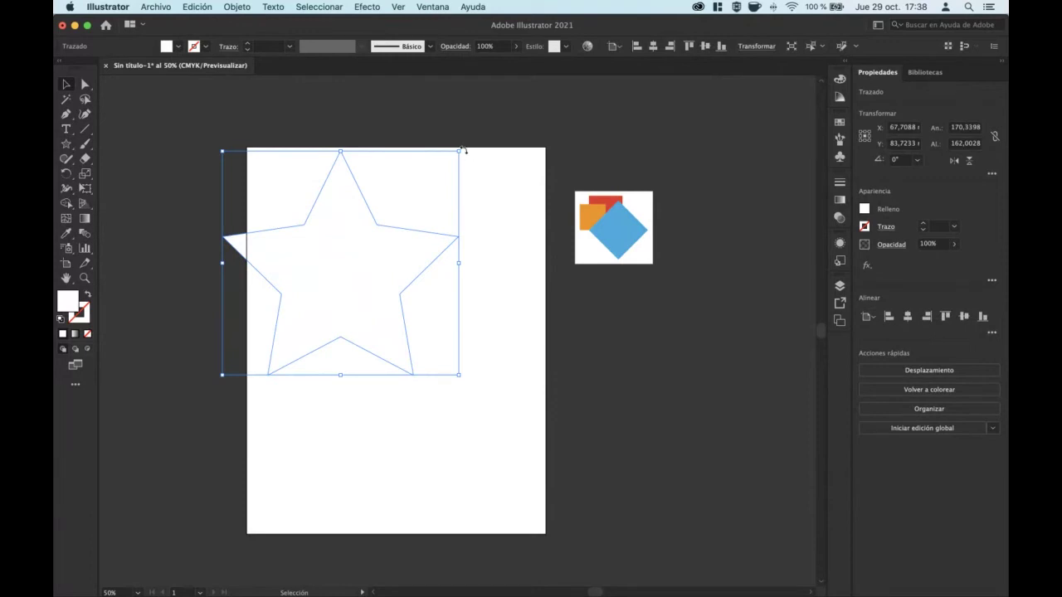
drag(464, 151, 424, 115)
drag(488, 334, 578, 400)
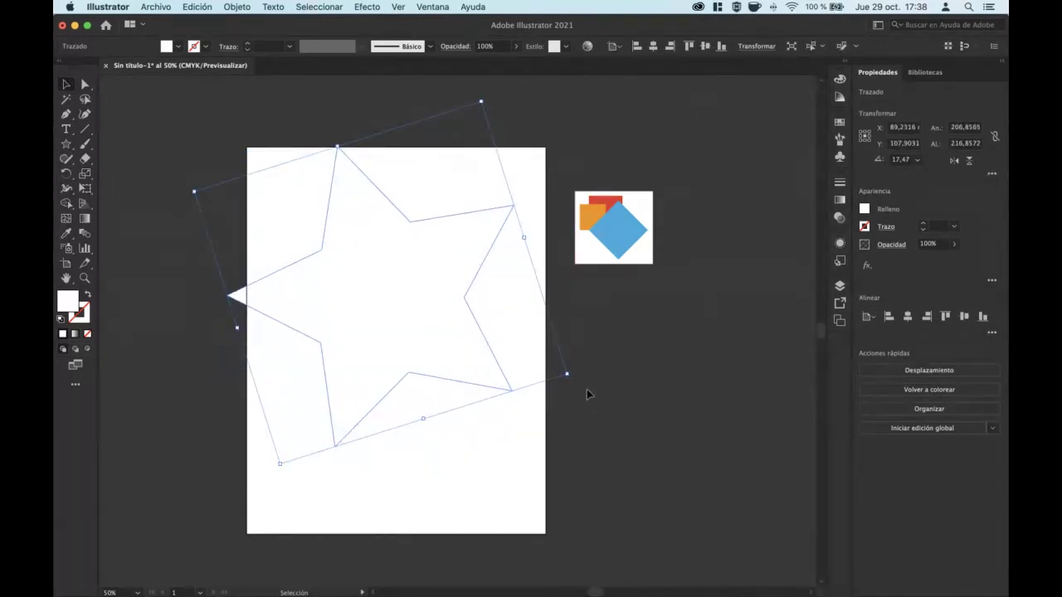
mouse_move(434, 366)
mouse_down()
mouse_move(462, 400)
mouse_move(458, 383)
mouse_move(445, 384)
mouse_up()
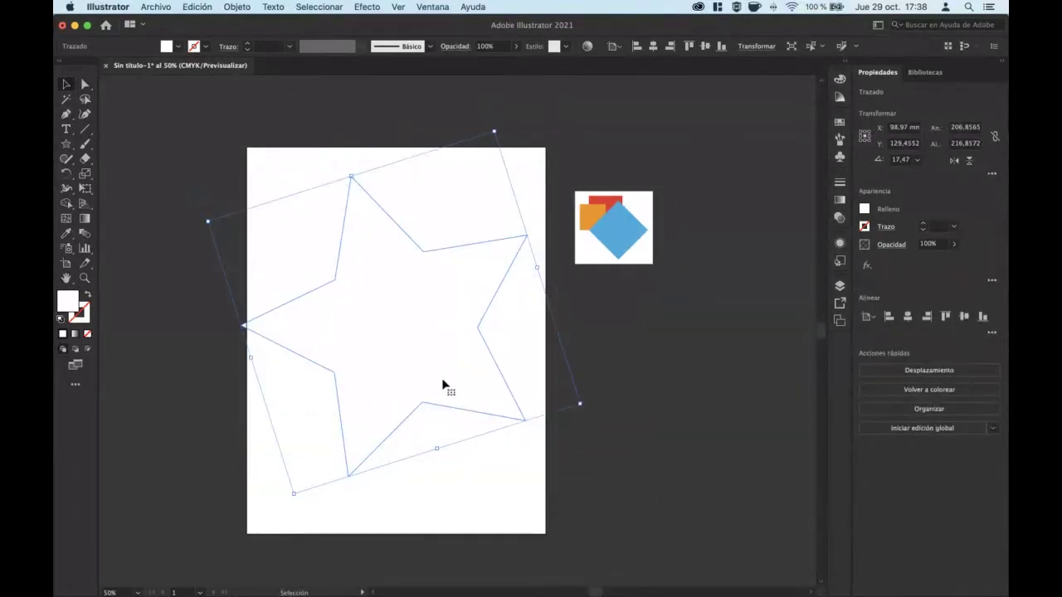
click(1001, 63)
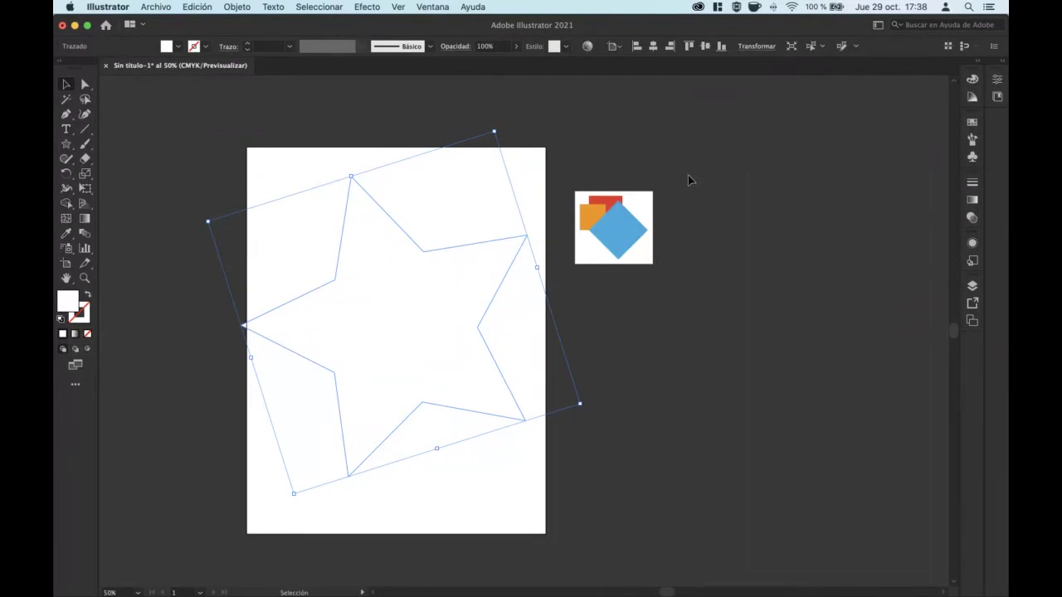
click(429, 7)
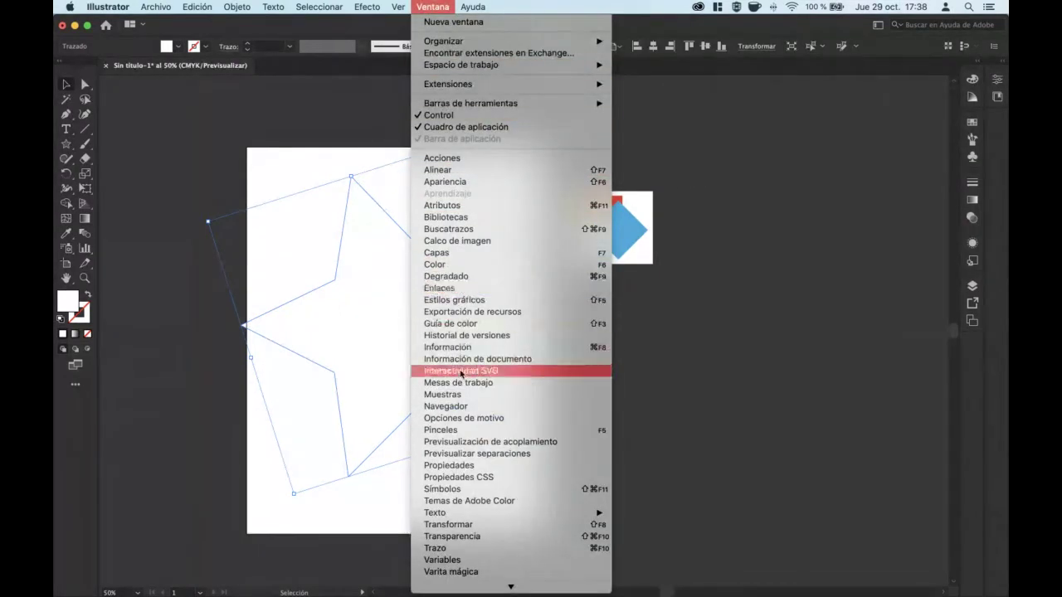
- Drag the motif tile into the Swatches panel to create a new pattern swatch
click(472, 401)
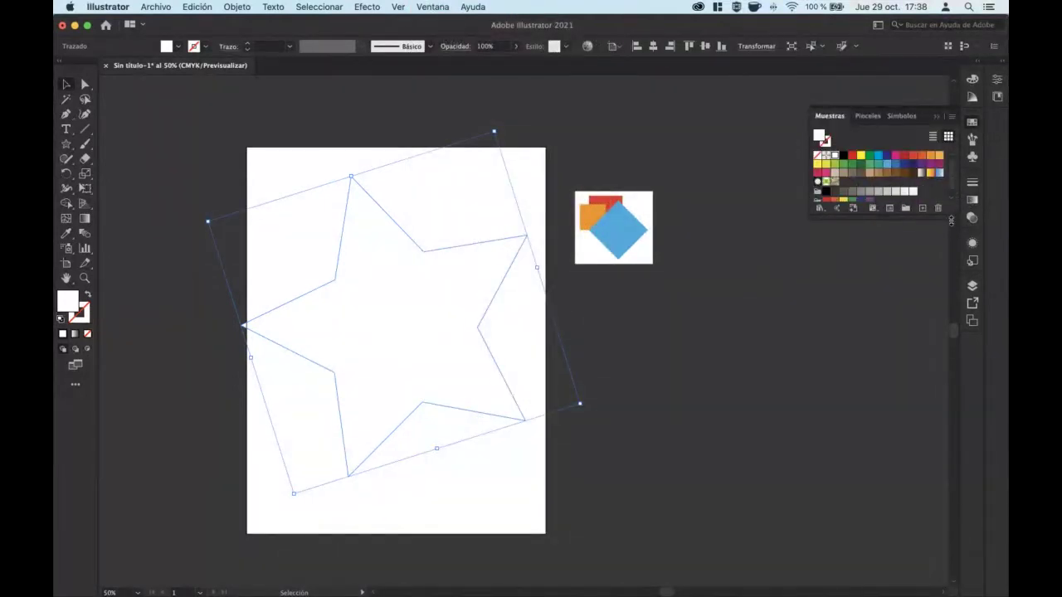
click(758, 250)
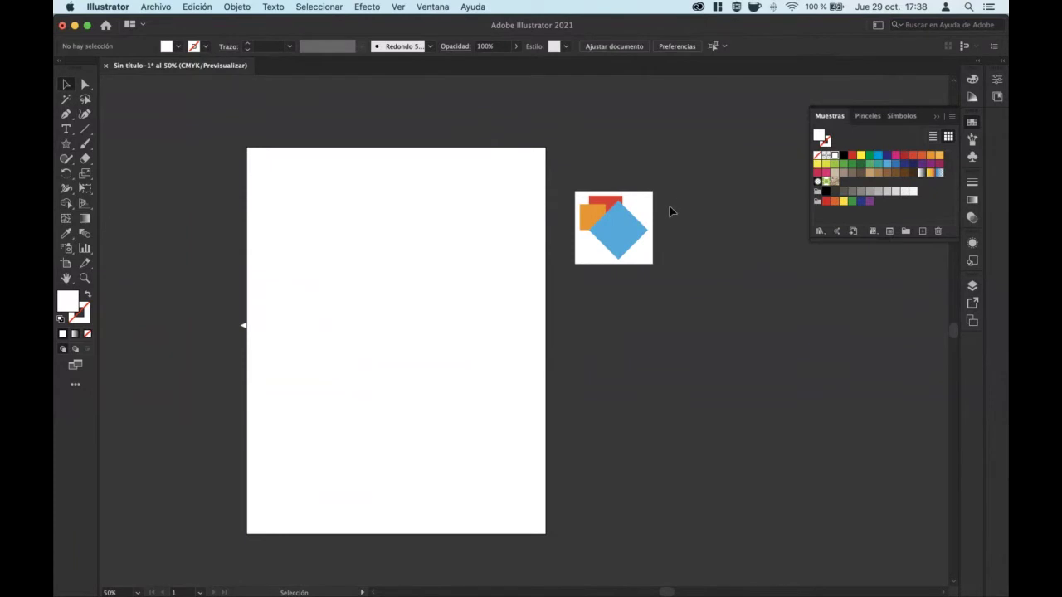
click(619, 259)
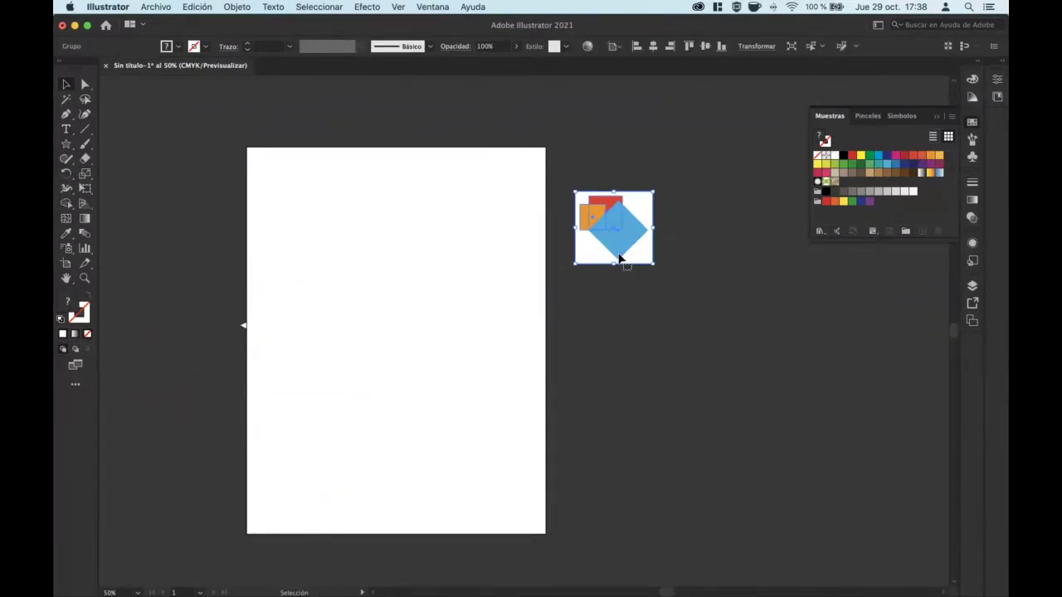
drag(620, 249, 935, 195)
click(721, 235)
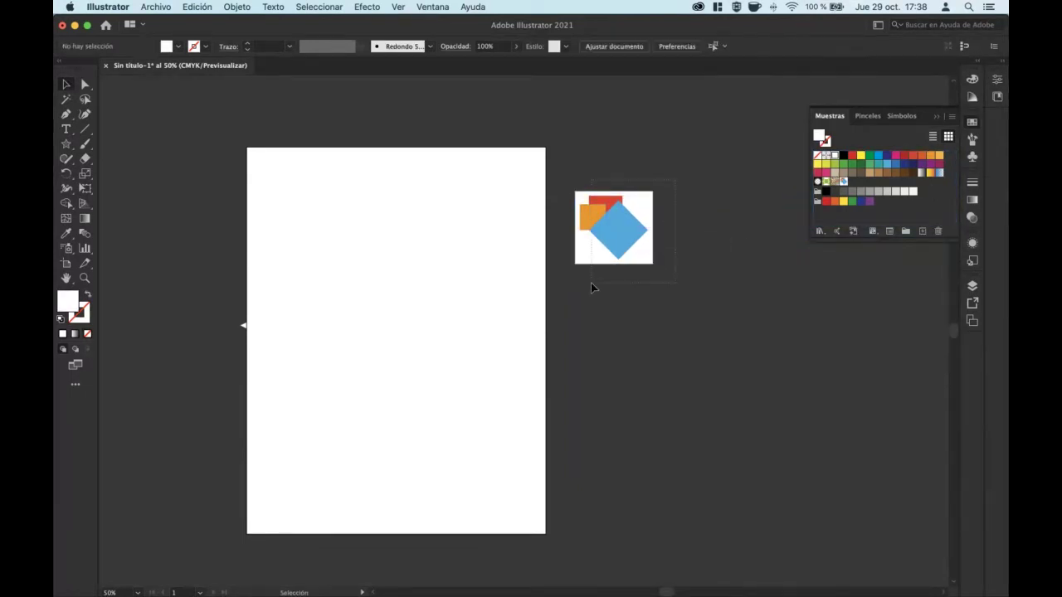
drag(605, 234, 884, 315)
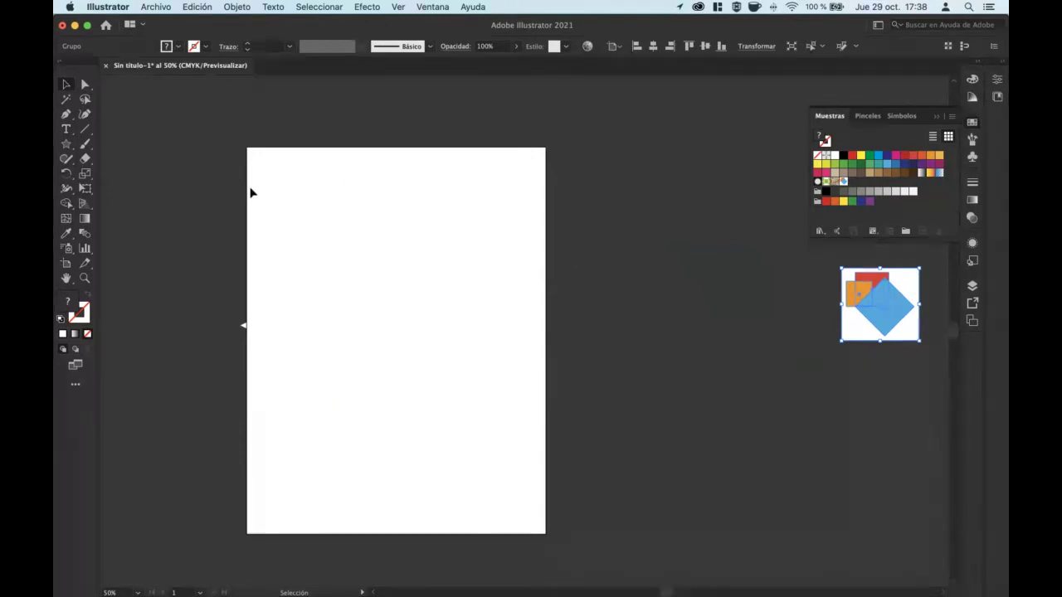
- Fill the star with Nueva muestra de motivo 1, the new square-motif pattern
click(464, 350)
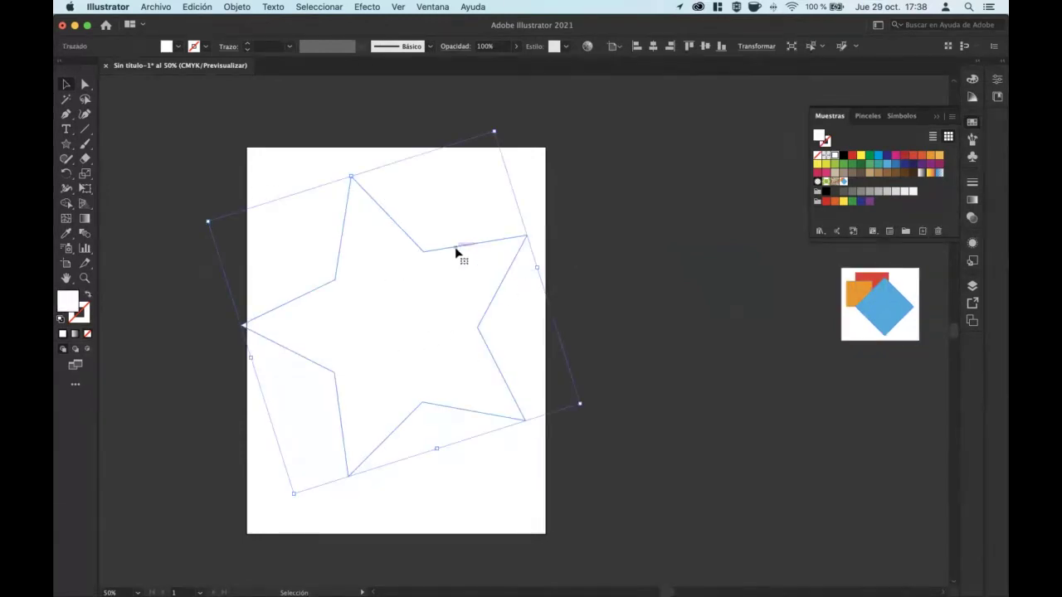
click(179, 50)
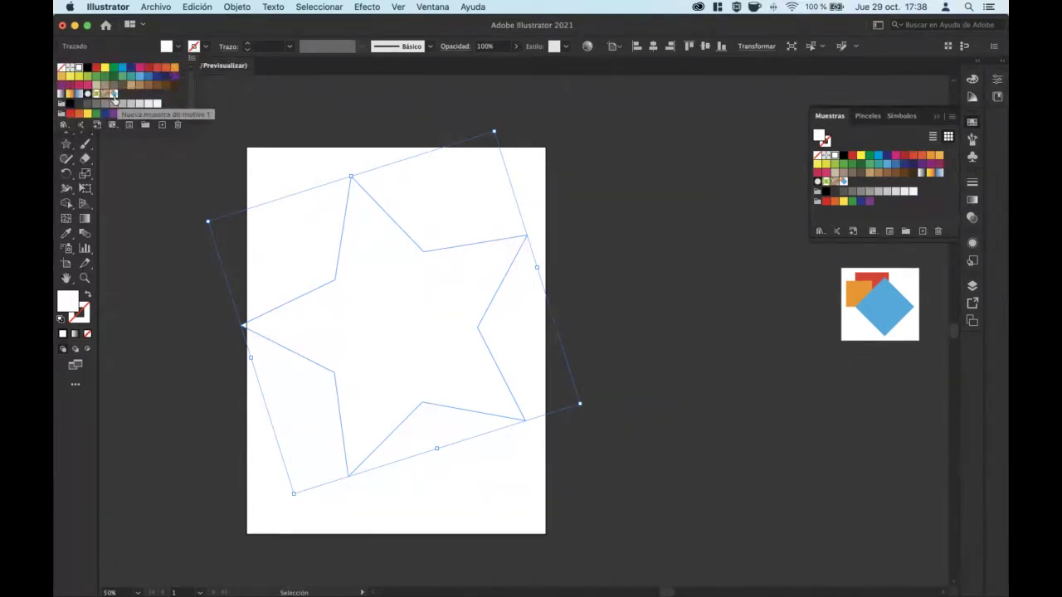
click(114, 97)
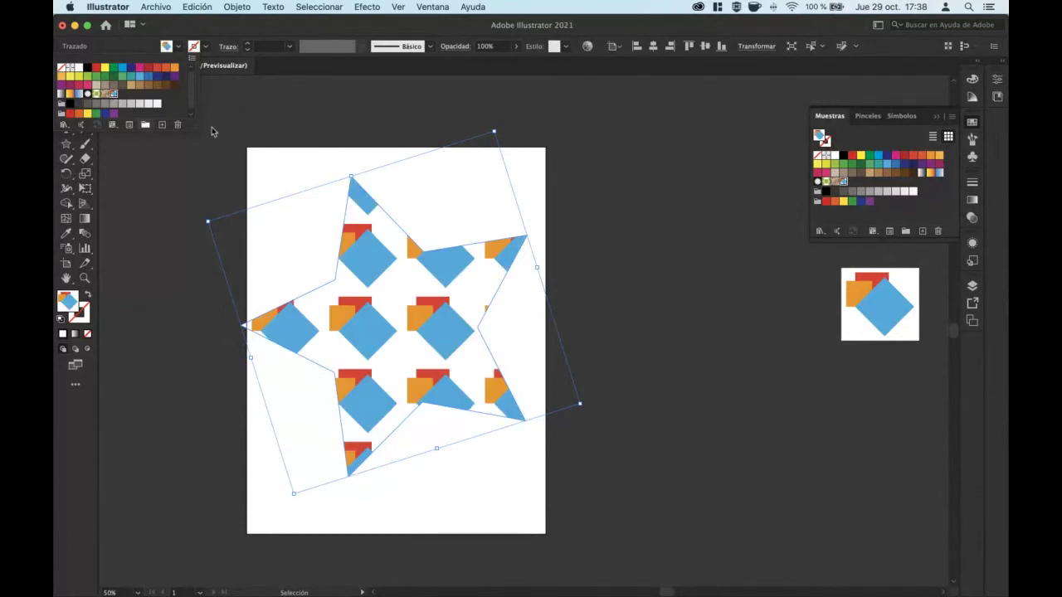
click(284, 136)
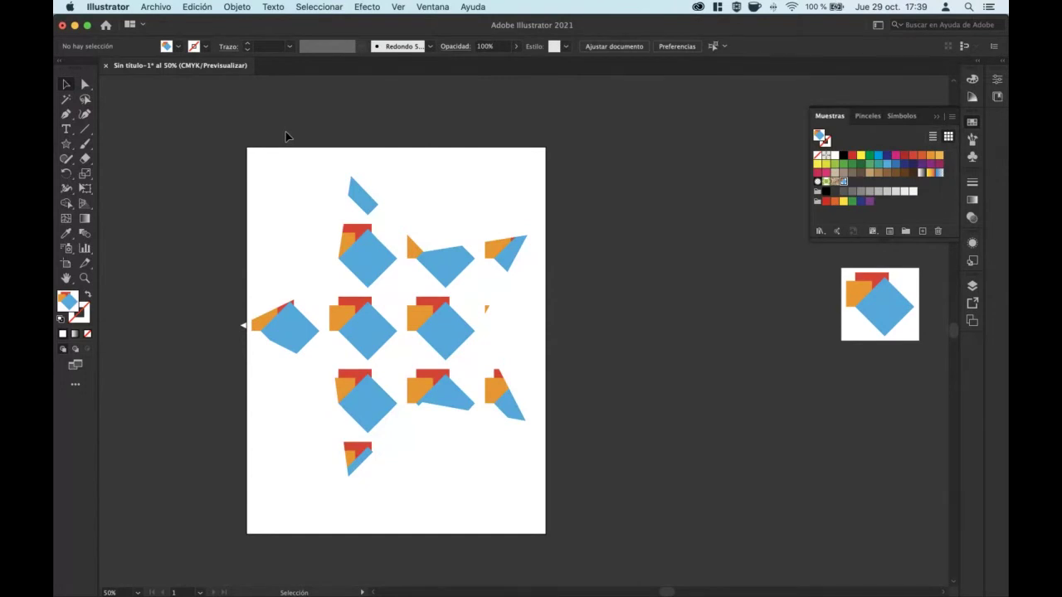
- Scale the pattern-filled star far beyond the artboard and shift it up and left
click(380, 258)
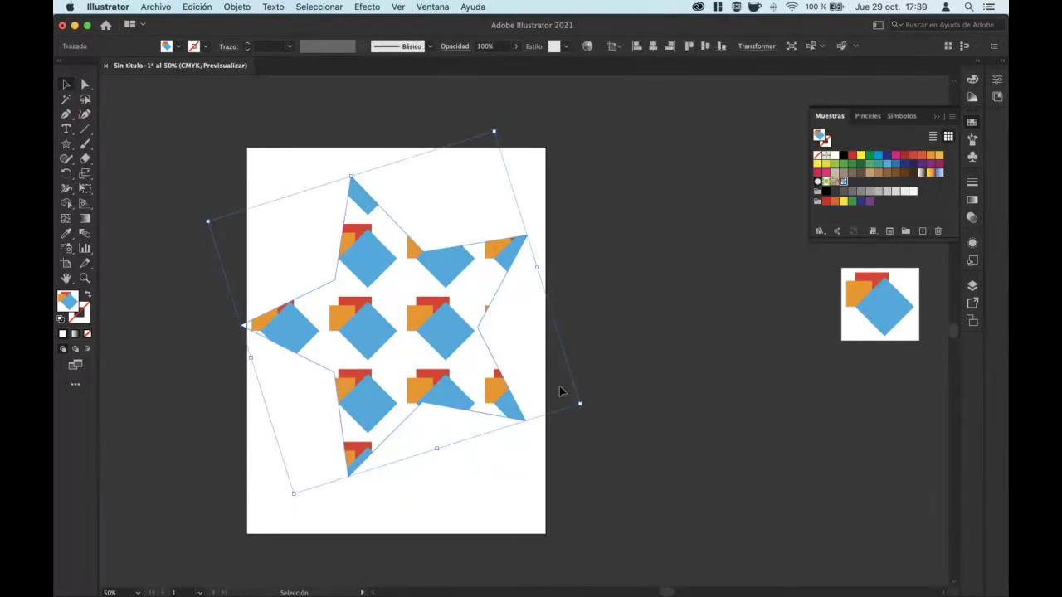
drag(581, 407, 464, 315)
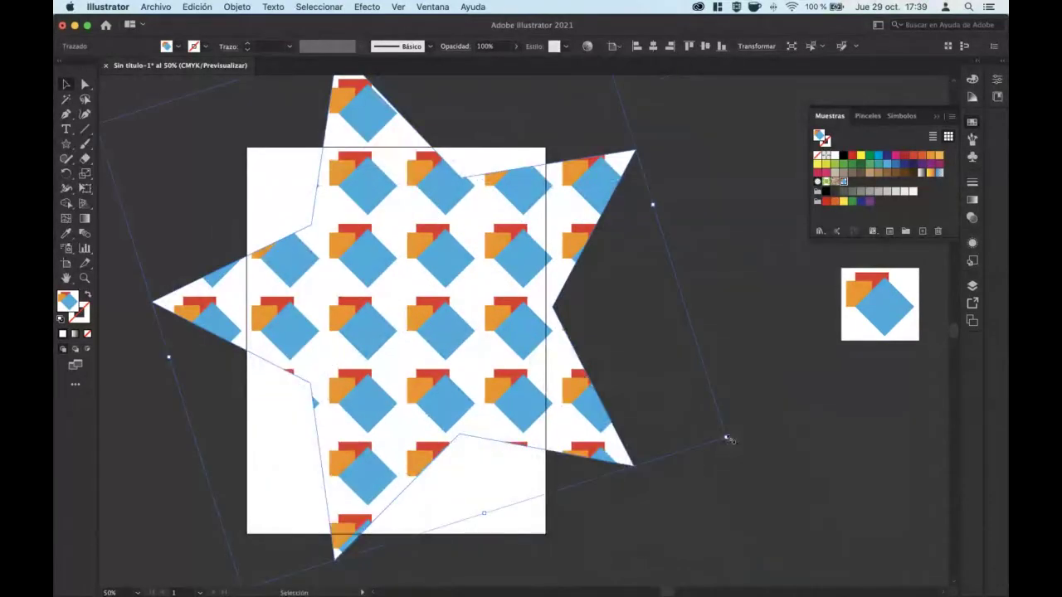
drag(728, 438, 879, 504)
drag(548, 399, 465, 356)
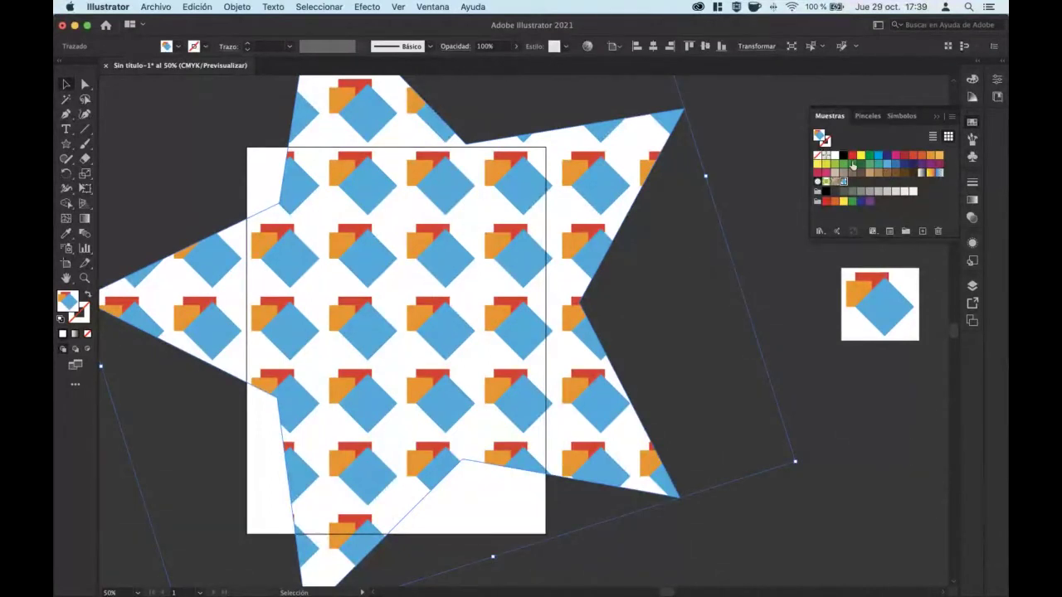
click(762, 216)
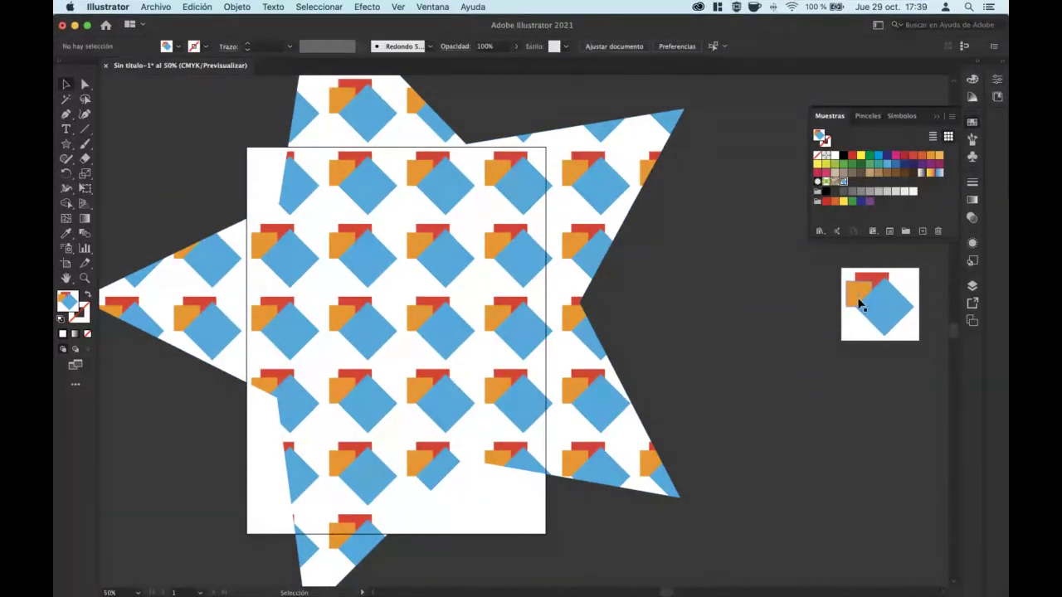
drag(878, 309, 744, 224)
- Rotate the lower motif tile 45° and refill the star with a larger-scale motif pattern
click(740, 361)
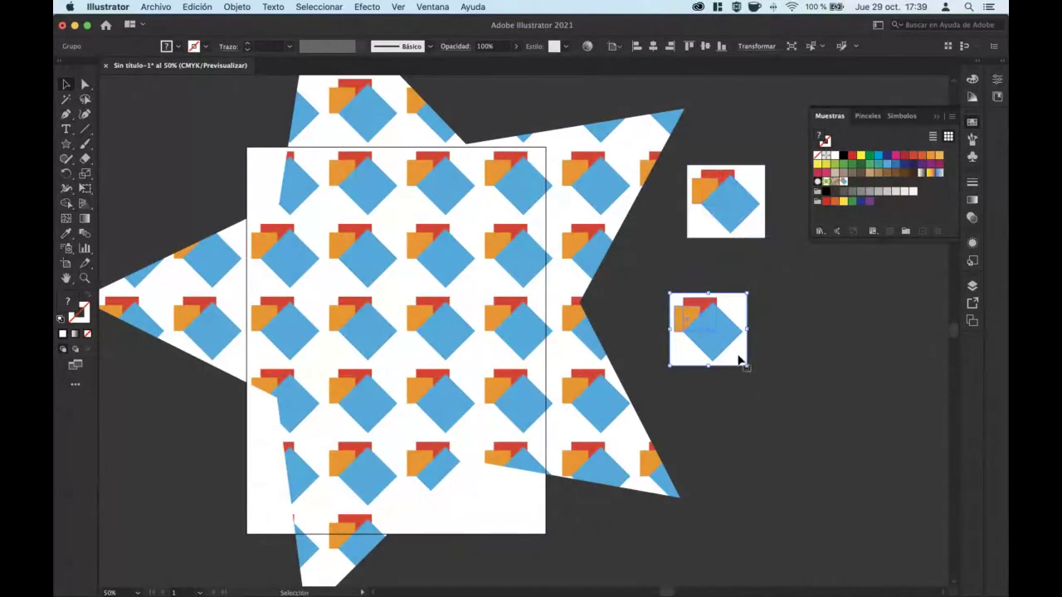
drag(758, 370, 893, 512)
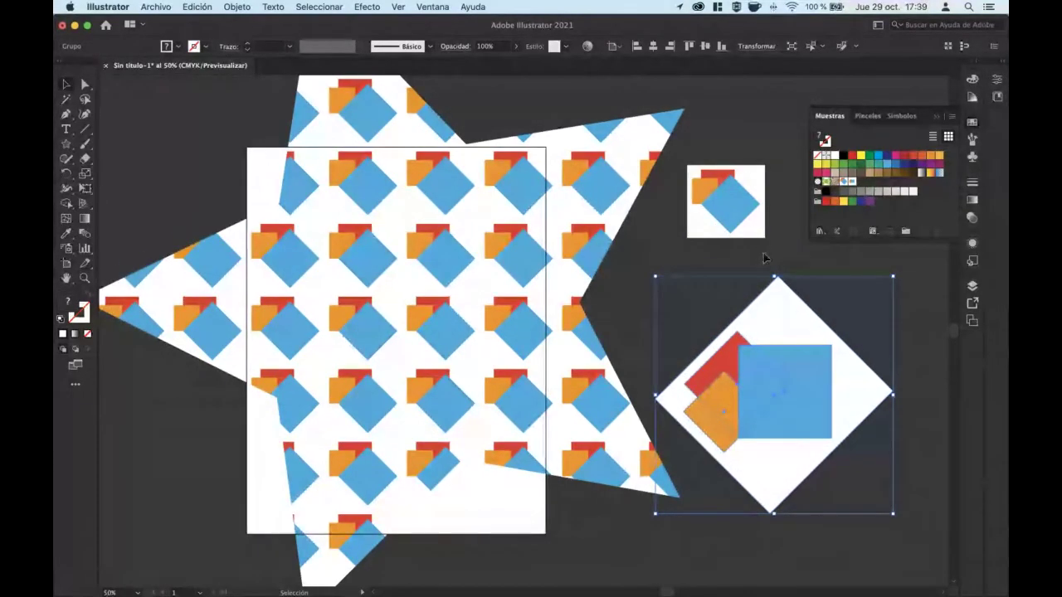
click(617, 244)
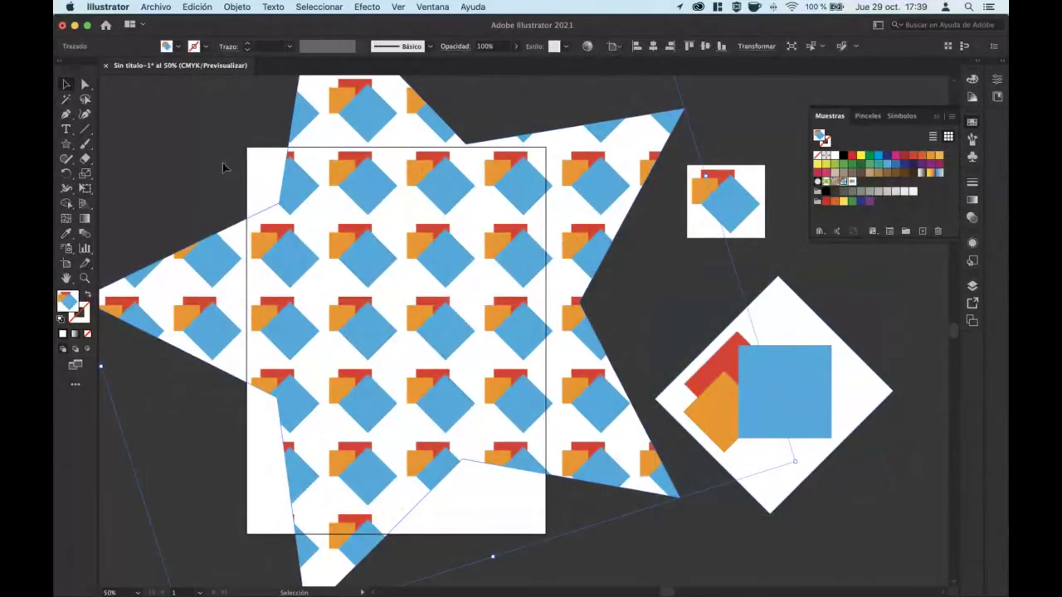
click(178, 48)
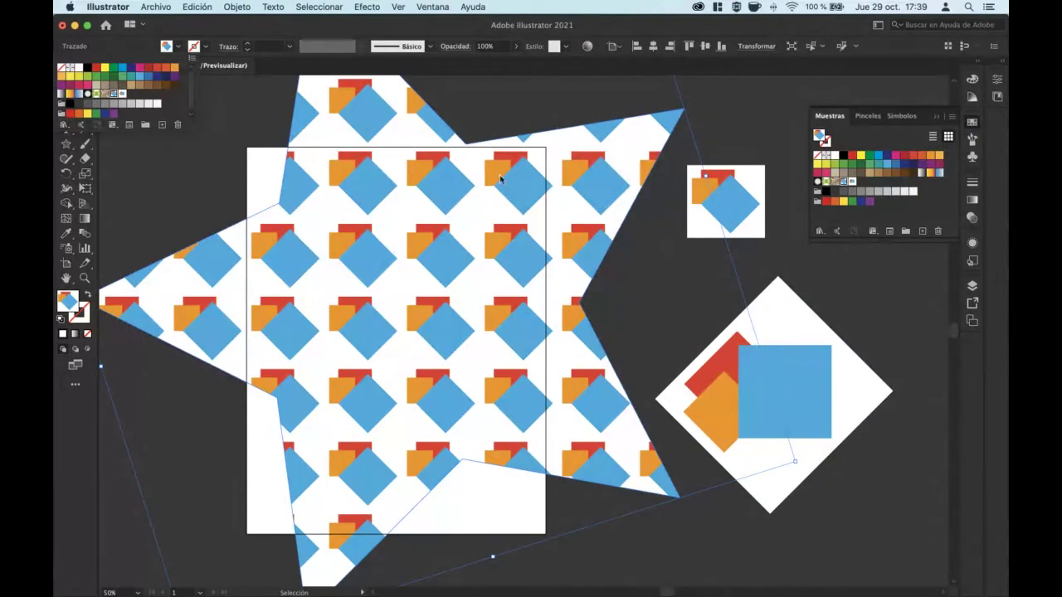
click(122, 95)
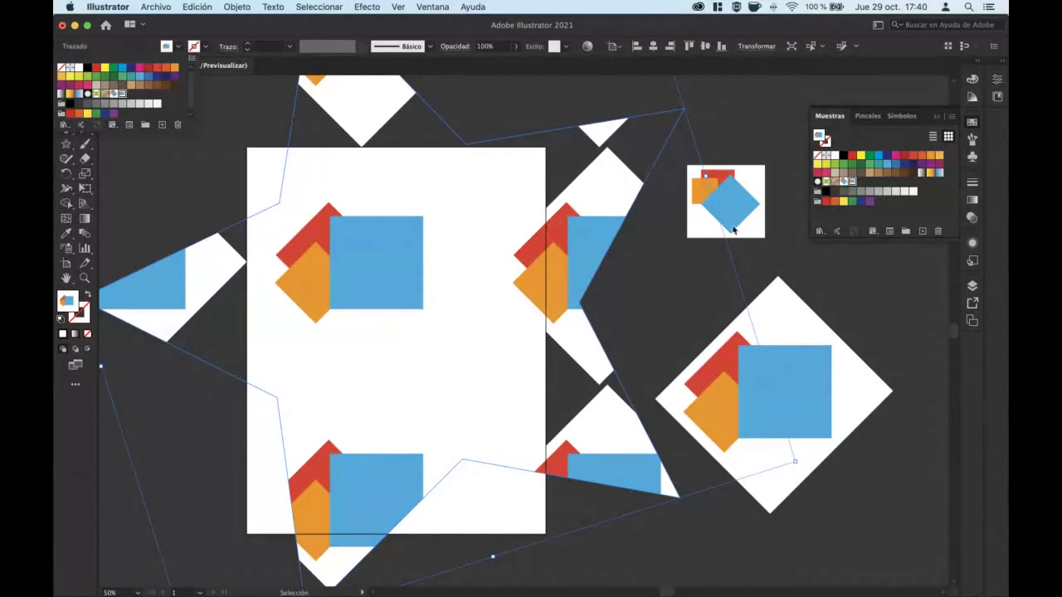
click(740, 224)
- Shrink the small sample tile and fill it with a pattern swatch
click(751, 228)
drag(761, 234, 705, 186)
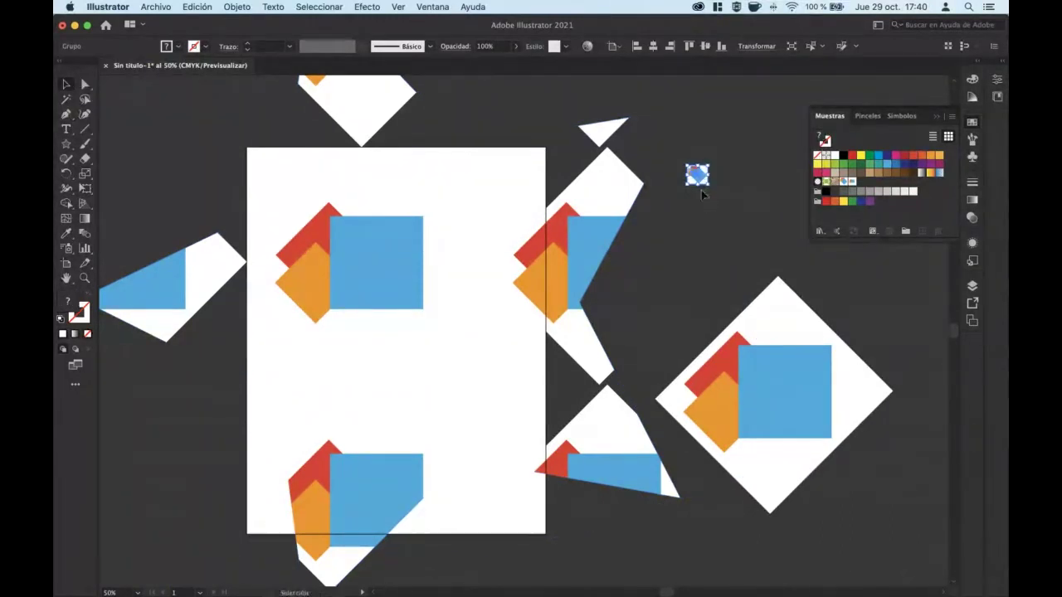
click(178, 47)
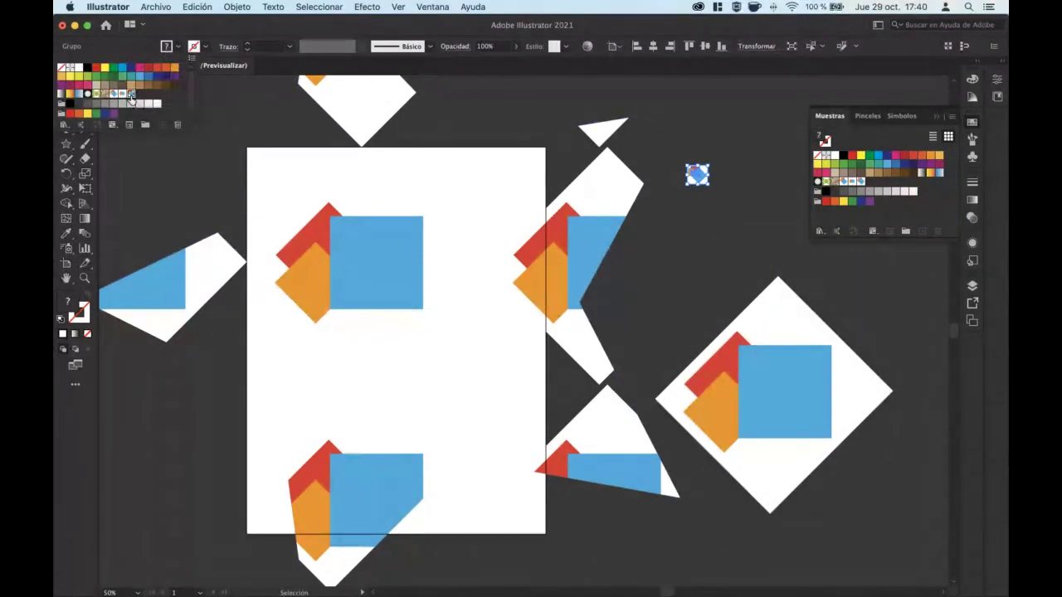
click(130, 97)
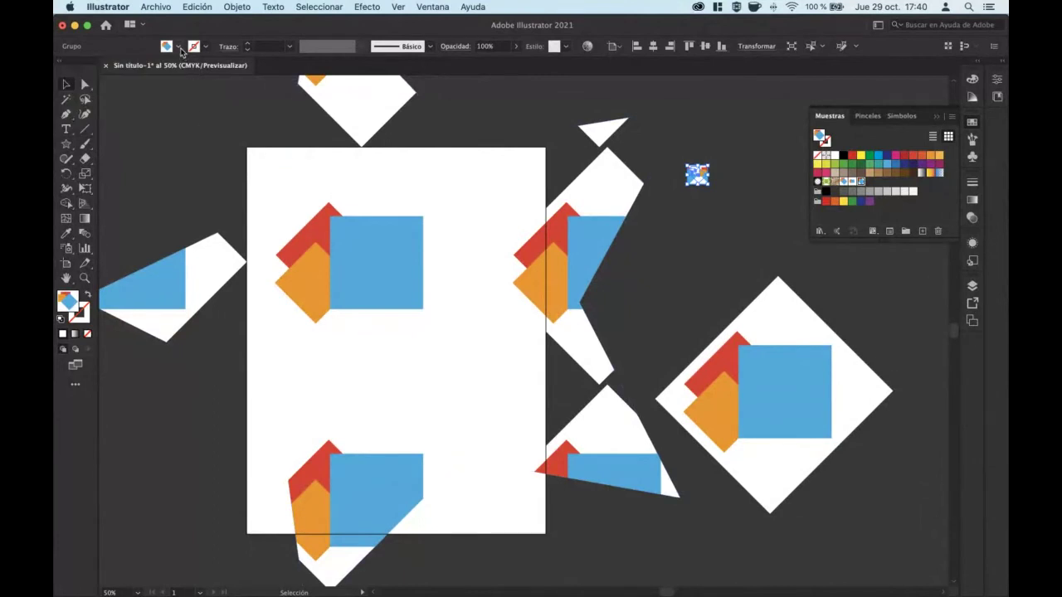
click(180, 48)
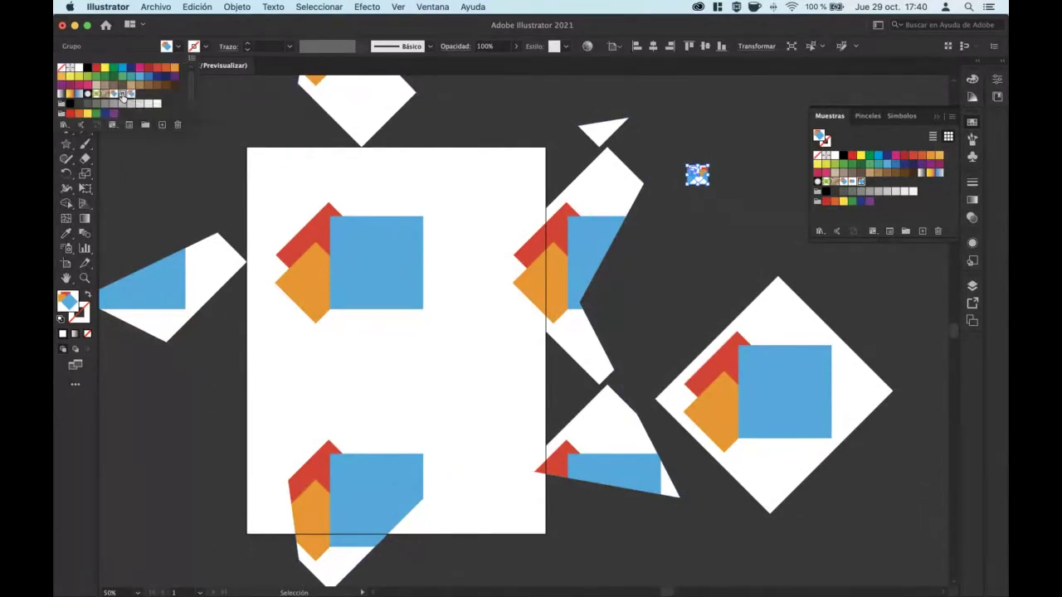
- Try two pattern swatches on the small tile, then fill the star with the finer motif pattern
click(123, 95)
click(130, 96)
click(347, 266)
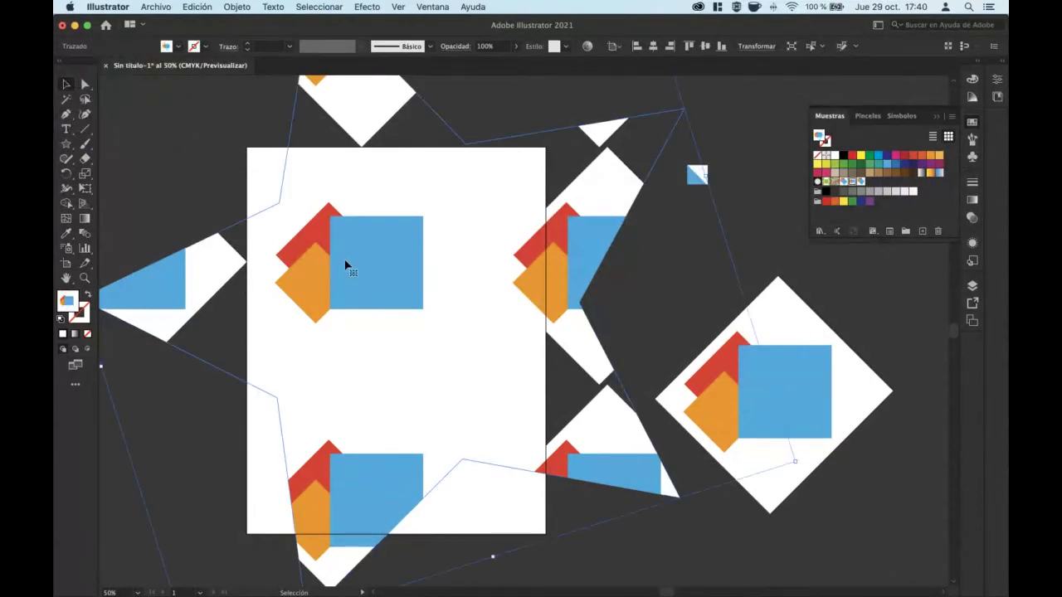
click(177, 47)
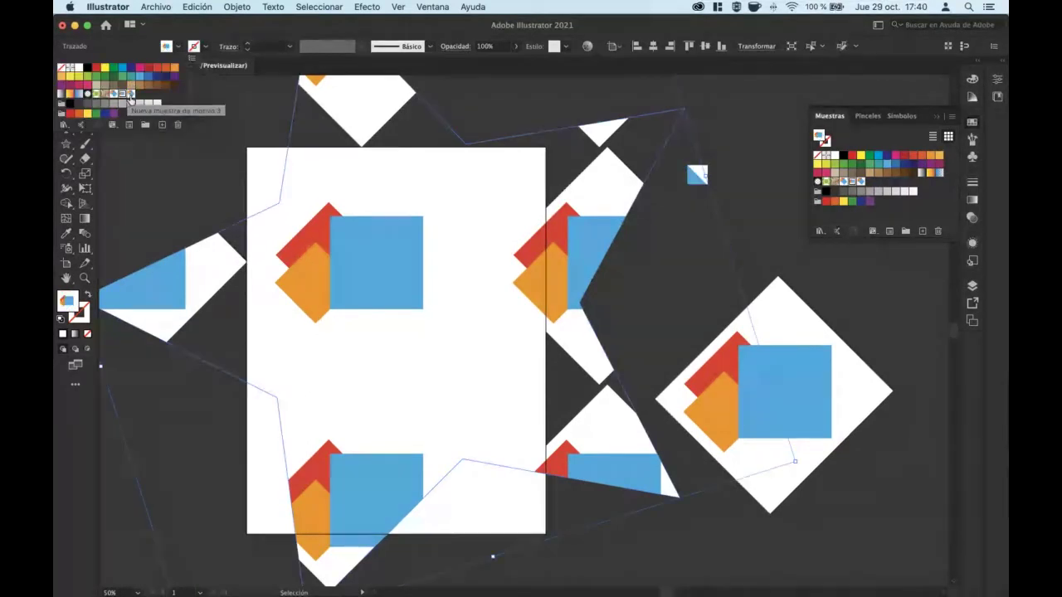
click(131, 95)
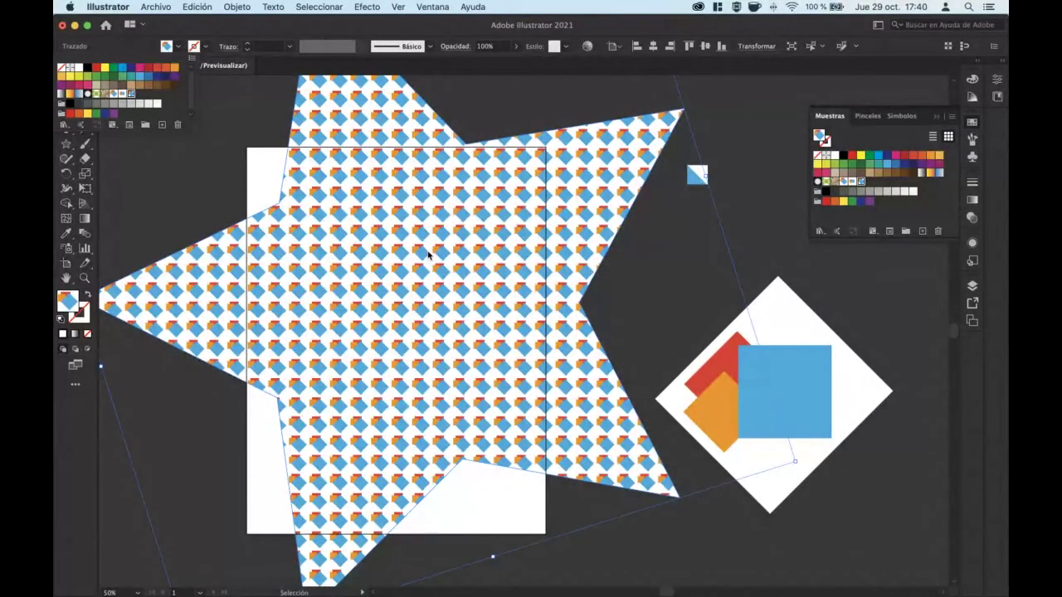
- Move the patterned star lower on the artboard
click(278, 177)
drag(331, 189, 348, 415)
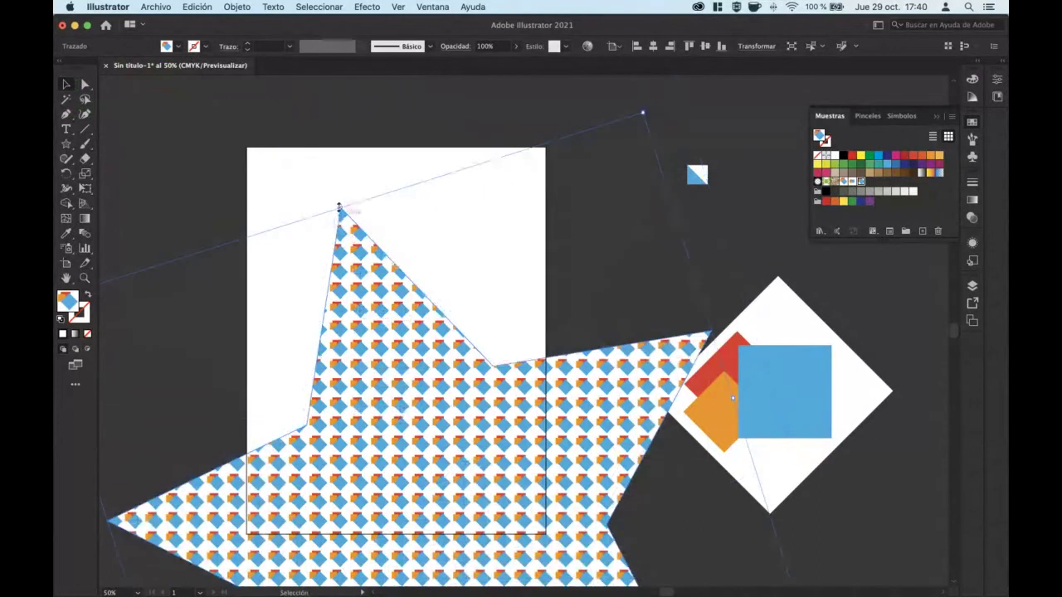
click(301, 174)
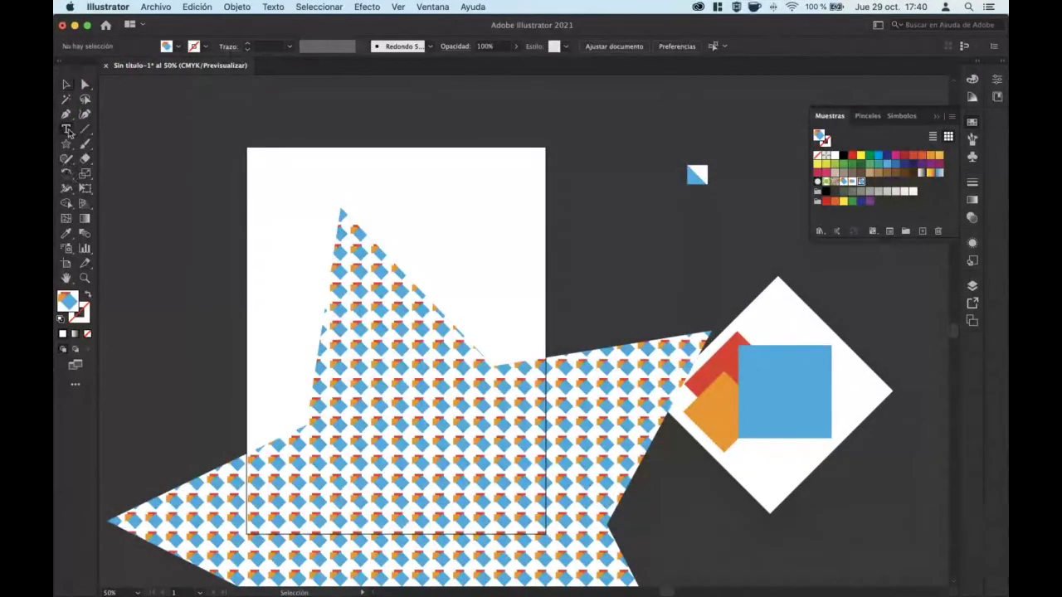
- Type SOY BACAN near the top of the artboard and set it to 24 pt
click(65, 129)
click(323, 175)
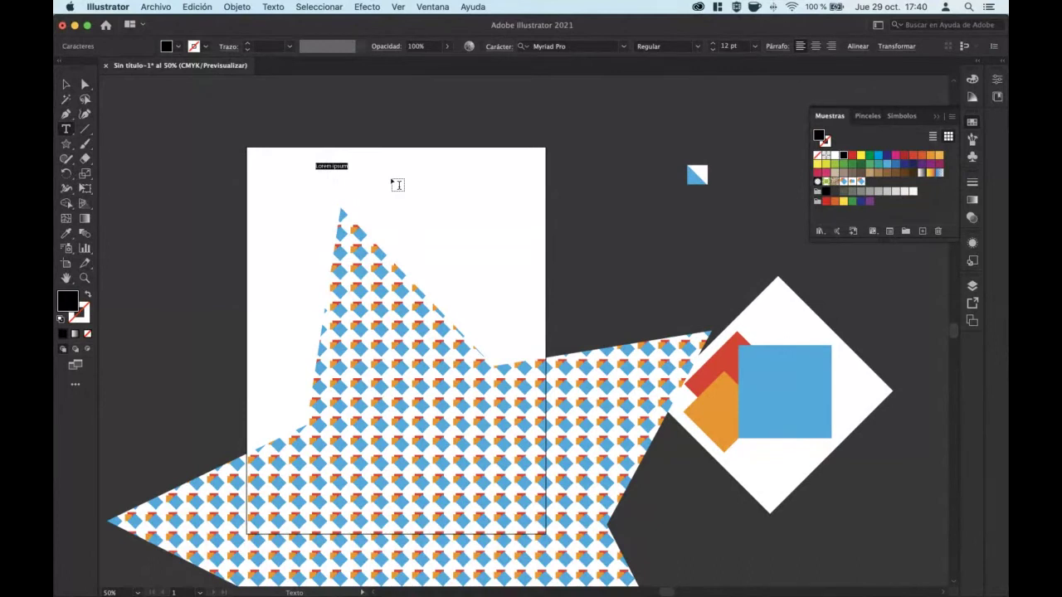
text(Sof)
text( B)
text(e)
key(super+a)
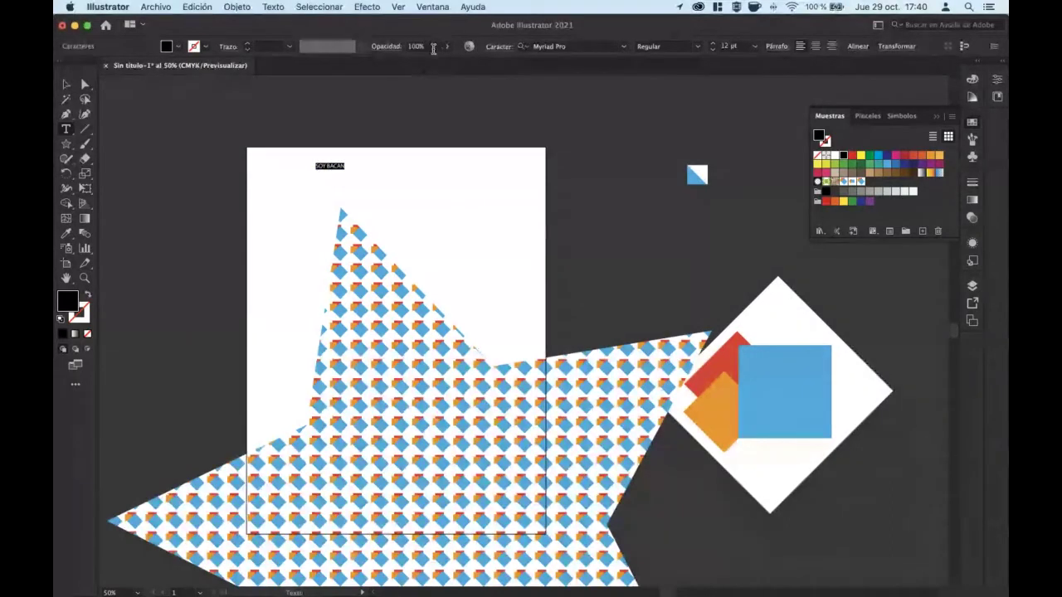
click(754, 46)
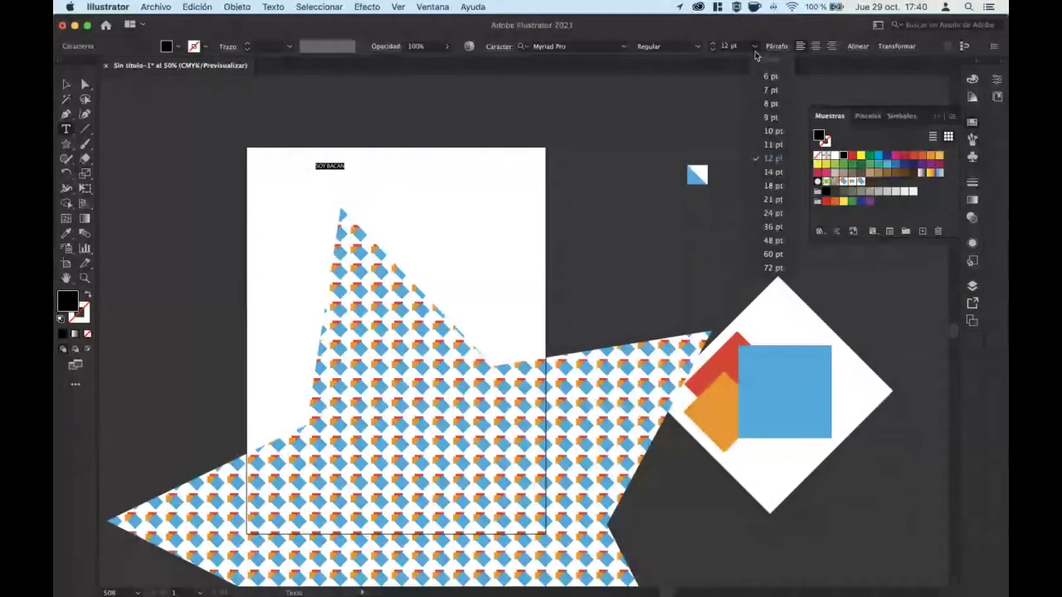
click(774, 214)
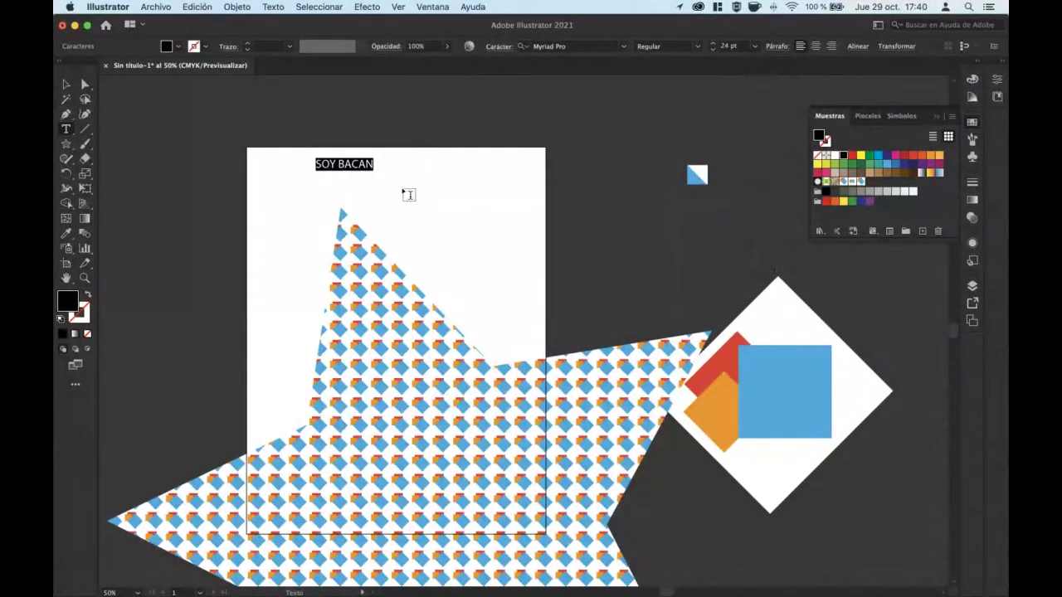
click(66, 84)
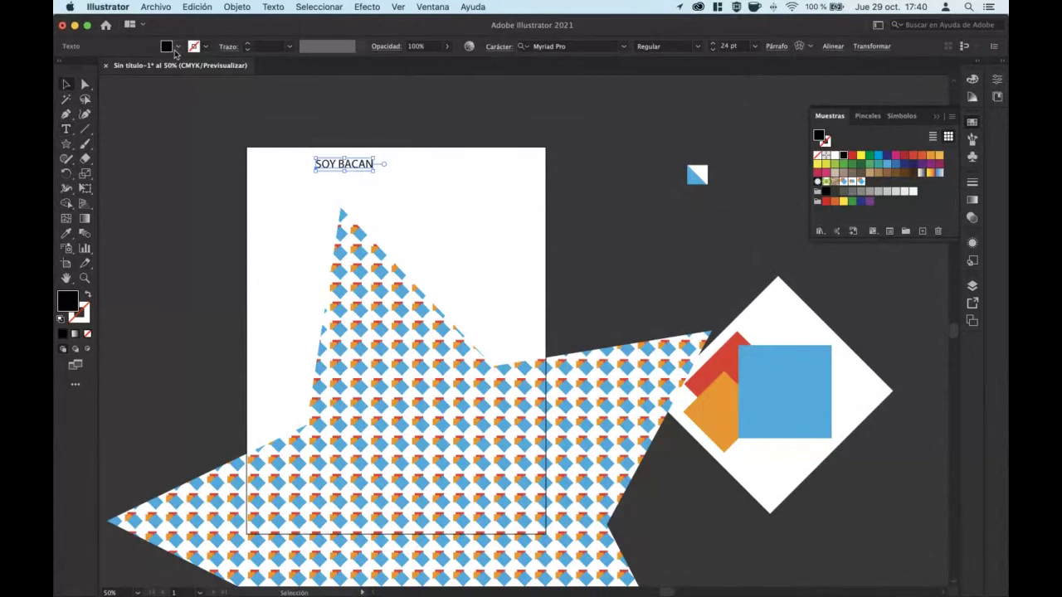
- Colour the SOY BACAN text blue and drag it into Swatches as a new swatch
click(177, 48)
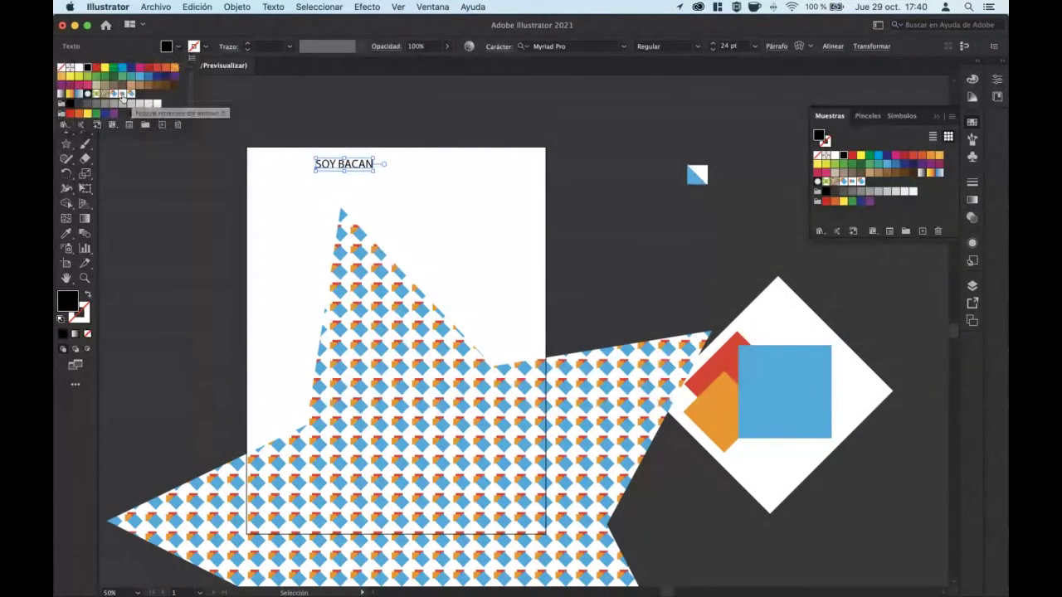
click(146, 76)
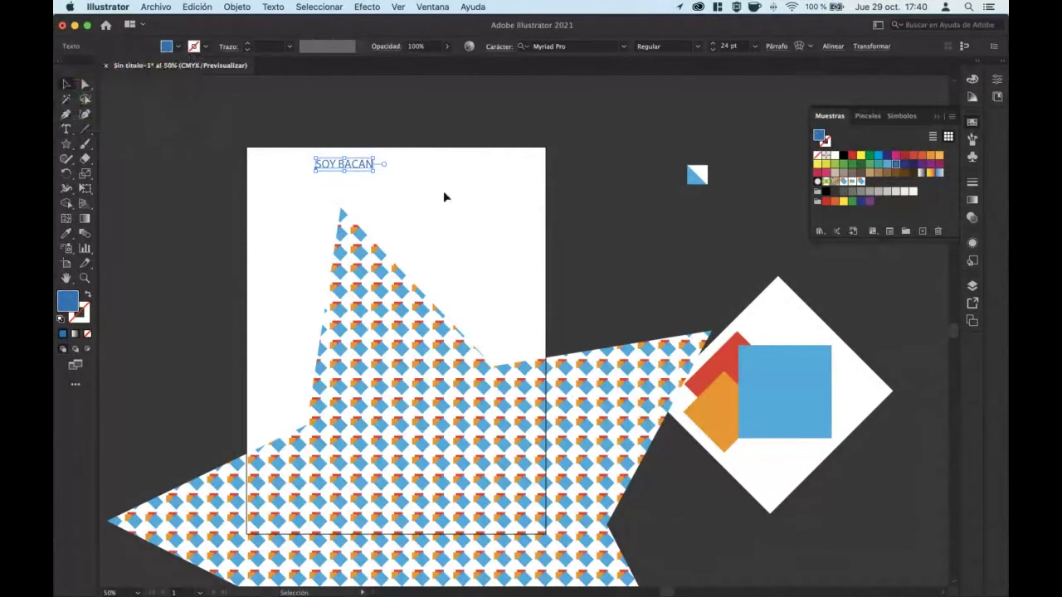
click(401, 192)
drag(364, 165, 927, 203)
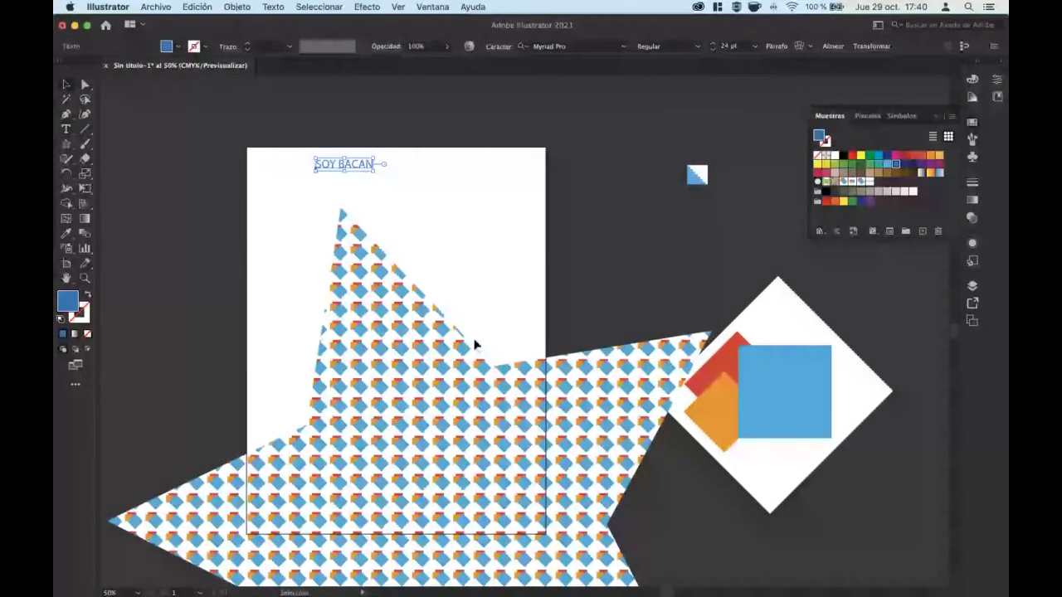
click(379, 320)
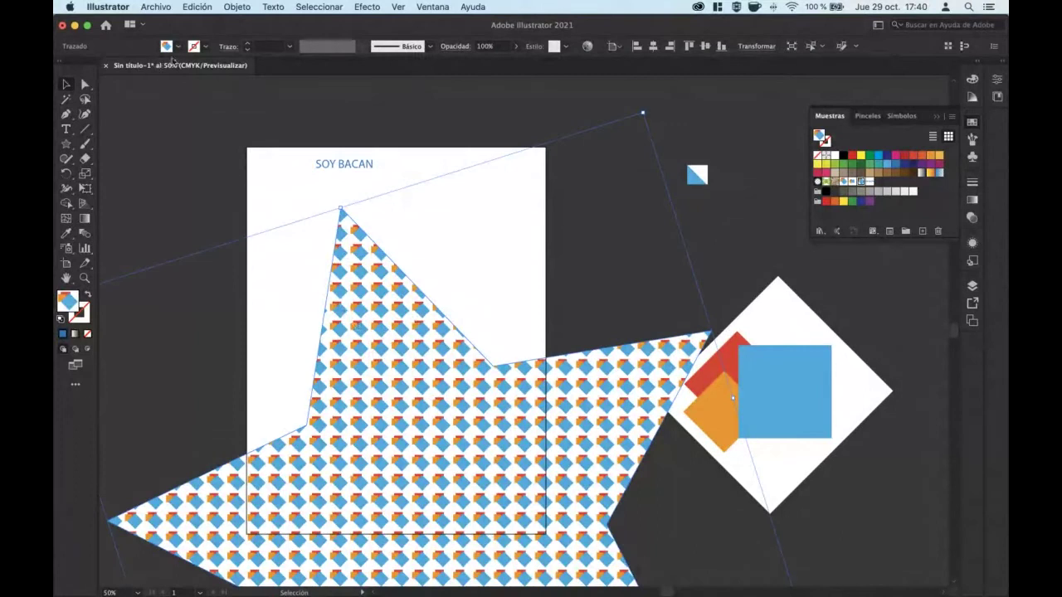
- Fill the star with the SOY BACAN text pattern swatch
click(177, 47)
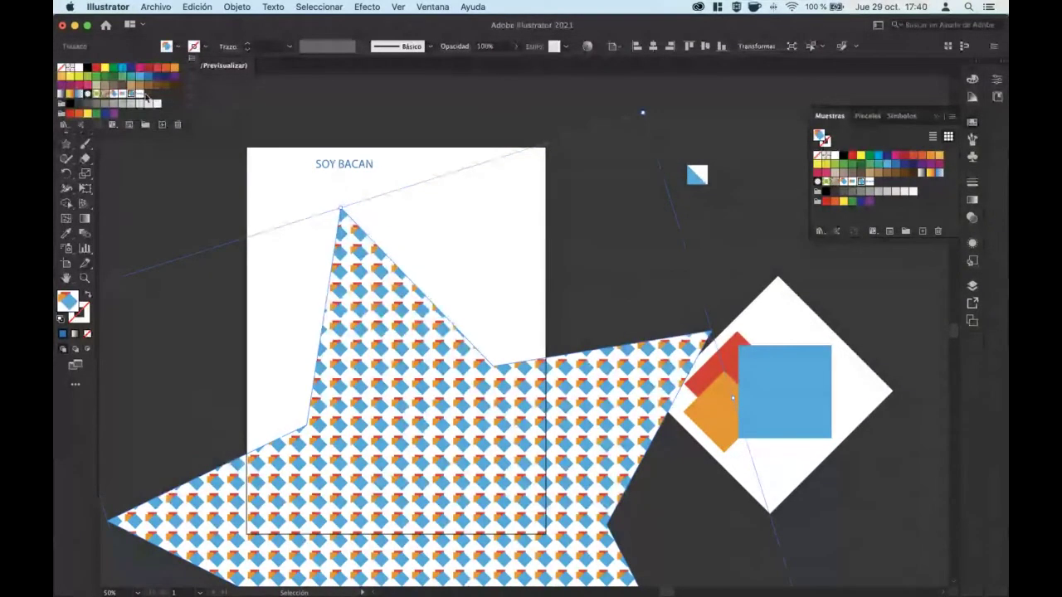
click(139, 94)
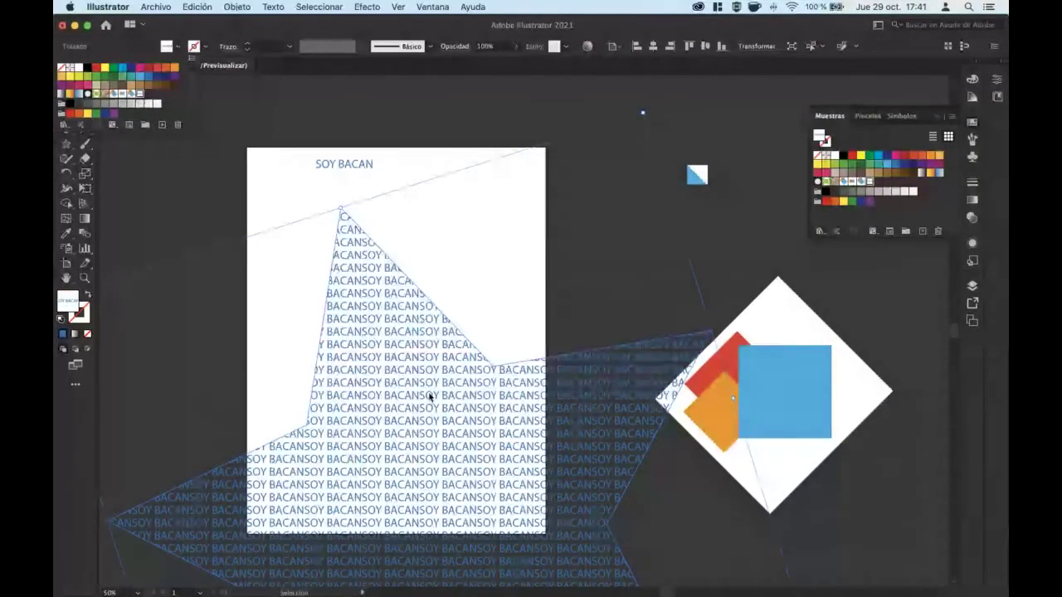
key(Escape)
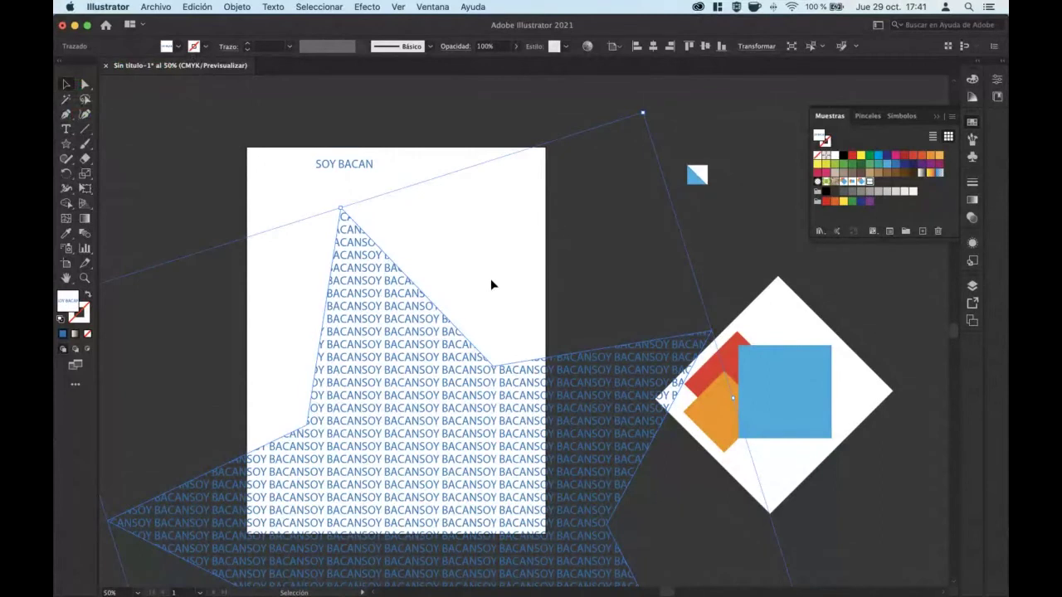
- Give the star a 100 pt stroke painted with the square-motif pattern
click(206, 48)
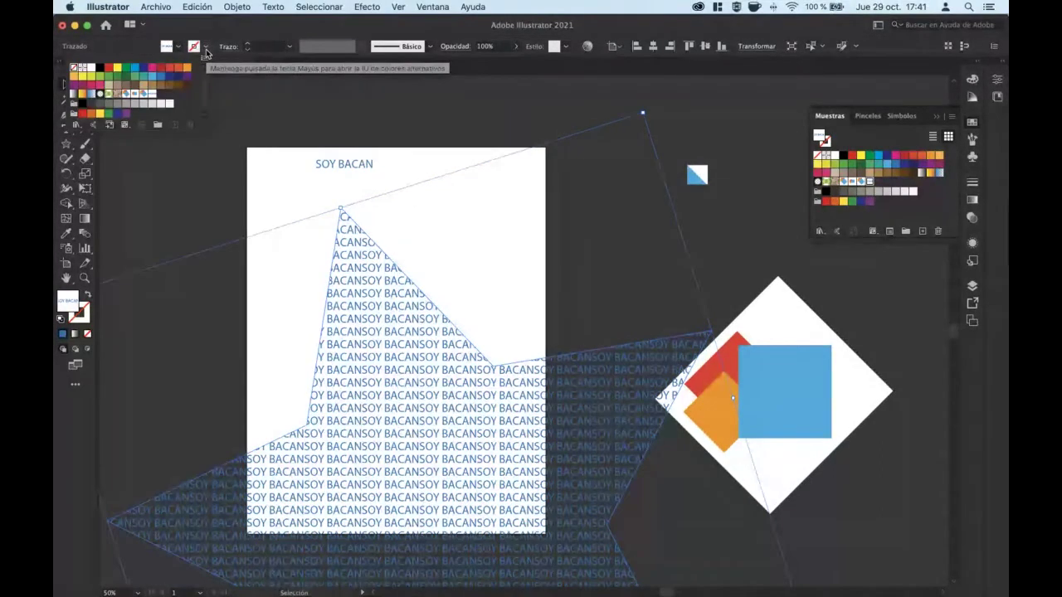
click(289, 48)
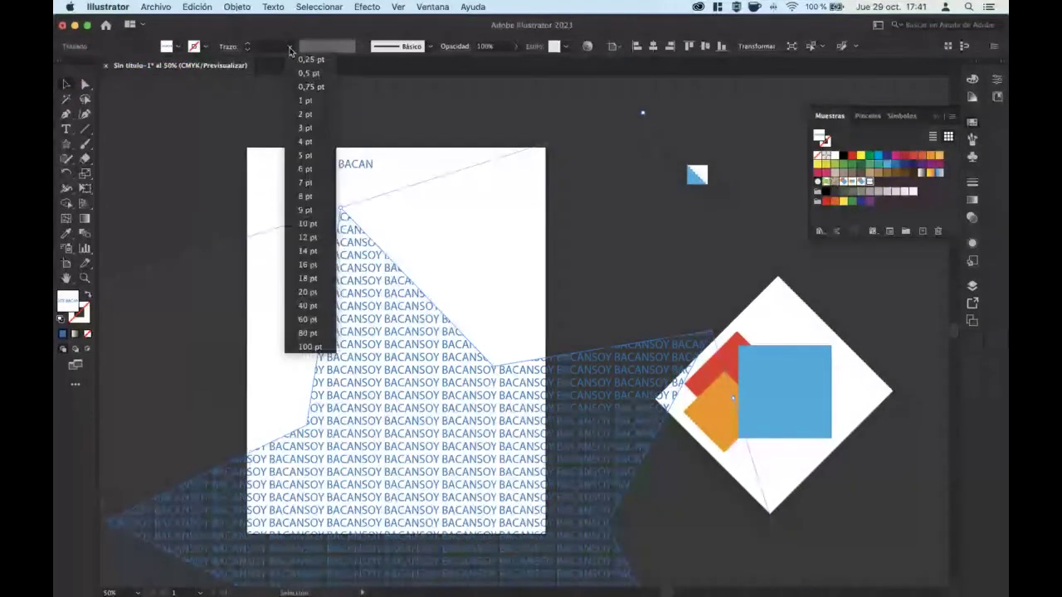
click(308, 307)
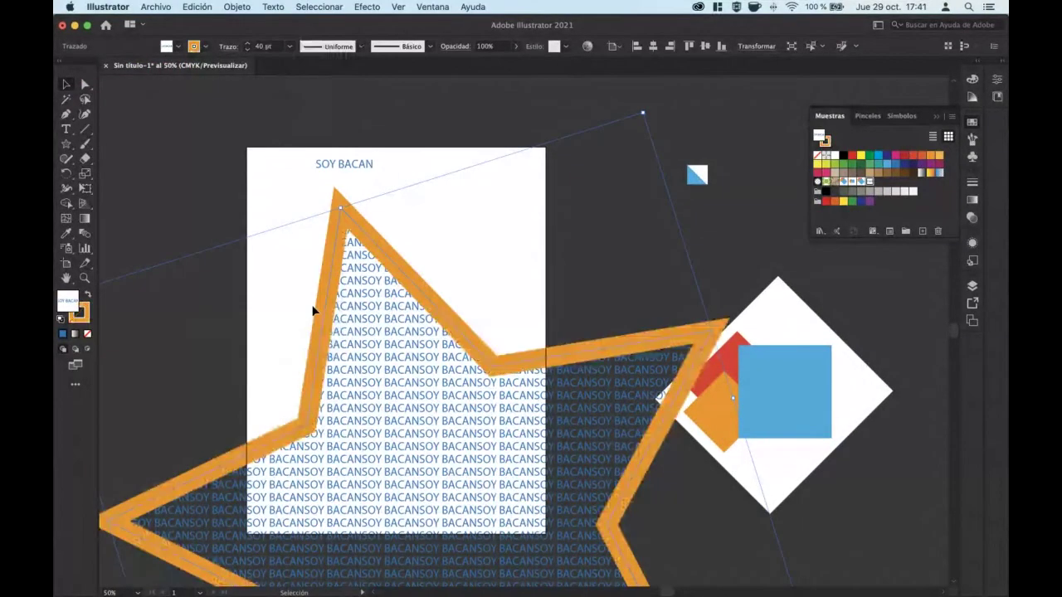
click(205, 50)
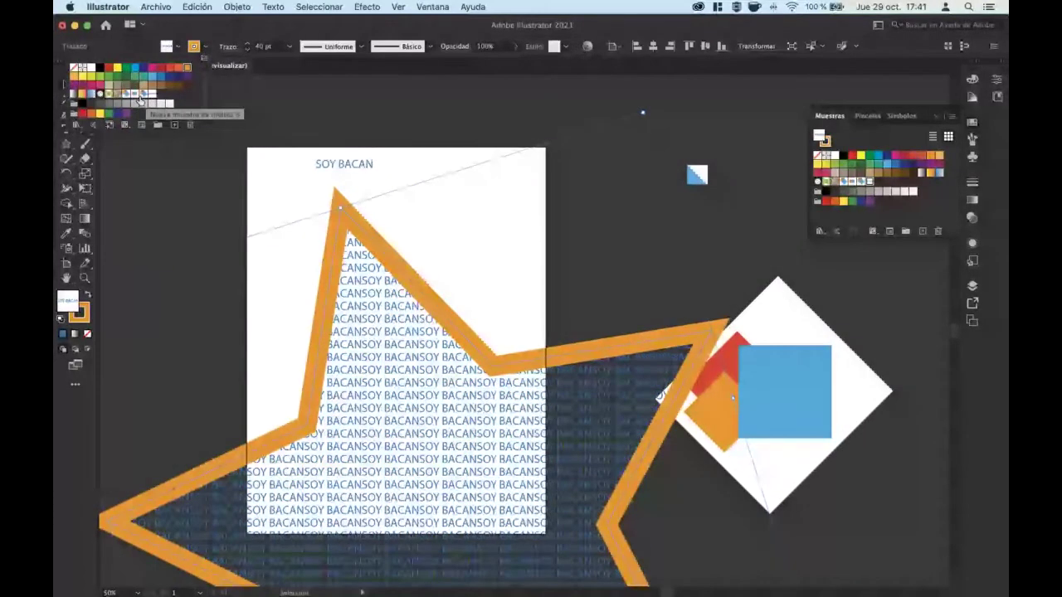
click(144, 97)
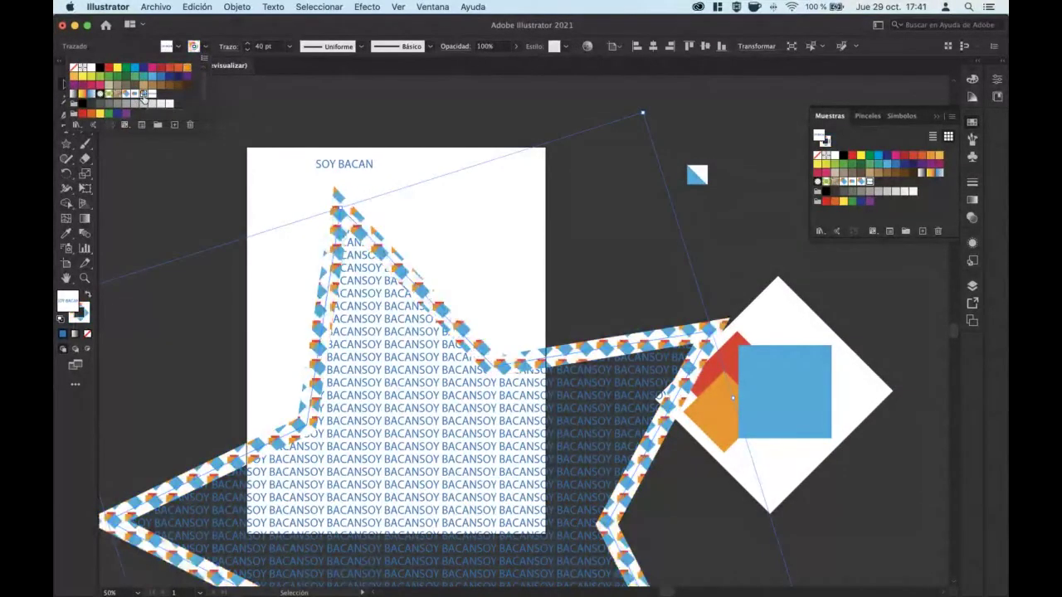
click(288, 47)
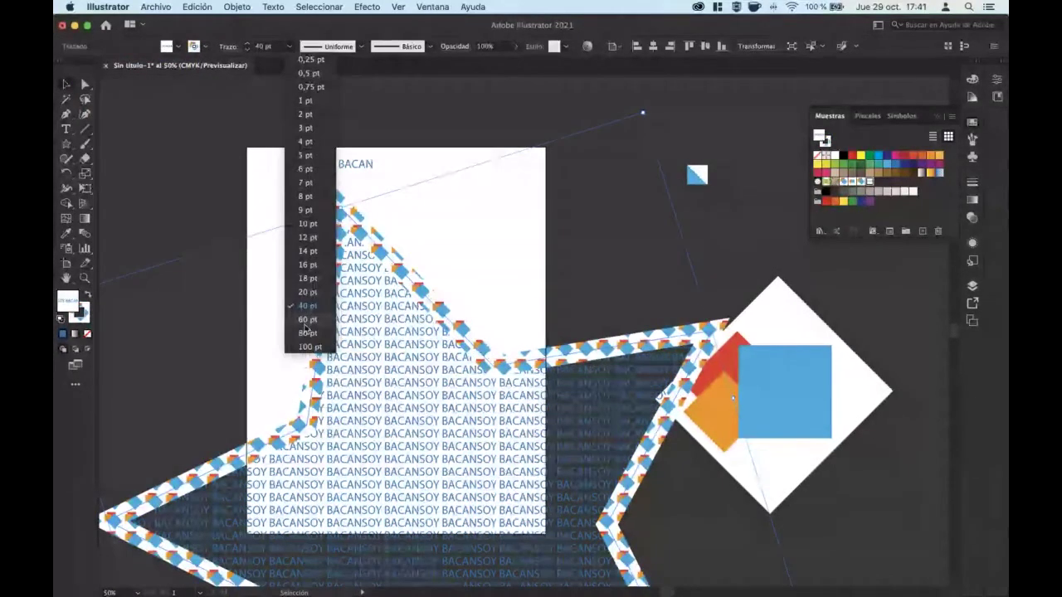
click(309, 347)
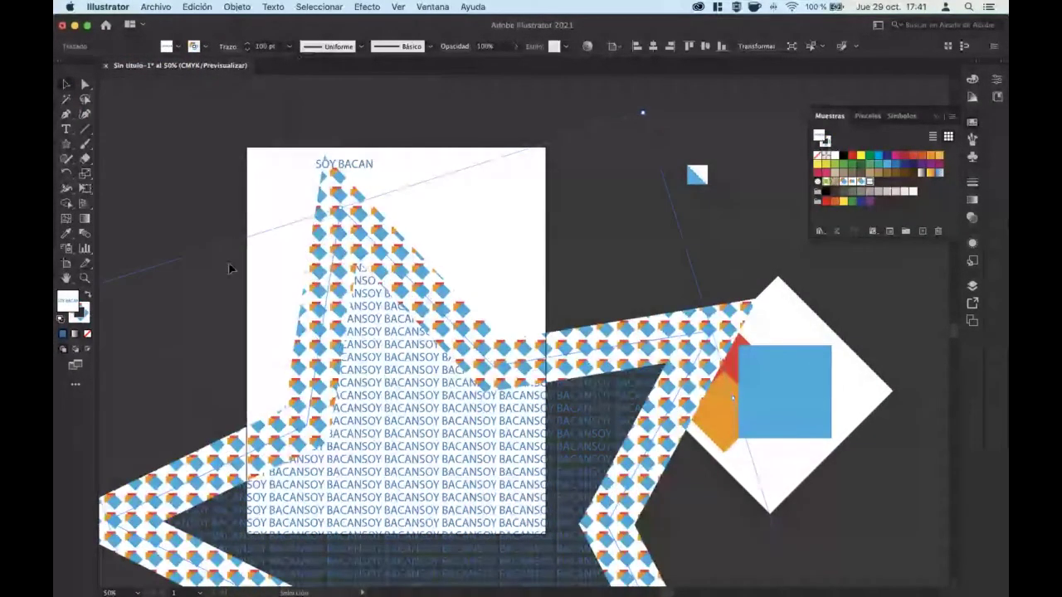
- Rotate and move the patterned star over the centre of the artboard
click(219, 192)
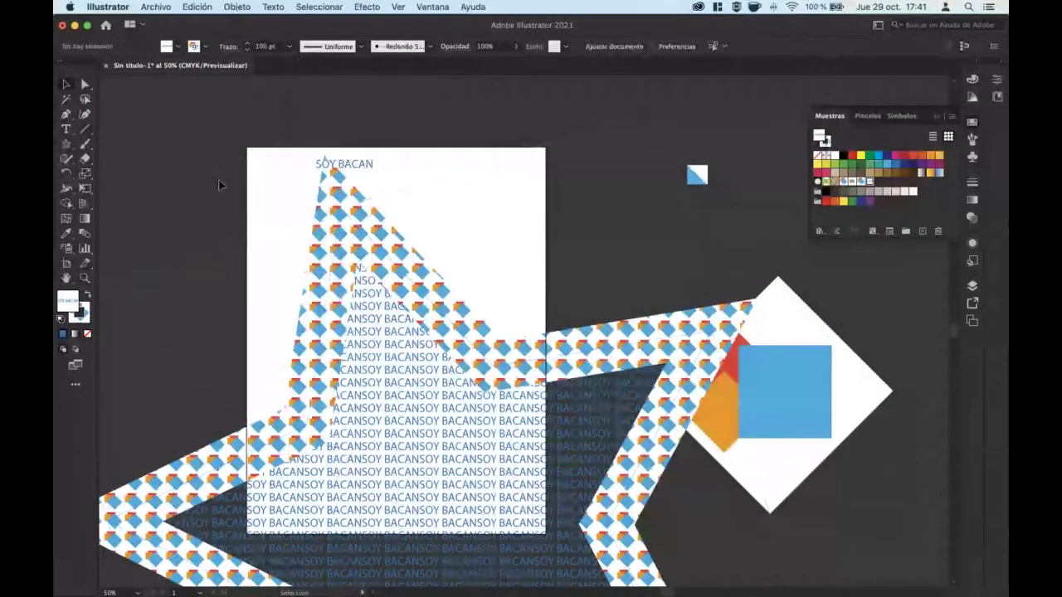
click(325, 336)
drag(325, 336, 444, 336)
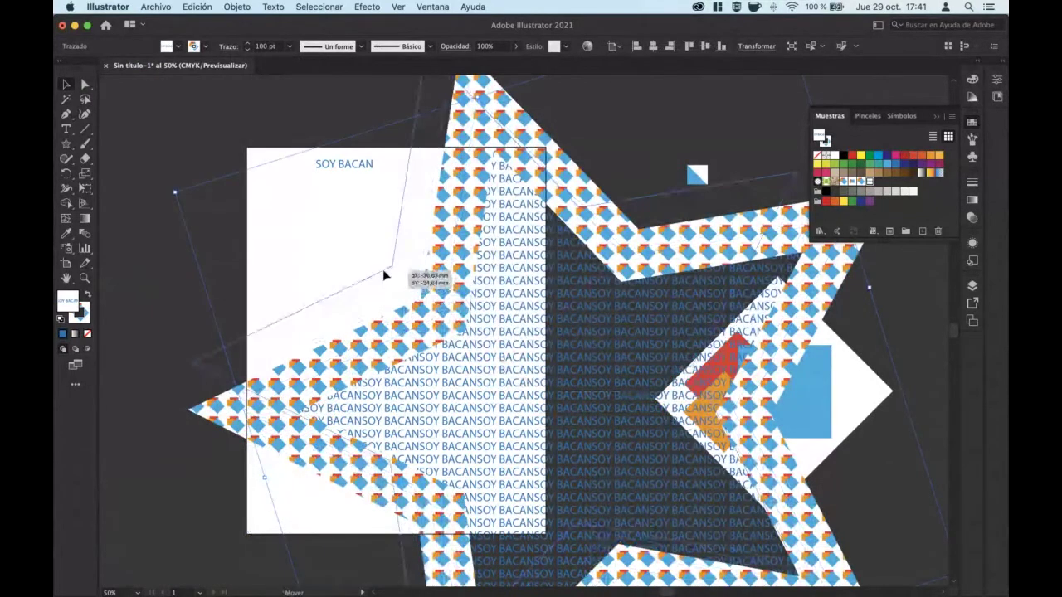
- Undo the last nudge and move the patterned star off the artboard's lower right, deselected
key(cmd+z)
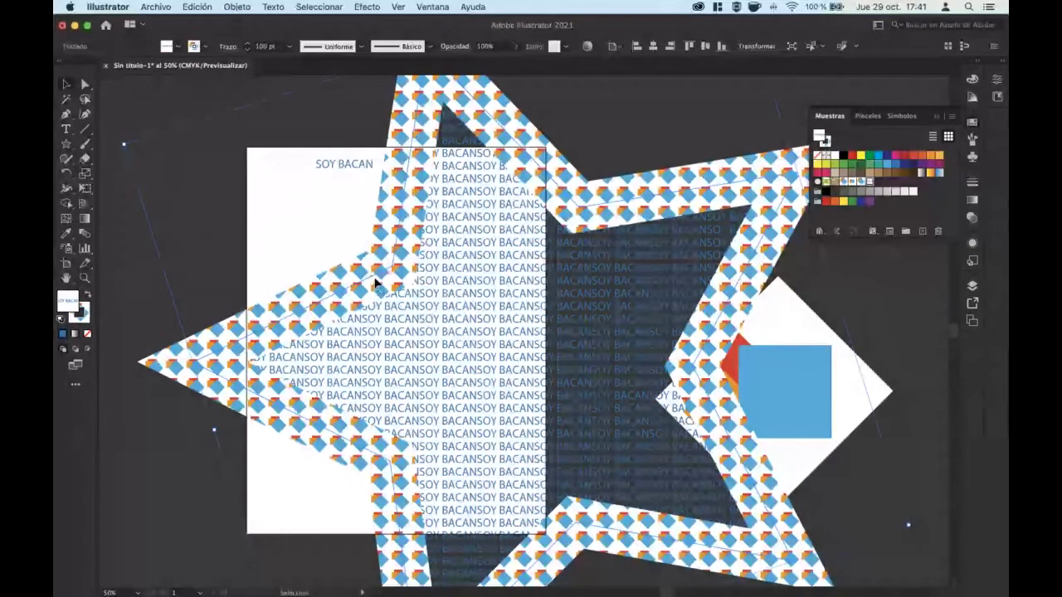
drag(375, 284, 689, 406)
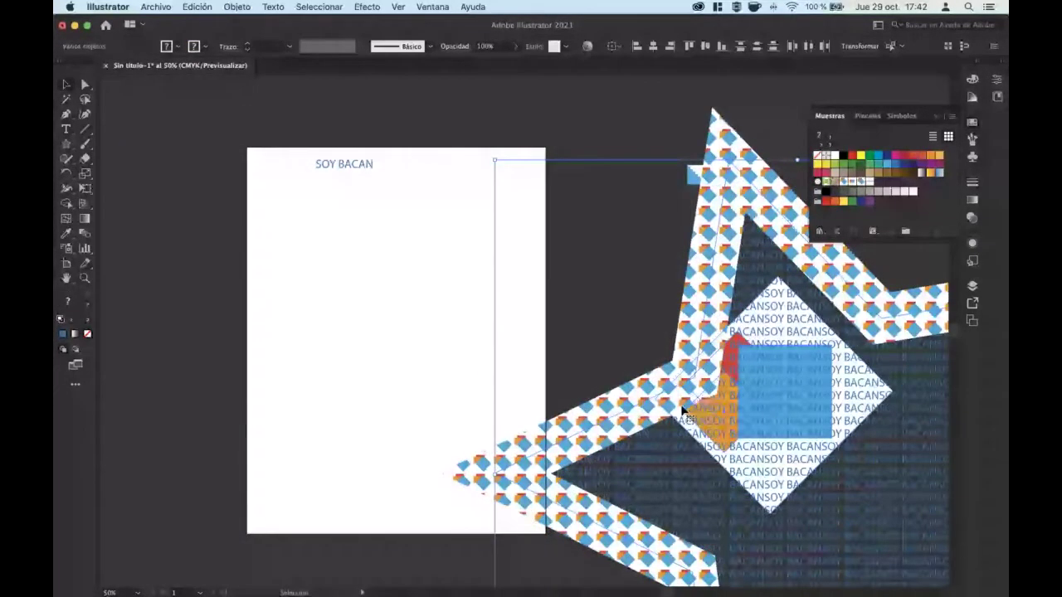
click(636, 131)
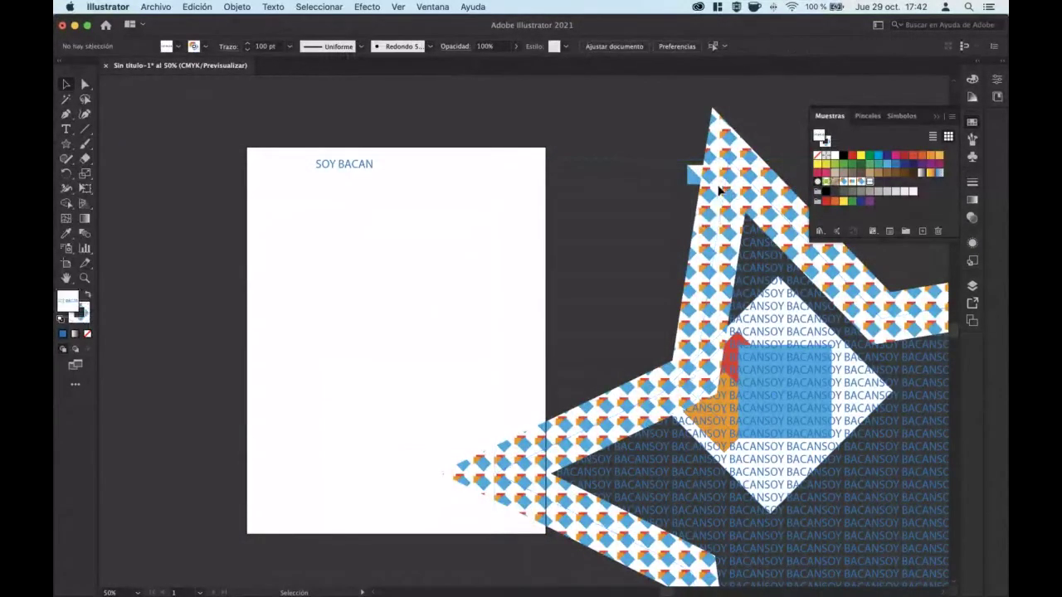
- Move the star aside, then place the square motif group on the artboard and scale it down
drag(718, 191, 845, 356)
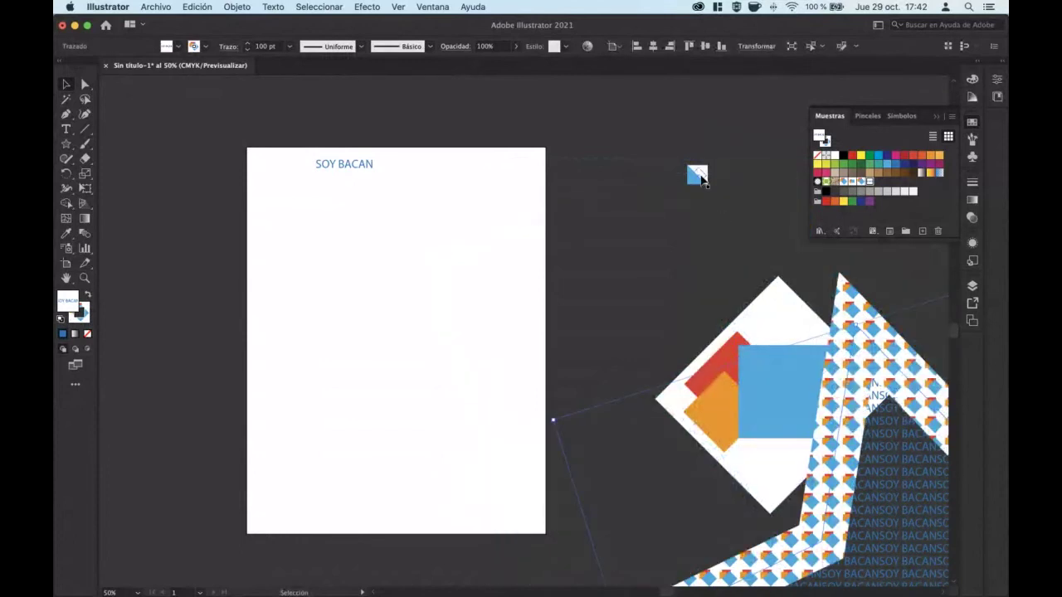
drag(752, 332, 364, 250)
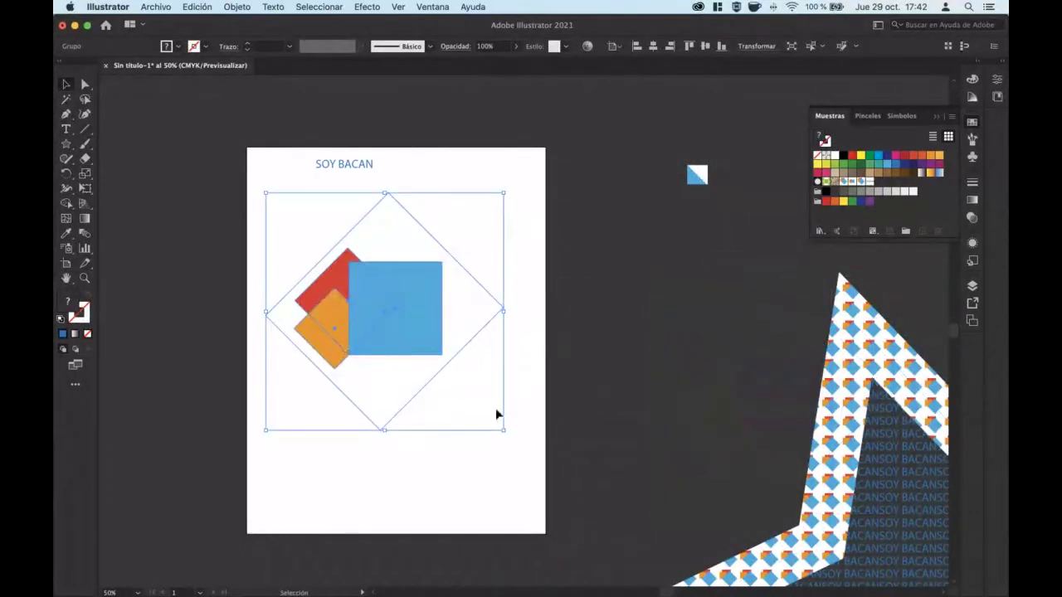
drag(504, 432, 397, 262)
- Repeat the motif into a grid of three rows of four motifs
key(super+d)
key(super+d)
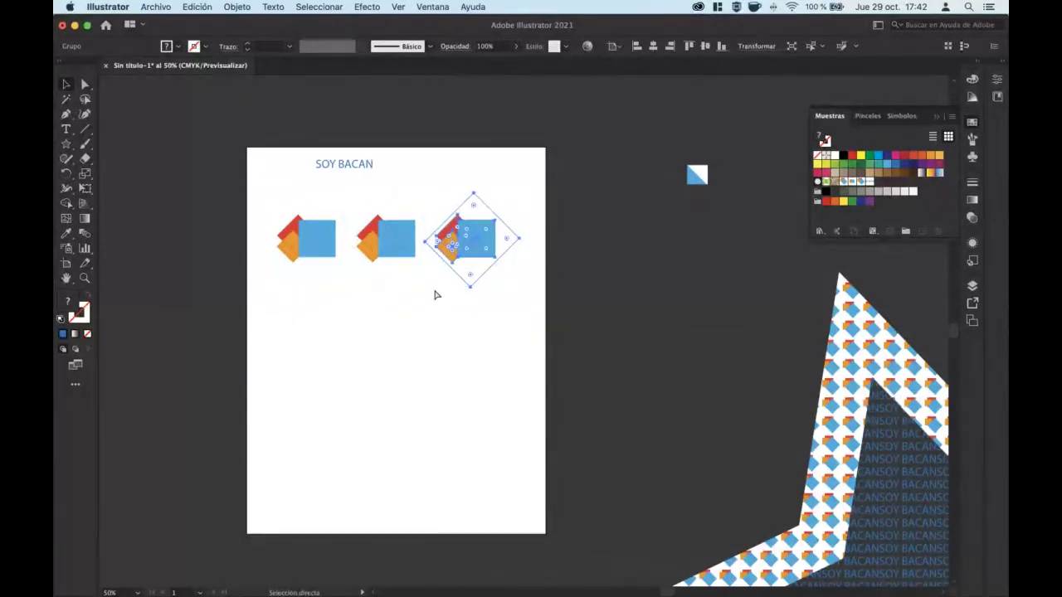
drag(268, 240, 270, 241)
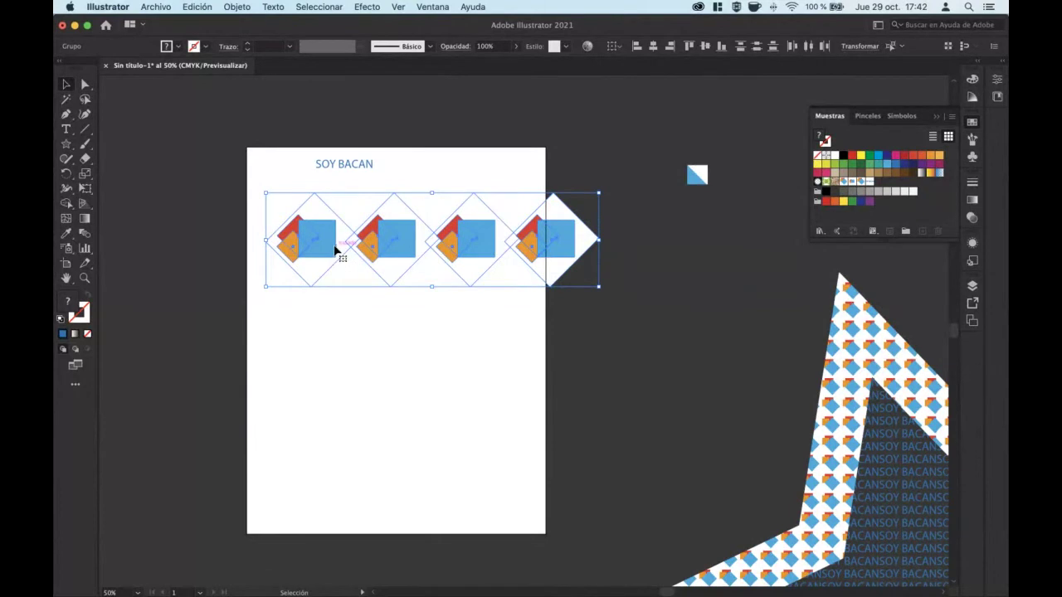
drag(340, 241, 337, 338)
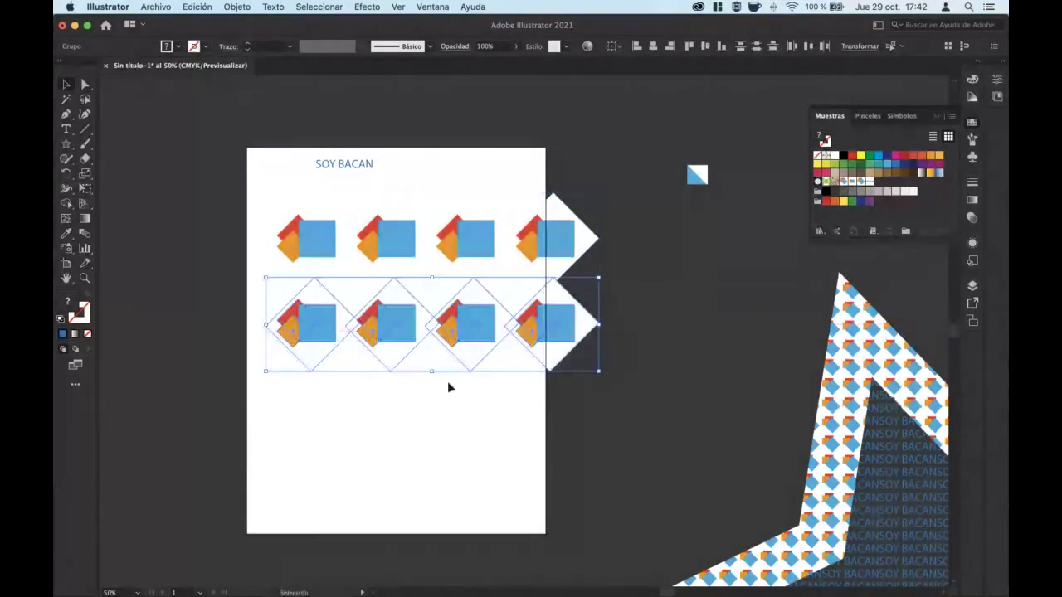
key(super+d)
click(693, 342)
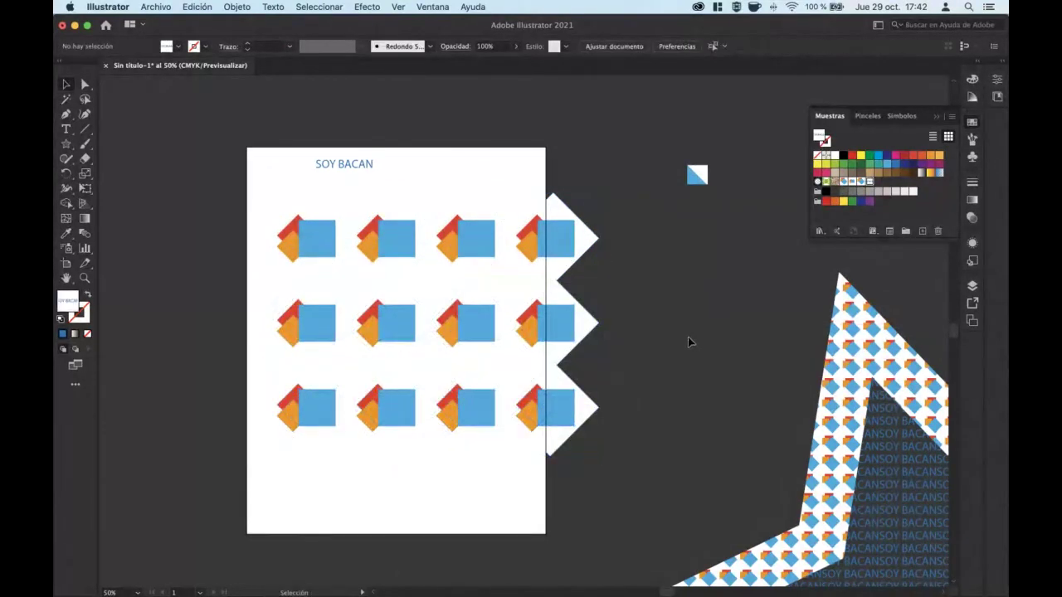
click(67, 145)
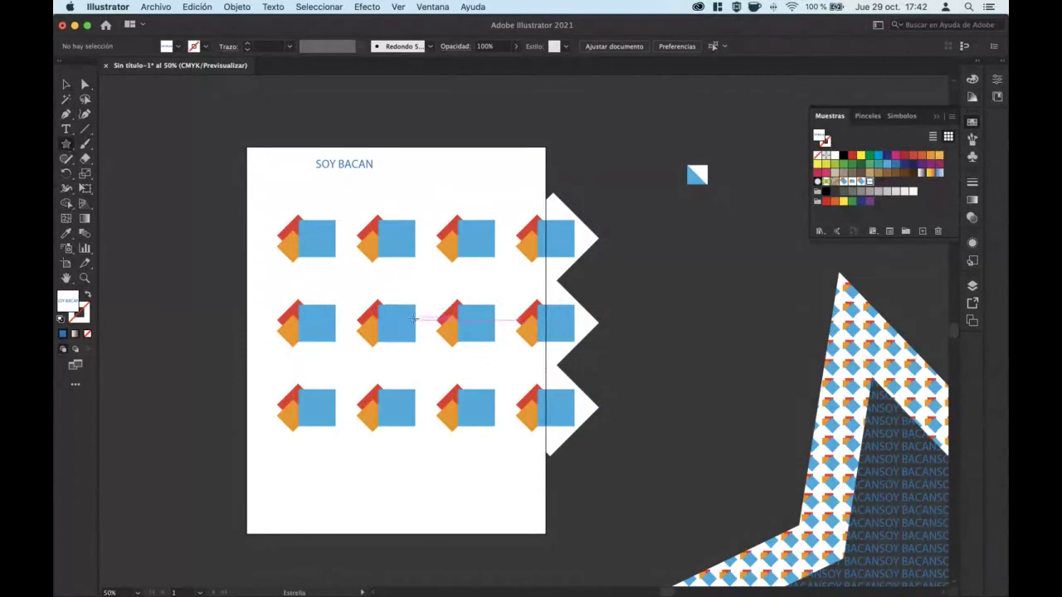
- Draw a magenta-filled star and position it over the motif grid
drag(378, 282, 451, 388)
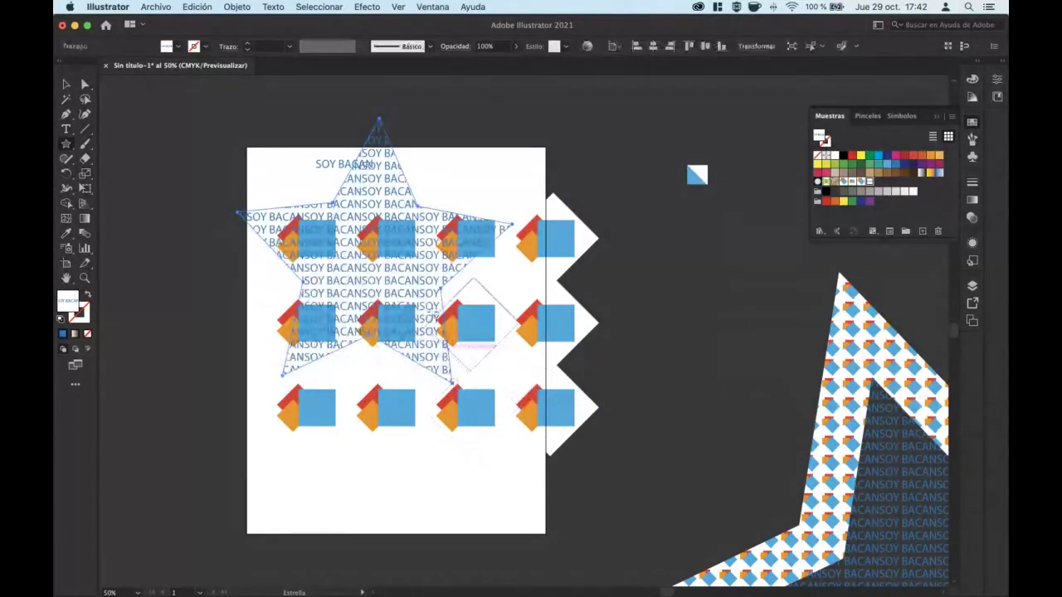
key(v)
click(181, 46)
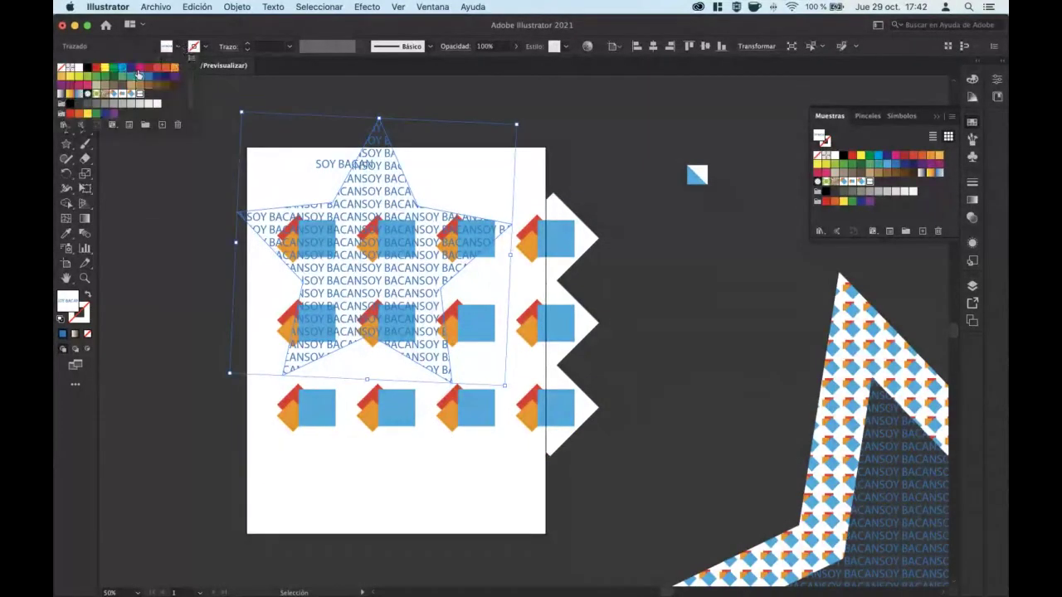
click(138, 75)
click(426, 222)
drag(384, 283, 433, 357)
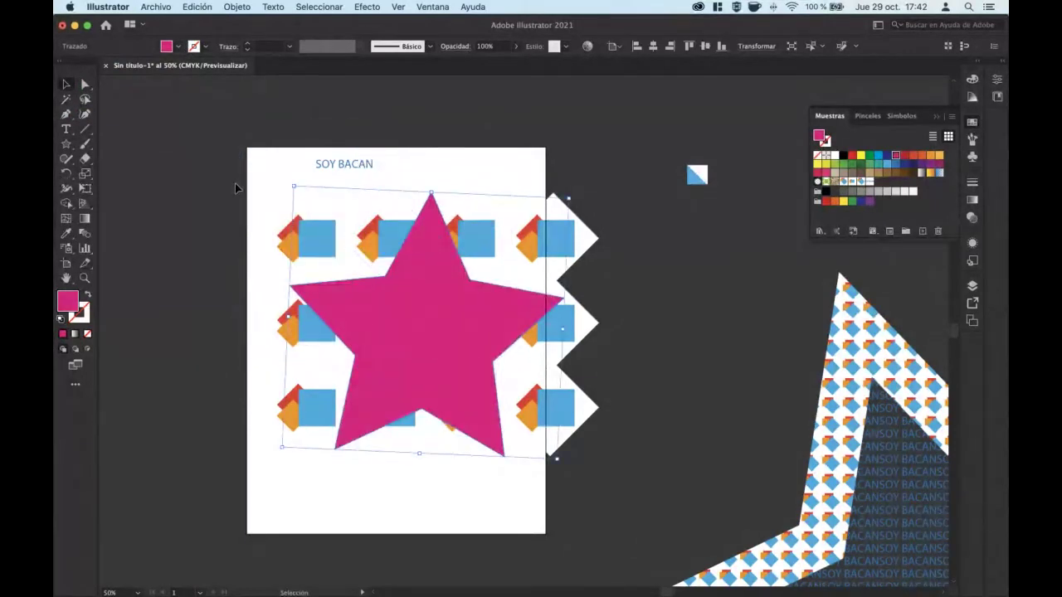
- Clip the whole grid inside the star, shift it slightly left, and zoom to 100%
key(super+a)
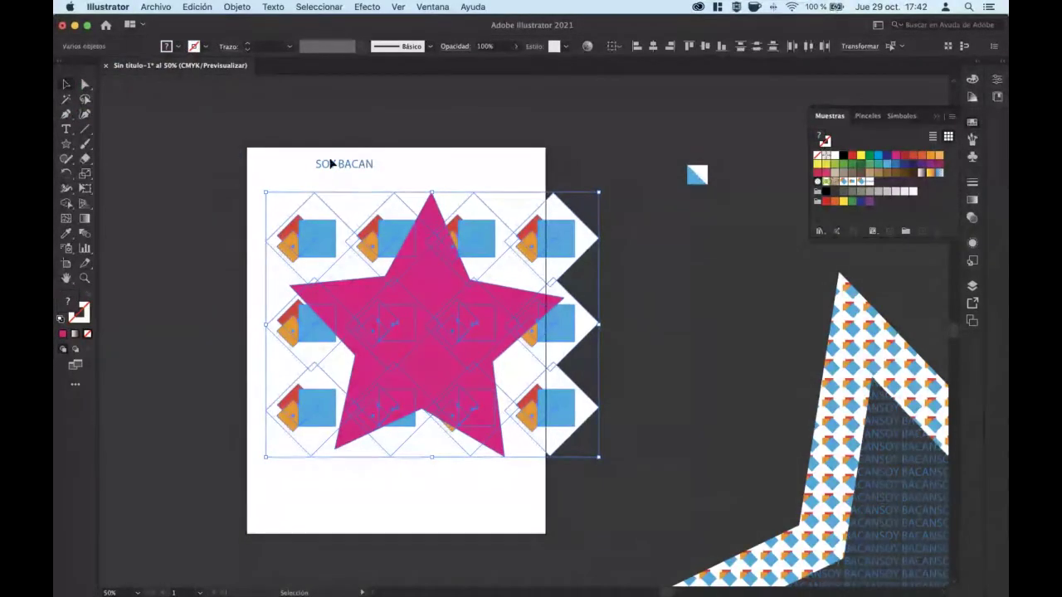
click(235, 8)
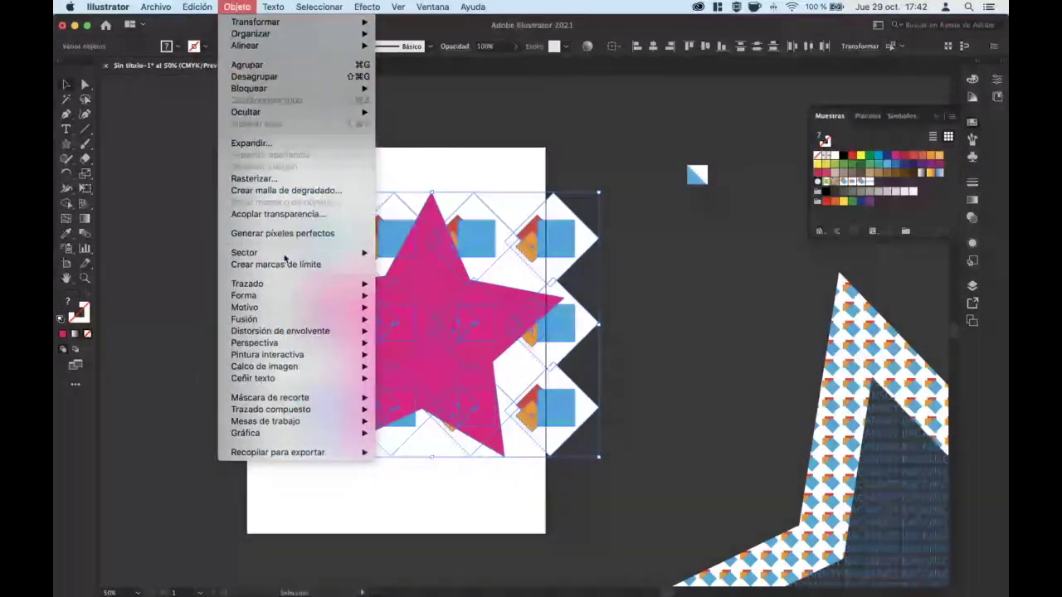
mouse_move(345, 398)
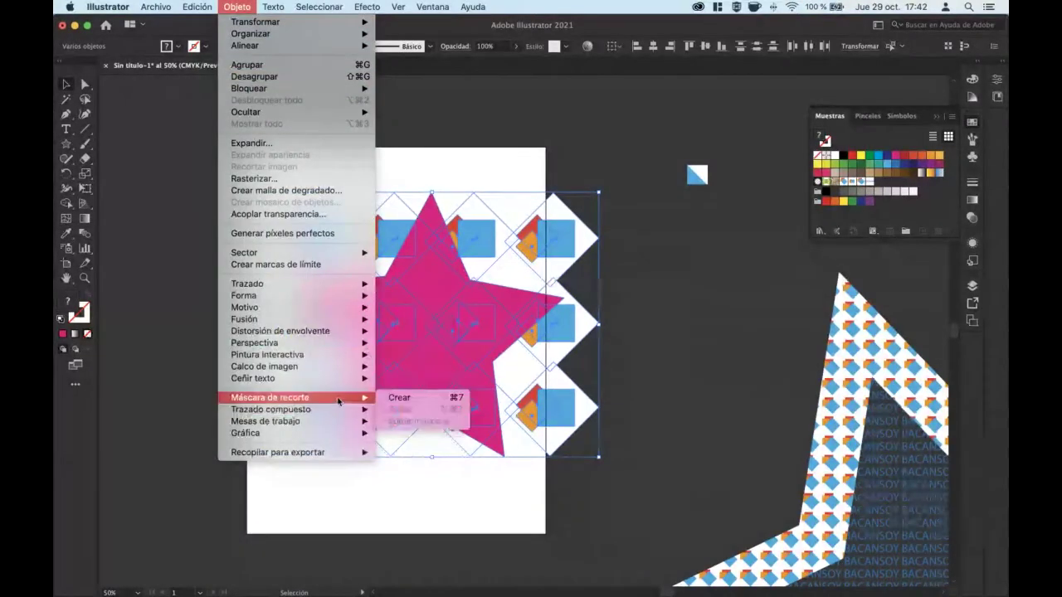
click(413, 399)
click(592, 401)
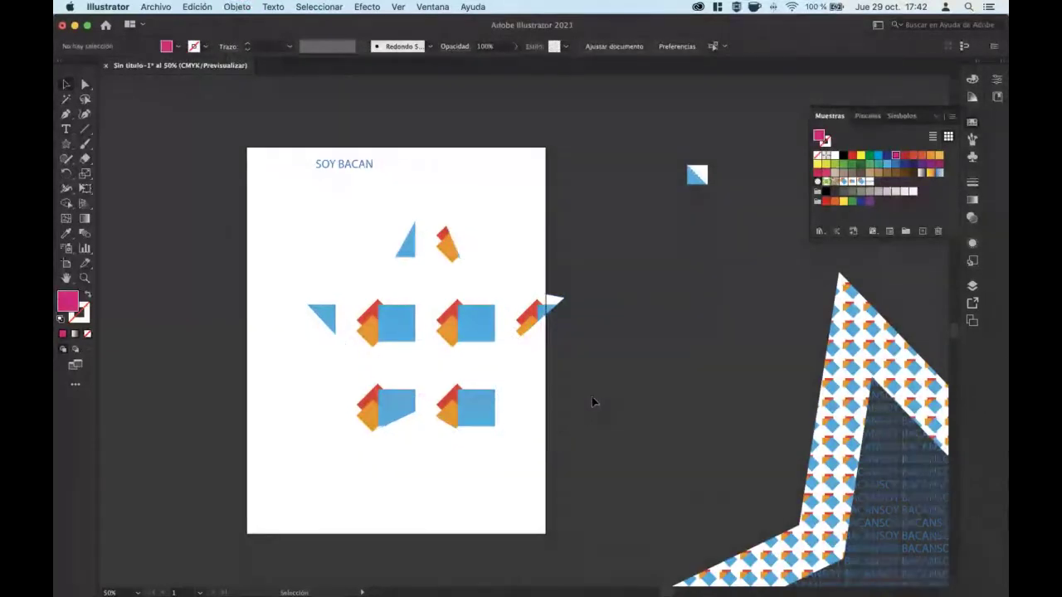
click(491, 340)
drag(490, 340, 456, 340)
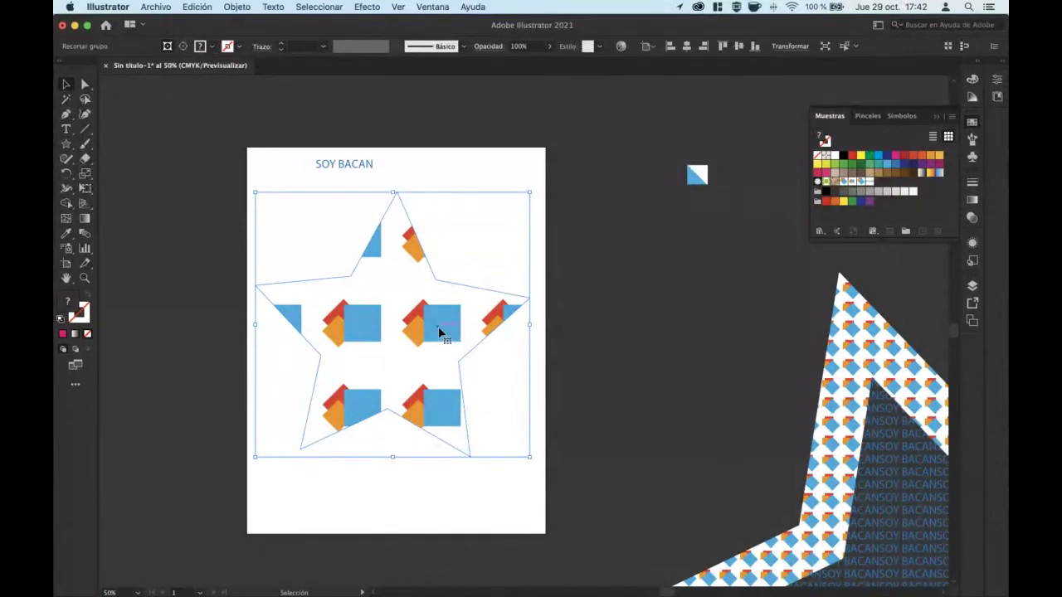
key(super+1)
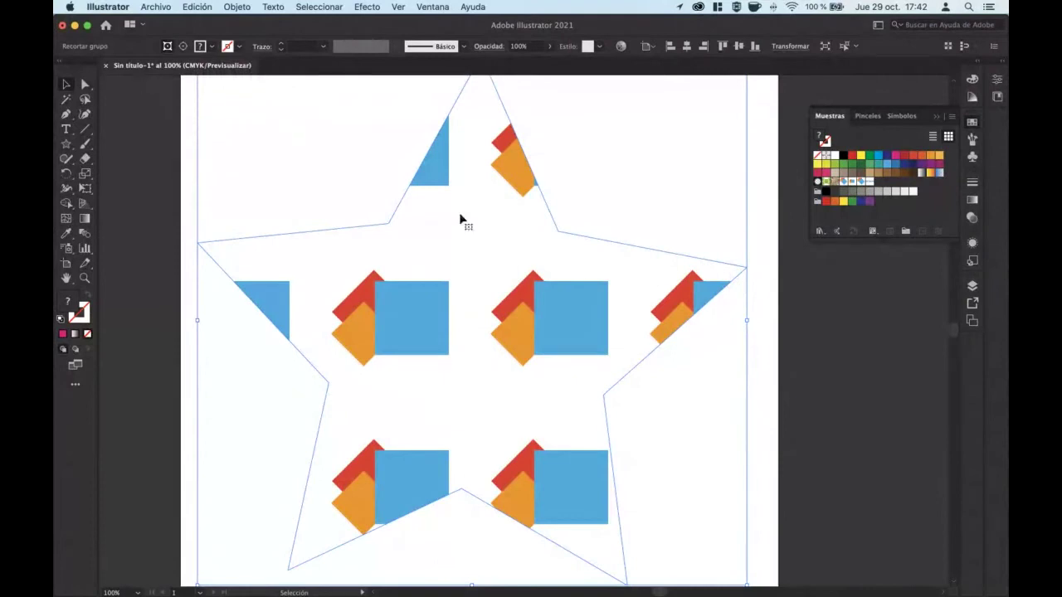
- Recolour the blue square of the middle row's left motif dark green, then leave isolation mode
double_click(434, 326)
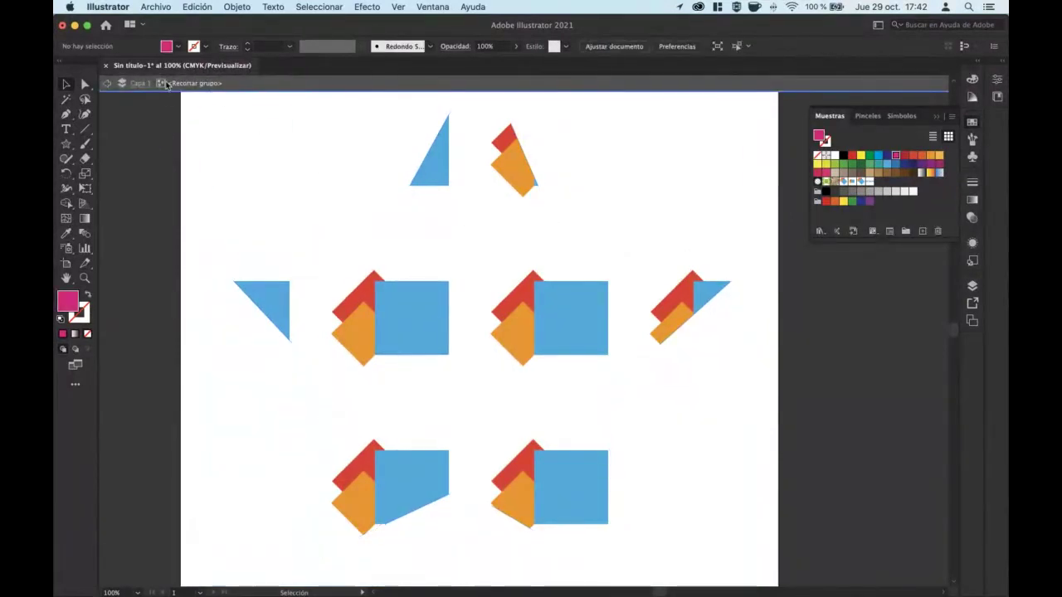
click(417, 310)
double_click(423, 310)
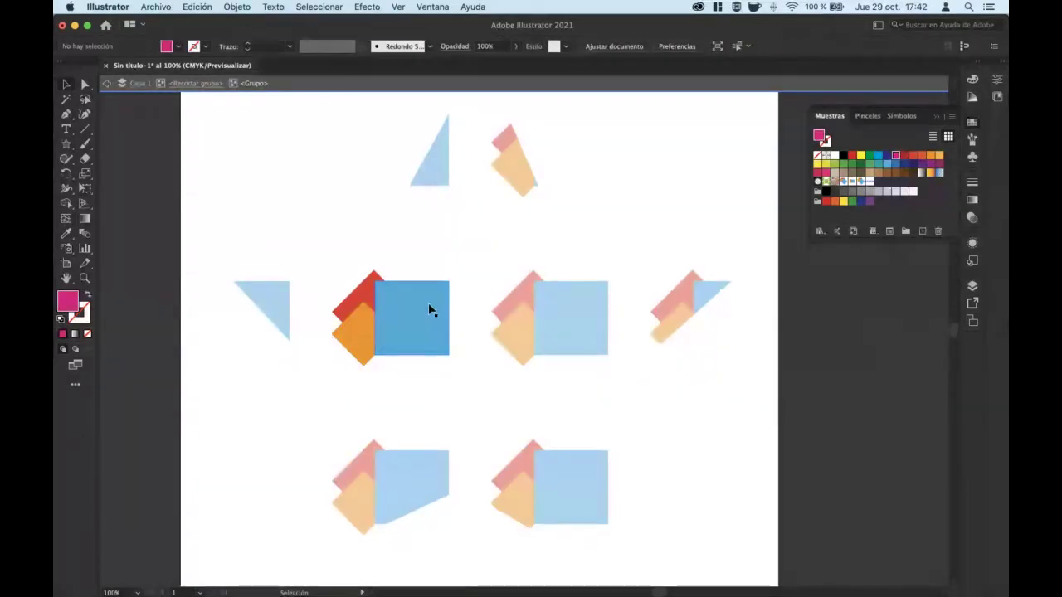
click(429, 306)
double_click(428, 304)
click(426, 300)
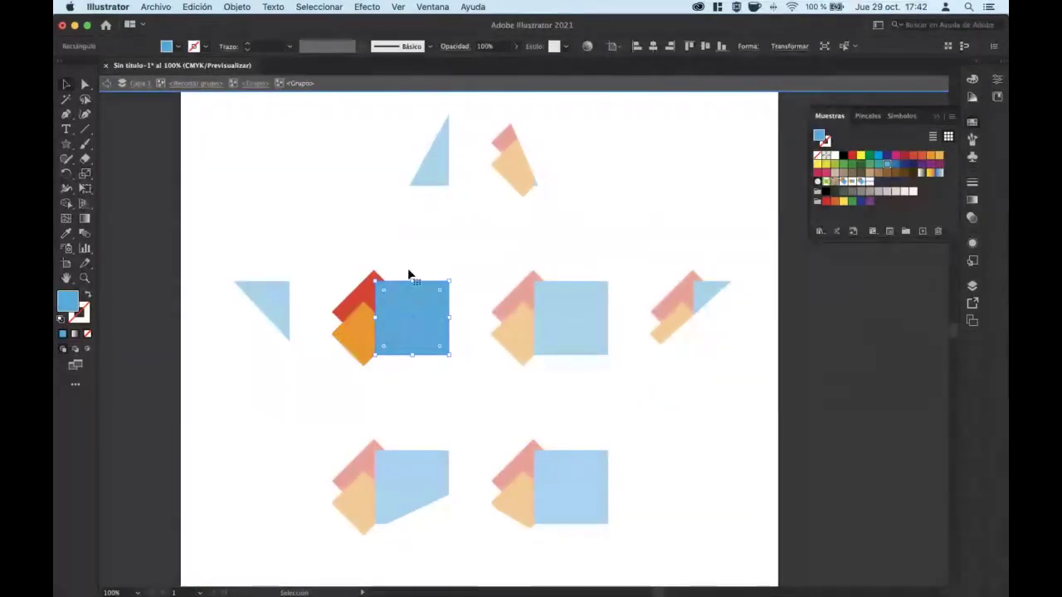
click(177, 46)
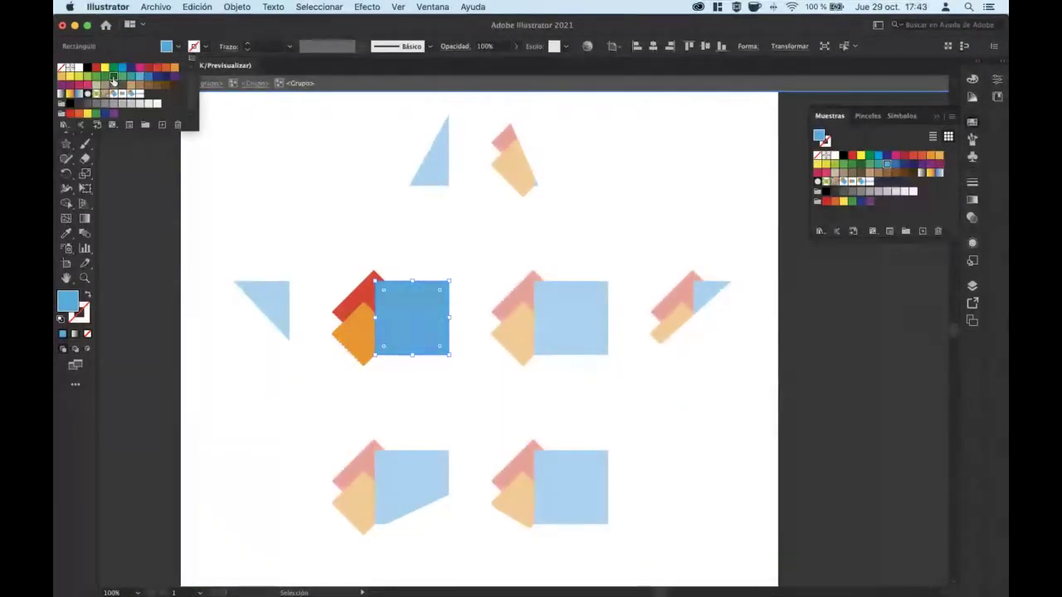
click(113, 80)
click(435, 243)
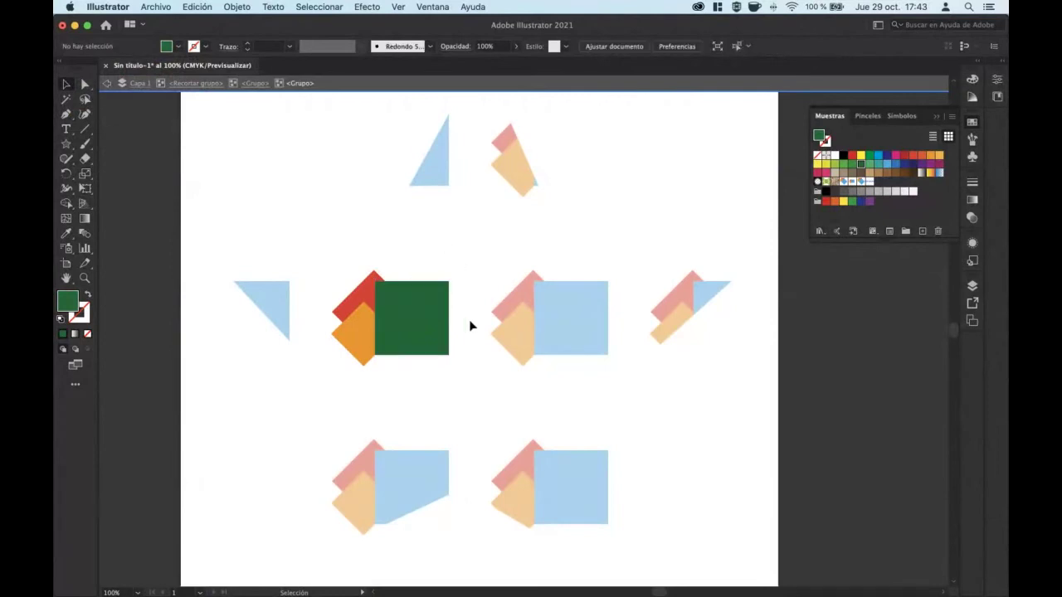
click(106, 85)
click(106, 85)
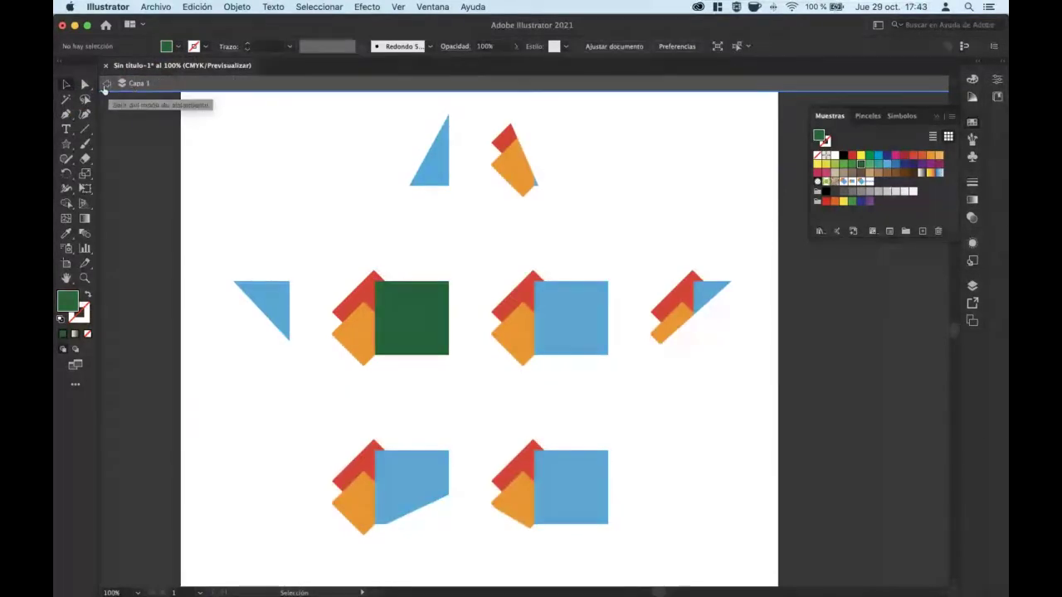
click(106, 85)
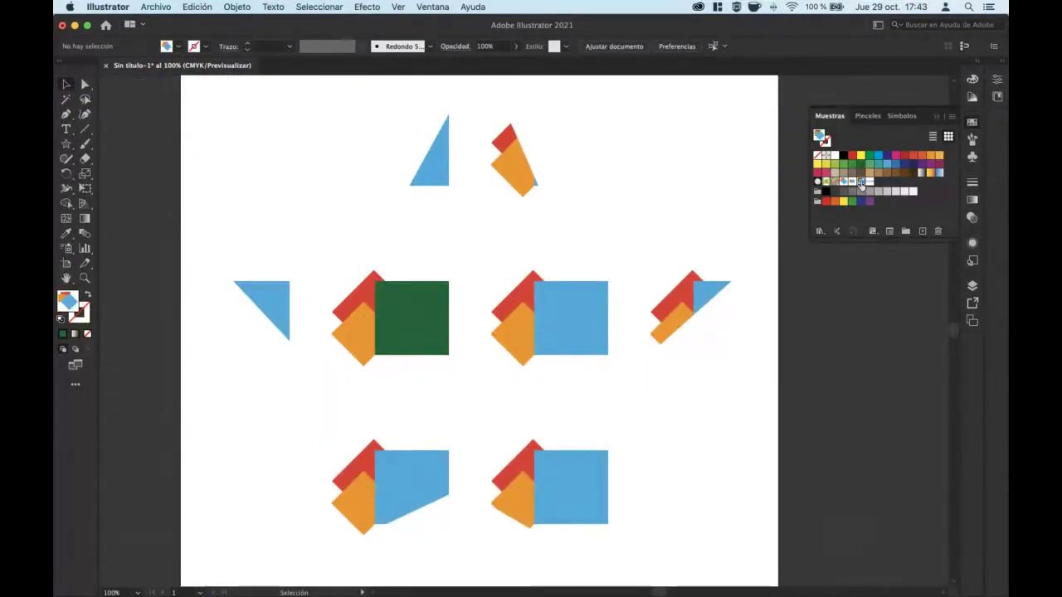
- Open the square motif pattern swatch for editing and select its tile artwork
double_click(845, 184)
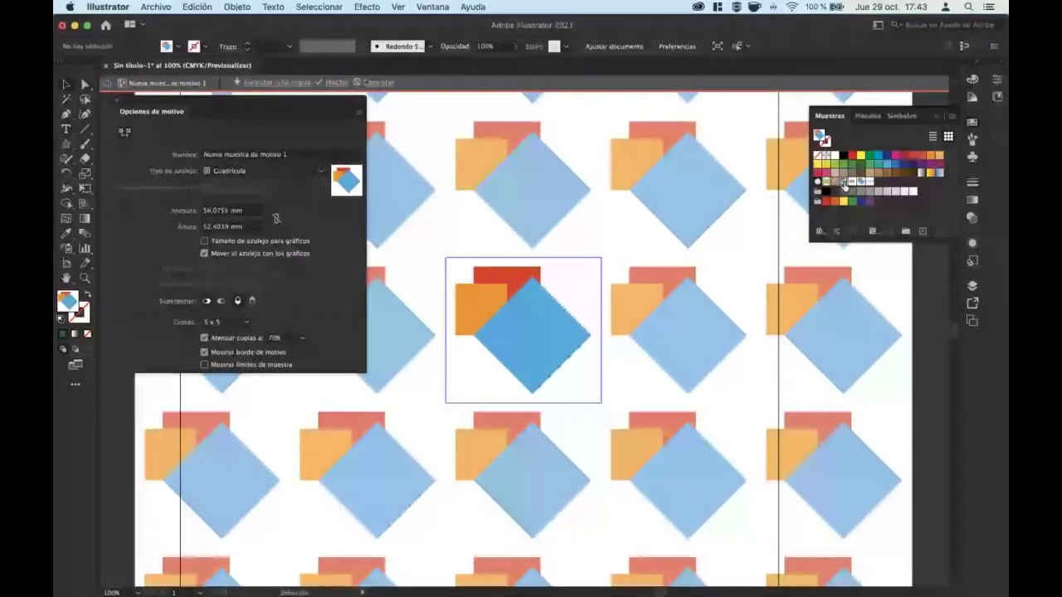
click(540, 311)
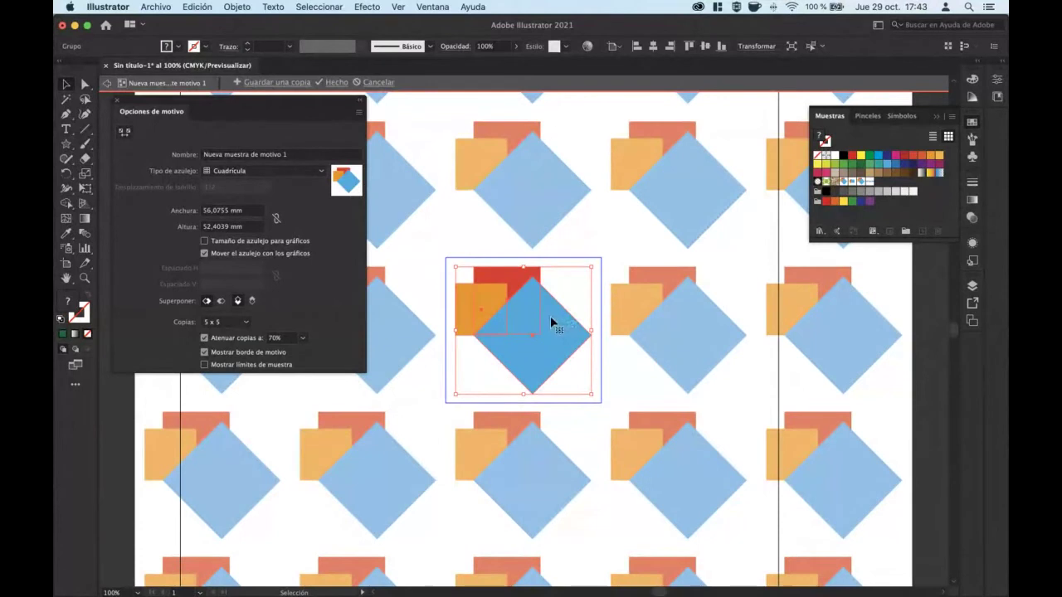
click(117, 100)
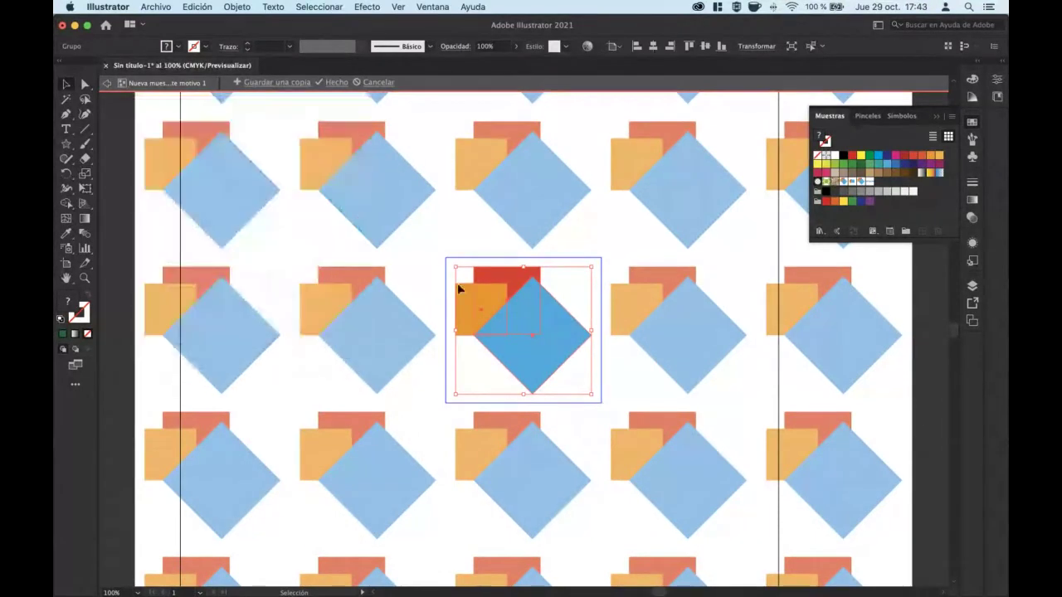
click(536, 321)
- Try blue, brown and tan on the tile shapes, settle on green, and exit pattern editing
click(888, 166)
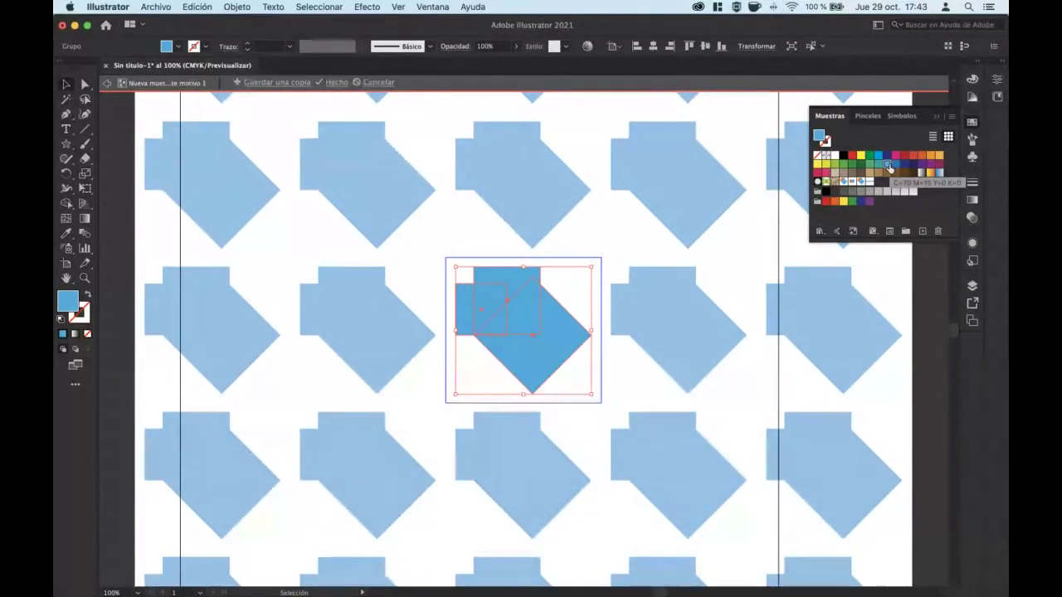
click(878, 173)
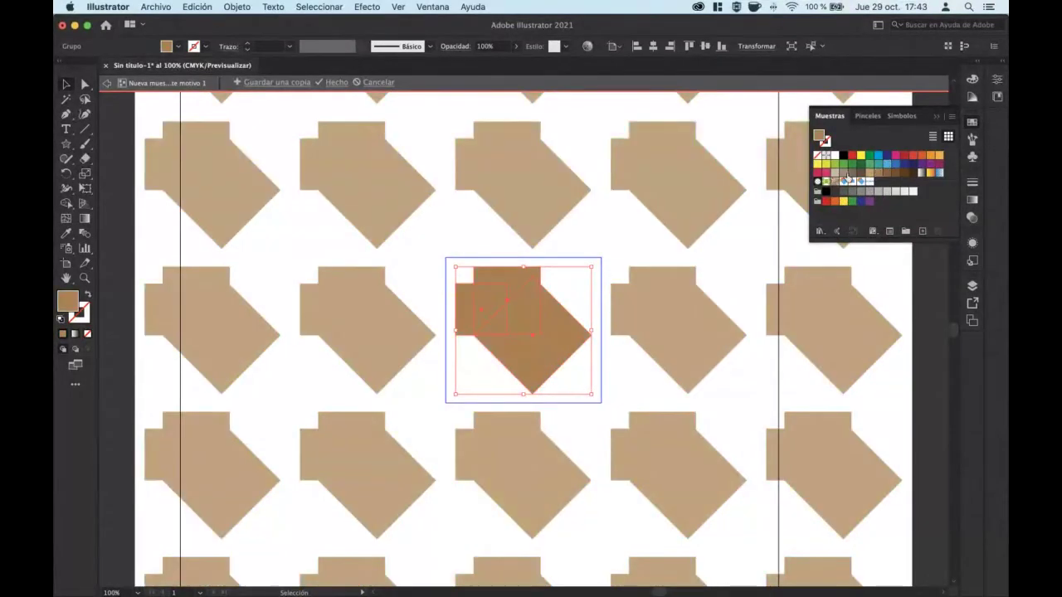
click(843, 173)
click(835, 165)
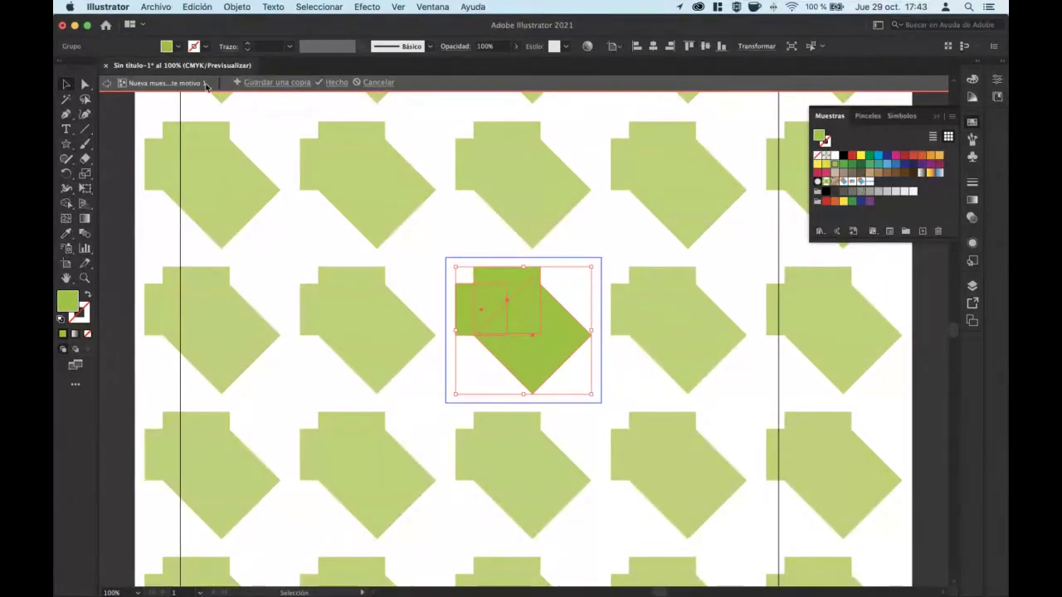
click(107, 84)
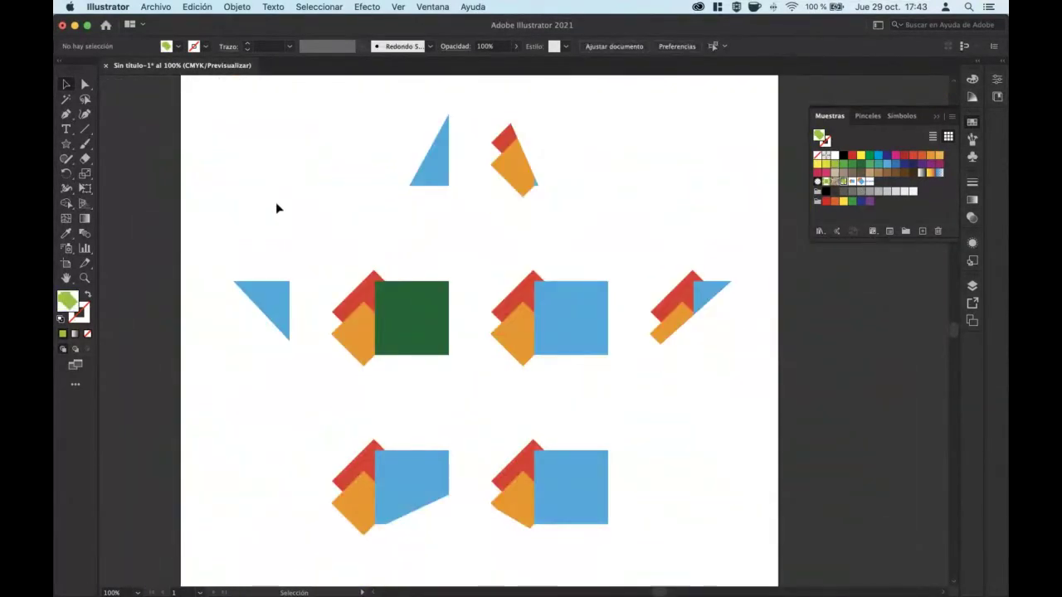
- Select and deselect the clipped motif grid, then zoom out to show the patterned star
key(super+space)
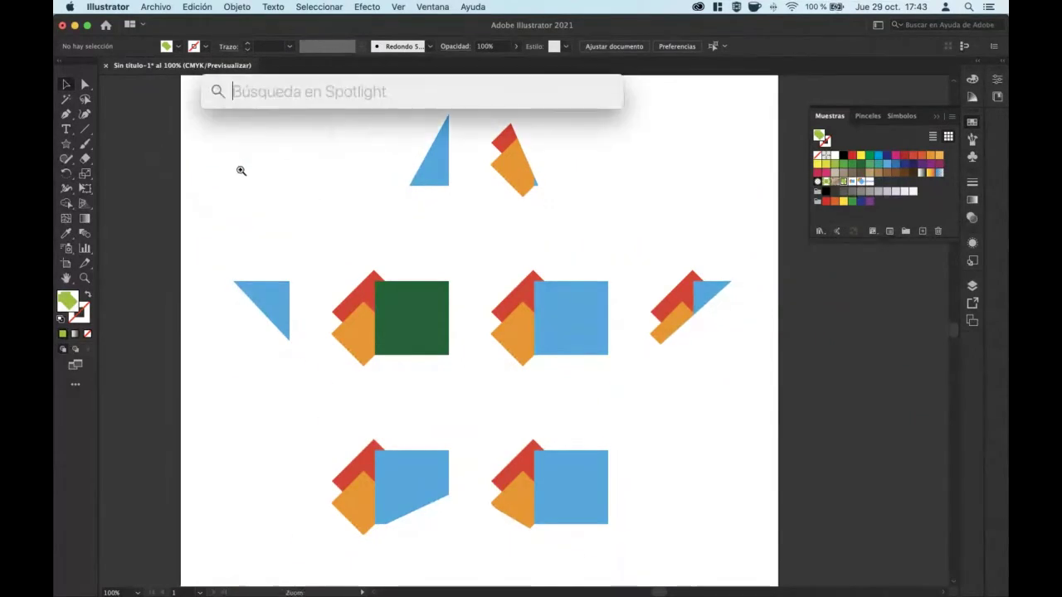
drag(161, 130, 765, 528)
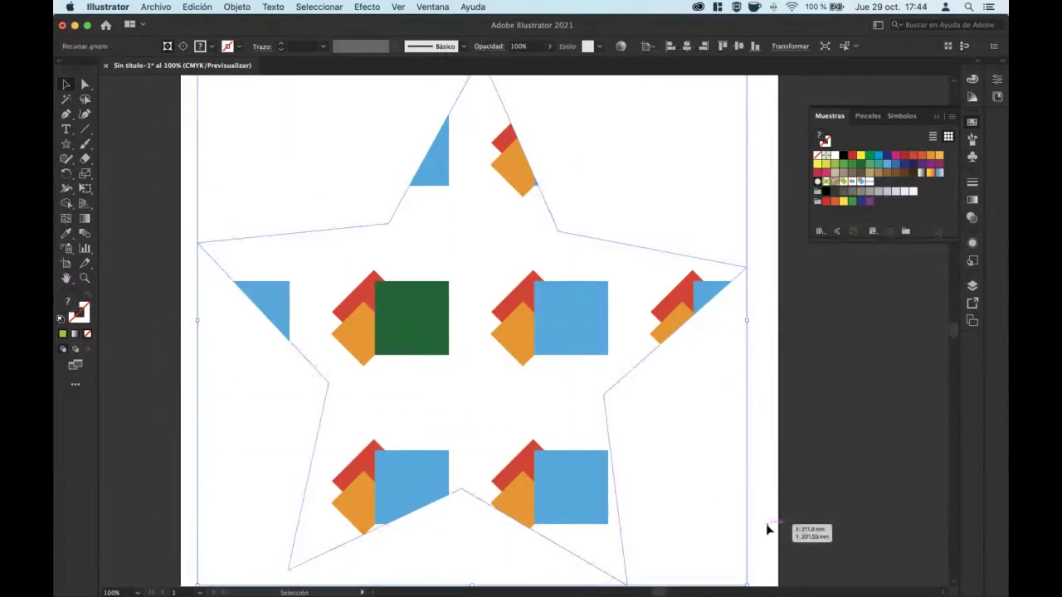
key(super+7)
click(766, 528)
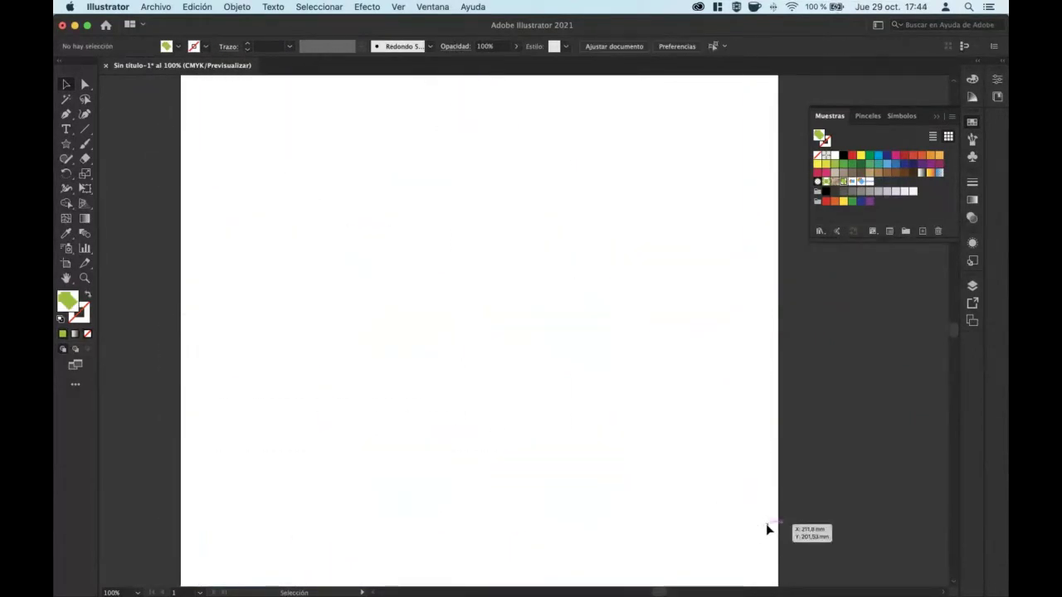
alt+super+click(505, 420)
scroll(538, 351, right, 2)
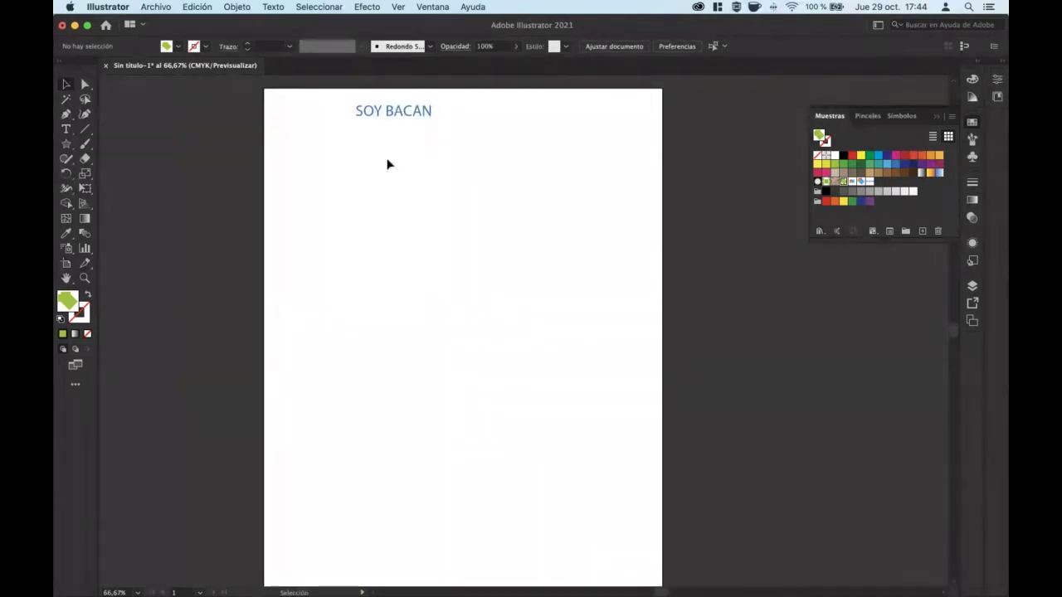
scroll(561, 171, right, 3)
alt+super+click(640, 257)
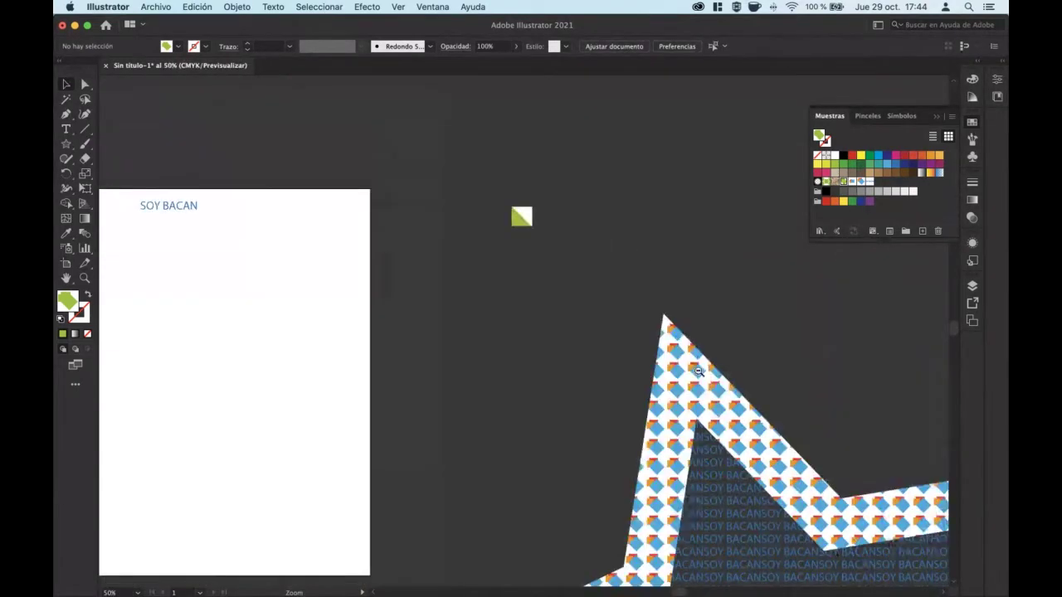
alt+super+click(576, 375)
scroll(576, 375, down, 2)
scroll(566, 306, down, 2)
- Rotate the patterned star, undo the rotation, and switch to Photoshop with patrones.psd
drag(565, 305, 429, 320)
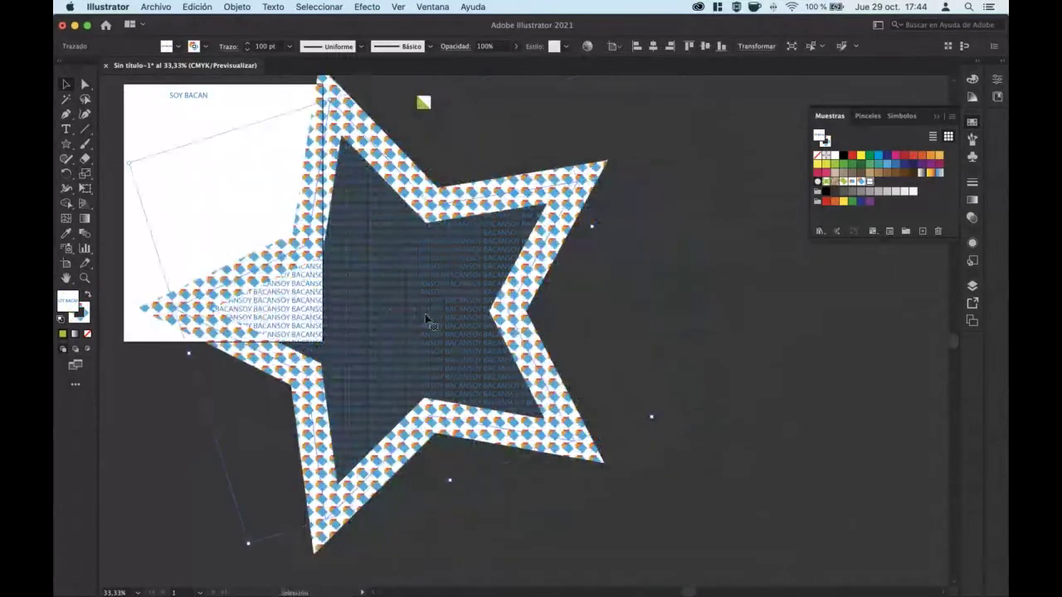
scroll(434, 287, left, 3)
scroll(434, 287, up, 1)
key(super+z)
key(super+z)
key(super+z)
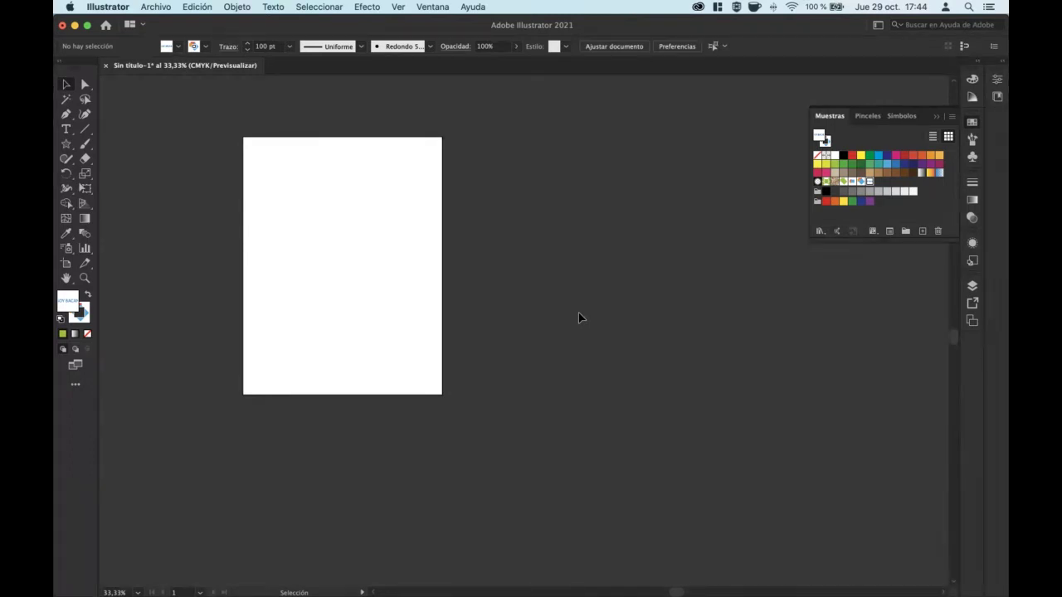
click(64, 247)
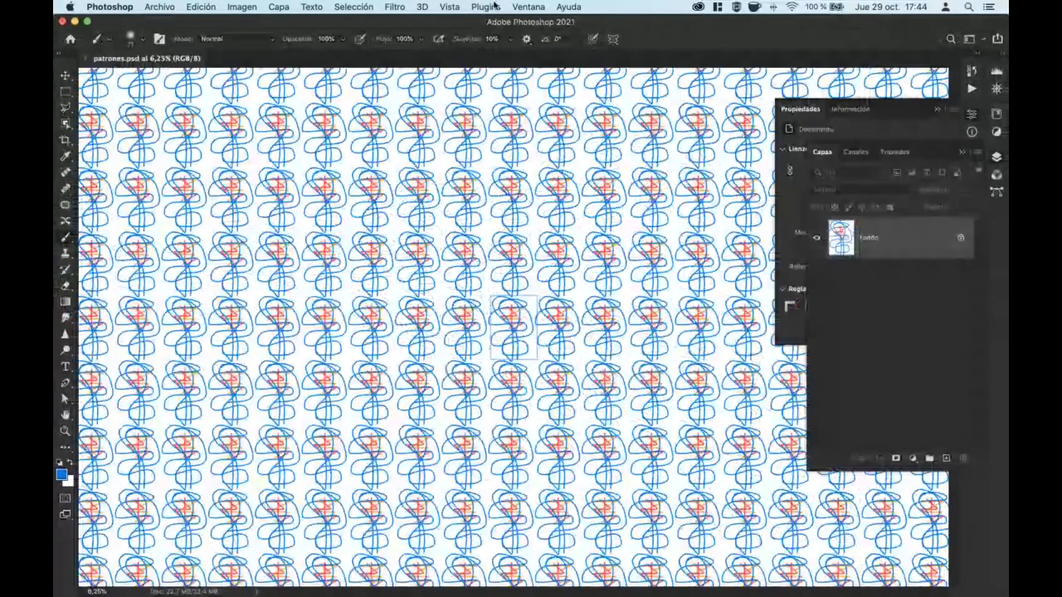
- Turn on View > Pattern Preview, open Plugins > Plugins Panel, and go to Discover Plugins
click(450, 6)
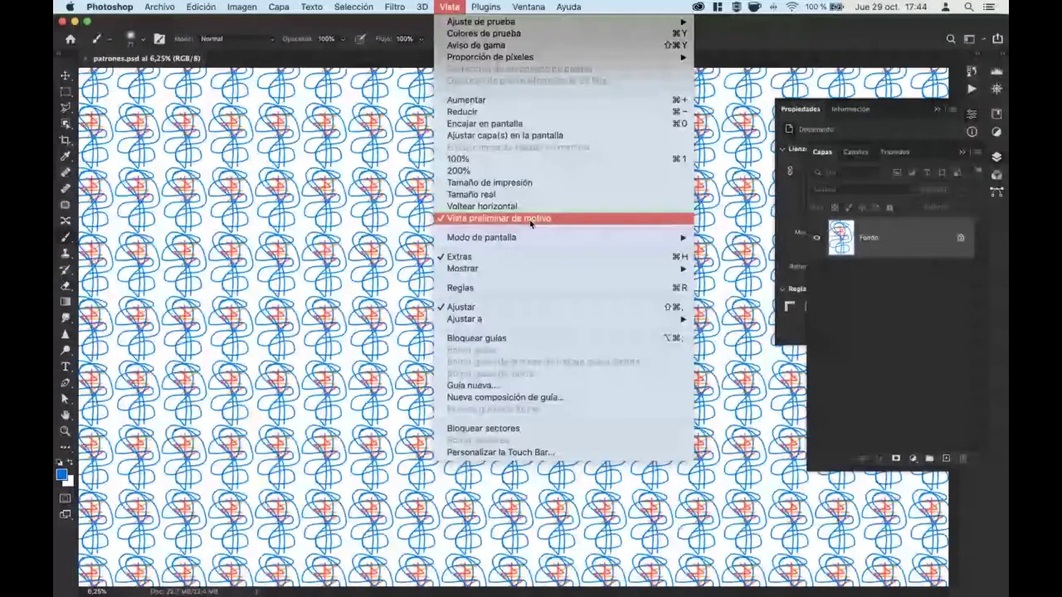
mouse_move(481, 8)
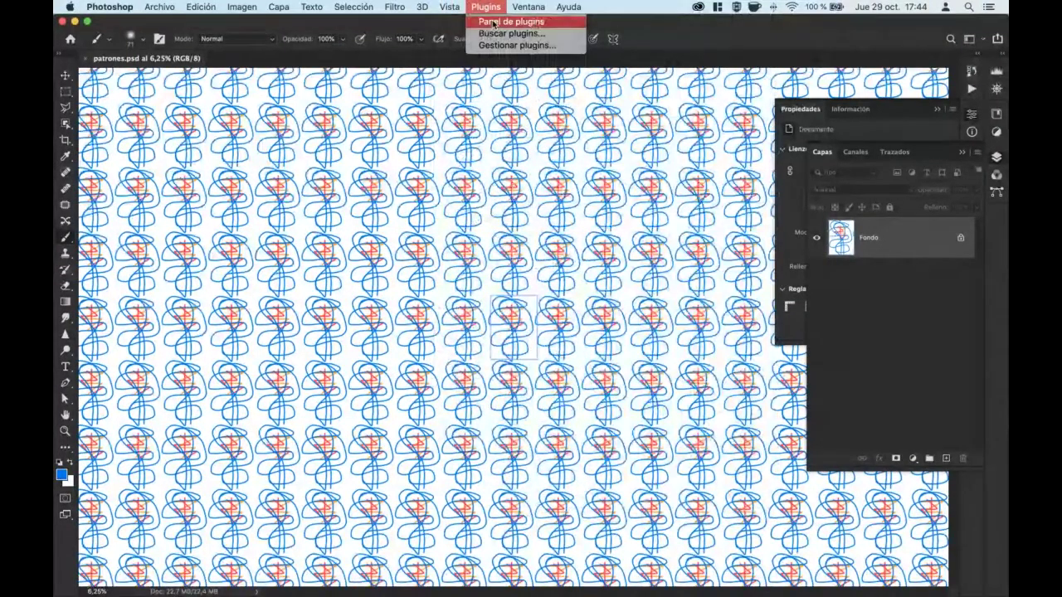
click(495, 22)
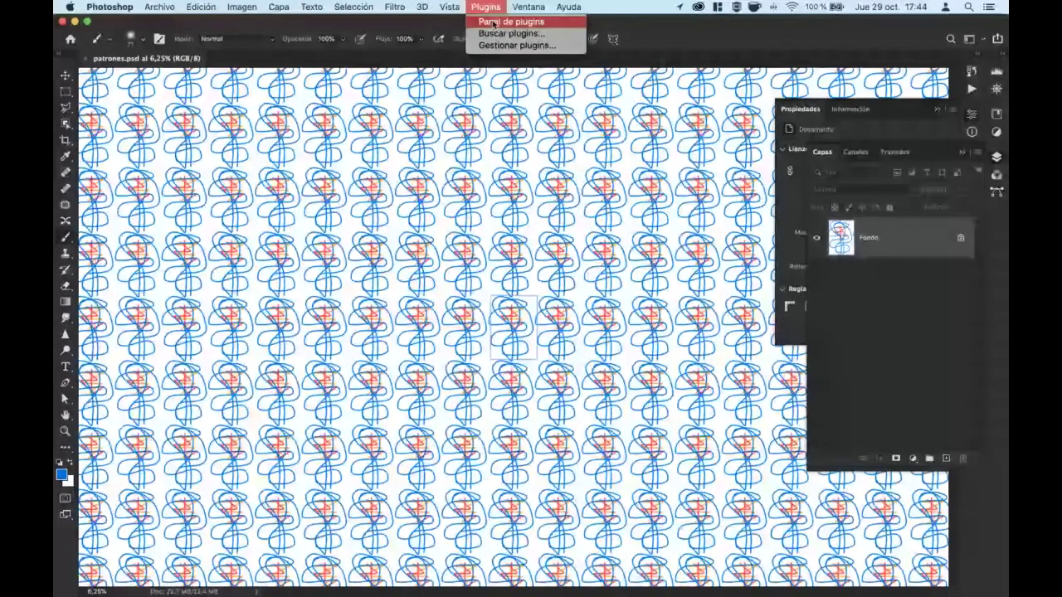
click(495, 24)
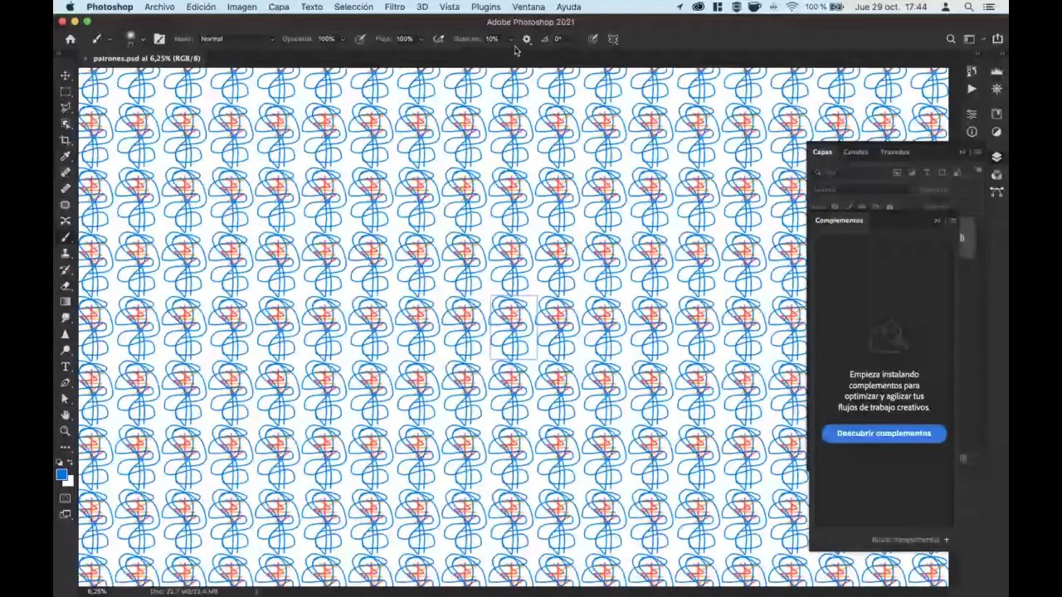
click(871, 441)
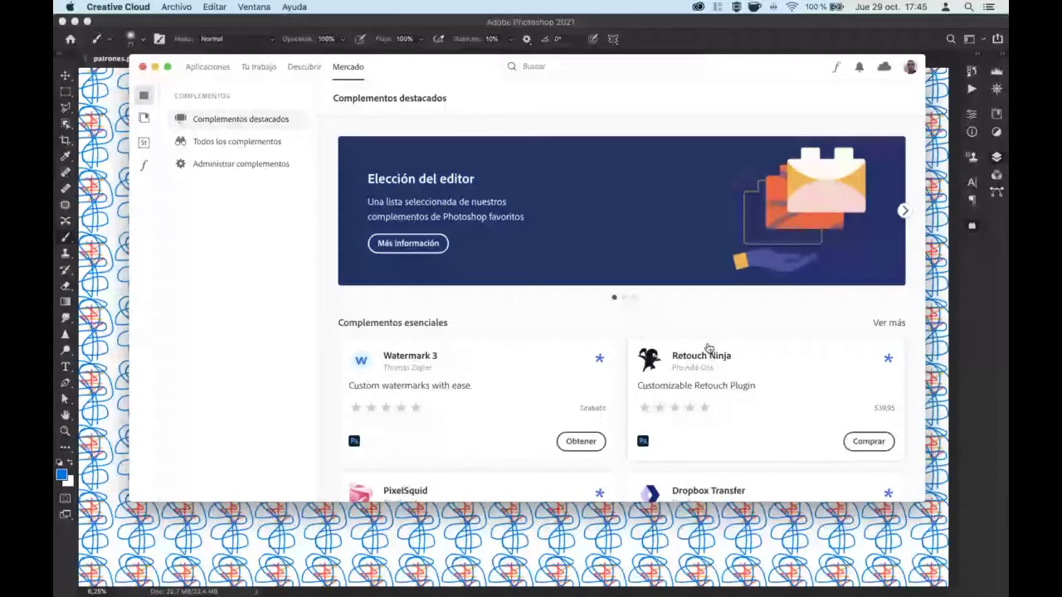
- Browse the marketplace to All Plugins and filter the list to Photoshop
scroll(706, 348, down, 3)
scroll(706, 346, down, 2)
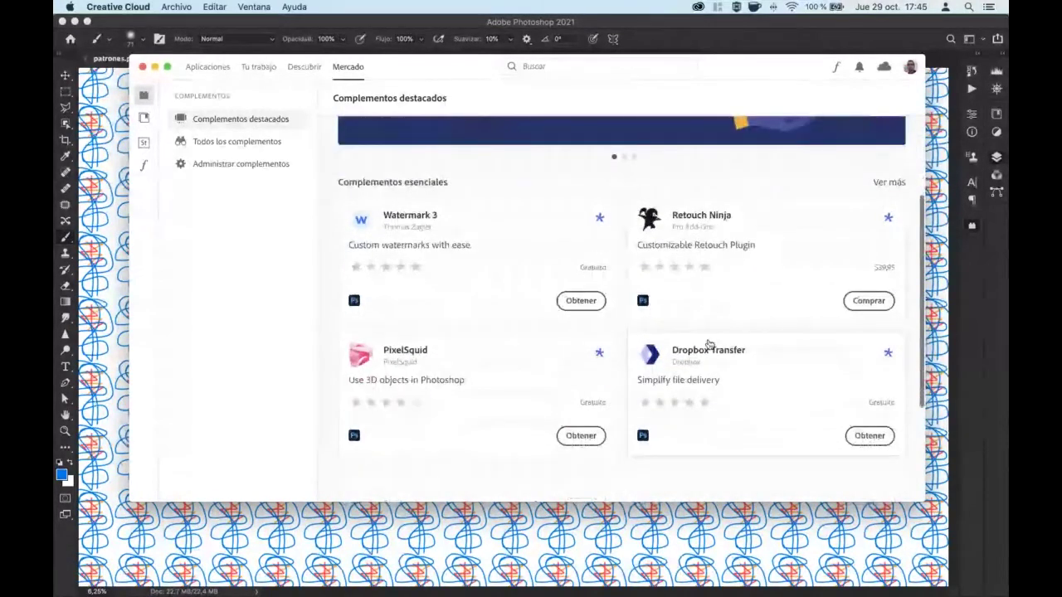
scroll(697, 349, down, 2)
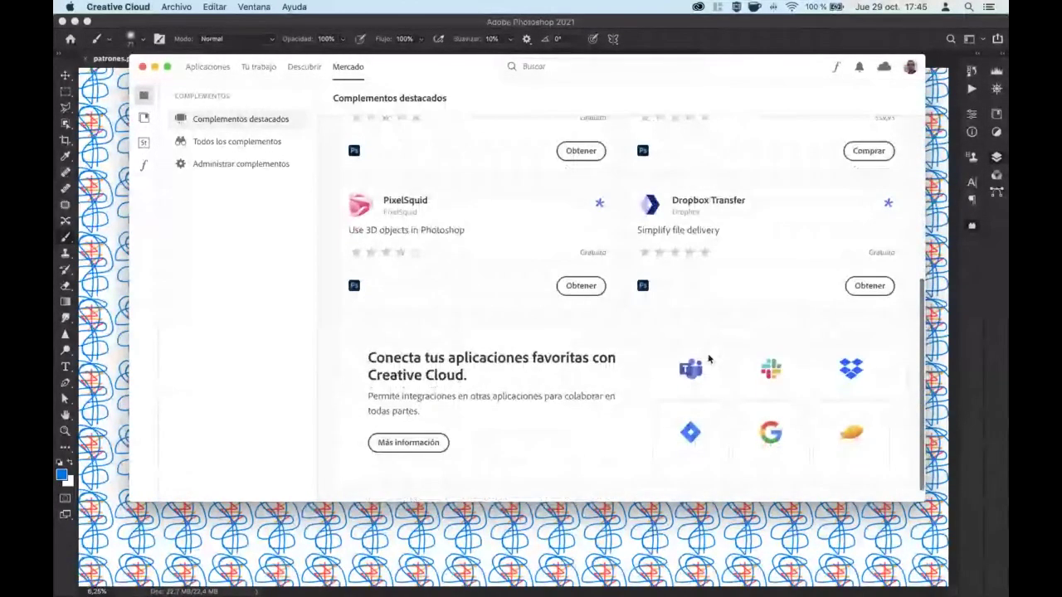
scroll(628, 295, up, 5)
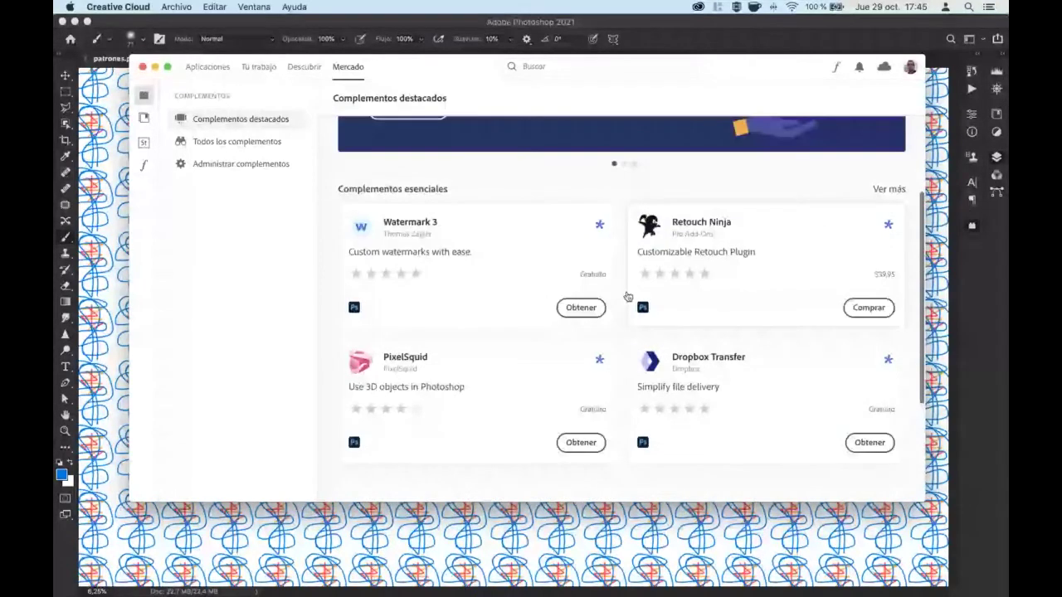
click(889, 222)
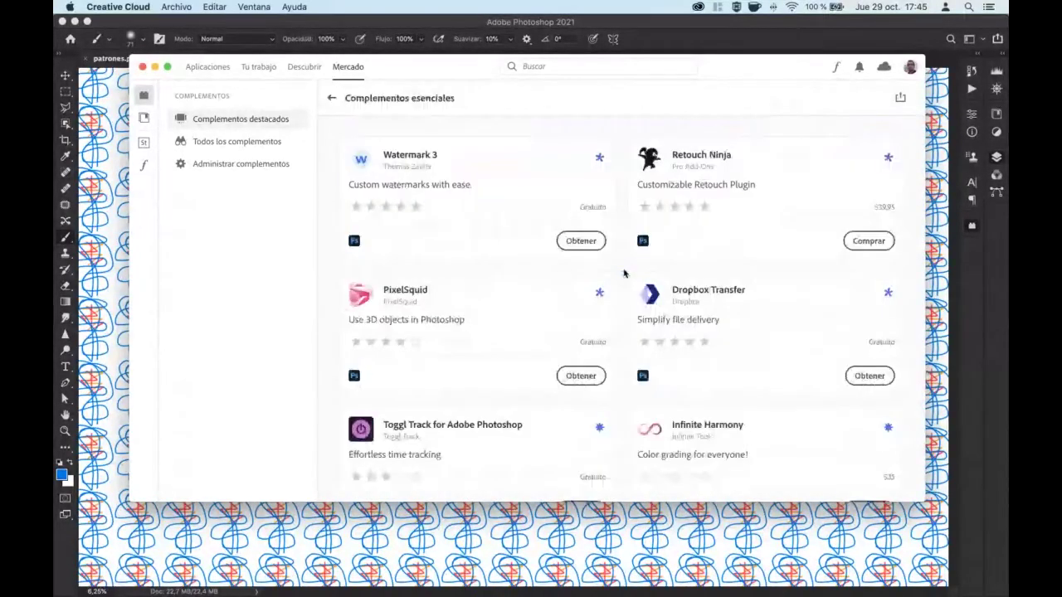
click(213, 143)
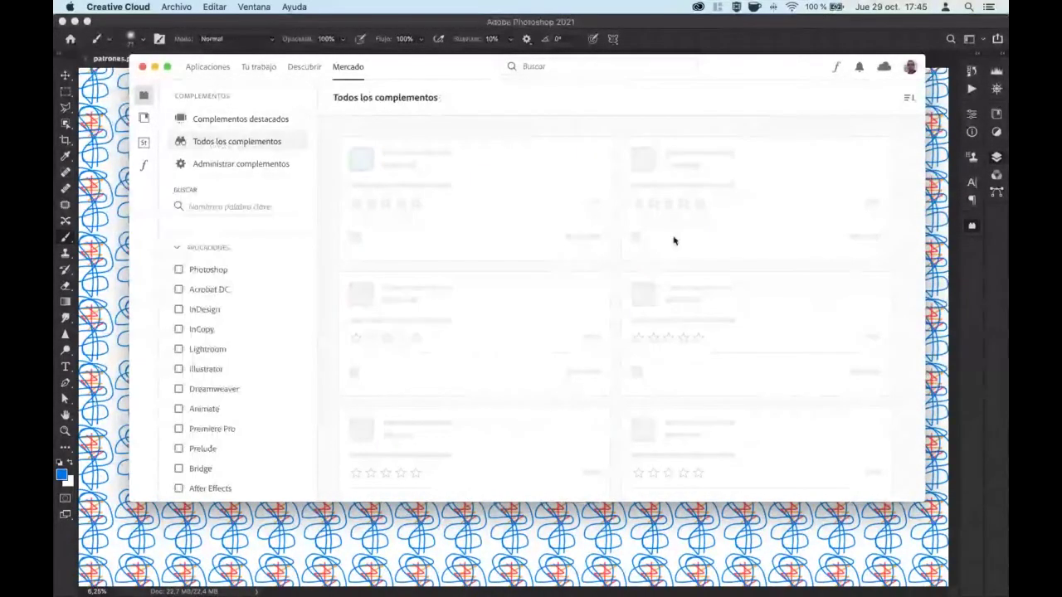
scroll(668, 241, down, 5)
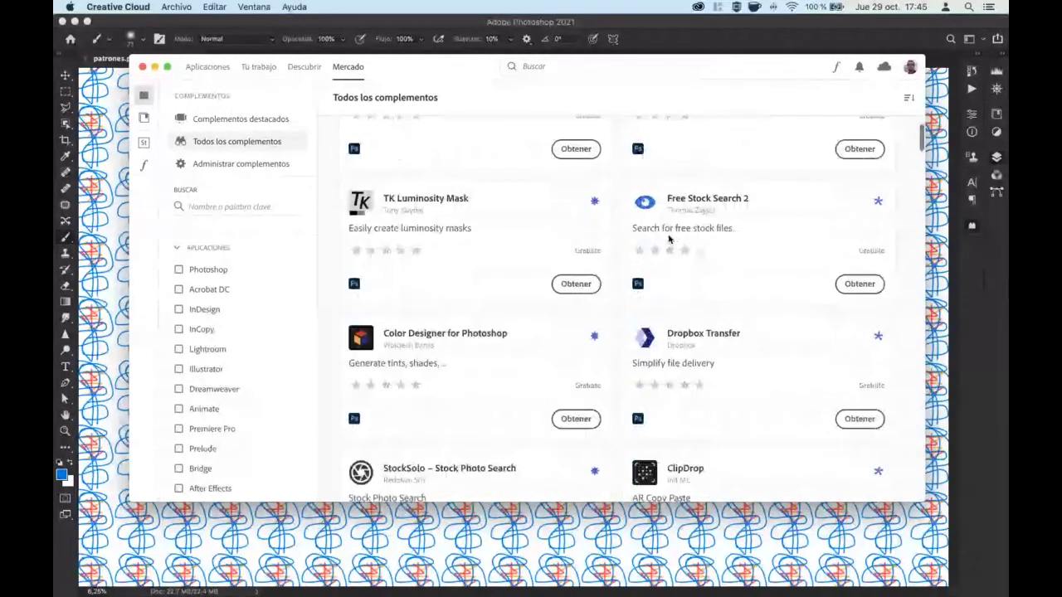
scroll(739, 284, down, 2)
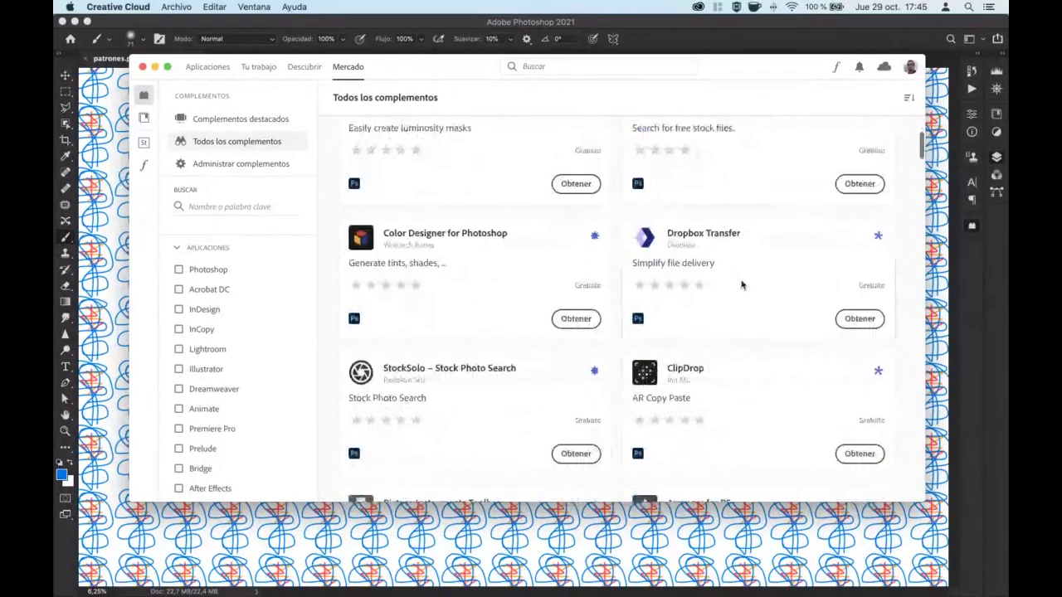
click(178, 270)
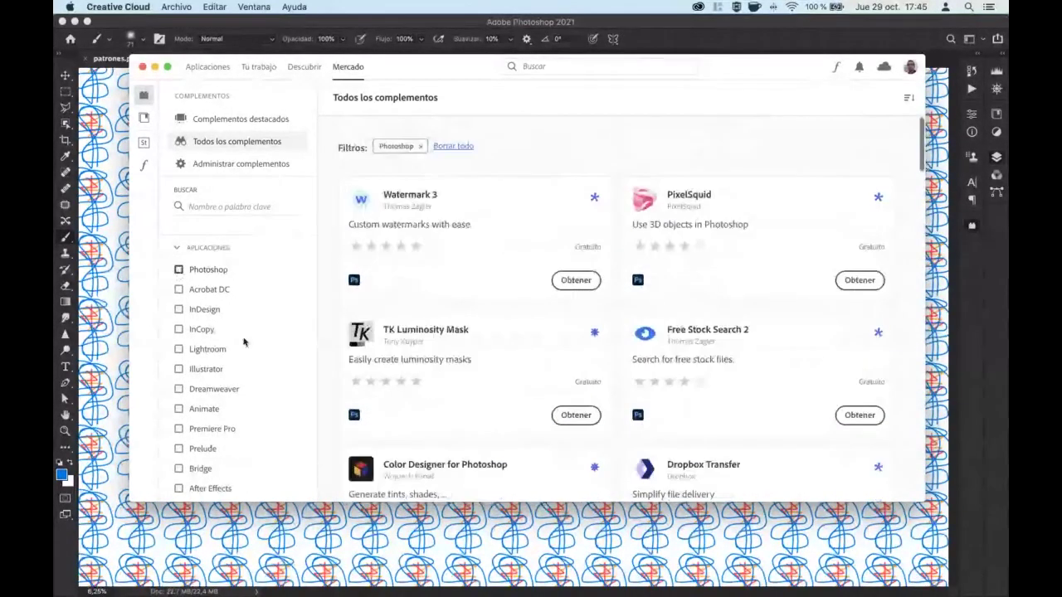
scroll(254, 350, down, 2)
scroll(254, 351, down, 2)
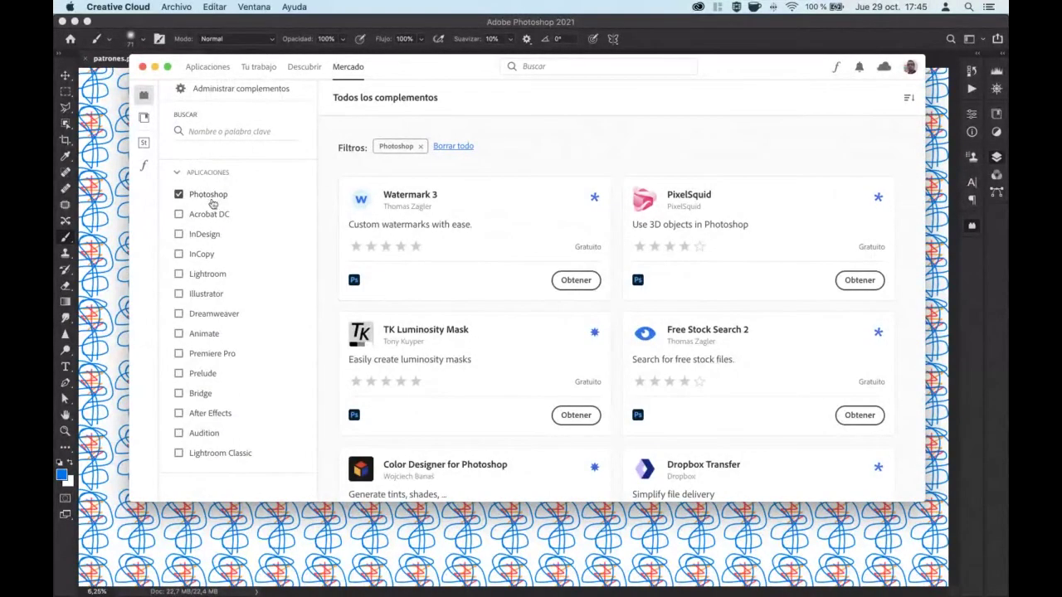
- Get the free Watermark 3 plugin, confirm, and authorise the install with the account password
click(583, 287)
click(704, 357)
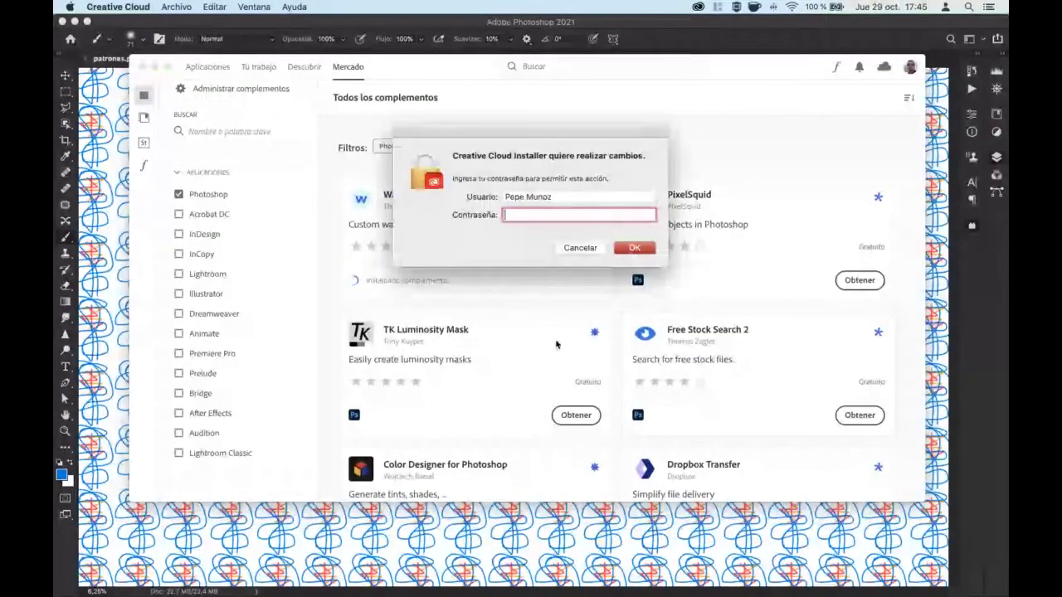
text(****)
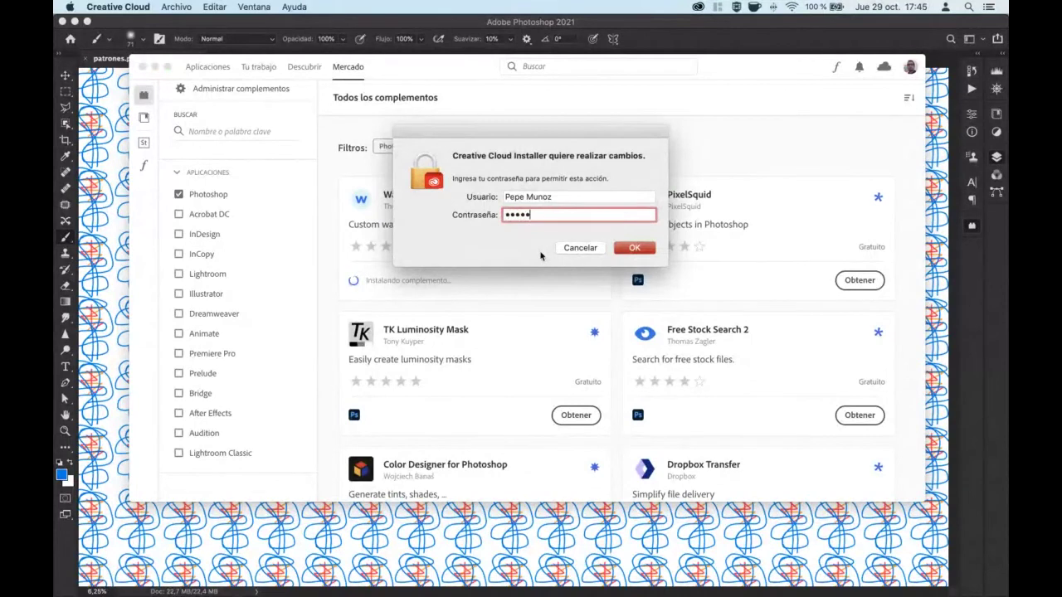
key(Return)
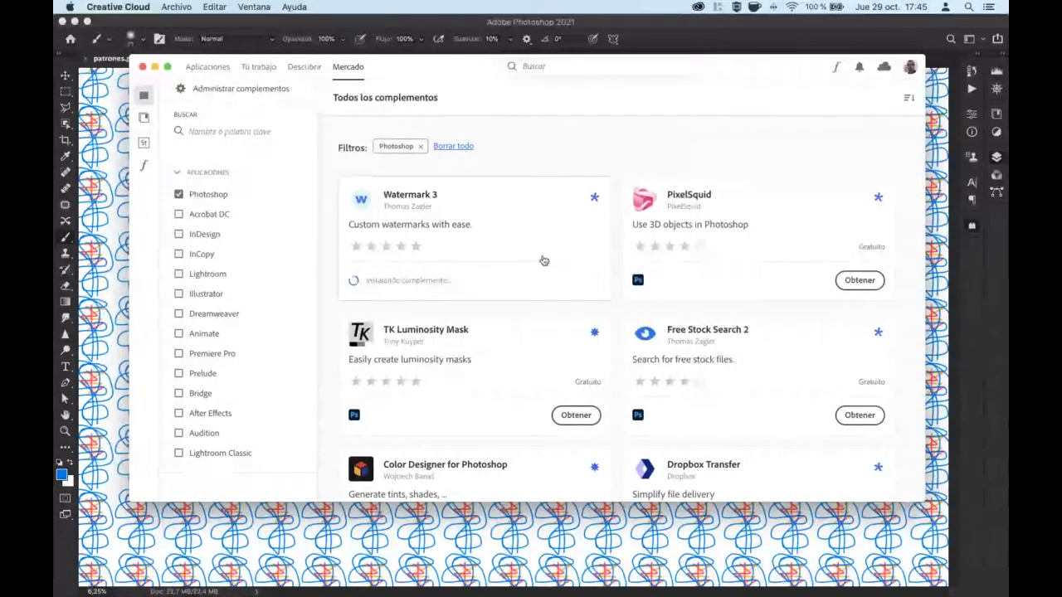
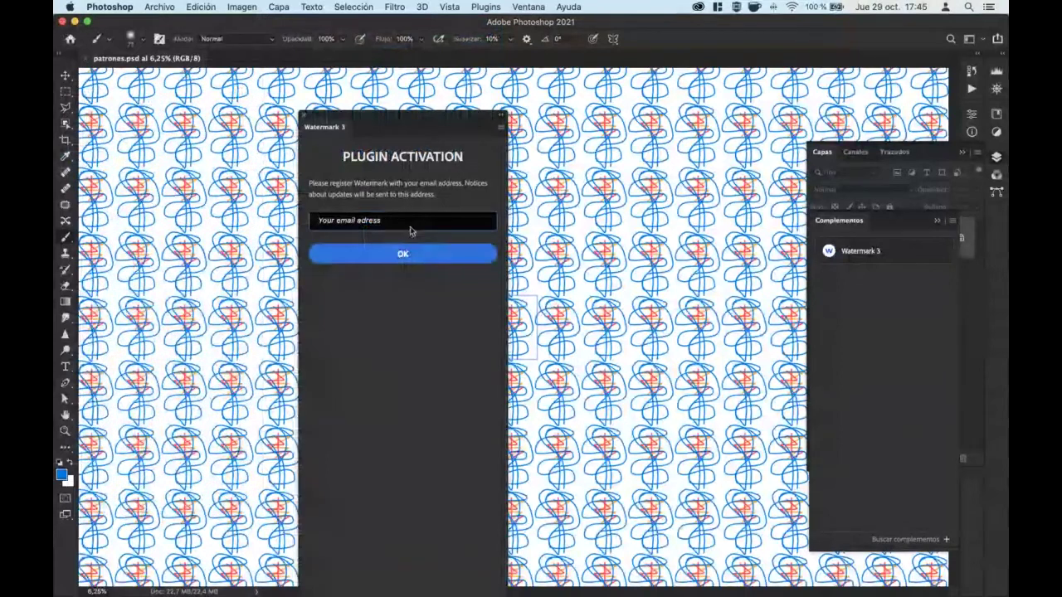
- Register the Watermark 3 plugin with an email address and enter the watermark text 'ejemplo de plugin PSD'
text(x)
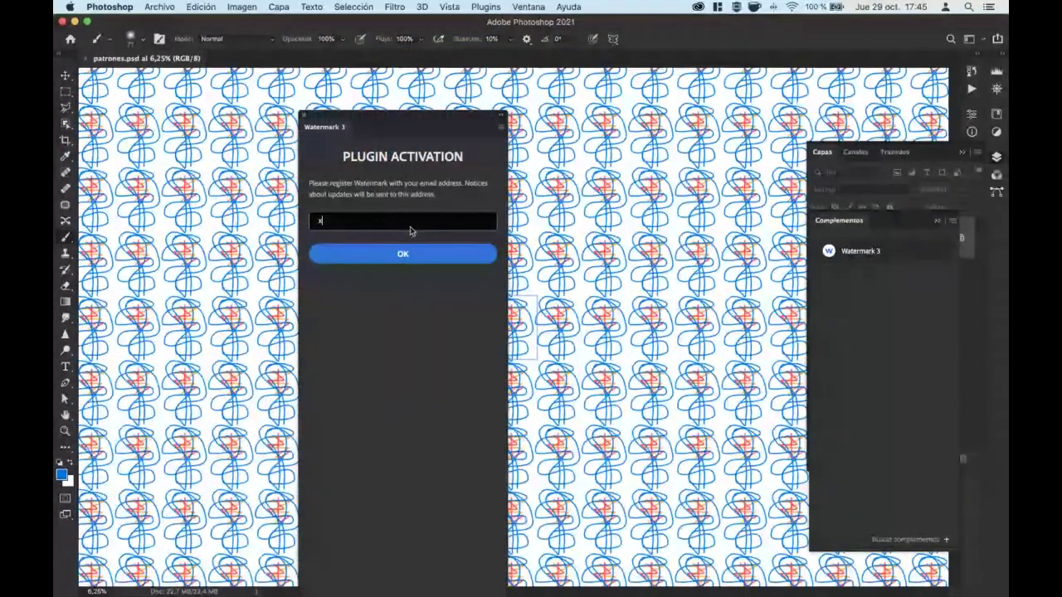
text(@y.com)
key(Return)
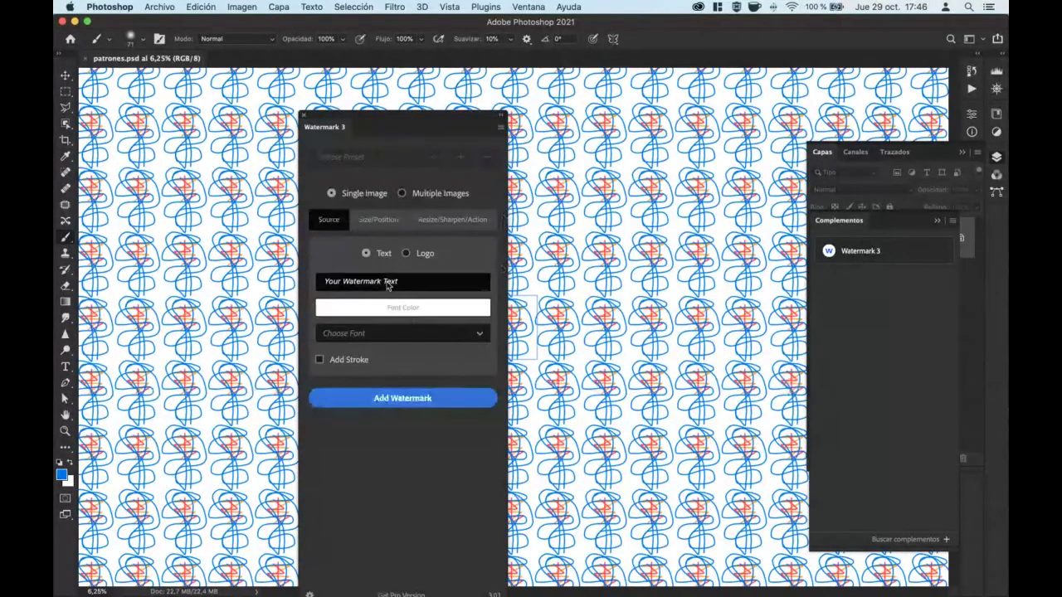
click(387, 286)
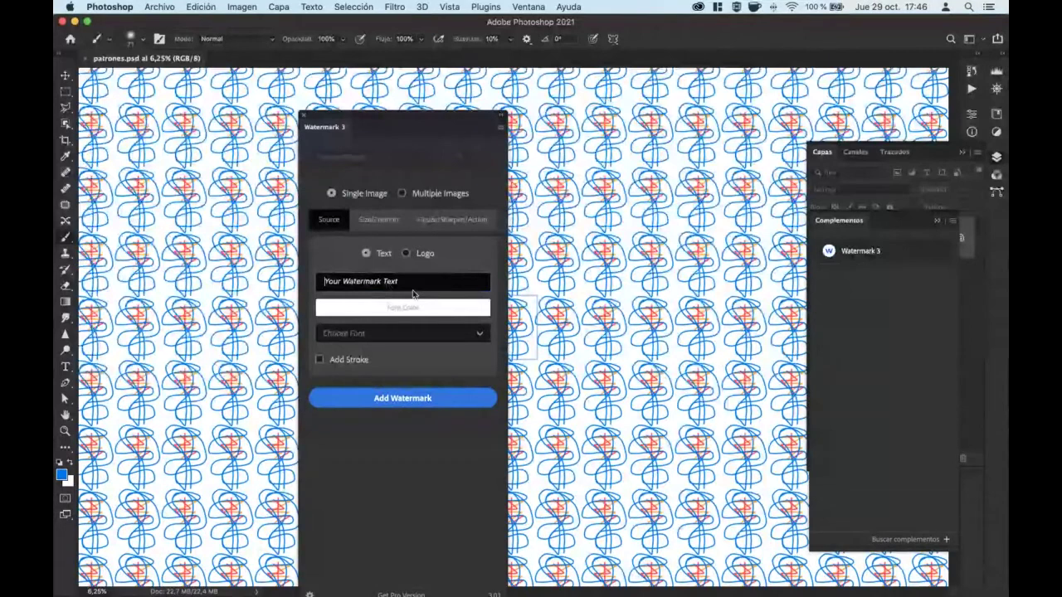
text(ejemplo de p)
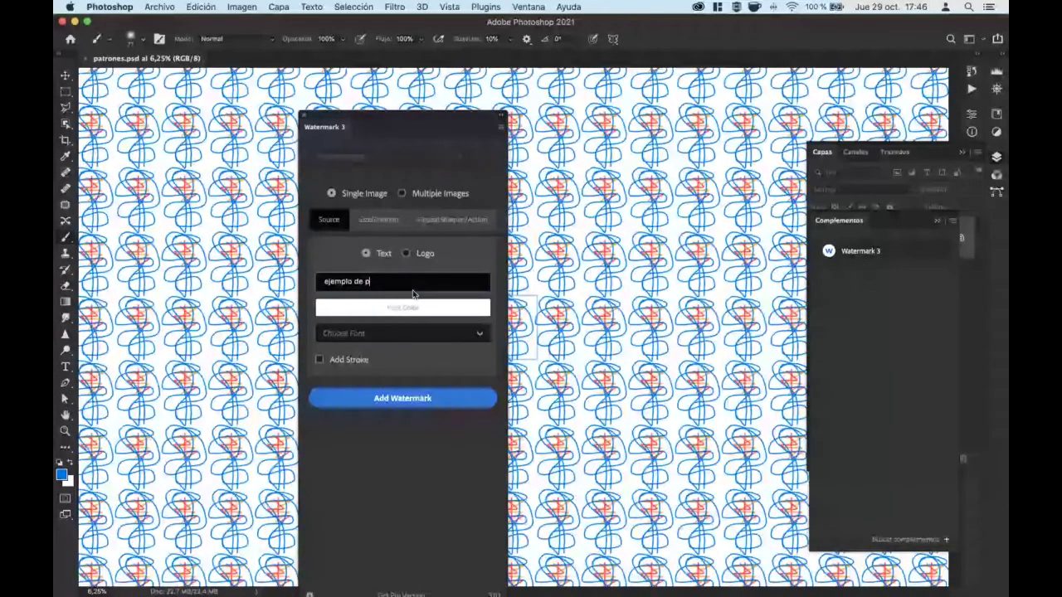
text(lugin PSD)
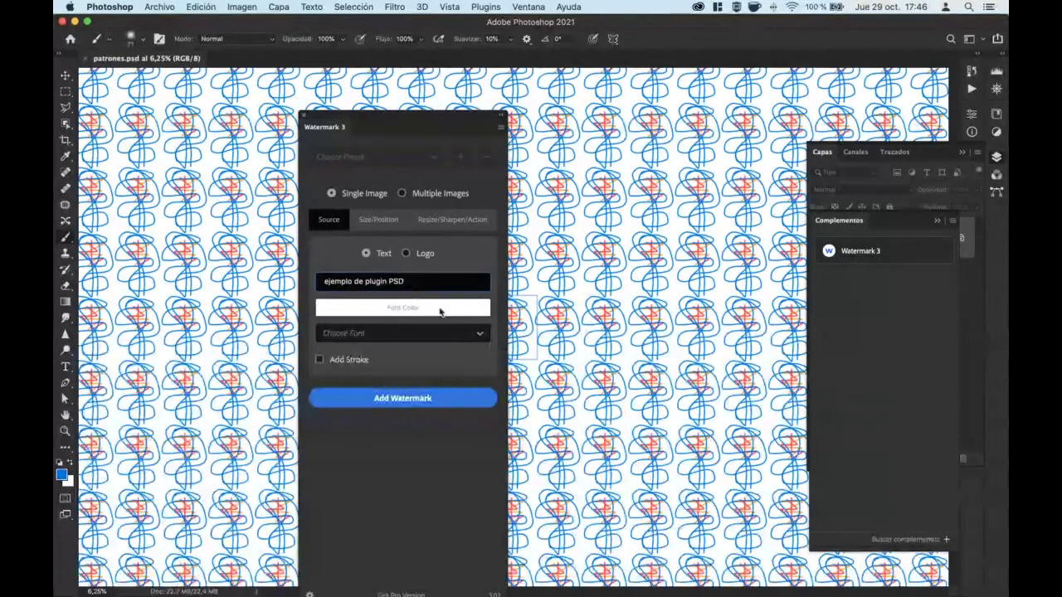
- Set the watermark font colour to red and choose an AcuminConcept-SemiCondensed font
click(439, 312)
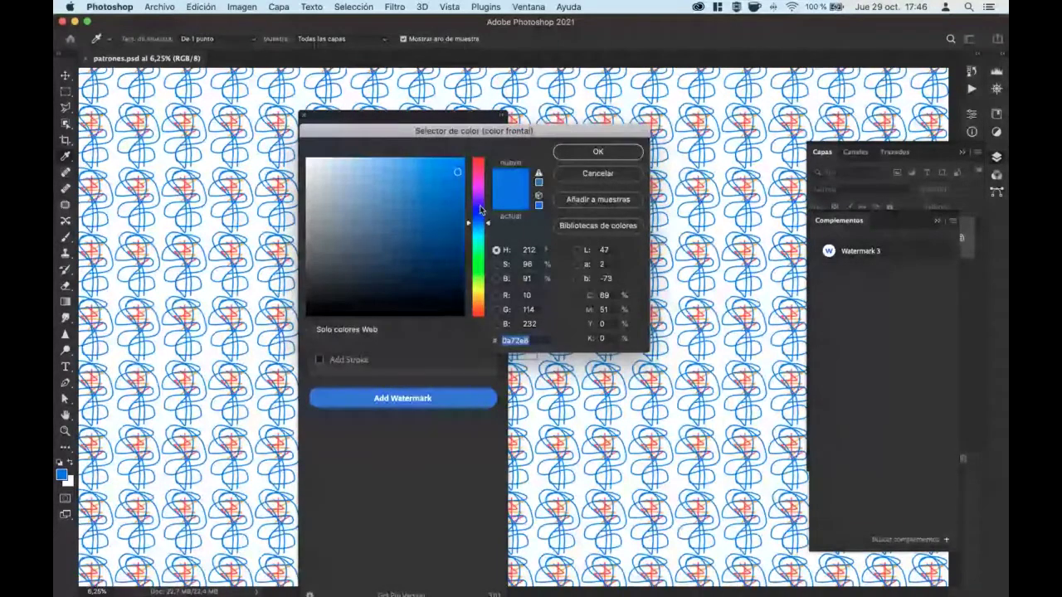
click(482, 159)
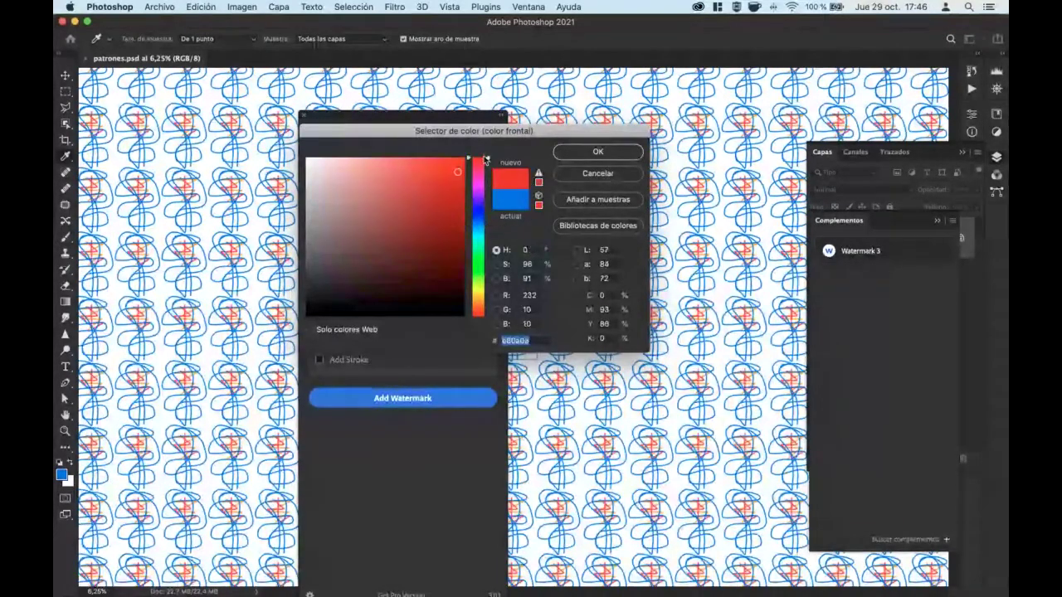
click(597, 152)
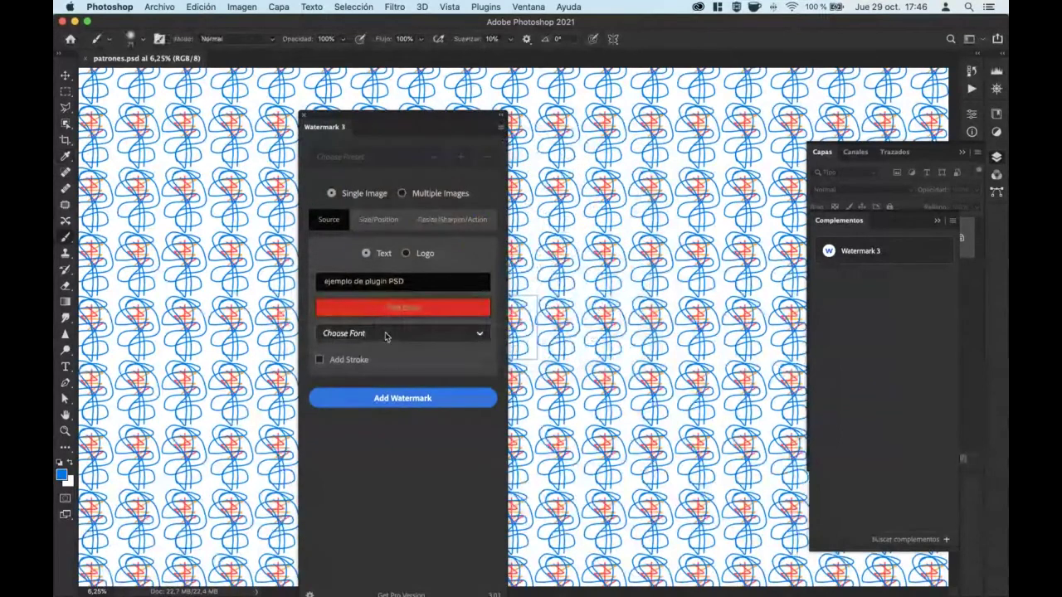
click(388, 335)
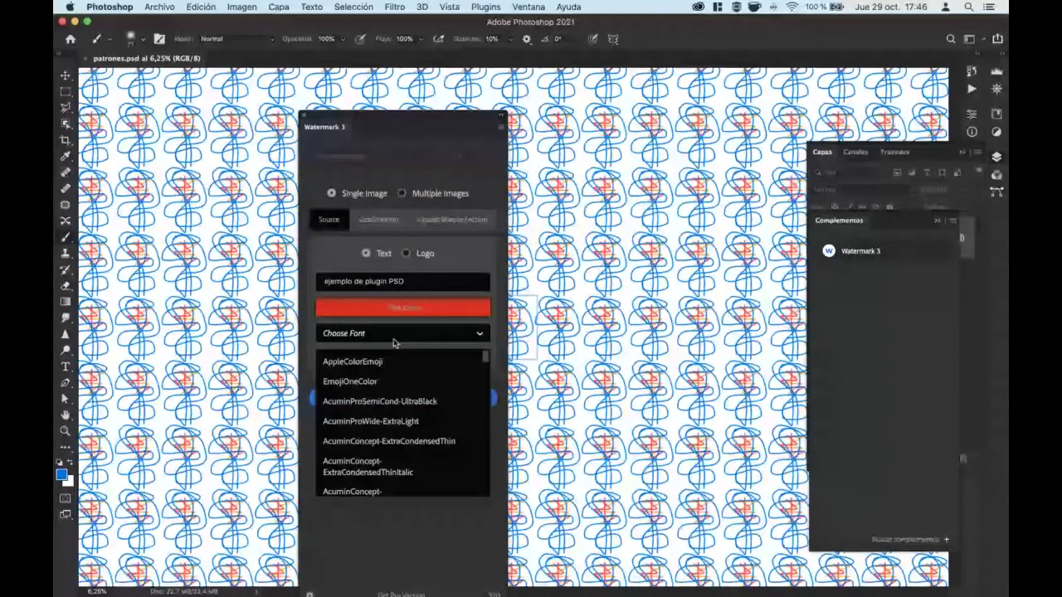
scroll(400, 407, down, 10)
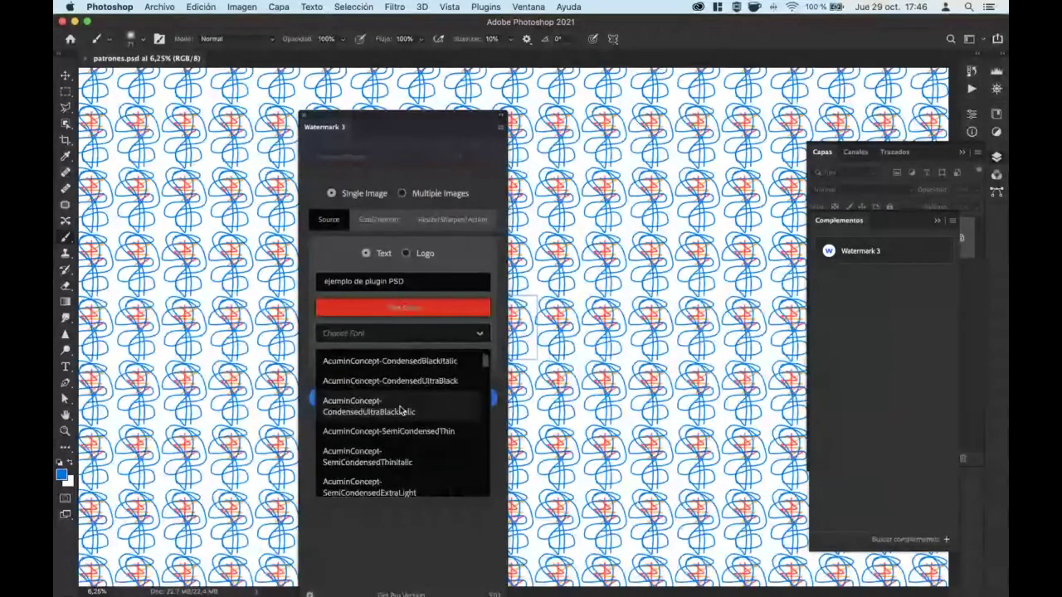
click(386, 443)
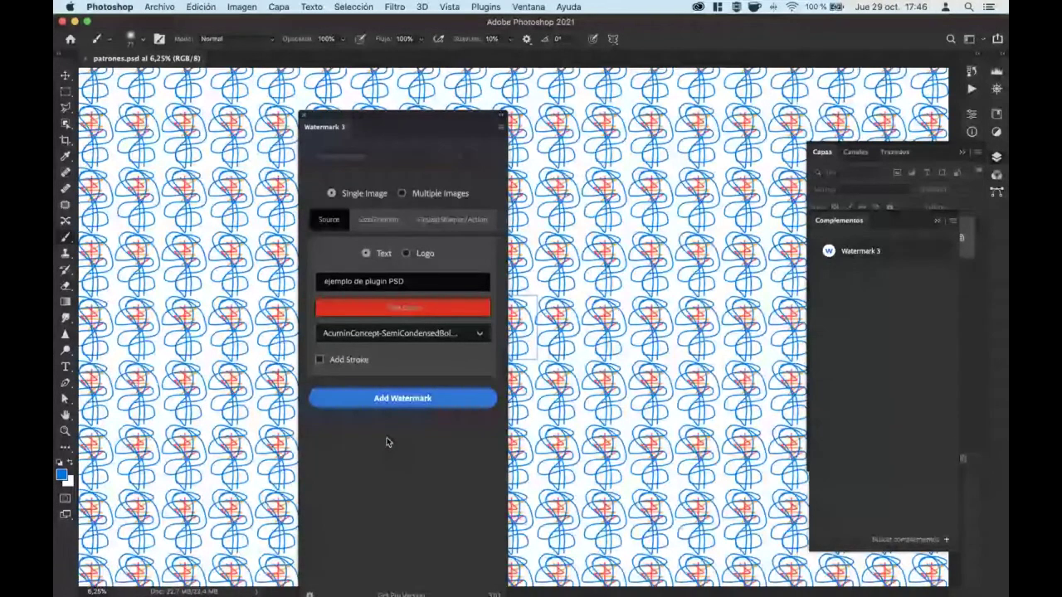
- Apply the watermark to the pattern and move the Watermark 3 panel off the artwork
click(405, 399)
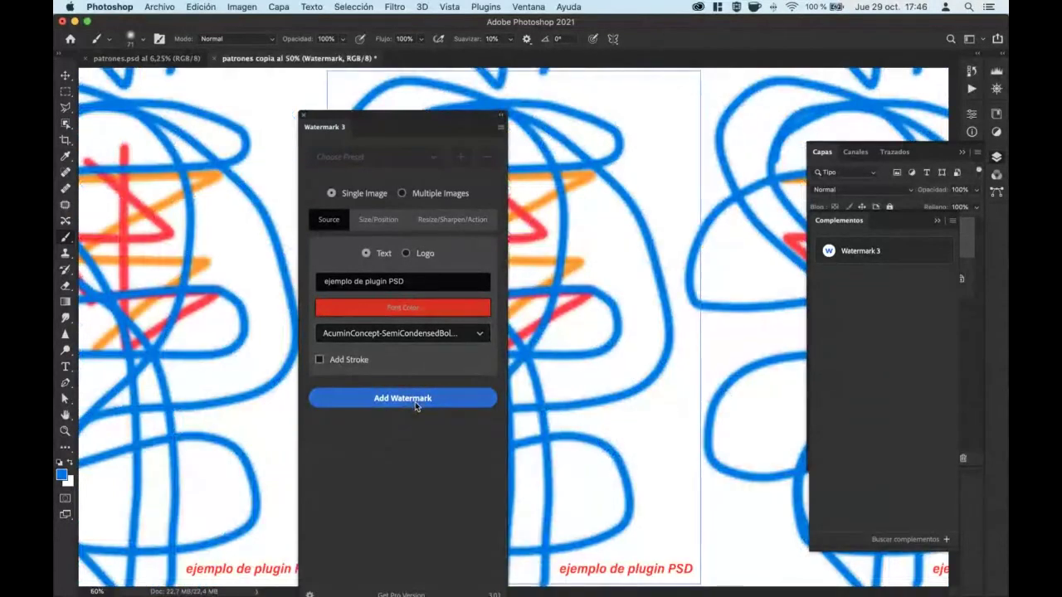
drag(357, 124, 697, 226)
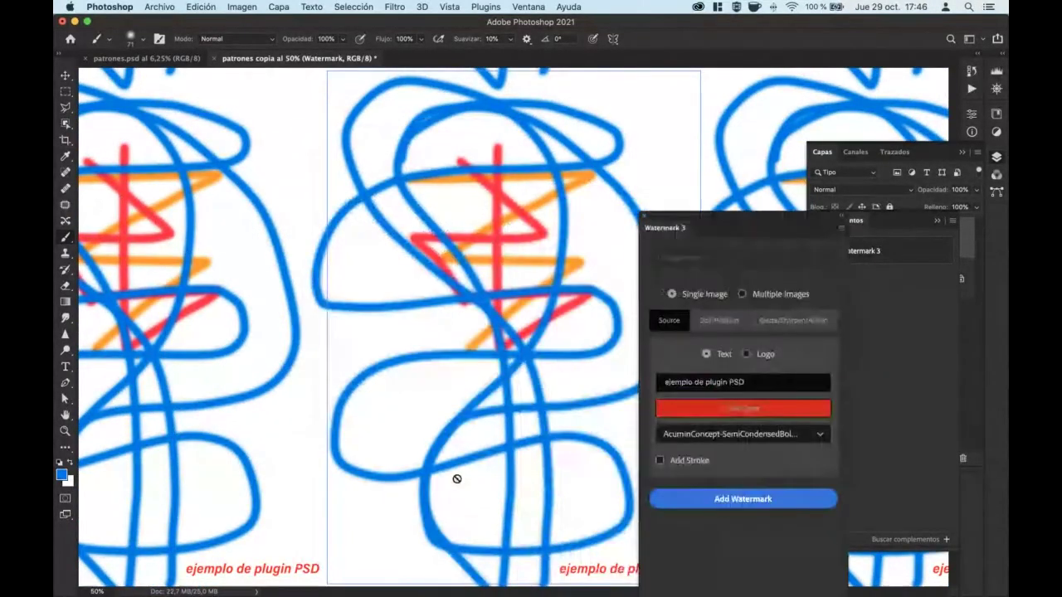
key(super+minus)
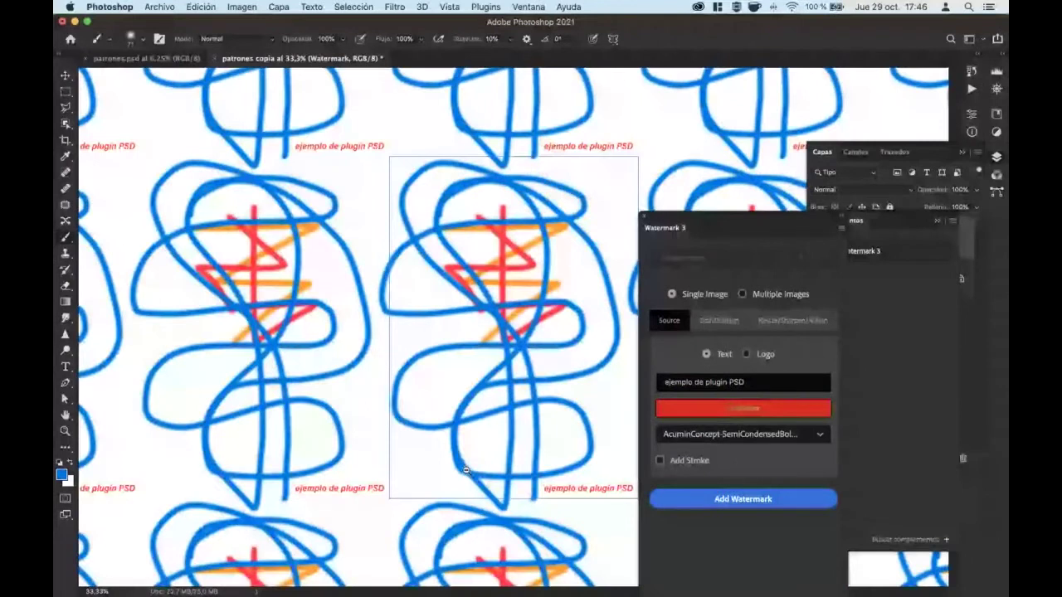
key(super+minus)
- Turn off Pattern Preview, view the single tile at 50% and dock the Watermark 3 panel
click(448, 7)
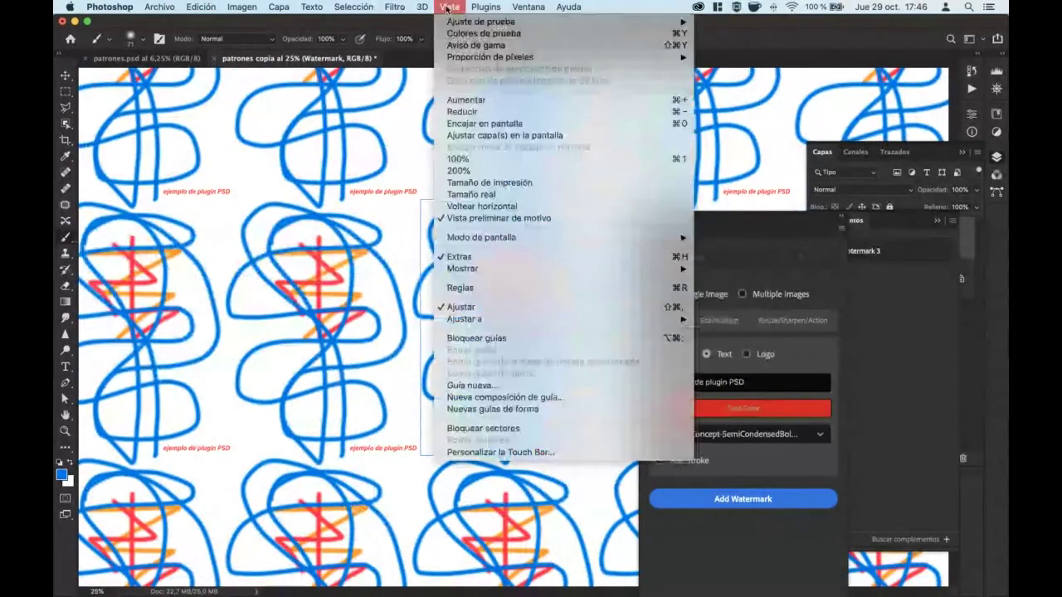
click(498, 218)
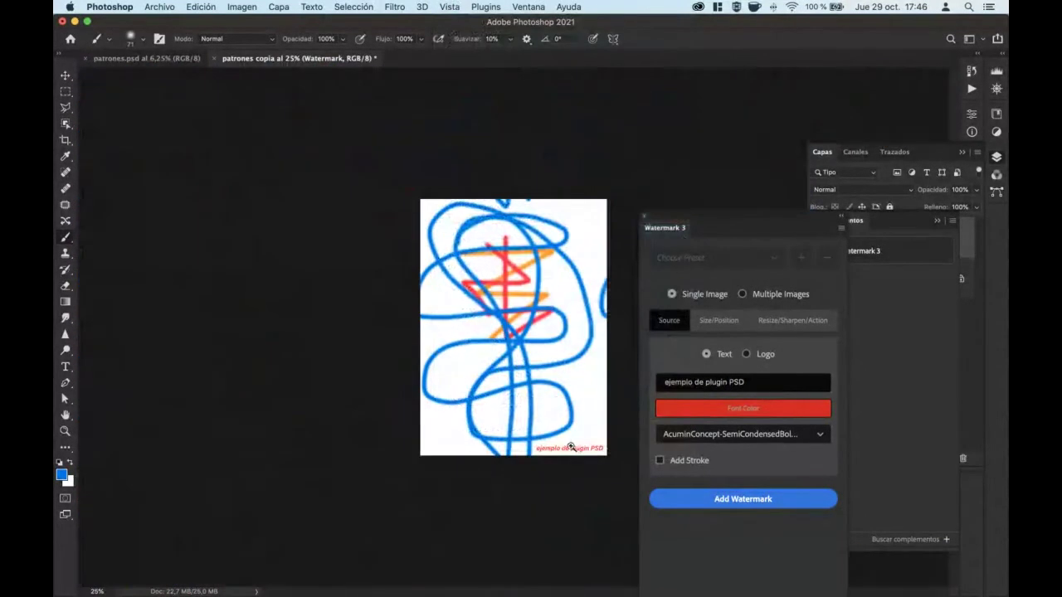
key(super+plus)
key(super+plus)
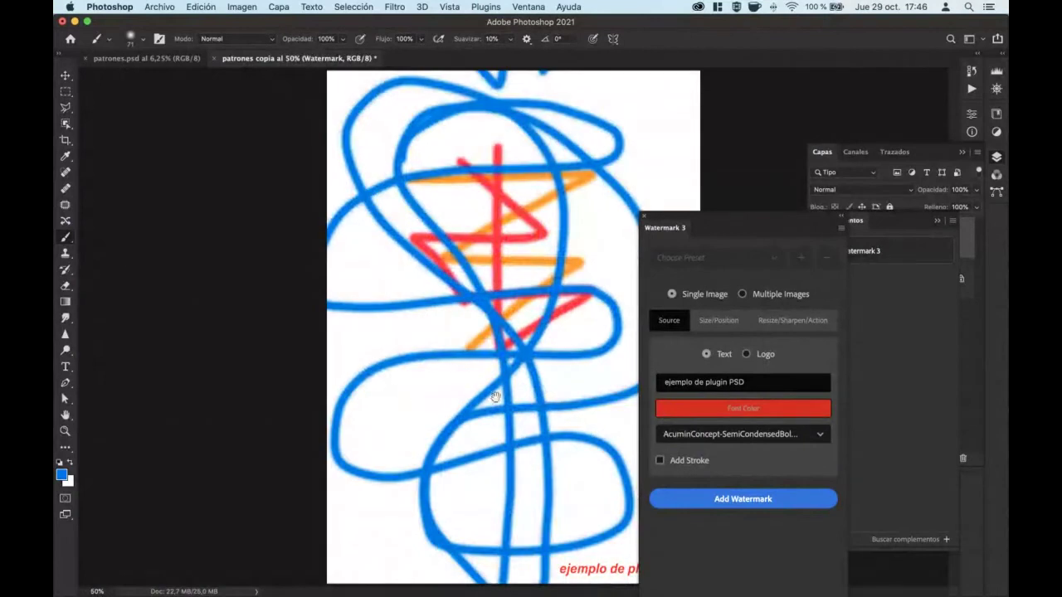
key(super+space)
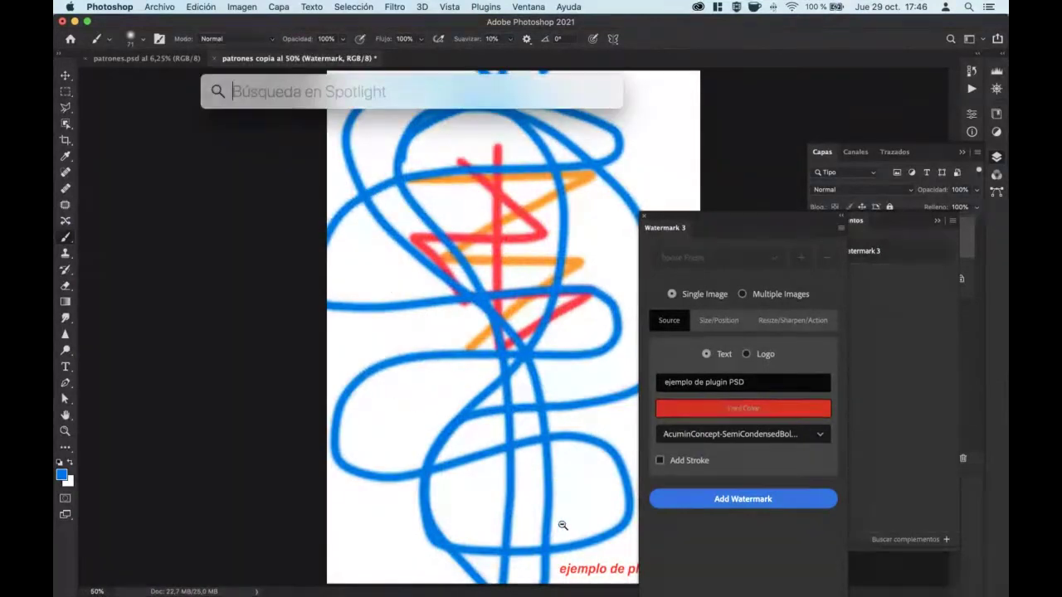
key(Escape)
key(super+minus)
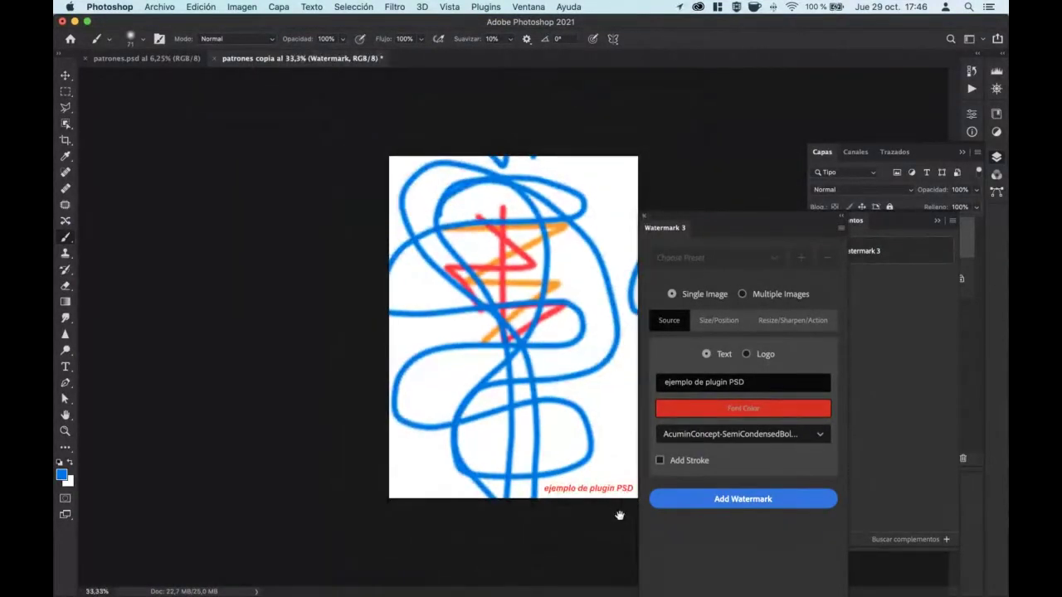
key(super+plus)
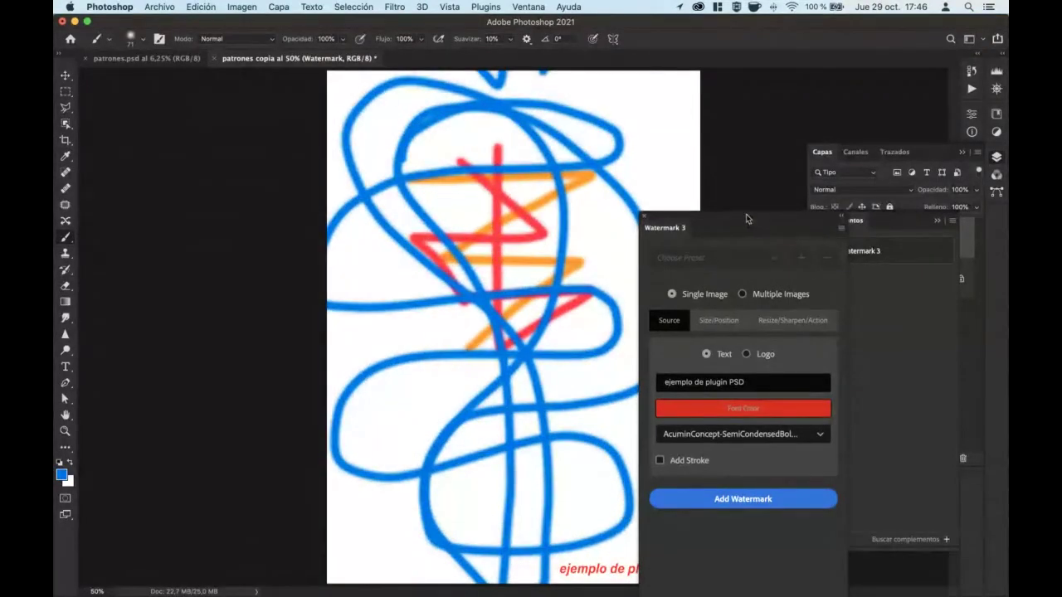
drag(746, 219, 884, 160)
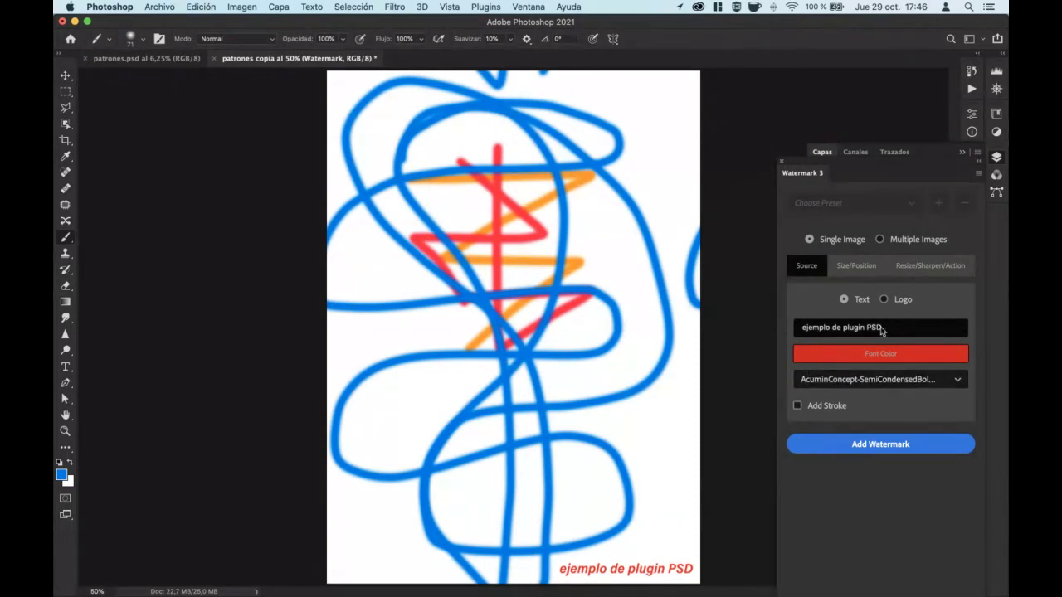
- Close the Watermark 3 and Complementos panels, leaving the Watermark text layer above Fondo
click(884, 299)
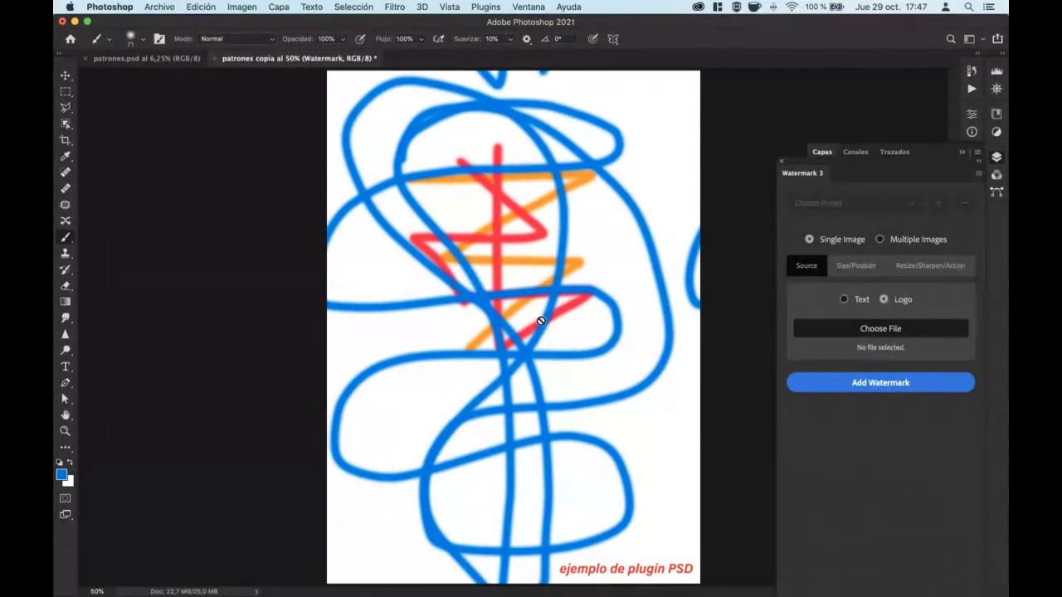
click(781, 163)
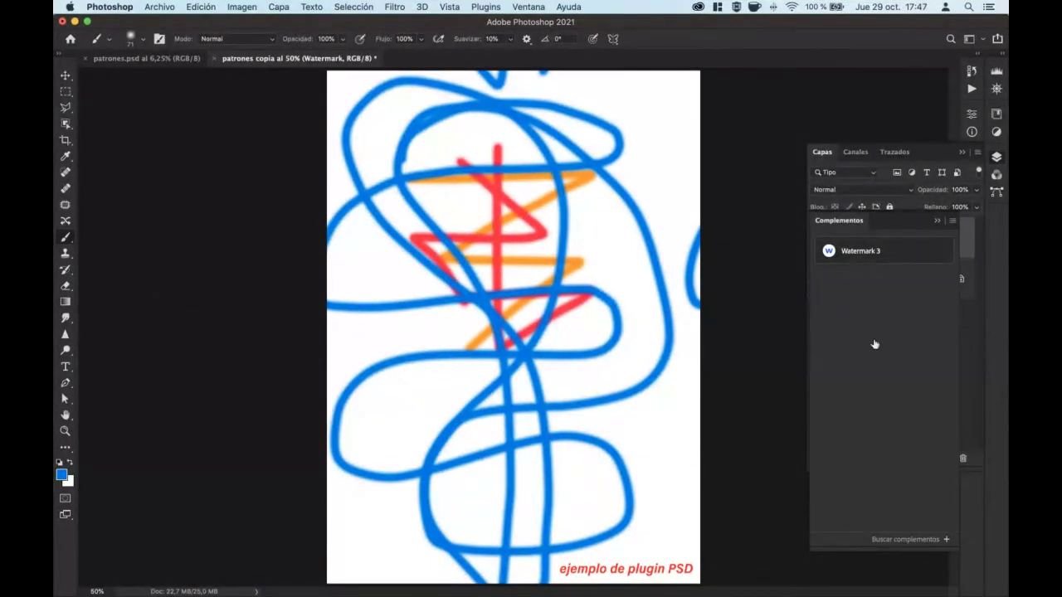
click(938, 223)
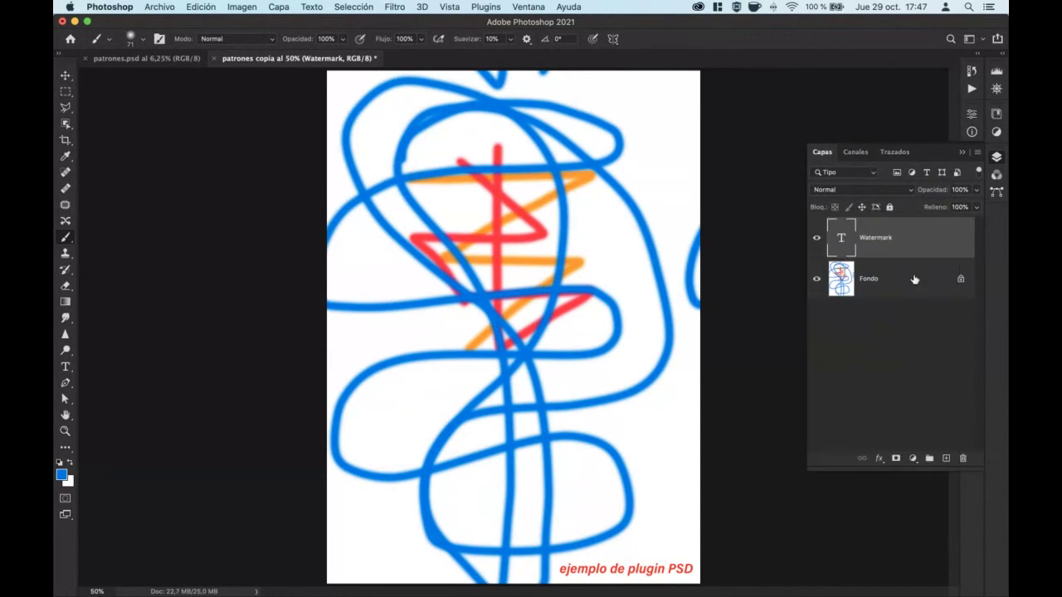
click(895, 327)
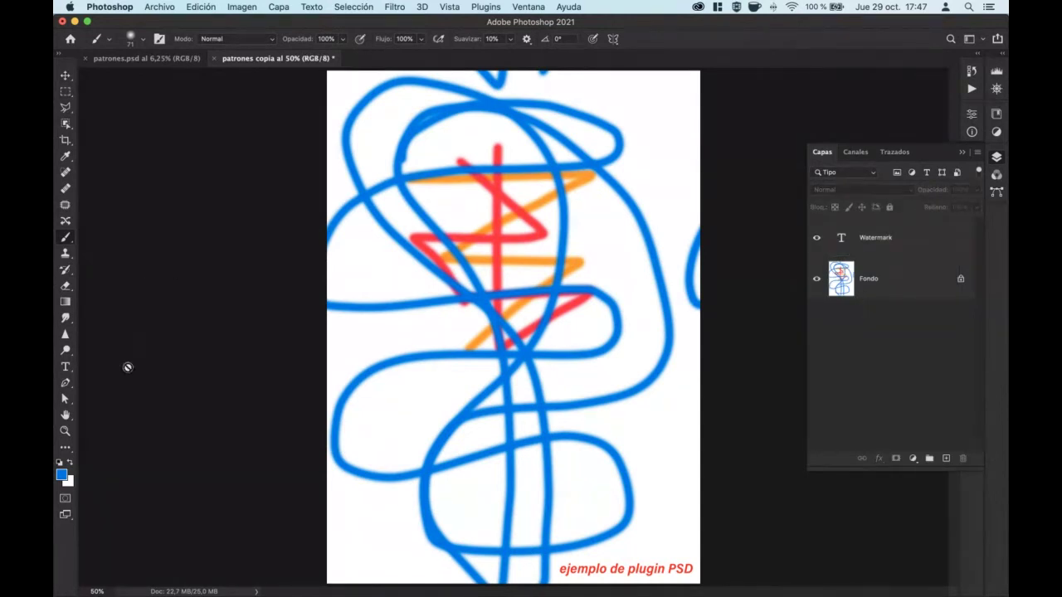
click(165, 59)
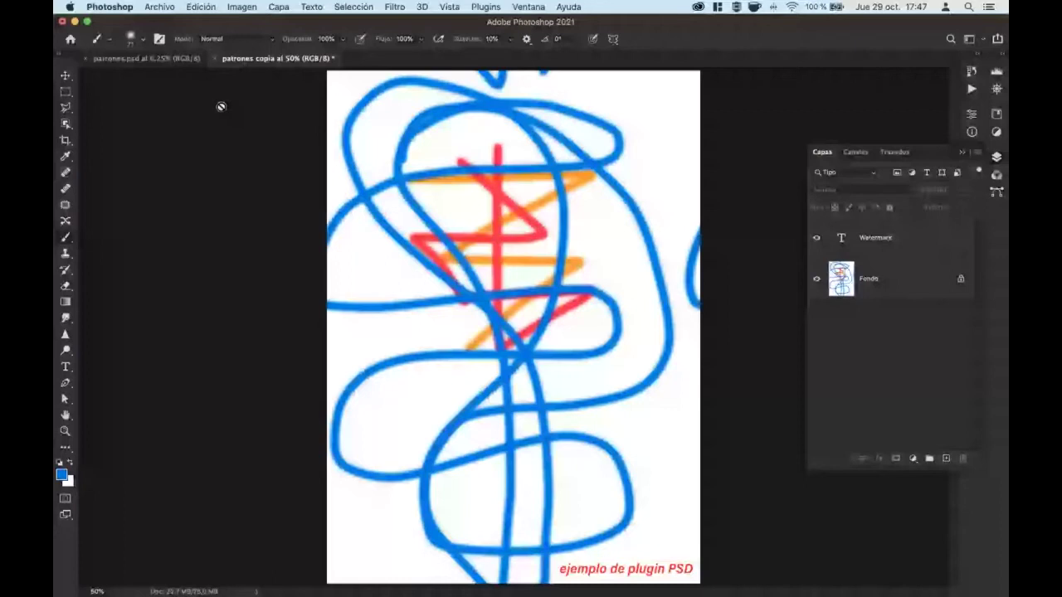
- Draw a blue rounded rectangle over the scribble drawing's centre, then switch to the Move tool
key(u)
click(65, 447)
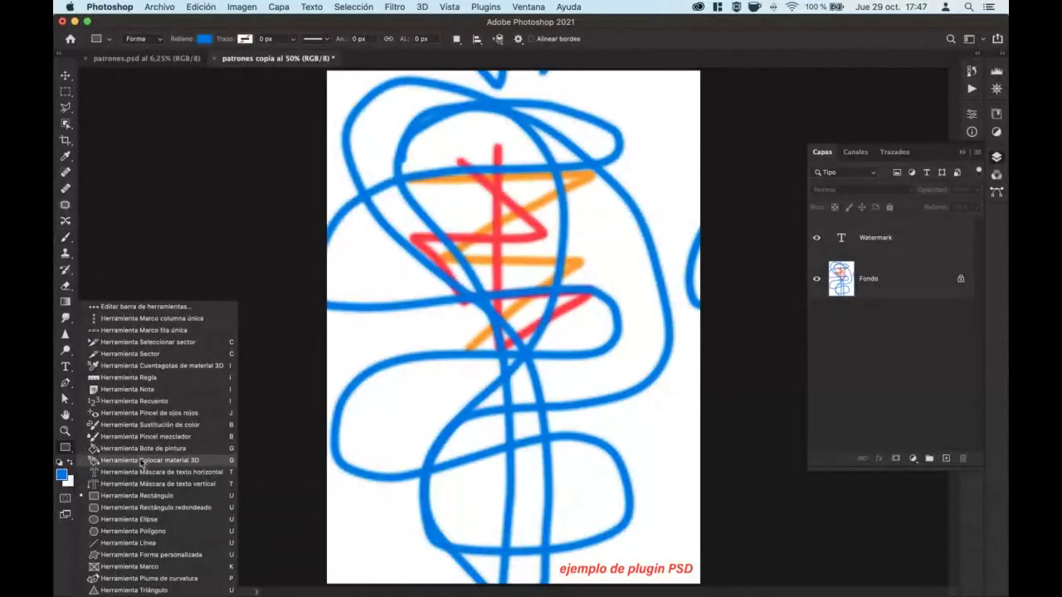
click(126, 508)
drag(371, 229, 532, 378)
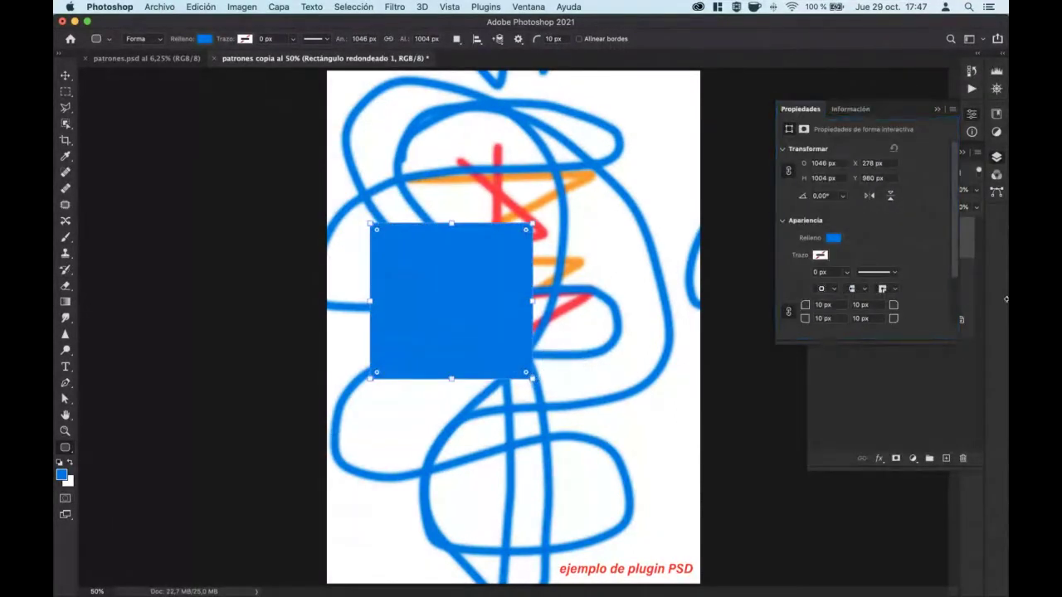
scroll(955, 283, down, 3)
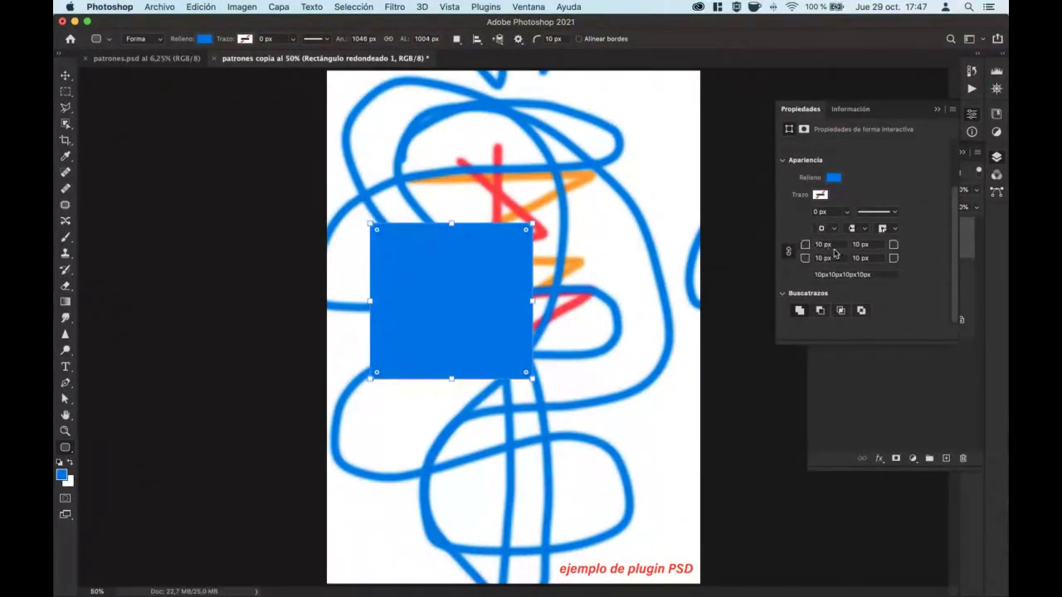
scroll(821, 253, up, 3)
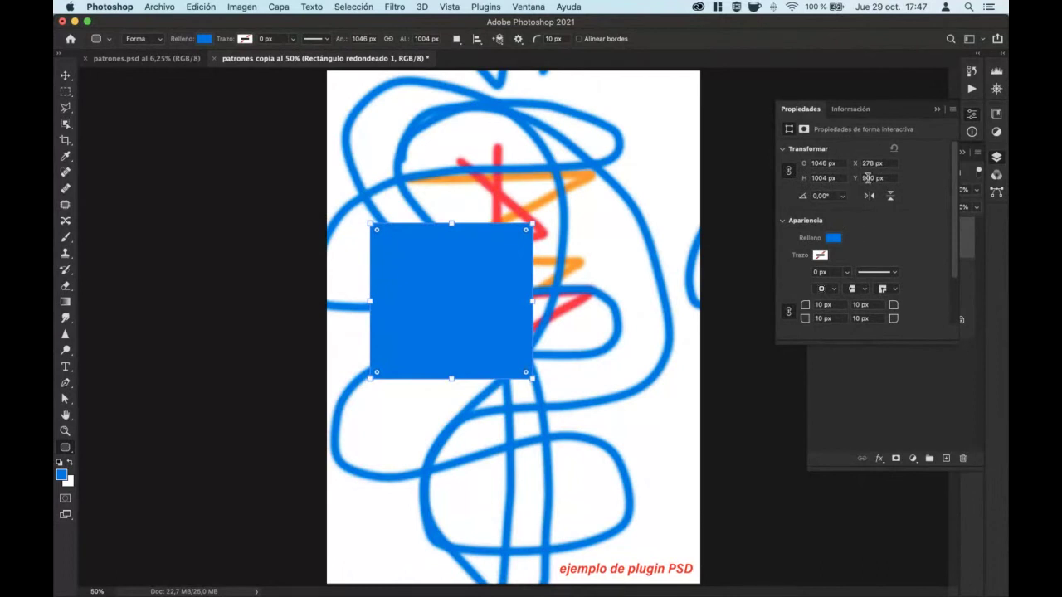
click(66, 75)
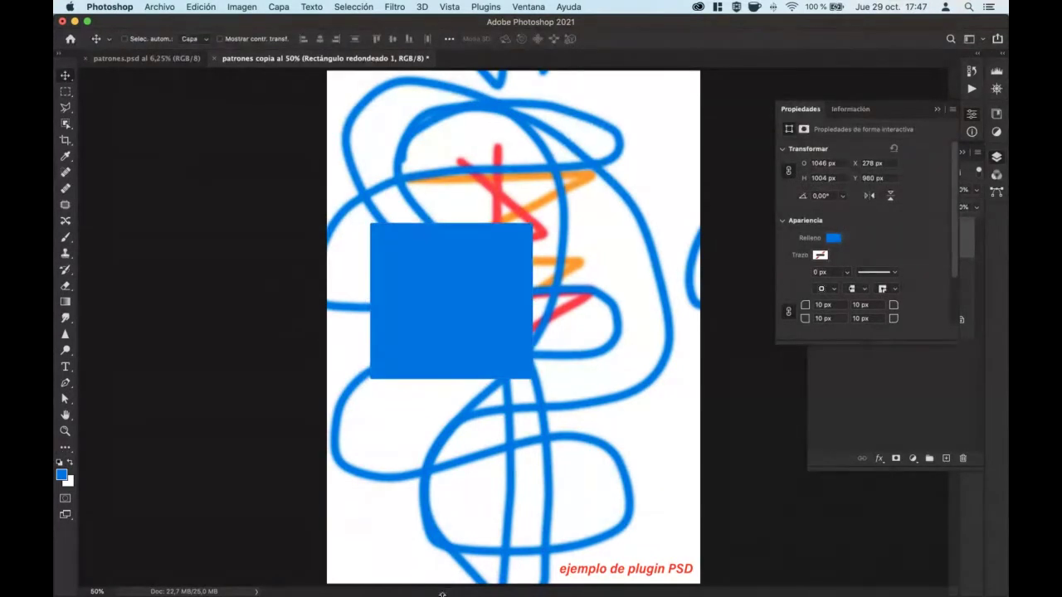
- In Illustrator, close the blank Sin título-1 document without saving
mouse_move(55, 392)
click(69, 286)
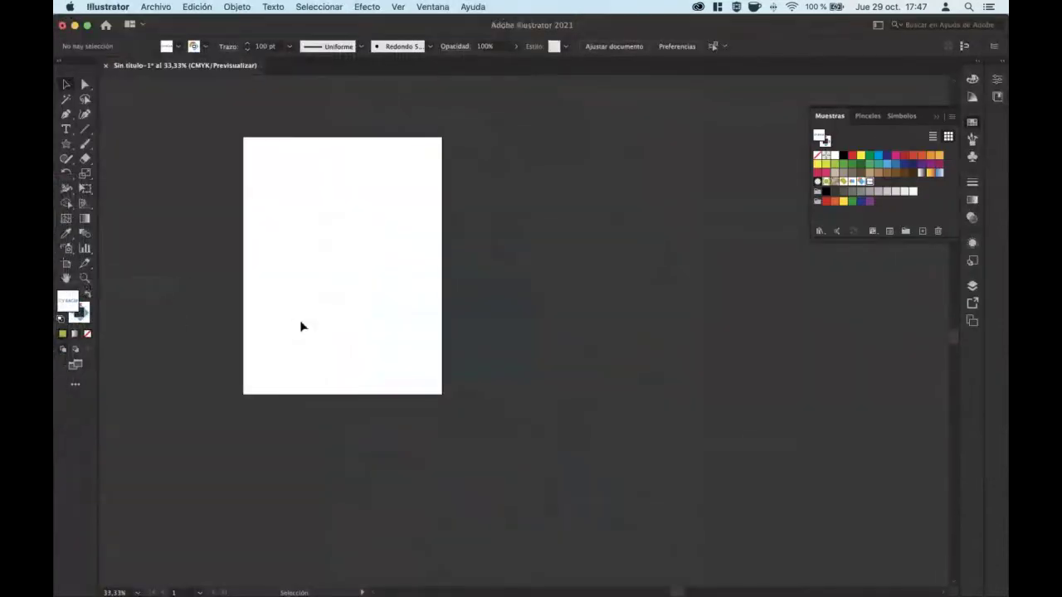
click(105, 65)
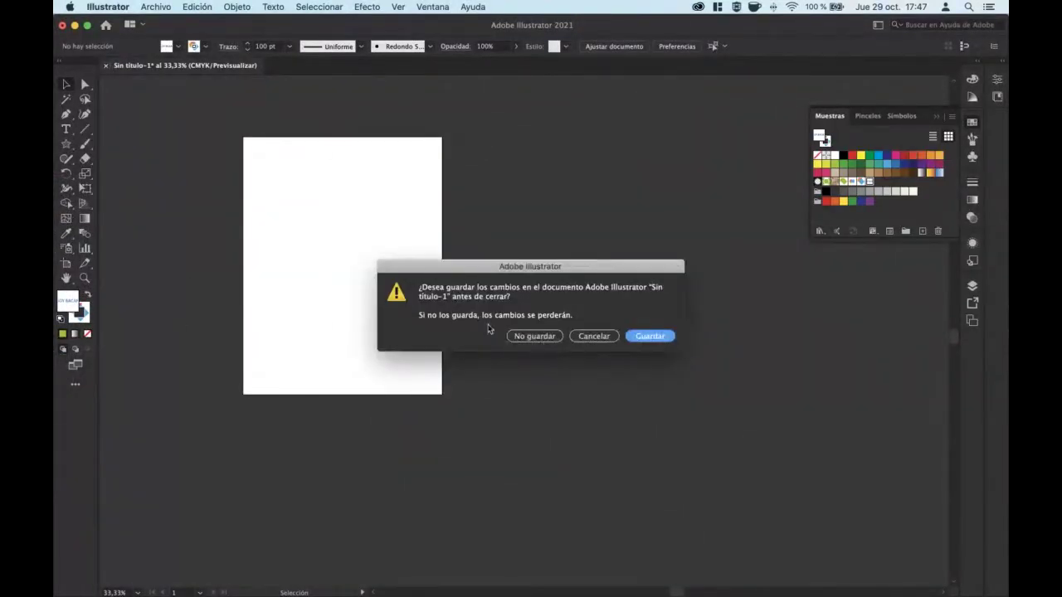
click(534, 335)
- Open recolor-artwork.ai, accepting the colour profile warning
click(158, 5)
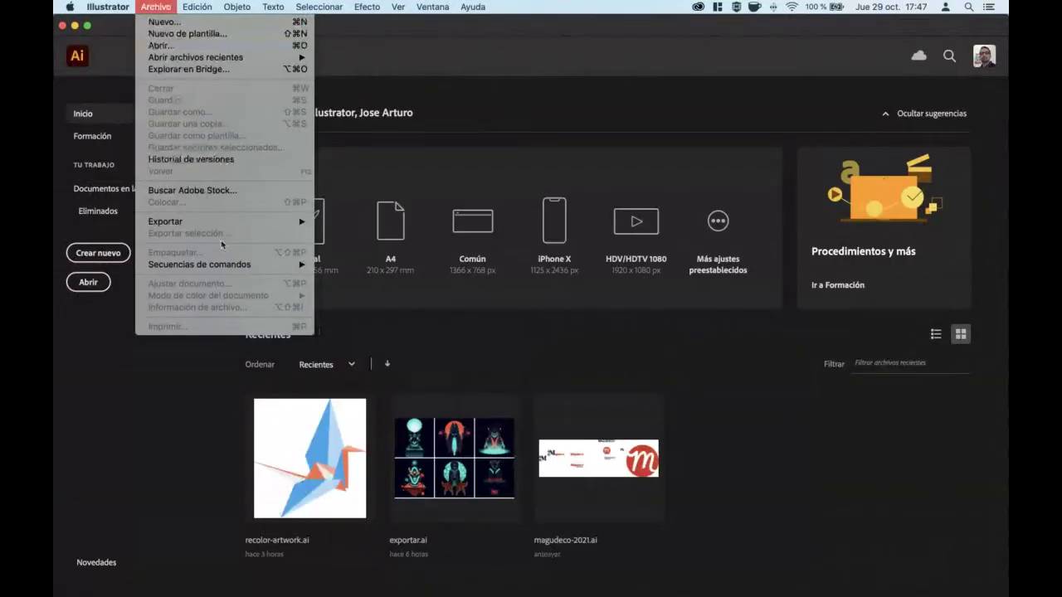
click(175, 46)
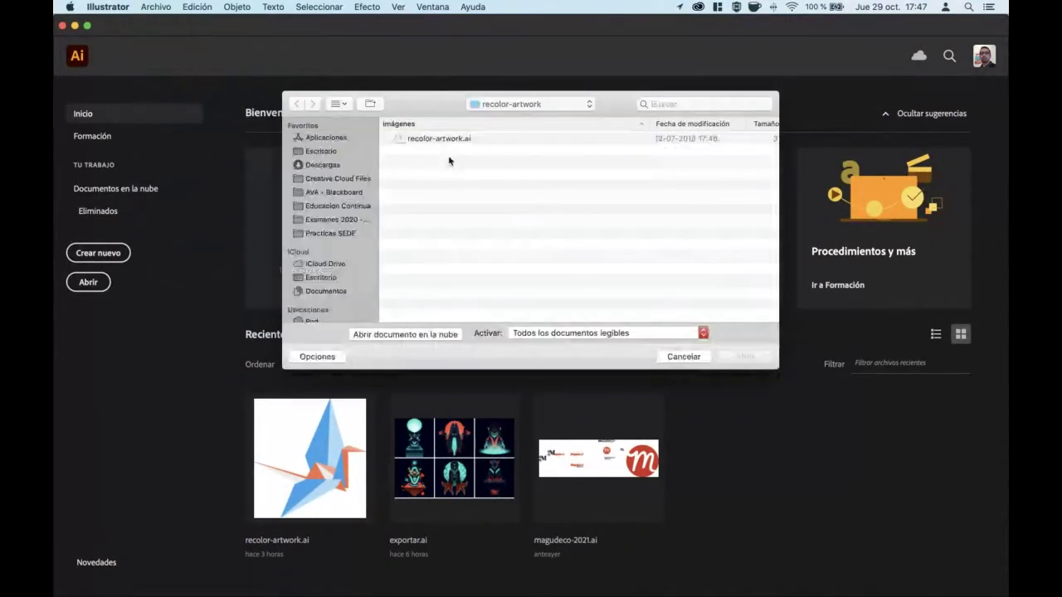
click(454, 139)
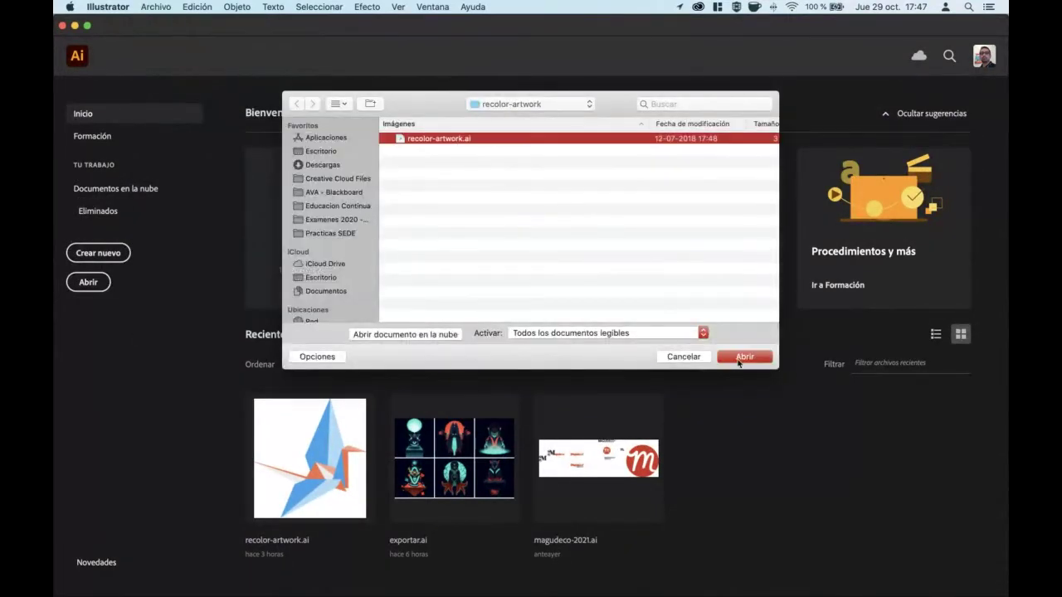
click(738, 358)
click(699, 435)
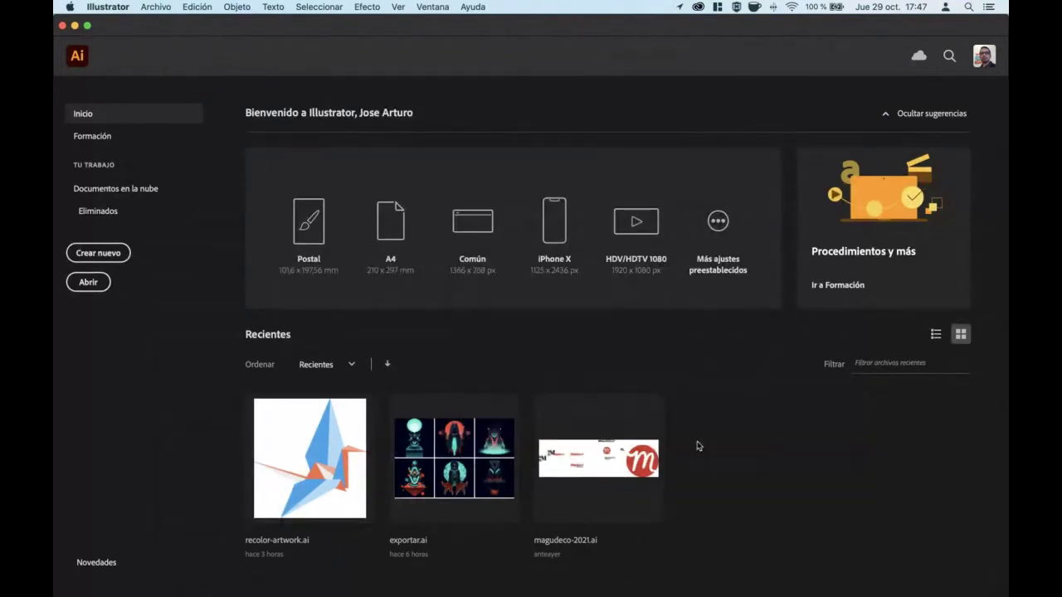
- View the crane at 100%, select the whole crane group and copy it
drag(673, 443, 557, 324)
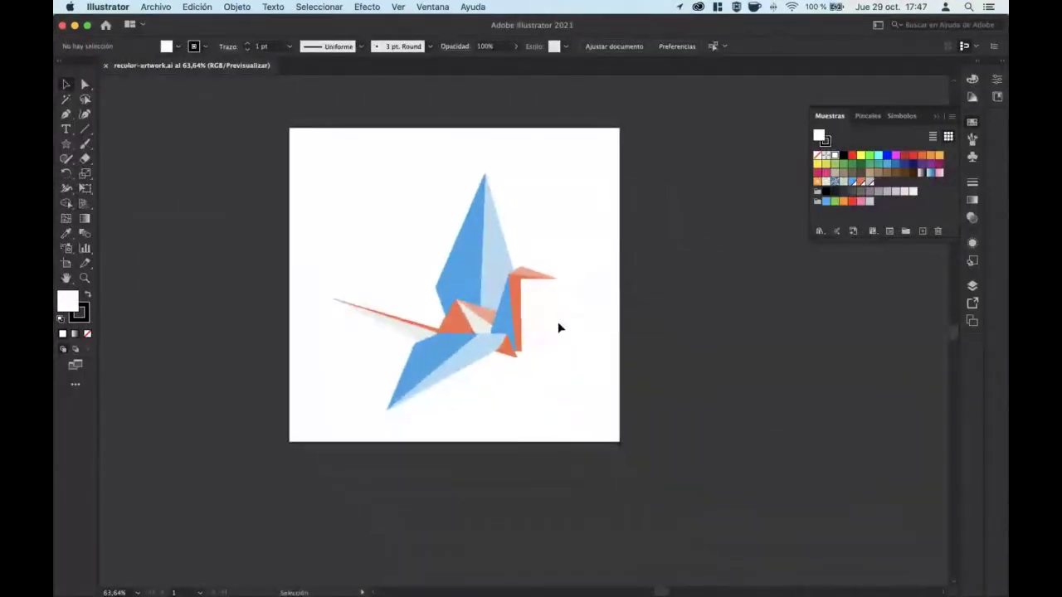
key(z)
click(508, 326)
click(507, 326)
alt+click(528, 330)
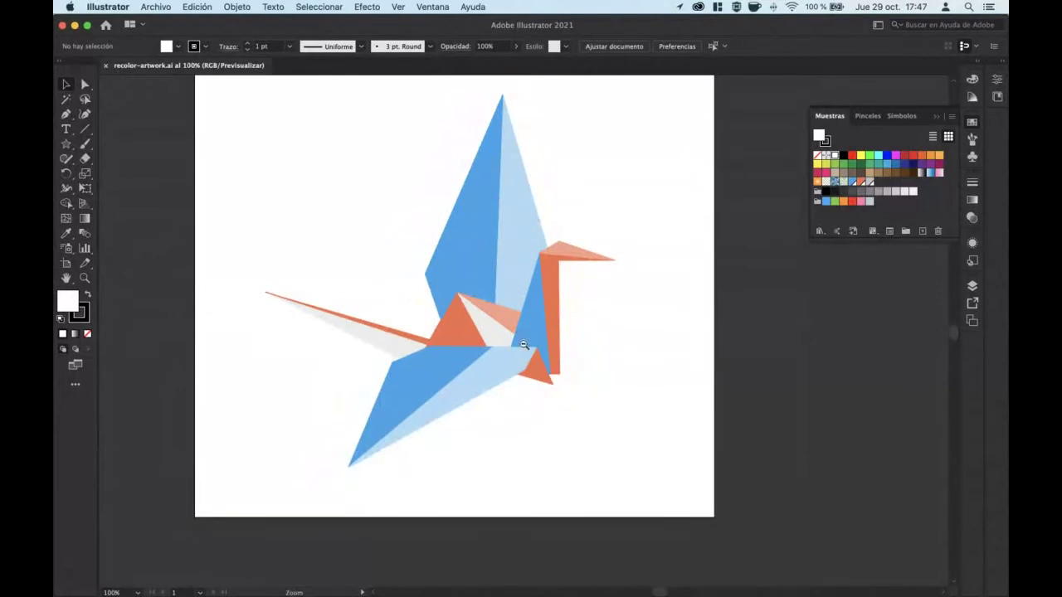
key(v)
drag(303, 152, 610, 413)
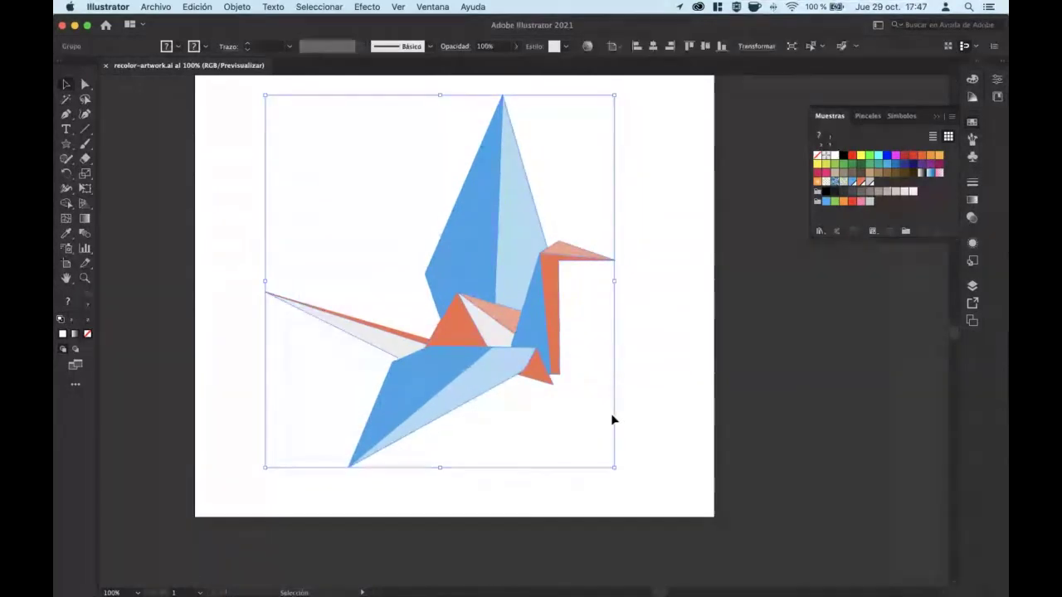
click(192, 7)
click(202, 66)
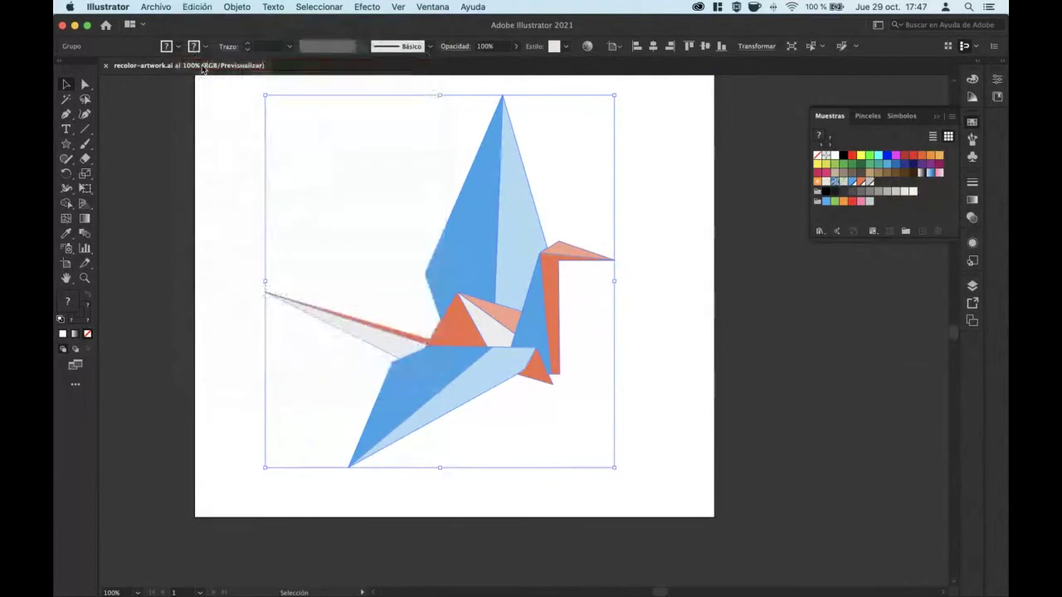
- Close patrones copia without saving and patrones.psd, then cancel the Nuevo Documento dialog
mouse_move(69, 311)
click(69, 239)
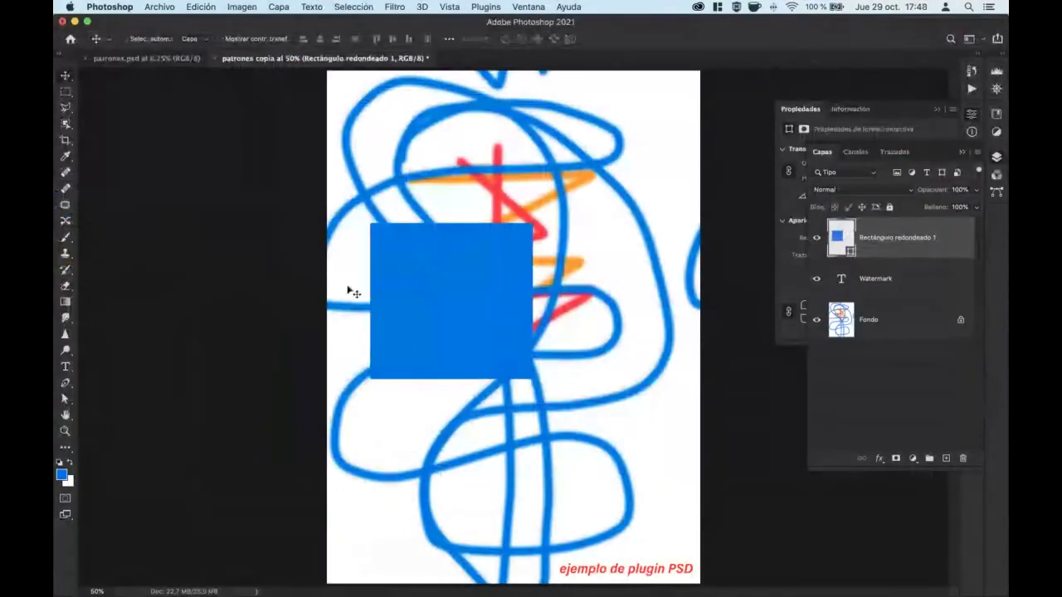
click(215, 59)
click(489, 217)
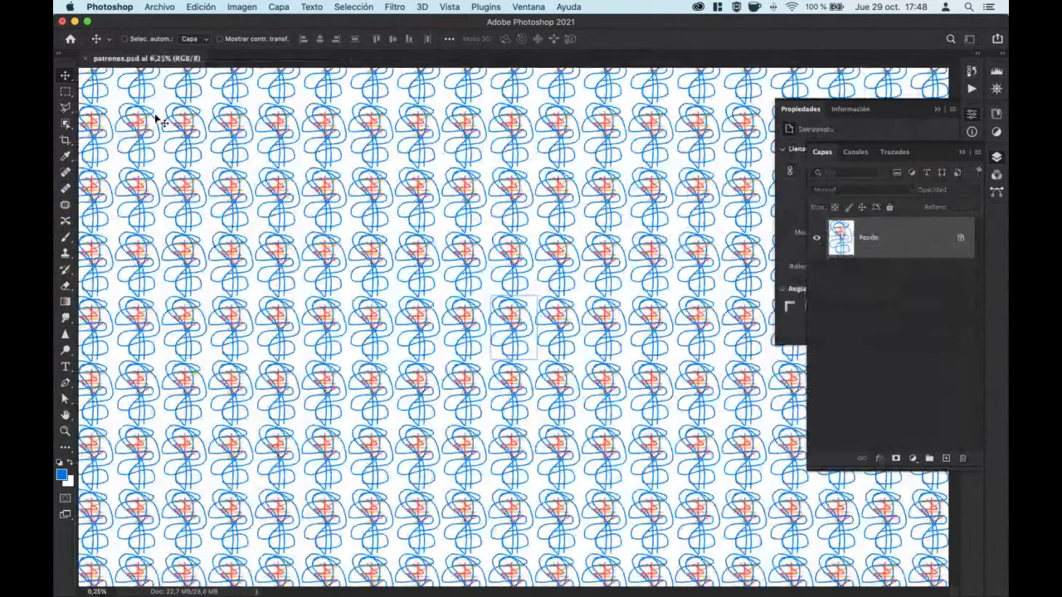
key(super+w)
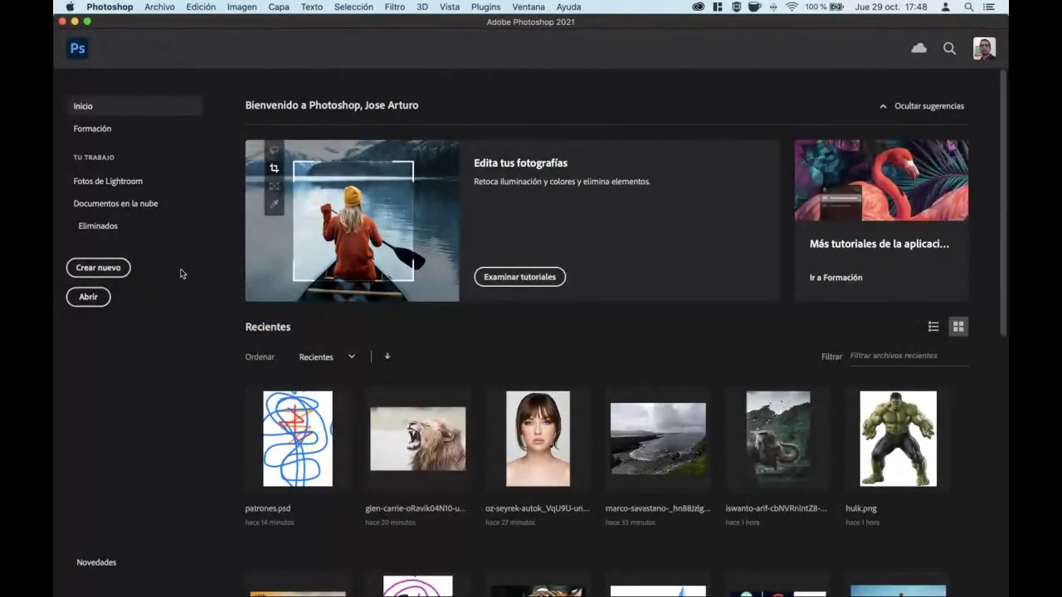
click(99, 269)
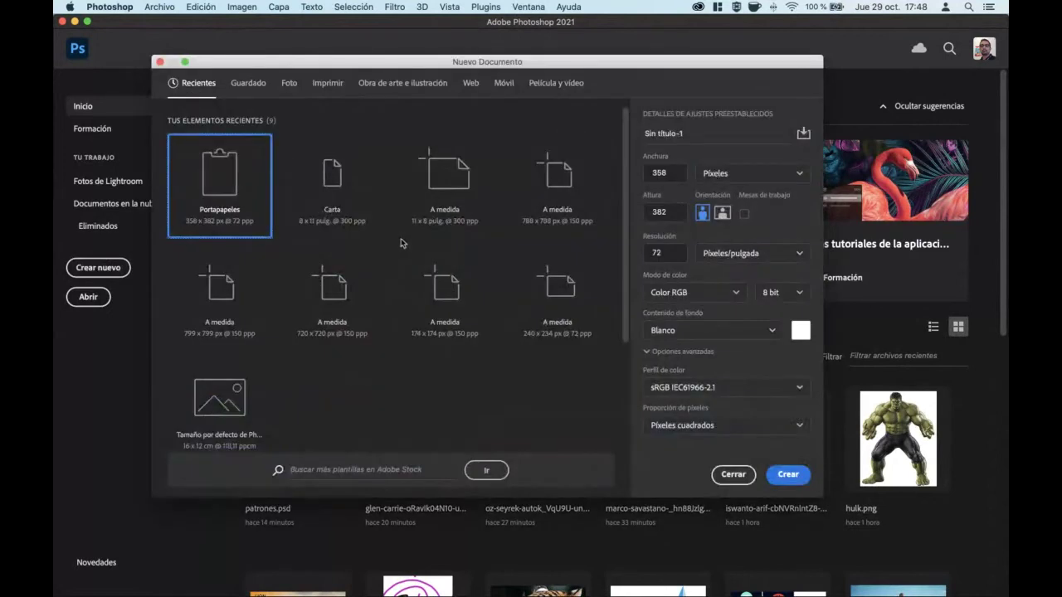
click(733, 474)
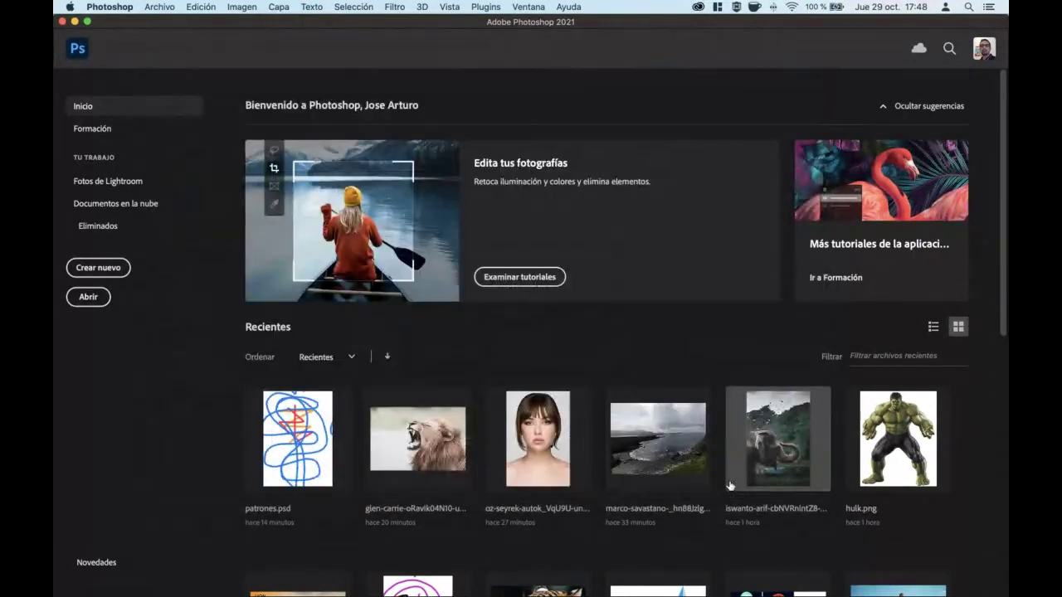
- In Illustrator, duplicate the crane to its right and scale the copy down
mouse_move(66, 336)
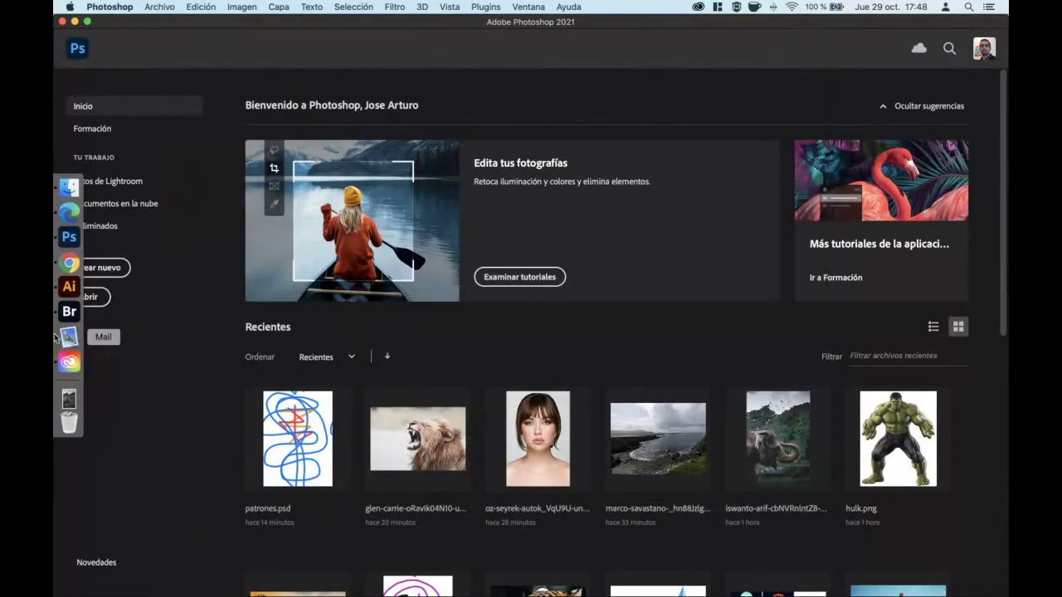
click(69, 289)
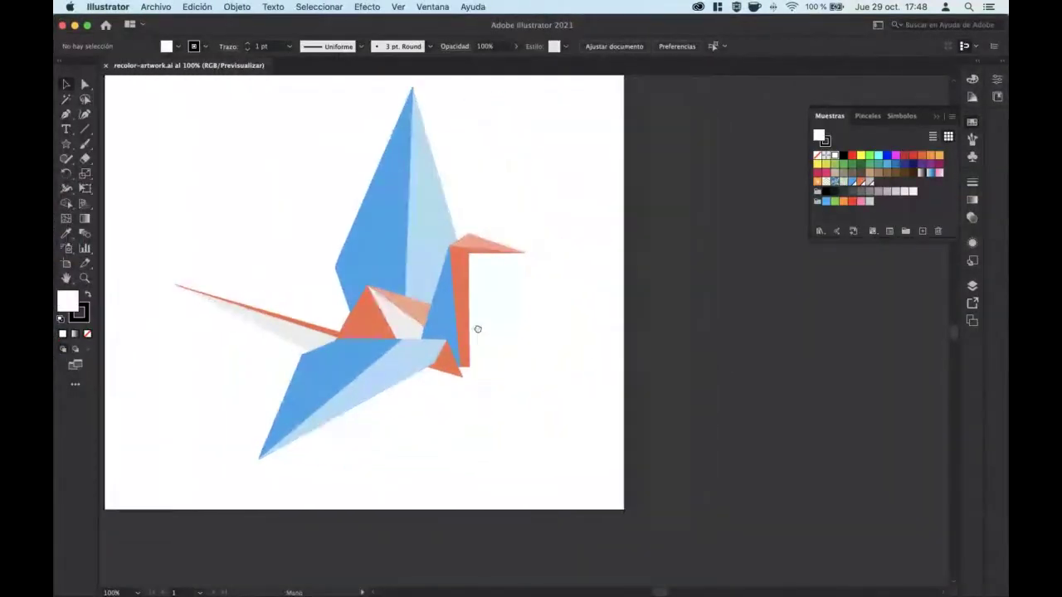
drag(355, 348, 632, 361)
drag(746, 86, 528, 308)
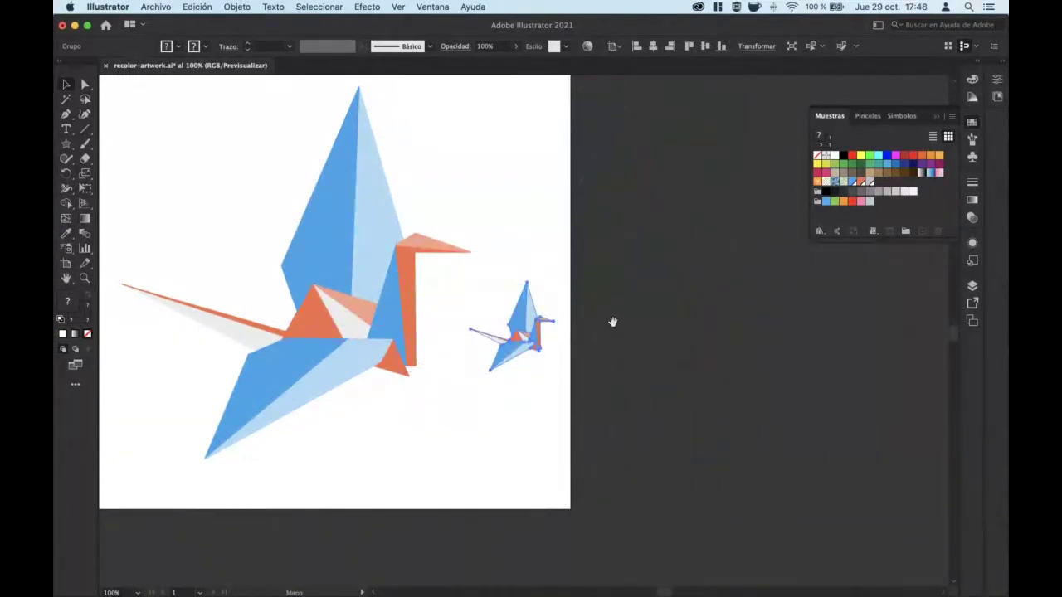
- Select the small crane, copy it to the clipboard and return to Photoshop
scroll(614, 332, left, 5)
click(540, 368)
click(633, 344)
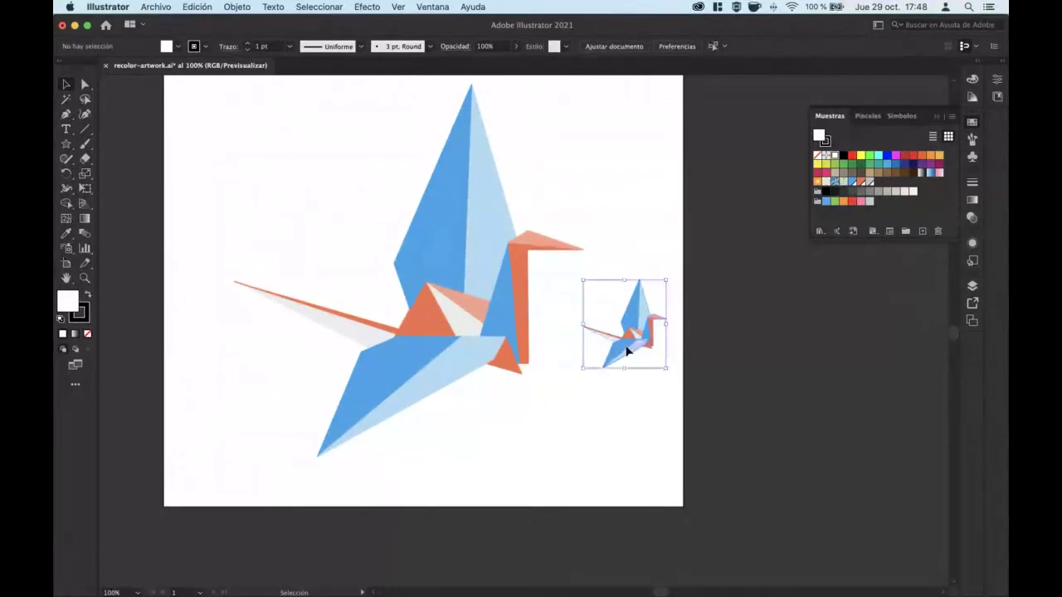
click(195, 7)
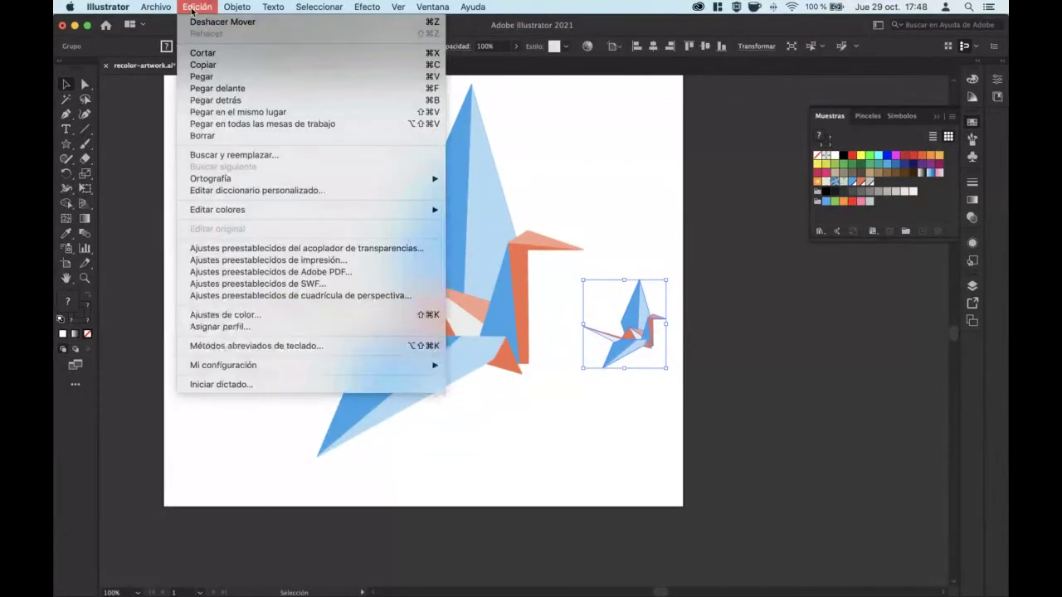
click(205, 65)
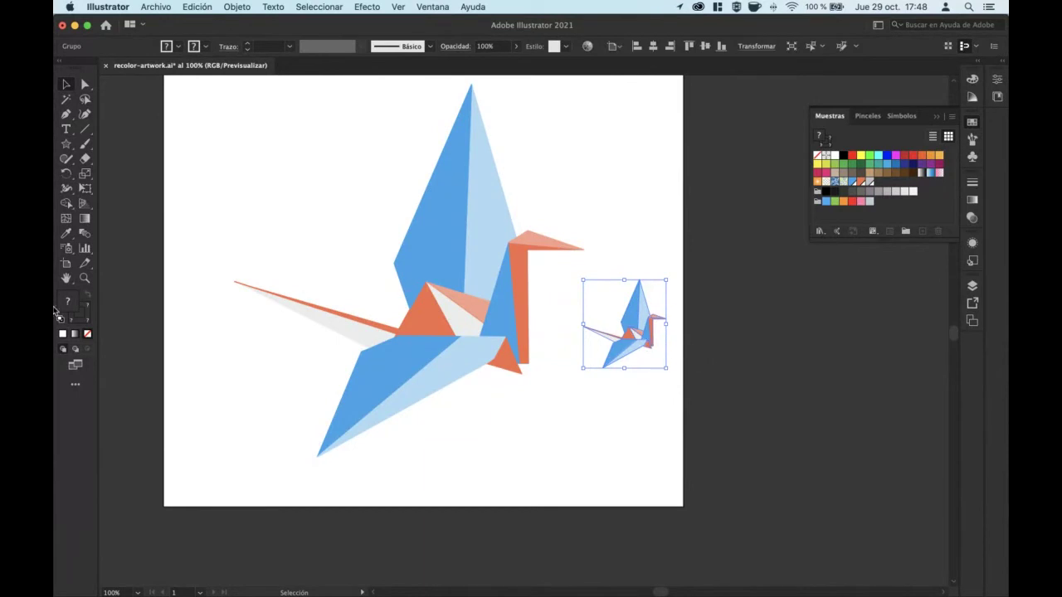
click(71, 239)
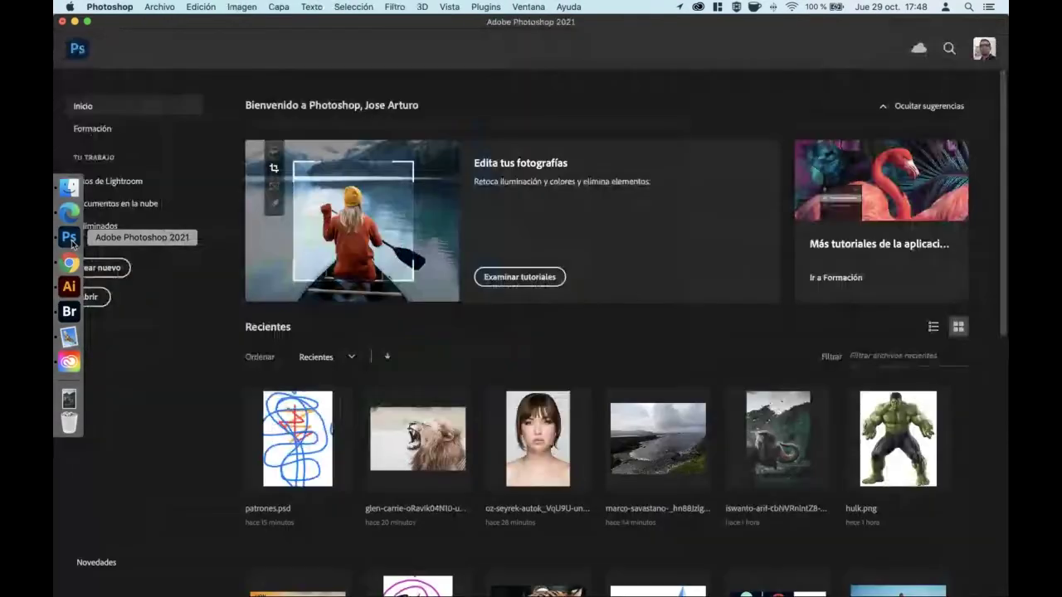
- Start a new Portapapeles-preset document measured in Milímetros (29,99 × 32,1), then return to Illustrator
click(117, 274)
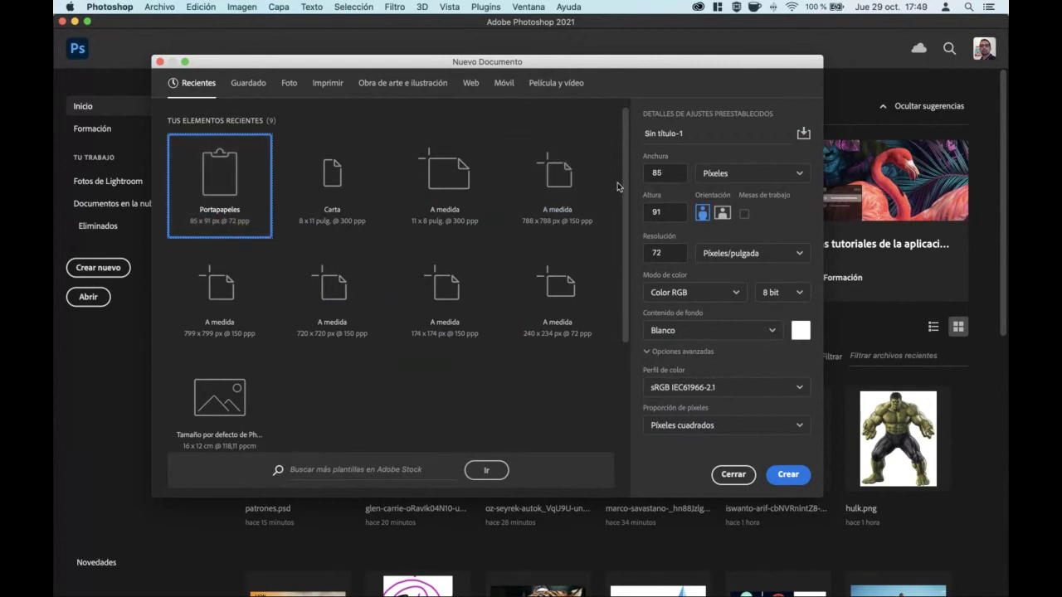
click(764, 176)
click(747, 258)
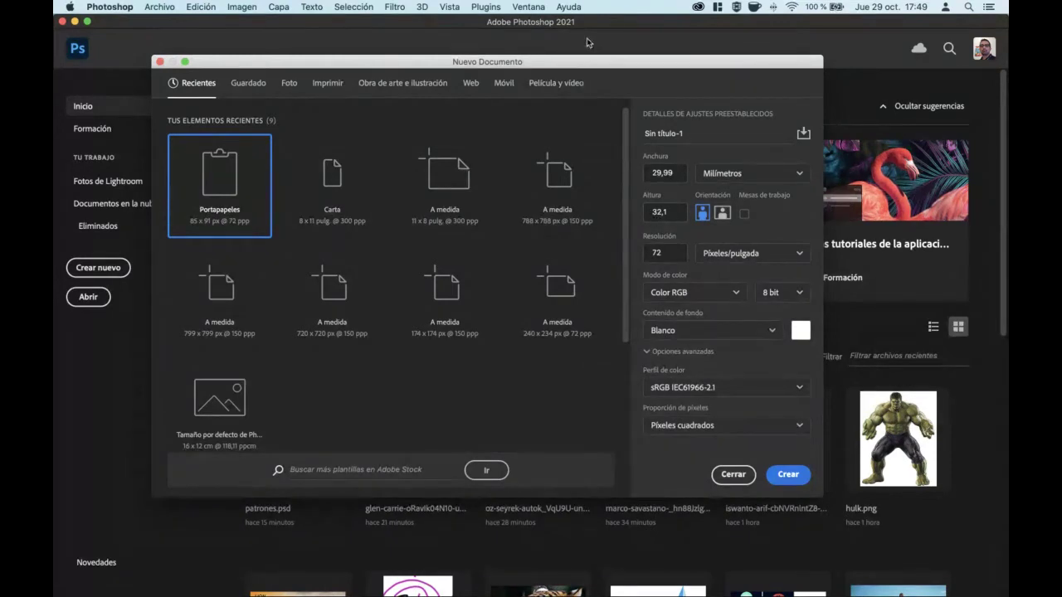
click(67, 285)
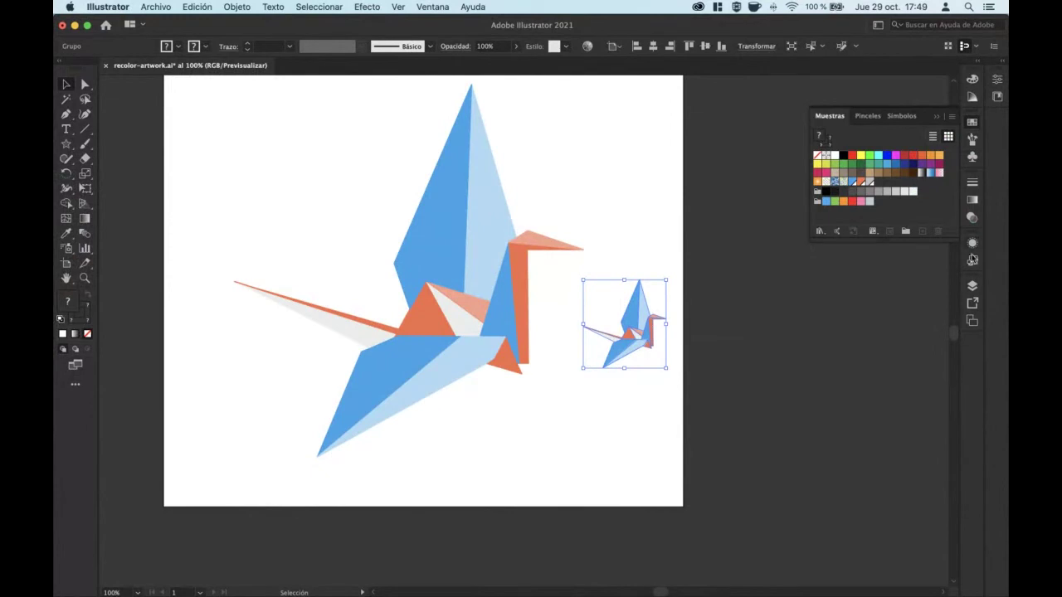
- Open the Apariencia and Propiedades panels, showing the small crane group at 84,6044 × 90,2349
click(432, 6)
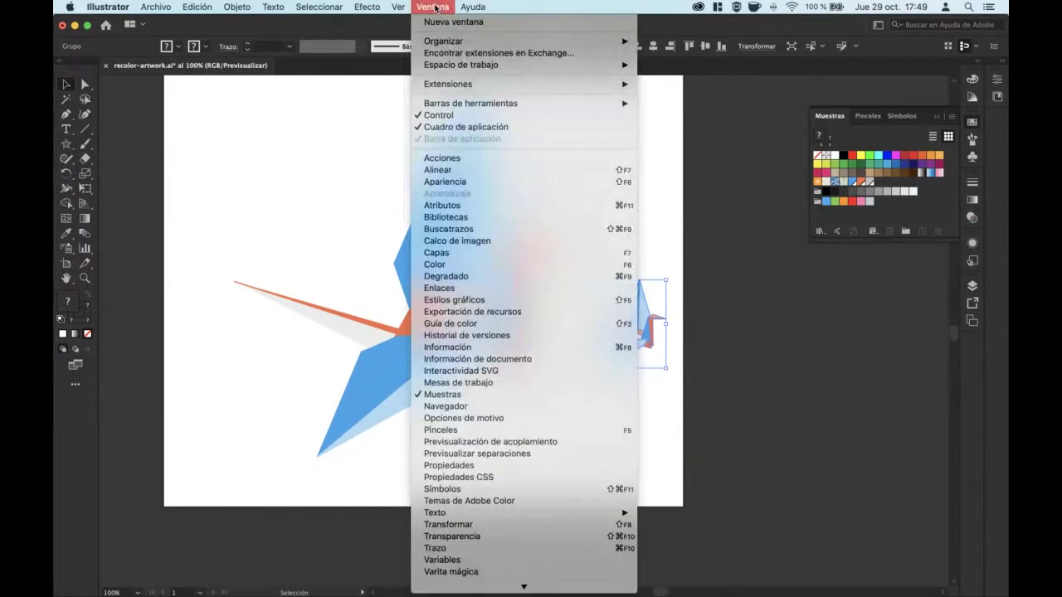
click(481, 182)
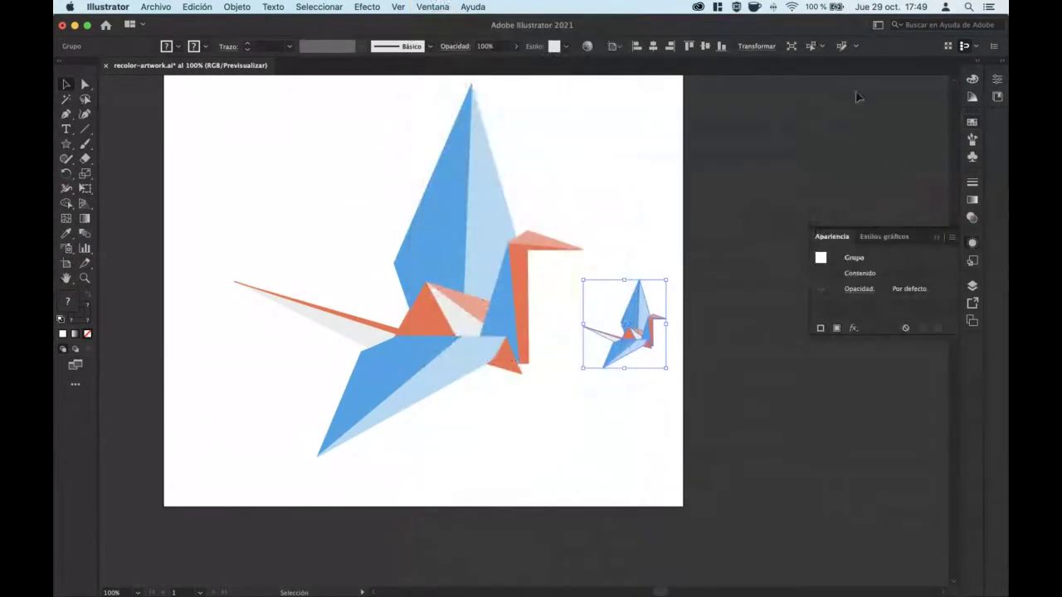
click(431, 7)
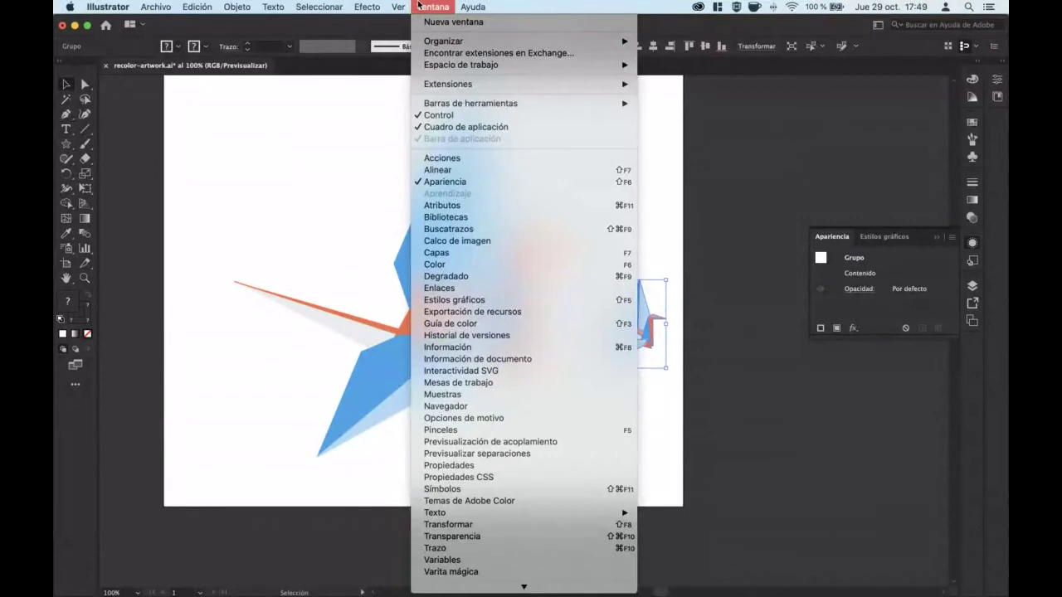
click(469, 466)
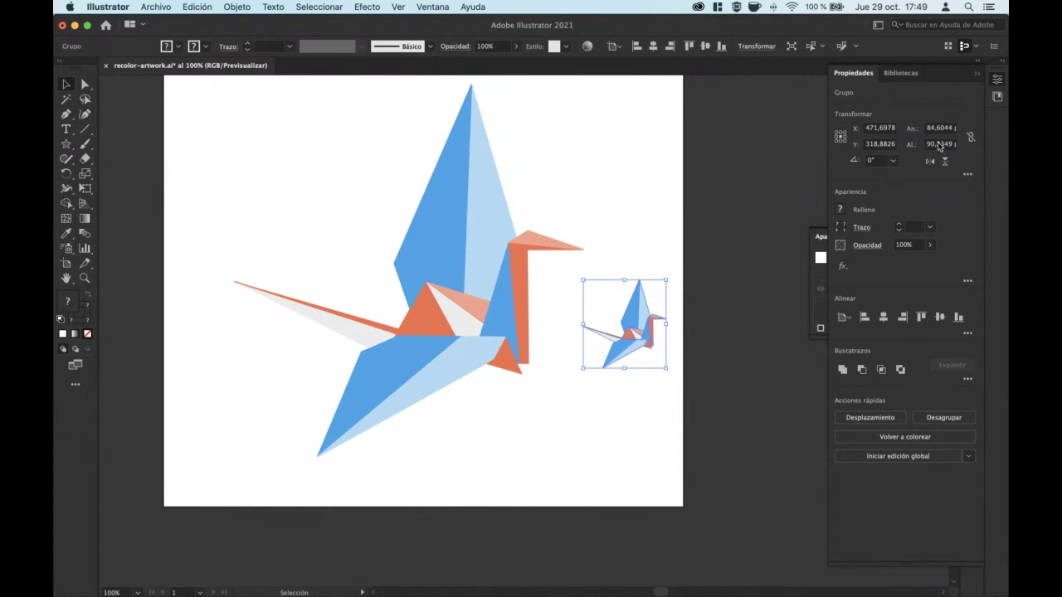
- In Photoshop, create the new document, paste the small crane as Píxeles, then cancel the paste
mouse_move(60, 271)
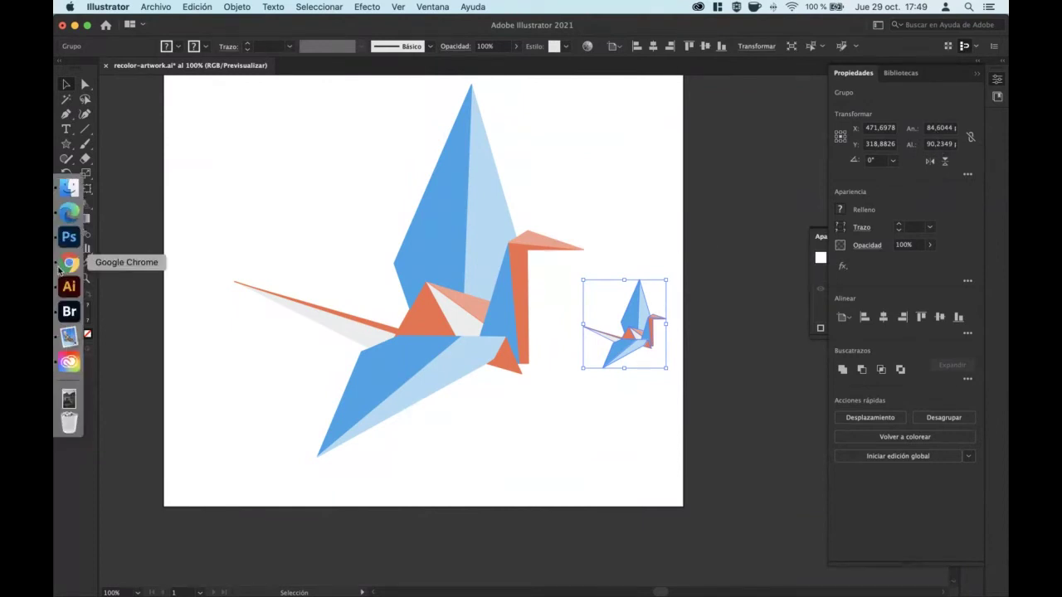
click(69, 237)
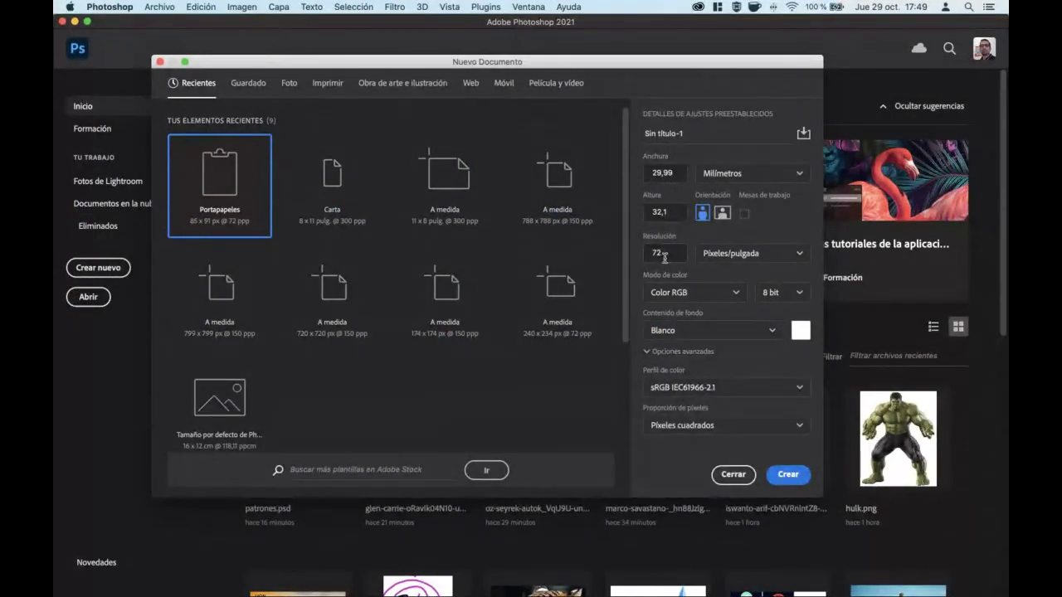
click(790, 477)
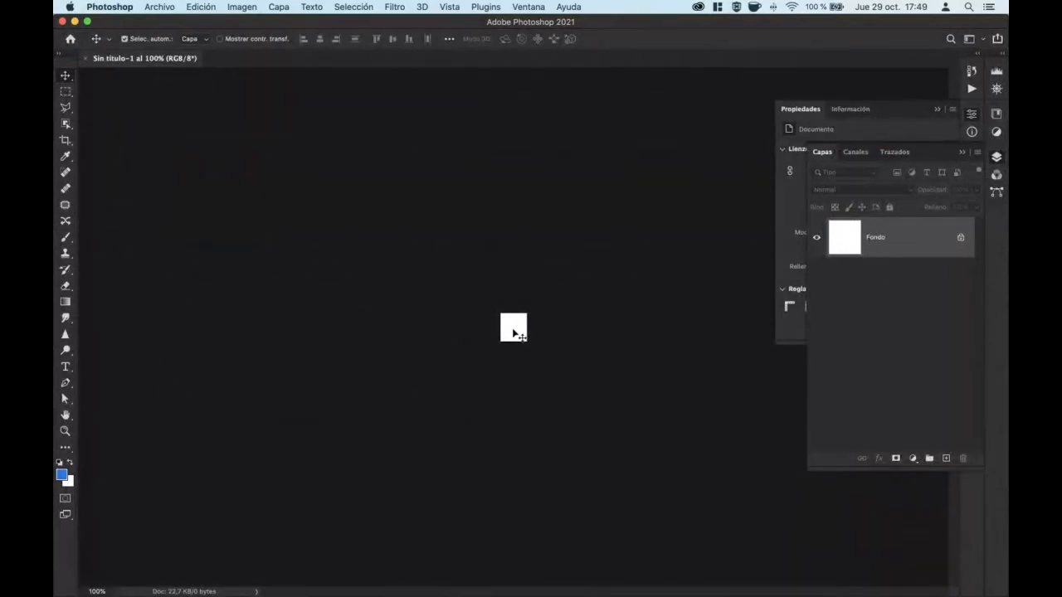
key(super+v)
click(550, 160)
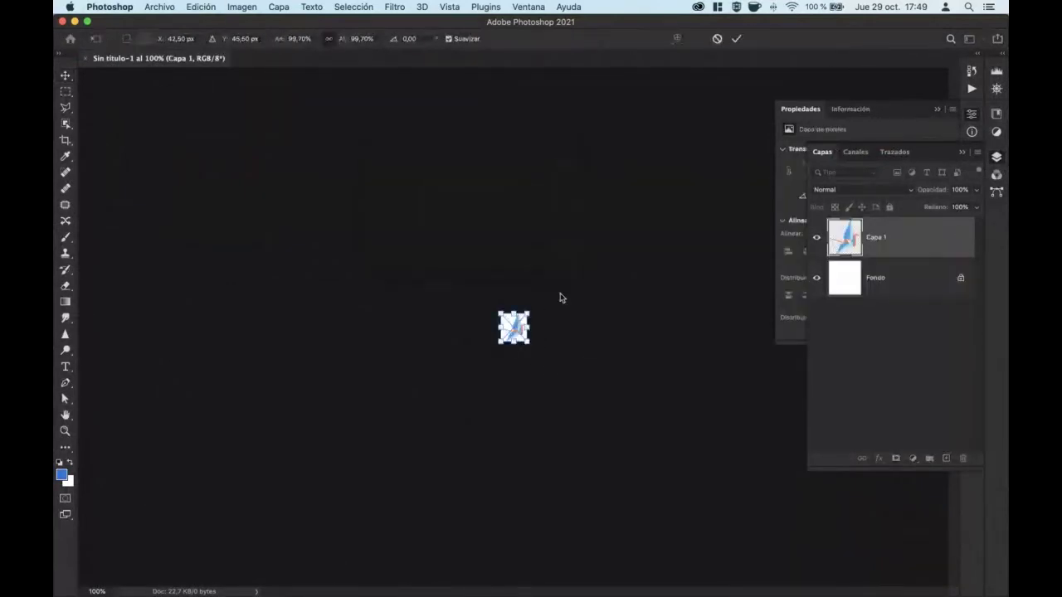
drag(514, 341, 527, 377)
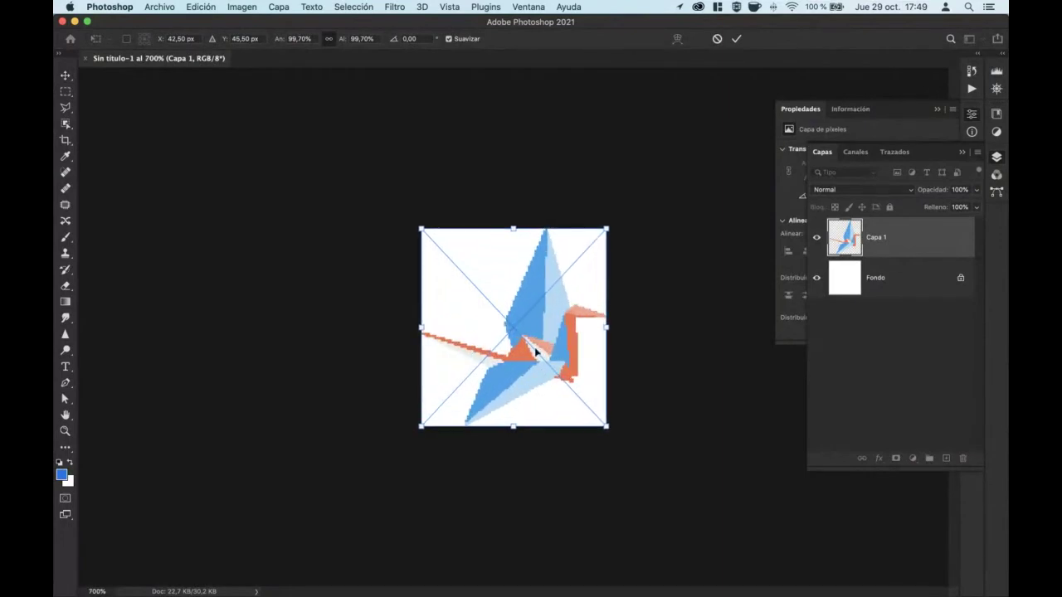
key(Escape)
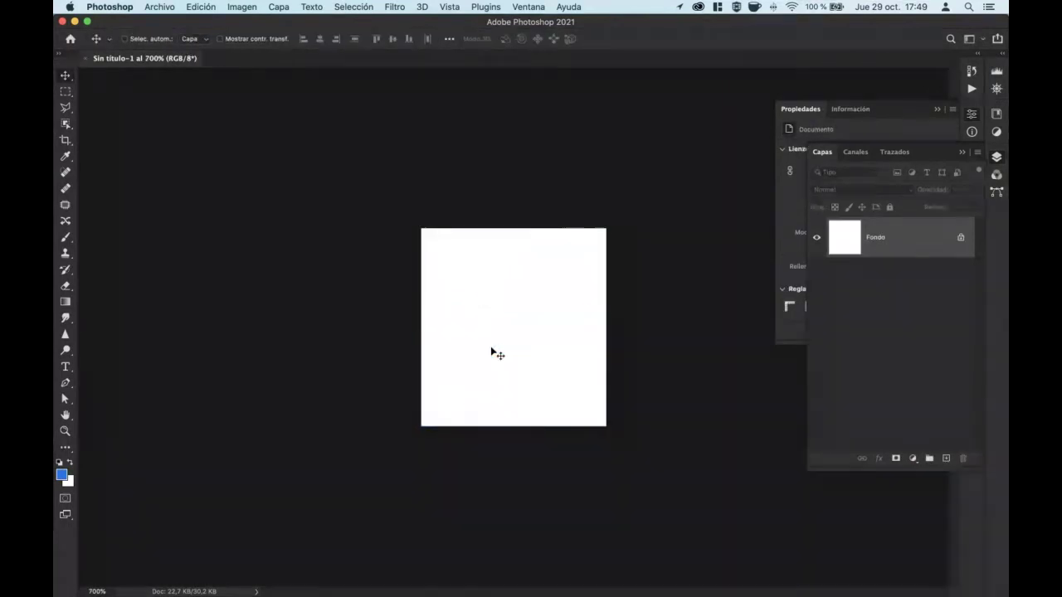
- Copy the large crane group with Edición > Copiar, then return to Photoshop
mouse_move(70, 312)
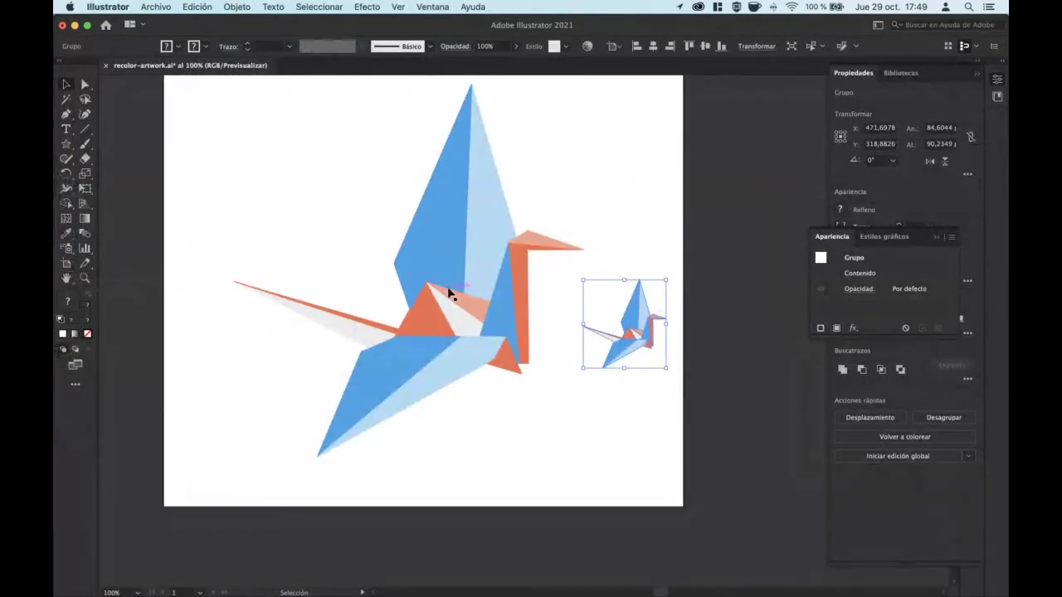
click(444, 288)
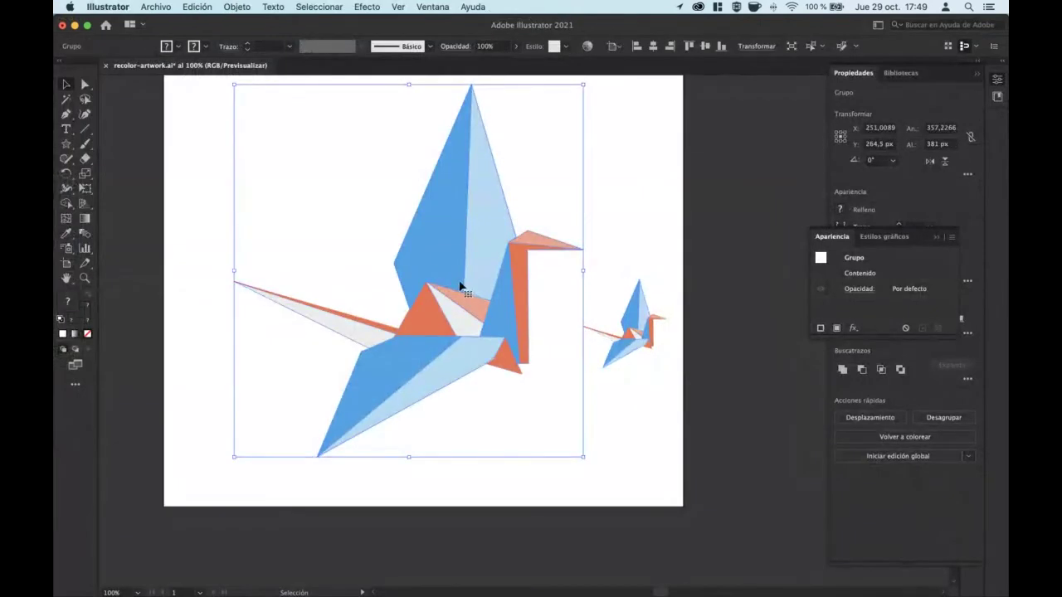
right_click(462, 283)
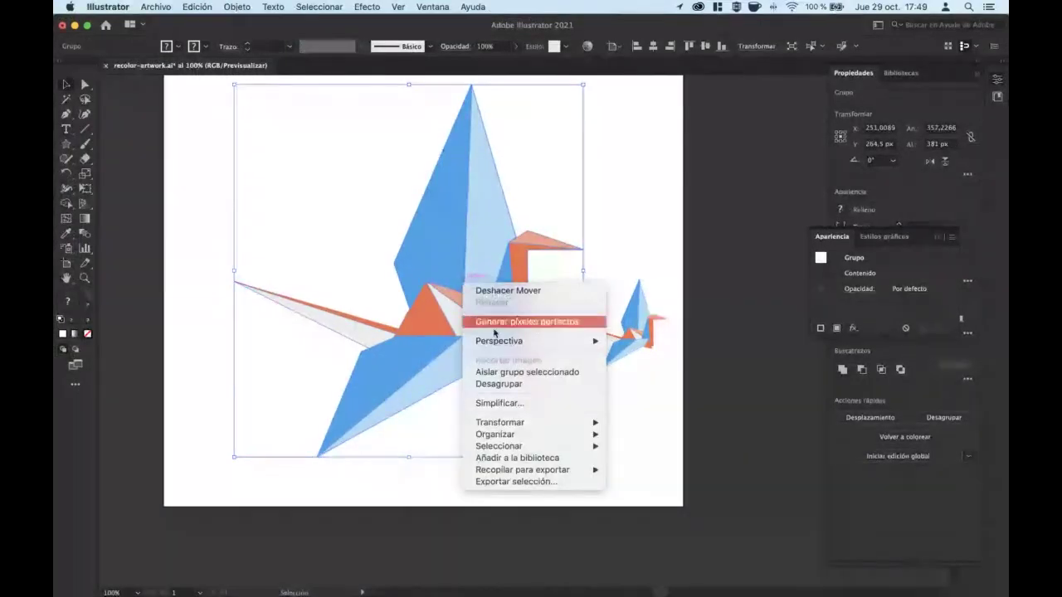
click(186, 10)
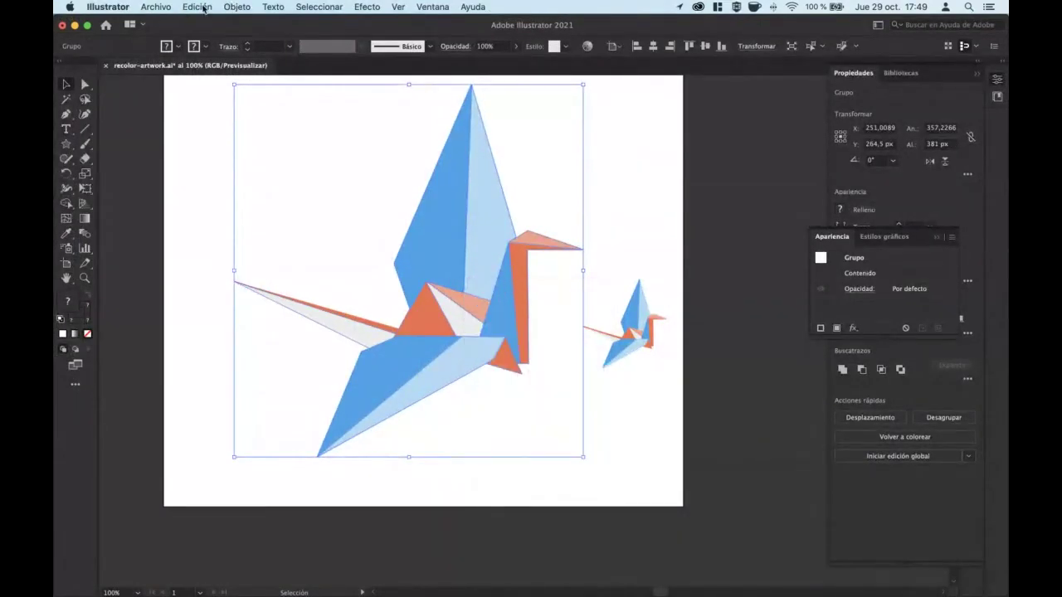
click(197, 7)
click(213, 70)
click(68, 239)
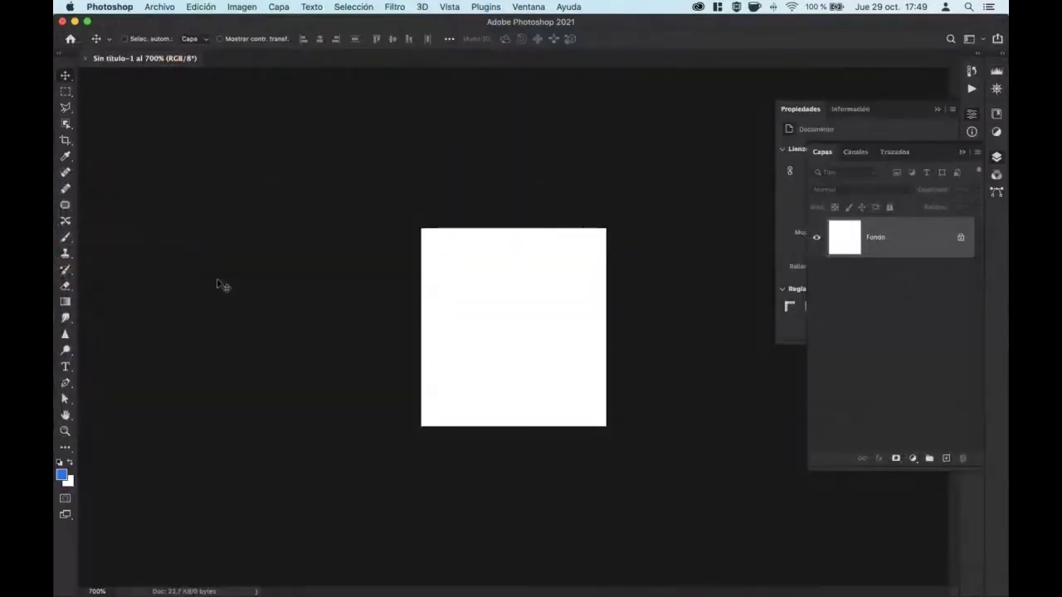
- Paste the crane as pixels into a new clipboard-sized 358×382 document and commit it
click(149, 7)
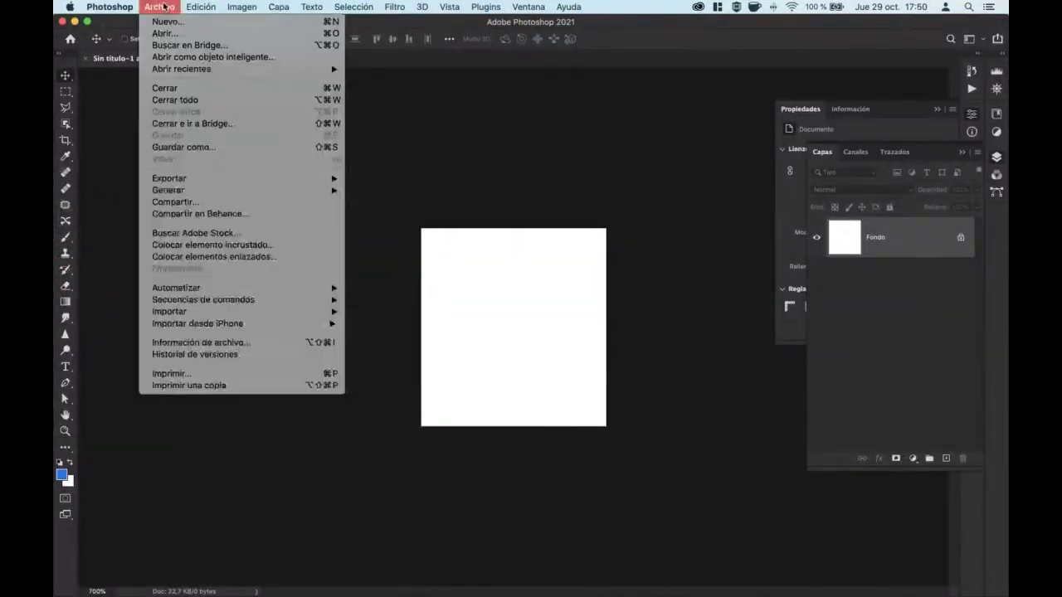
click(291, 230)
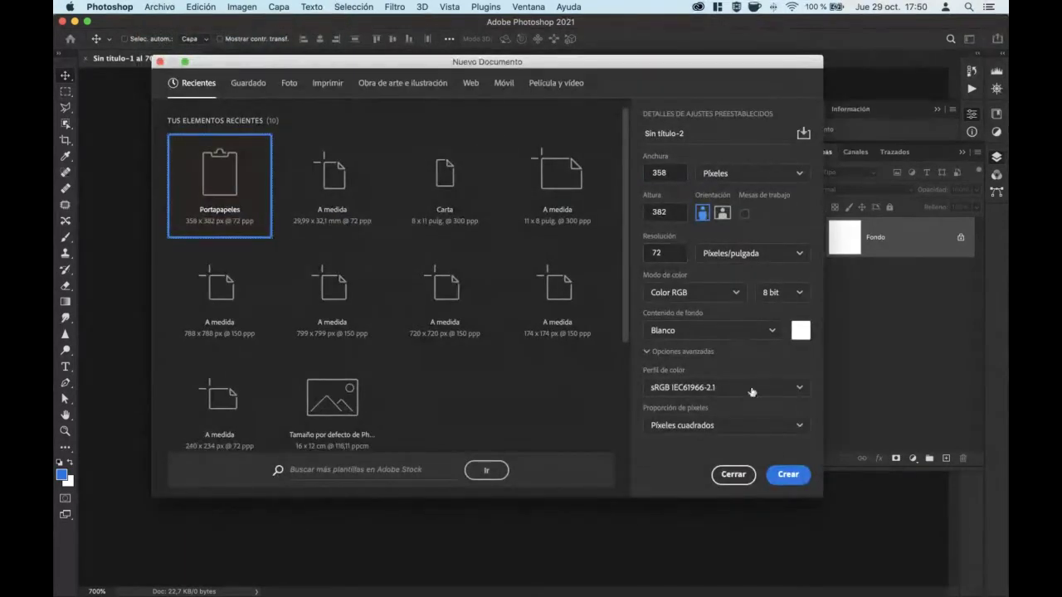
click(786, 476)
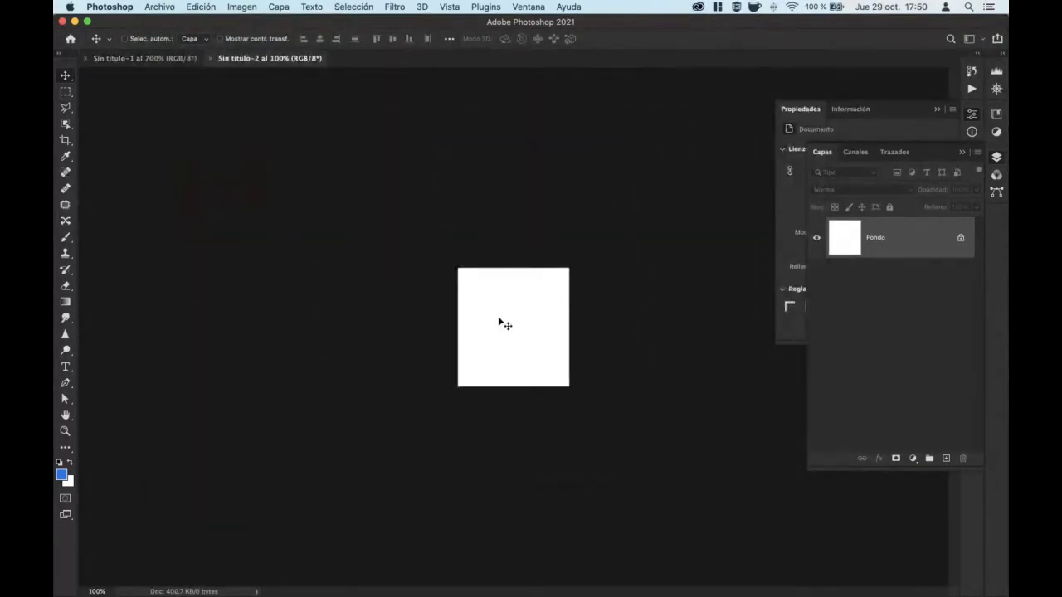
key(super+v)
click(568, 162)
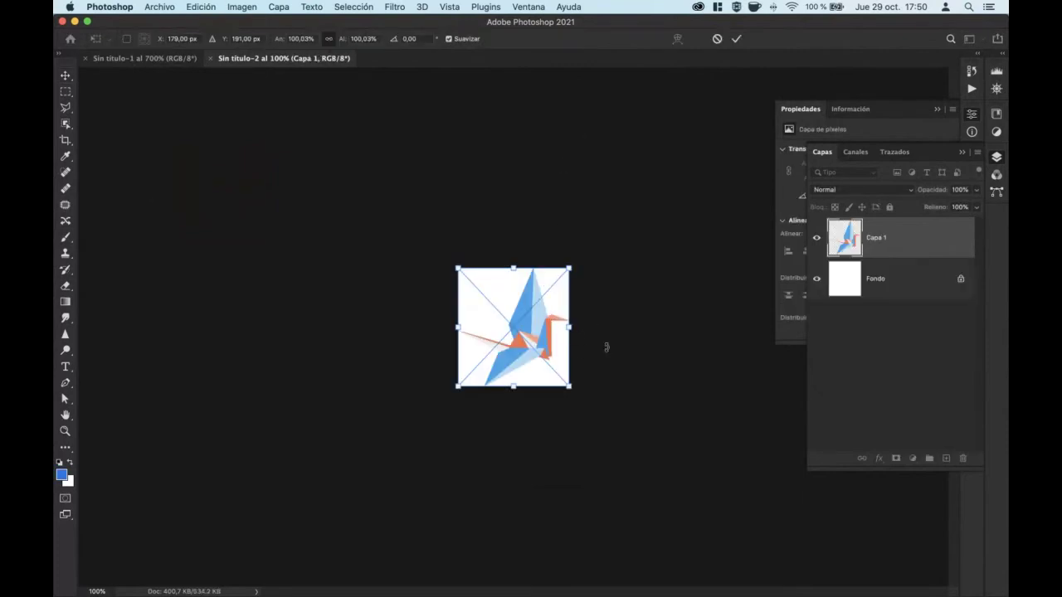
click(738, 41)
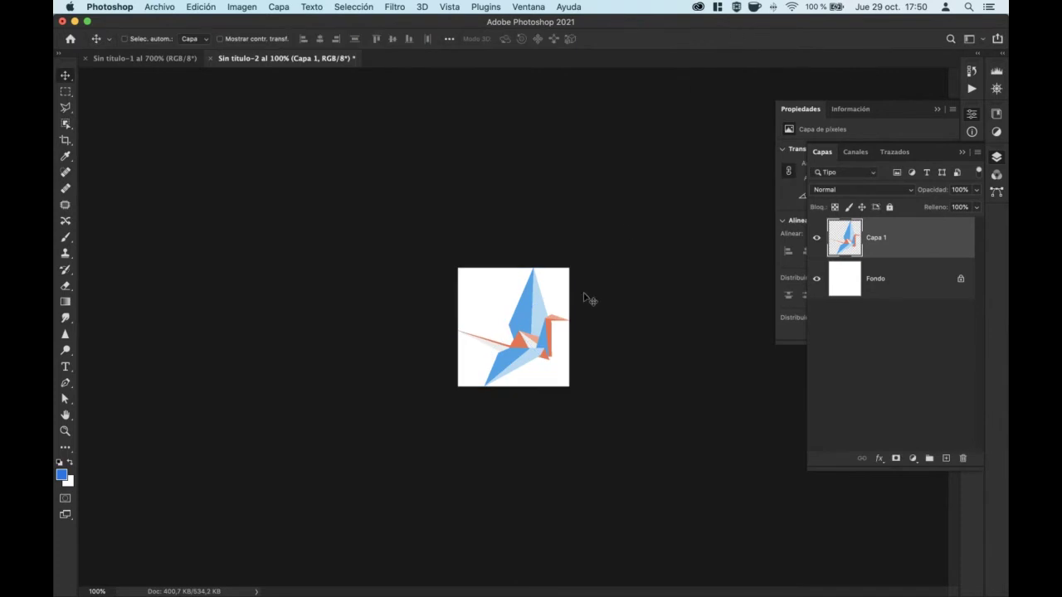
- Close Sin título-1 and Sin título-2, discarding the changes
click(171, 62)
click(85, 58)
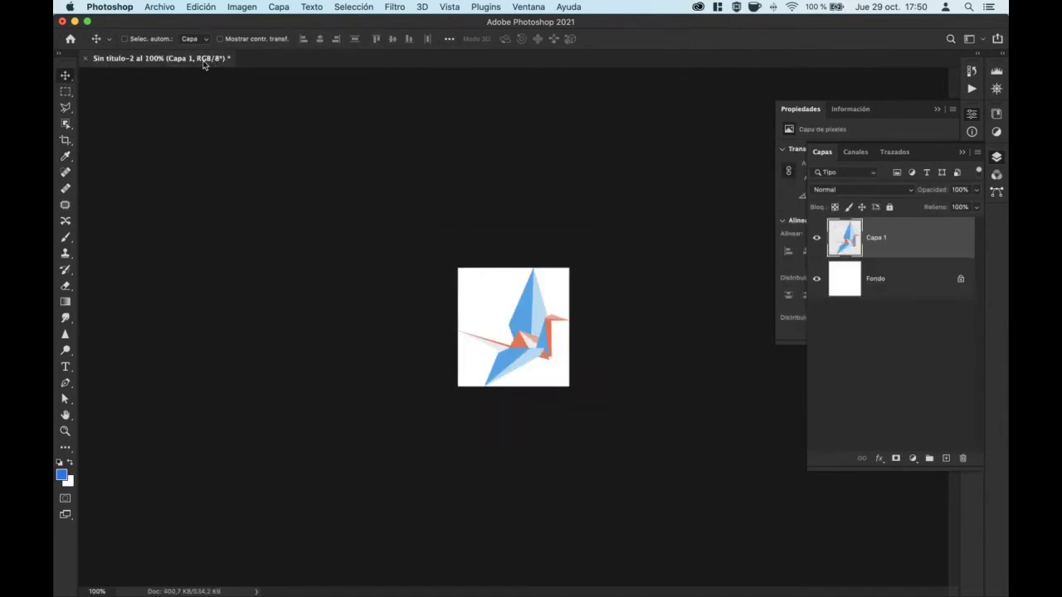
click(85, 58)
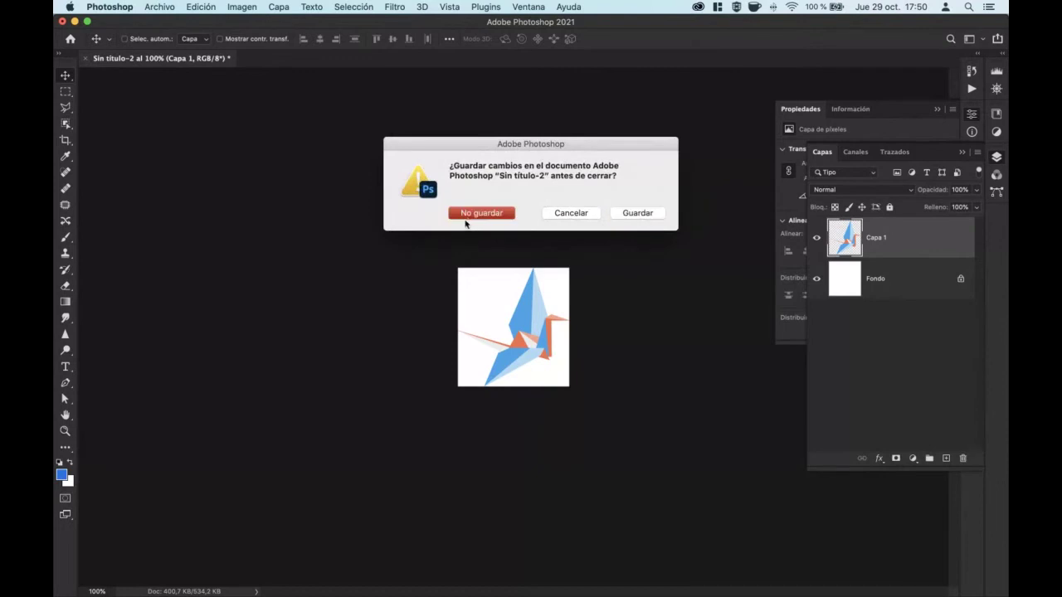
click(475, 213)
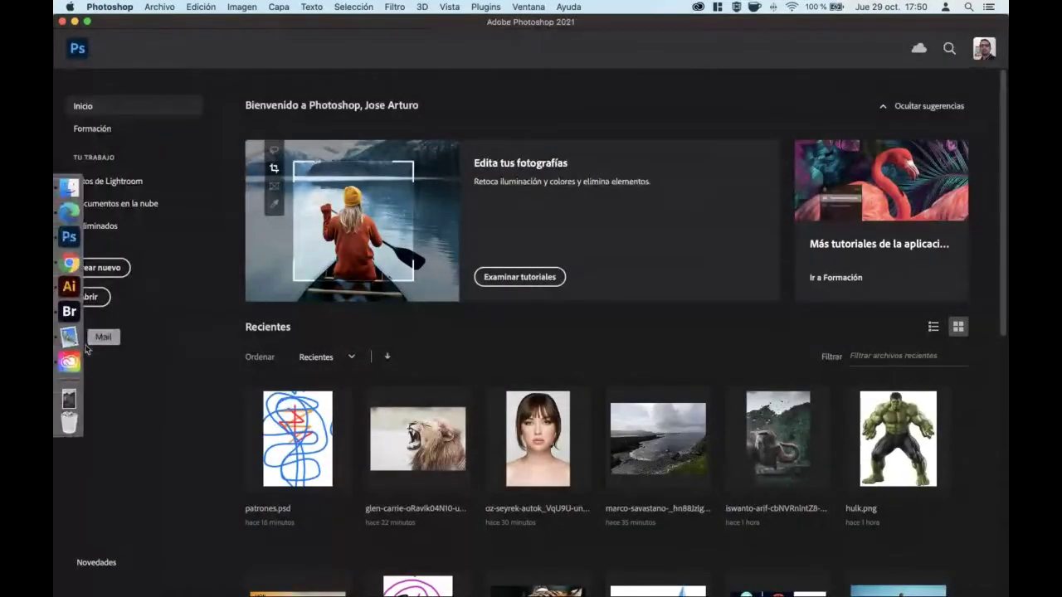
- Create a new 358×382 blank document and paste the copied crane into it
click(96, 267)
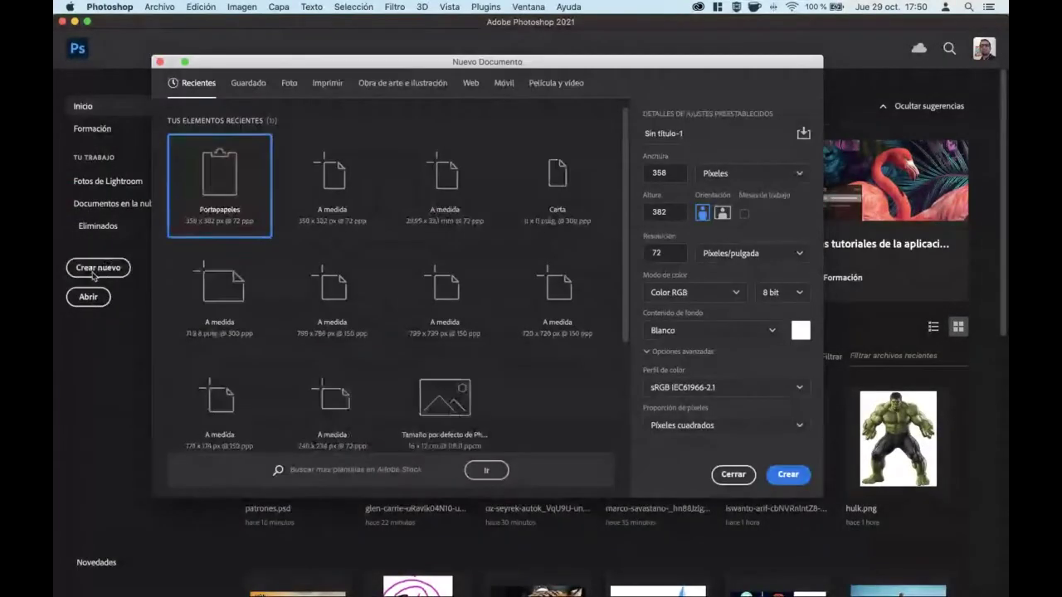
click(789, 475)
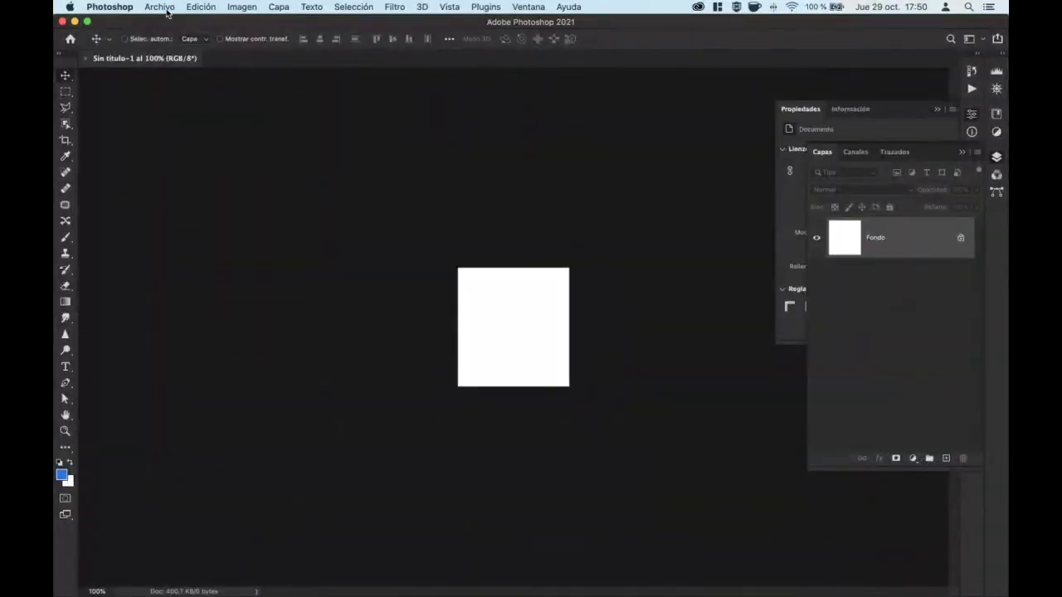
click(198, 8)
click(219, 121)
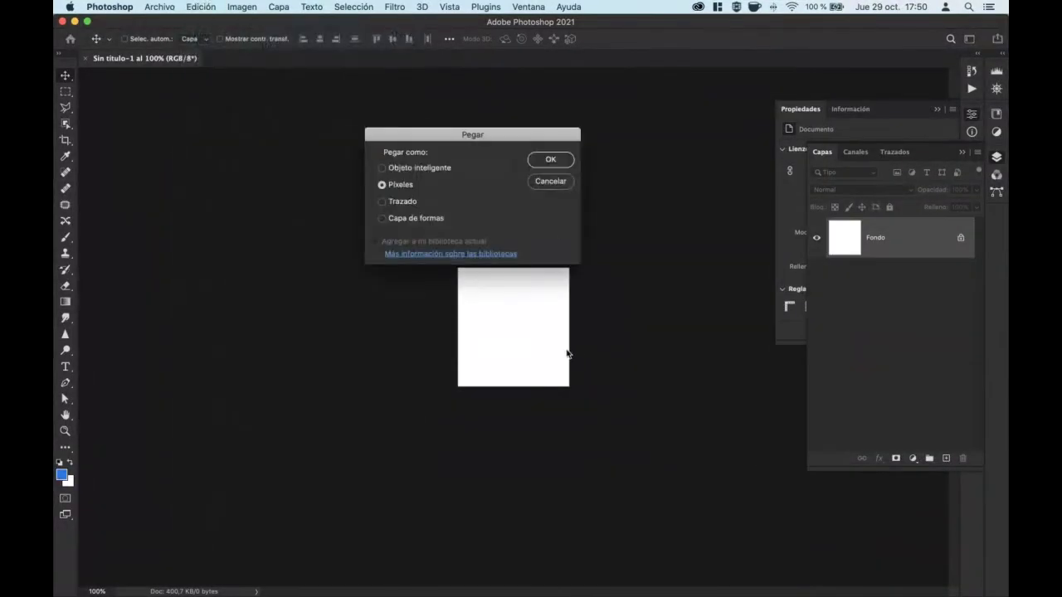
- Try the smart object, pixels and shape layer options in the Pegar dialog
drag(465, 141, 555, 254)
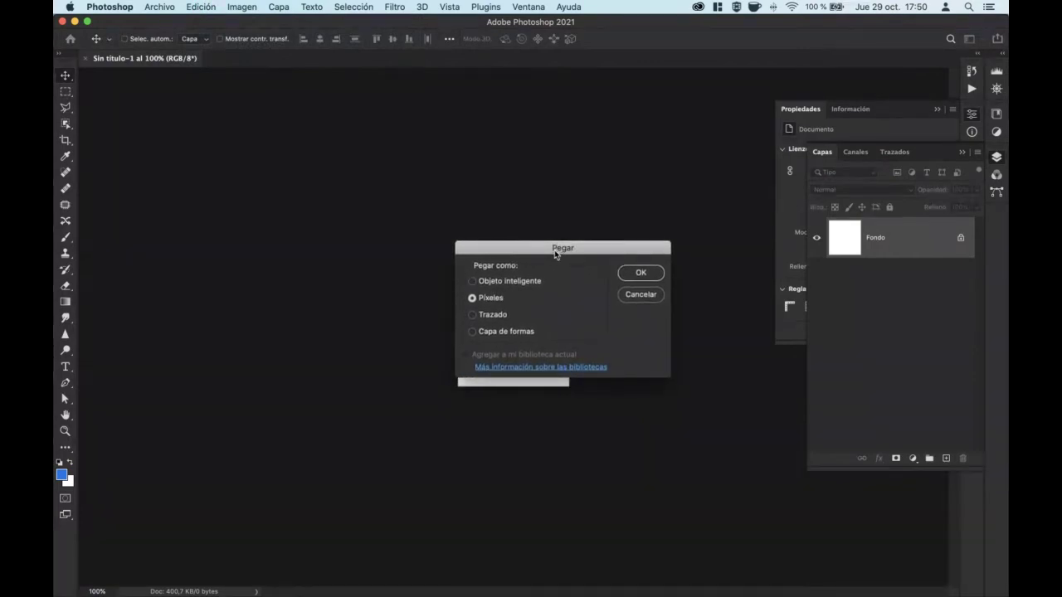
click(509, 282)
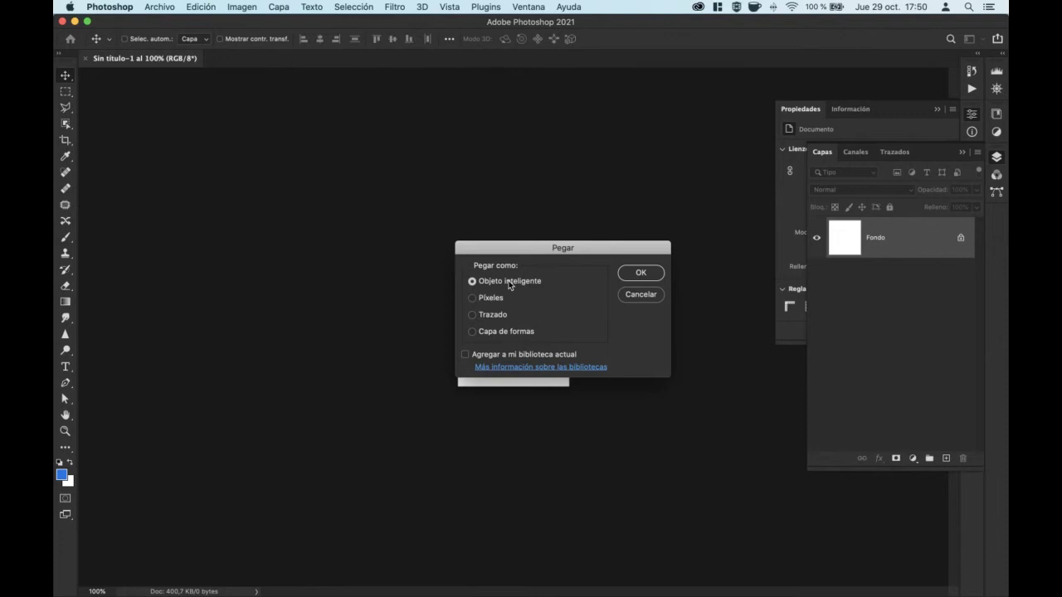
click(473, 300)
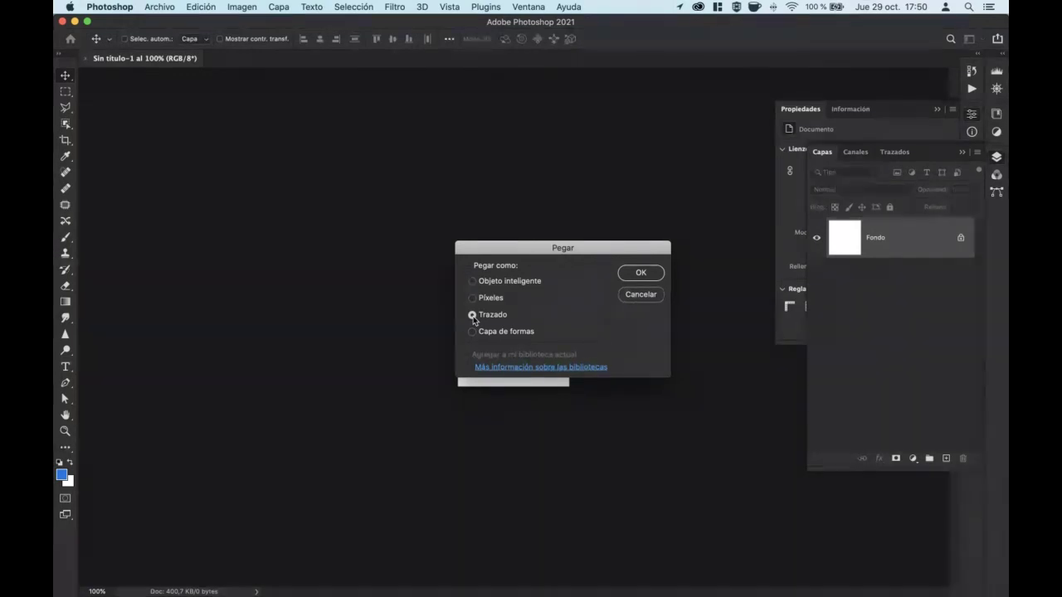
click(473, 332)
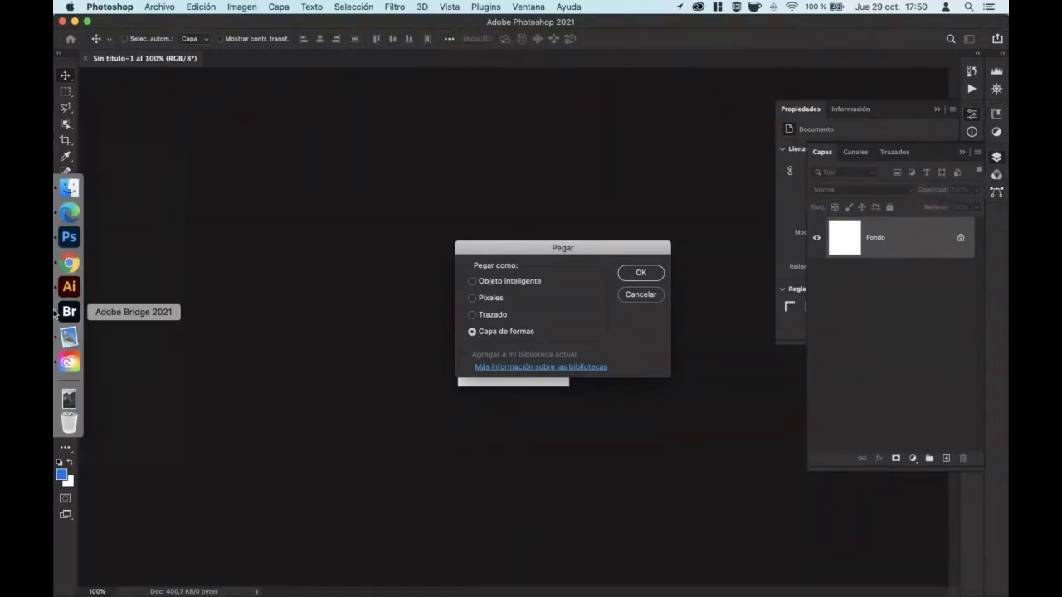
- Close recolor-artwork.ai in Illustrator without saving, then paste the crane as a smart object
click(69, 283)
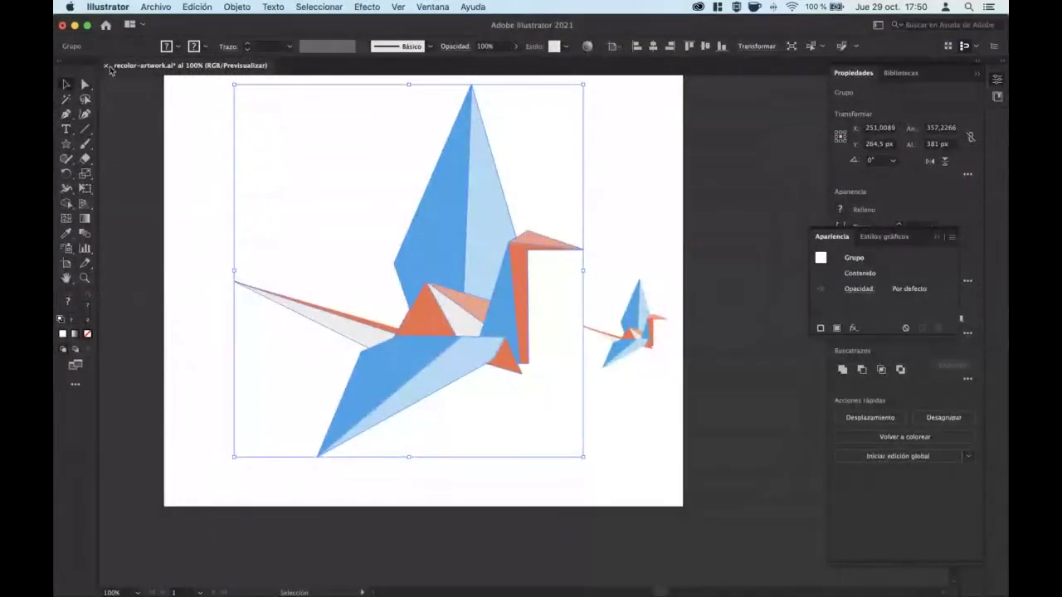
click(105, 66)
click(547, 341)
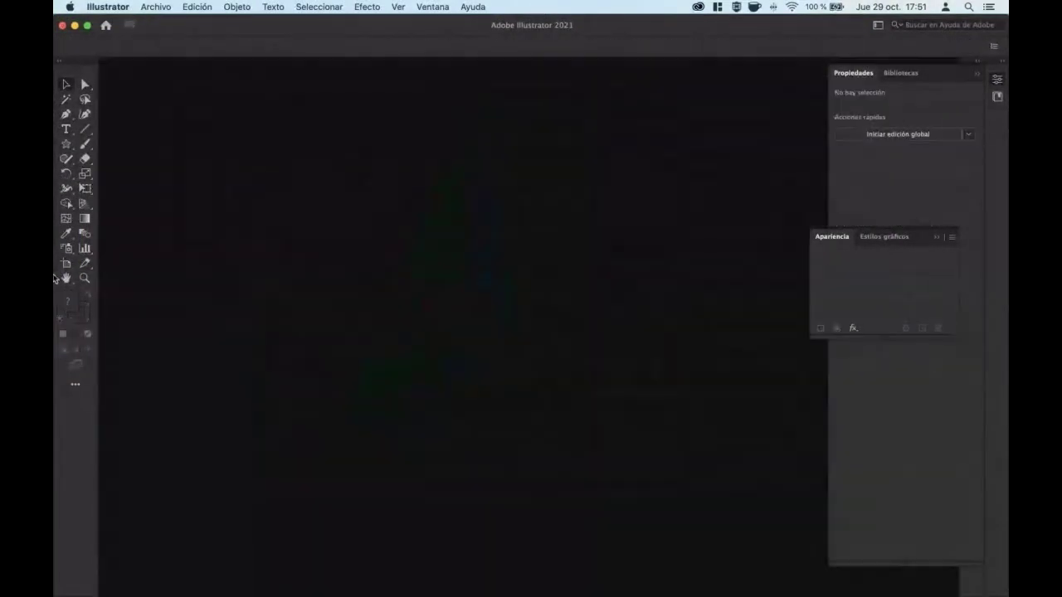
mouse_move(69, 284)
click(68, 237)
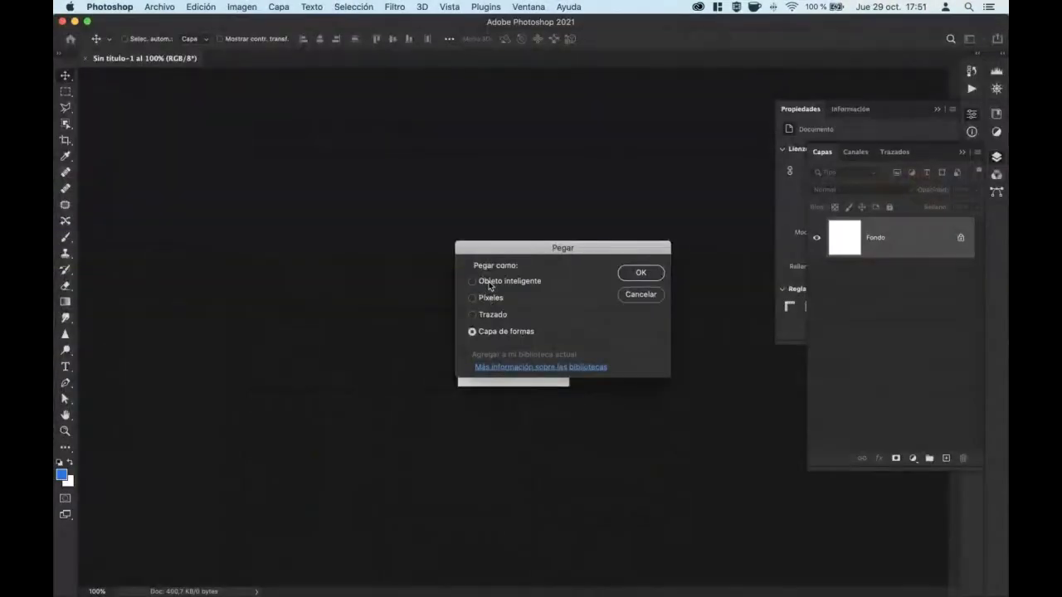
click(489, 284)
click(641, 274)
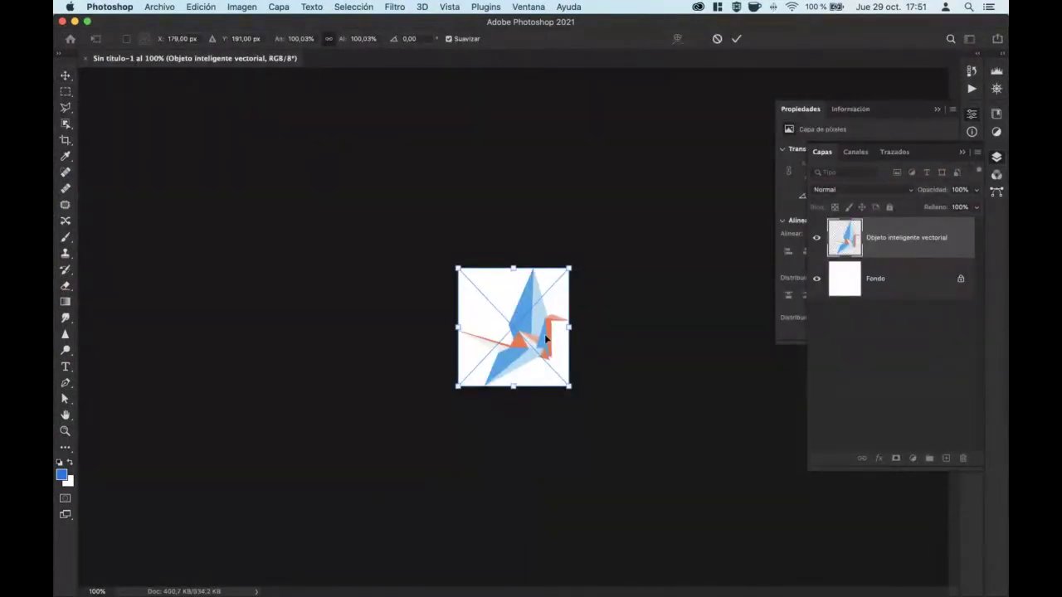
- Commit the placed crane smart object at its pasted size and central position
click(736, 39)
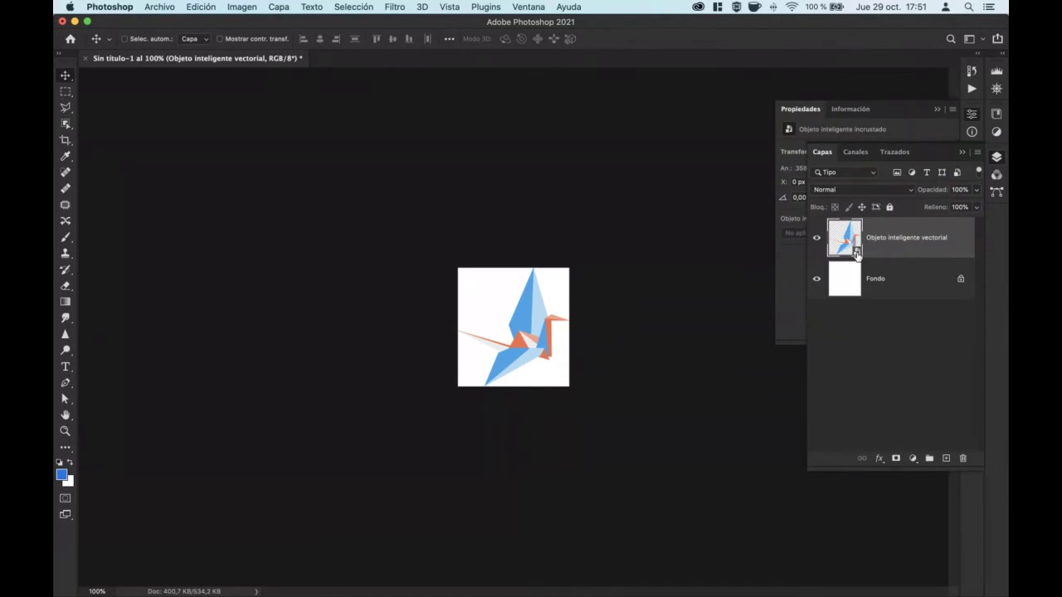
- Open the smart object contents in Illustrator, make the crane's upper blue wing orange, and save
double_click(844, 238)
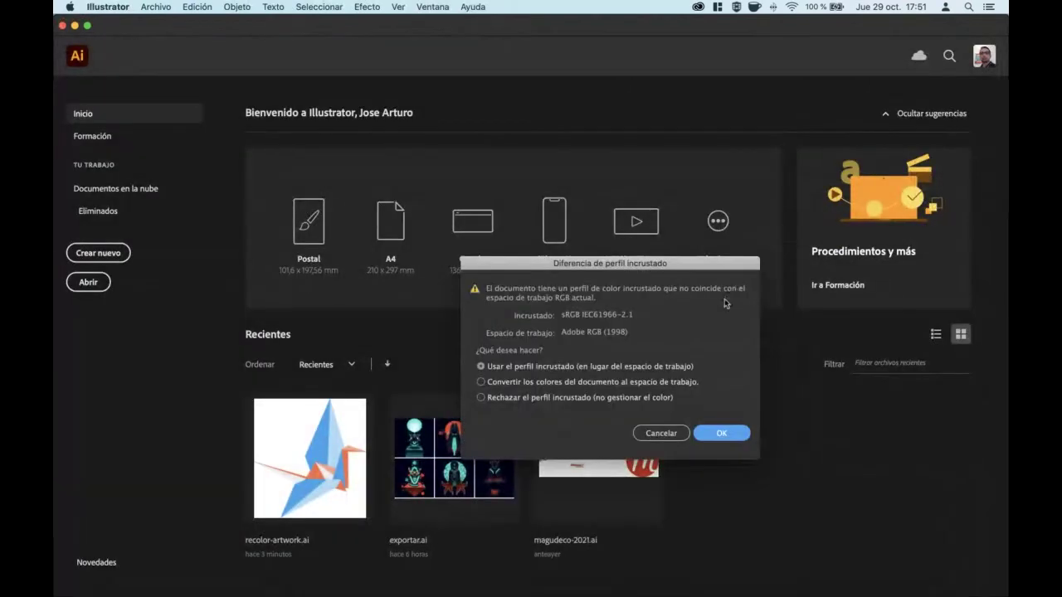
click(729, 434)
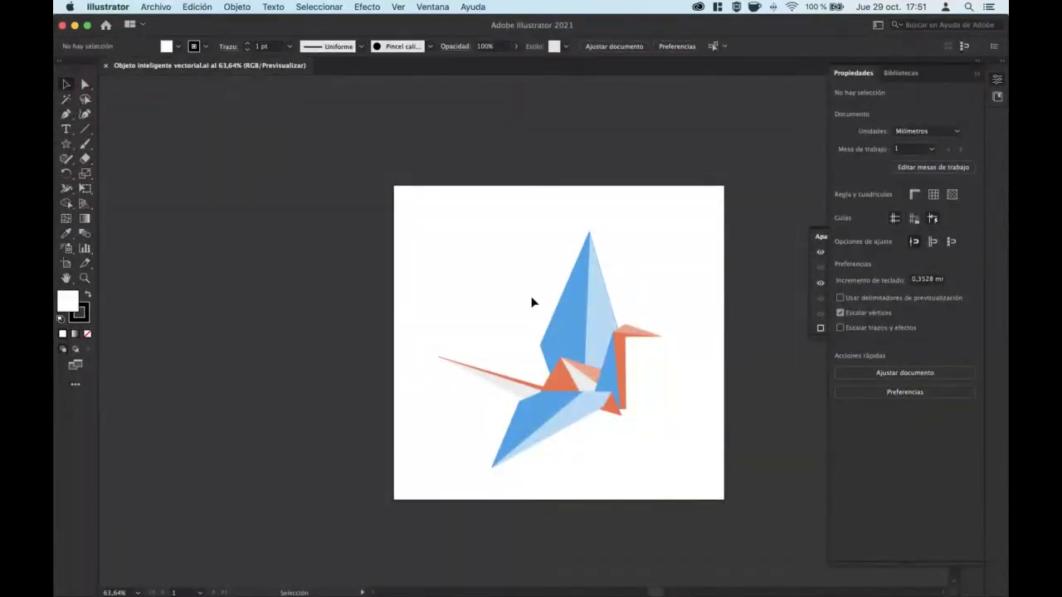
click(572, 314)
double_click(569, 314)
click(569, 316)
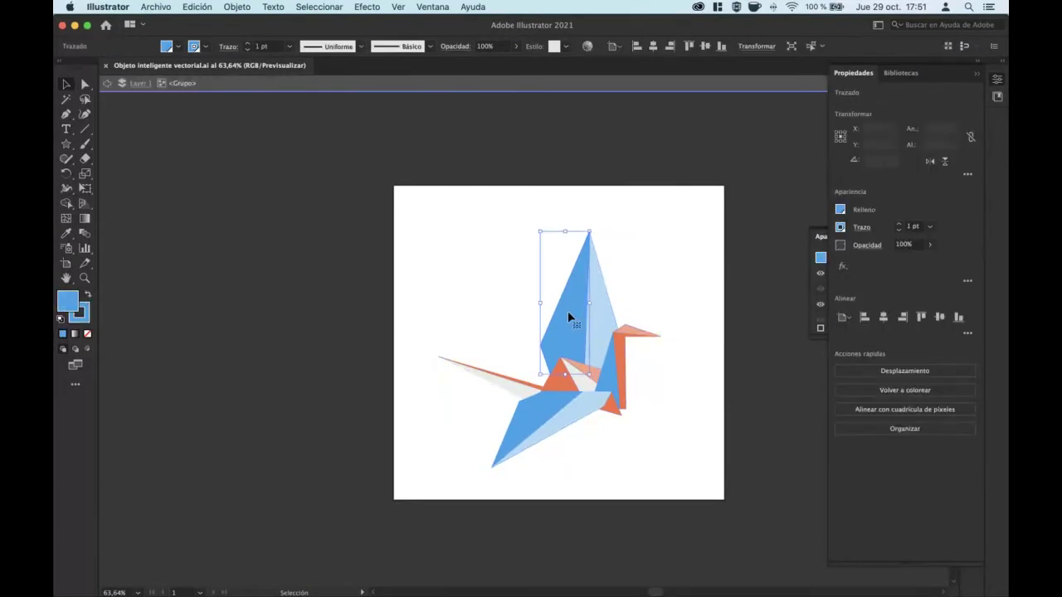
click(154, 8)
click(178, 100)
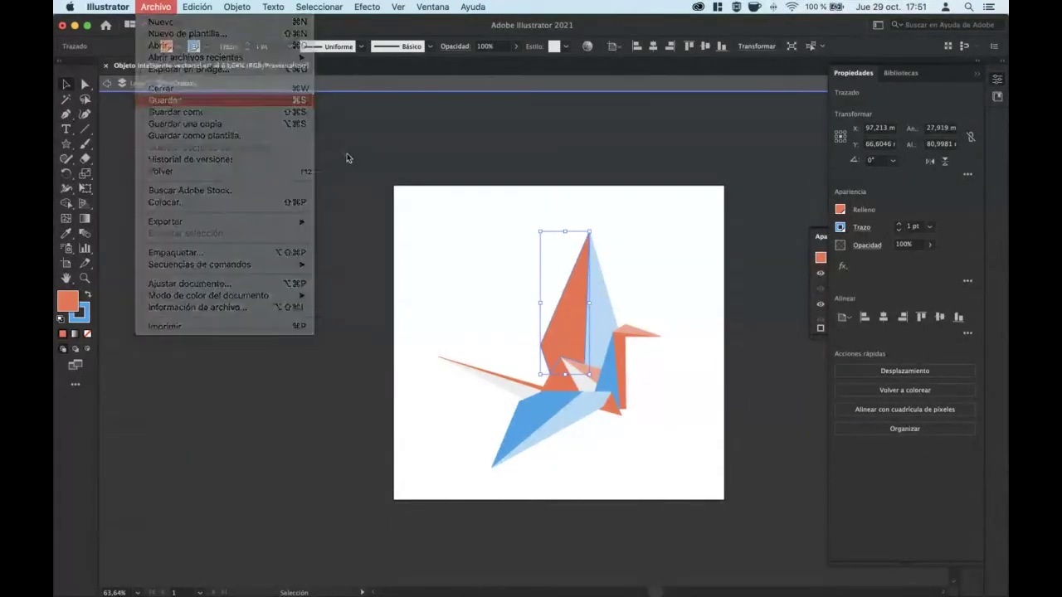
- Bring Photoshop forward to see the crane smart object with its orange upper wing
mouse_move(53, 217)
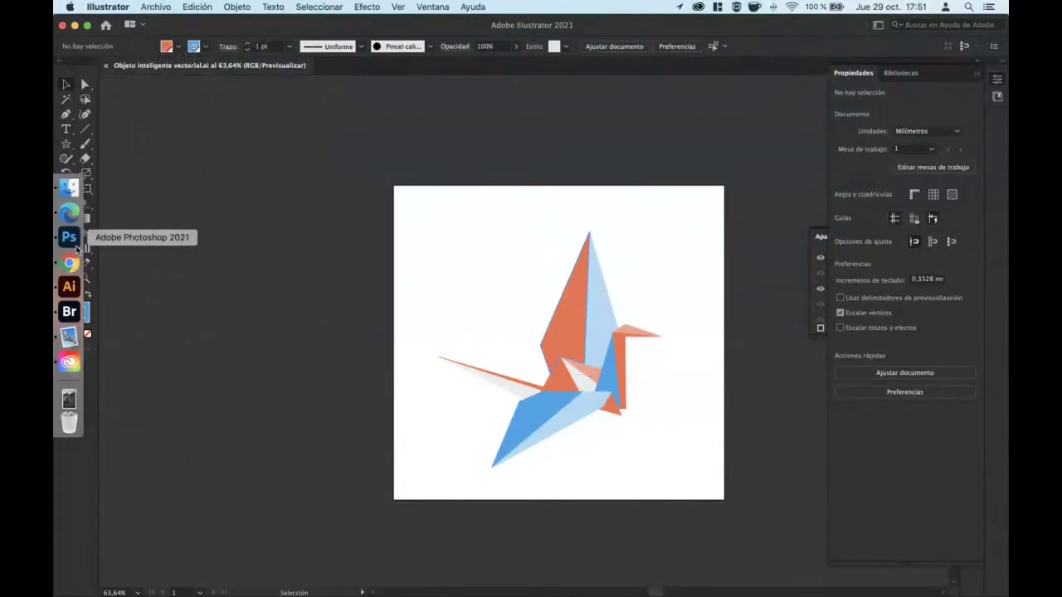
click(71, 242)
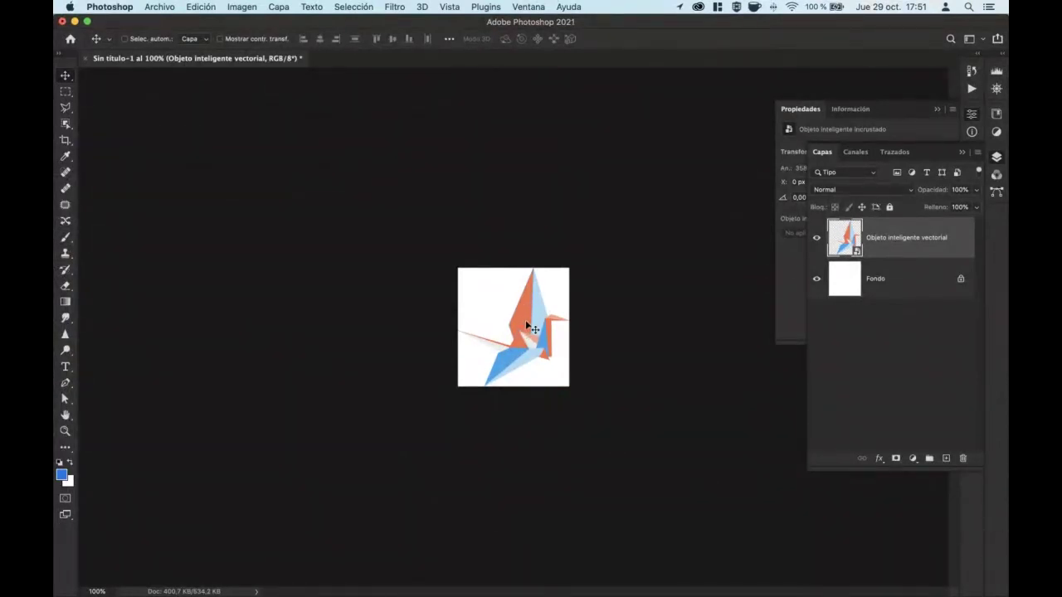
mouse_move(55, 265)
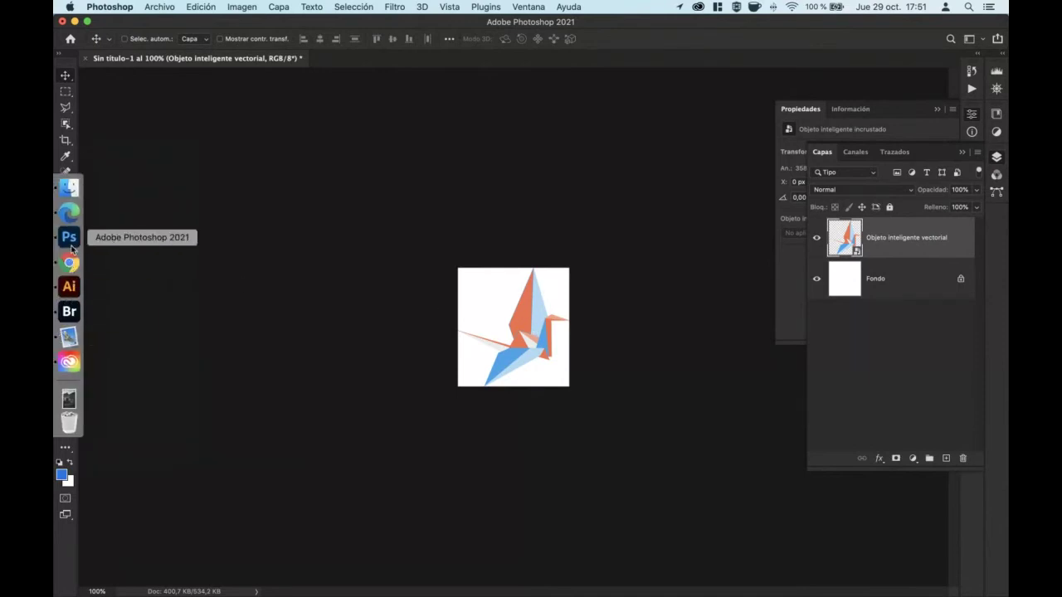
- Exit the crane group and close the smart object contents without saving
click(69, 286)
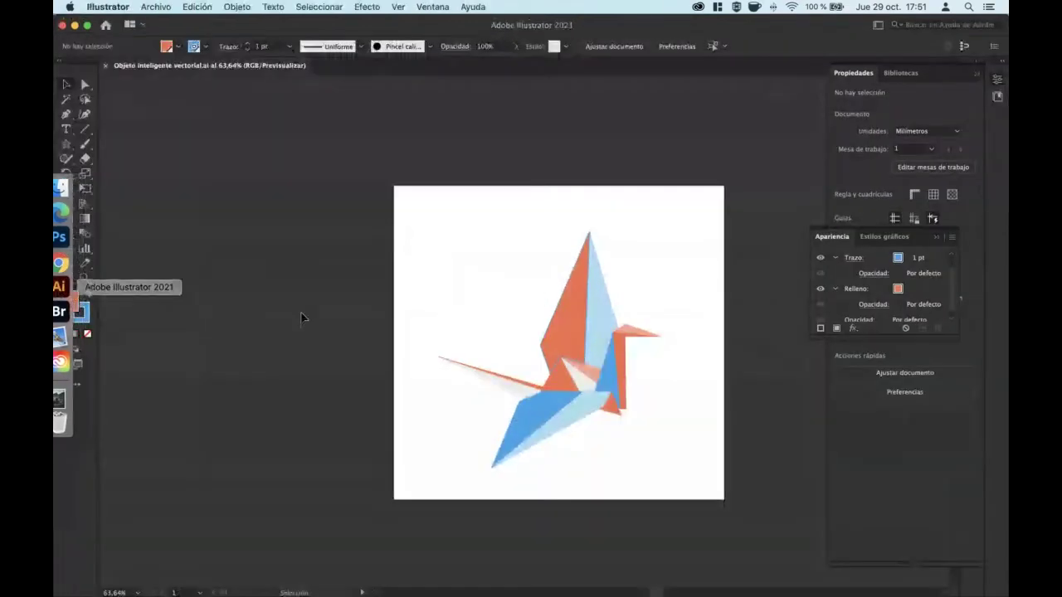
double_click(463, 312)
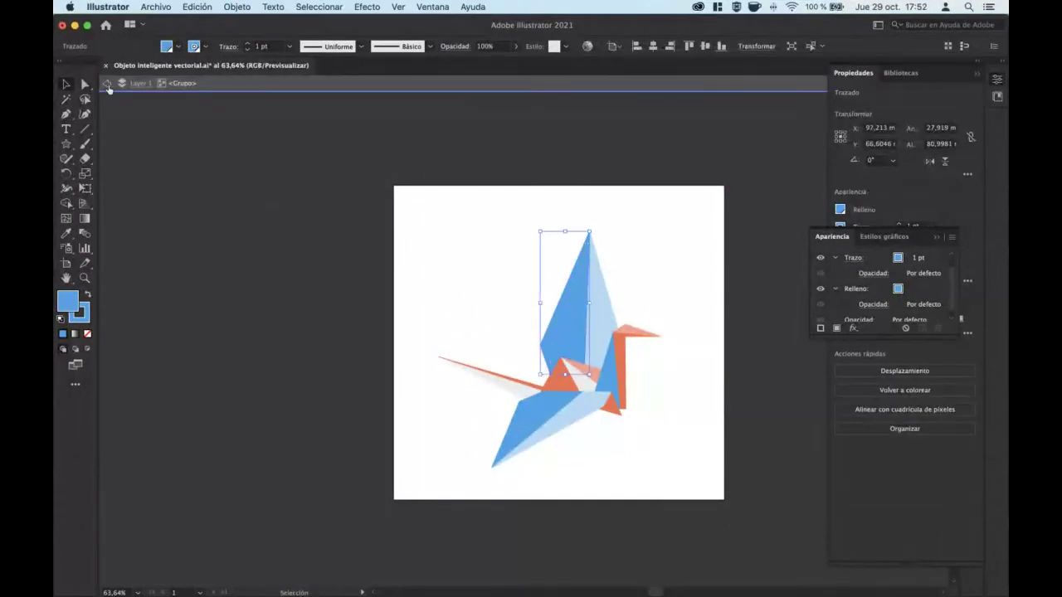
click(107, 85)
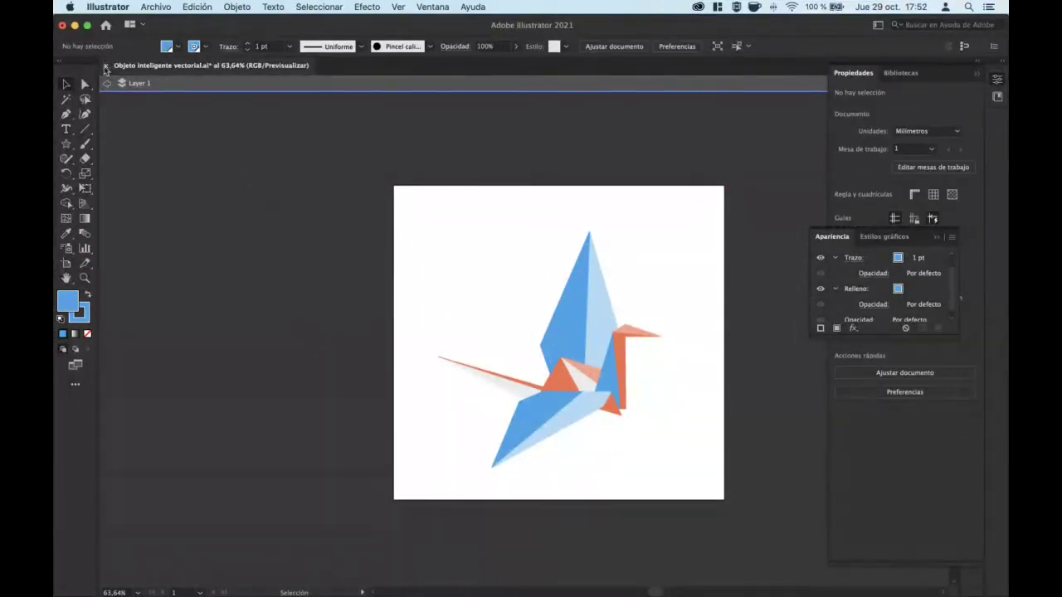
click(105, 64)
click(535, 337)
- Reopen recolor-artwork.ai from recent files and marquee-select the whole crane
click(155, 7)
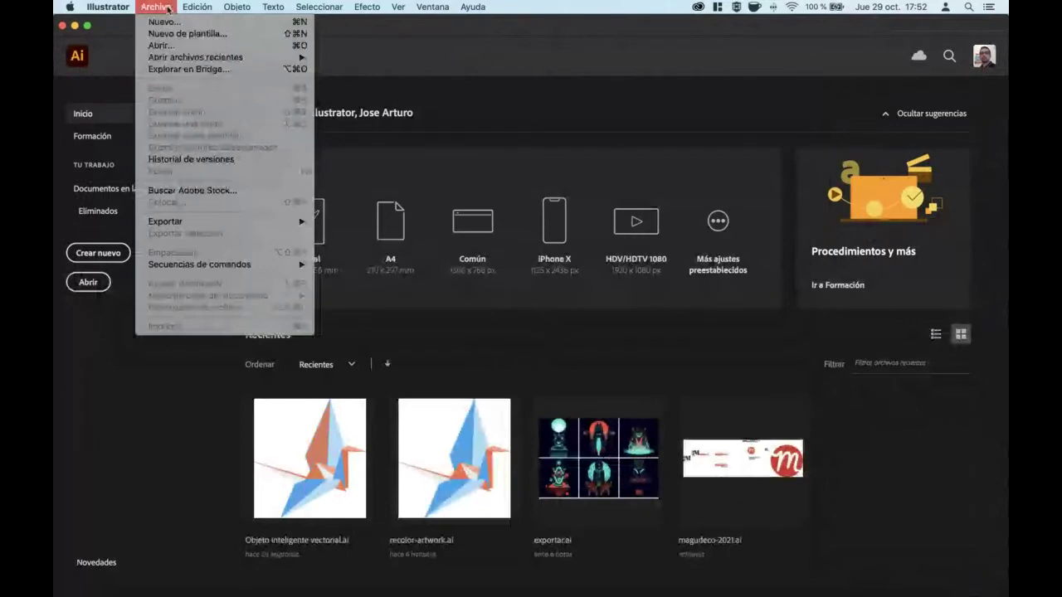
mouse_move(208, 57)
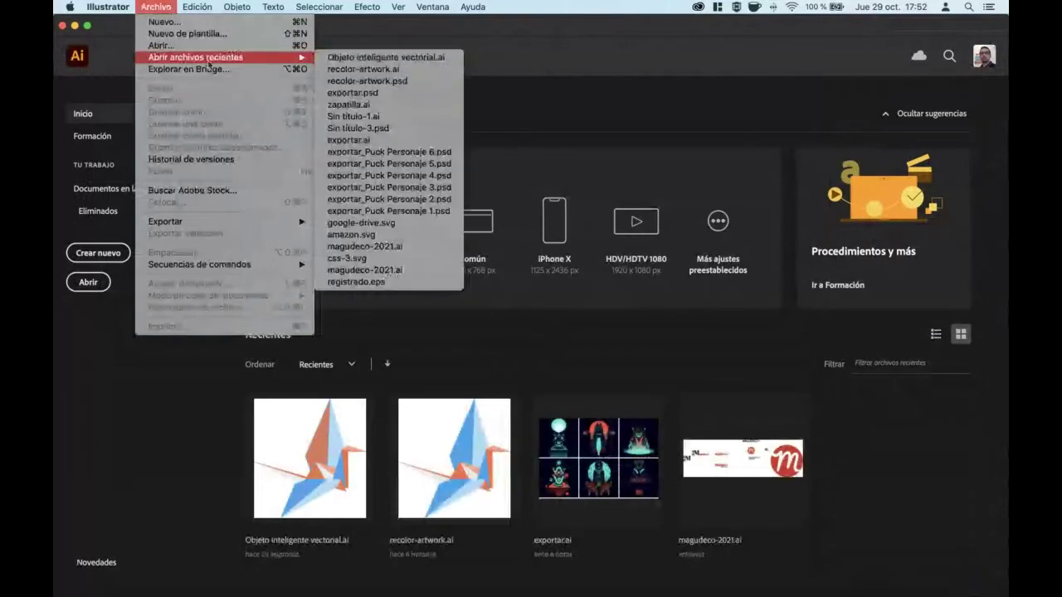
click(386, 70)
click(722, 433)
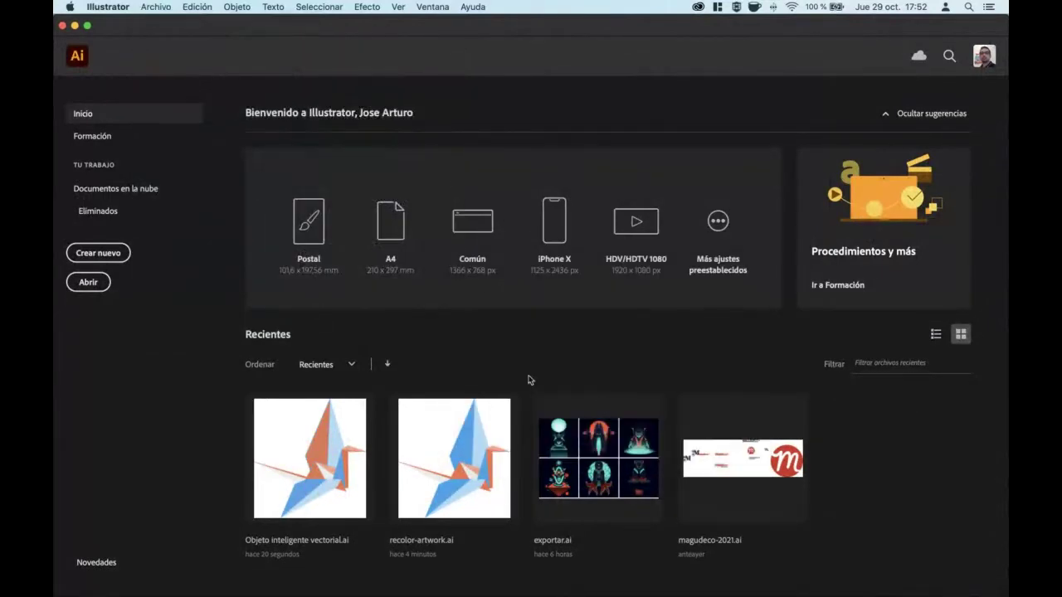
drag(531, 362, 462, 243)
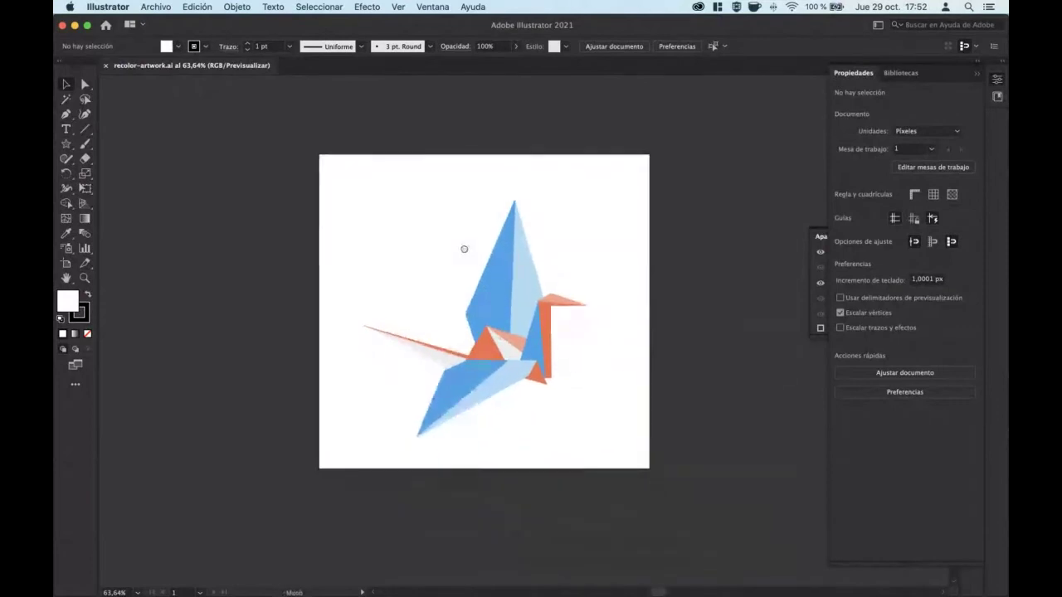
drag(386, 241, 613, 434)
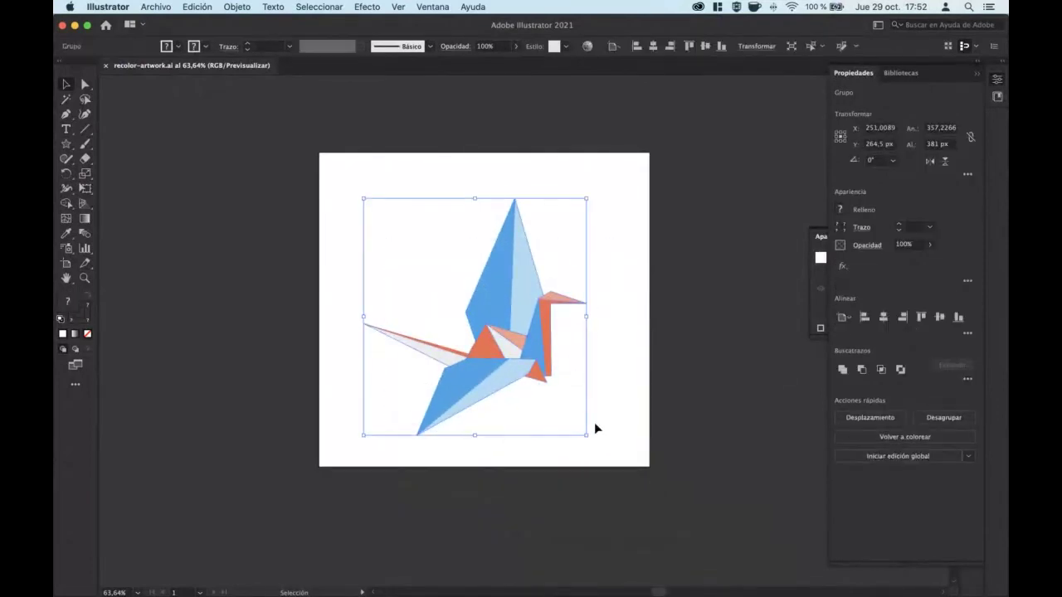
click(68, 235)
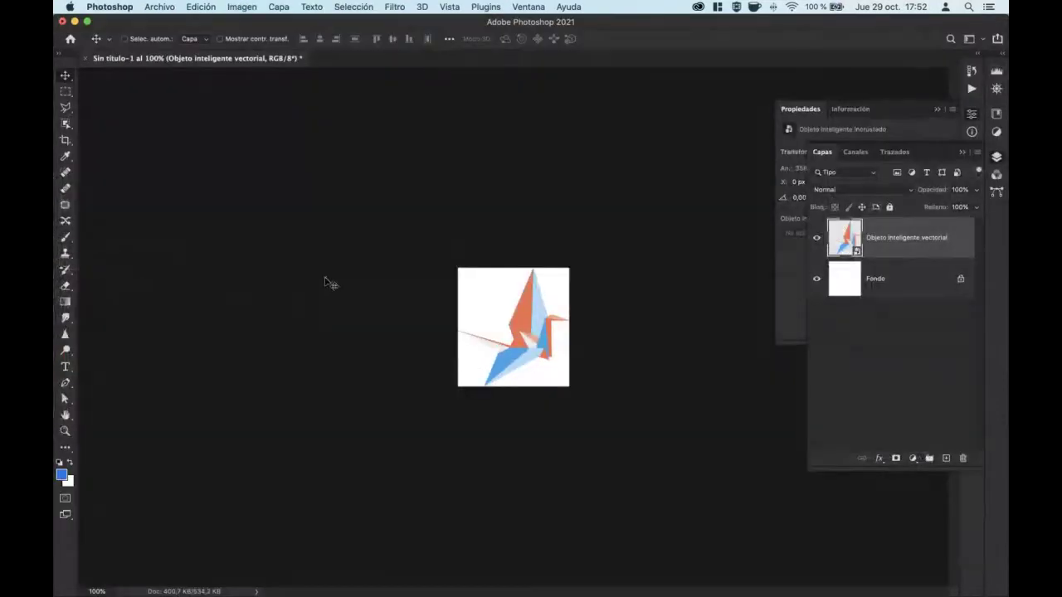
- Create a new landscape Carta document, 11 × 8 inches at 300 ppi
click(159, 7)
click(166, 26)
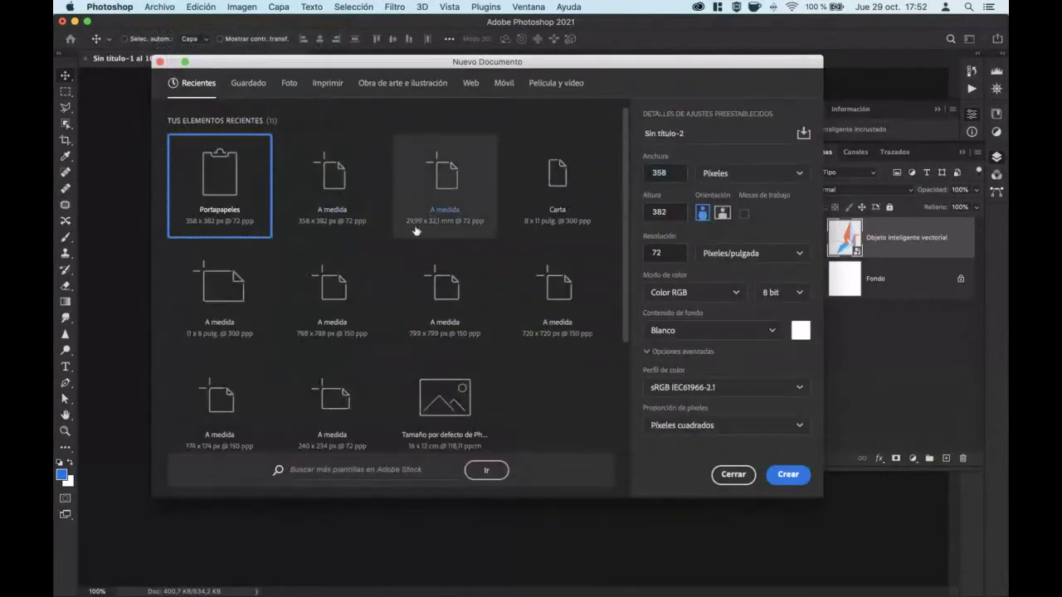
click(558, 195)
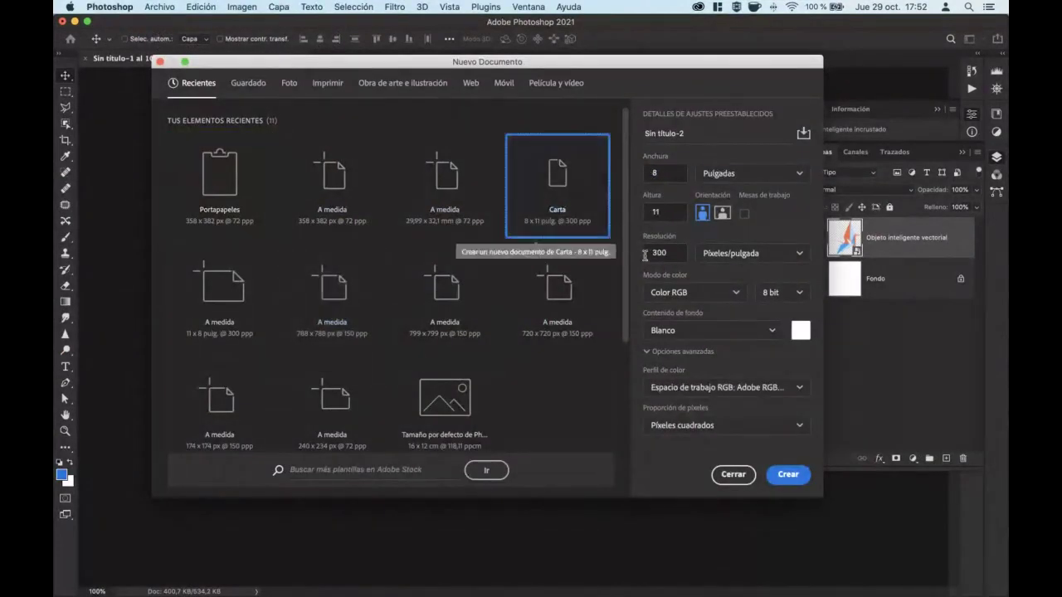
click(722, 213)
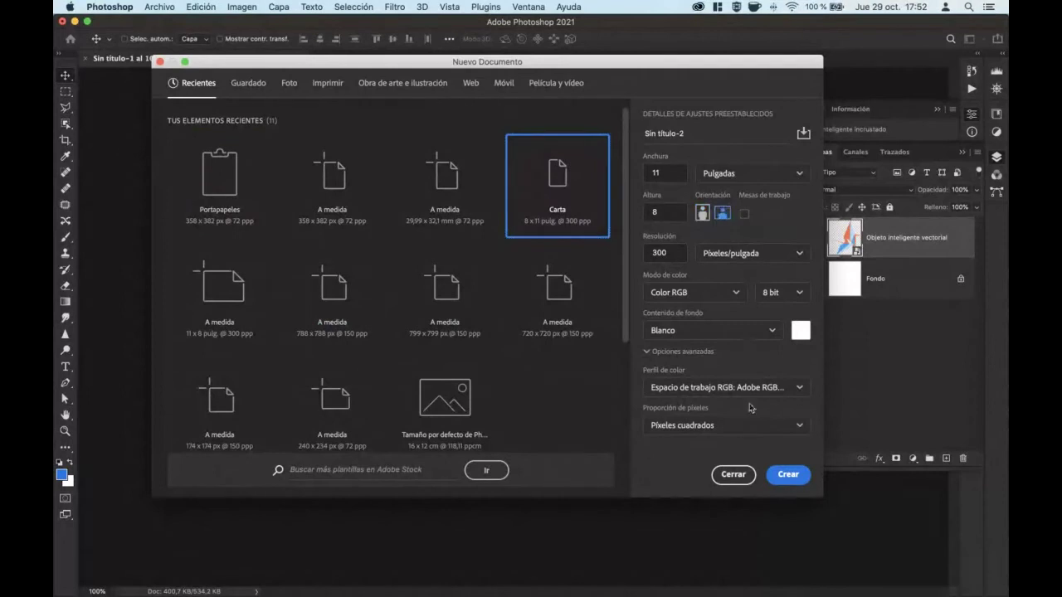
click(786, 476)
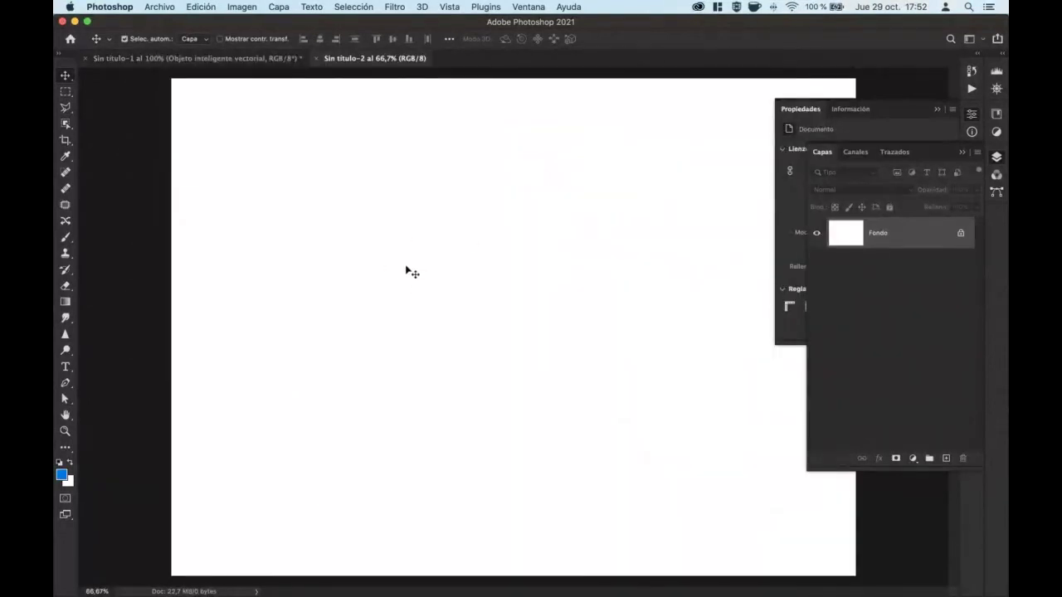
- Paste the crane as pixels onto Capa 1 and commit its placement
key(super+v)
click(496, 300)
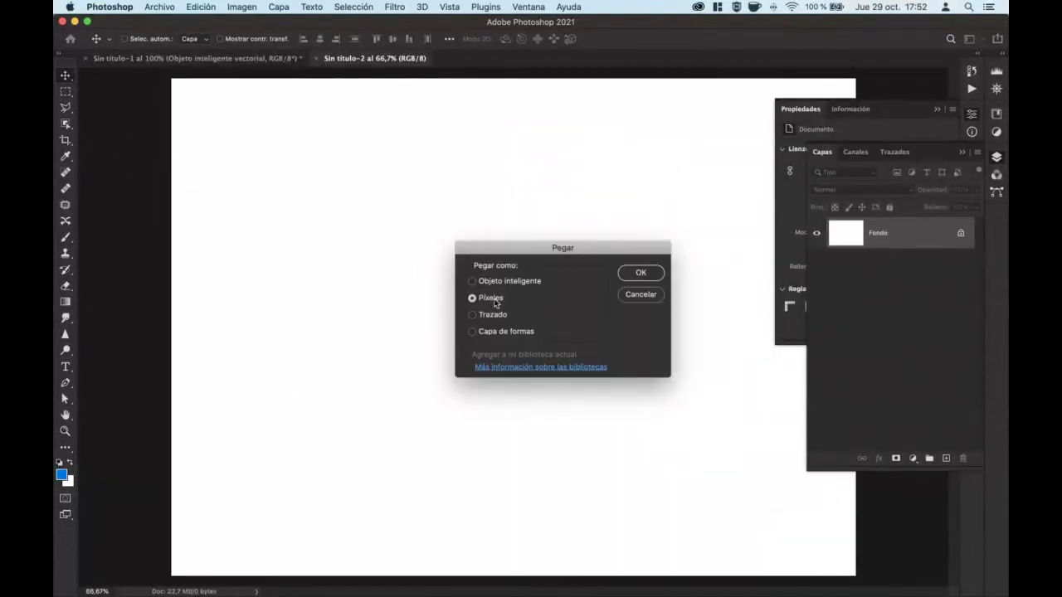
click(655, 278)
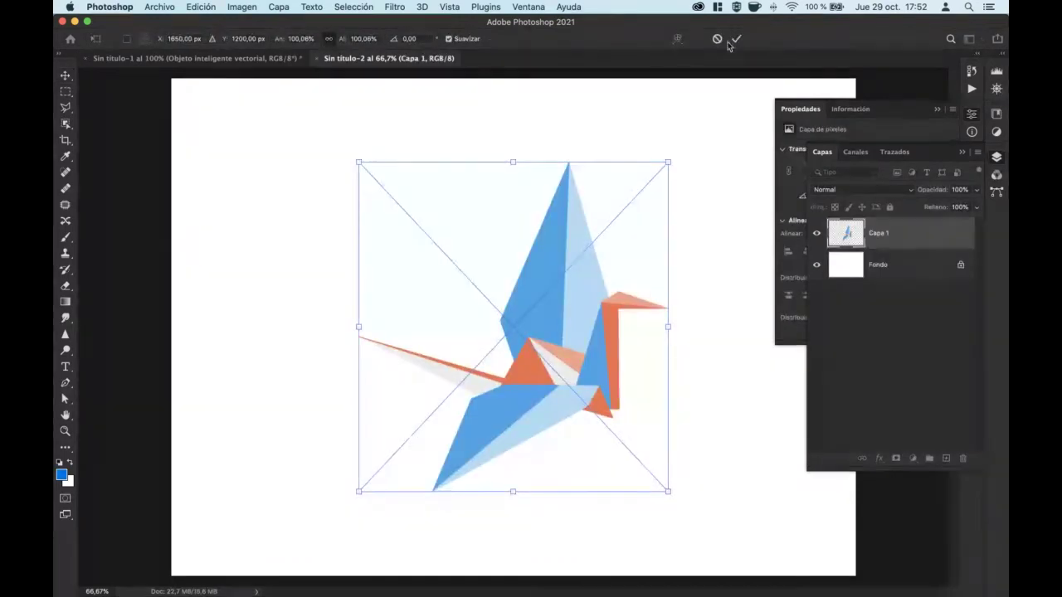
click(736, 38)
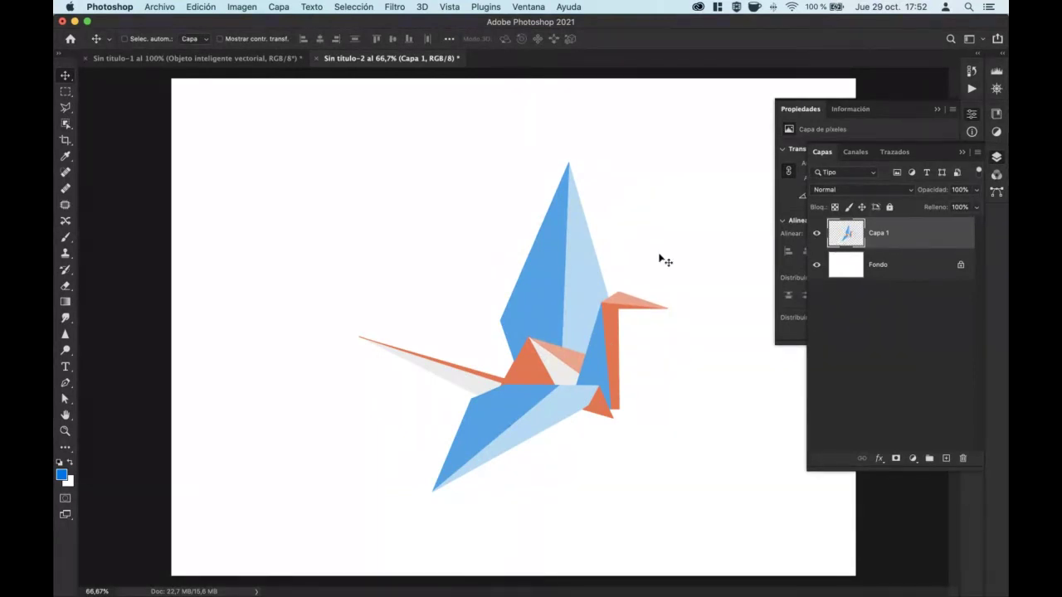
- Move the crane up and to the left, then hide Capa 1
drag(578, 290, 528, 276)
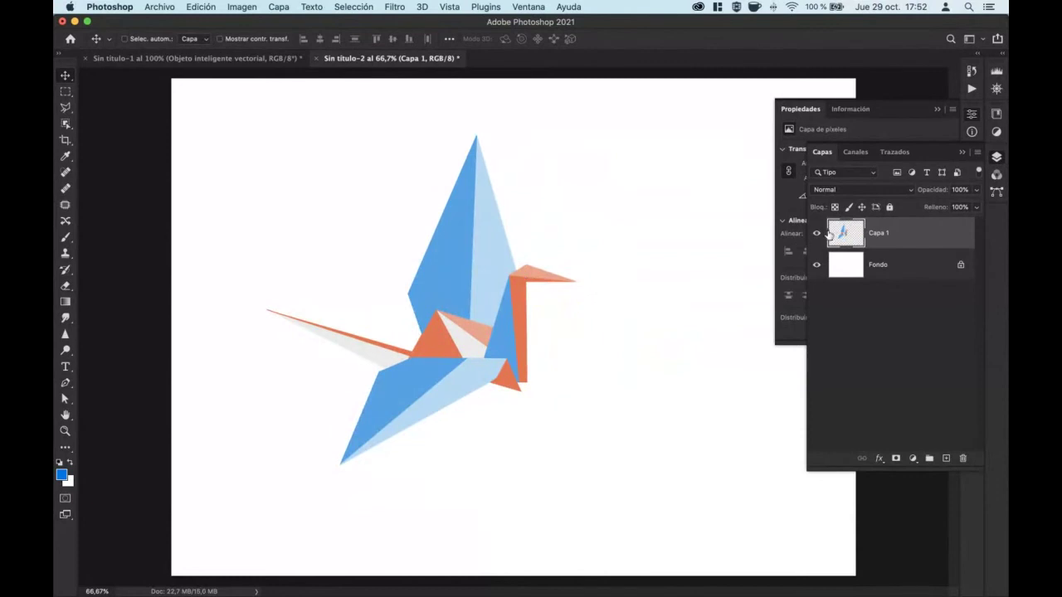
click(816, 233)
click(205, 8)
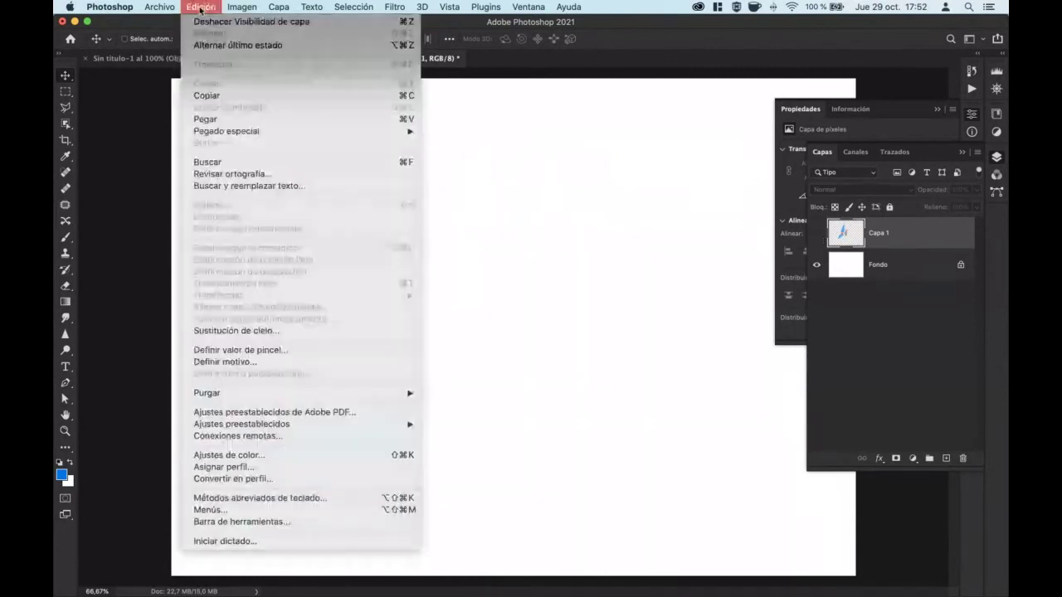
- Paste the outline as a path onto Capa 1, then undo that vector mask
click(217, 123)
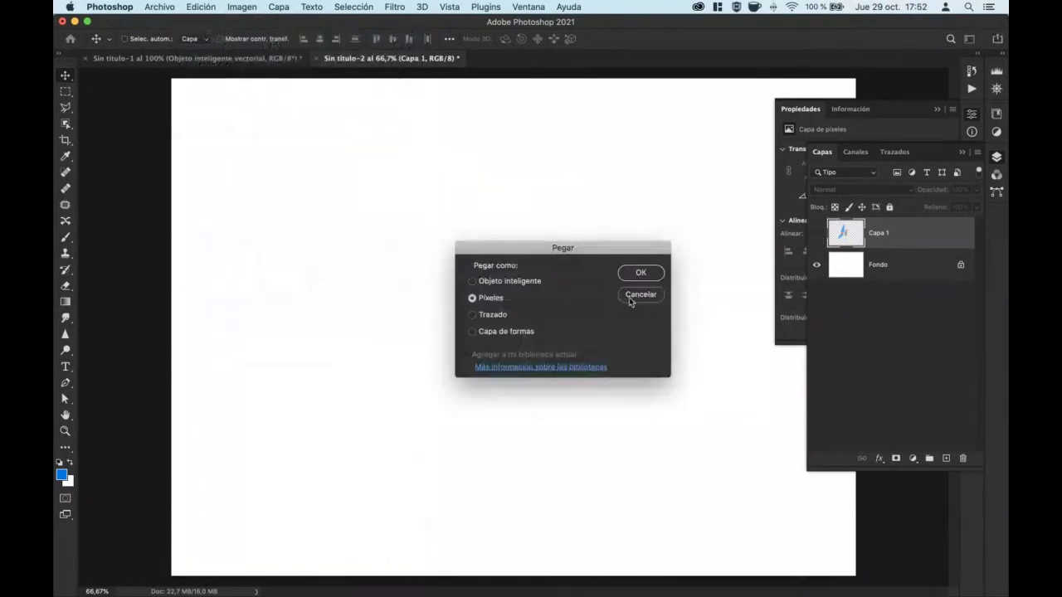
click(487, 318)
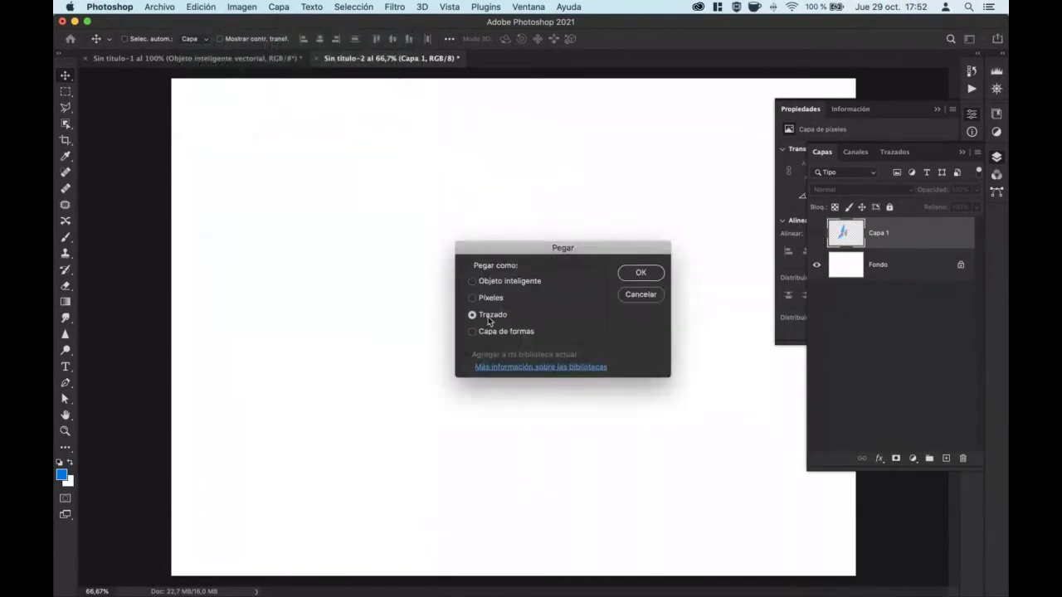
click(638, 274)
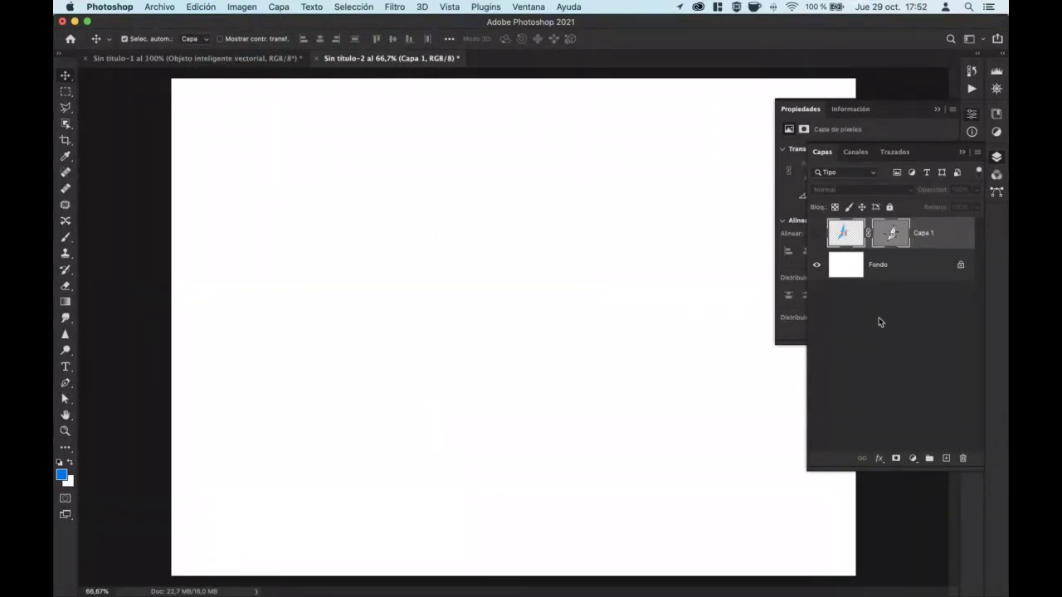
key(super+z)
- Add a new layer, Capa 2, and paste the crane outline into it as a path
click(944, 456)
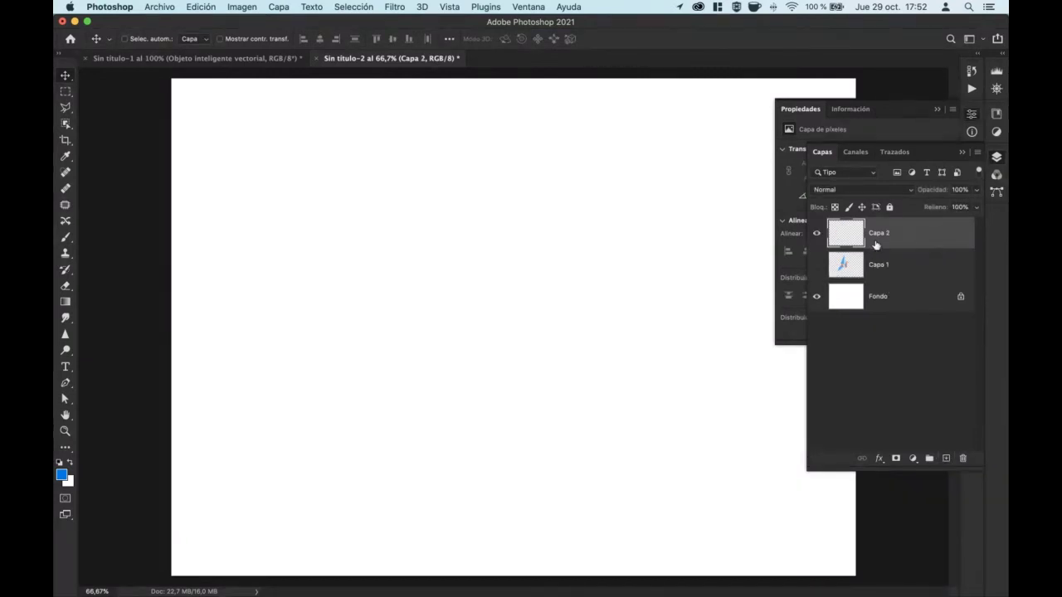
key(super+v)
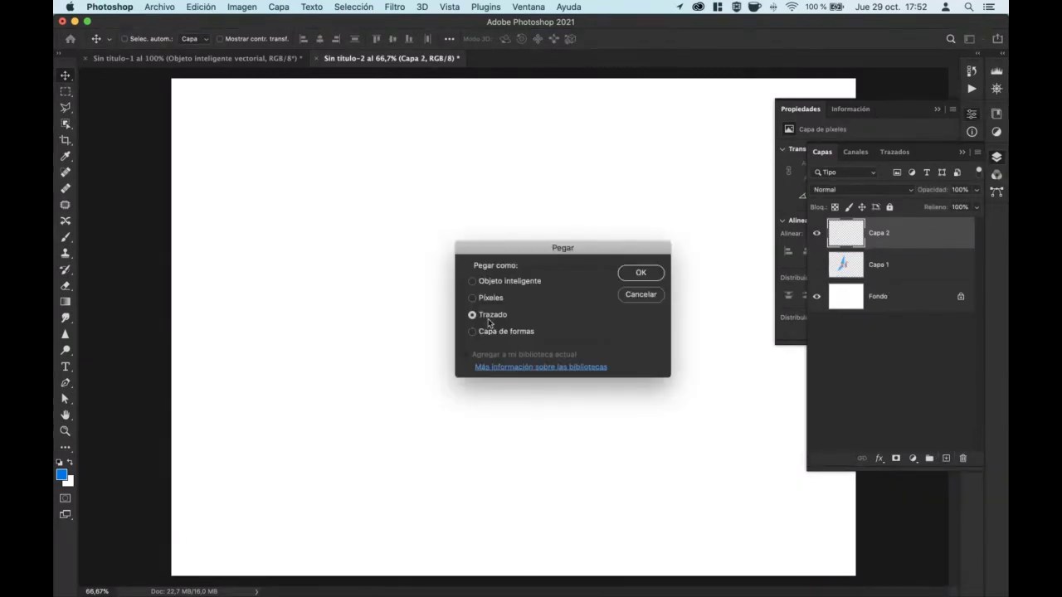
click(657, 276)
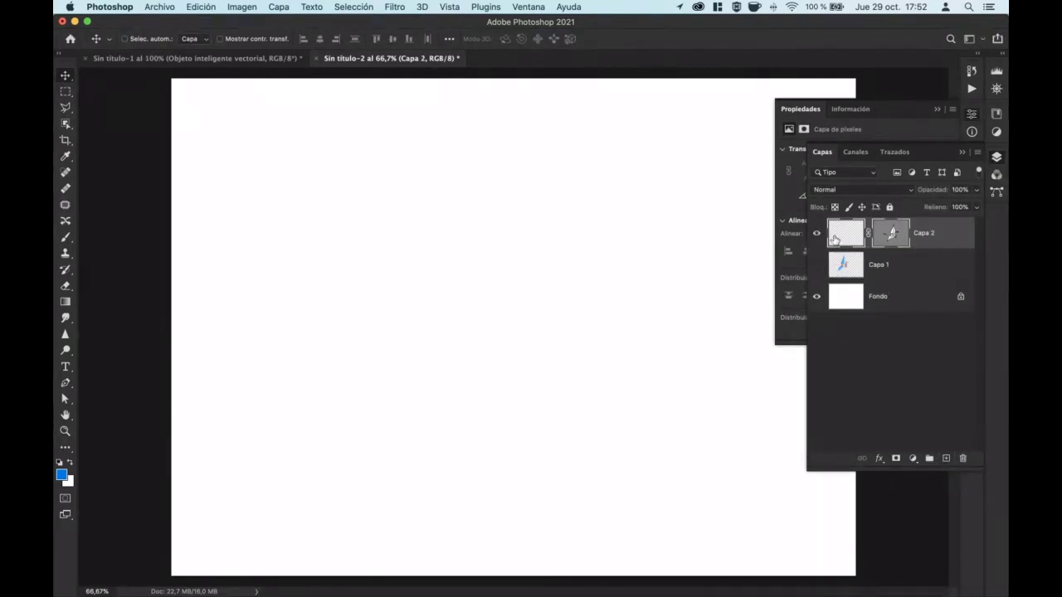
- Inspect Capa 2's vector mask properties, then reselect Capa 2 in the Layers panel
click(891, 238)
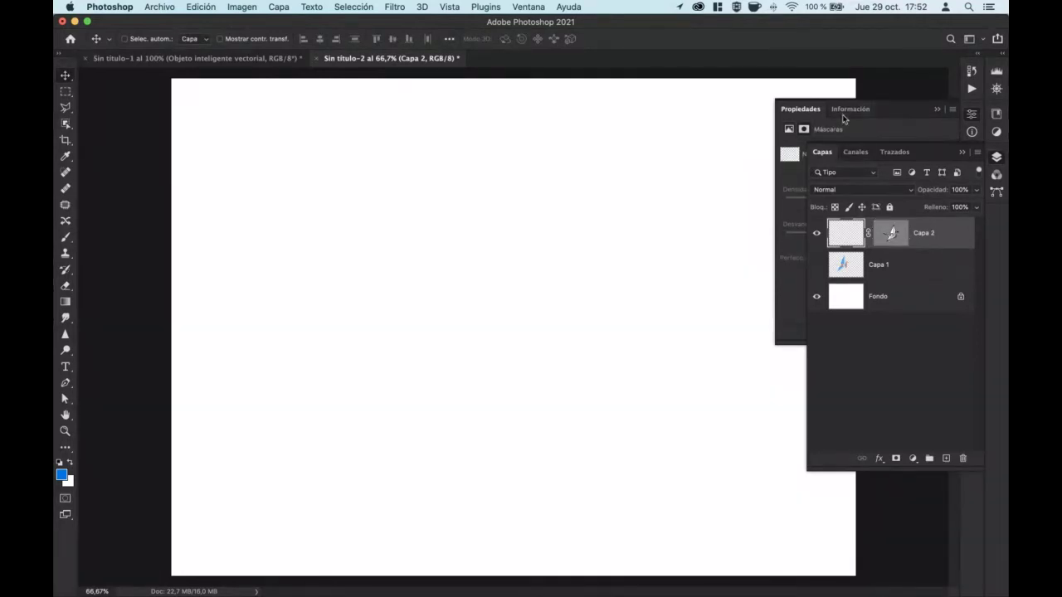
click(855, 133)
click(788, 130)
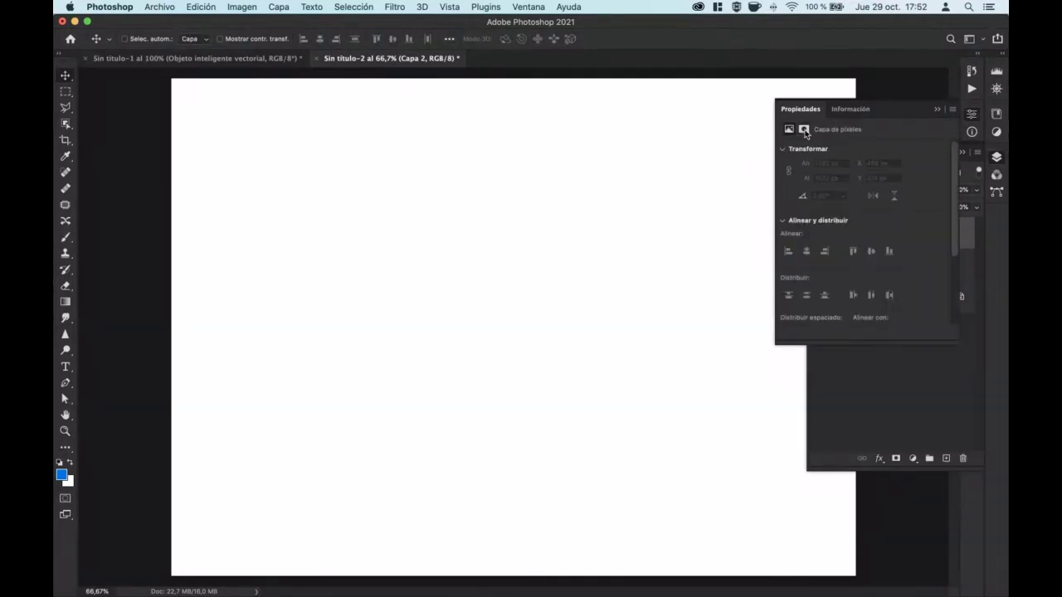
click(804, 129)
click(913, 389)
click(894, 241)
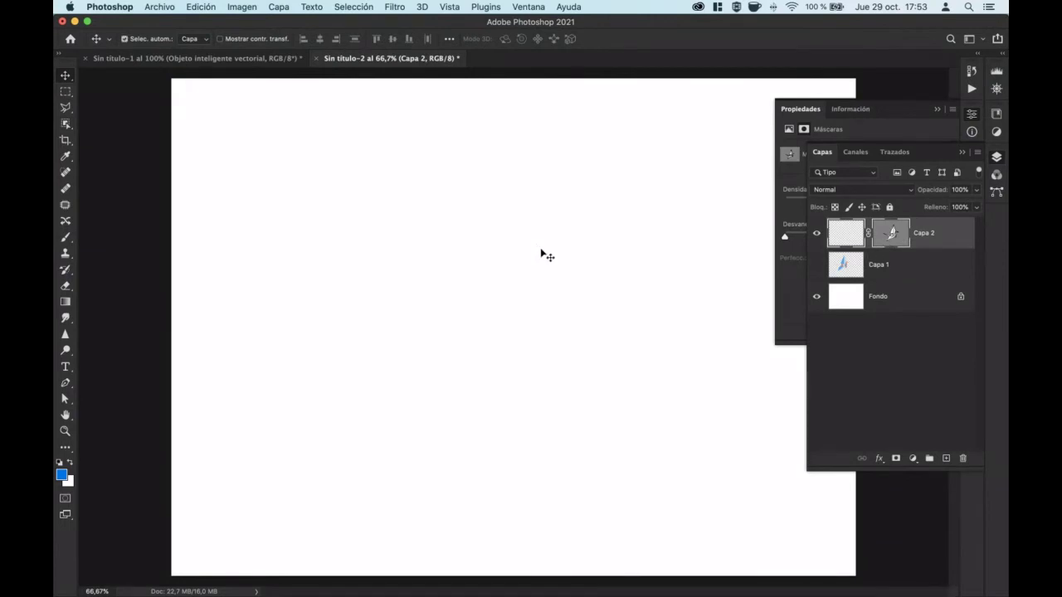
- Paste the bird outline as a shape layer and add a layer mask to it
key(super+v)
click(501, 332)
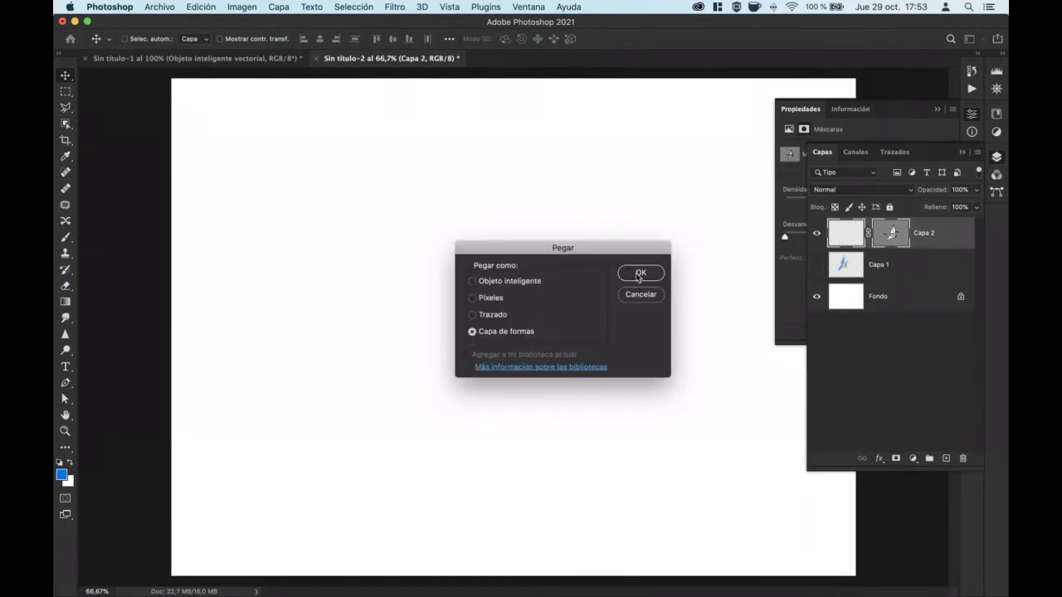
click(638, 274)
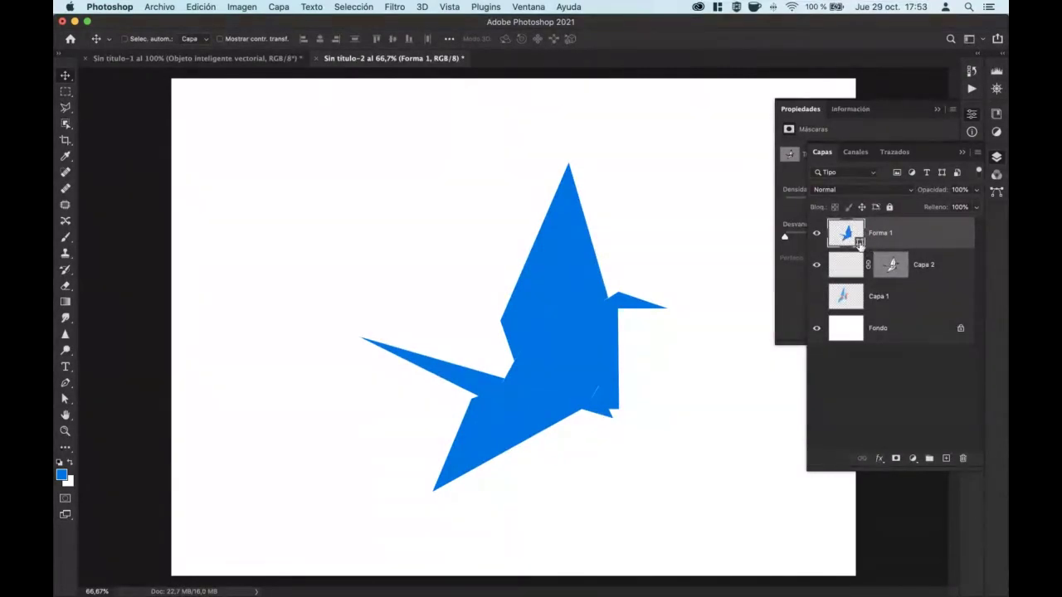
double_click(861, 242)
click(588, 181)
click(885, 134)
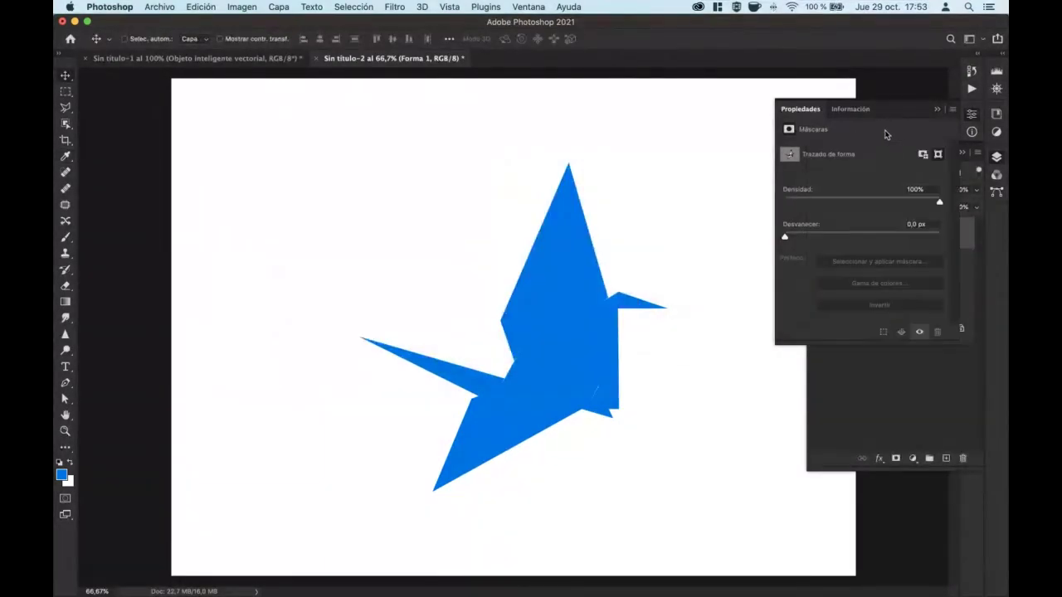
click(924, 156)
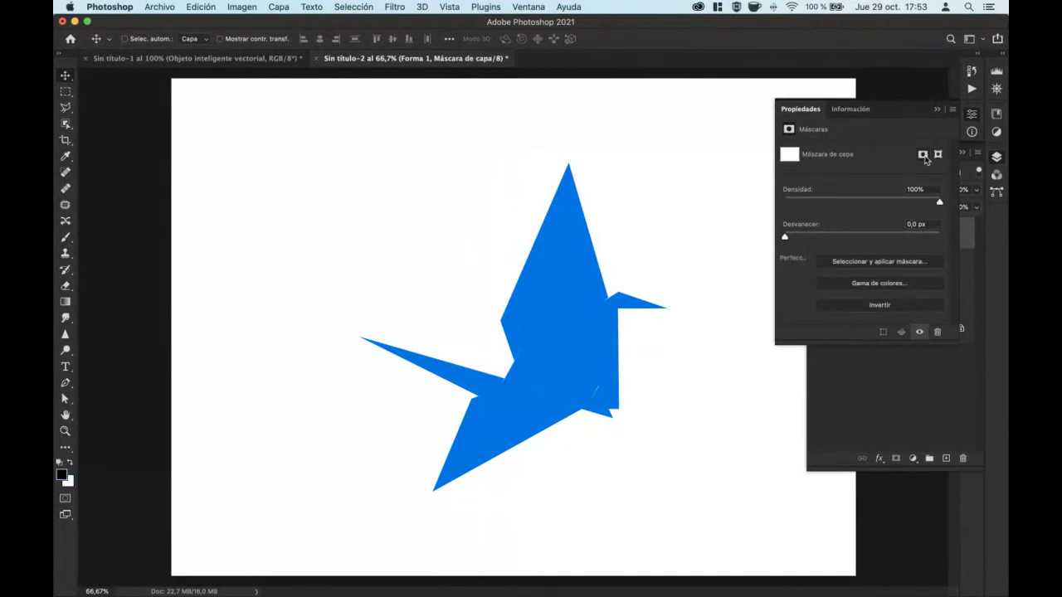
click(845, 403)
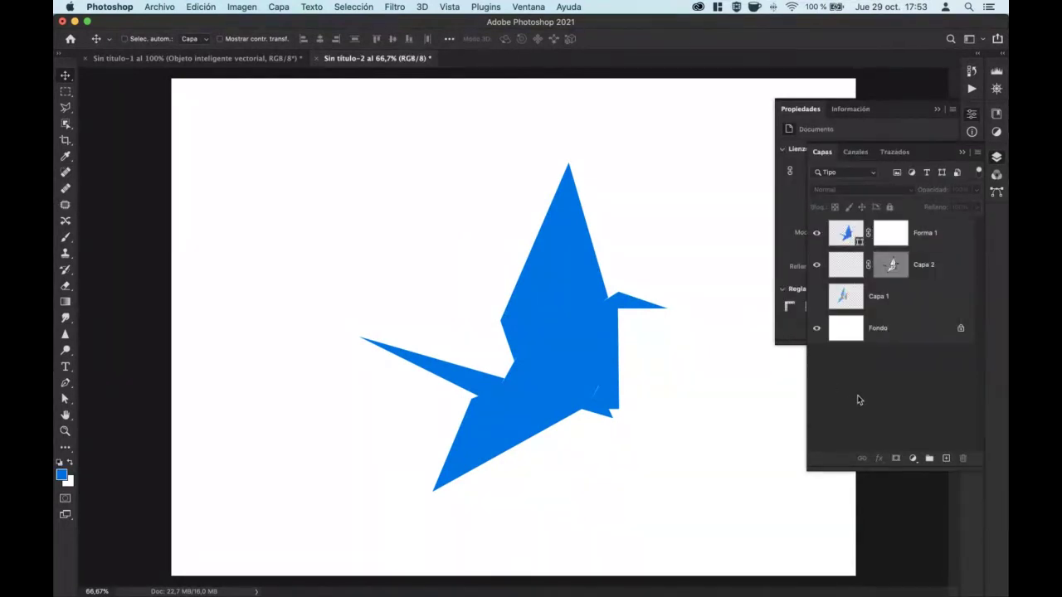
- Close Sin título-2 and Sin título-1 without saving
click(316, 59)
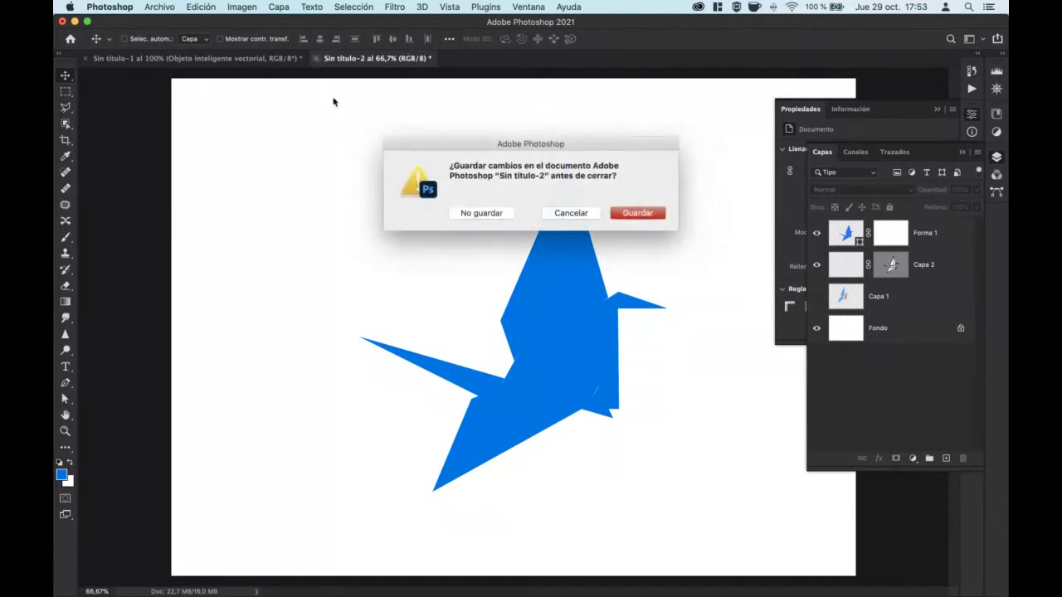
click(483, 214)
click(86, 58)
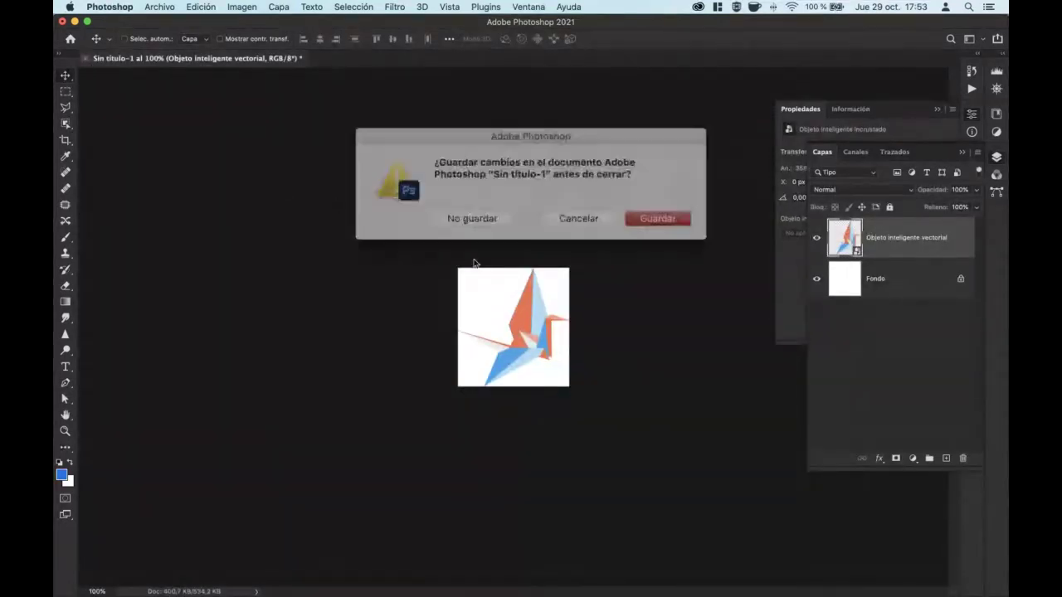
click(478, 217)
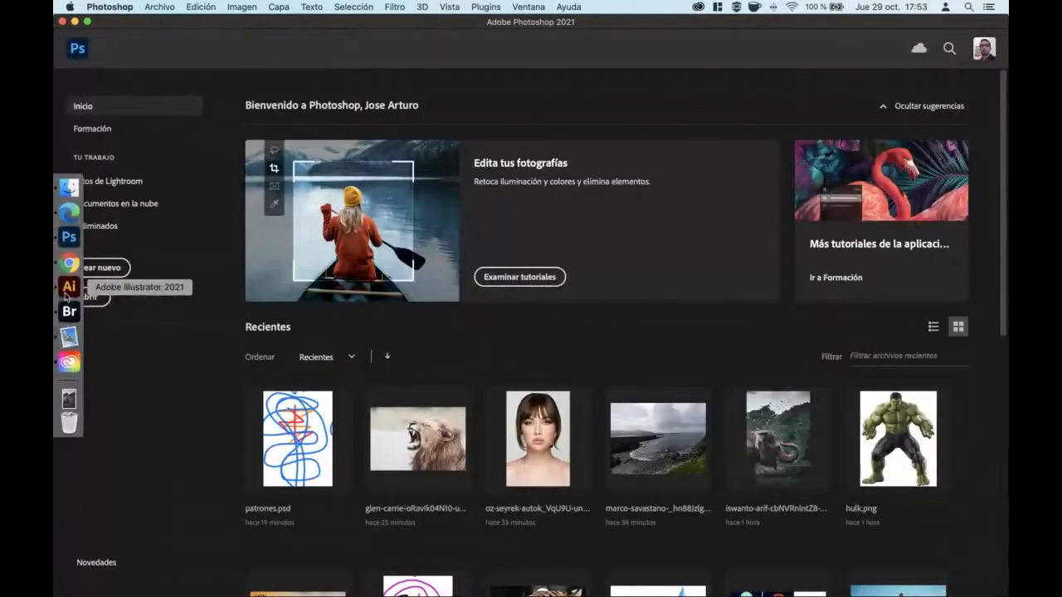
- In Illustrator, clear the floating panels, select the crane group and open the Layers panel
click(66, 292)
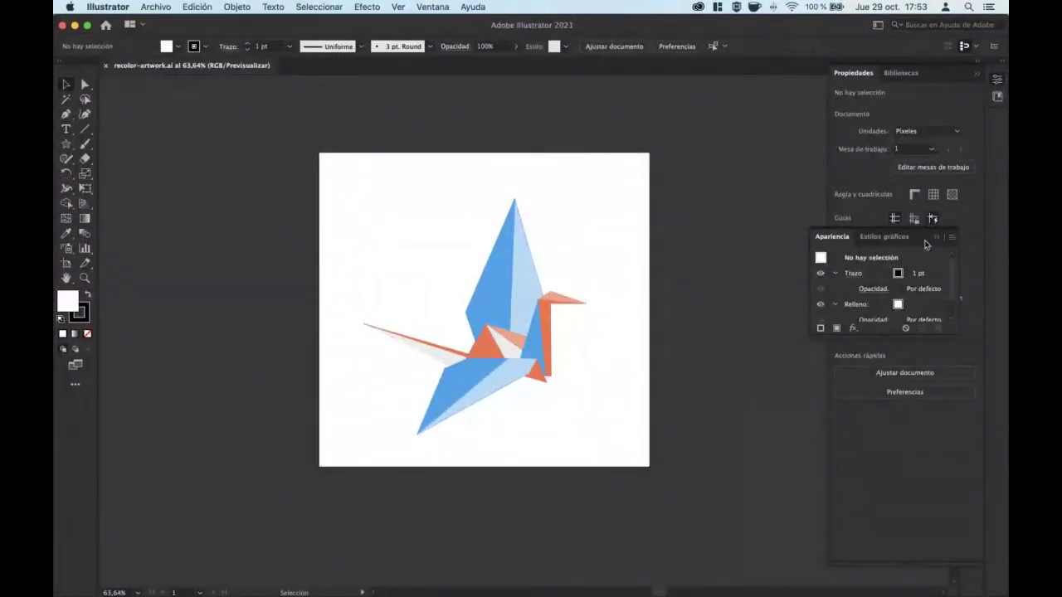
click(942, 238)
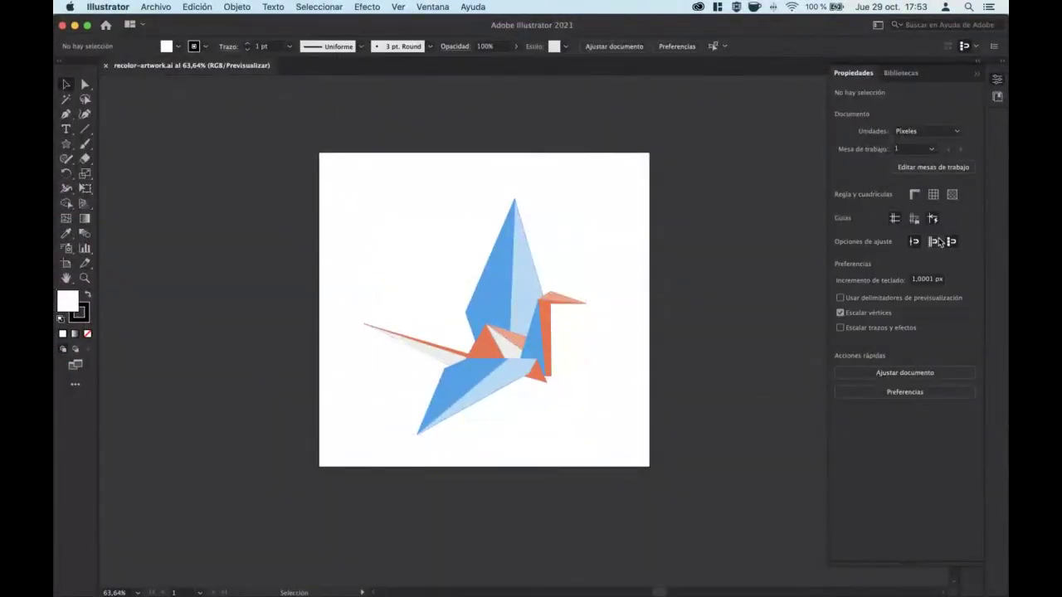
click(976, 77)
click(545, 343)
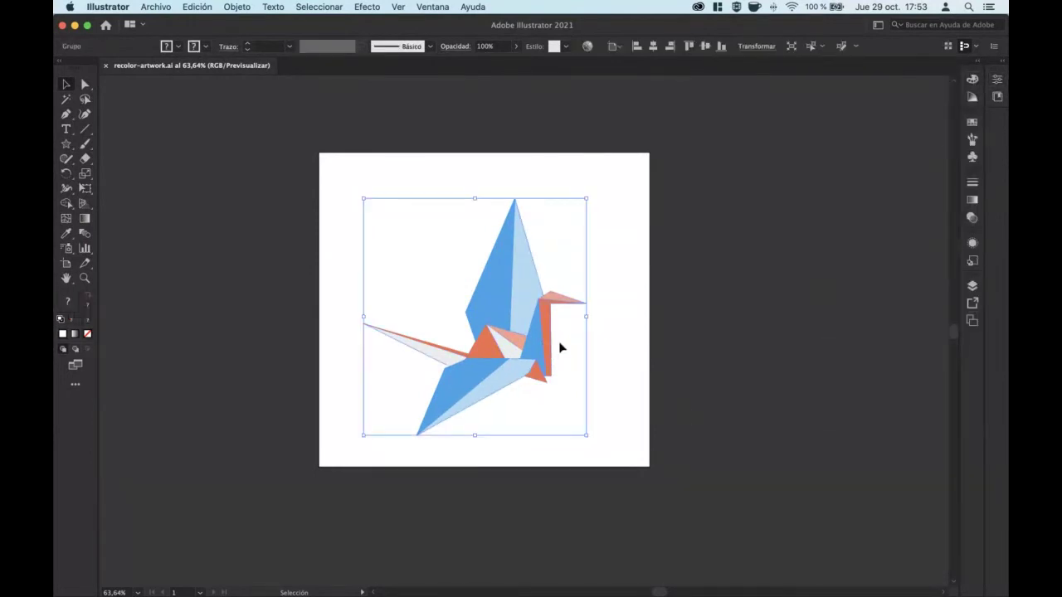
click(972, 285)
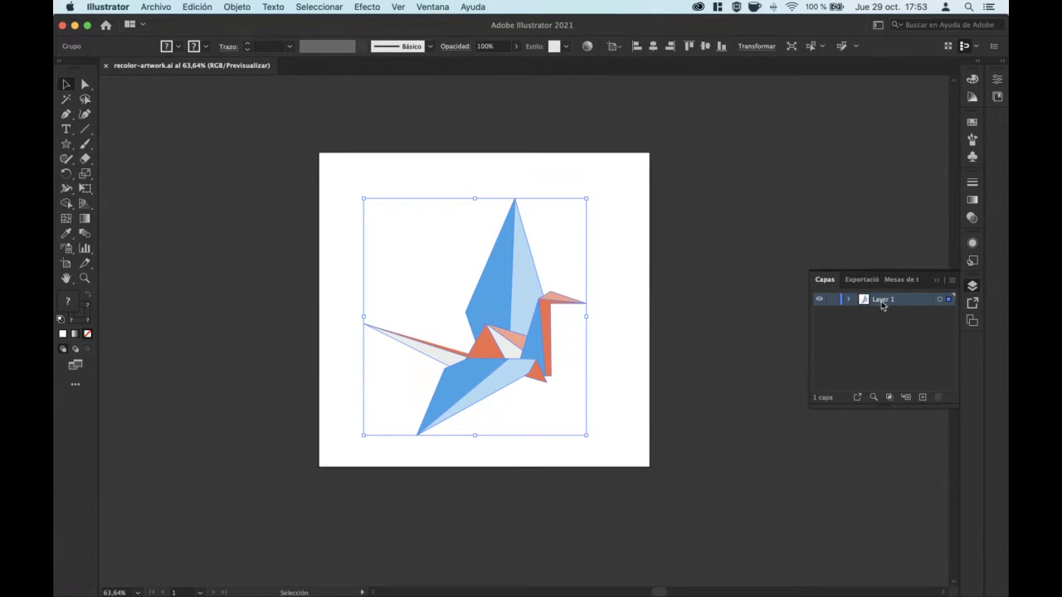
- Expand the crane group in Layer 1, toggle its paths' visibility, then deselect and return to Photoshop
click(850, 301)
click(850, 300)
click(850, 301)
click(866, 313)
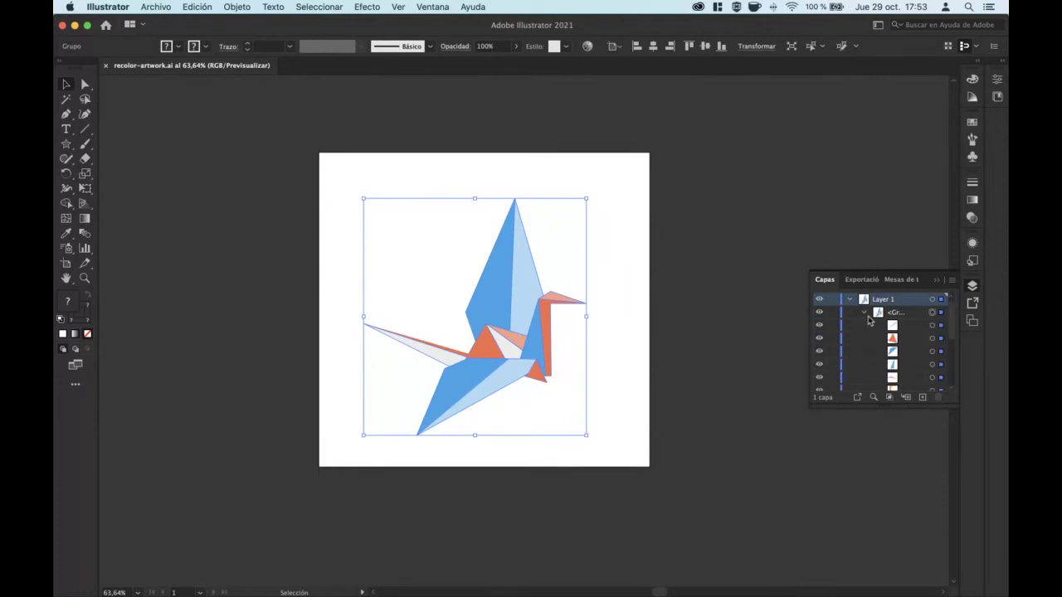
click(819, 338)
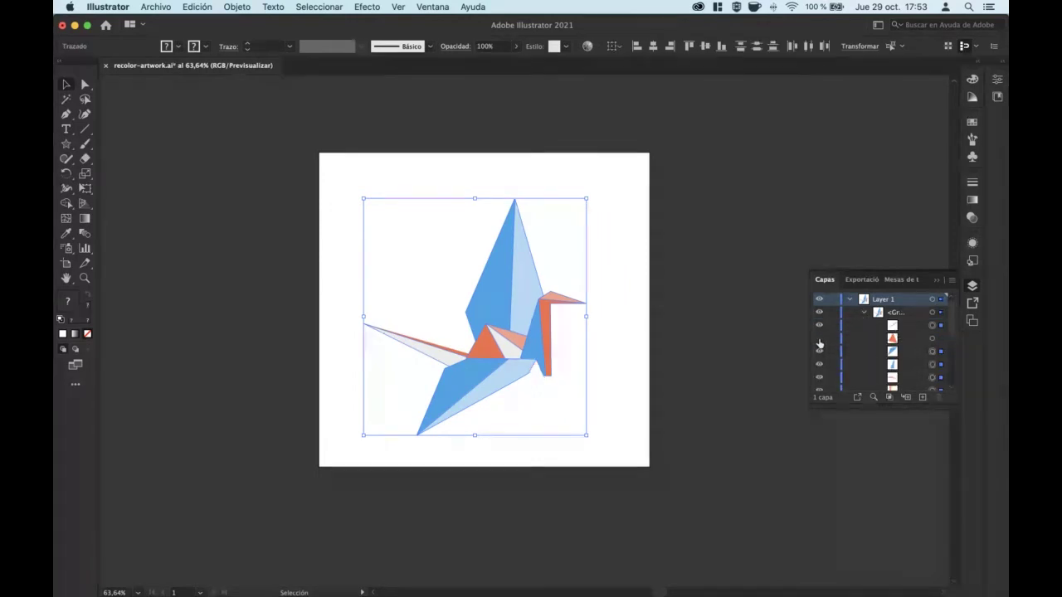
click(820, 325)
drag(818, 349, 820, 325)
click(850, 300)
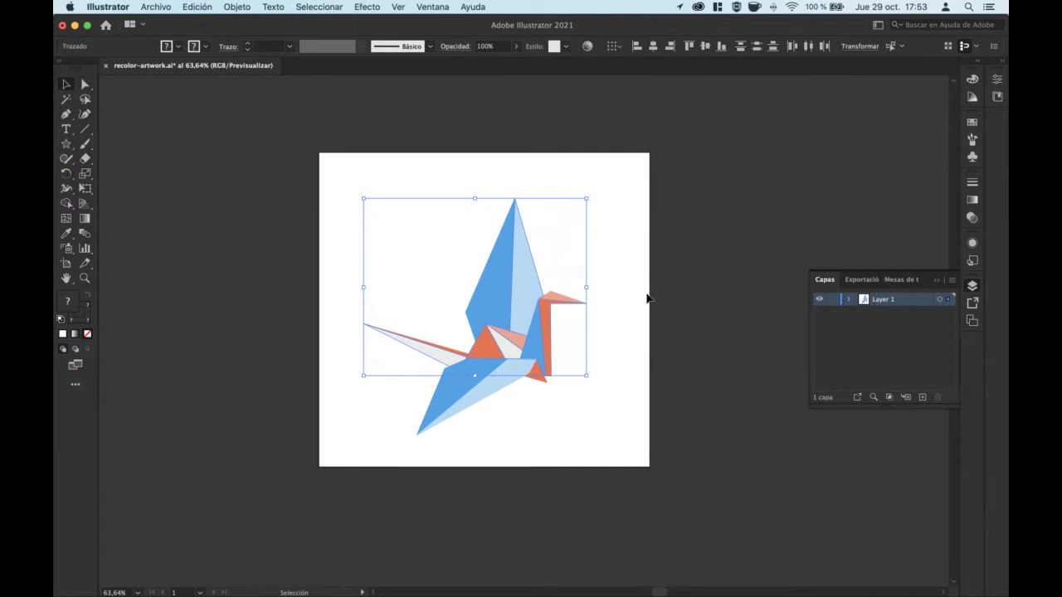
click(635, 387)
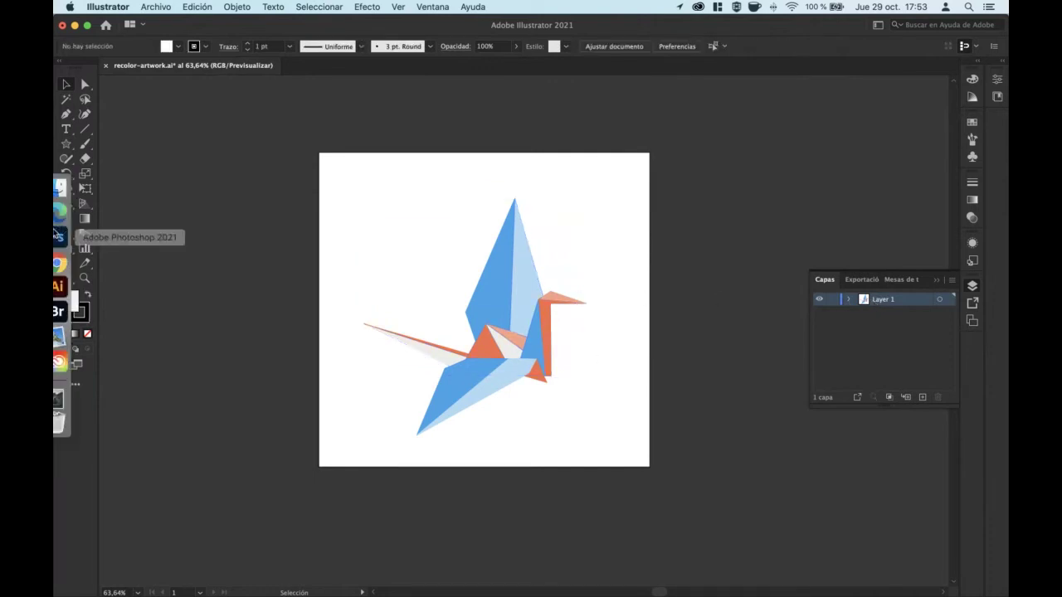
click(63, 242)
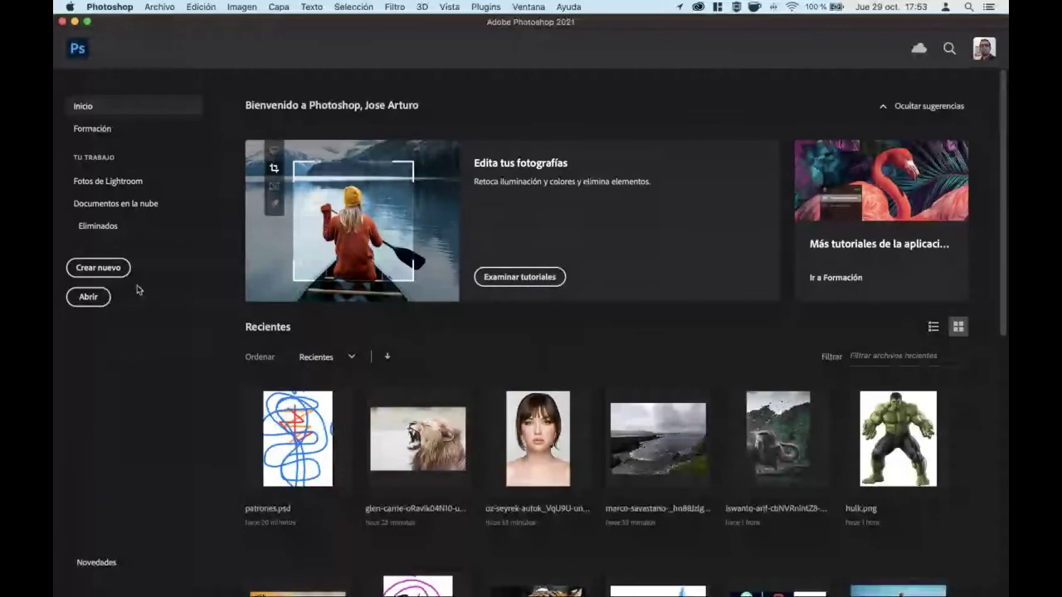
- Create a new landscape Carta document at 300 ppi from the Nuevo Documento dialog
click(158, 7)
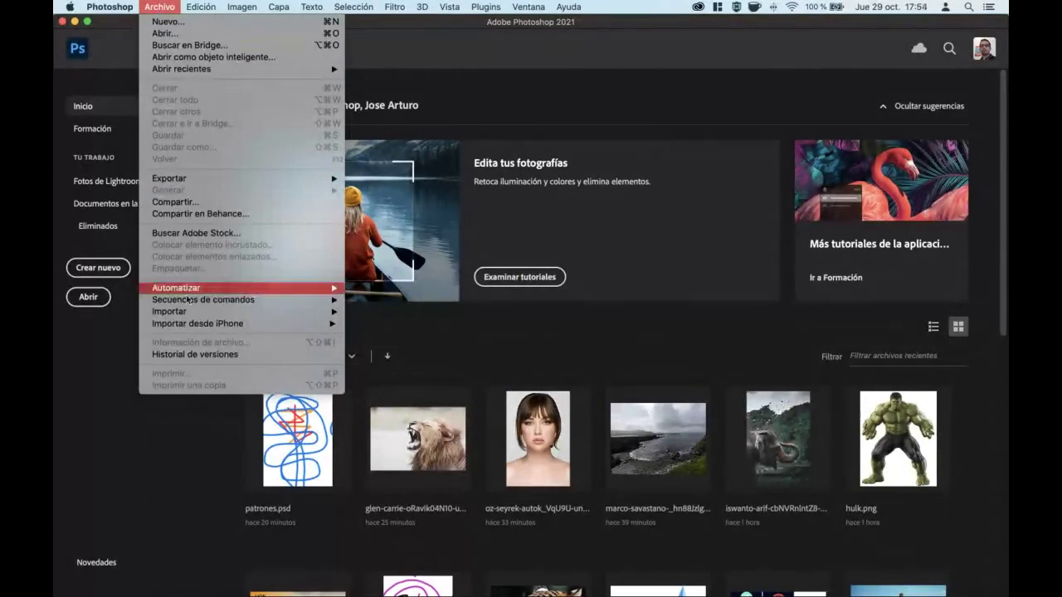
mouse_move(204, 316)
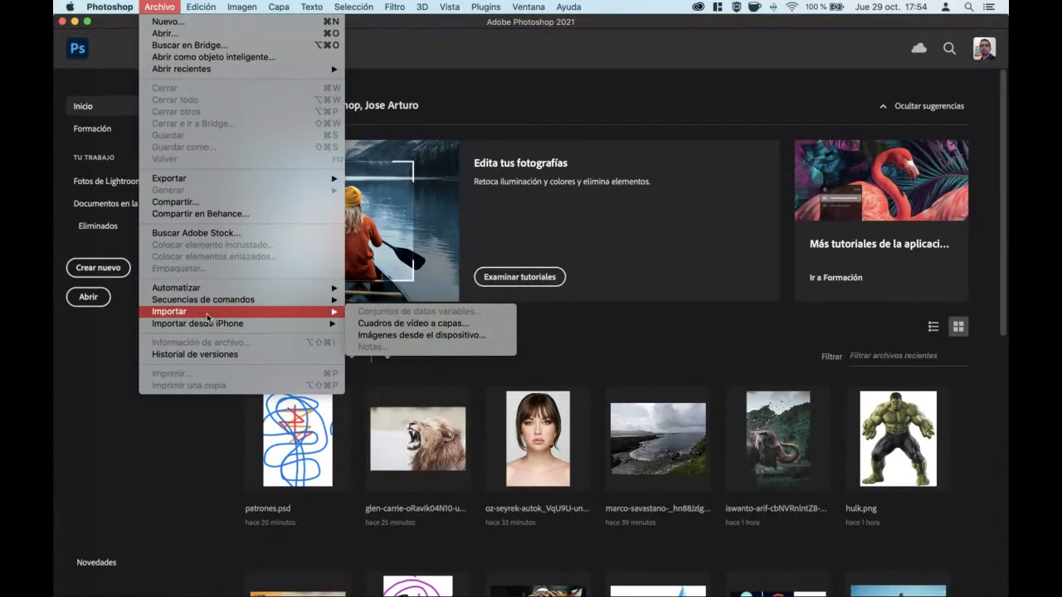
click(547, 260)
click(98, 268)
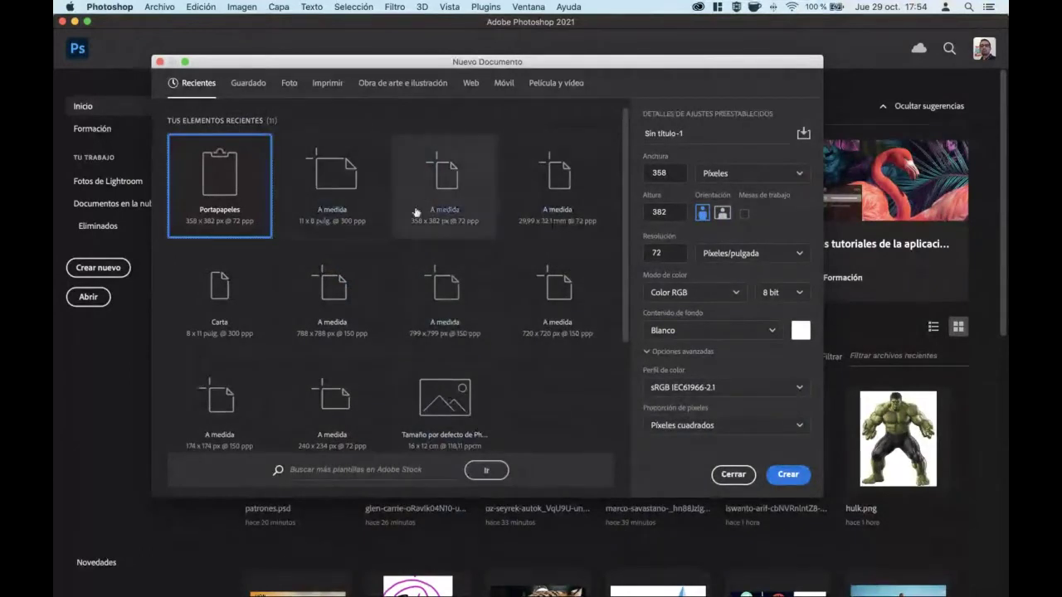
click(229, 322)
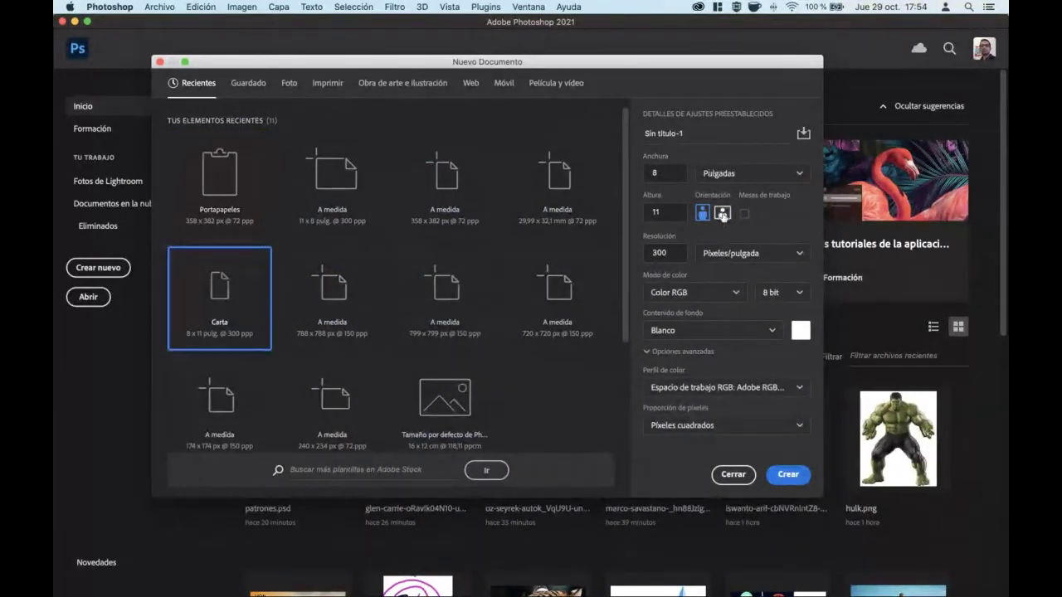
click(768, 477)
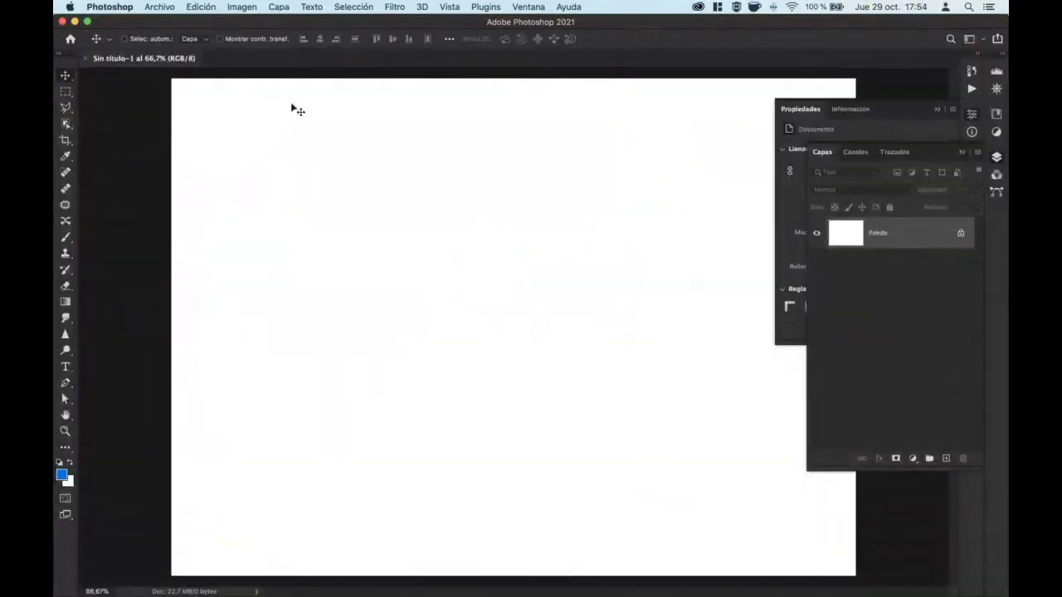
- Choose Colocar elemento incrustado and pick recolor-artwork.ai in AI -PSD > recolor-artwork
click(164, 8)
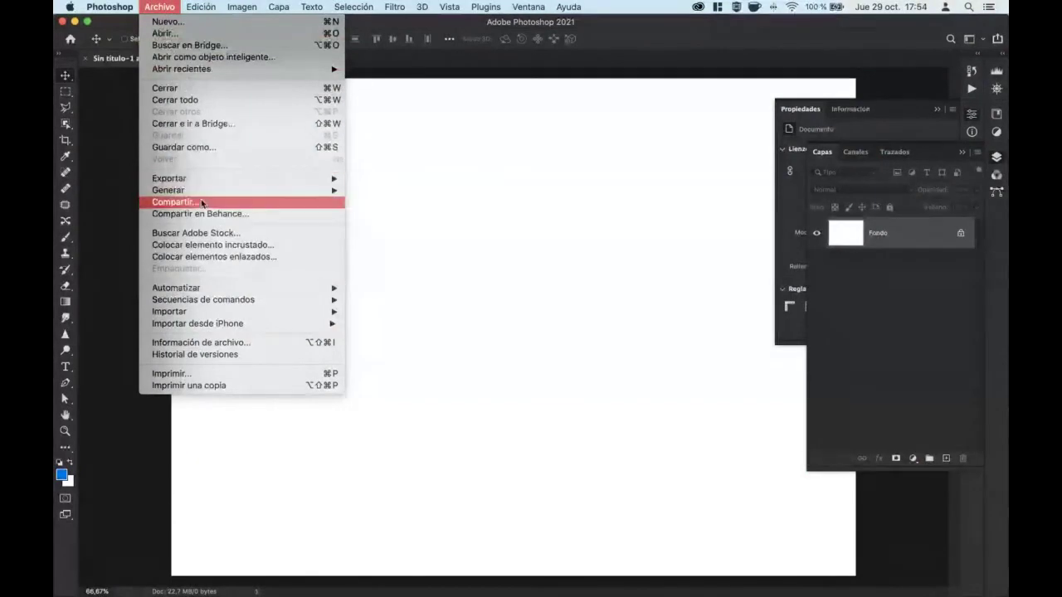
mouse_move(242, 317)
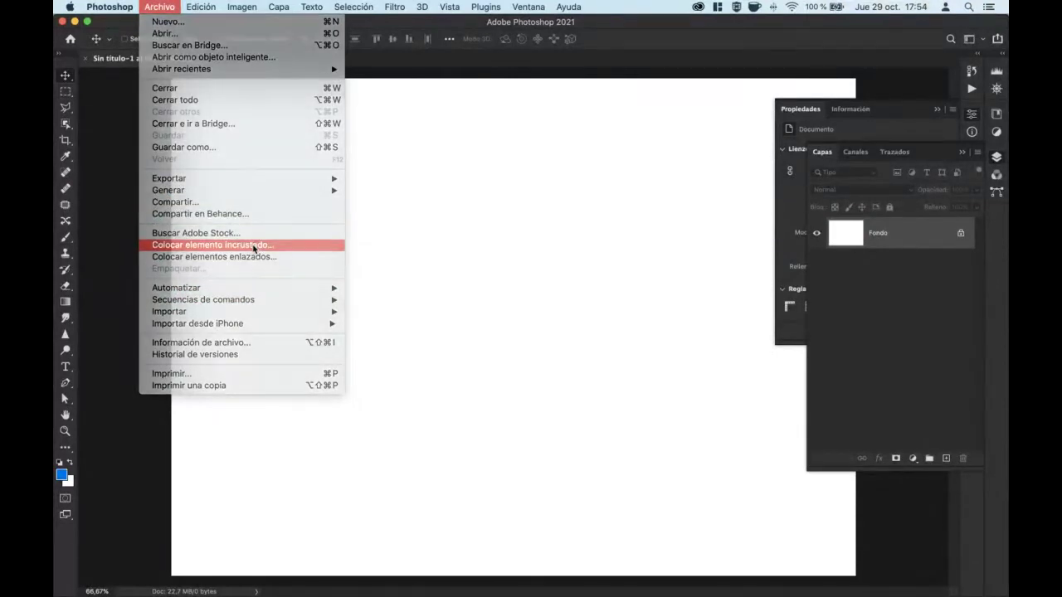
click(254, 246)
double_click(428, 139)
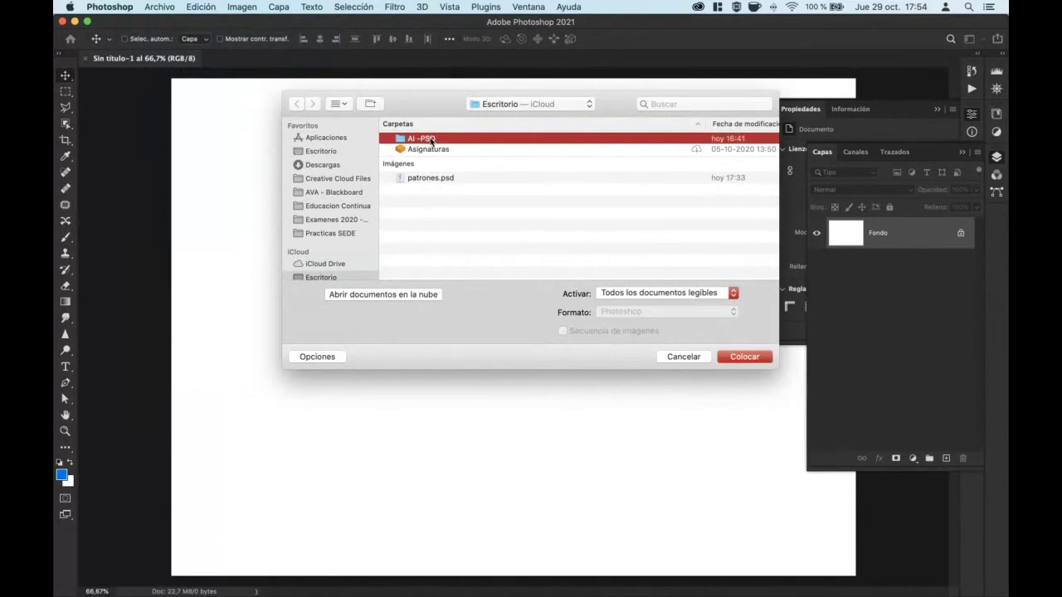
double_click(451, 141)
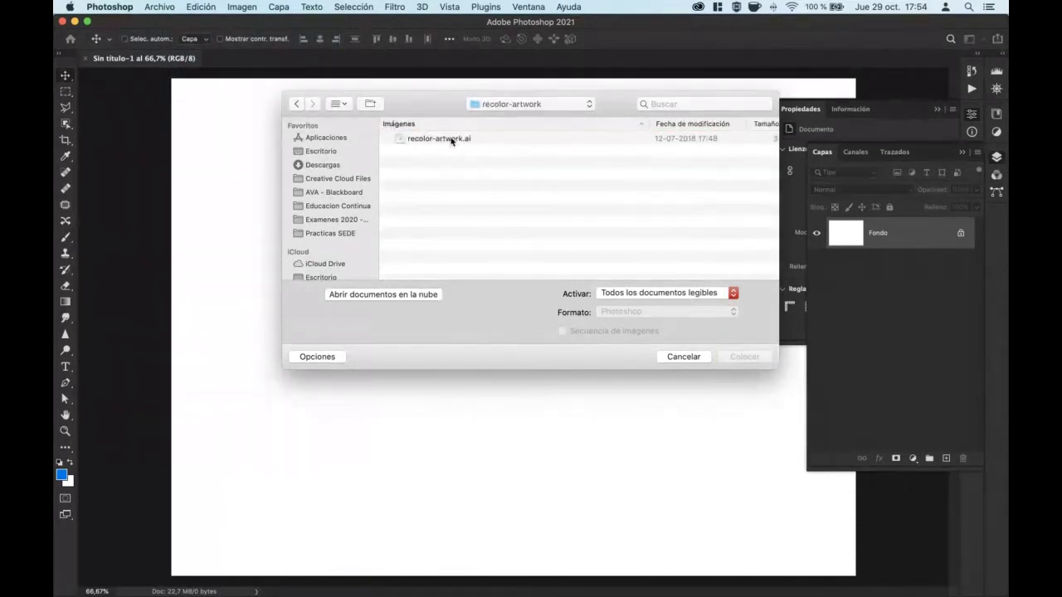
click(446, 141)
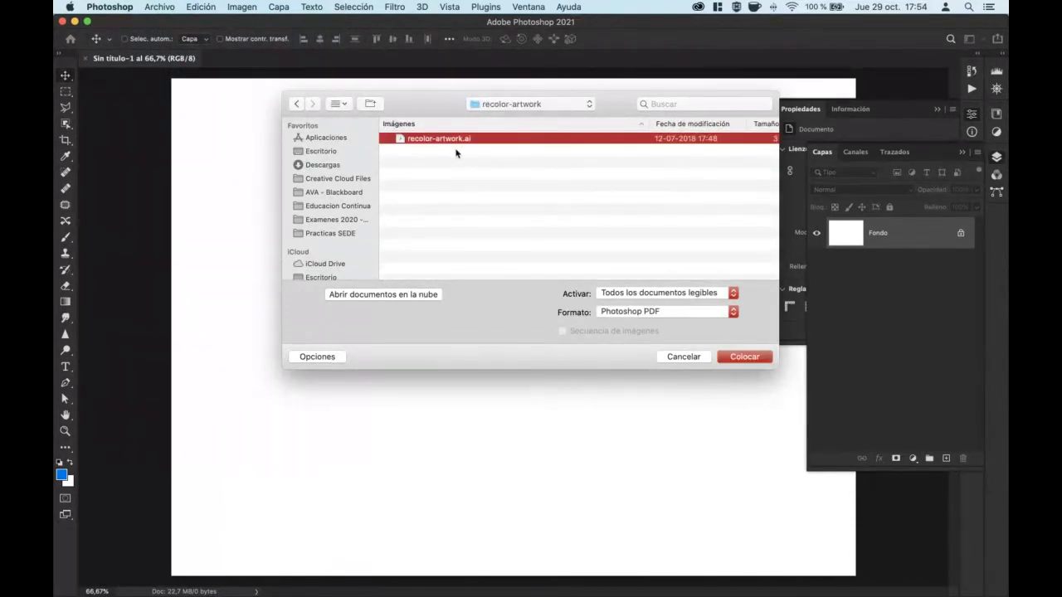
- Place it as Photoshop PDF cropped to the bounding box and commit the transform
click(682, 316)
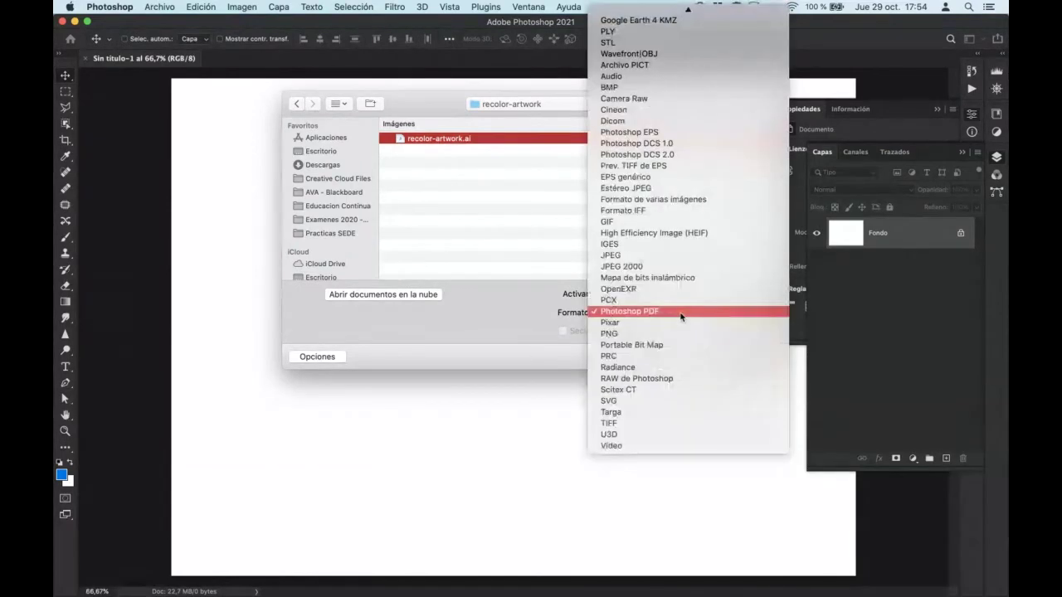
click(502, 323)
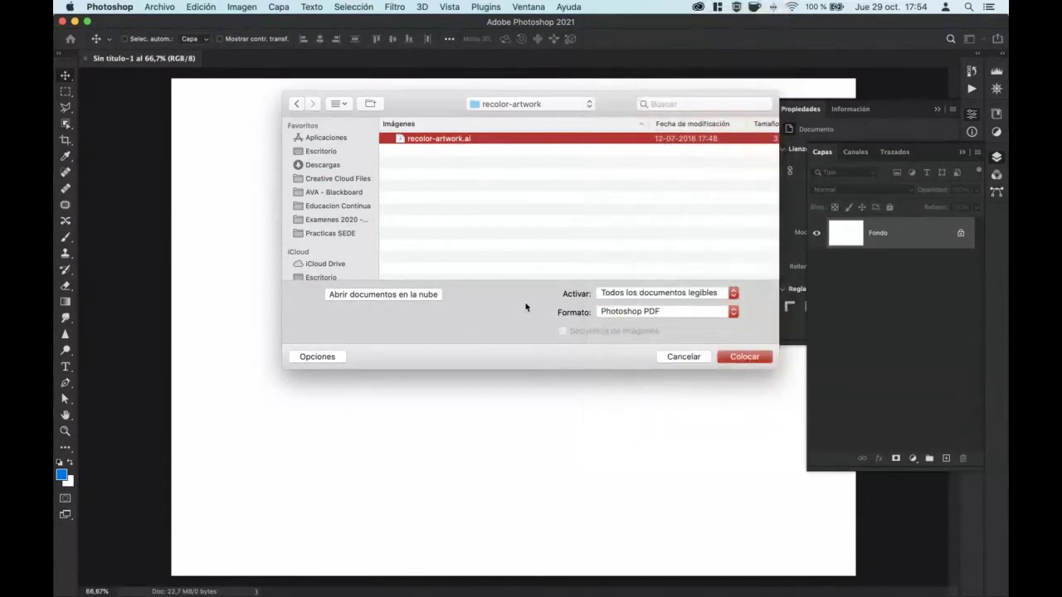
click(745, 357)
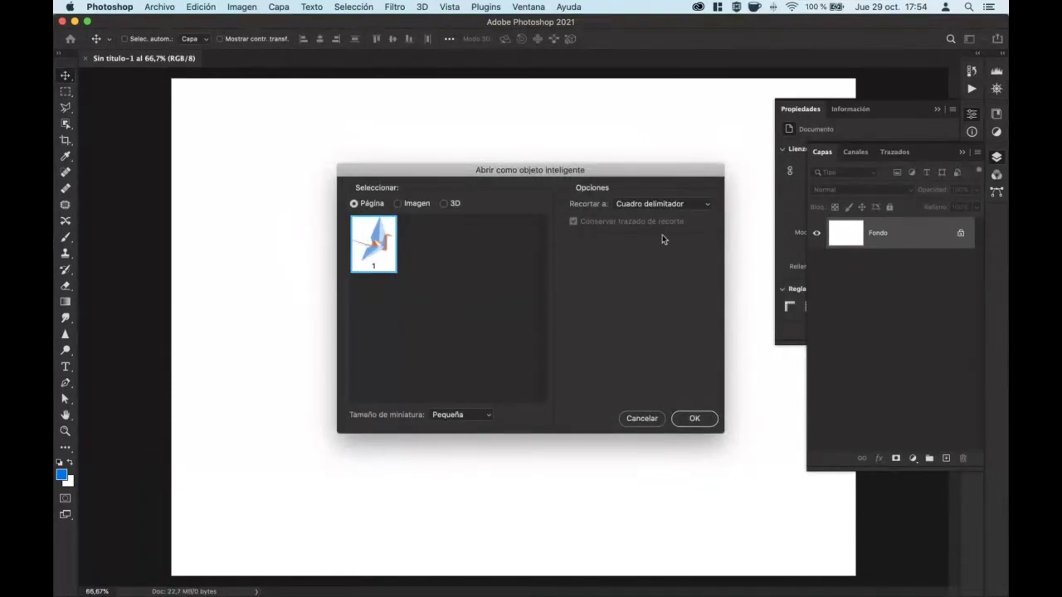
click(691, 207)
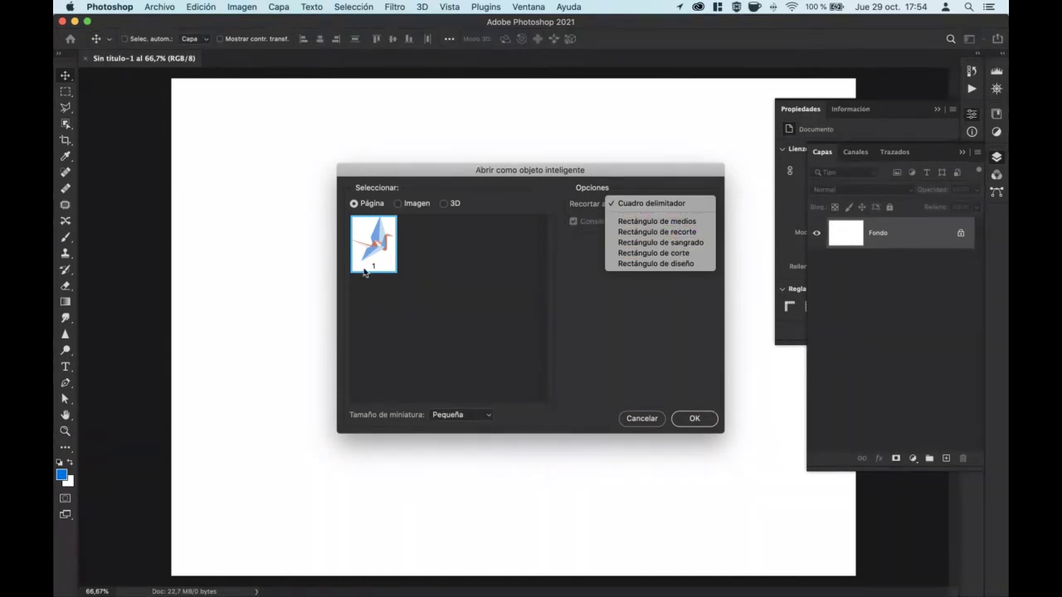
click(574, 324)
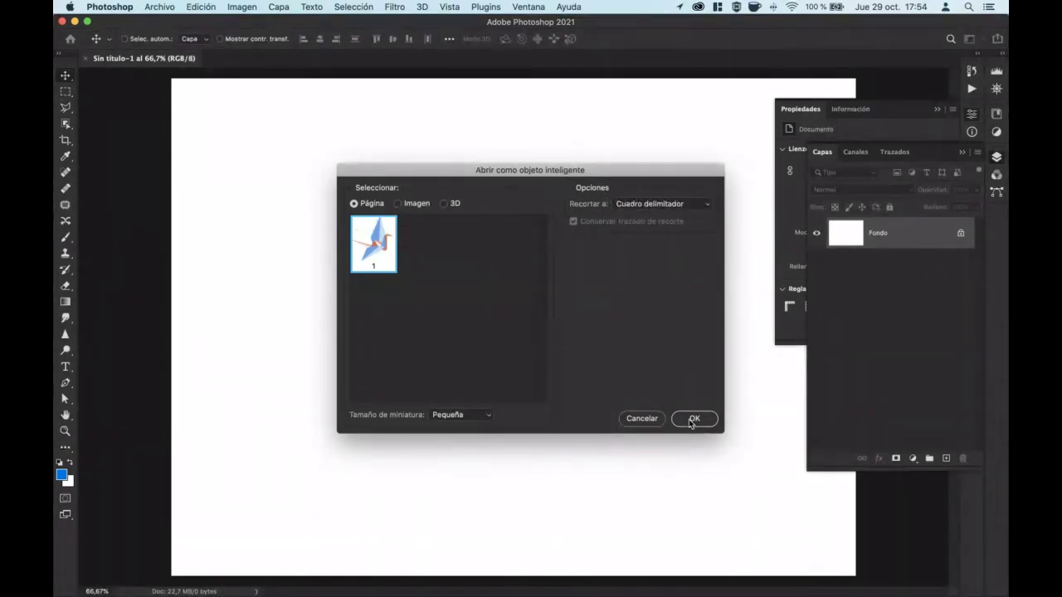
click(693, 419)
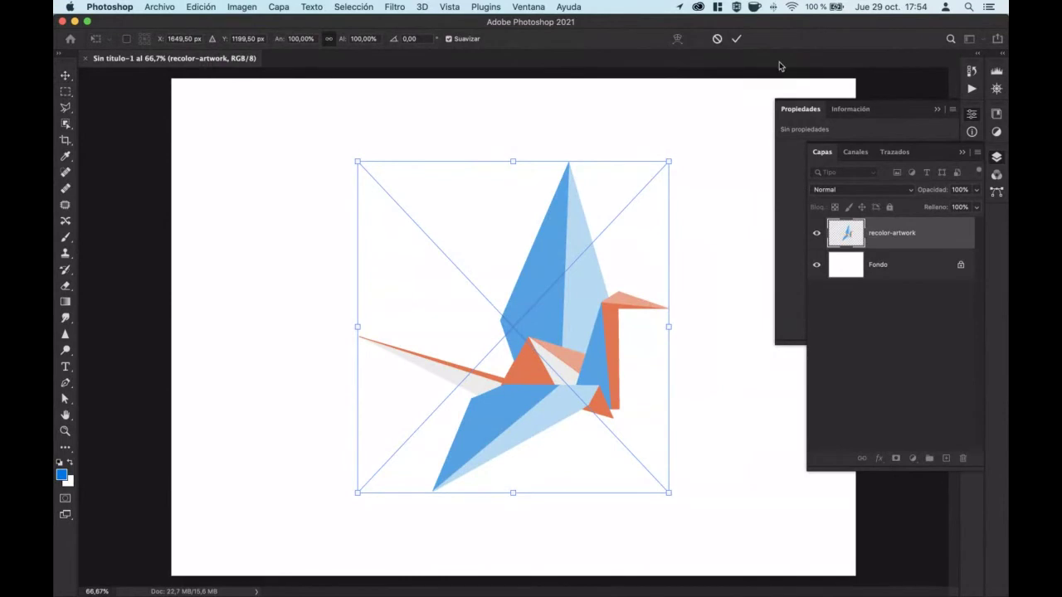
click(736, 39)
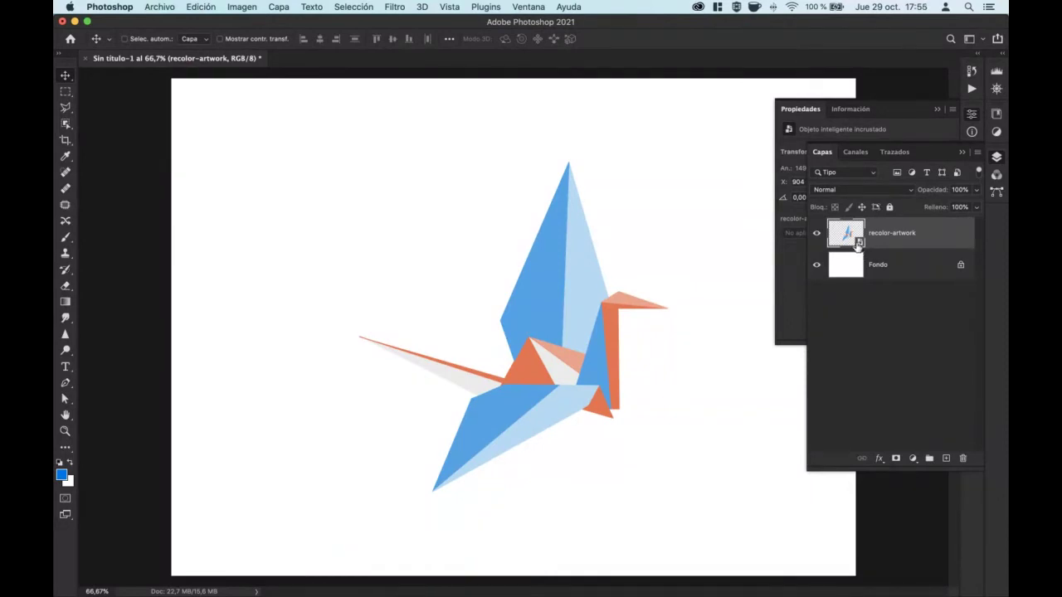
- Edit the crane smart object in Illustrator, dismiss the PDF warning, then return to Photoshop
double_click(856, 241)
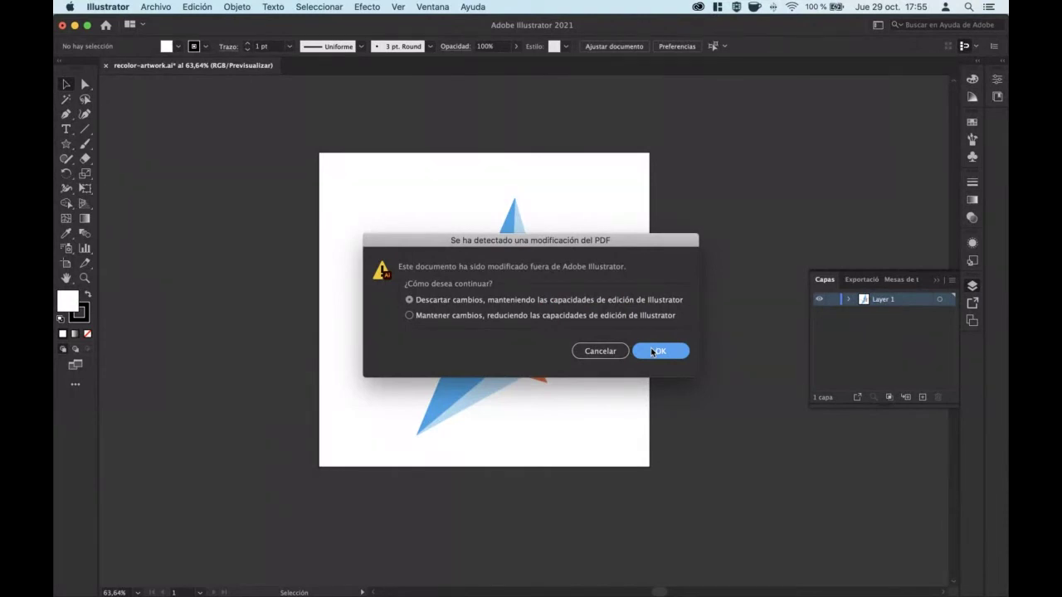
click(590, 352)
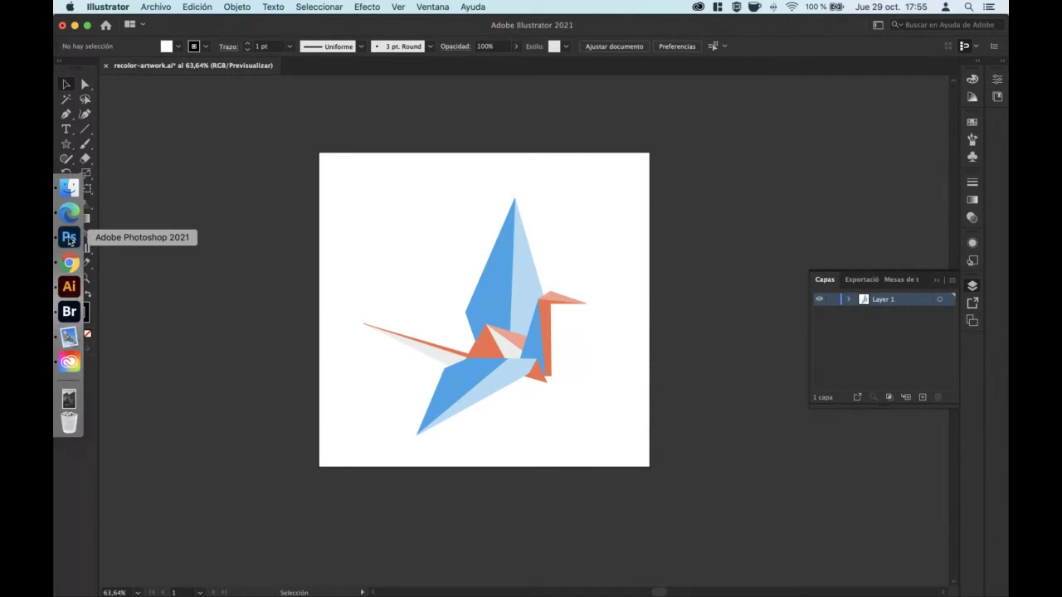
click(65, 237)
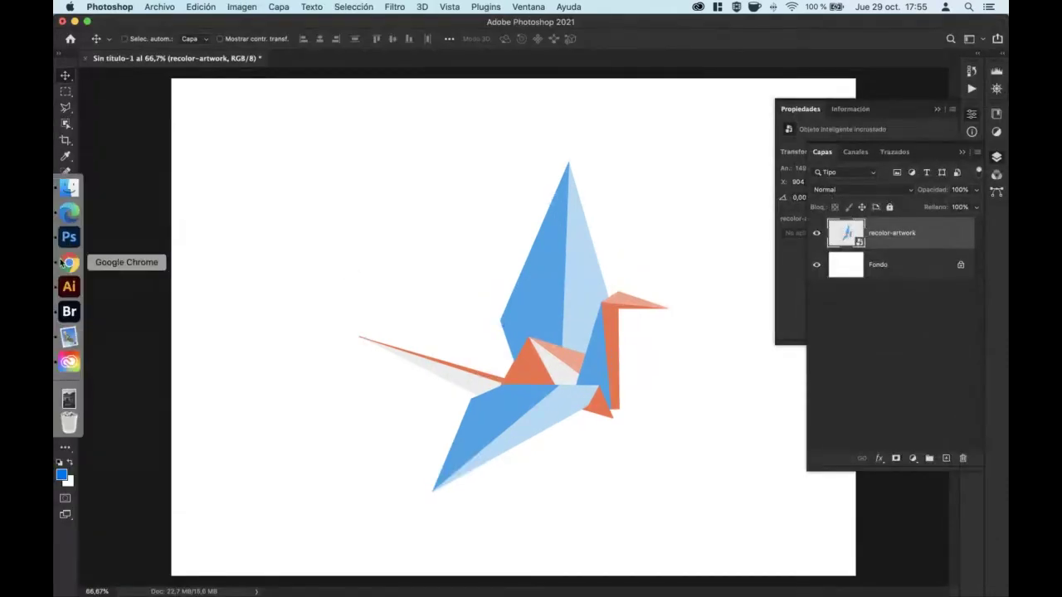
- Open the black sneaker JPG from the AI -PSD folder after previewing it
click(159, 6)
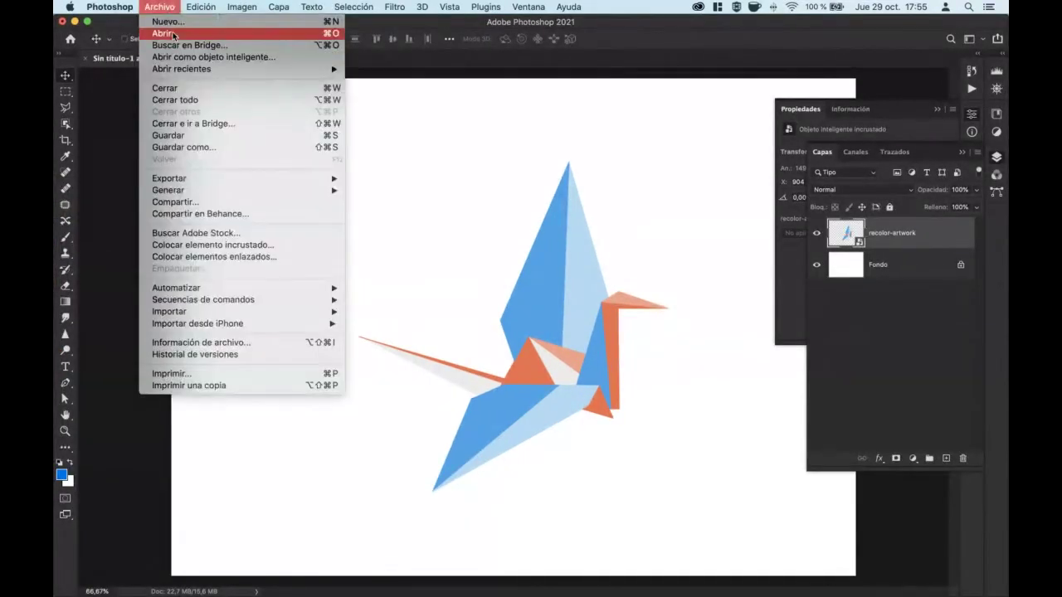
click(166, 18)
click(506, 104)
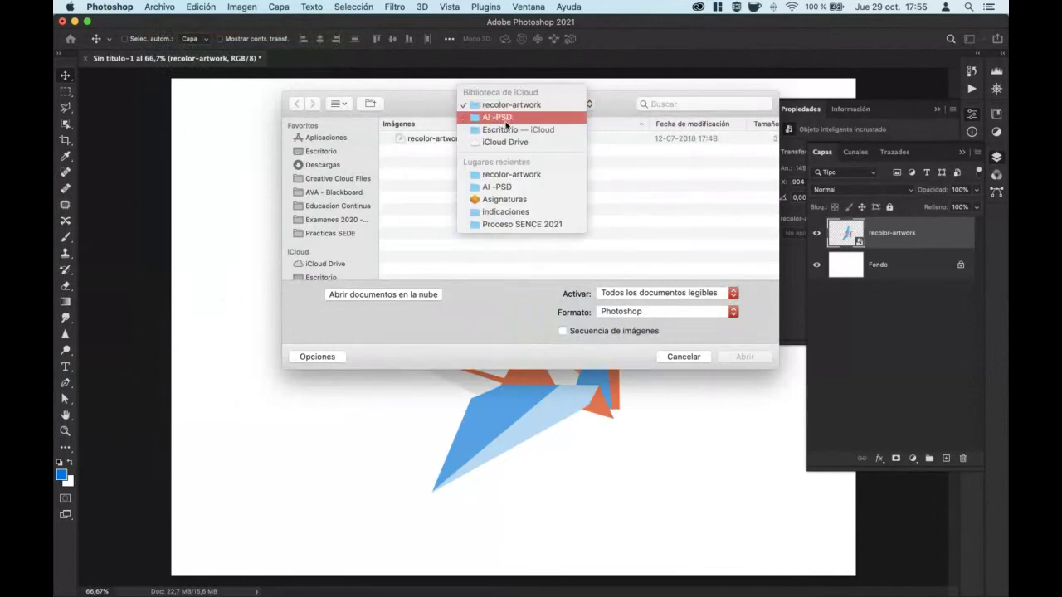
click(498, 117)
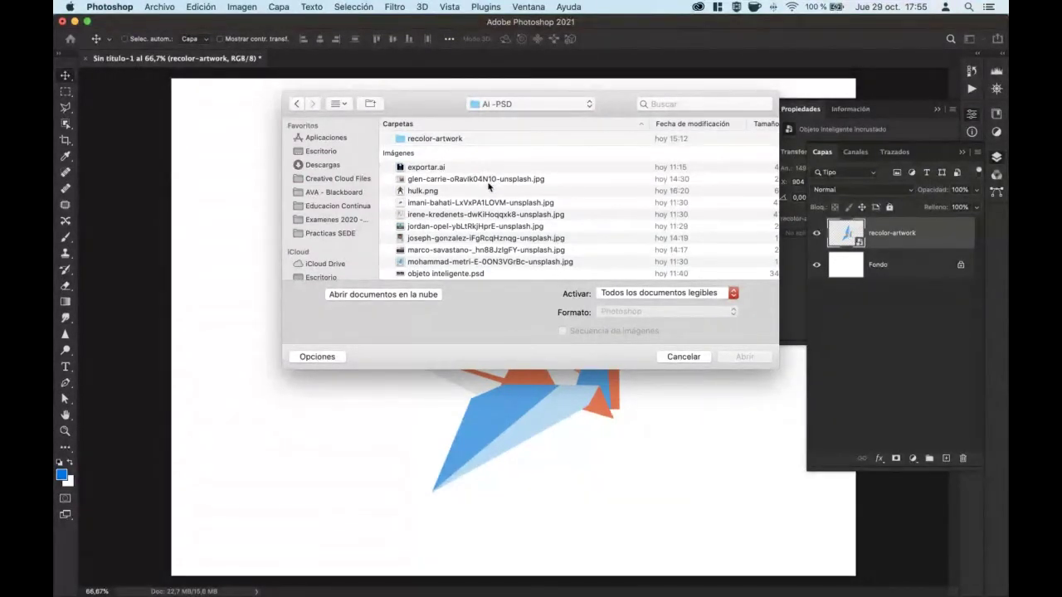
scroll(491, 253, down, 2)
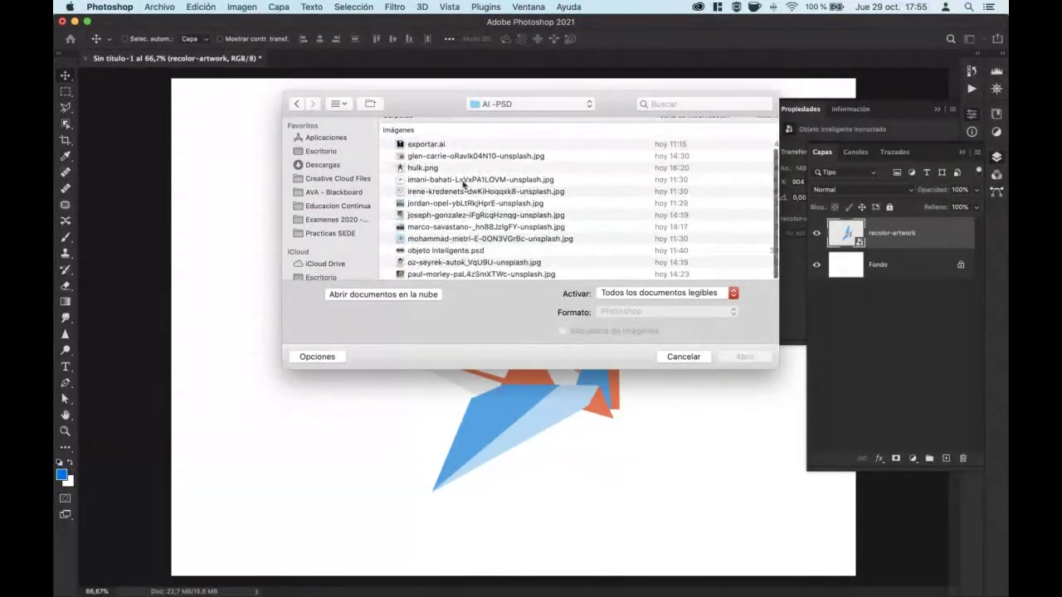
click(462, 180)
click(471, 192)
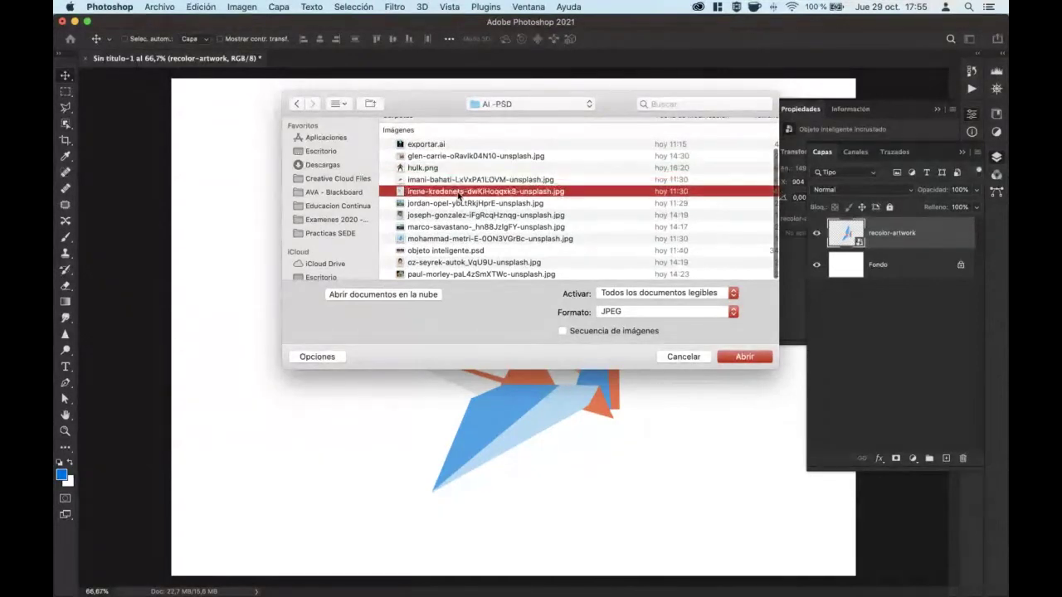
key(space)
key(Up)
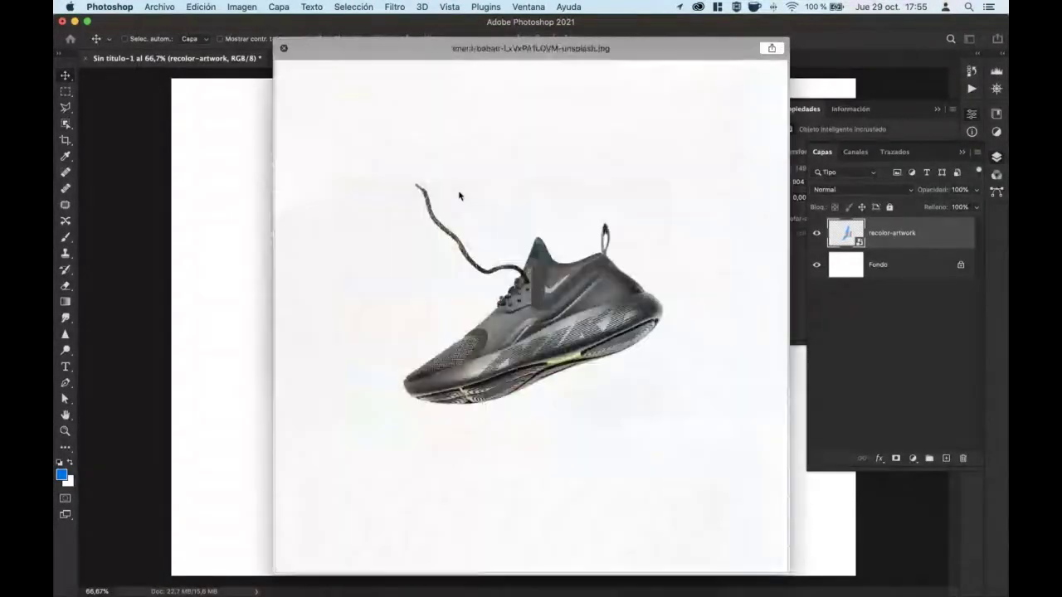
key(space)
click(745, 357)
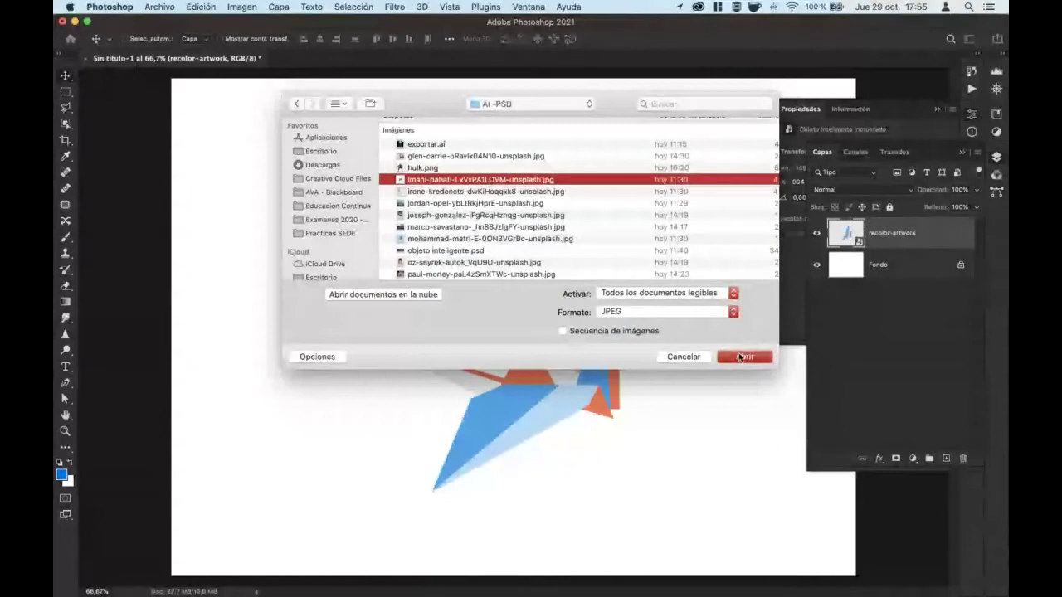
- Accept the profile mismatch, unlock Fondo into Capa 0 and move the layer left and down
click(506, 308)
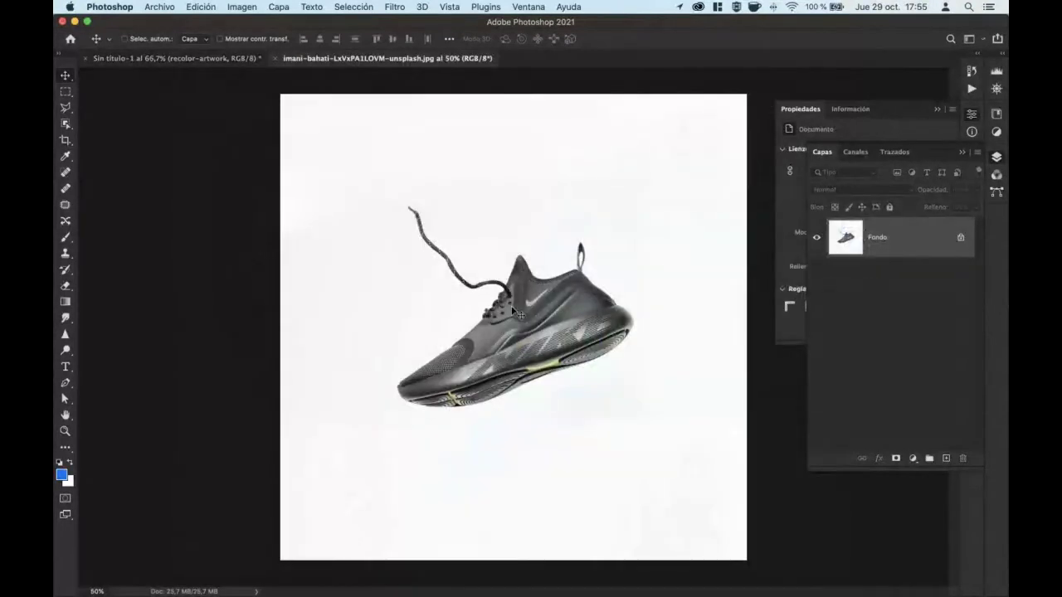
click(961, 240)
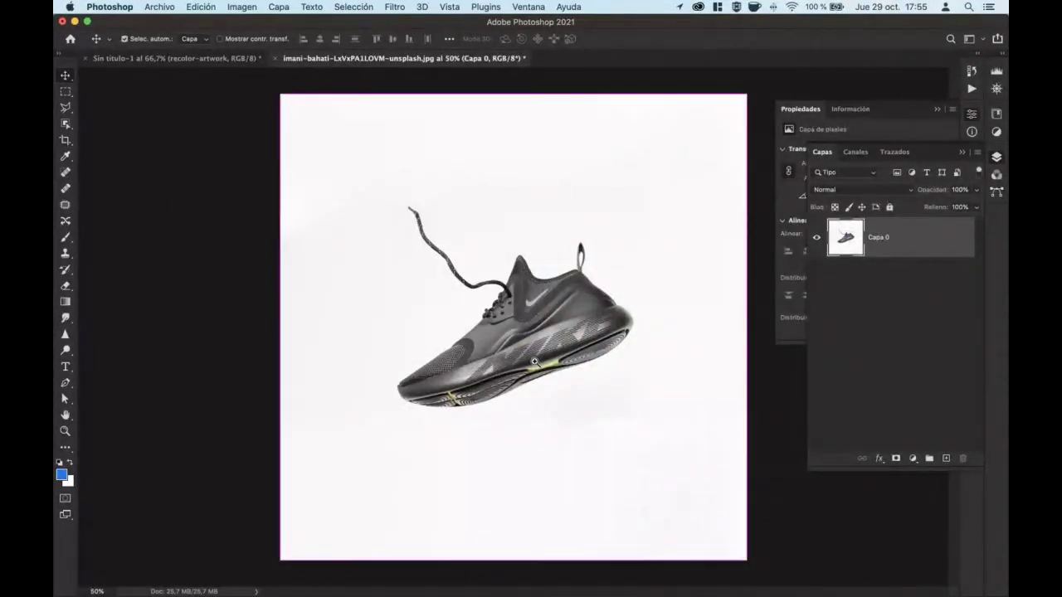
scroll(554, 358, up, 2)
drag(554, 359, 490, 384)
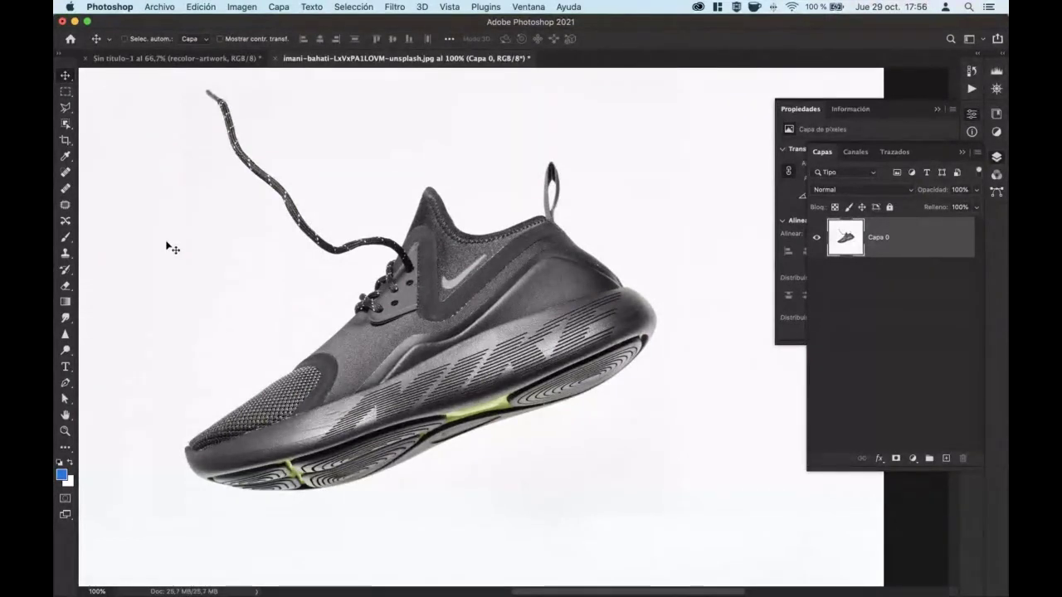
- Select the whole shoe by boxing around it with the Object Selection tool
click(67, 126)
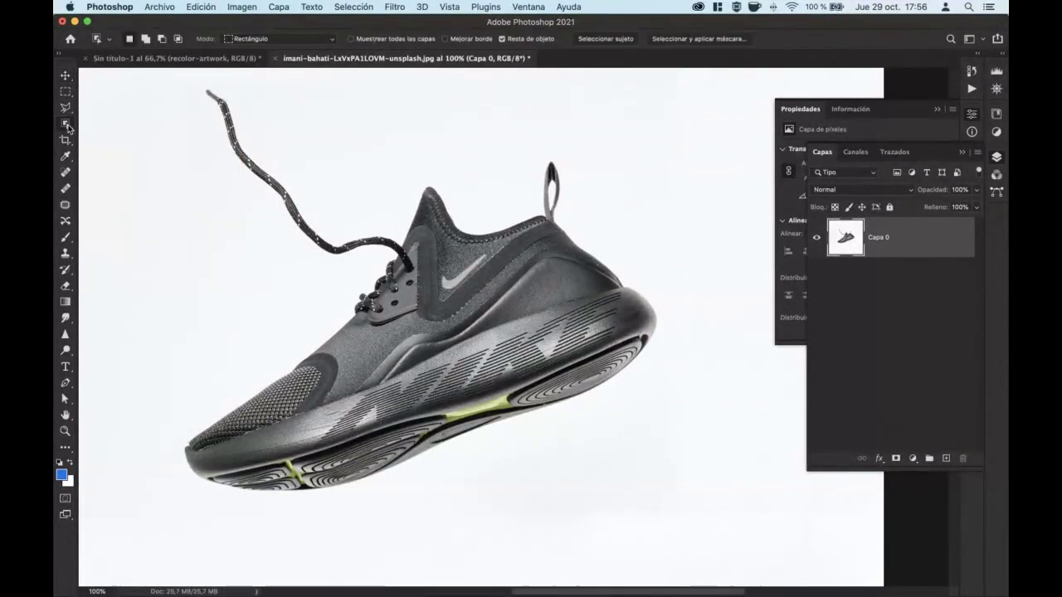
click(105, 122)
scroll(163, 176, up, 2)
scroll(164, 177, left, 1)
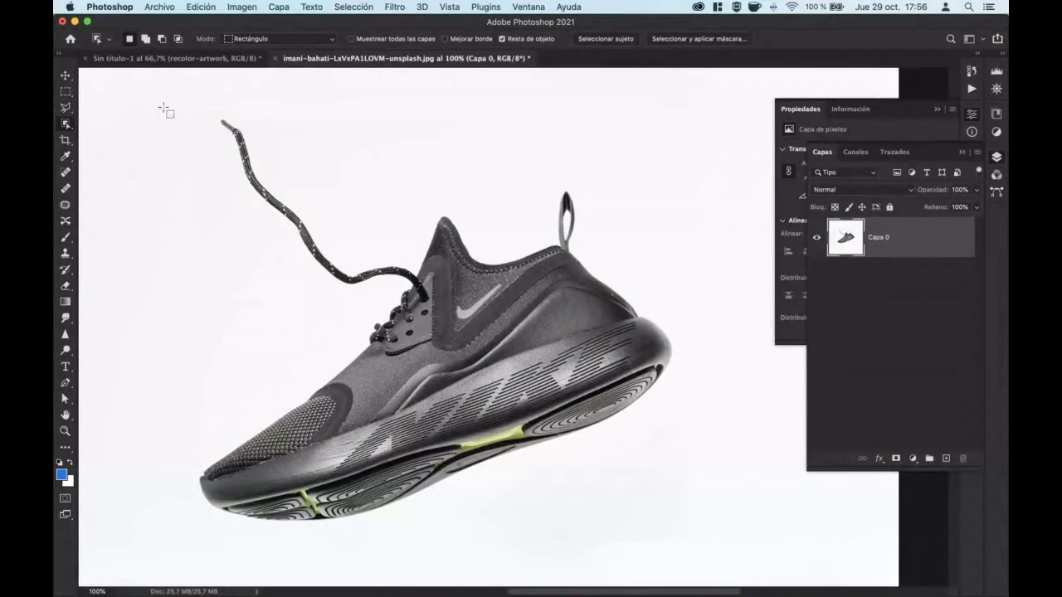
drag(163, 107, 686, 539)
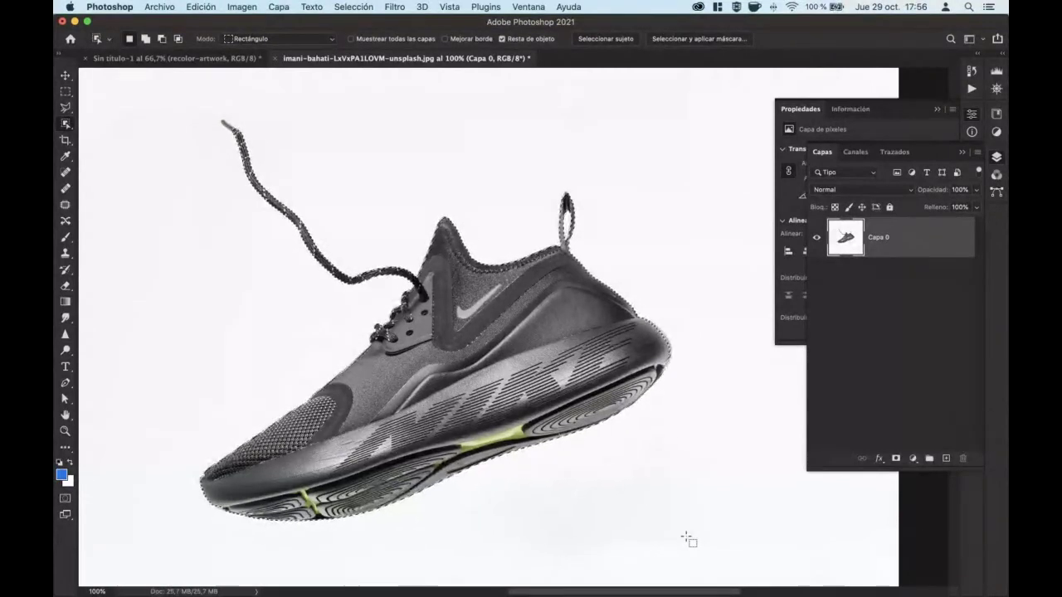
scroll(673, 356, up, 3)
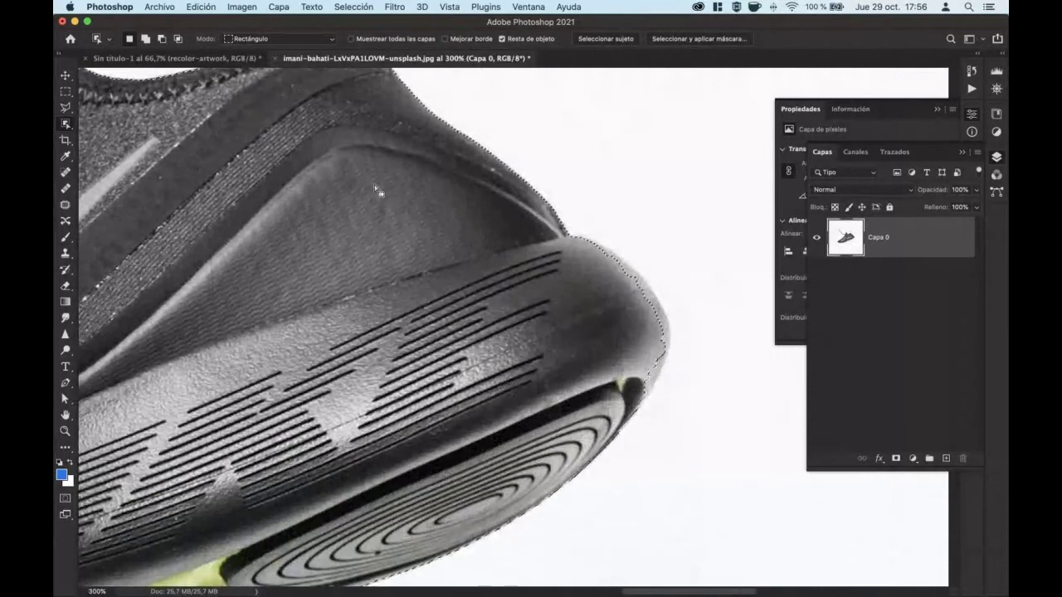
- Switch to the Quick Selection tool with a 22 px brush and fit the shoe in view
click(66, 124)
click(109, 137)
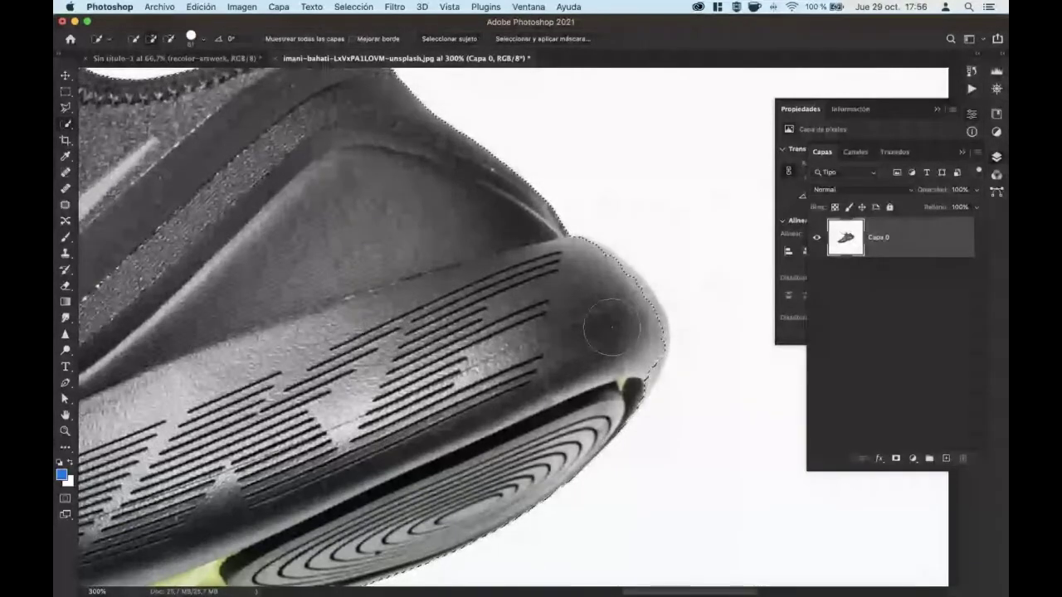
drag(612, 328, 574, 333)
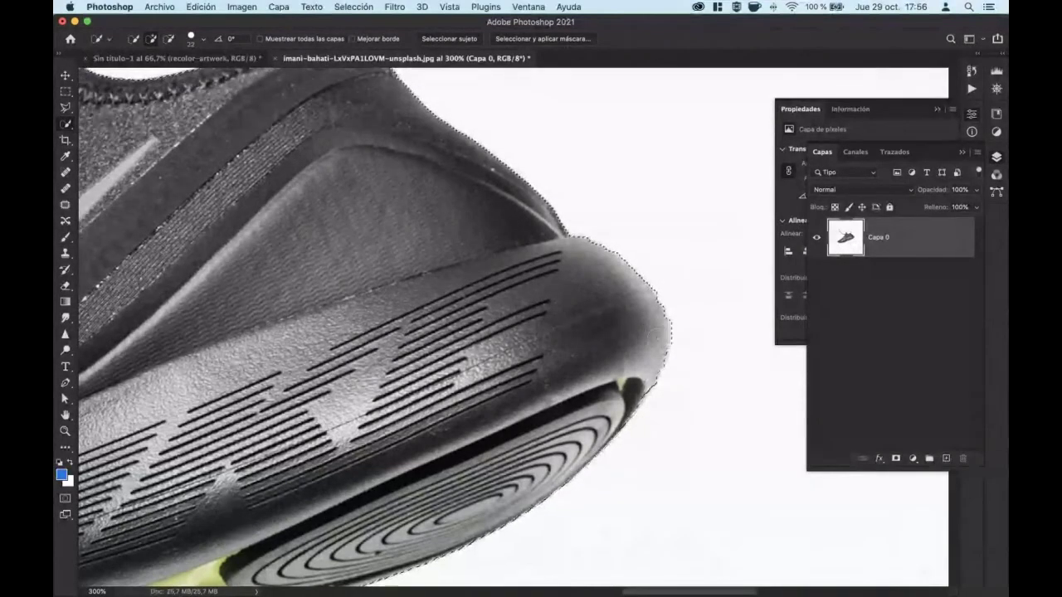
key(super+0)
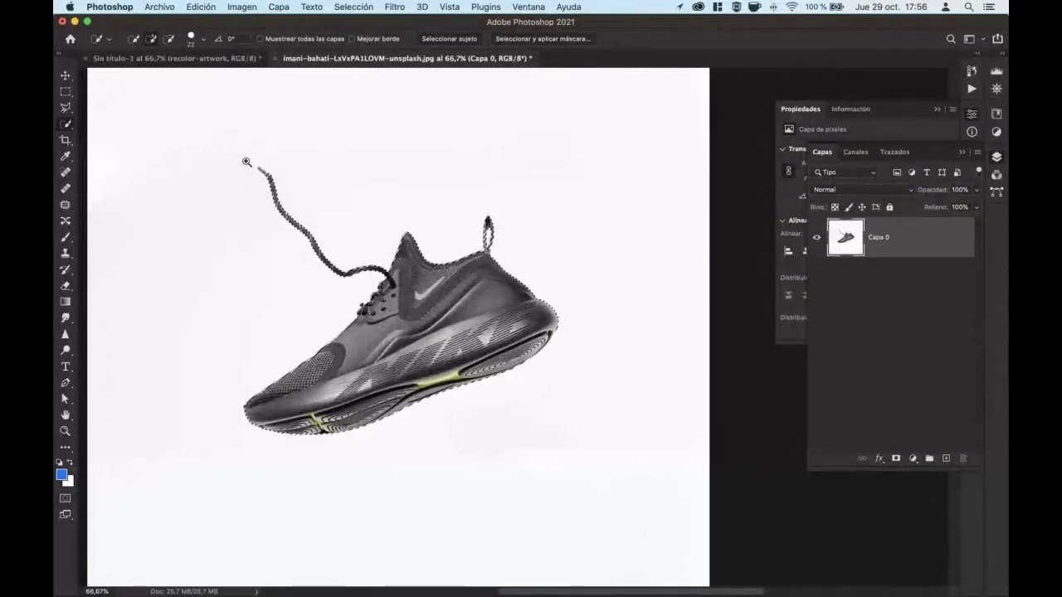
- Shrink the brush further and paint over the lace tip to add it to the selection
scroll(247, 163, up, 10)
mouse_move(585, 368)
mouse_down()
mouse_move(522, 371)
mouse_move(481, 312)
mouse_up()
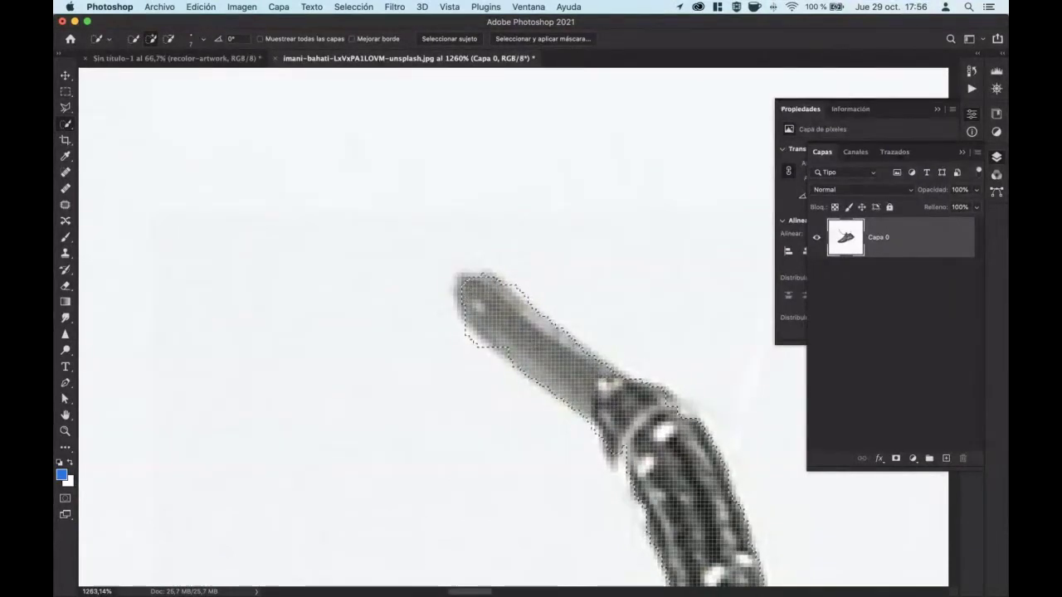
click(481, 324)
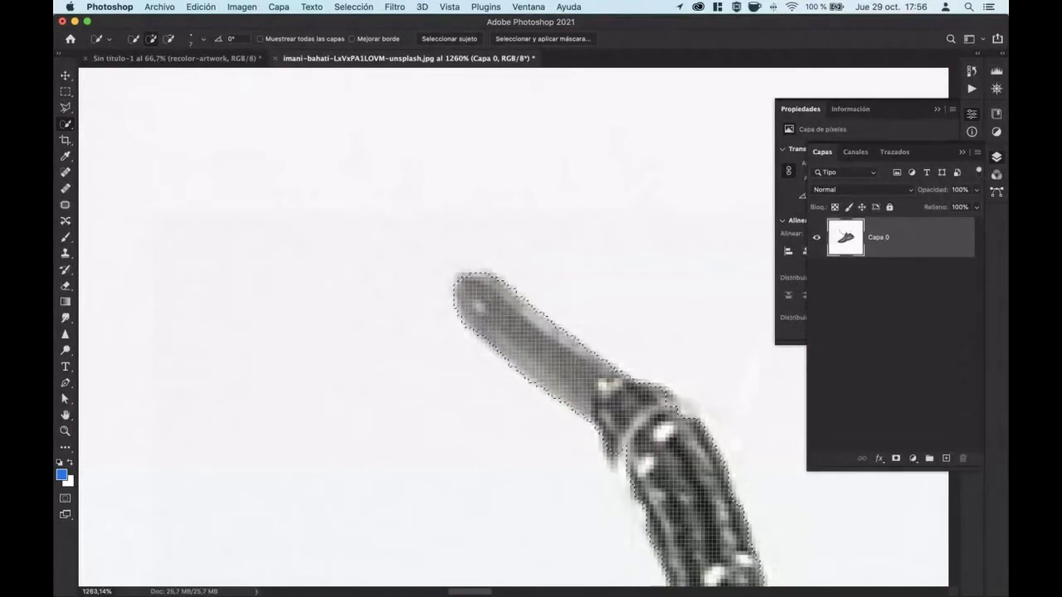
scroll(551, 368, down, 5)
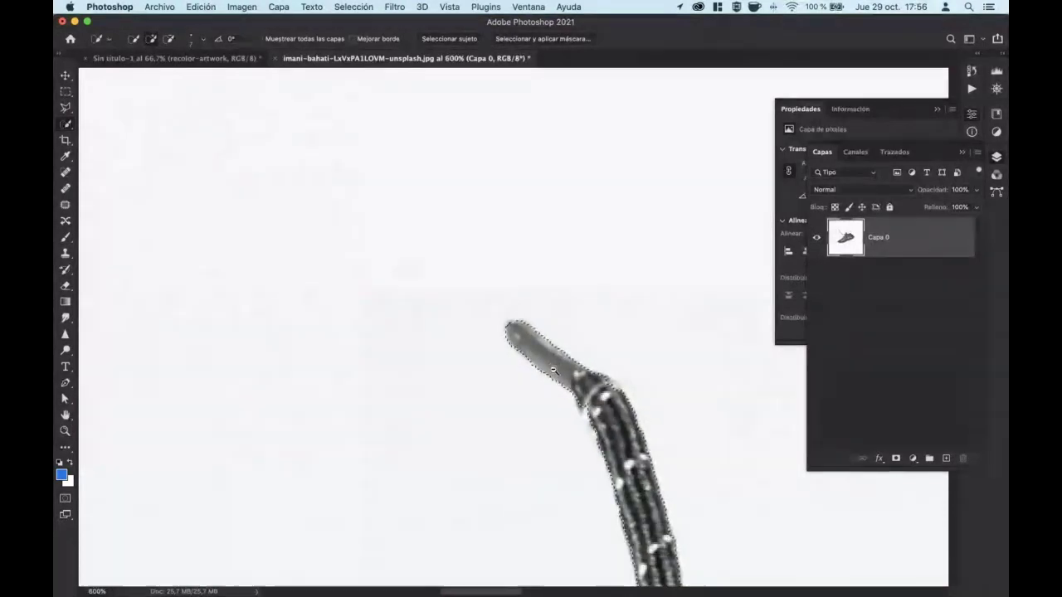
scroll(552, 371, down, 3)
scroll(450, 204, down, 5)
scroll(450, 204, right, 5)
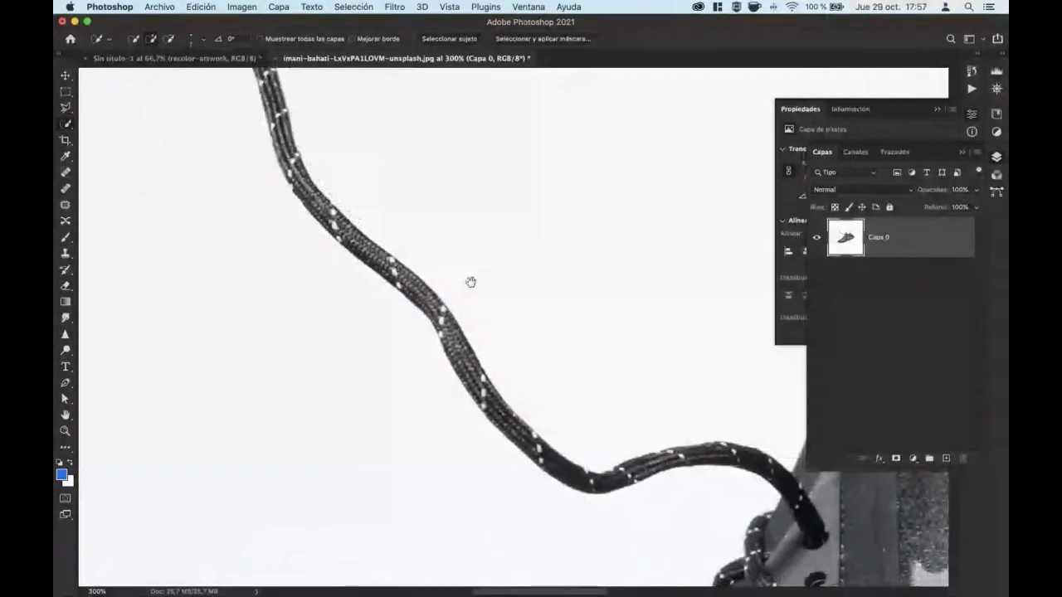
scroll(470, 282, down, 10)
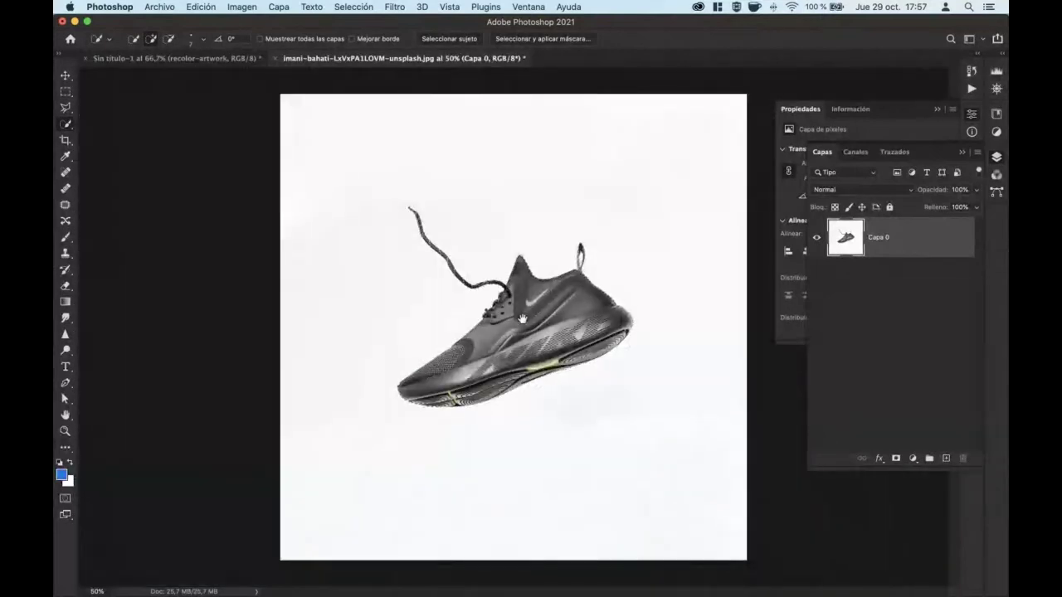
scroll(523, 318, up, 4)
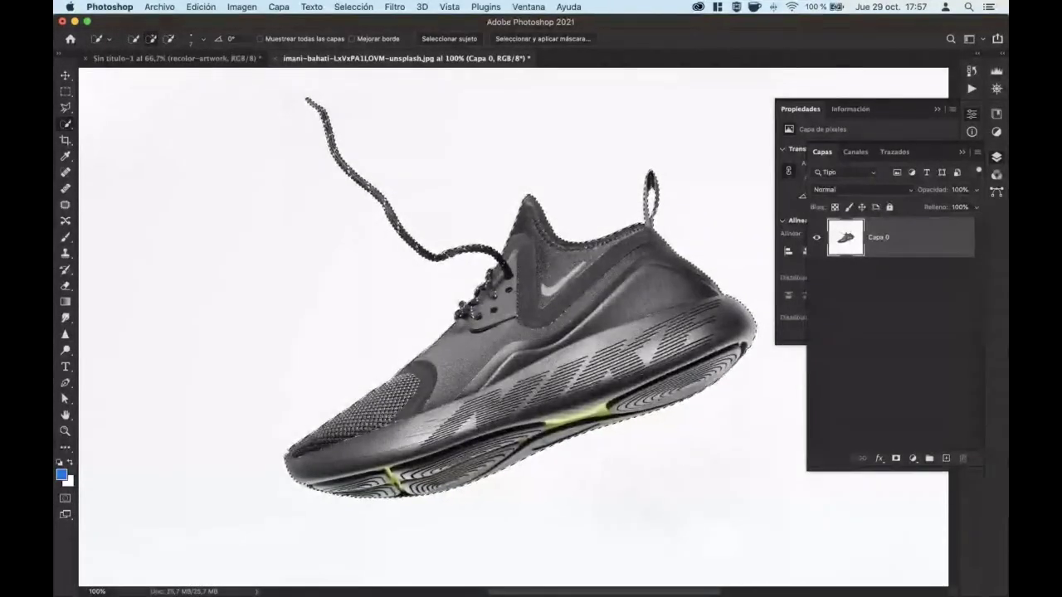
- Make a work path from the shoe selection in Trazados and save it as zapatilla
click(895, 153)
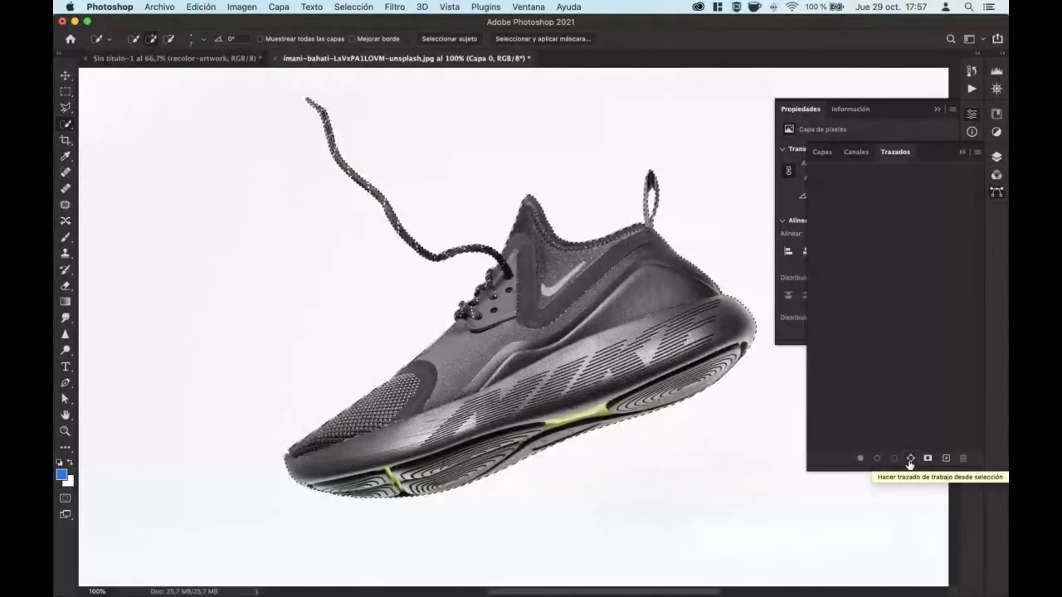
click(910, 459)
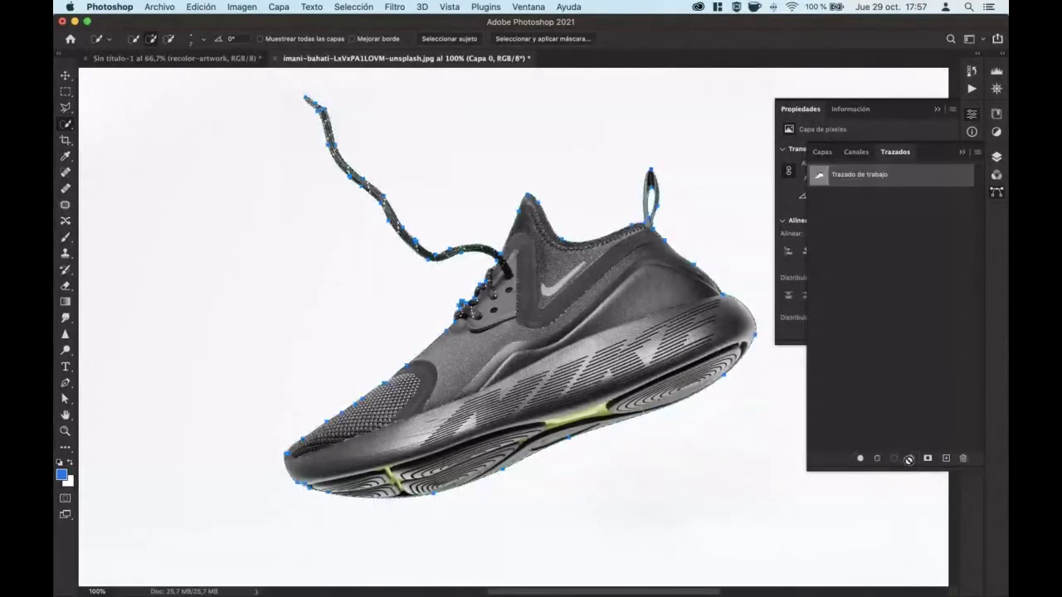
double_click(857, 176)
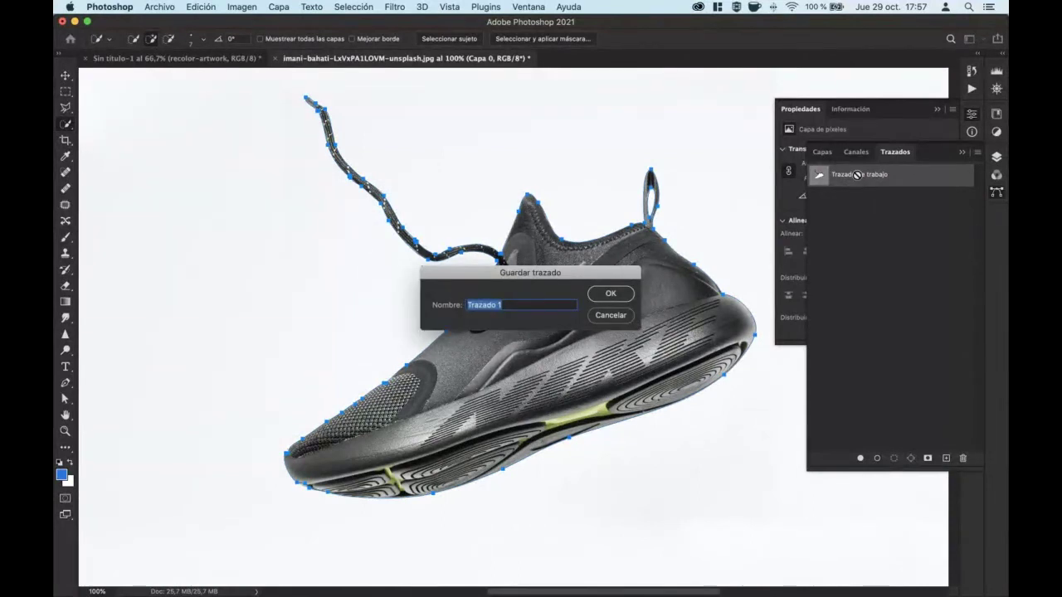
text(zapatilla)
key(Return)
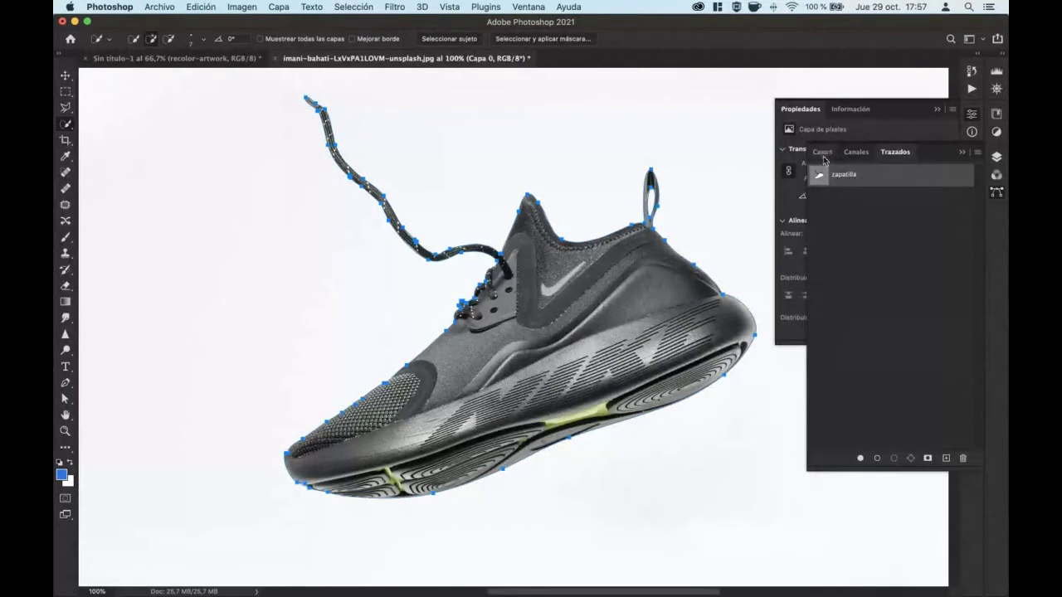
- Display the zapatilla path on the shoe and zoom in to check it along the lace
click(902, 116)
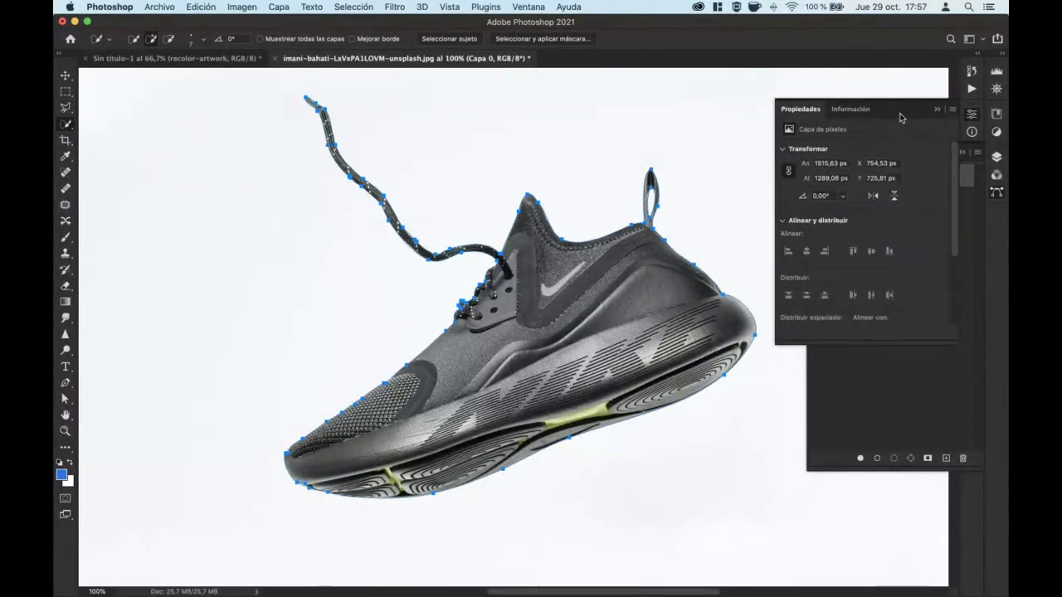
click(934, 411)
click(822, 153)
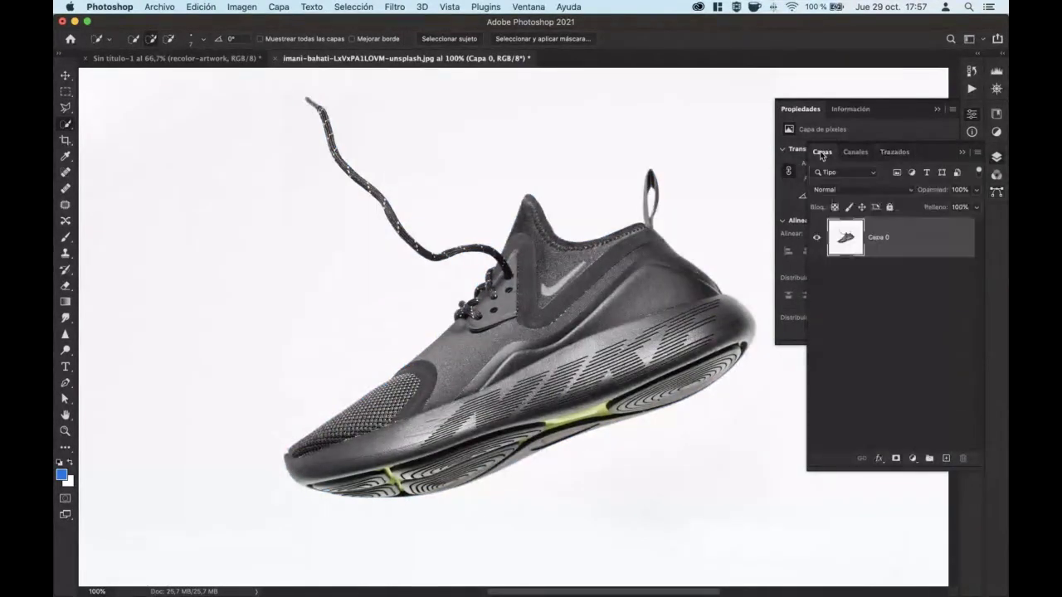
click(896, 155)
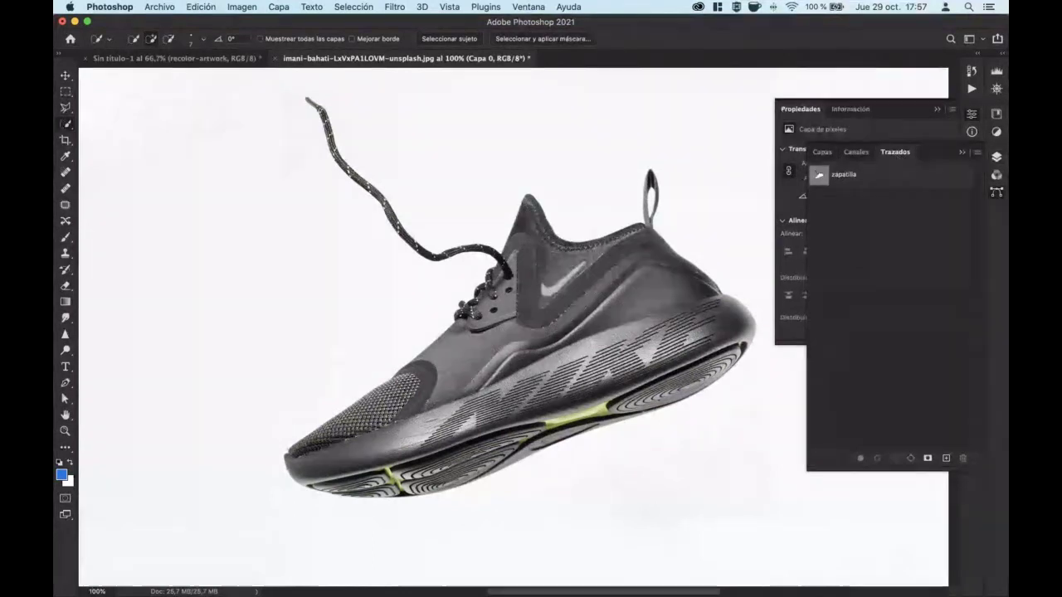
click(66, 76)
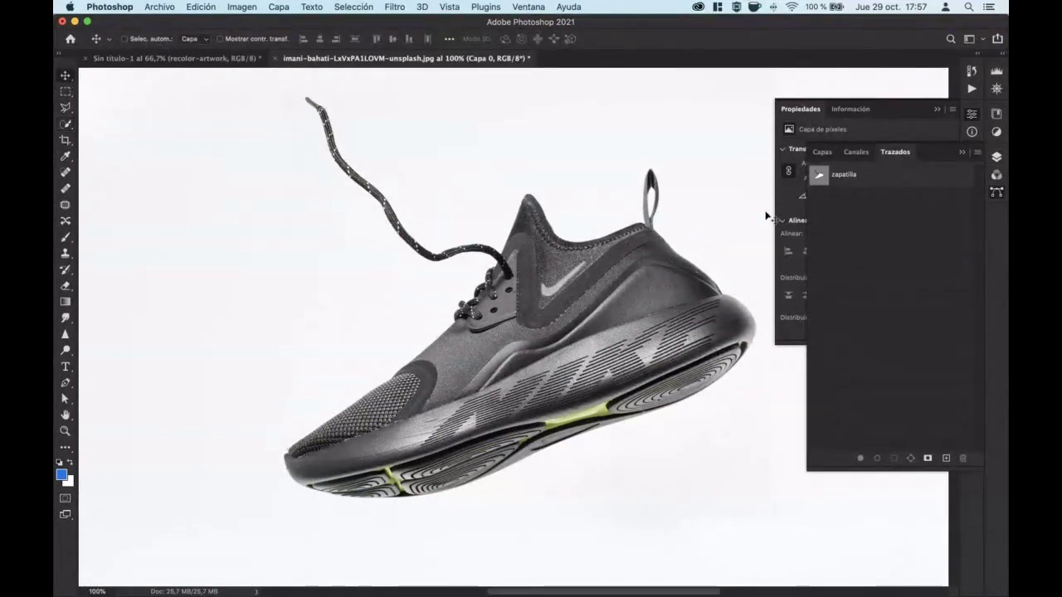
click(824, 184)
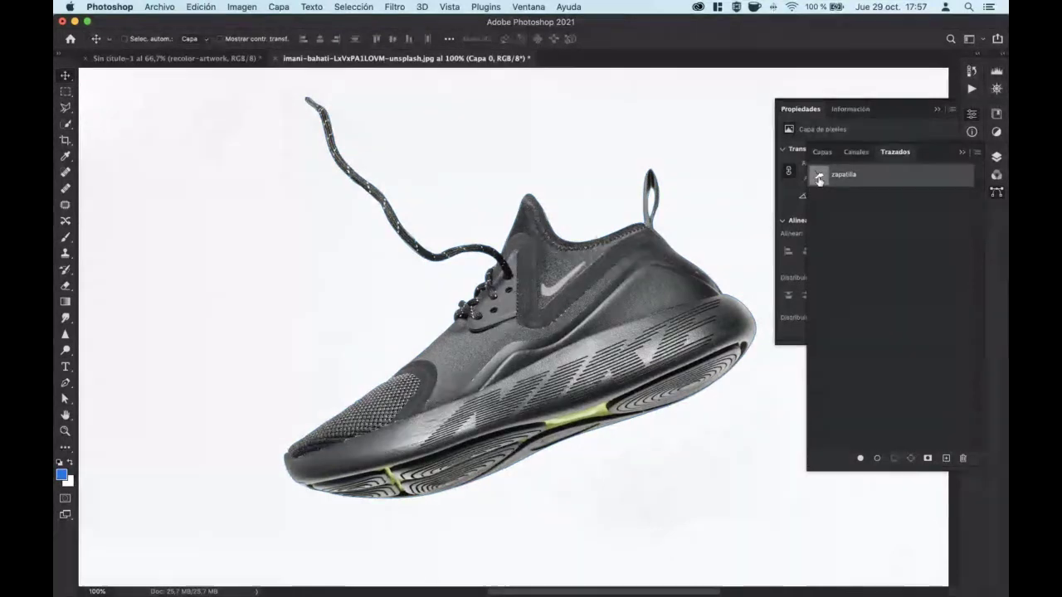
drag(477, 221, 545, 367)
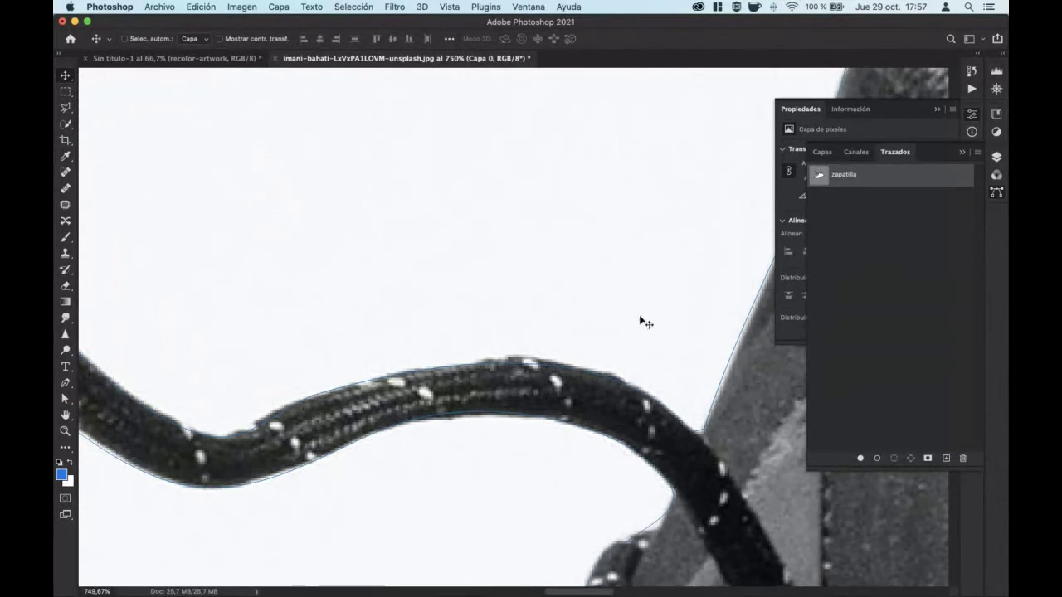
drag(639, 318, 607, 329)
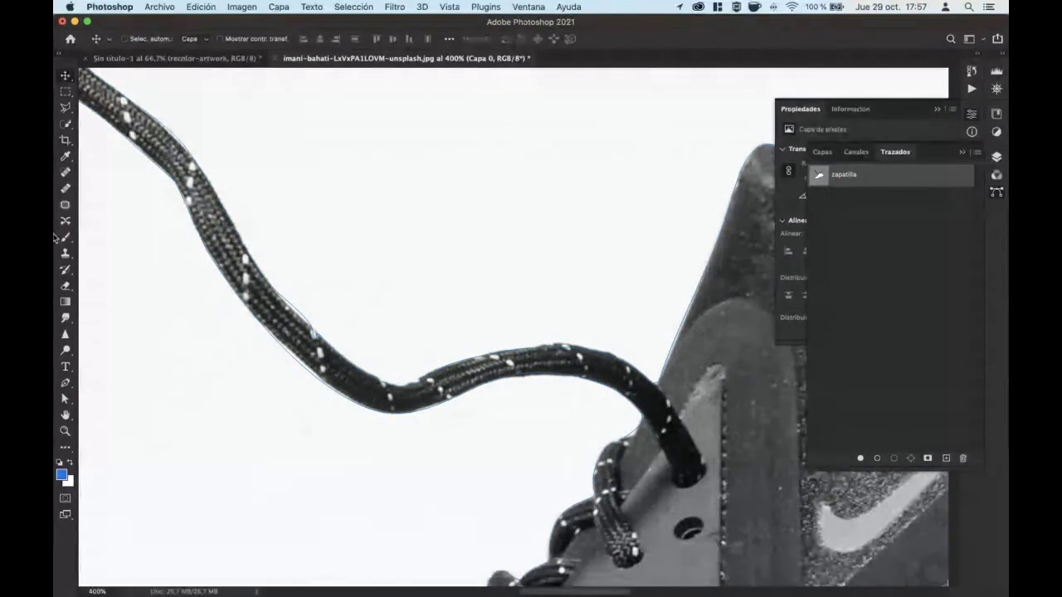
click(69, 288)
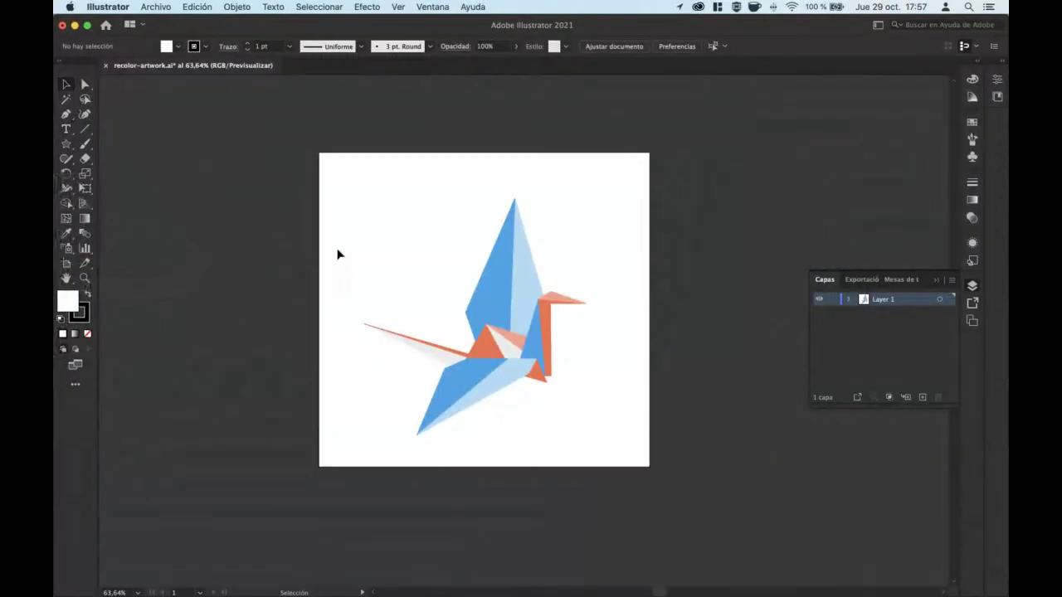
right_click(391, 239)
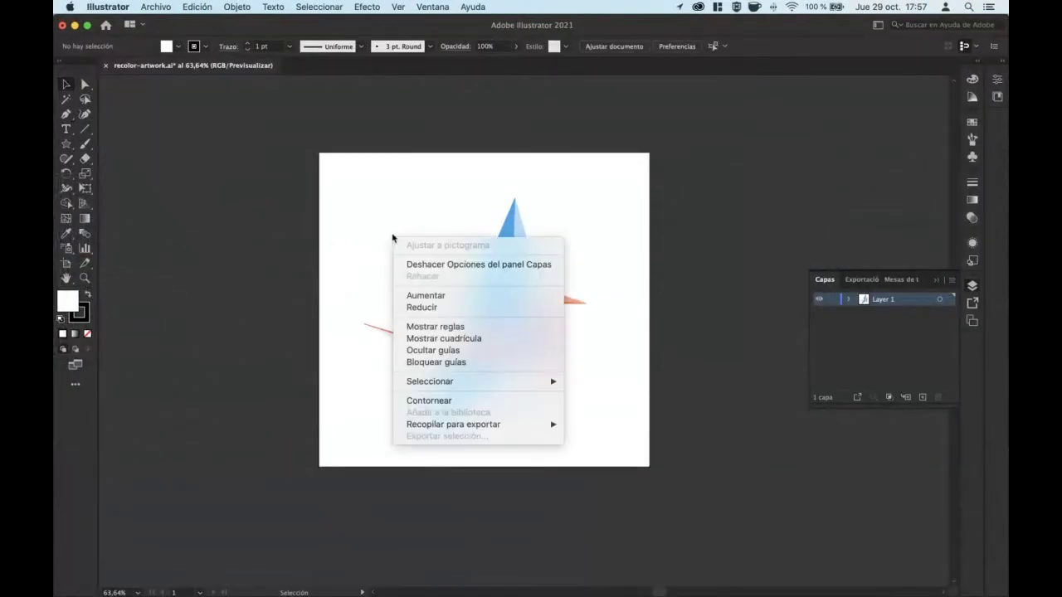
click(320, 253)
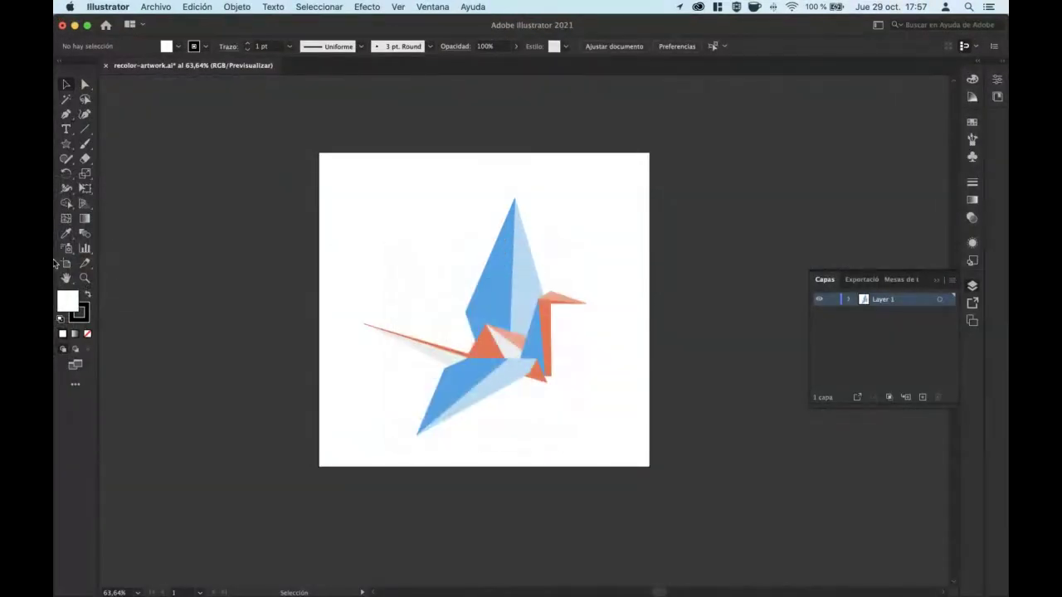
click(156, 6)
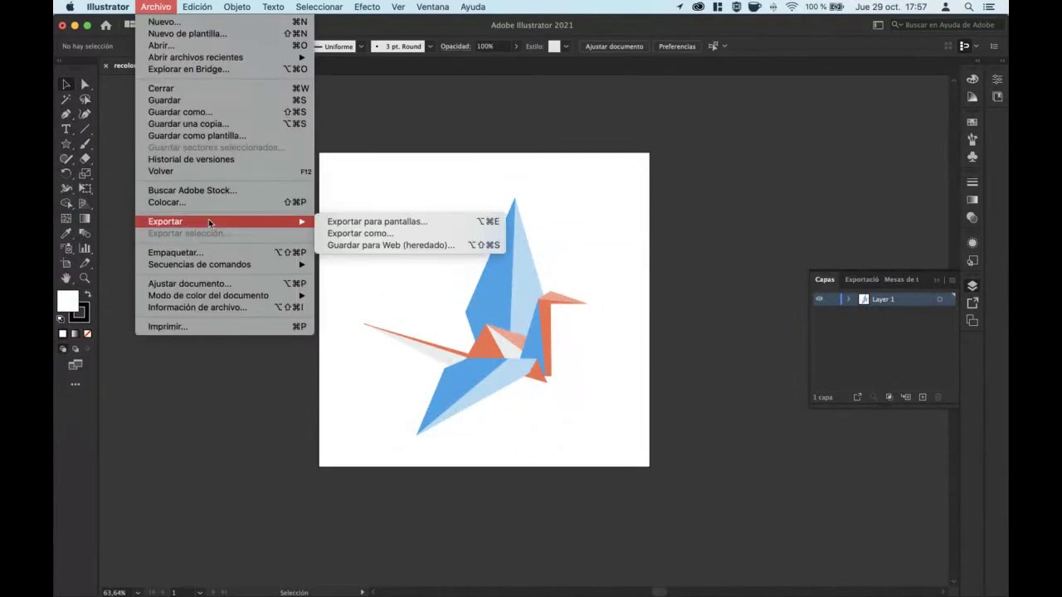
mouse_move(213, 267)
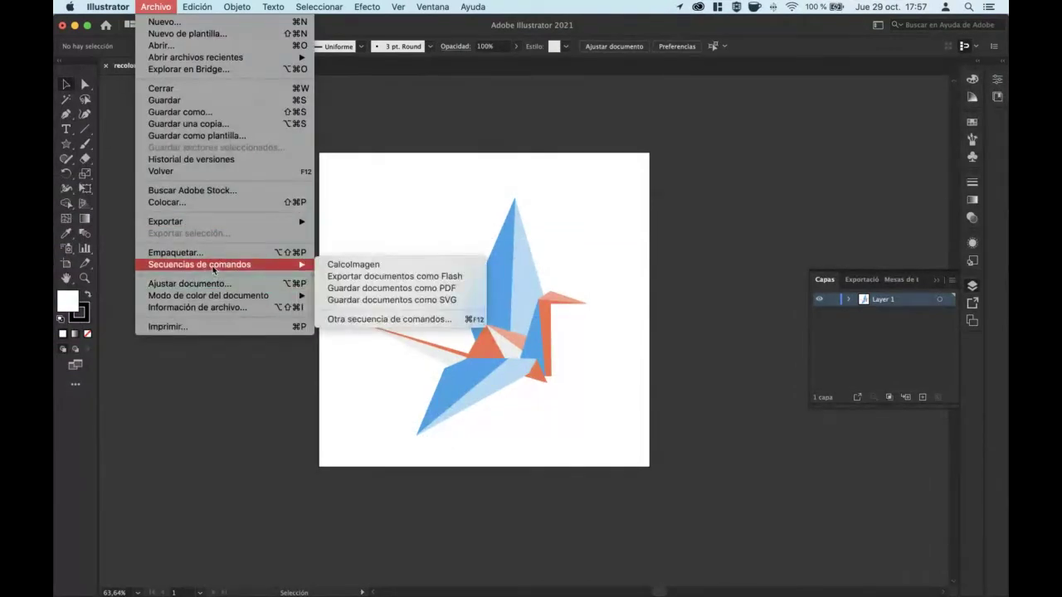
mouse_move(213, 221)
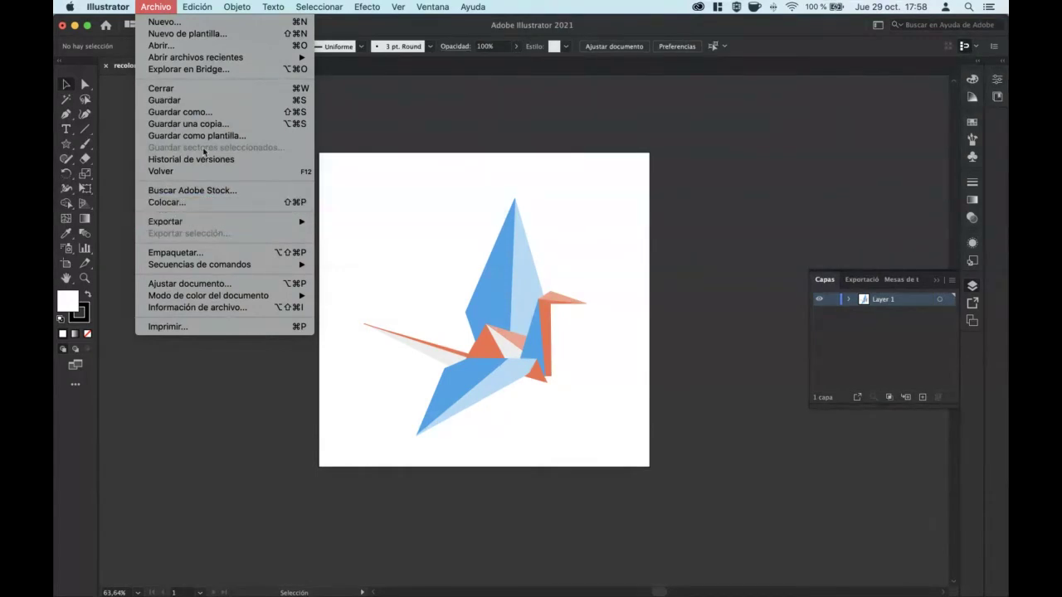
click(368, 111)
mouse_move(66, 284)
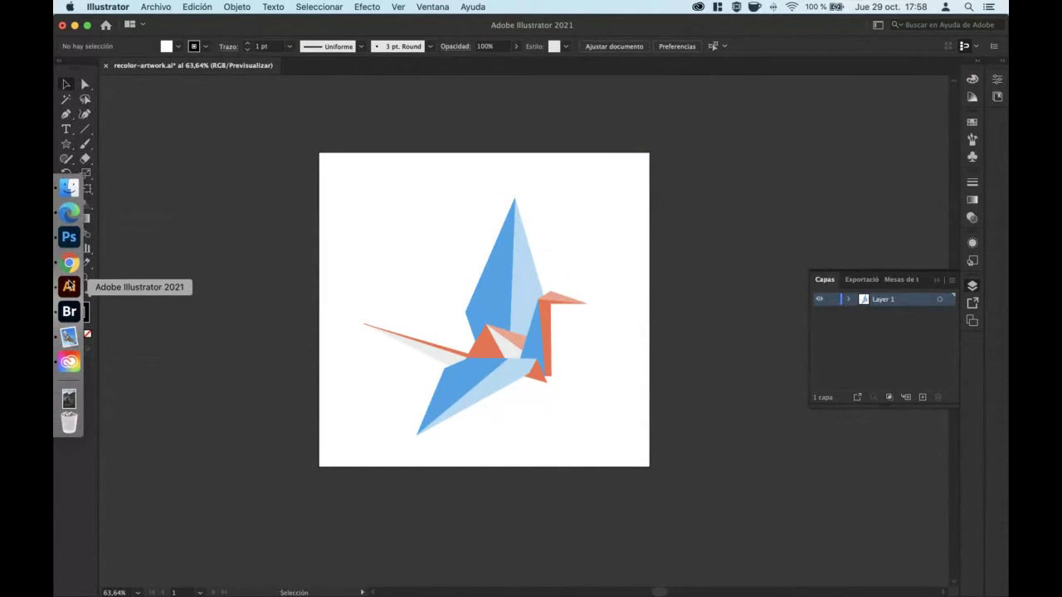
click(69, 237)
scroll(555, 322, down, 3)
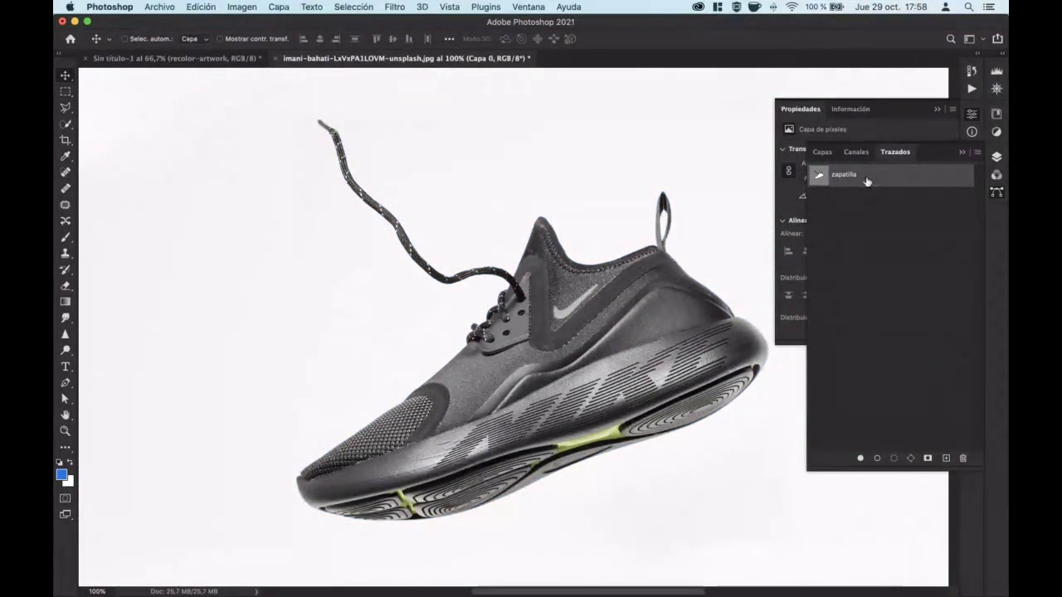
- Export the zapatilla path via Paths to Illustrator, saving it as zapatilla.ai
click(164, 6)
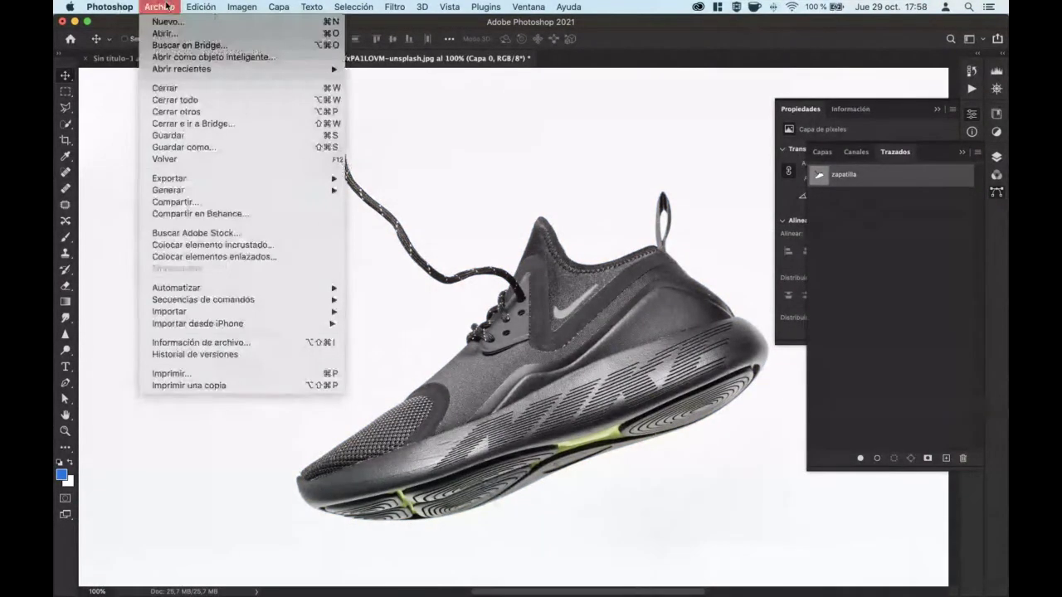
mouse_move(189, 179)
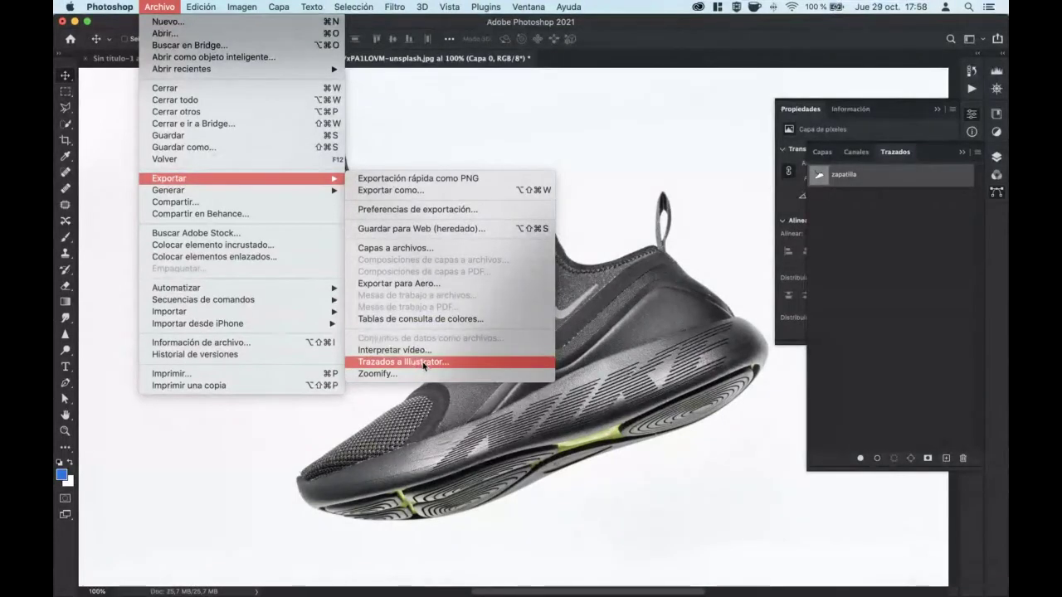
click(424, 362)
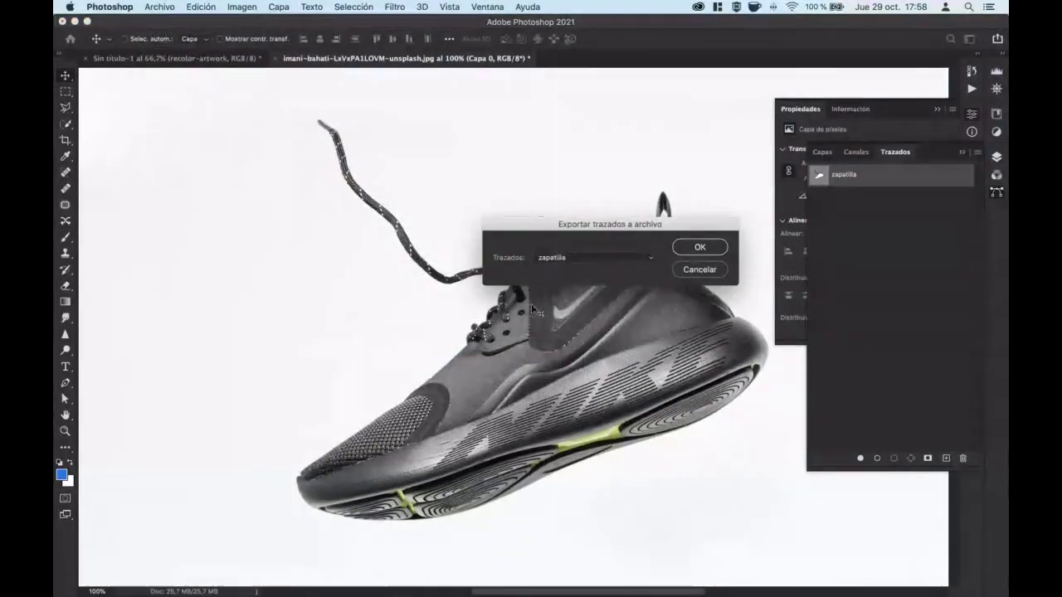
click(648, 262)
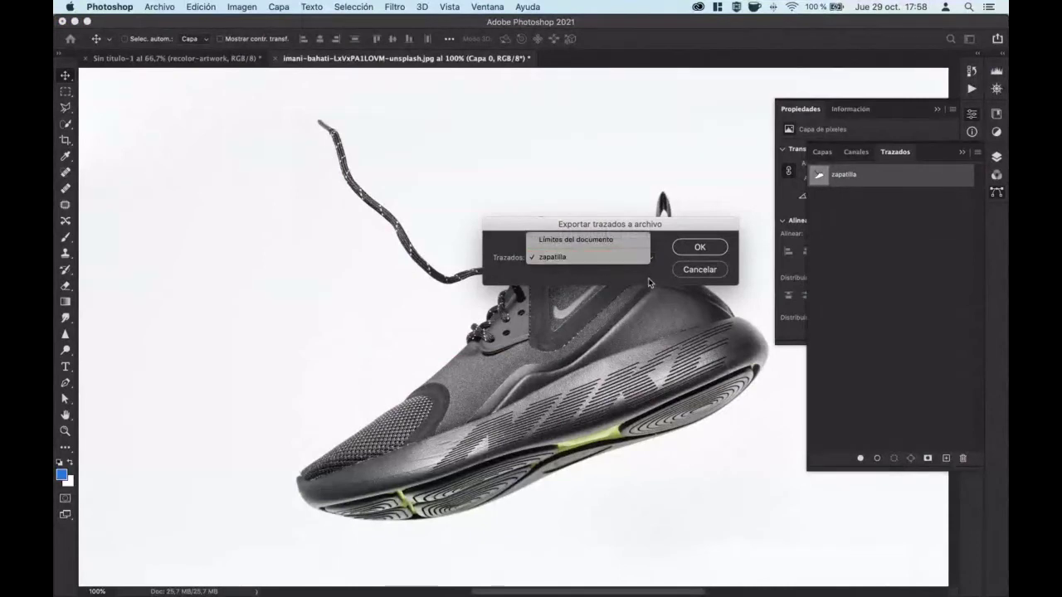
click(631, 257)
click(699, 247)
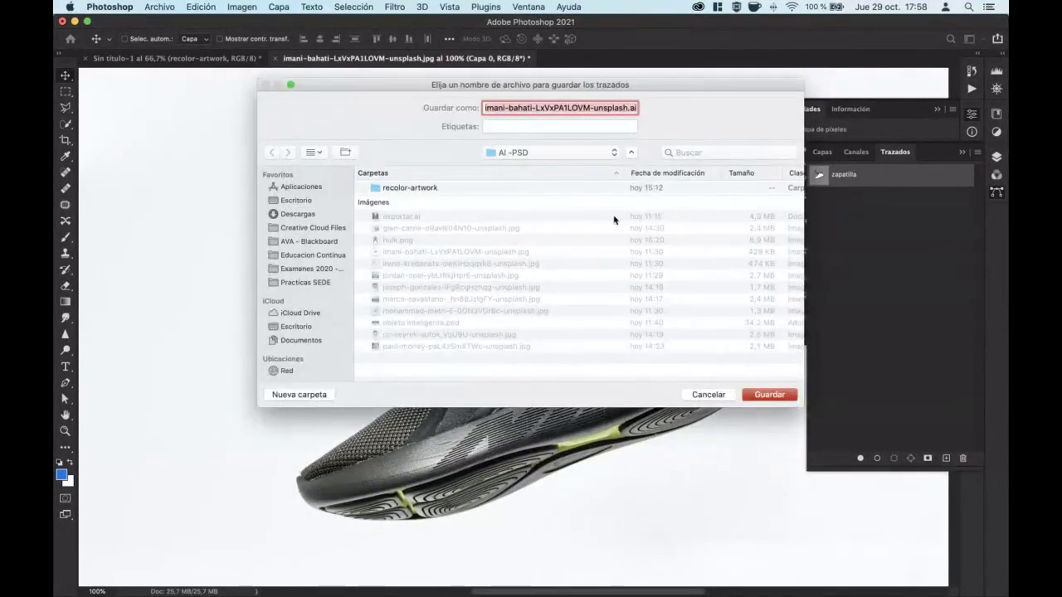
text(zapati)
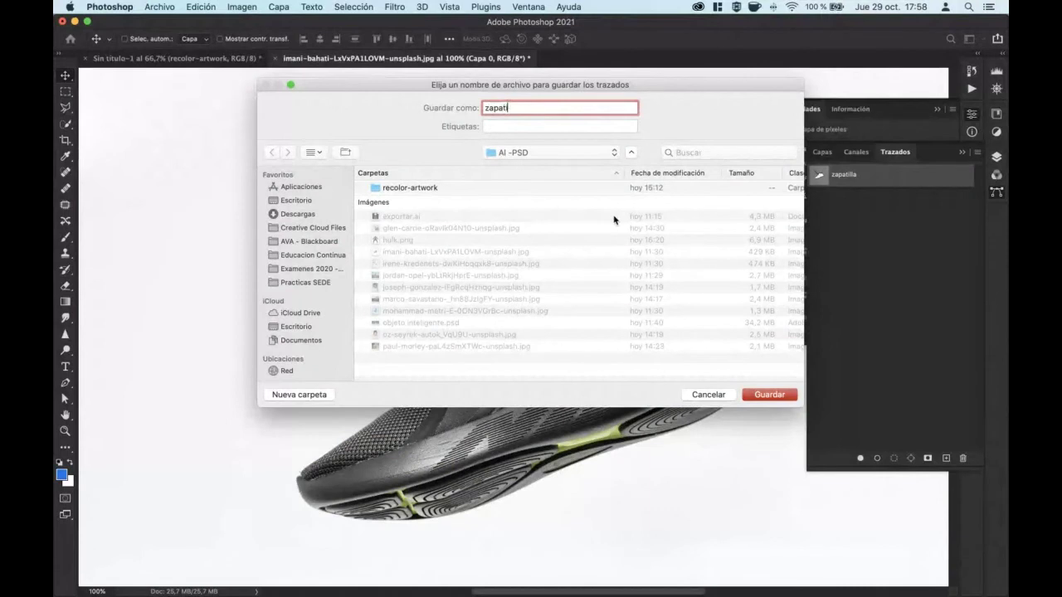
text(lla)
key(Return)
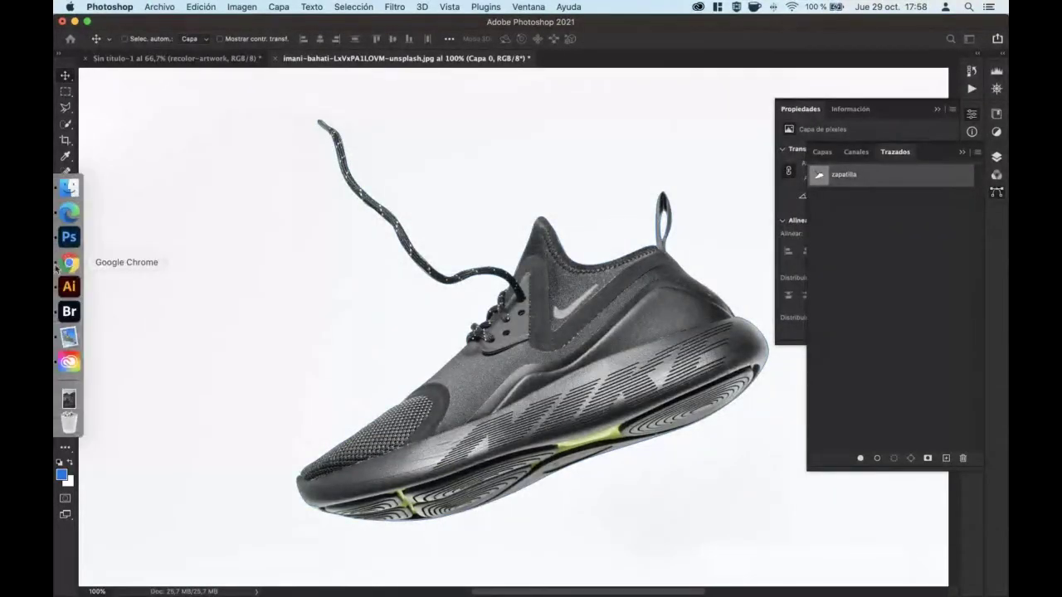
click(69, 284)
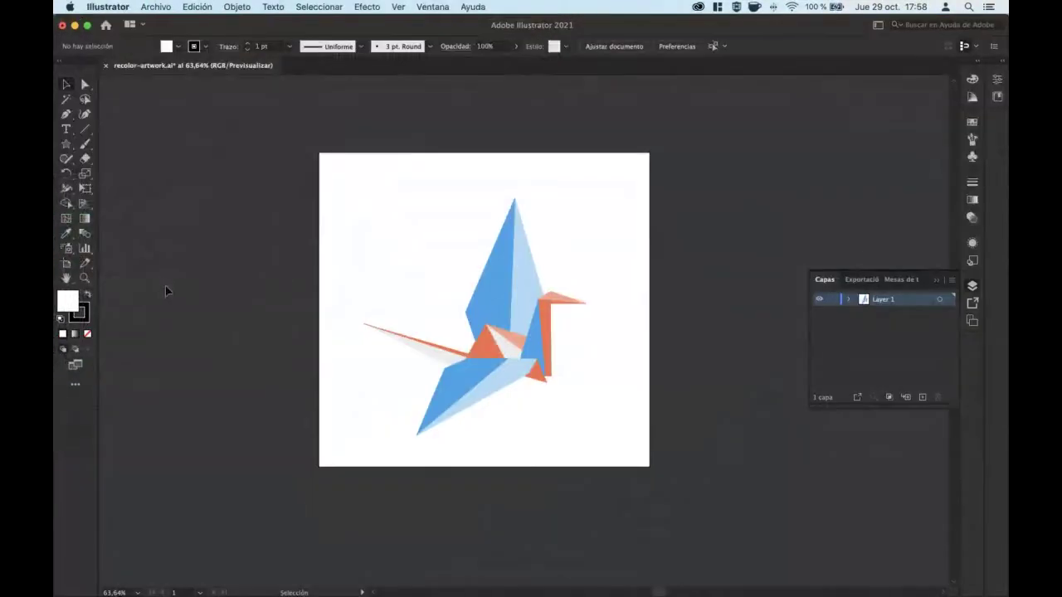
- Open zapatilla.ai from the AI -PSD folder, accepting artboard conversion and assigning the current working space
click(148, 8)
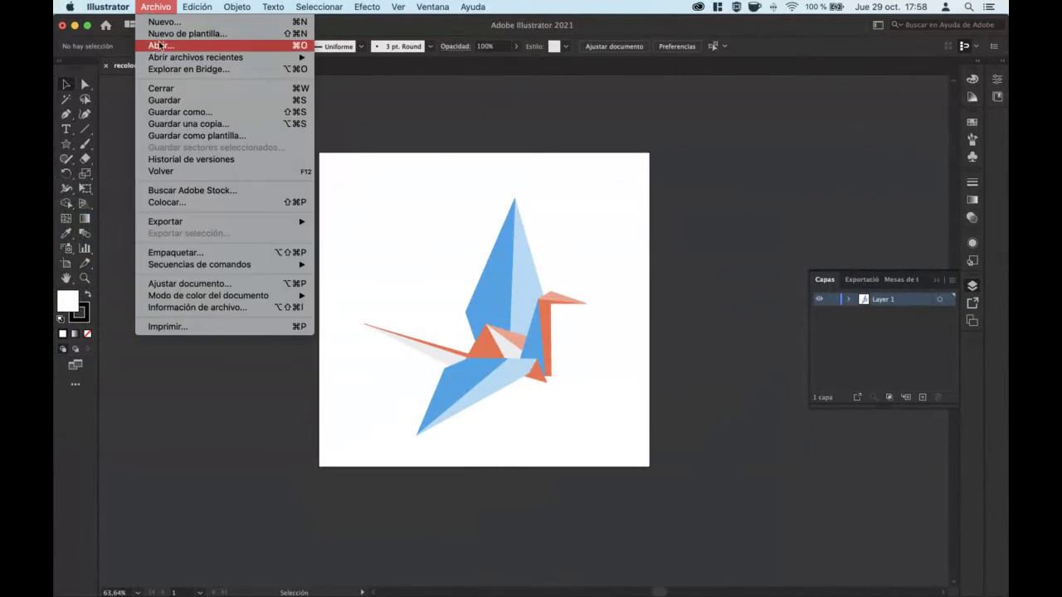
click(164, 45)
click(515, 104)
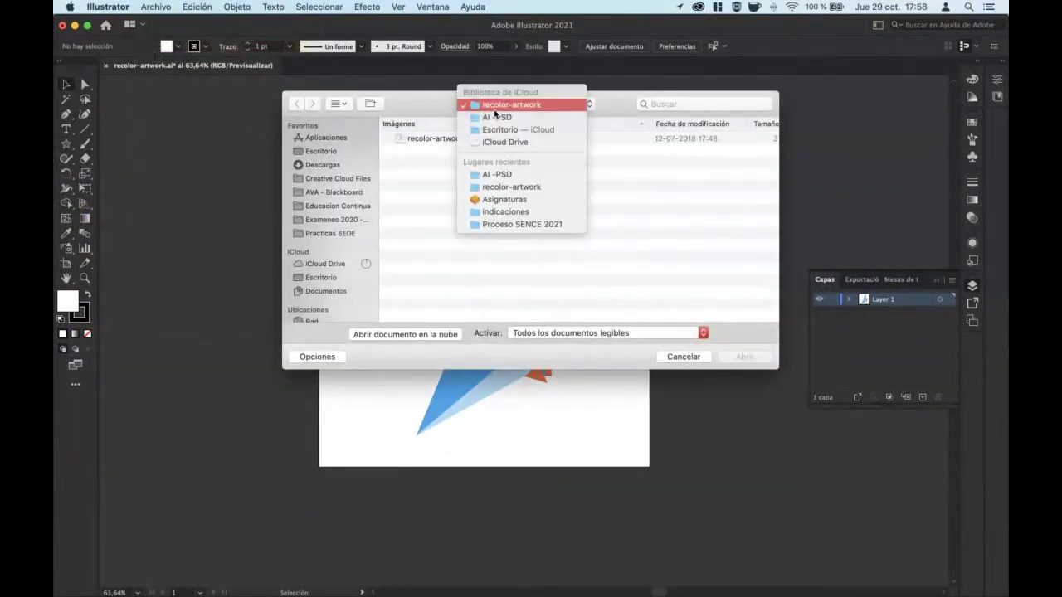
click(499, 118)
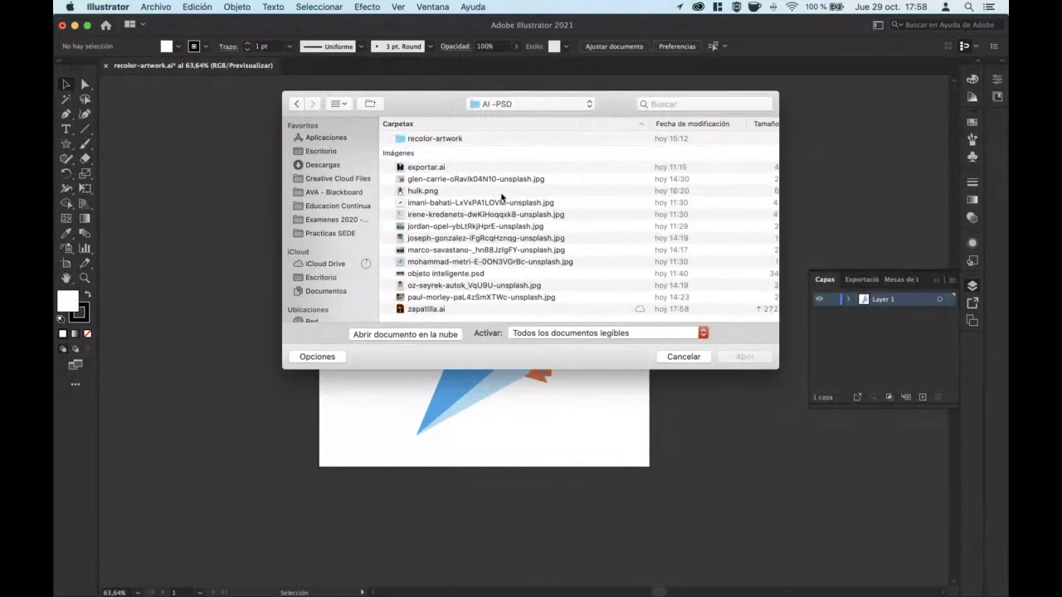
click(427, 310)
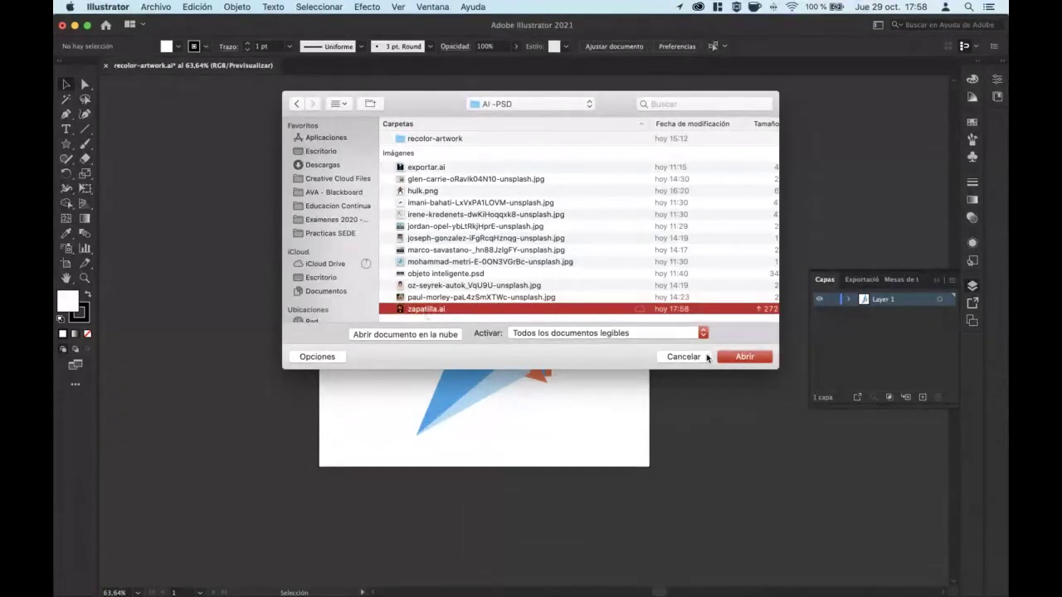
click(736, 358)
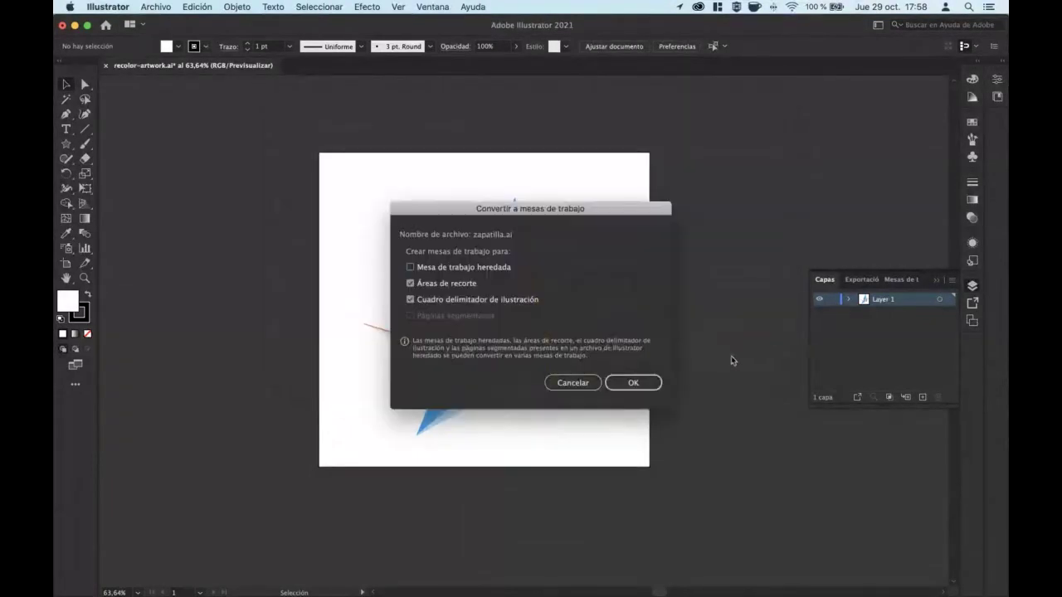
click(633, 380)
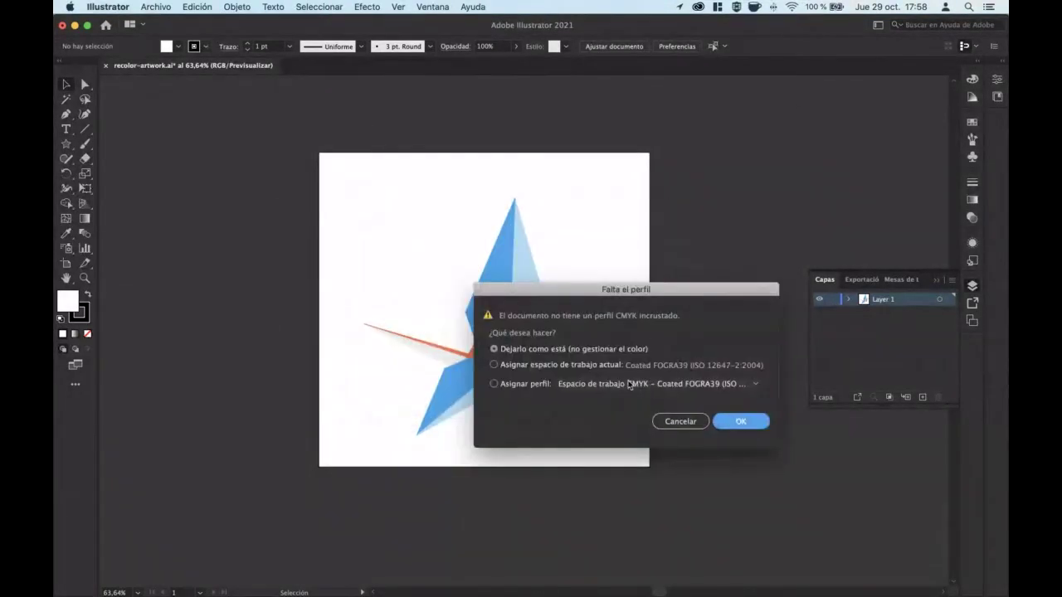
click(511, 367)
click(743, 422)
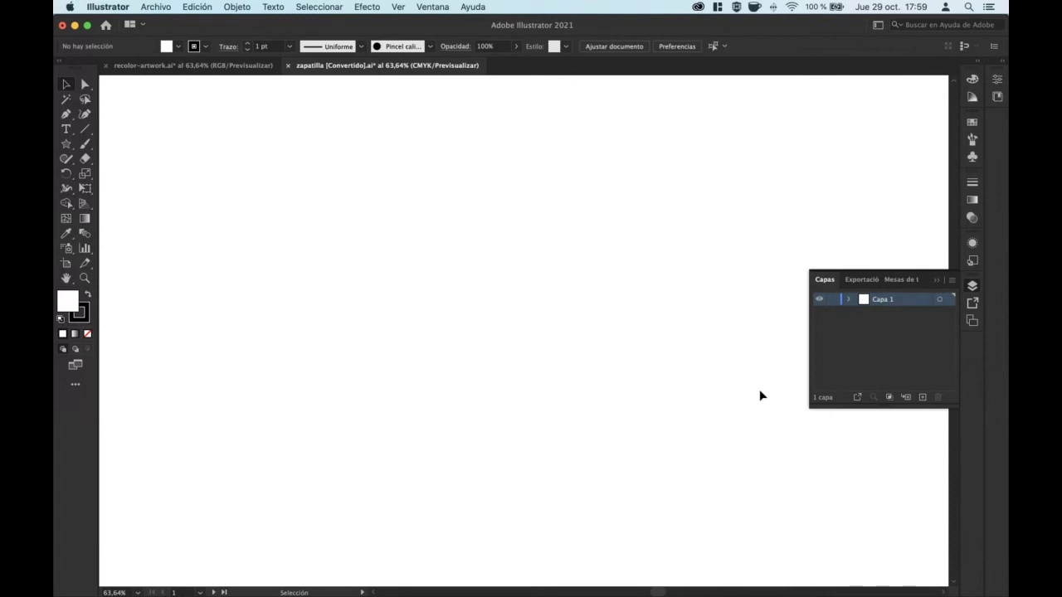
- Check the artwork in Outline view, return to Preview, and isolate the shoe compound path
click(399, 7)
click(405, 34)
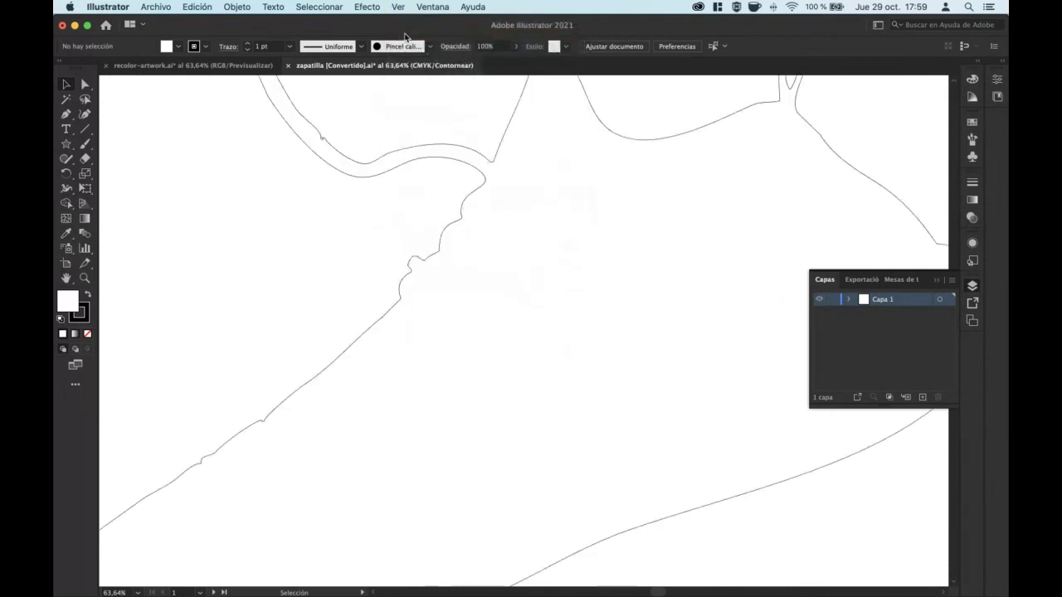
key(super+minus)
key(super+minus)
key(super+minus)
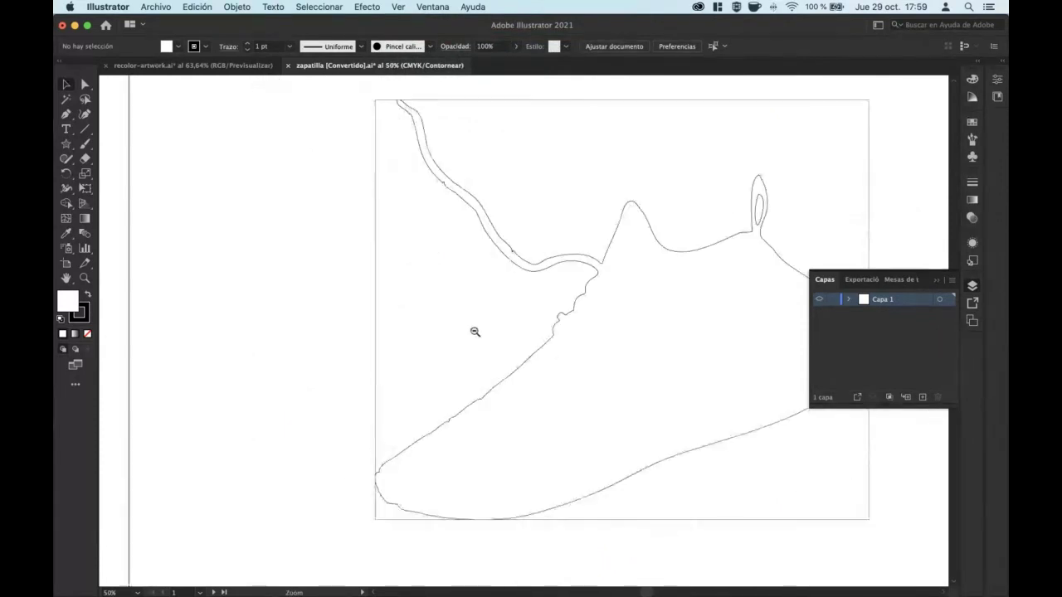
scroll(517, 335, right, 3)
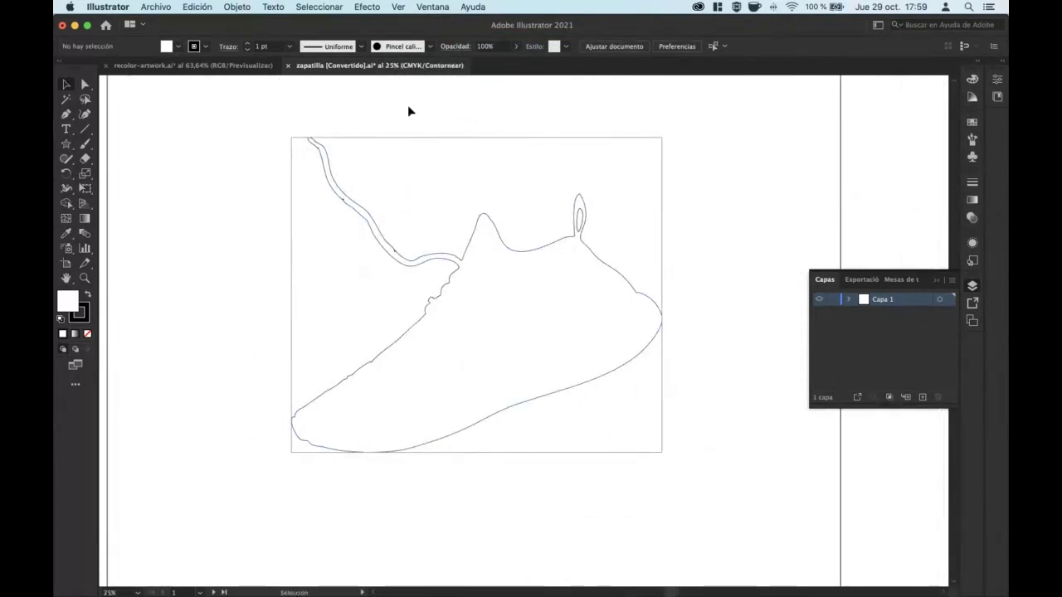
click(399, 10)
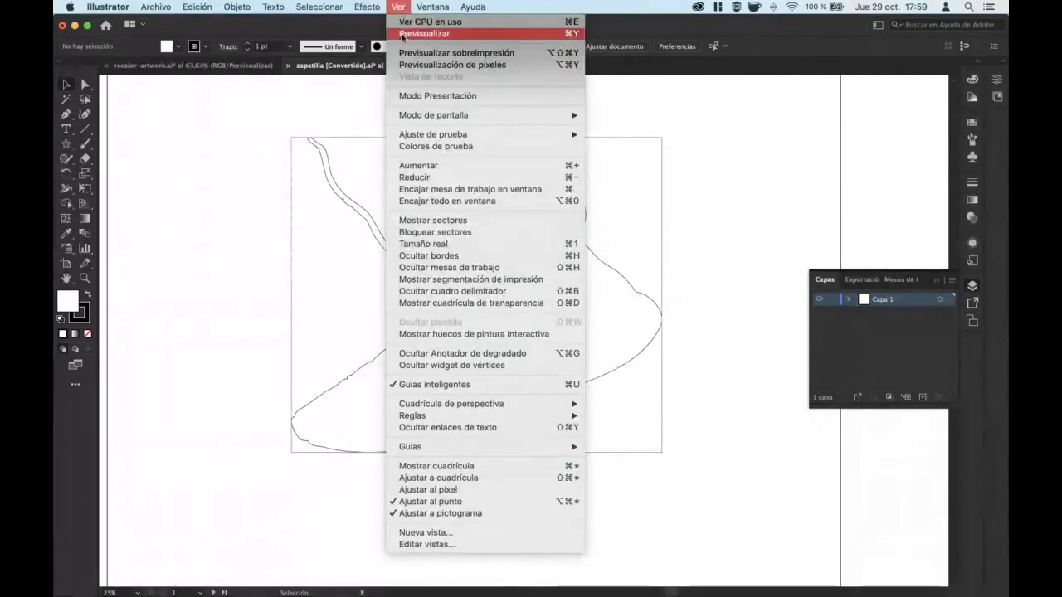
click(402, 34)
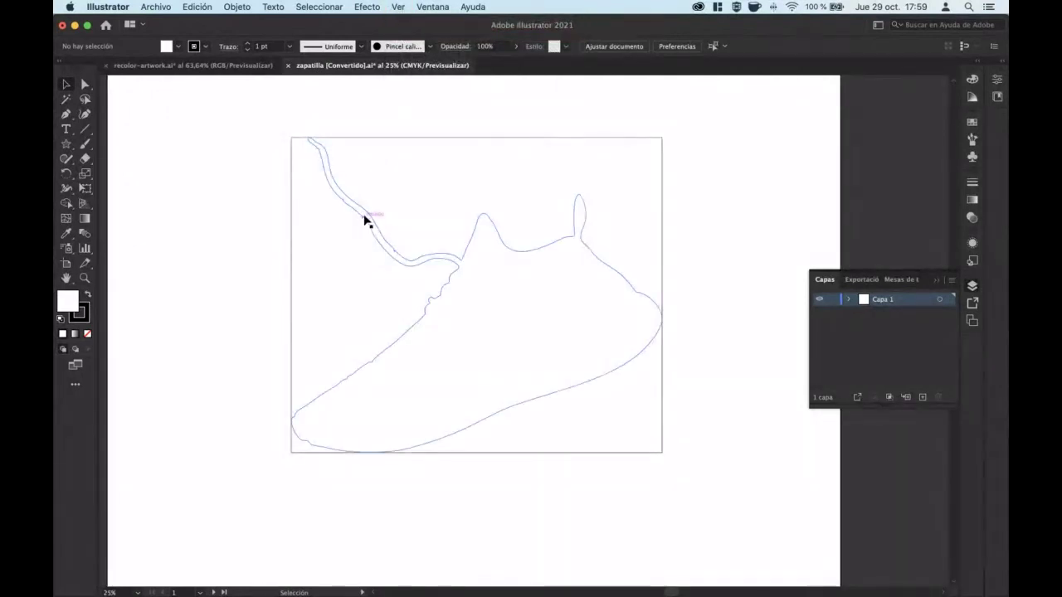
click(365, 219)
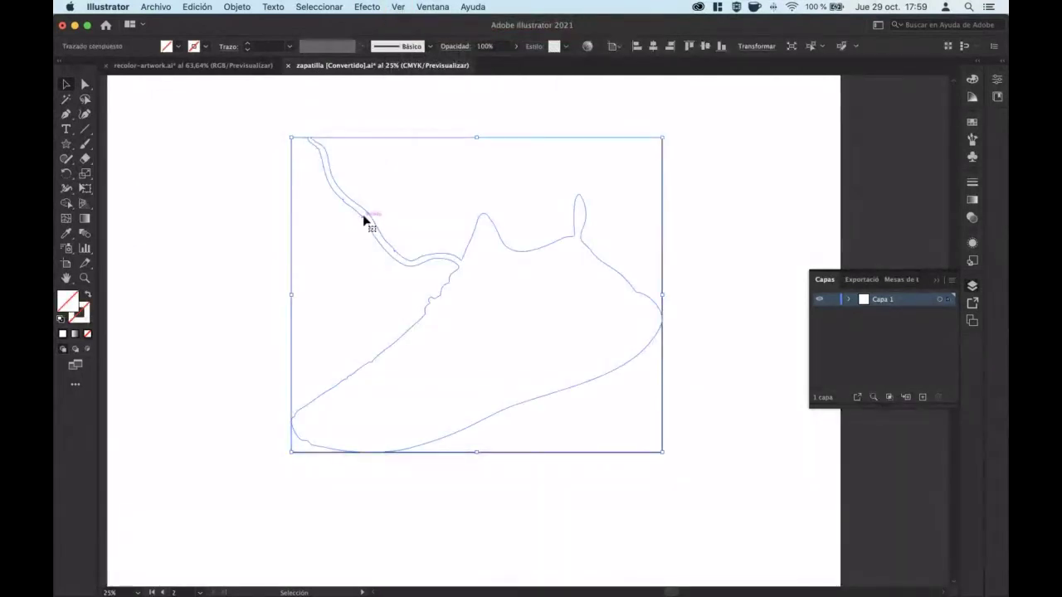
double_click(321, 159)
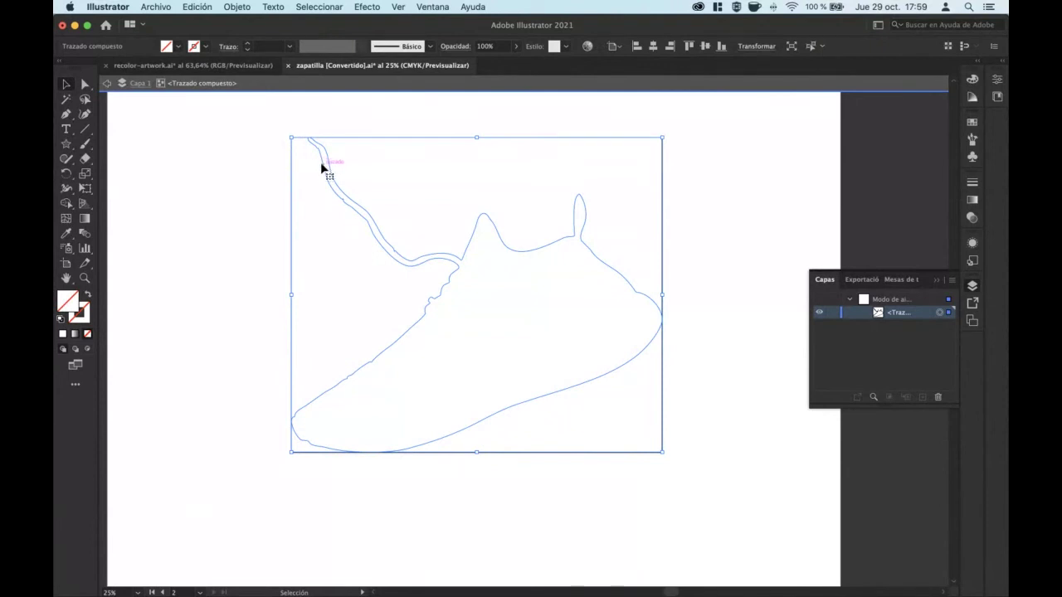
- Filter the Swatches panel to colour swatches only and bring up the Color panel
click(205, 46)
click(204, 59)
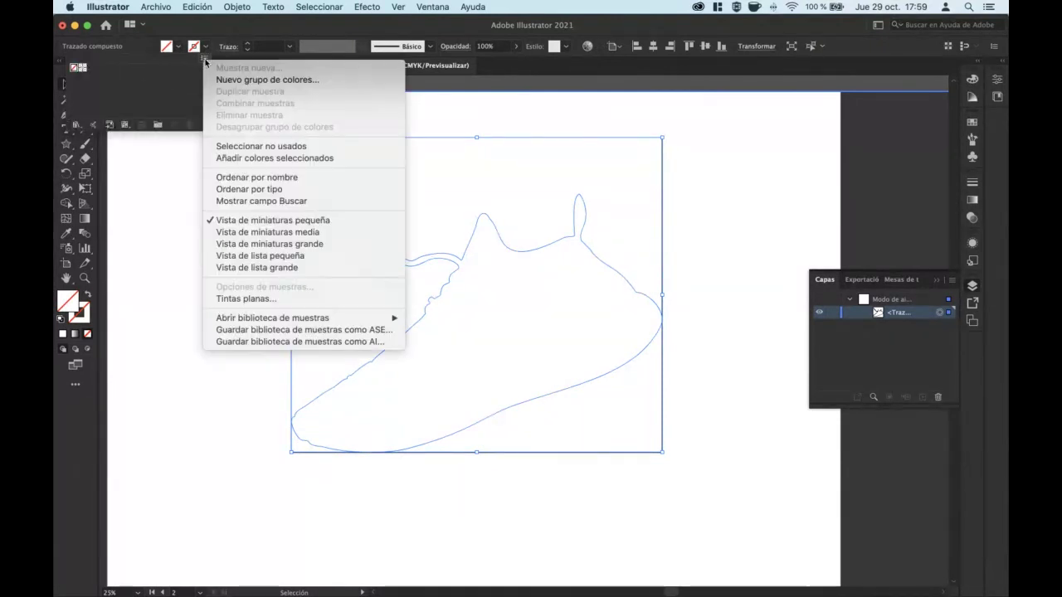
click(266, 78)
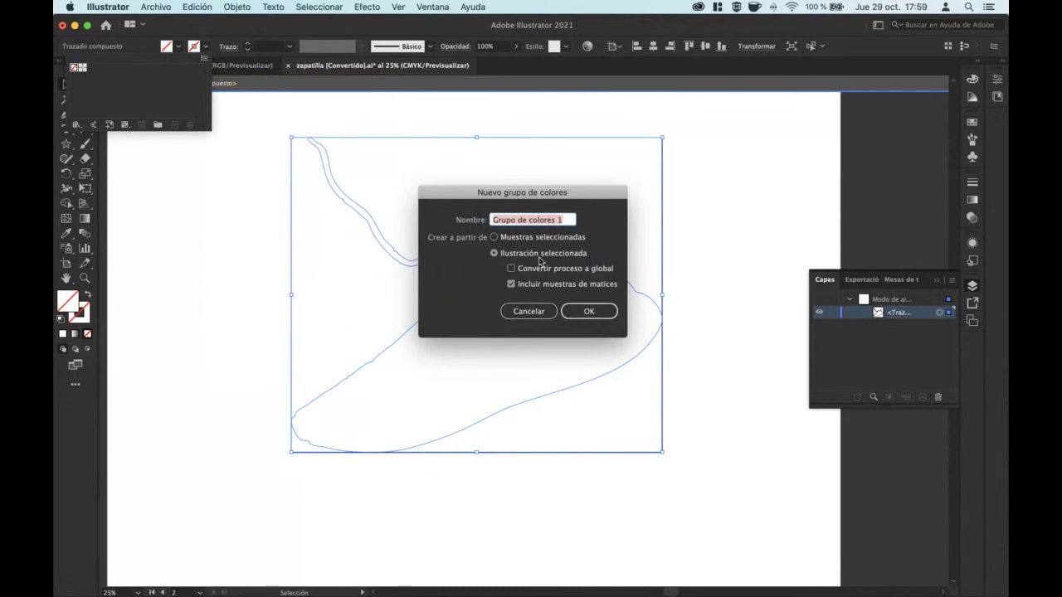
click(588, 311)
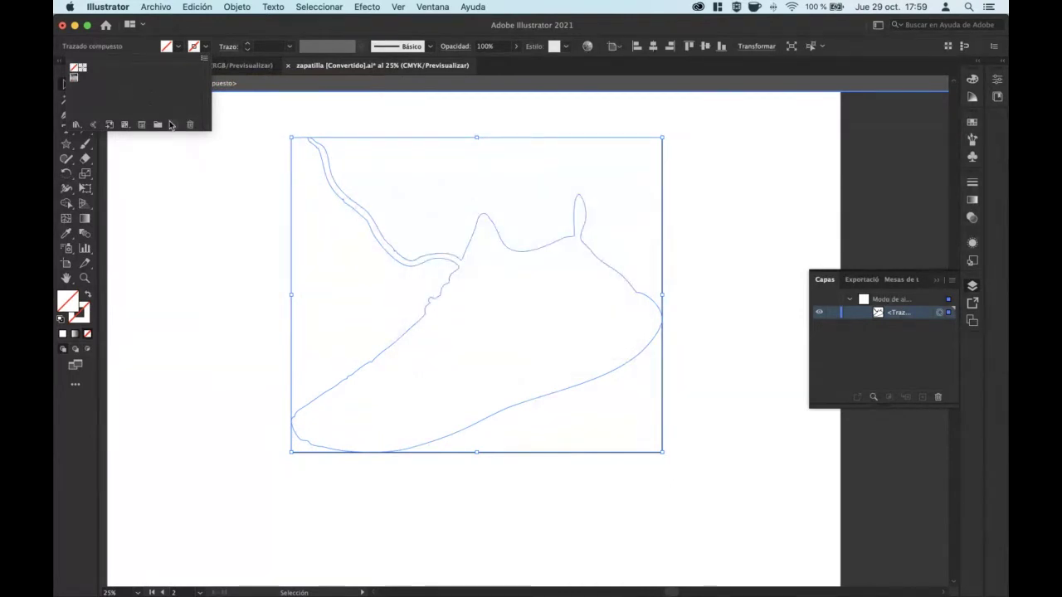
click(126, 129)
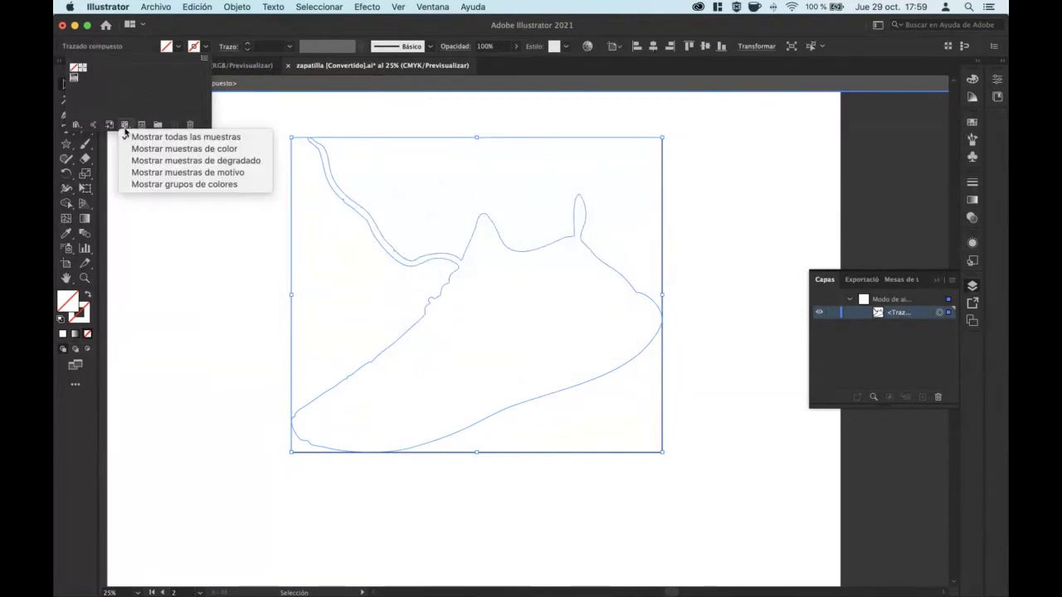
click(165, 150)
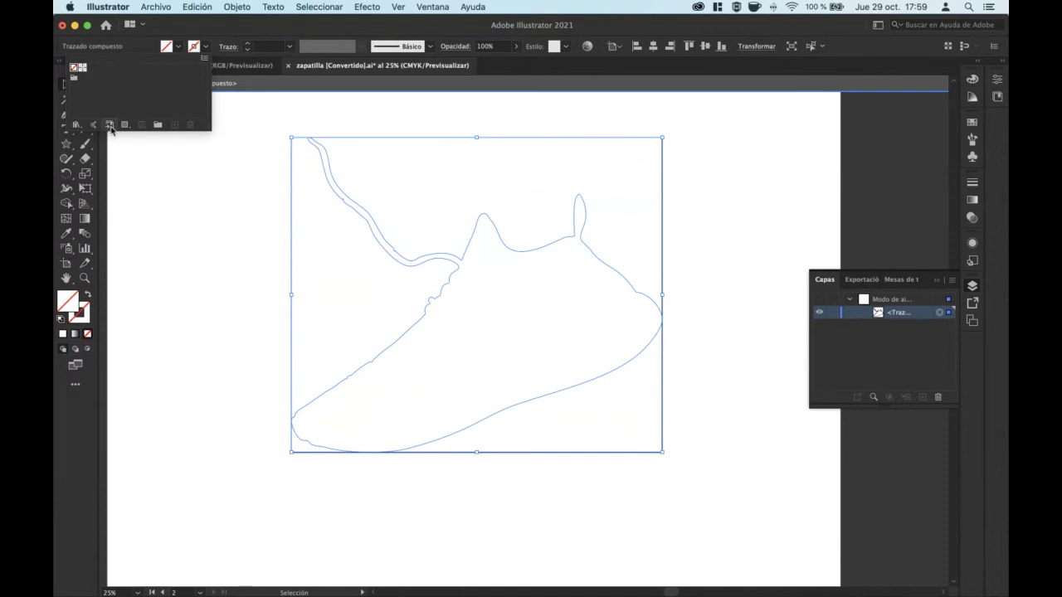
click(977, 83)
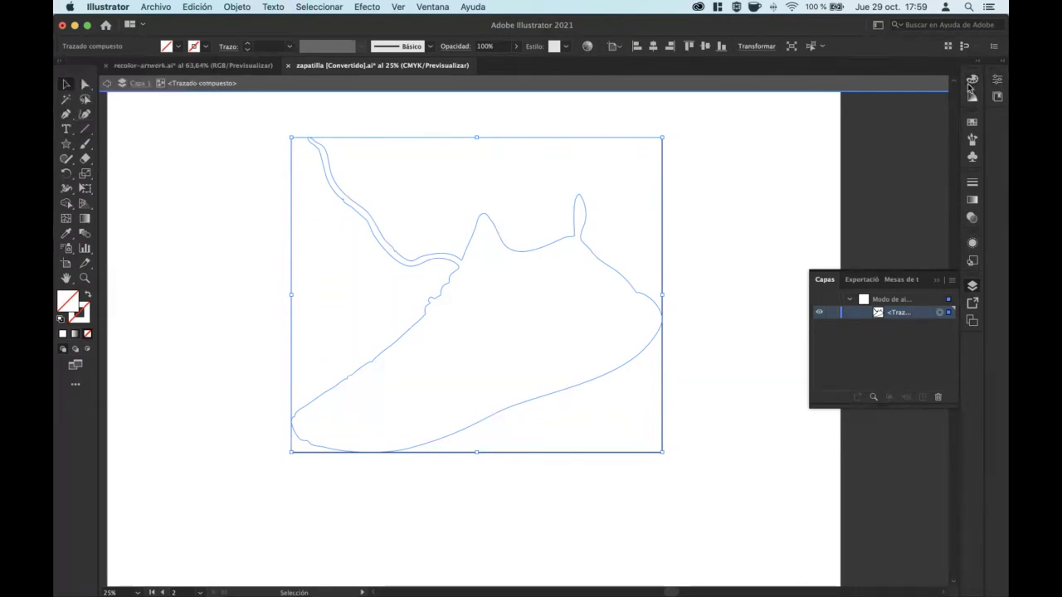
click(973, 80)
- Fill the shoe purple, exit isolation, snap it to the artboard's left edge, then return to Photoshop
click(919, 101)
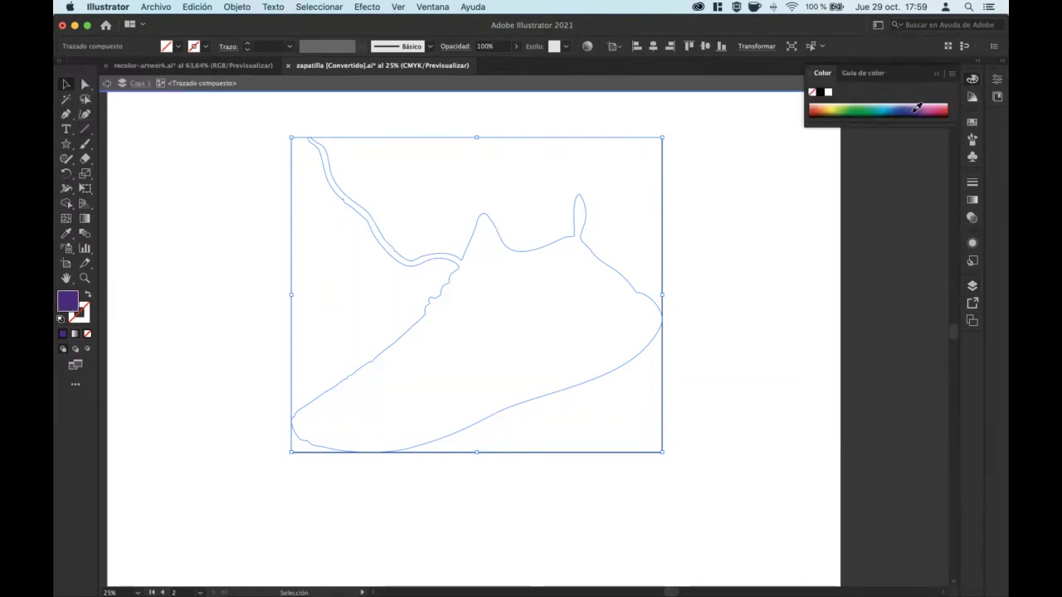
click(106, 84)
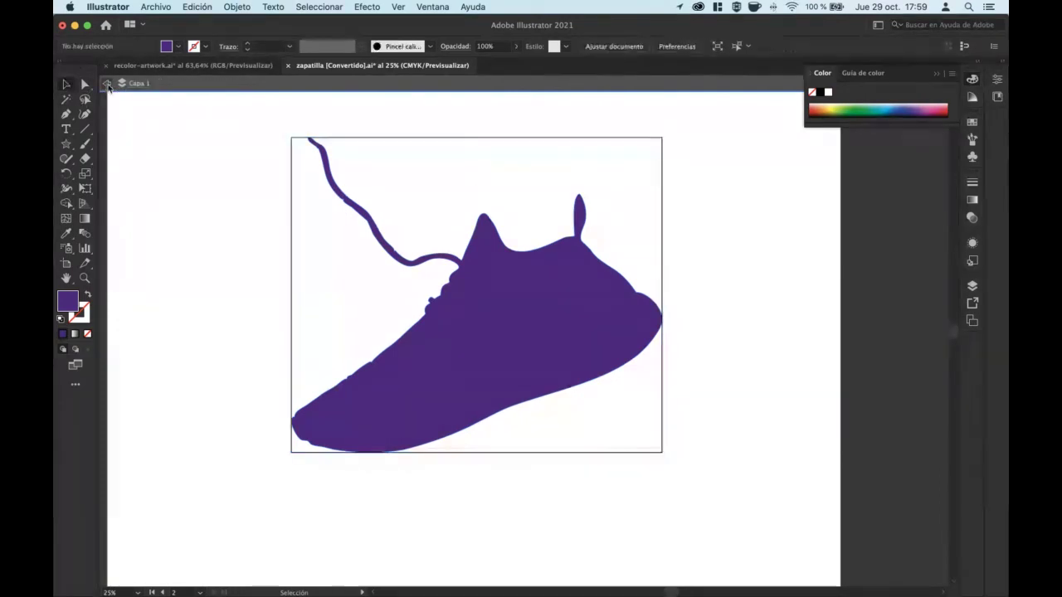
mouse_move(514, 315)
mouse_down()
mouse_move(425, 259)
mouse_move(403, 263)
mouse_move(430, 322)
mouse_move(488, 305)
mouse_move(511, 316)
mouse_up()
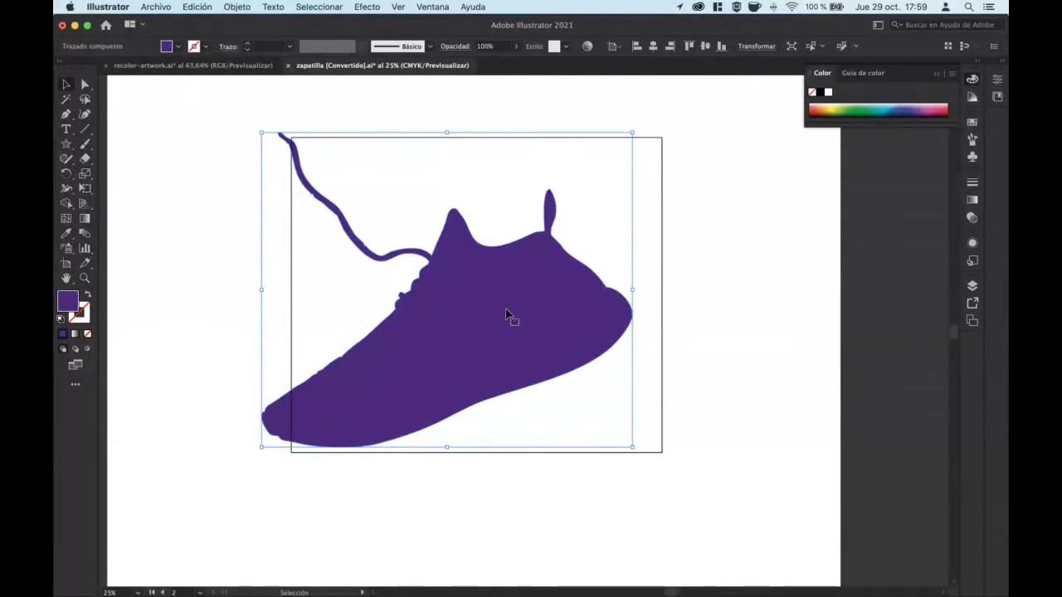
drag(504, 312, 529, 313)
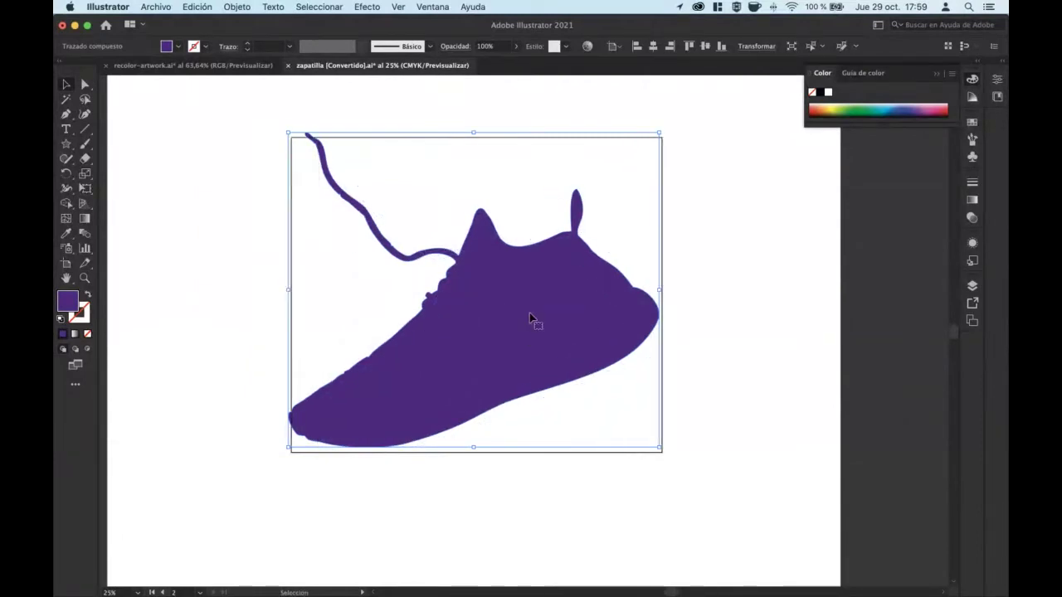
mouse_move(63, 263)
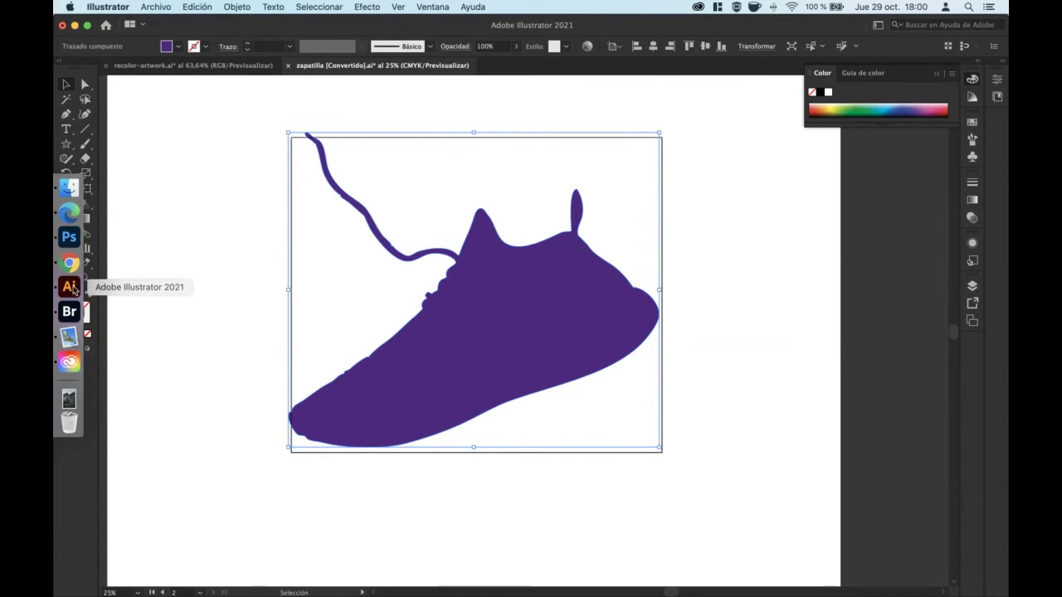
click(70, 238)
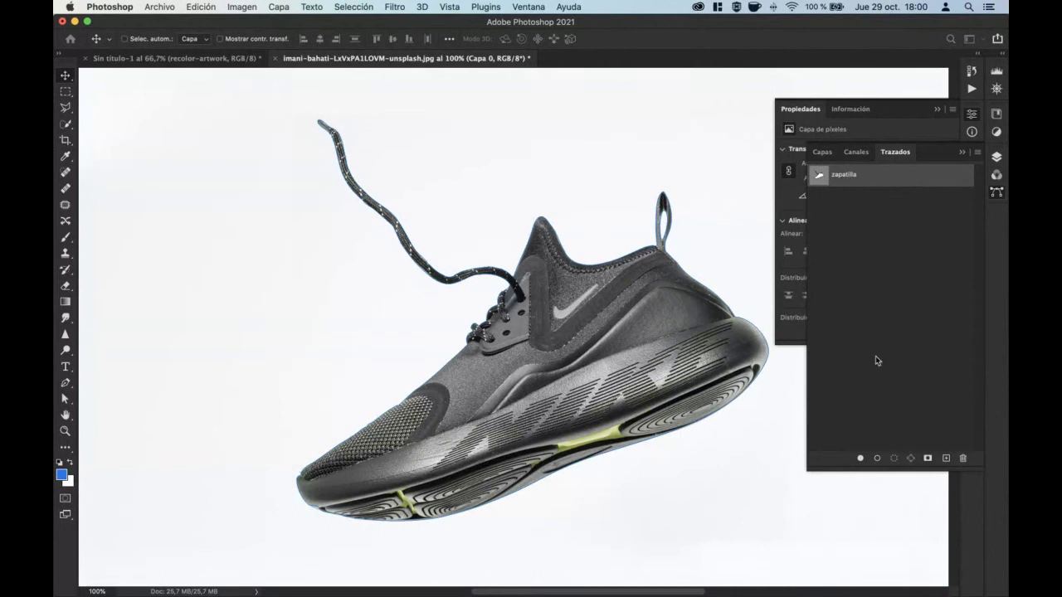
- Load the zapatilla path as a selection, then preview the folder's images and open the heels photo
click(893, 460)
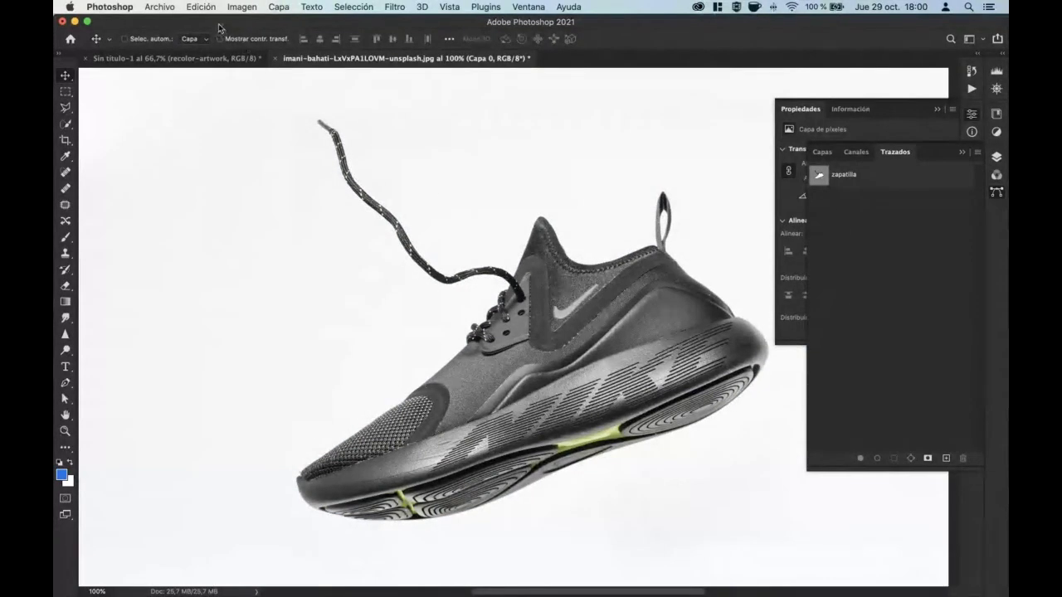
click(147, 9)
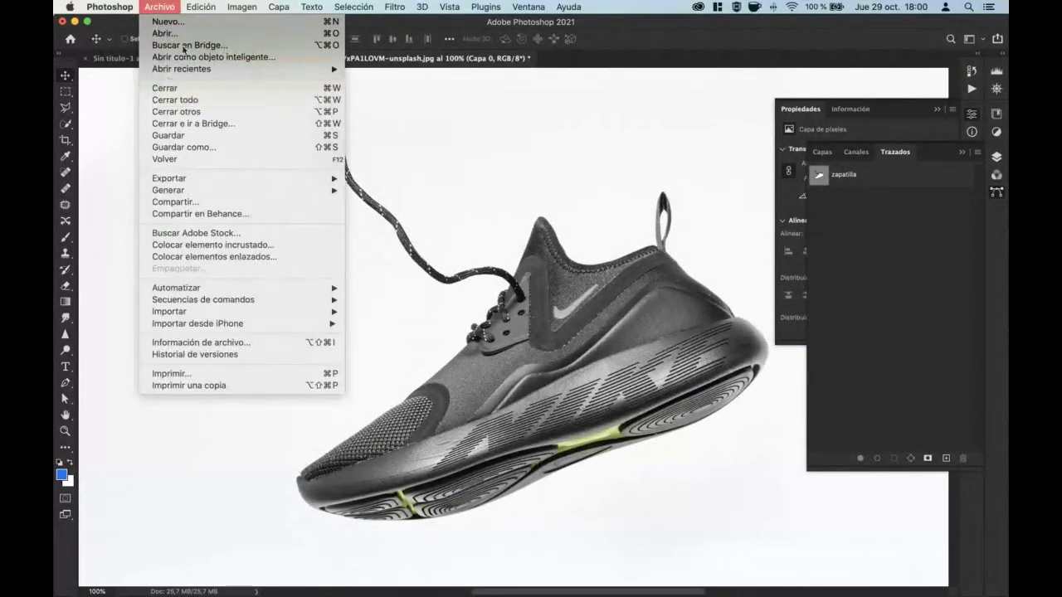
click(411, 98)
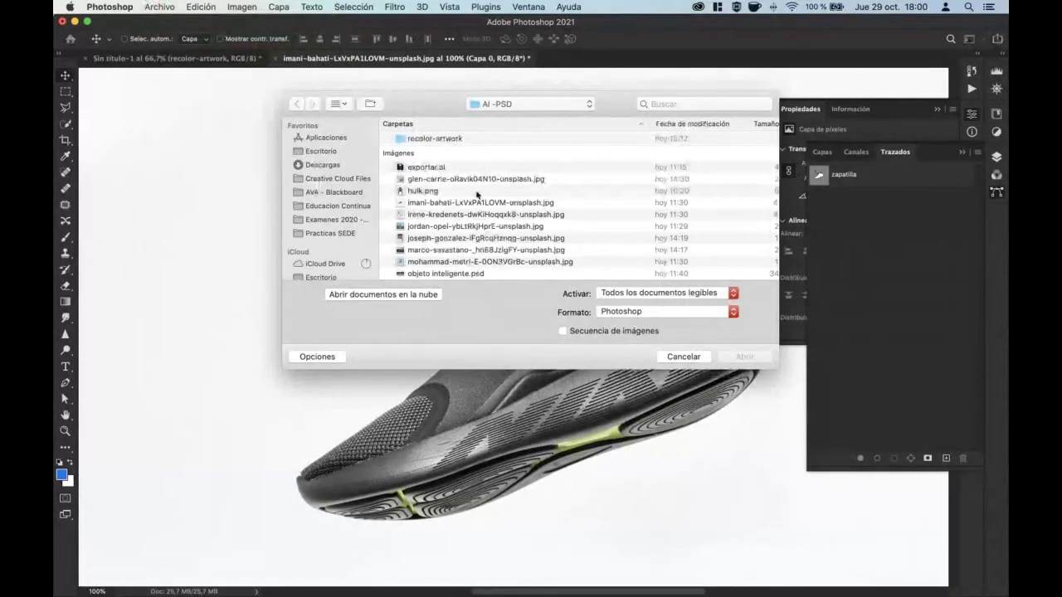
click(477, 204)
key(space)
key(Down)
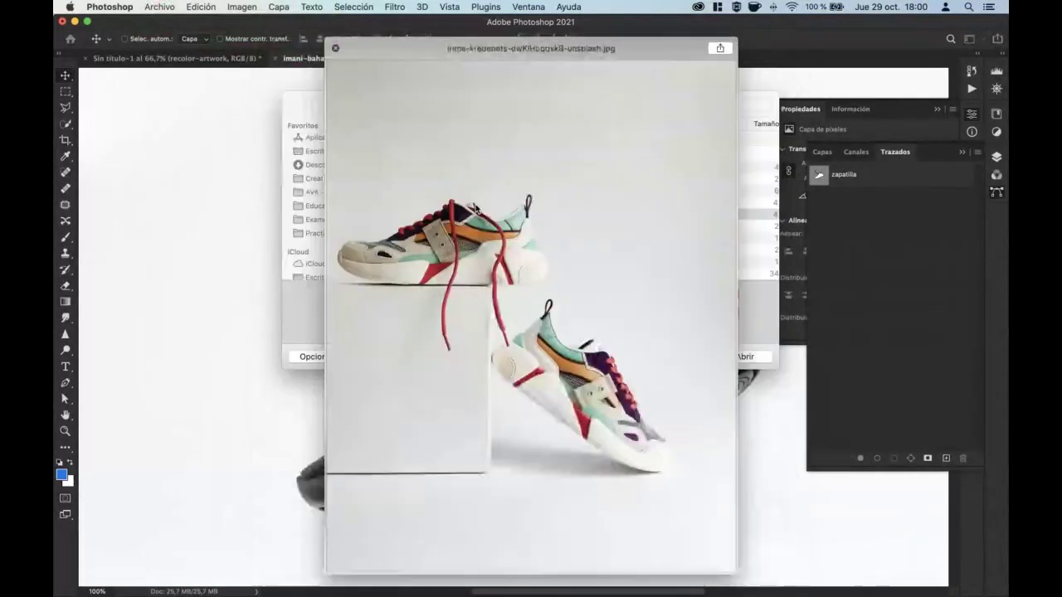
key(Down)
key(Down)
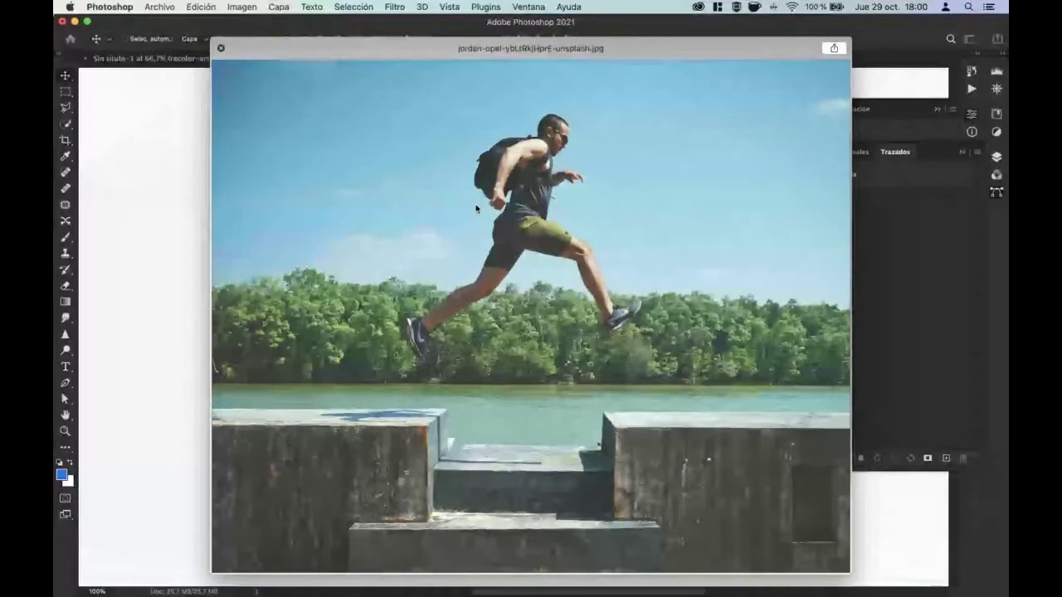
key(Down)
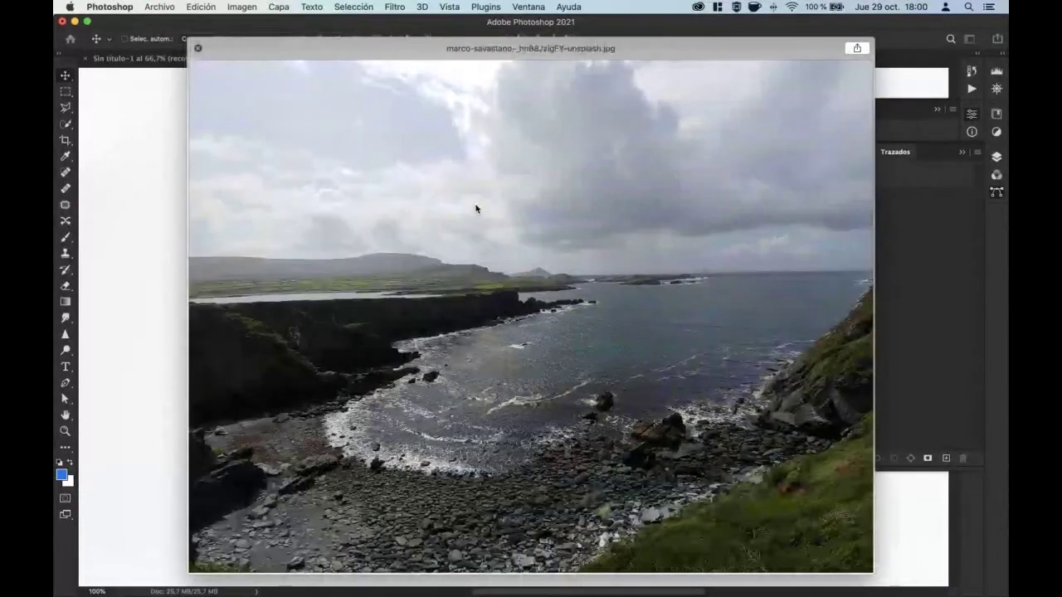
key(Down)
key(space)
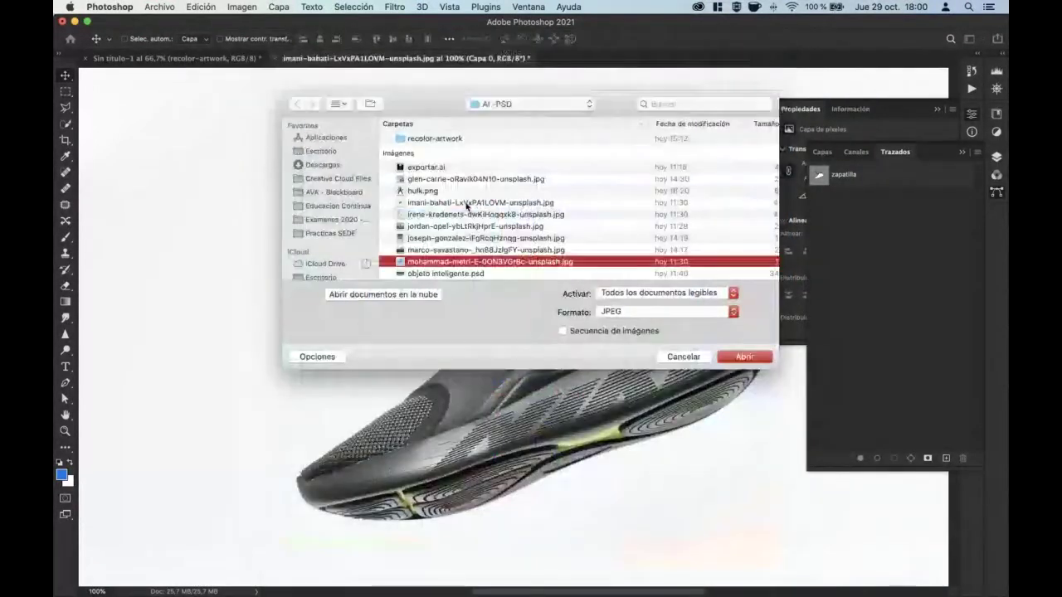
click(723, 359)
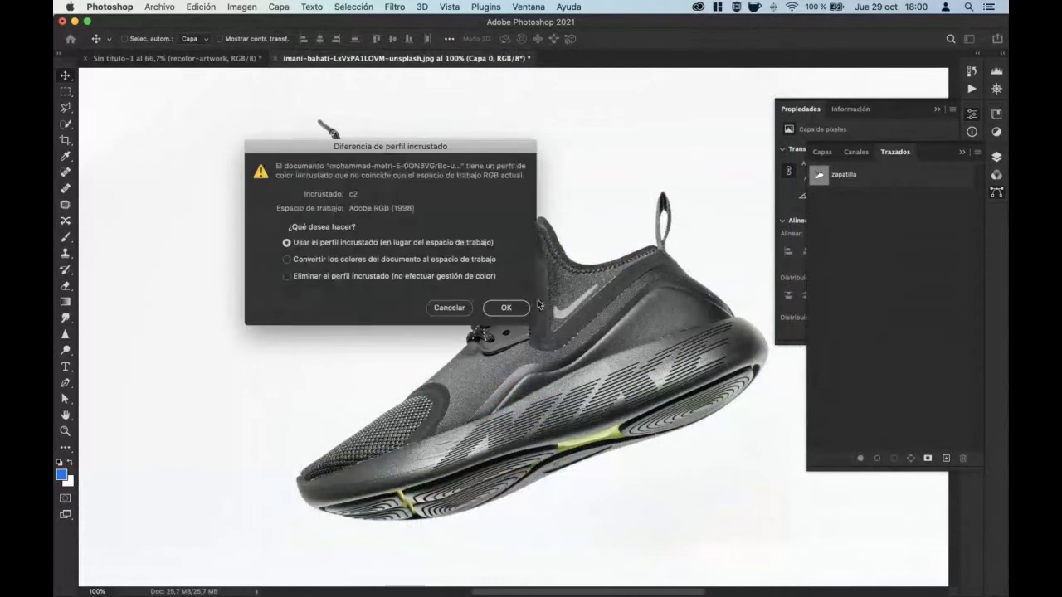
- Convert the photo to the working profile and turn an Object Selection of both heels into a work path
click(354, 260)
click(503, 308)
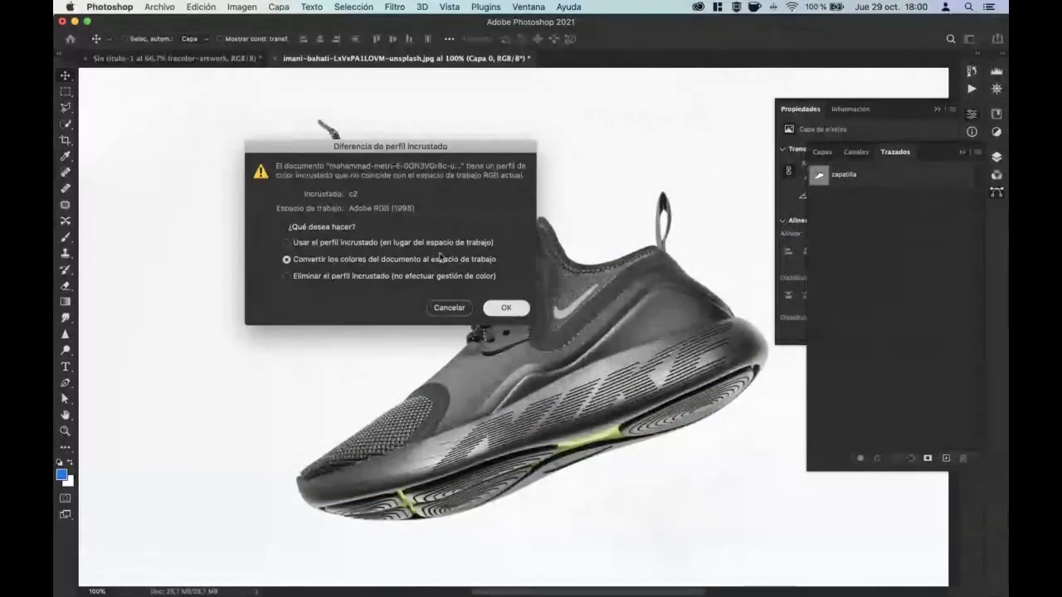
click(66, 124)
click(116, 121)
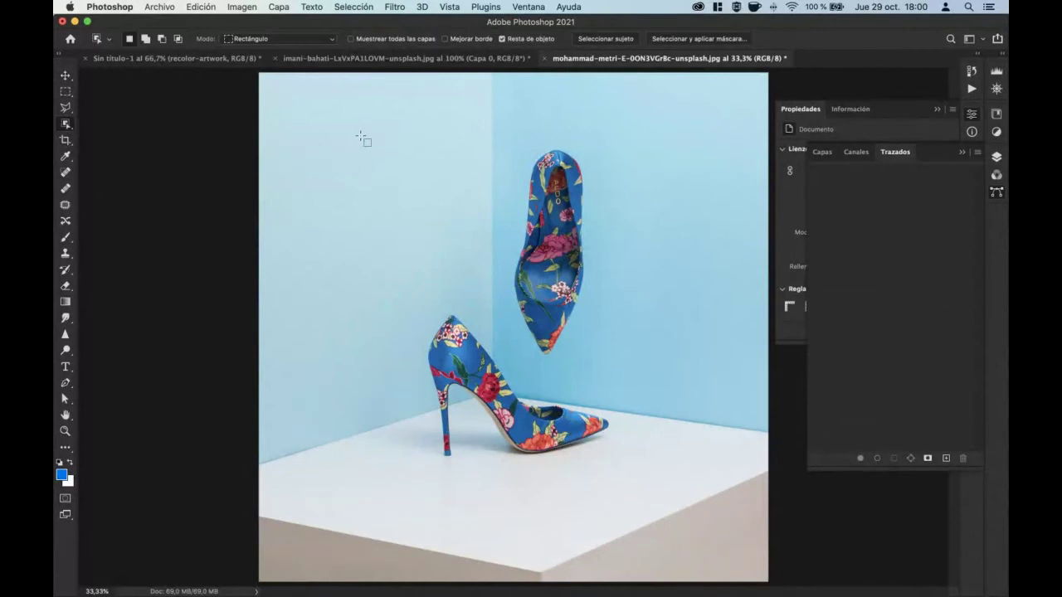
drag(360, 136, 648, 483)
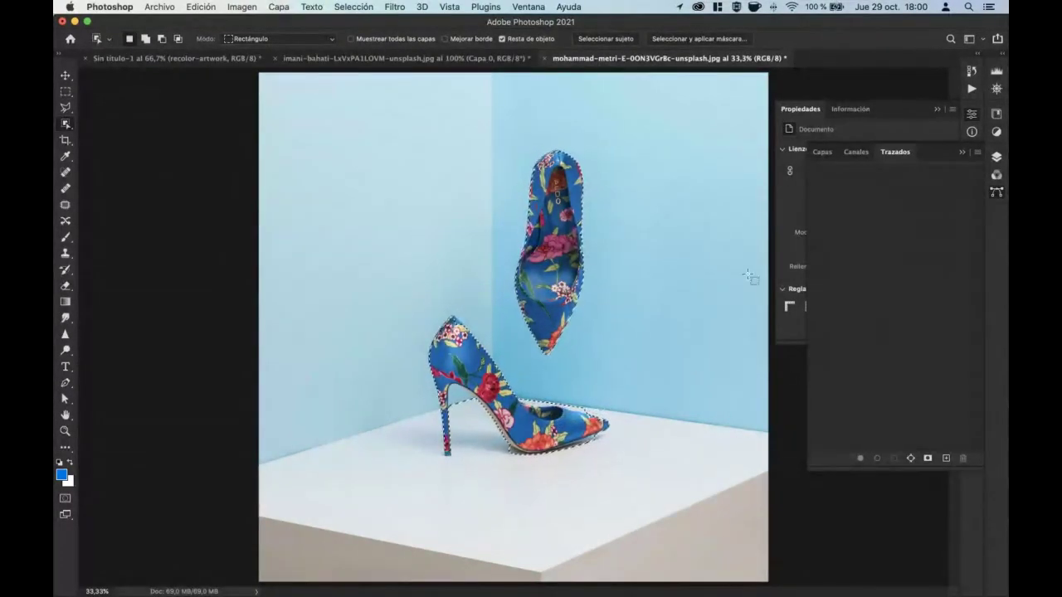
click(910, 461)
click(900, 357)
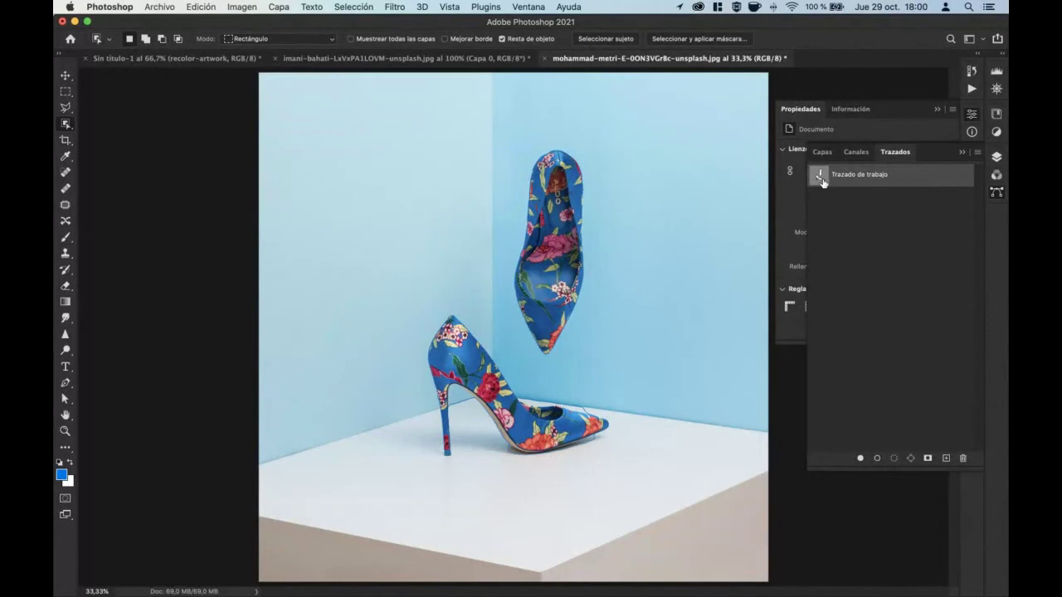
- Save the work path under the name 'tacones'
click(164, 7)
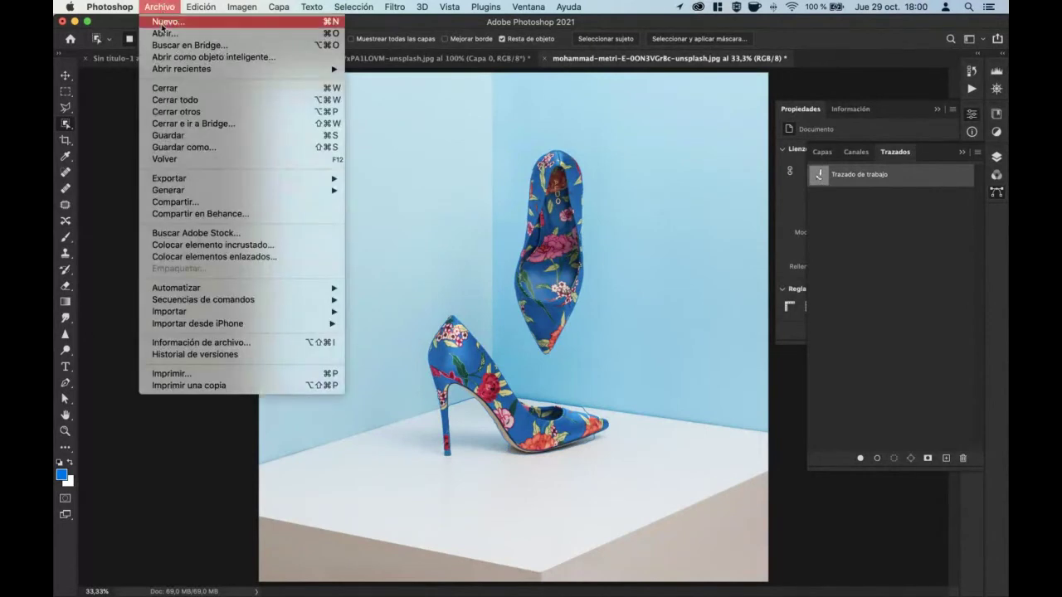
mouse_move(241, 183)
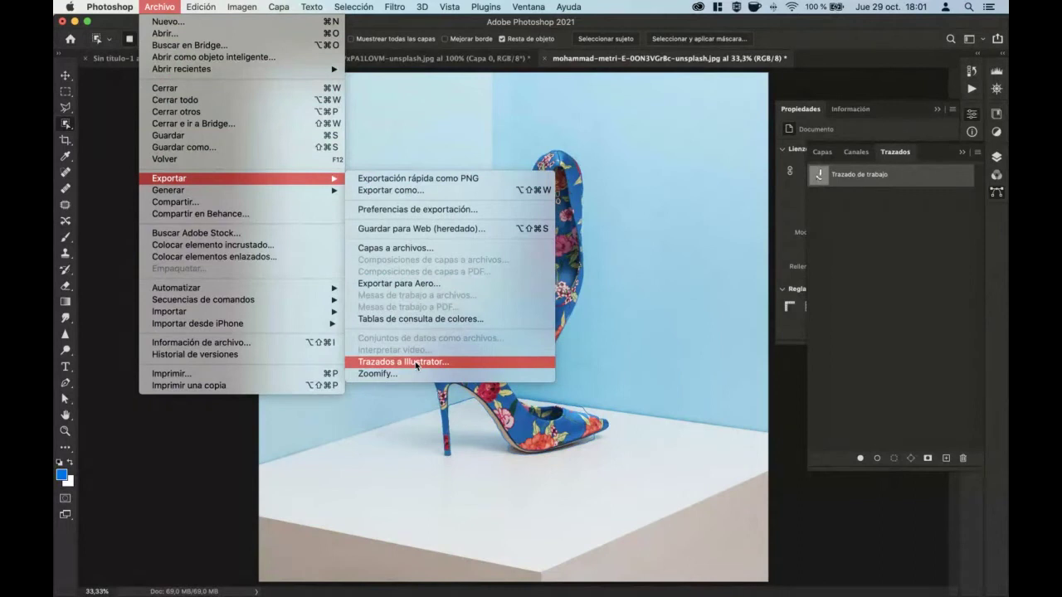
click(416, 362)
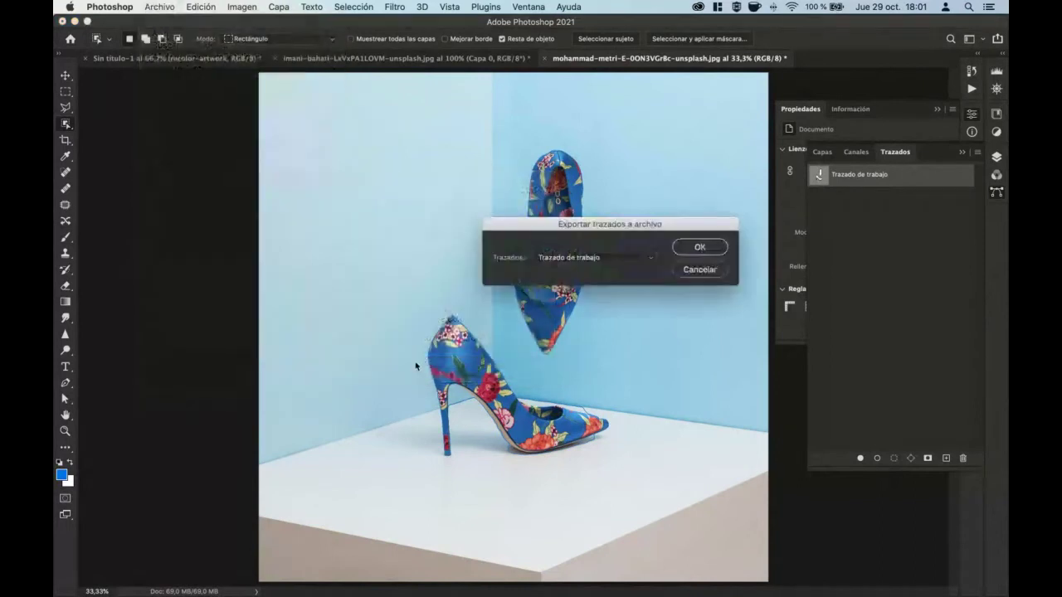
click(699, 270)
double_click(857, 177)
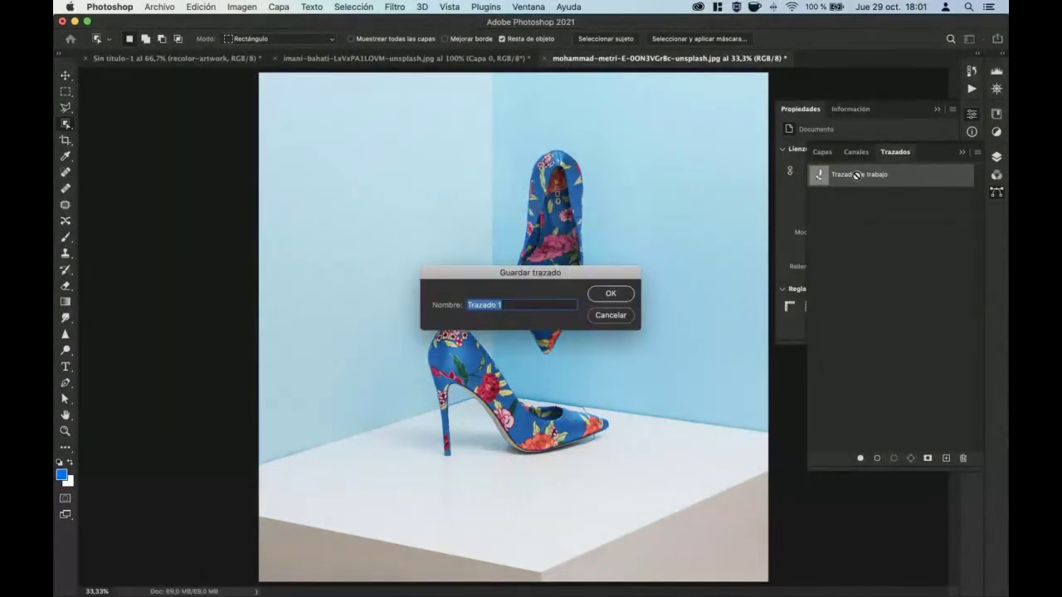
text(tacones)
key(Return)
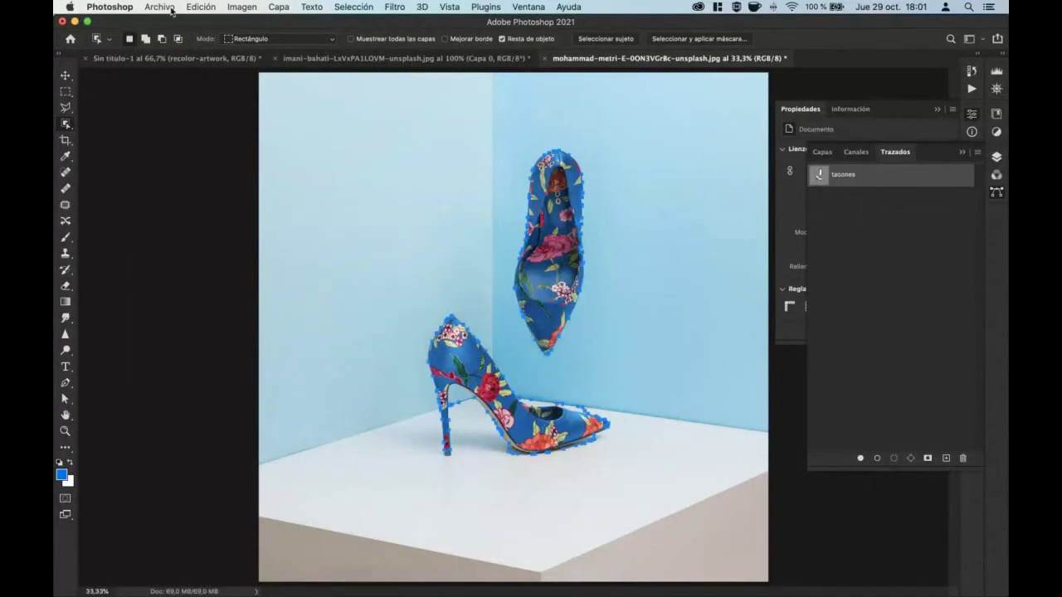
- Export the tacones path to Illustrator as a file named tacones
click(159, 7)
mouse_move(231, 181)
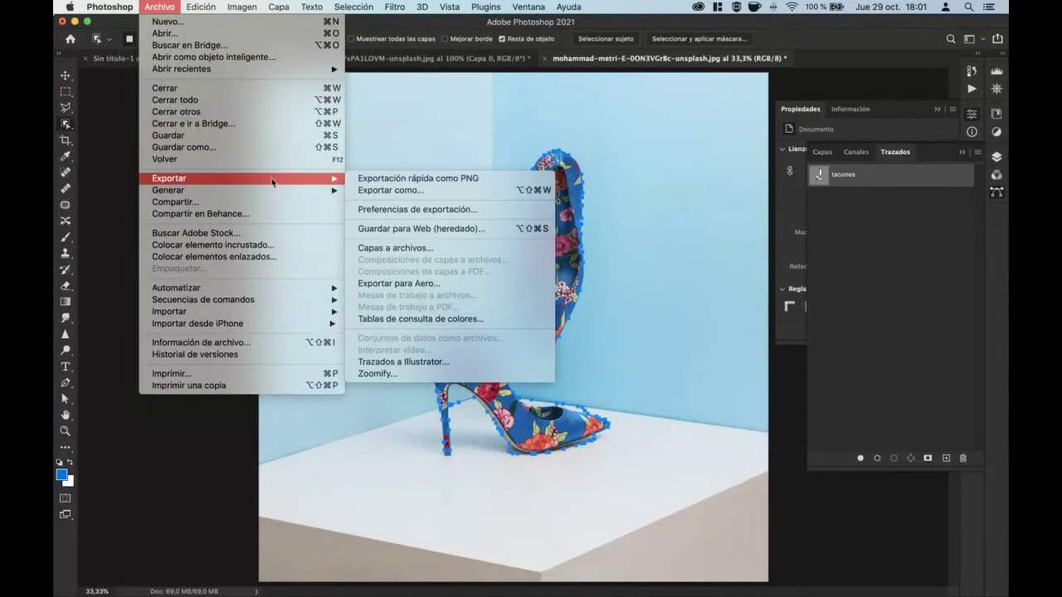
click(431, 365)
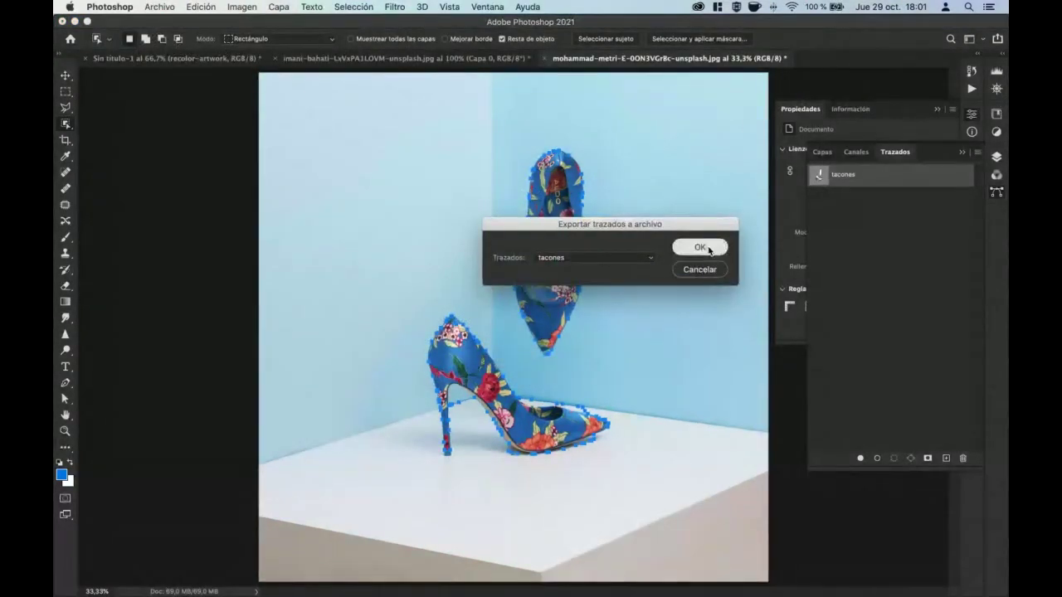
click(699, 247)
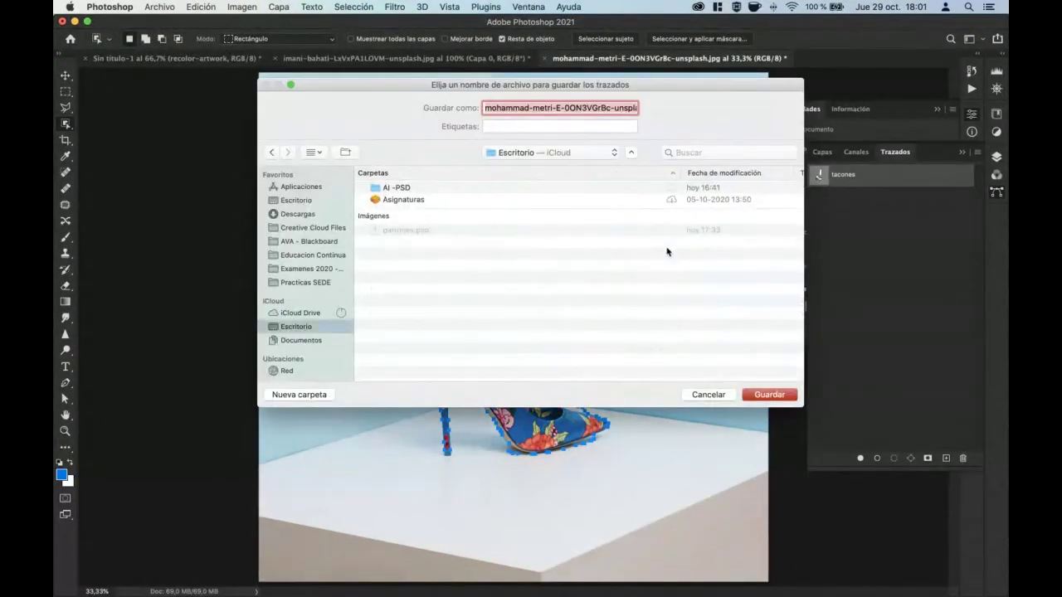
text(tacones)
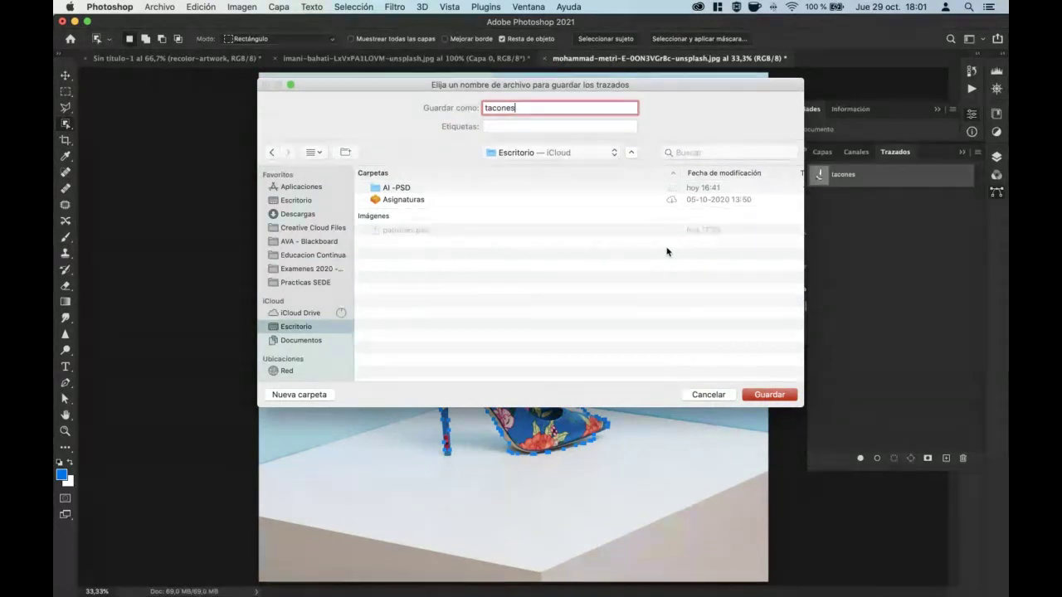
key(Return)
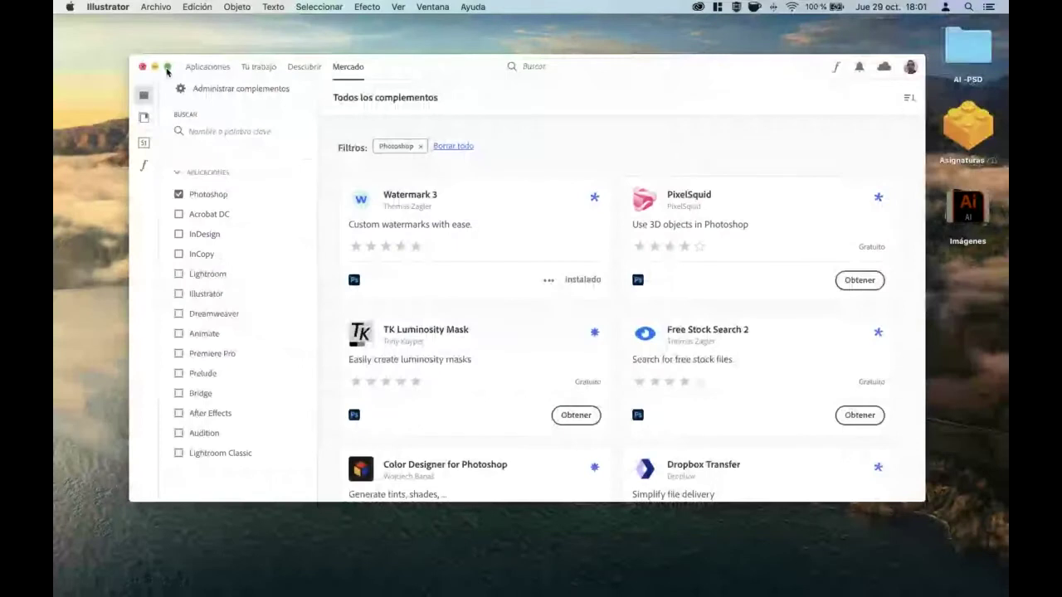
- Close the add-ons window, Quick Look tacones.ai on the desktop, and return to Photoshop
click(142, 66)
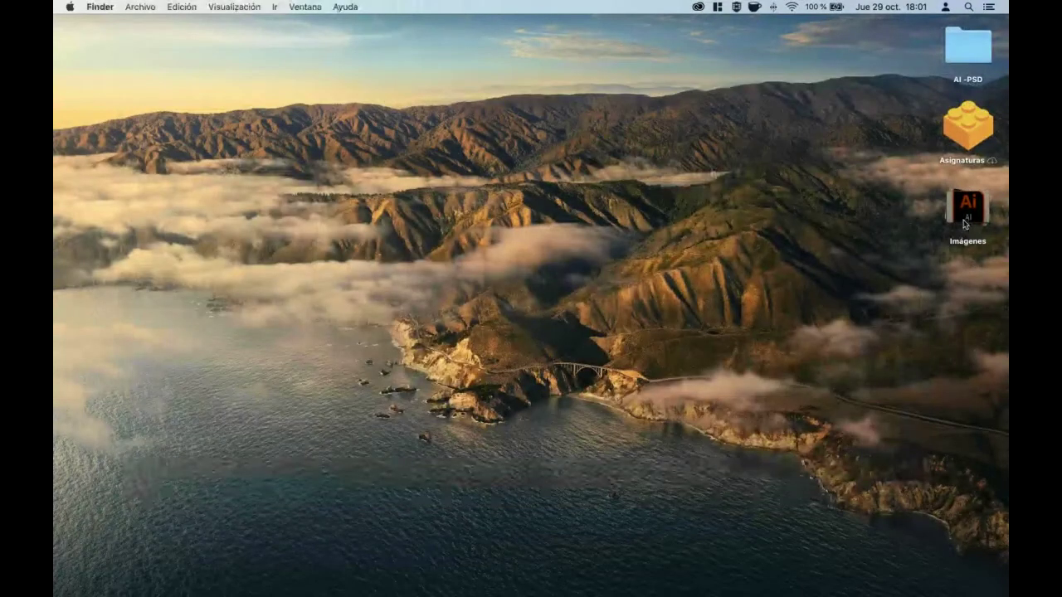
click(965, 305)
key(space)
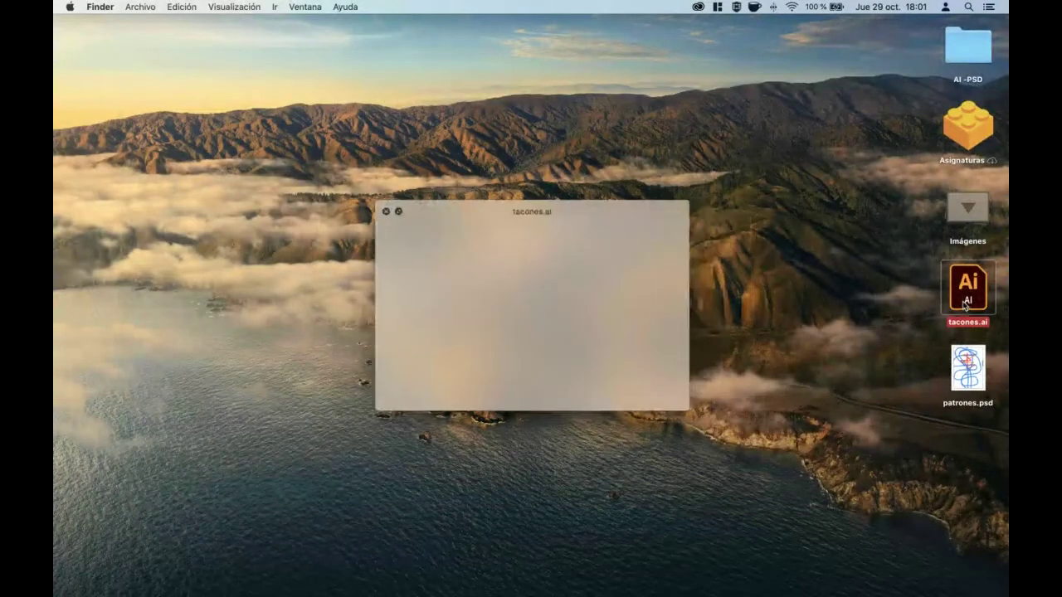
drag(964, 306, 844, 330)
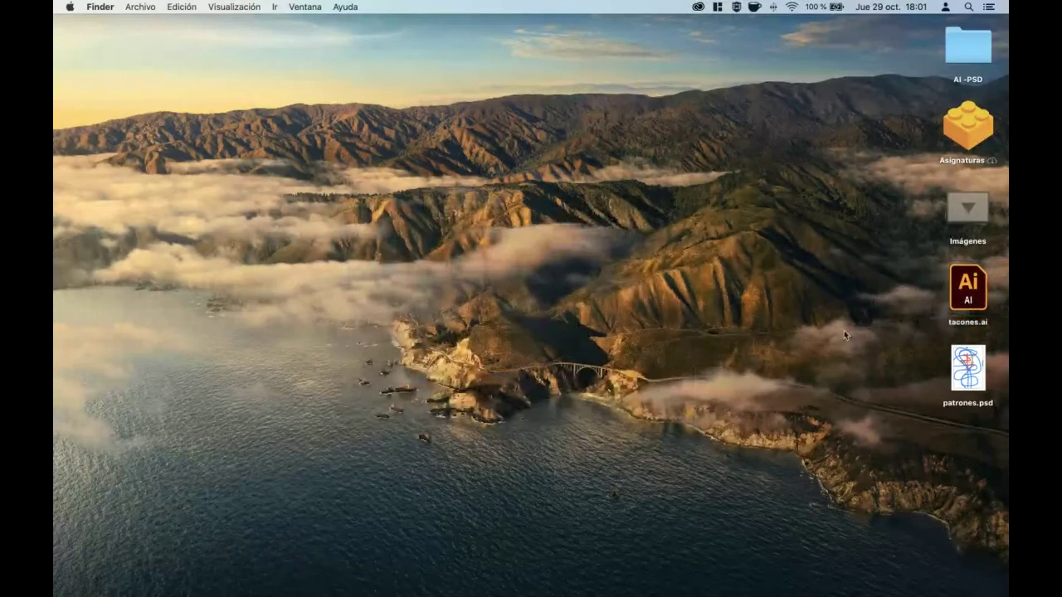
click(71, 259)
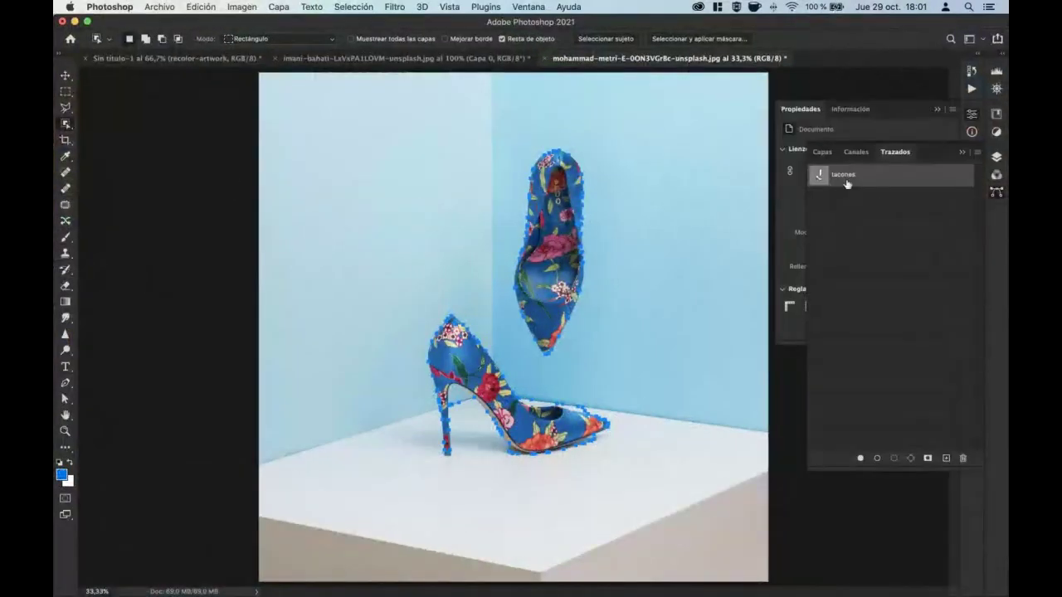
- Save the heels photo in Photoshop format to the desktop as tacones.psd
click(166, 8)
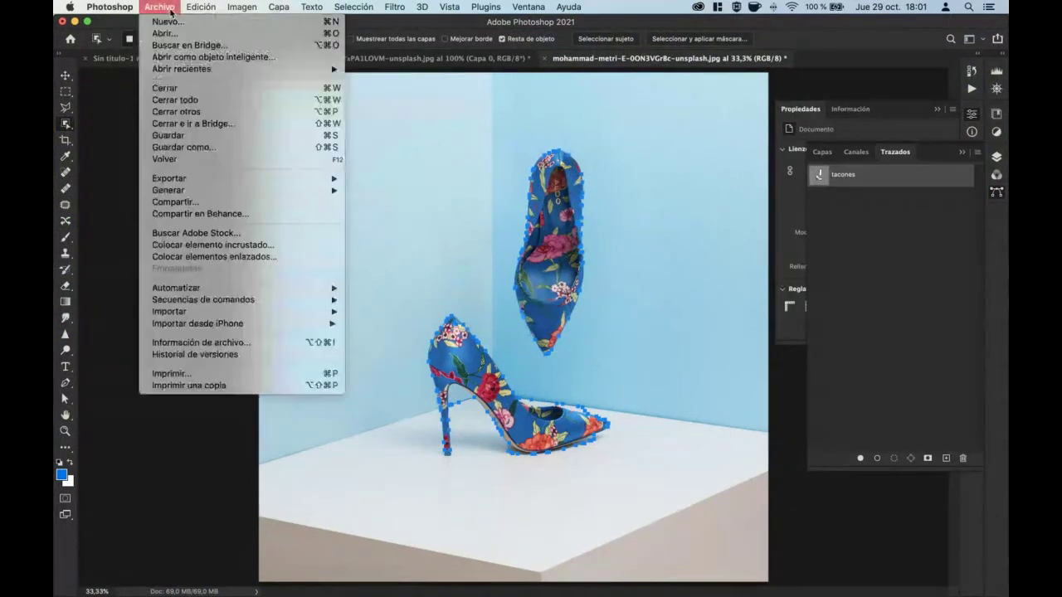
click(228, 147)
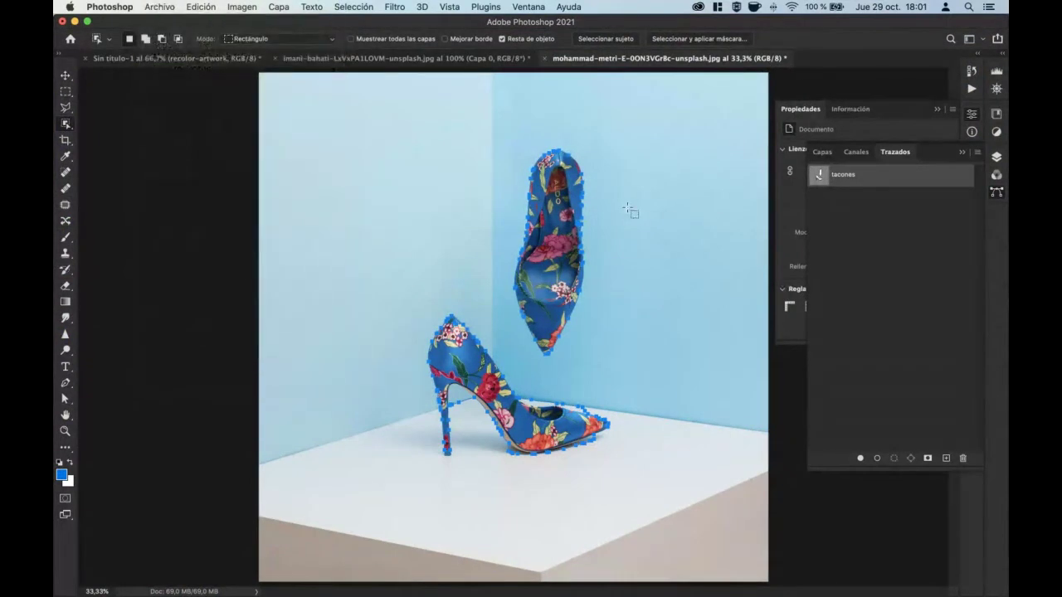
click(535, 240)
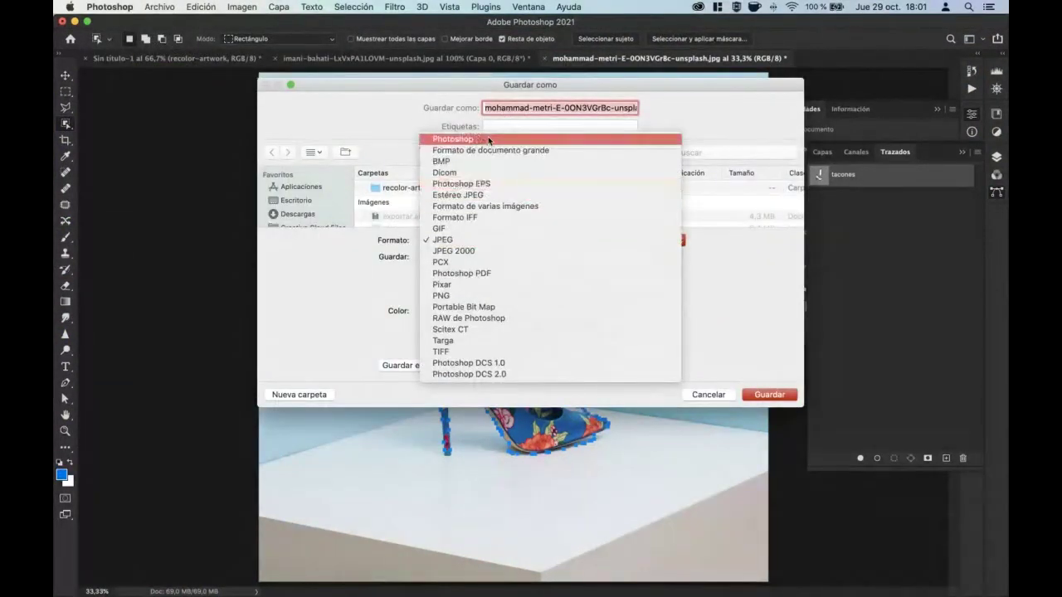
click(531, 139)
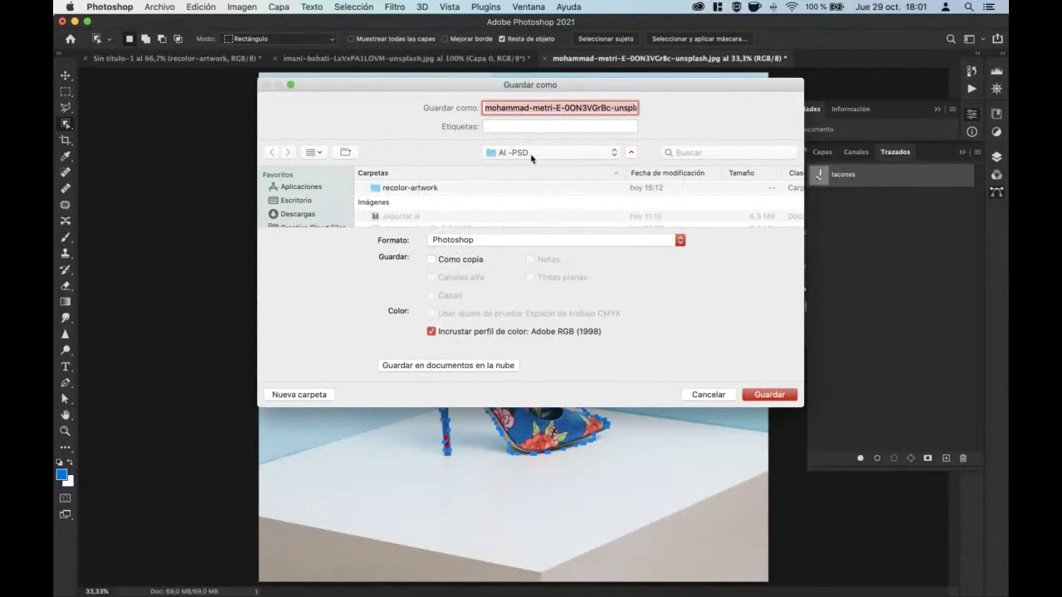
key(super+Up)
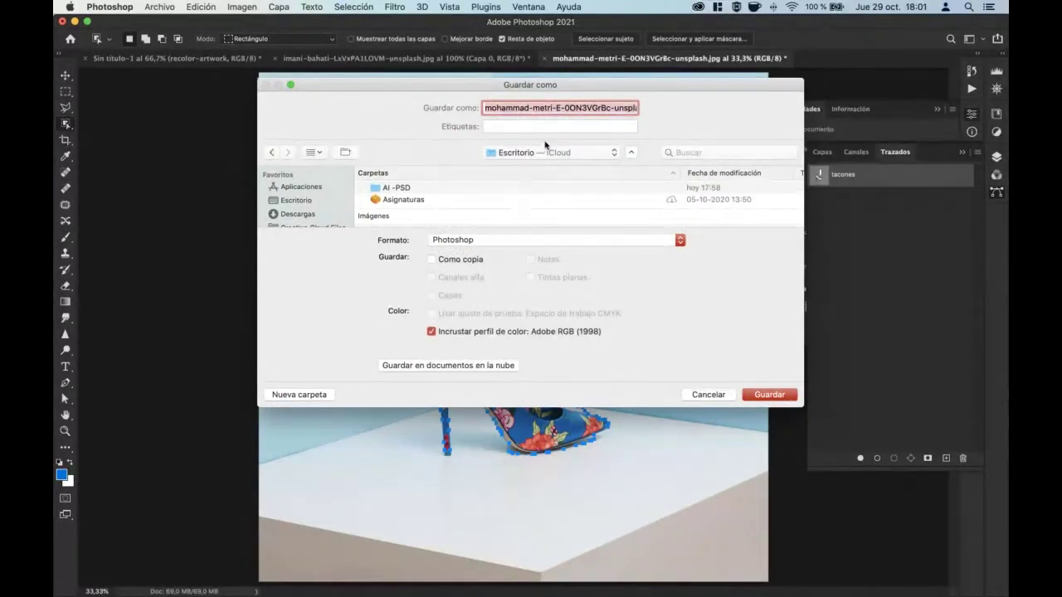
text(tacones.psd)
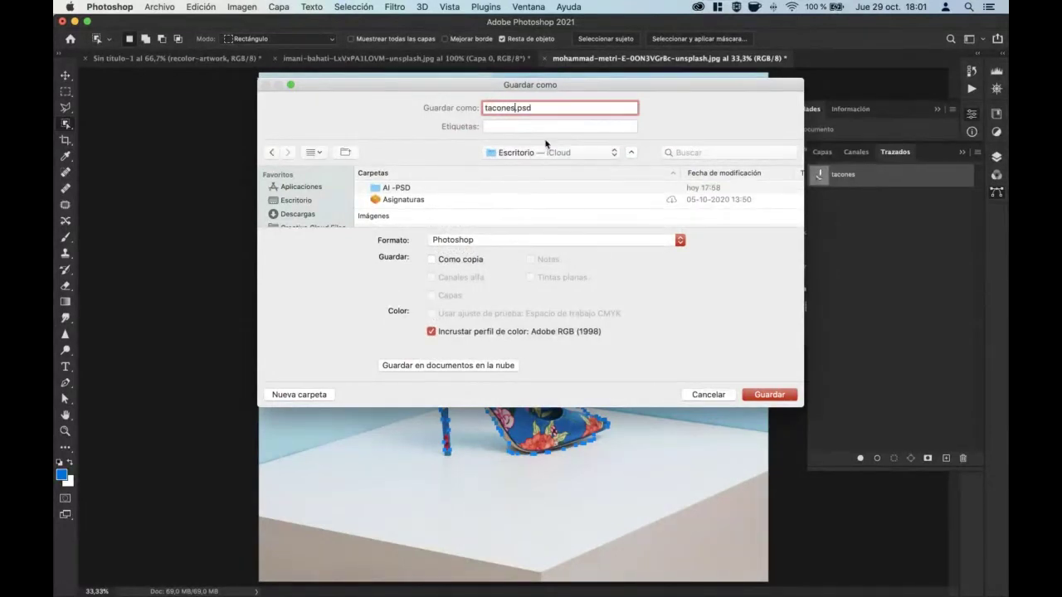
key(Return)
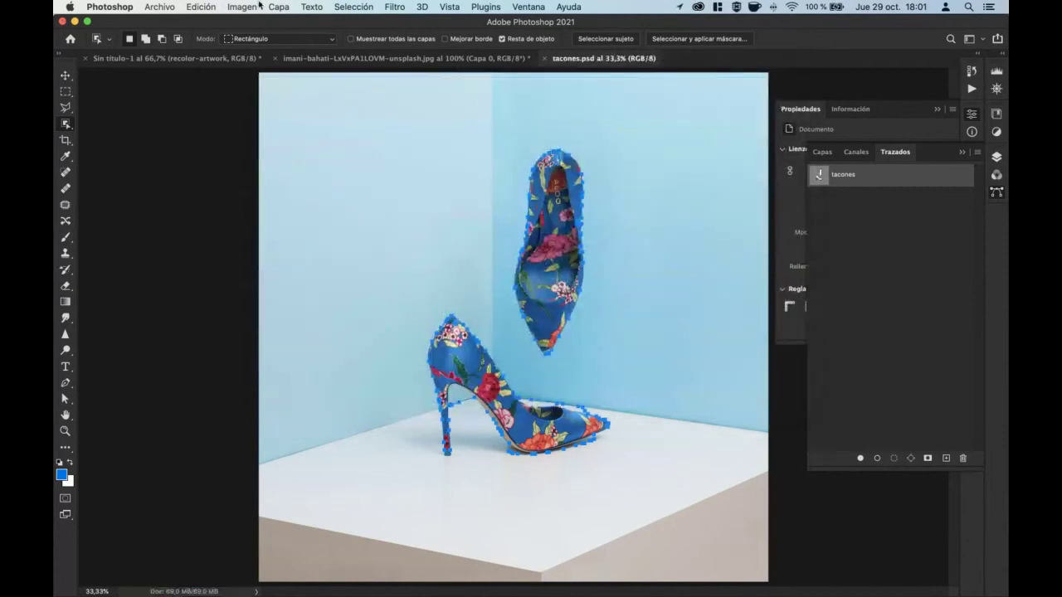
- Minimize Photoshop, Quick Look tacones.psd on the desktop, then select tacones.ai
click(75, 23)
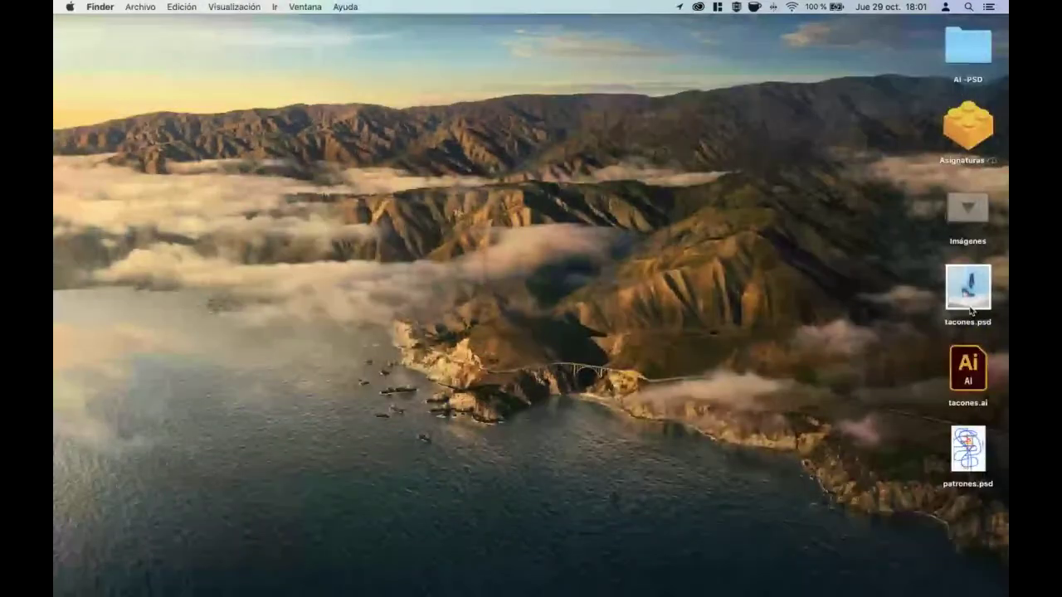
click(969, 307)
key(space)
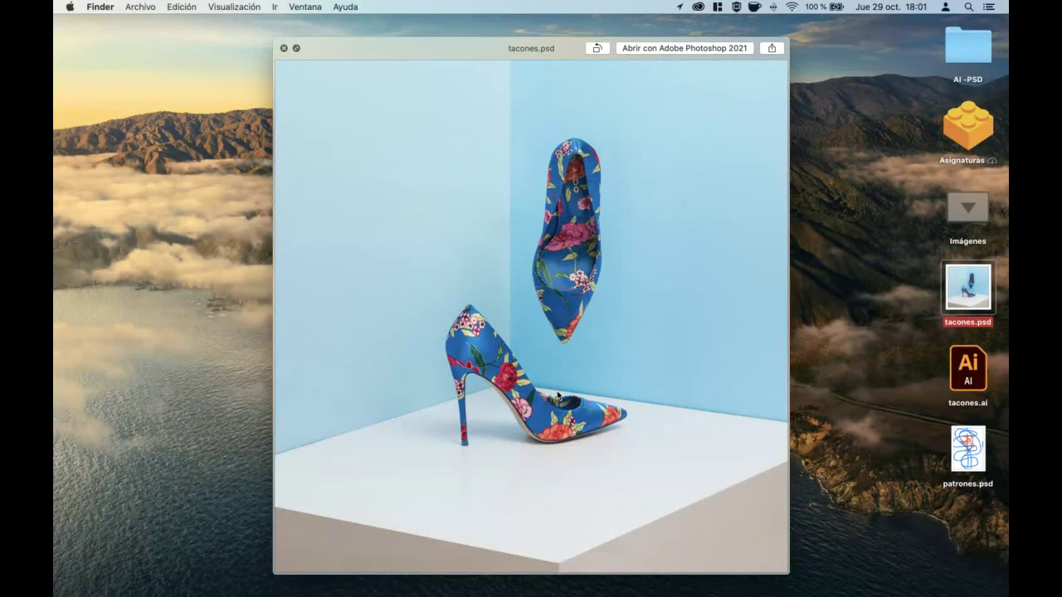
click(895, 385)
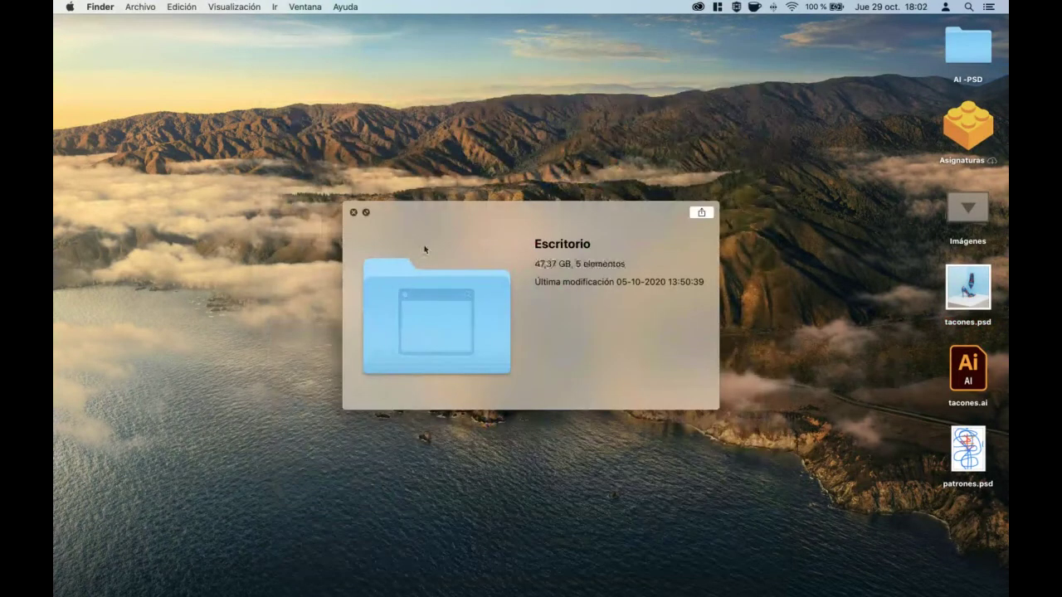
key(space)
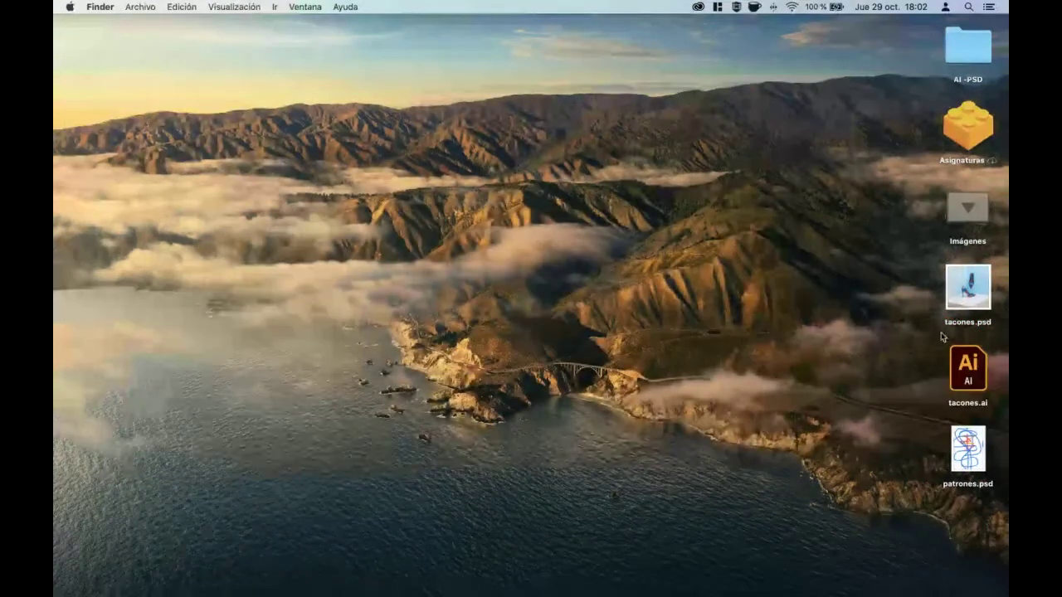
click(961, 383)
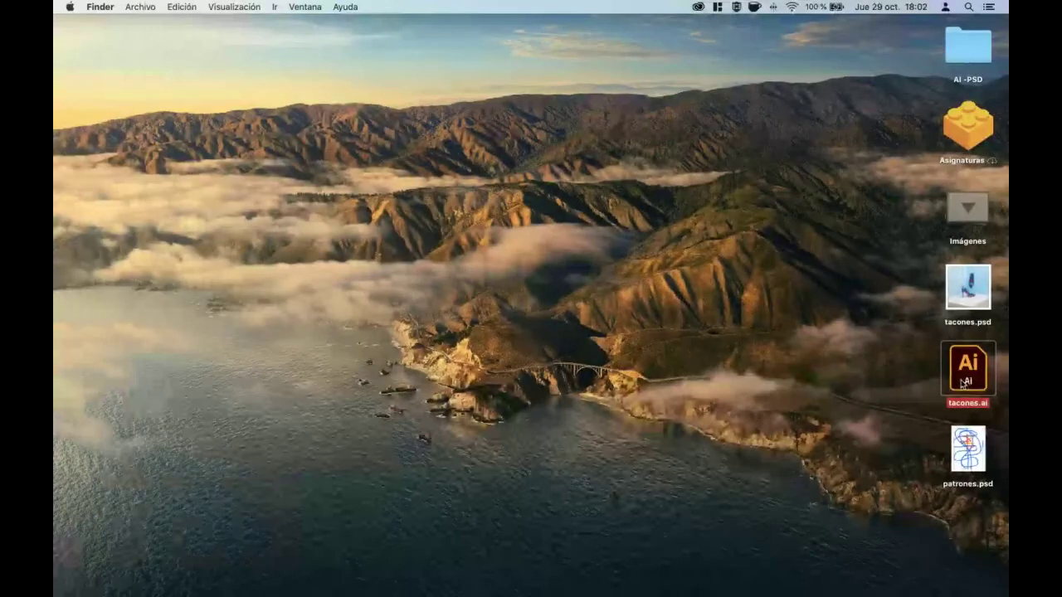
- Open tacones.ai in Illustrator, converting to artboards and assigning the current working profile
double_click(962, 384)
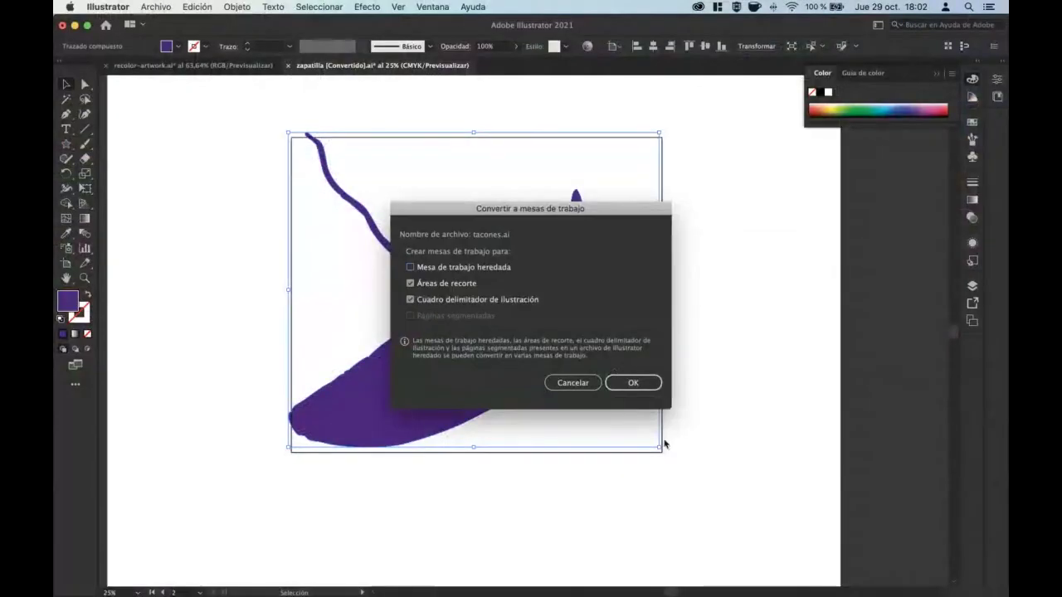
click(635, 385)
click(560, 368)
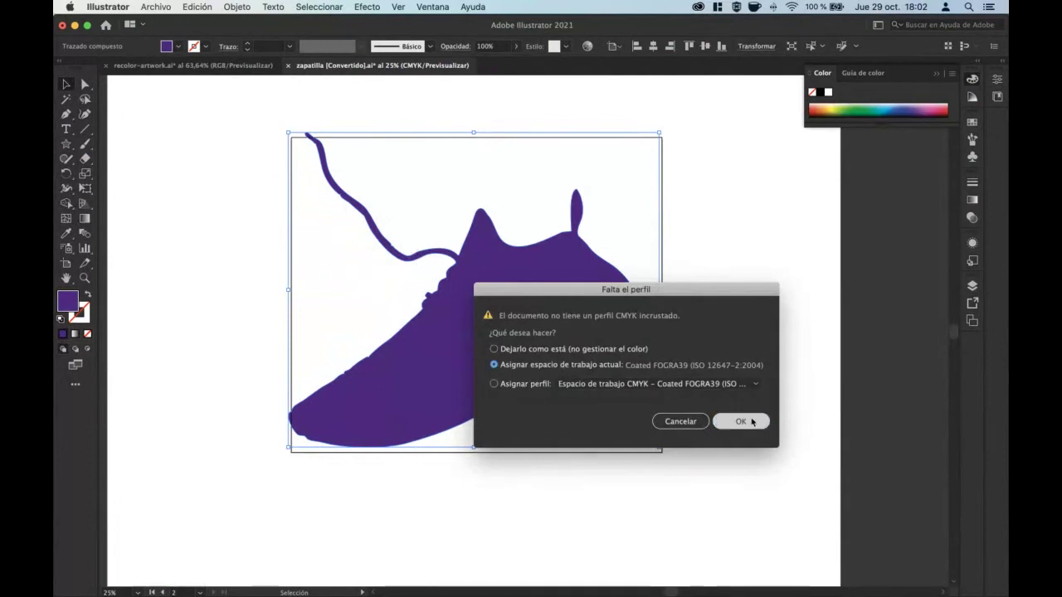
click(746, 422)
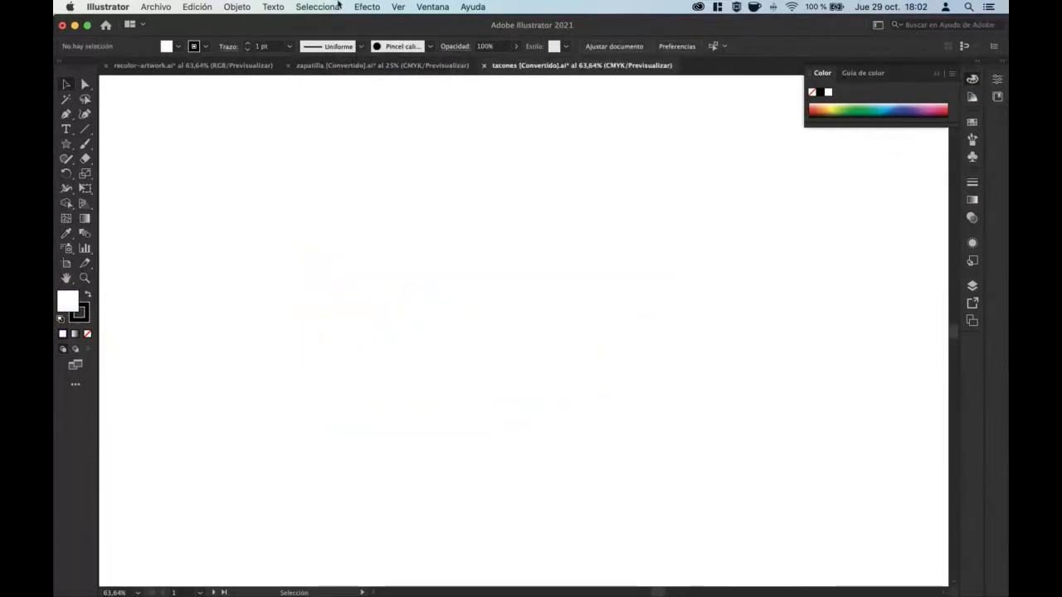
- Switch to Outline view, zoom out, and select both heel outlines
click(398, 8)
click(432, 33)
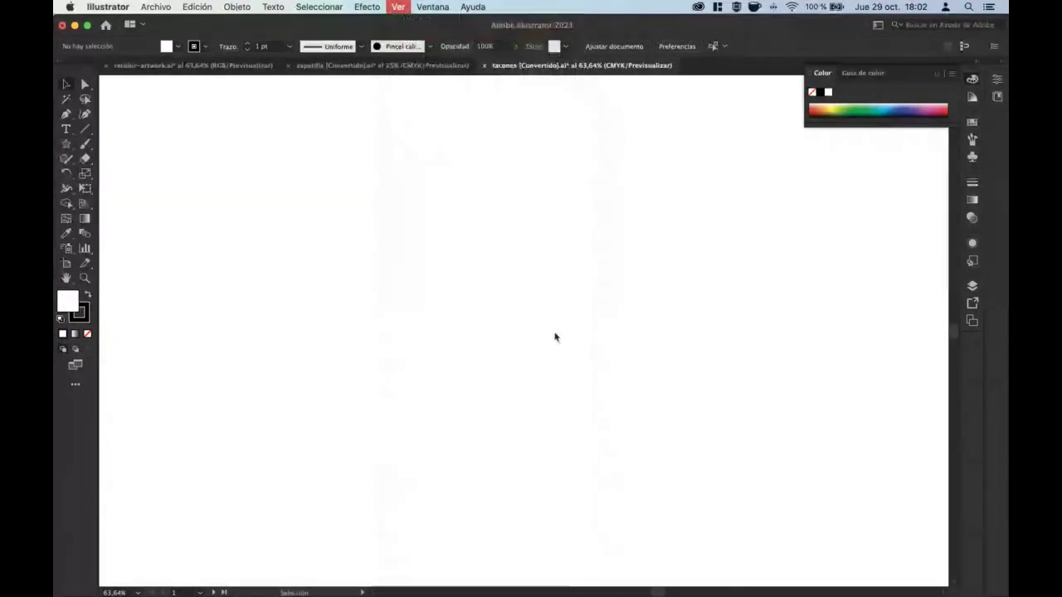
key(z)
alt+click(627, 384)
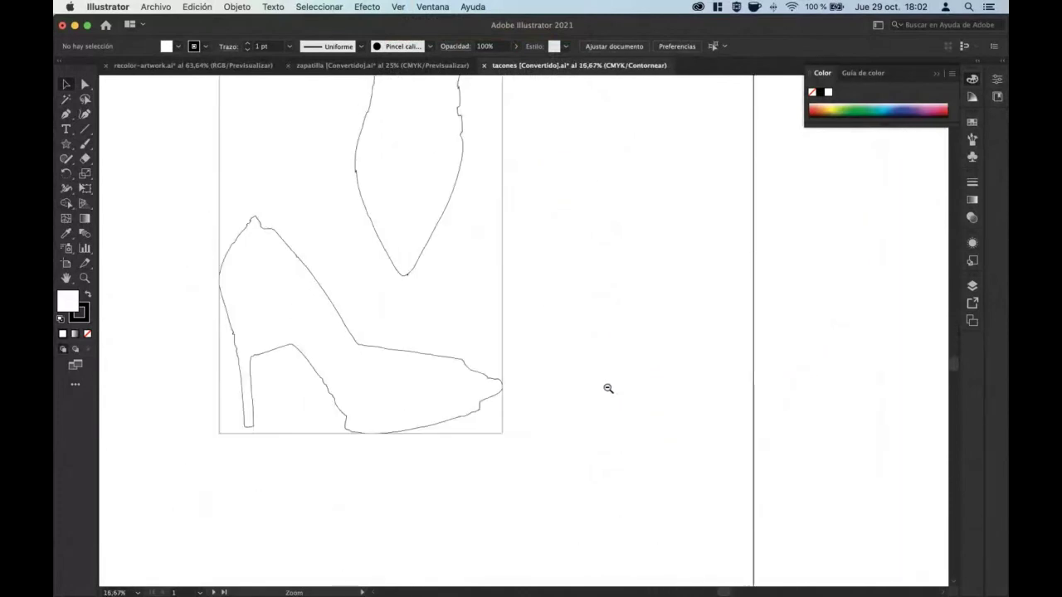
alt+click(533, 365)
drag(510, 319, 481, 413)
drag(316, 275, 503, 456)
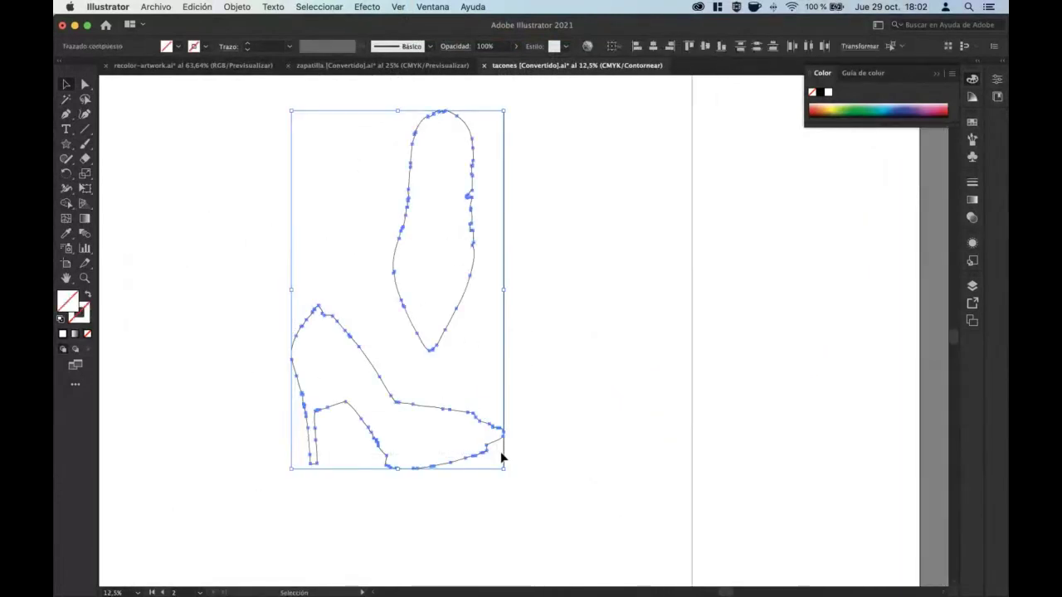
- Fill the heels solid green, return to Preview, deselect, and minimize Illustrator
click(881, 107)
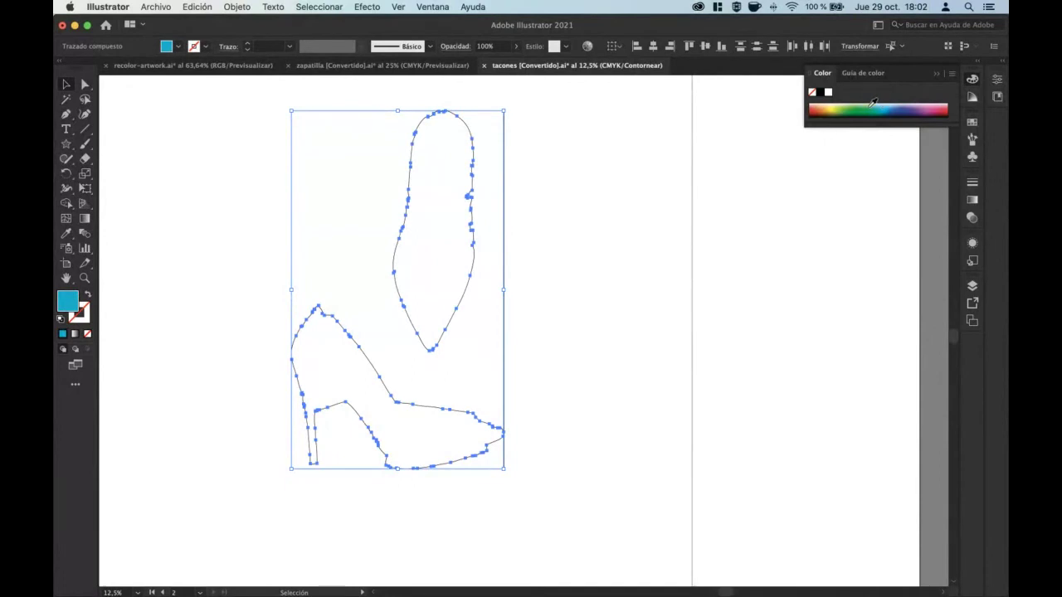
click(860, 104)
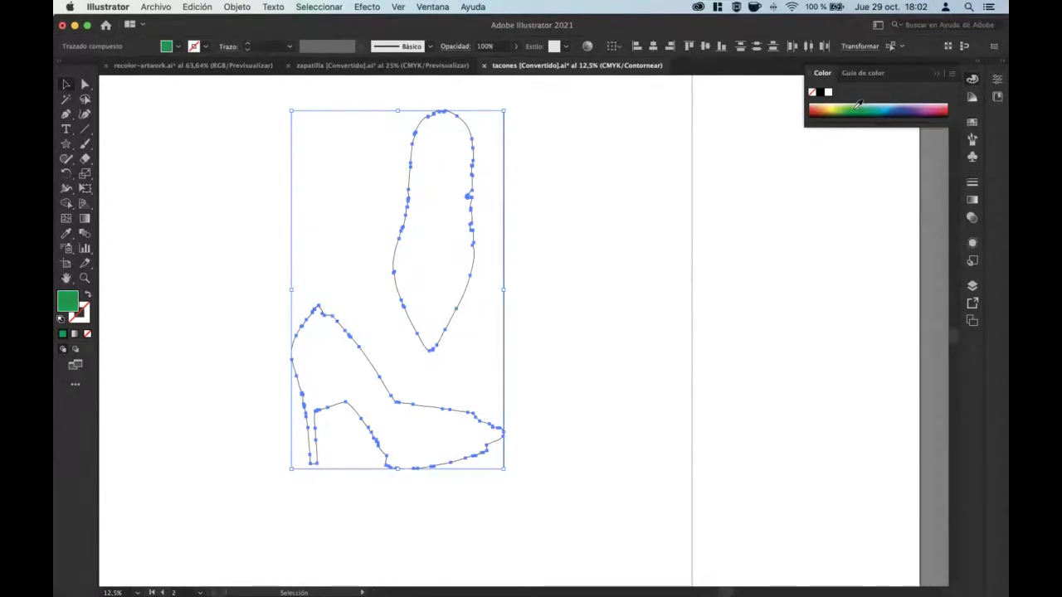
click(401, 7)
click(427, 25)
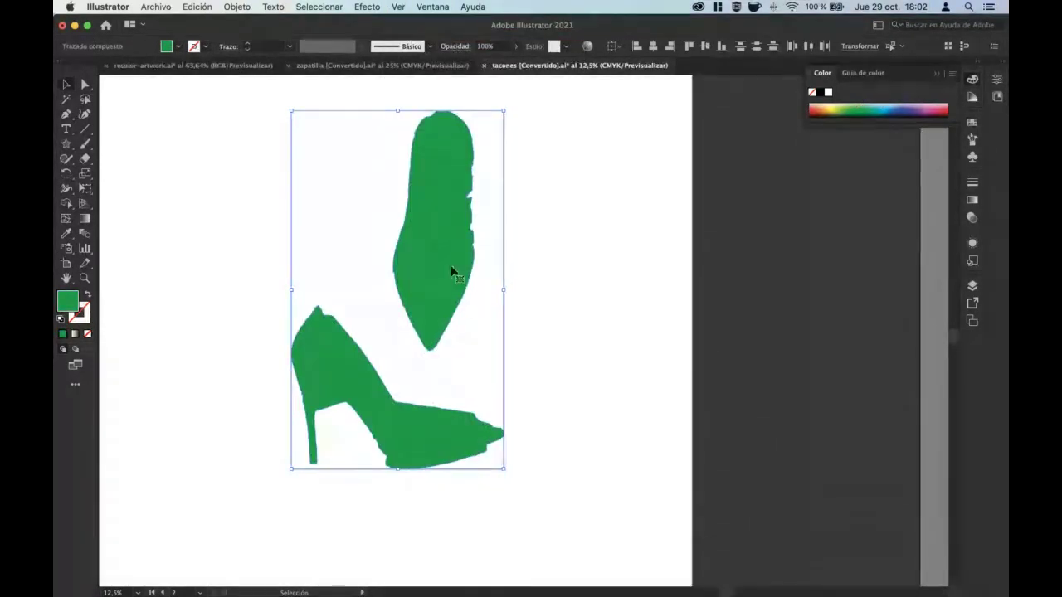
click(169, 171)
click(74, 27)
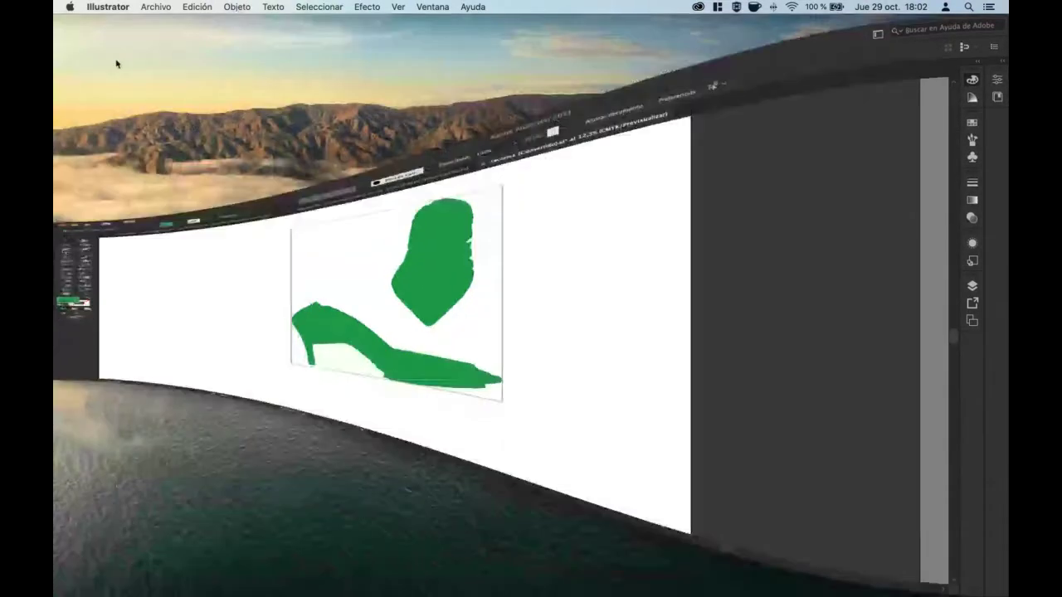
- Launch Adobe InDesign 2021 from Launchpad
click(975, 305)
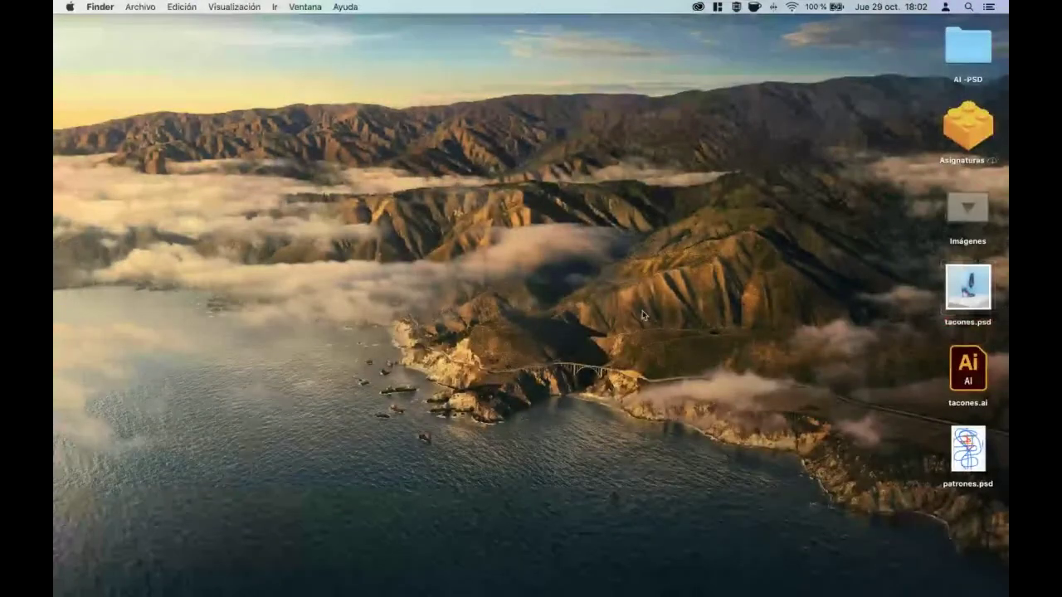
key(F4)
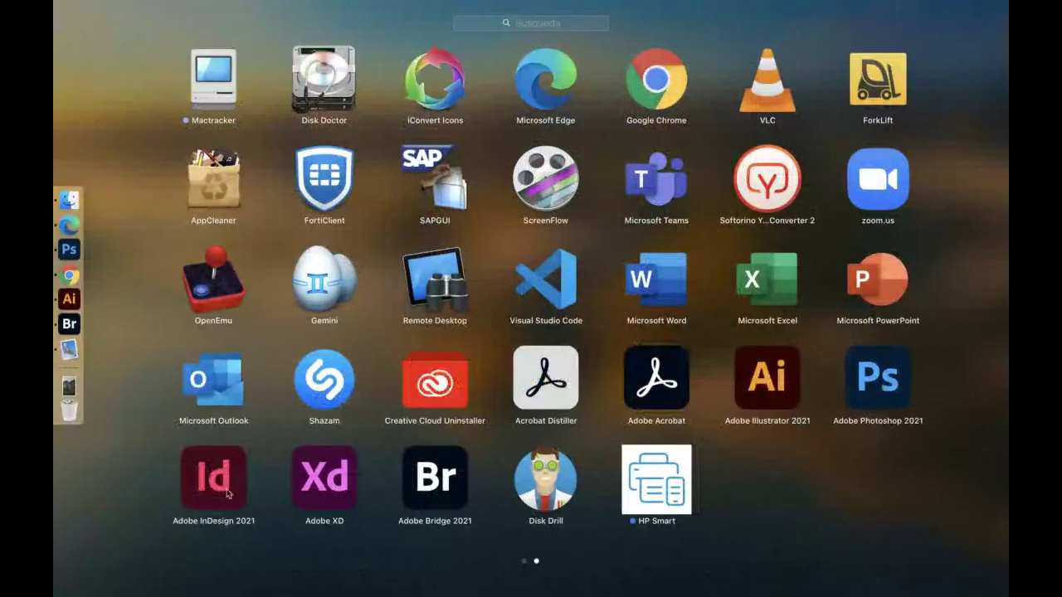
click(247, 396)
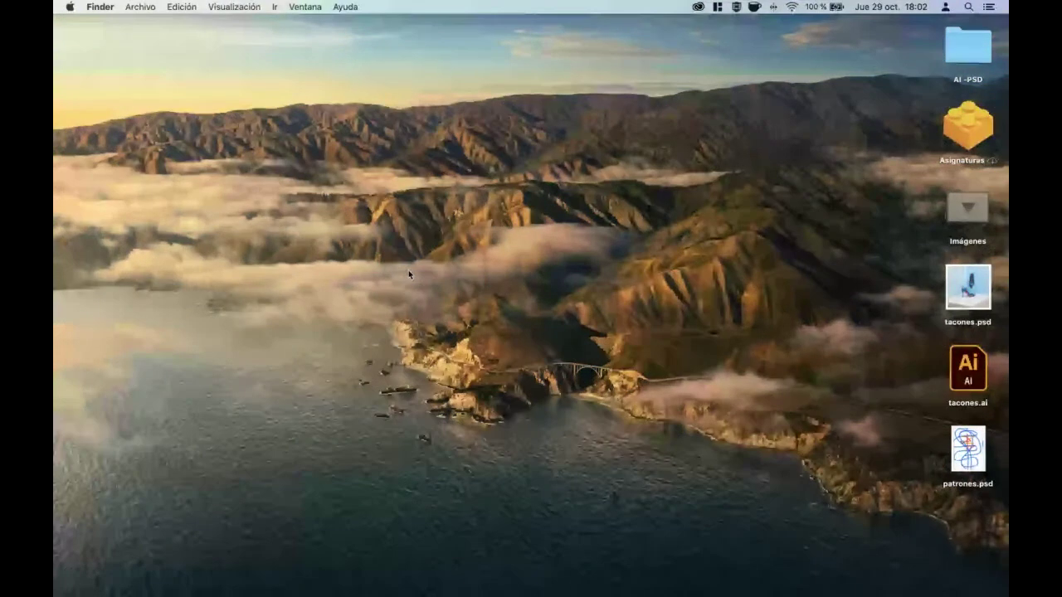
mouse_move(69, 213)
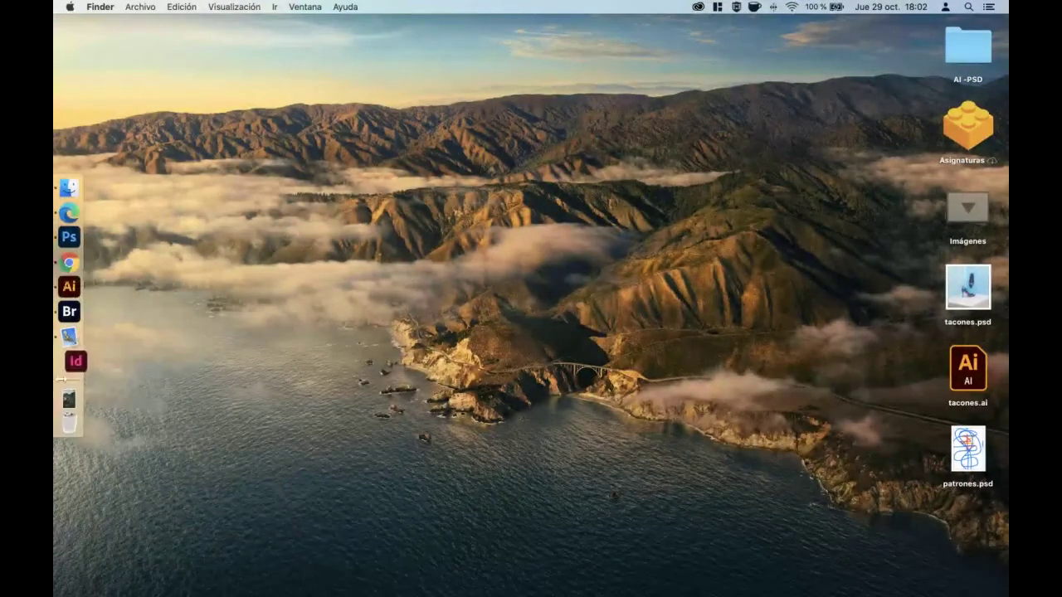
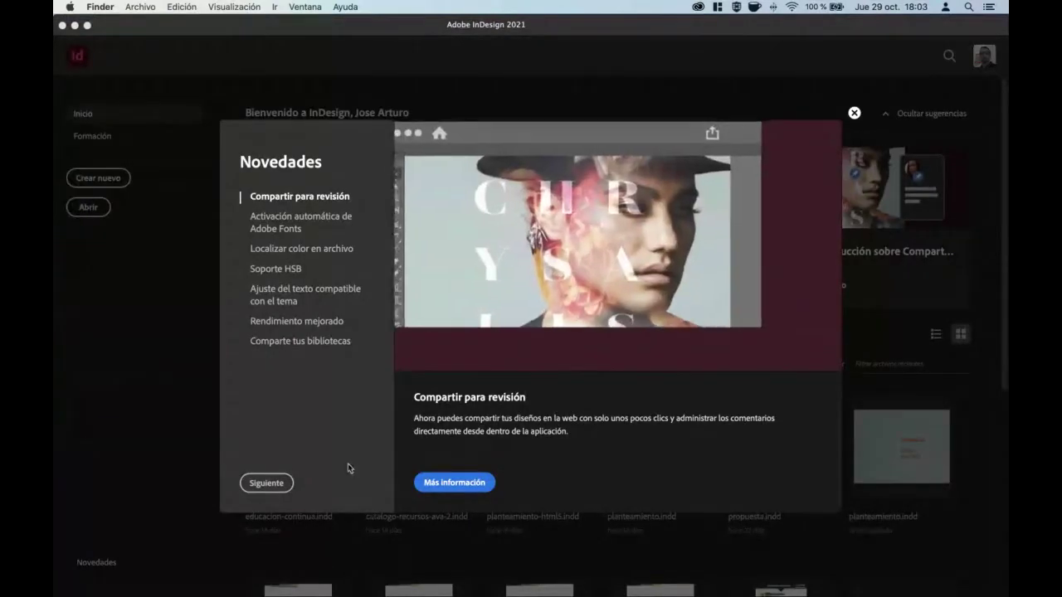
- Create a new Letter-size document in landscape orientation
click(854, 113)
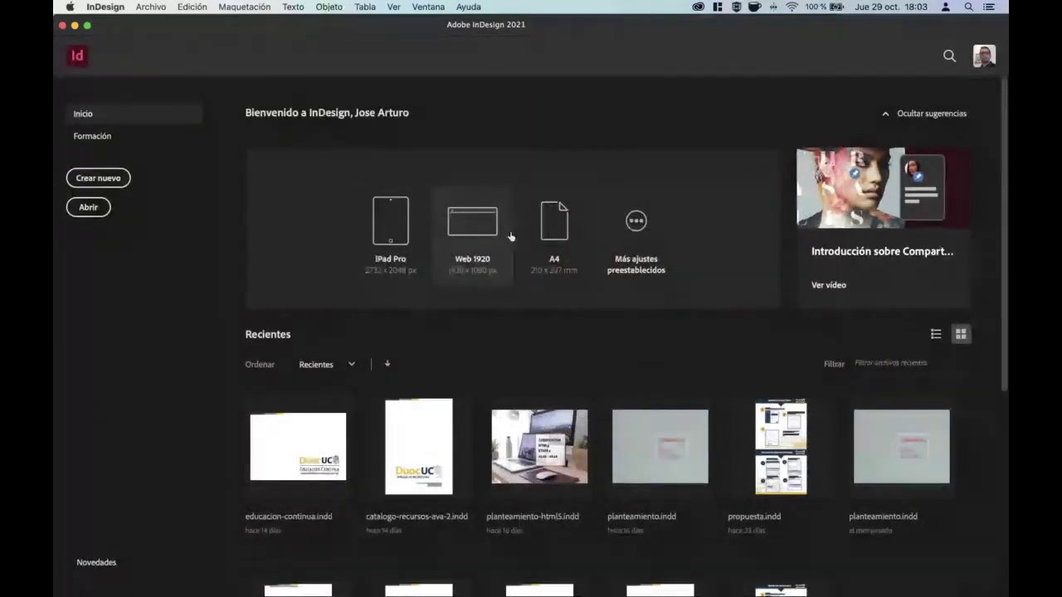
click(628, 284)
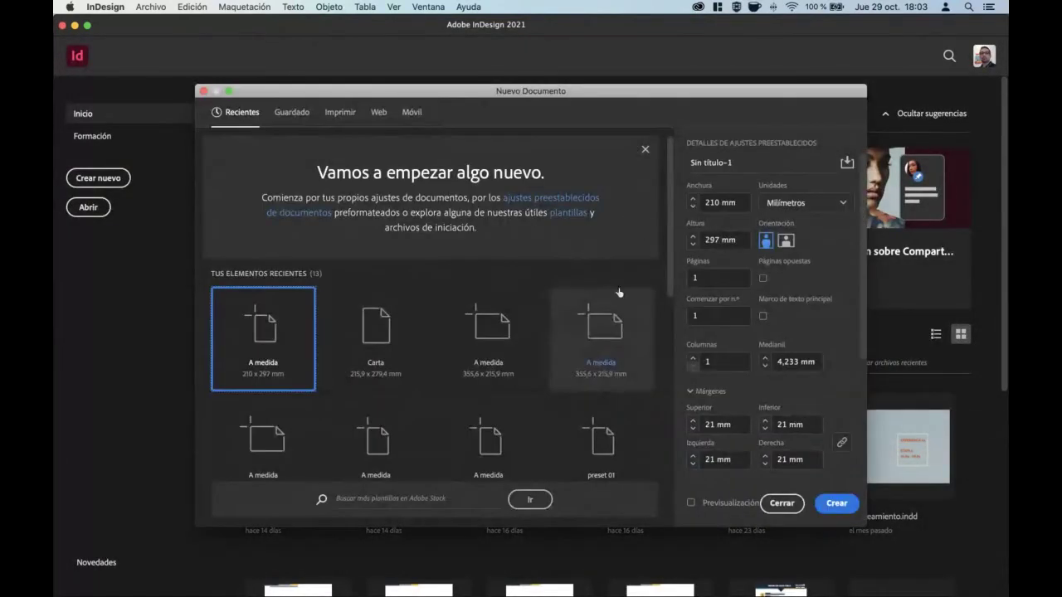
click(362, 358)
click(785, 243)
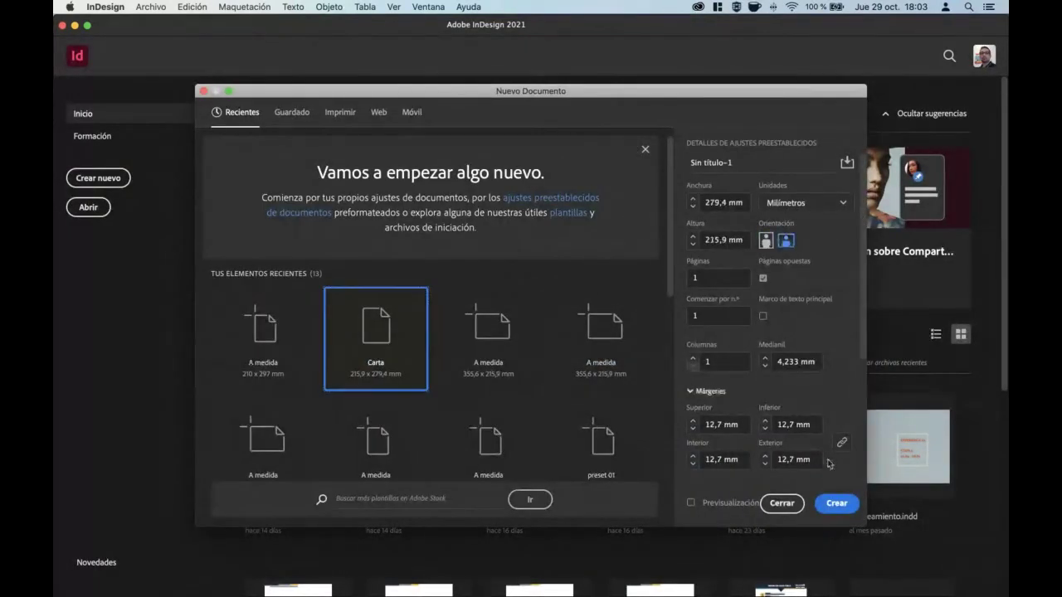
key(Return)
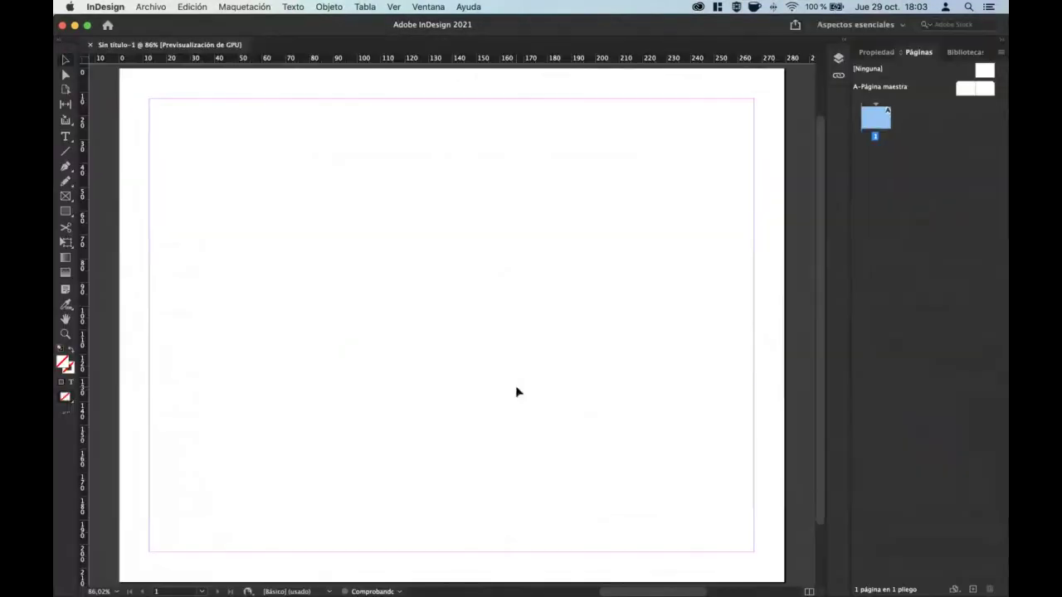
- Choose tacones.psd from the Desktop as the image to place
click(156, 8)
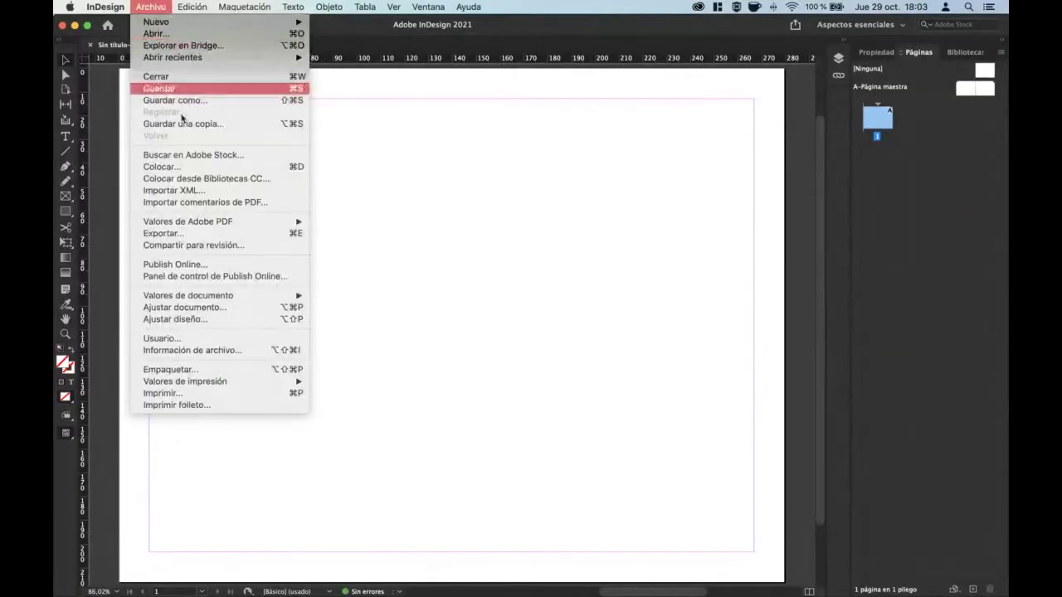
click(189, 170)
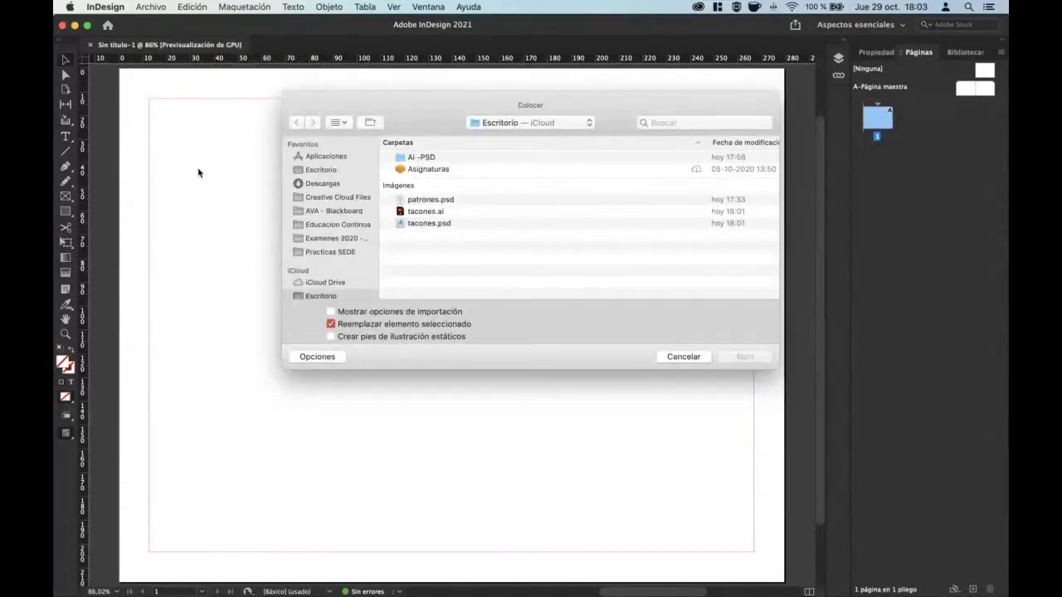
click(421, 224)
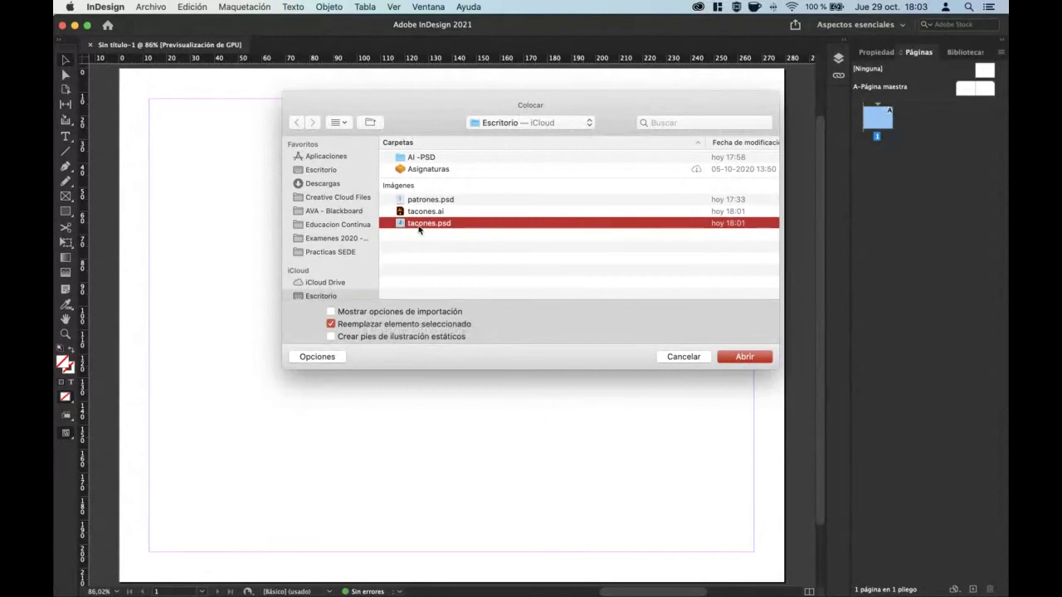
- Place tacones.psd, remove the oversized version, and redraw it as a frame on the page
click(747, 356)
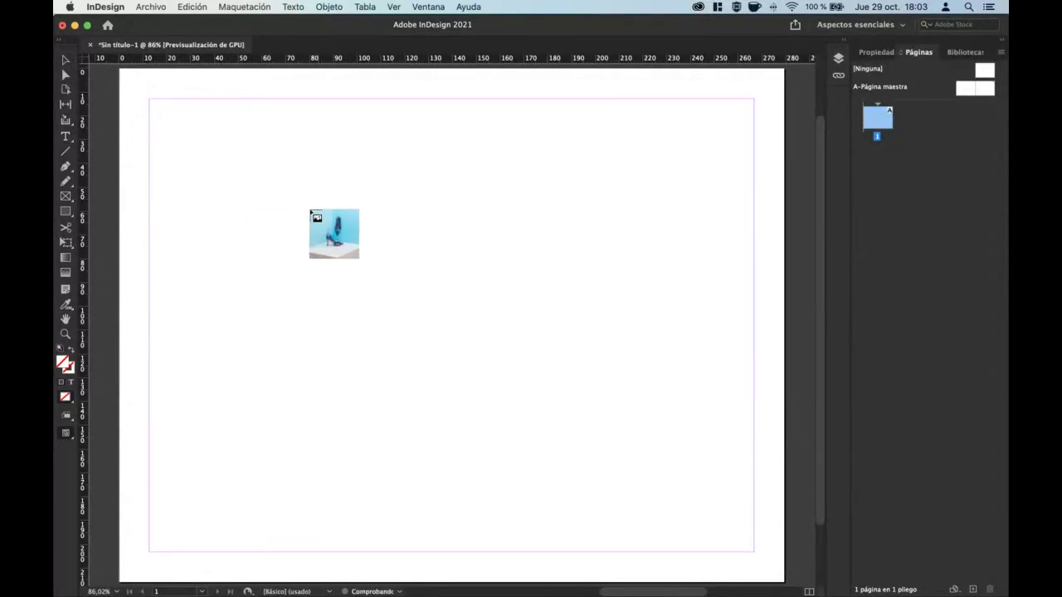
click(293, 195)
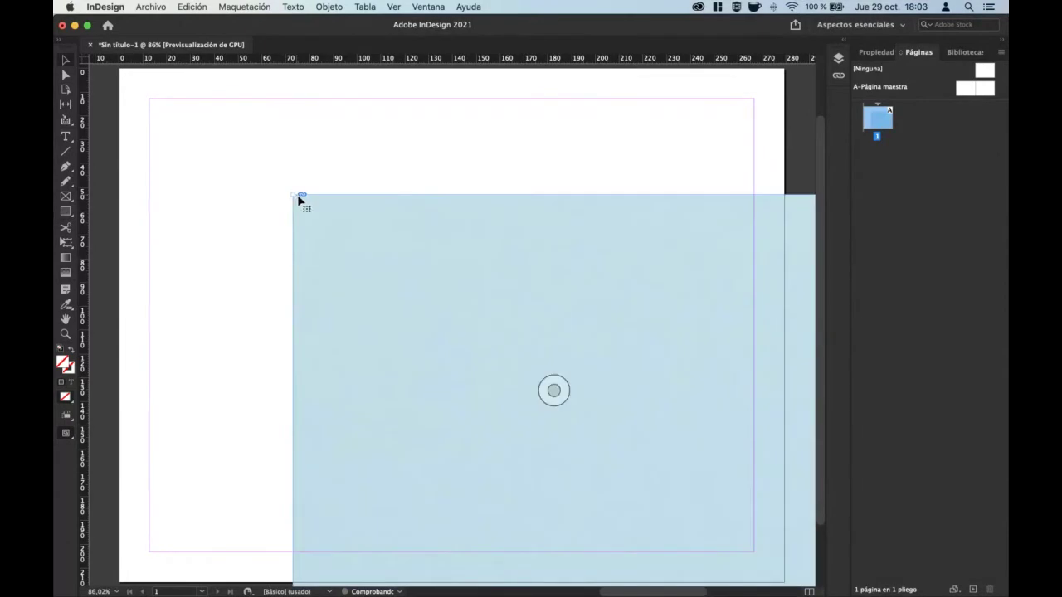
key(super+alt+shift+0)
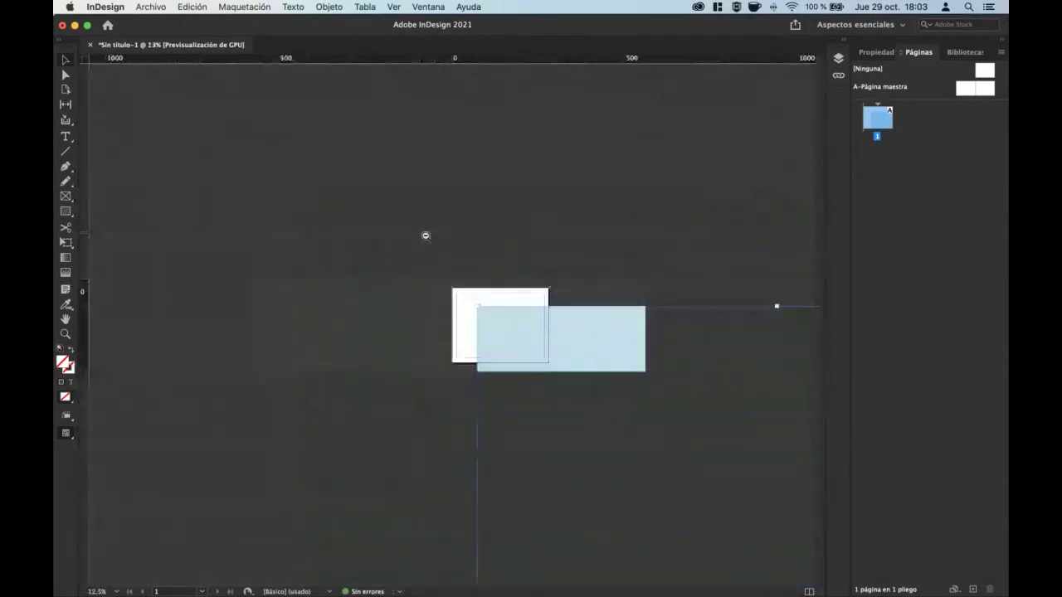
key(Delete)
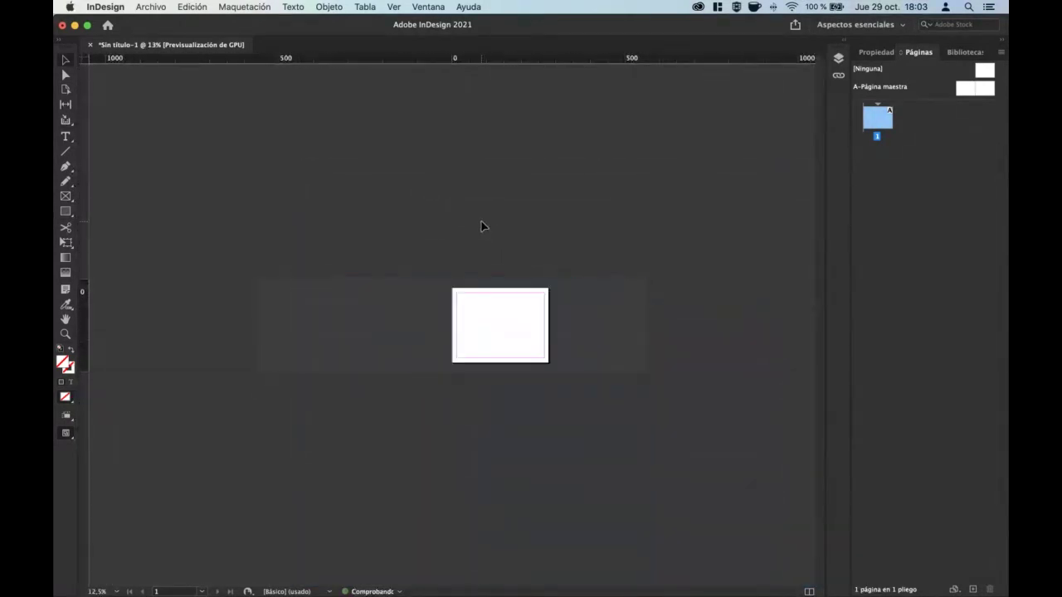
key(super+z)
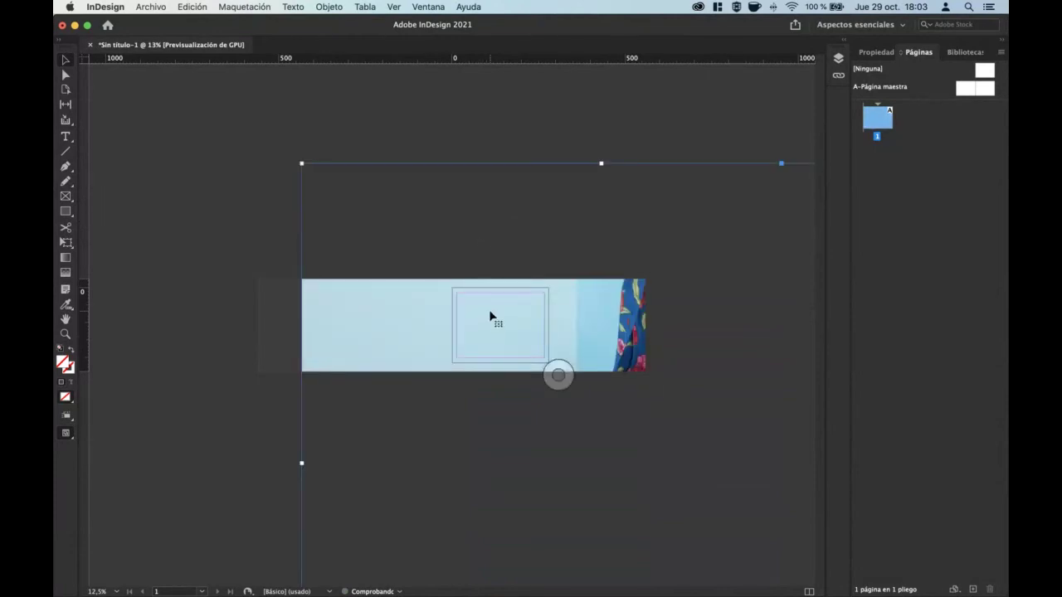
drag(490, 315, 474, 301)
key(Delete)
key(super+d)
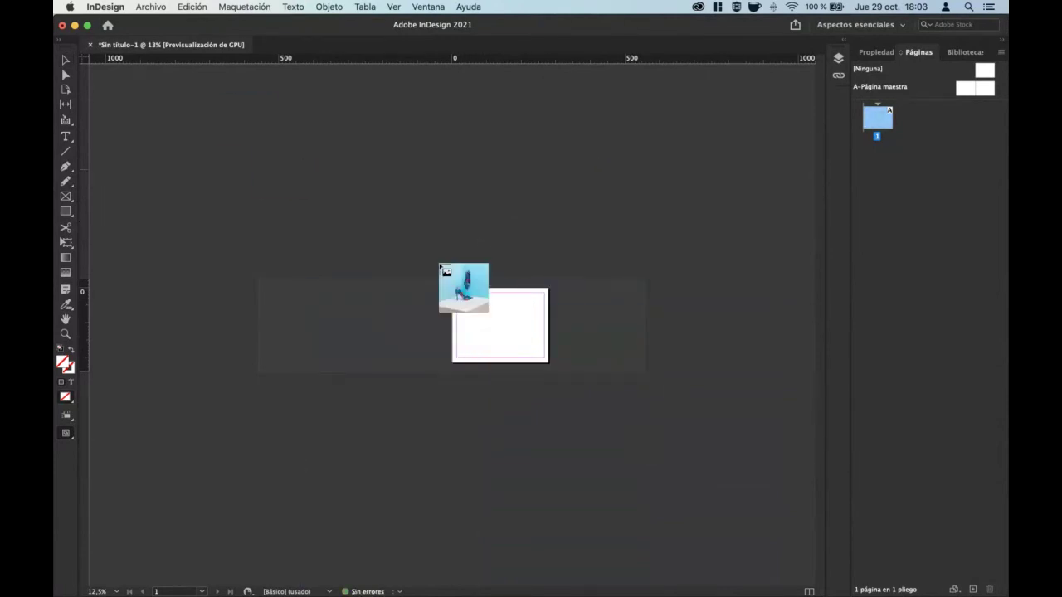
drag(468, 302, 540, 345)
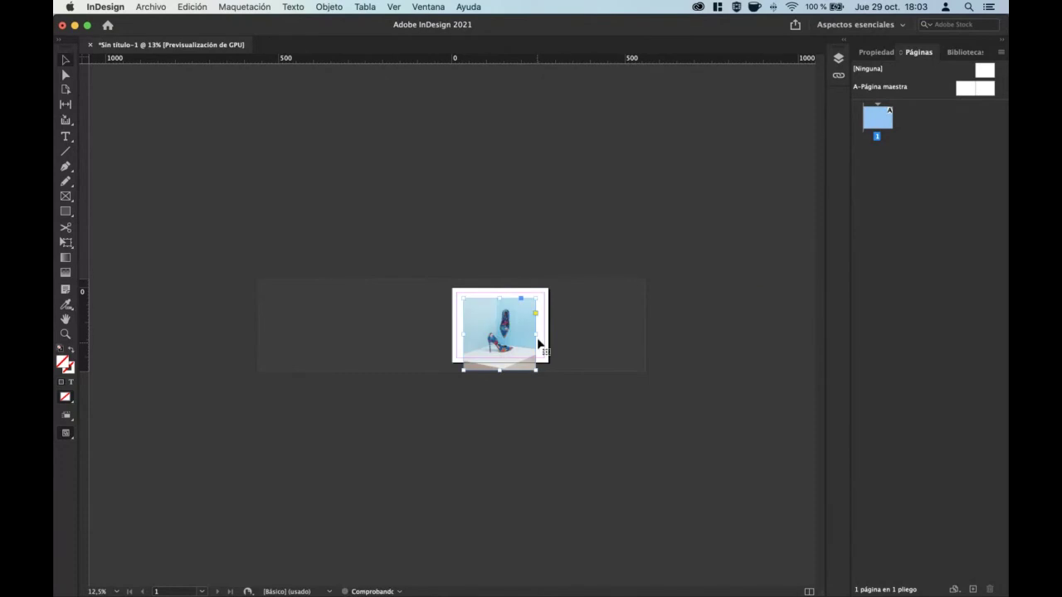
- Zoom in, move the shoe photo up, and draw a large text frame across the page
key(super+equal)
key(super+equal)
key(super+equal)
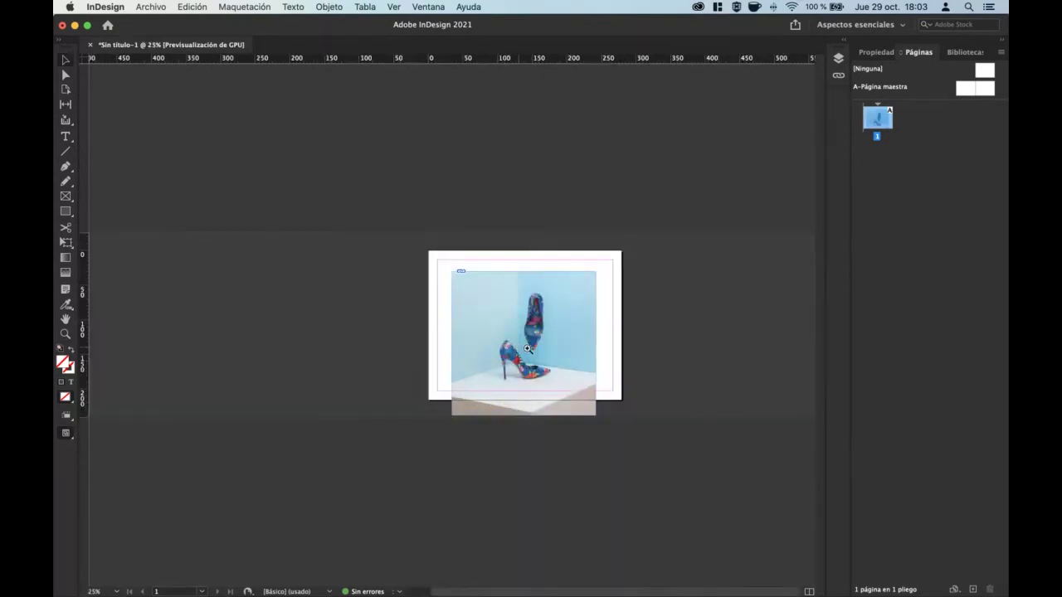
drag(461, 317, 476, 273)
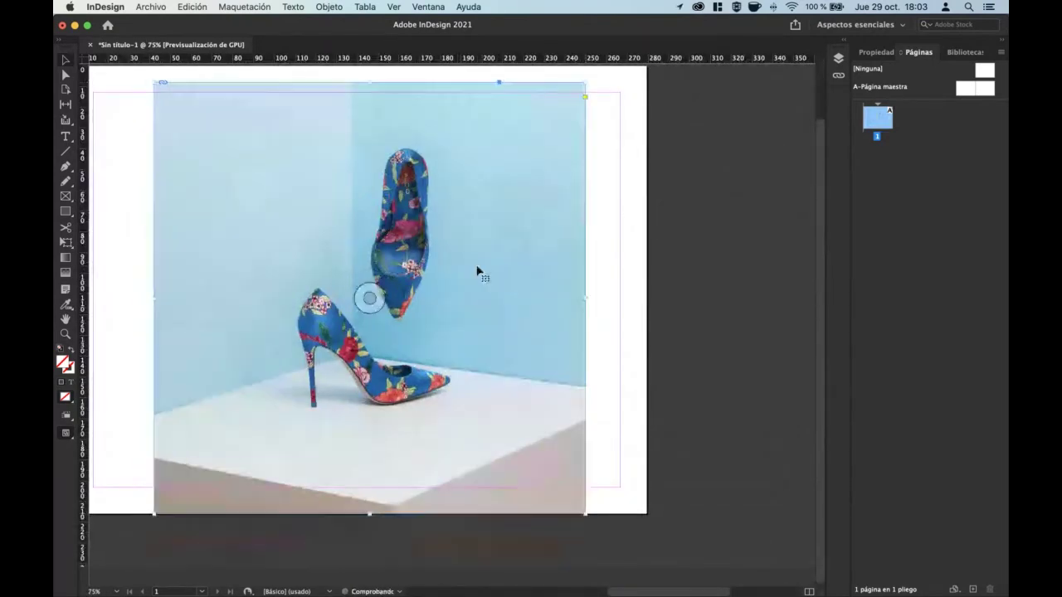
scroll(490, 273, left, 2)
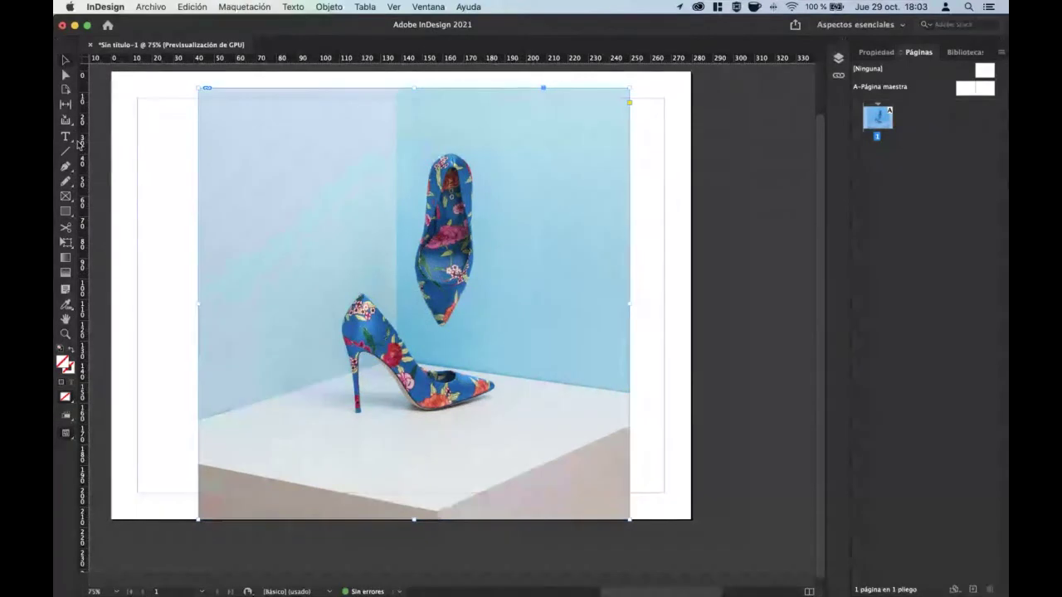
click(66, 136)
drag(154, 123, 650, 457)
- Fill the text frame with placeholder text, shift it right, and move the photo to the top-left
right_click(174, 147)
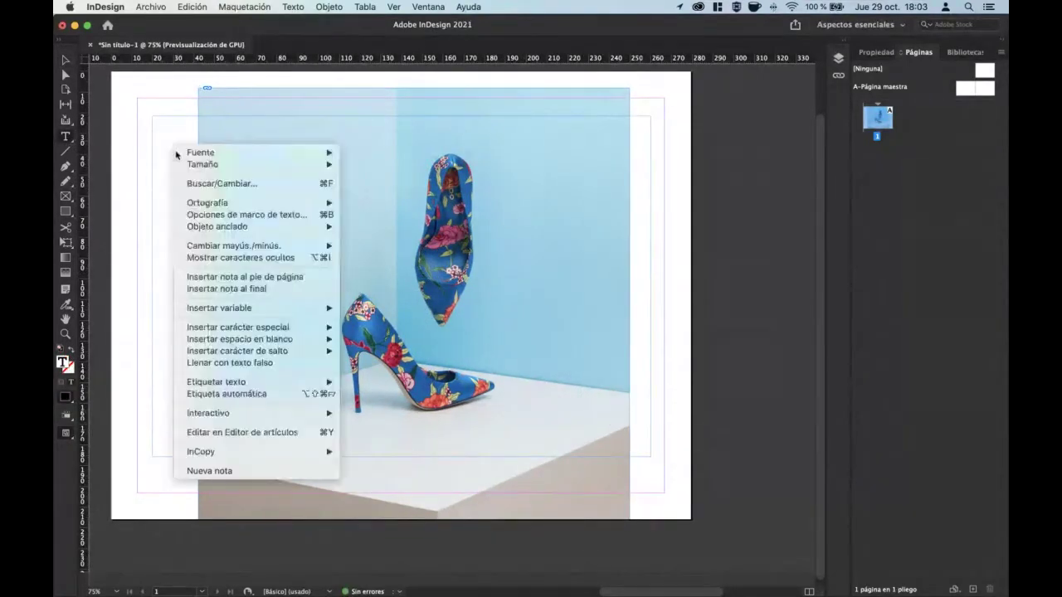
click(250, 363)
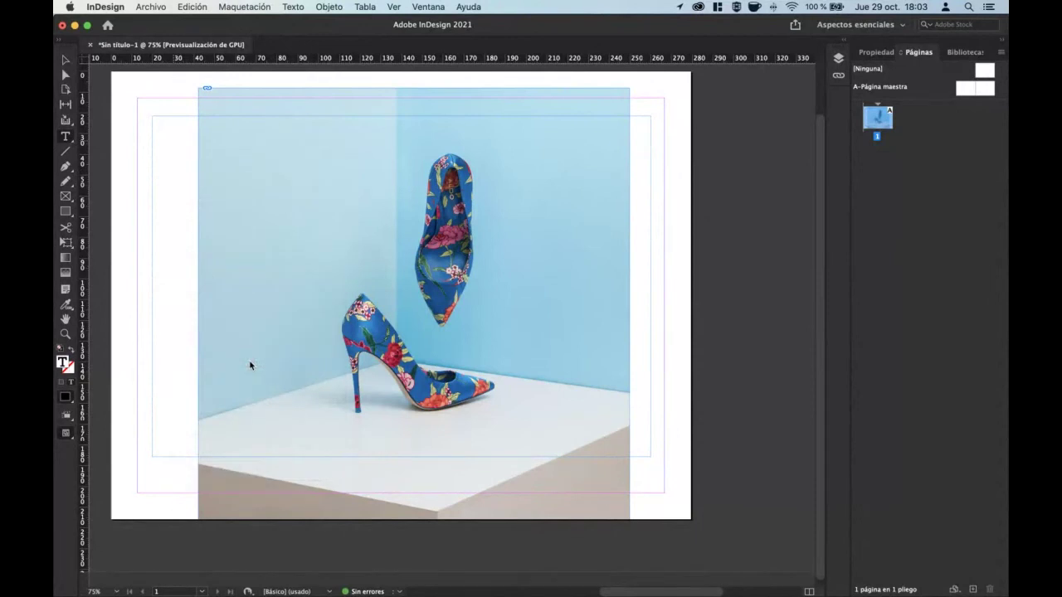
click(65, 62)
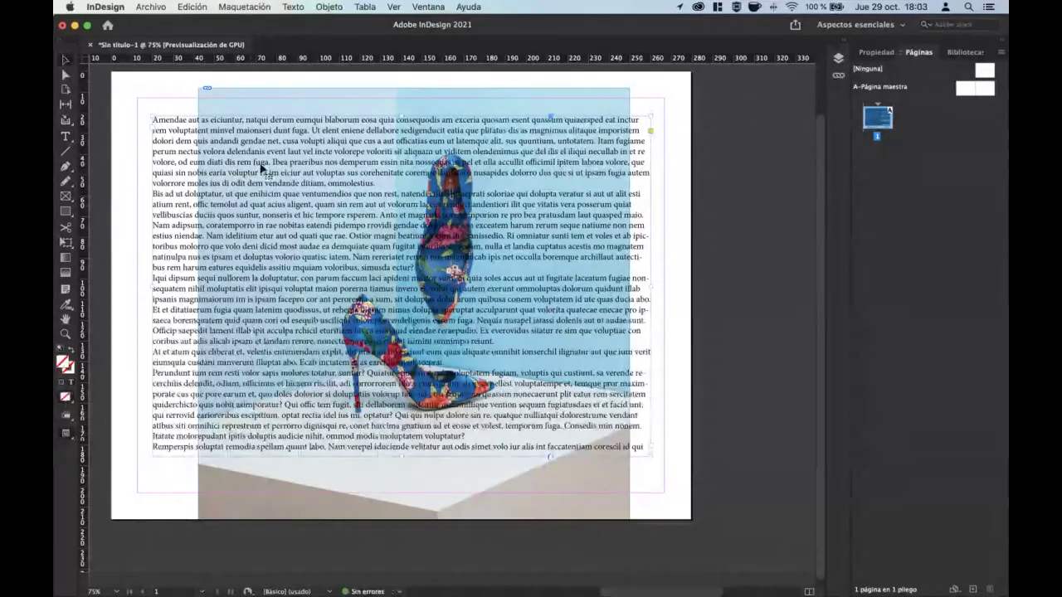
drag(312, 210, 558, 216)
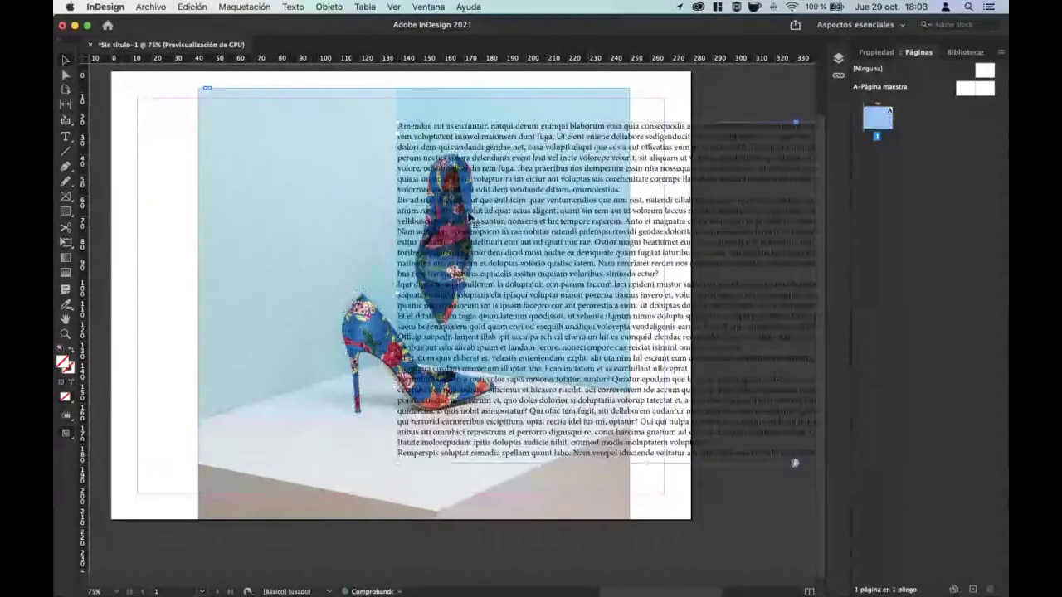
drag(215, 210, 217, 212)
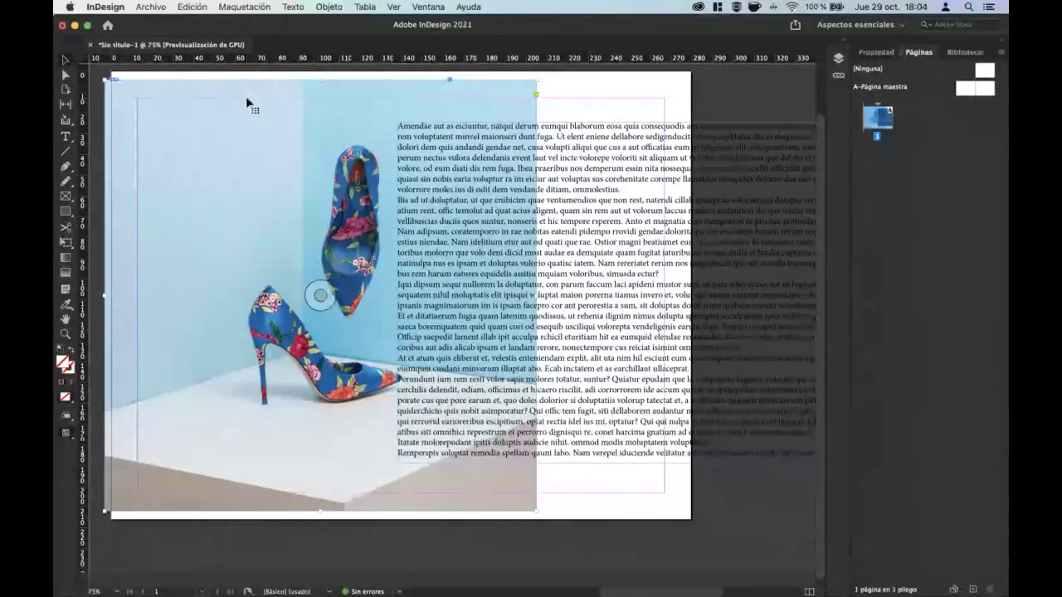
- Set the shoe photo's clipping path to Photoshop Path 'tacones', previewing before confirming
click(329, 6)
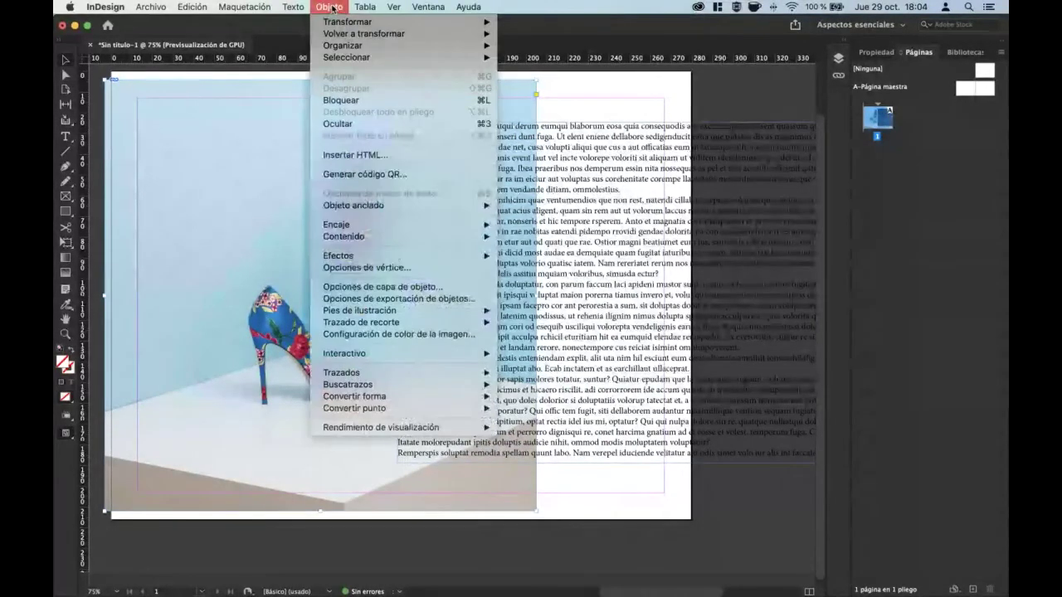
mouse_move(414, 325)
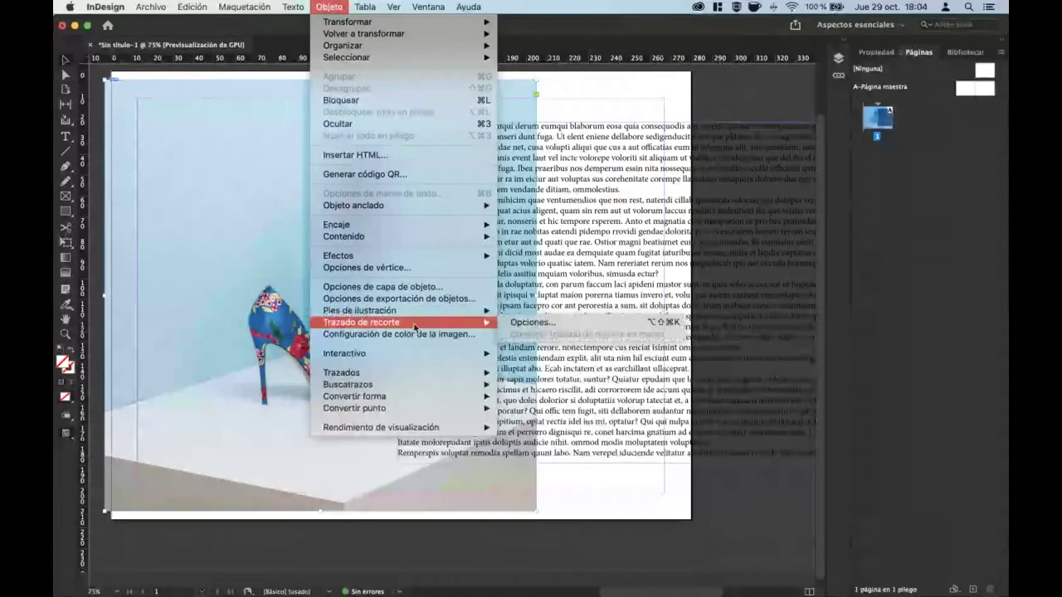
click(555, 327)
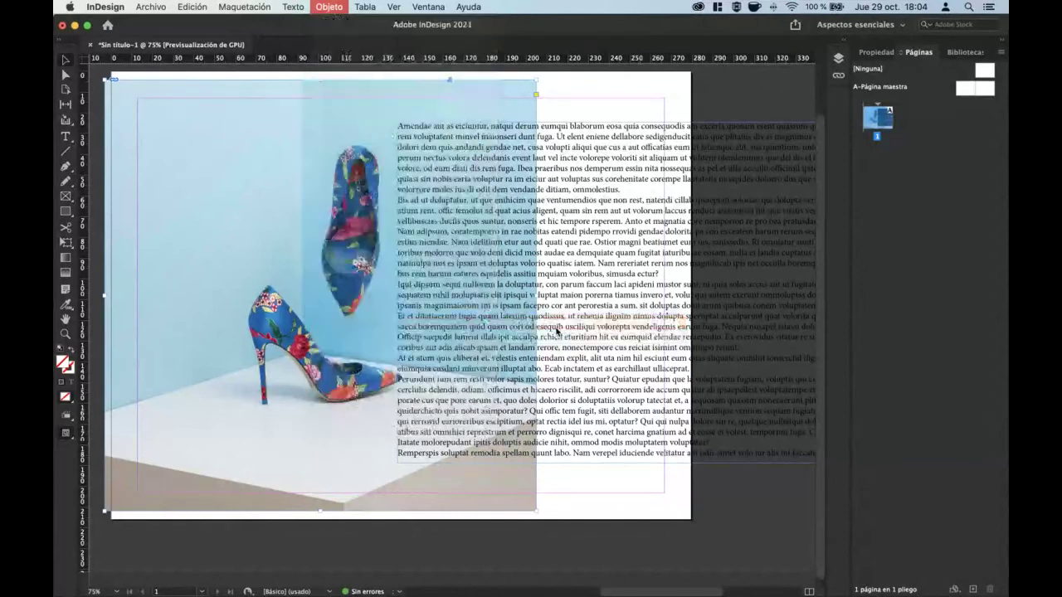
mouse_move(547, 199)
mouse_down()
mouse_move(497, 199)
mouse_move(528, 202)
mouse_up()
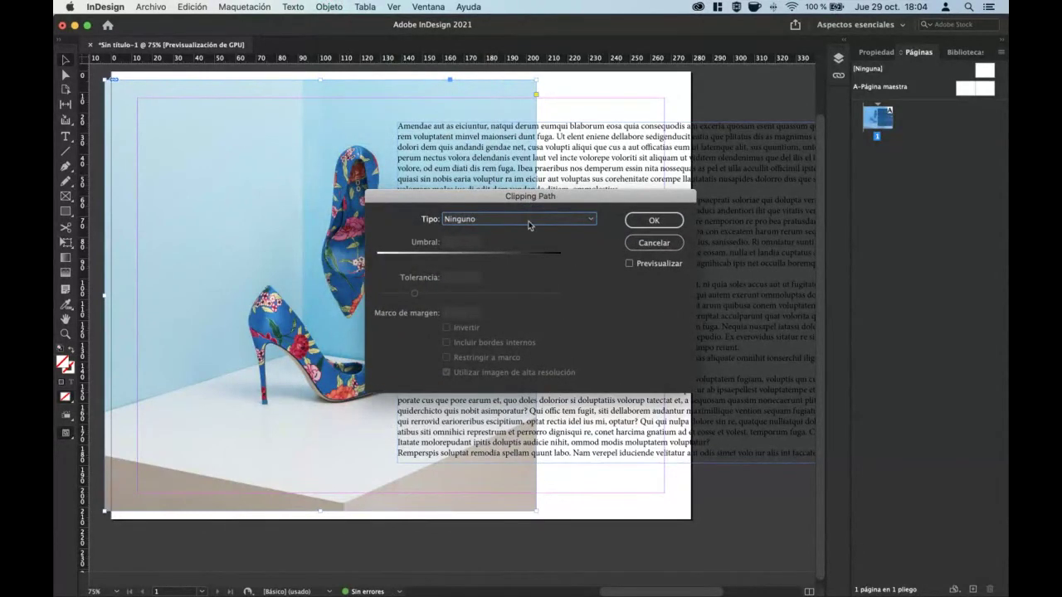
click(558, 222)
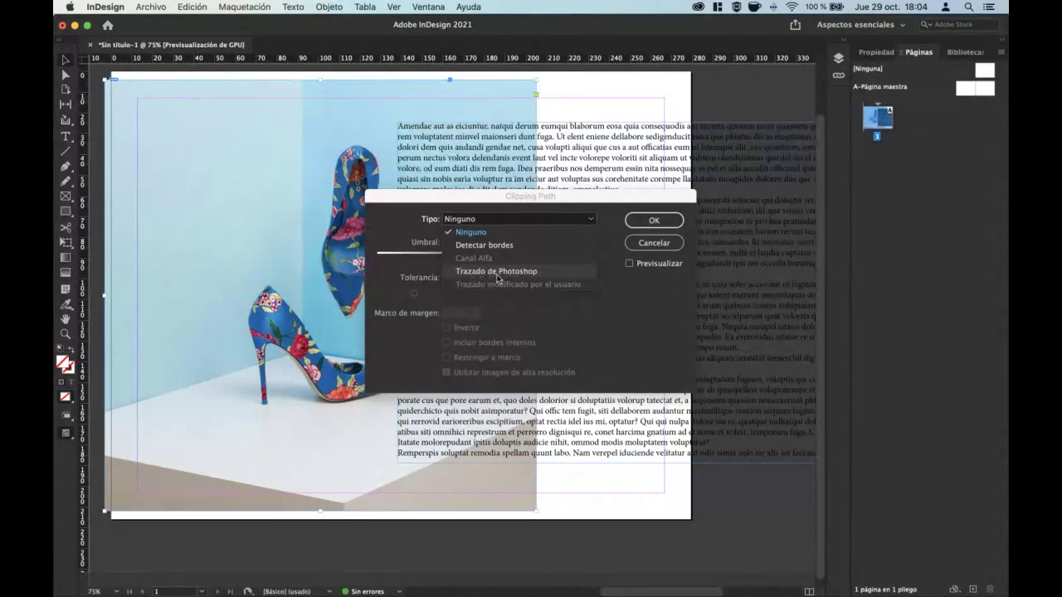
click(496, 272)
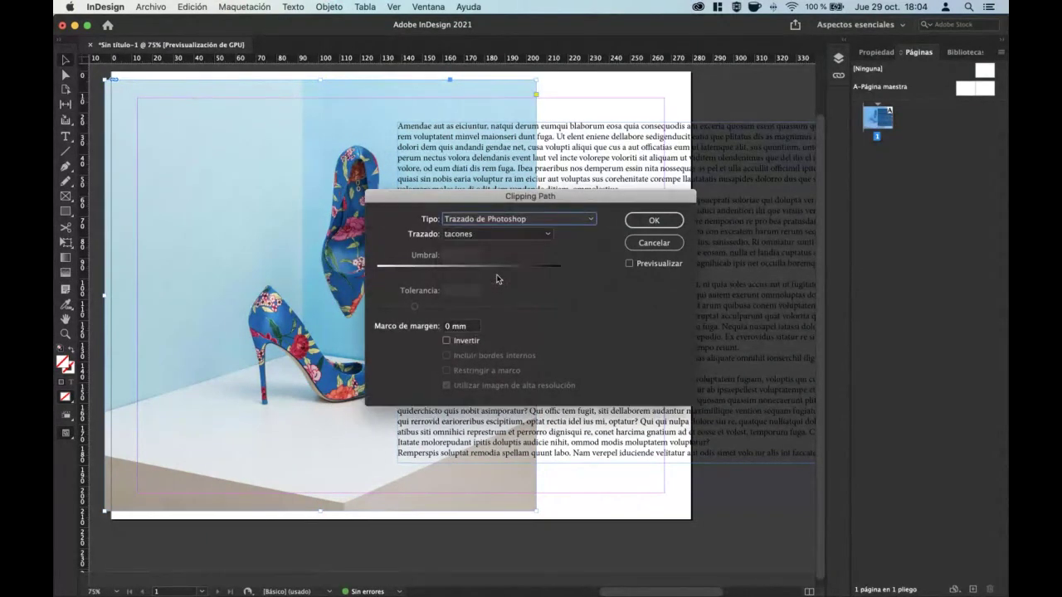
click(462, 237)
click(465, 246)
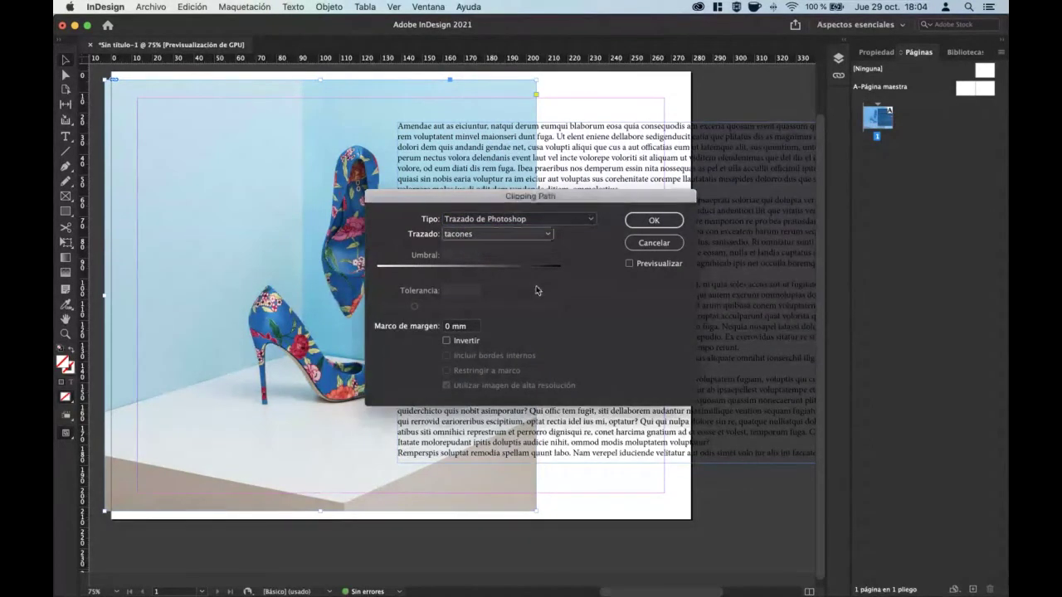
click(629, 264)
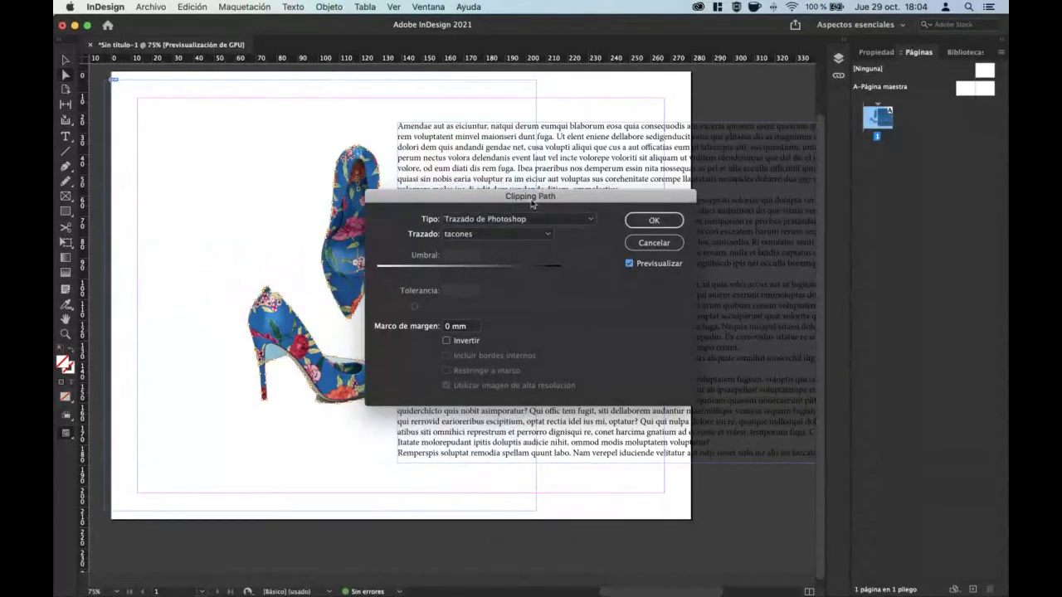
drag(532, 204, 602, 204)
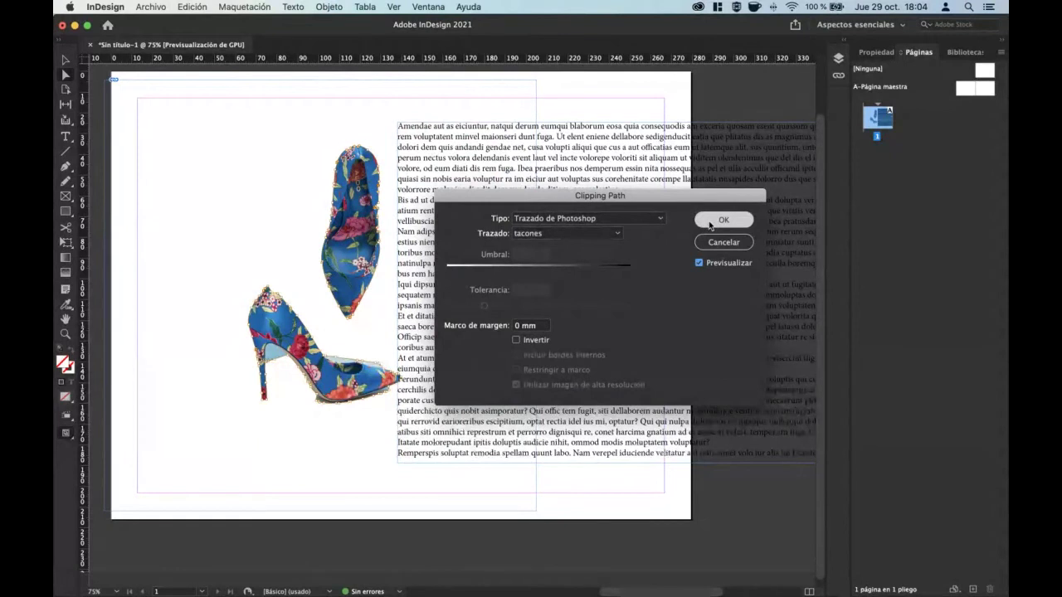
click(718, 221)
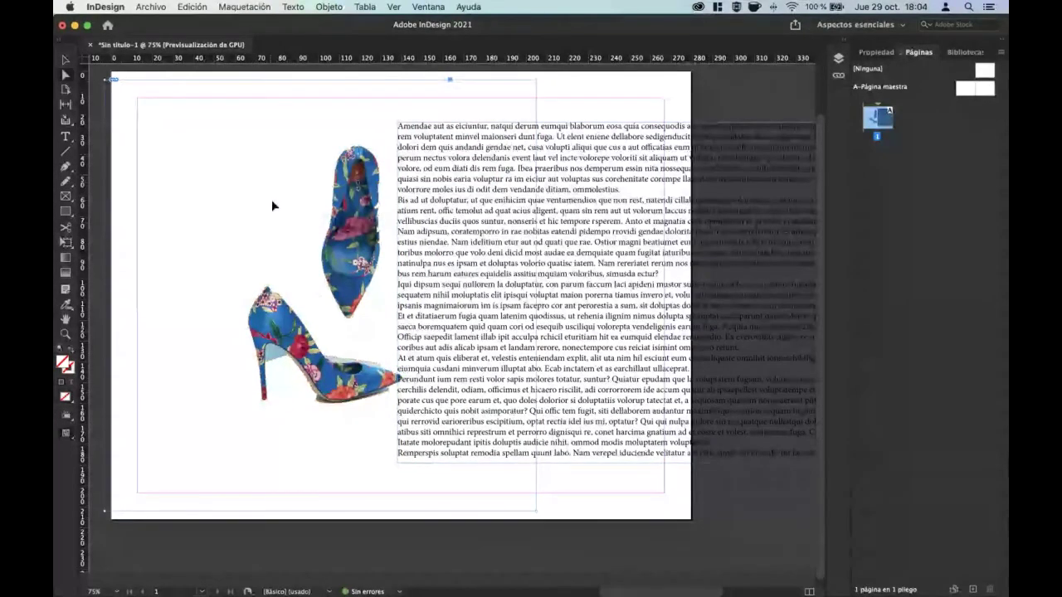
- Switch to Aspectos esenciales clásicos, open text wrap, and drag the text frame left over the shoes
click(876, 27)
click(863, 50)
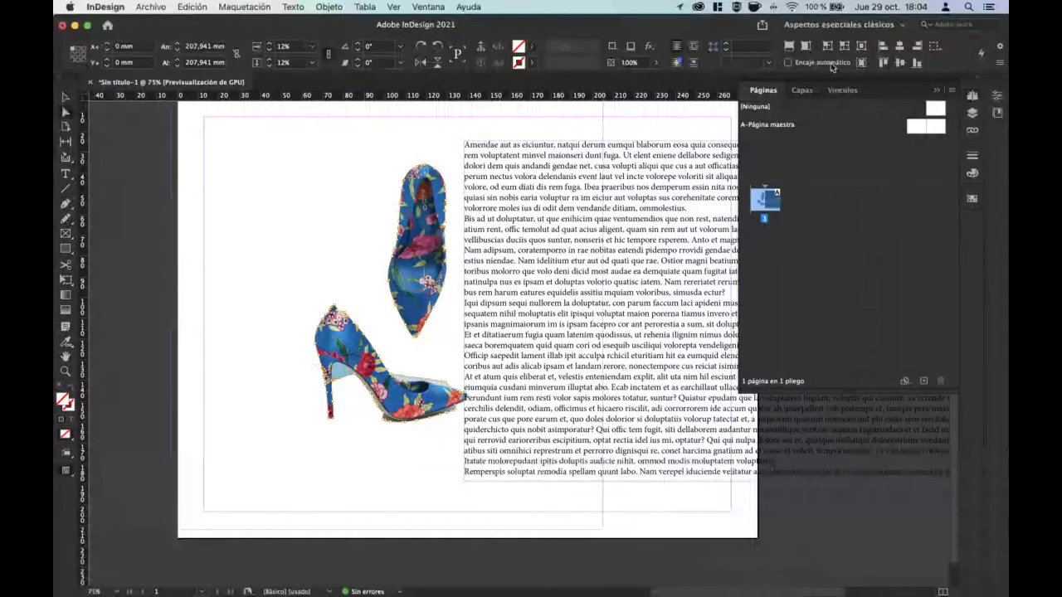
click(676, 65)
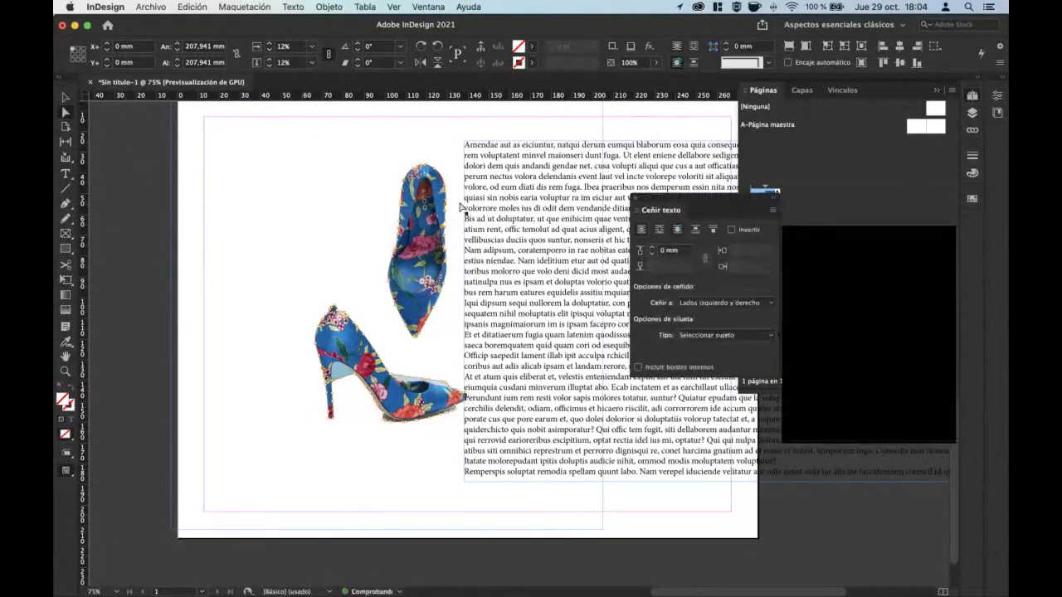
click(515, 218)
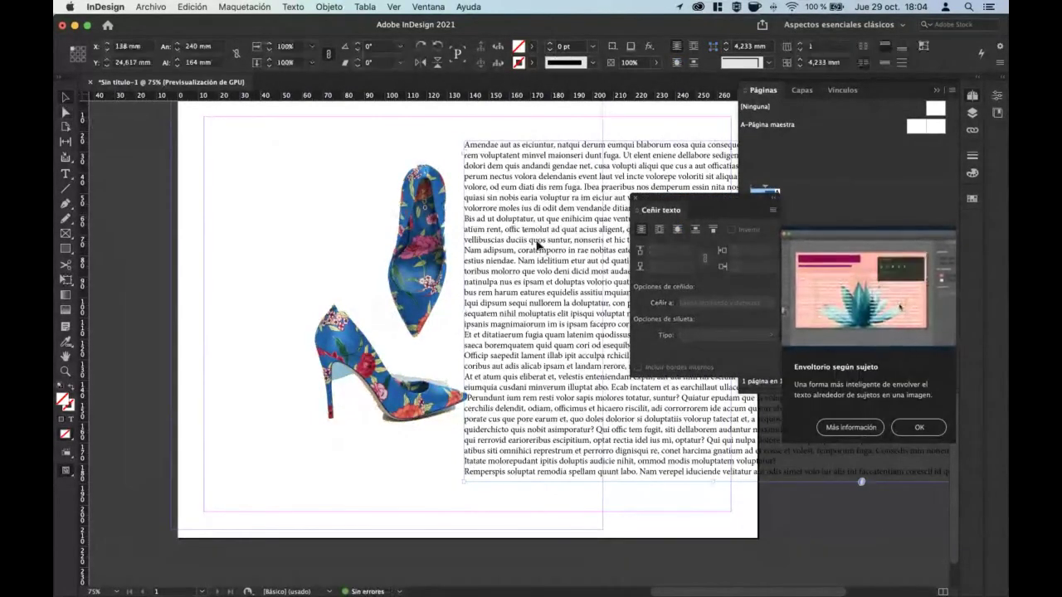
drag(536, 245, 302, 236)
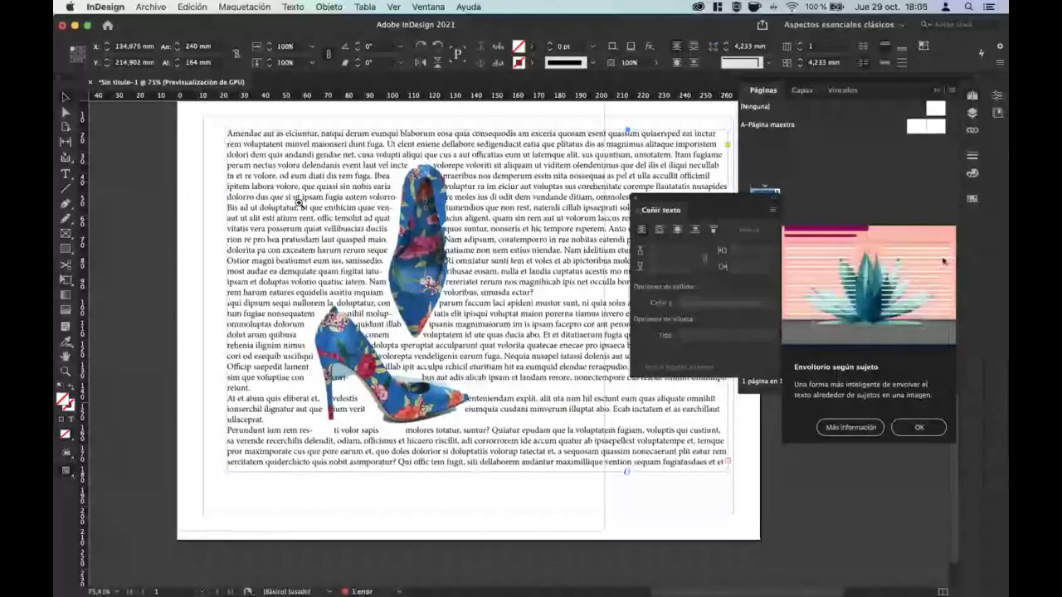
scroll(329, 236, up, 3)
scroll(329, 235, up, 1)
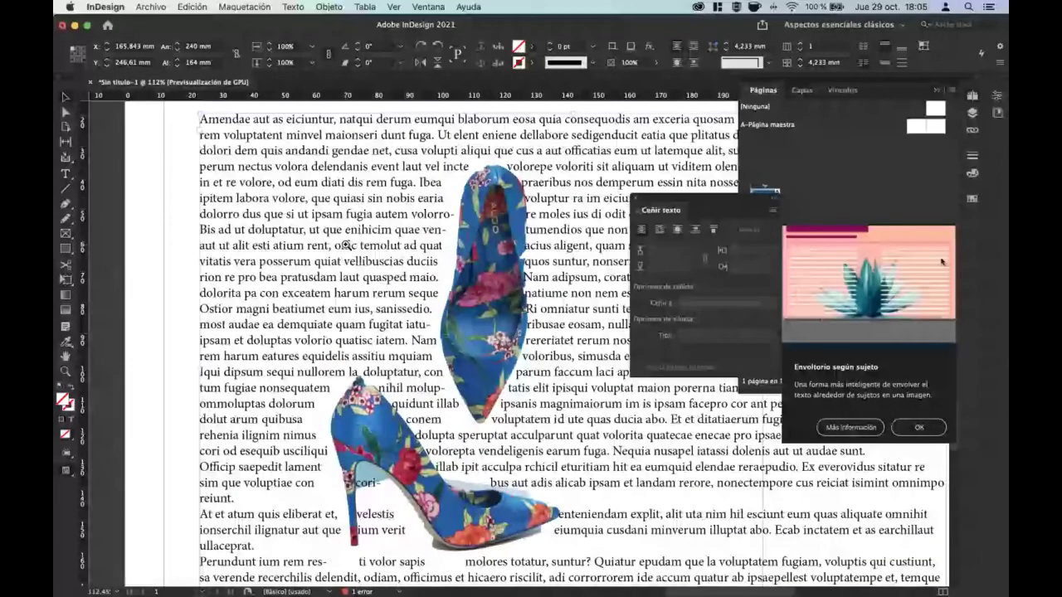
scroll(347, 245, down, 1)
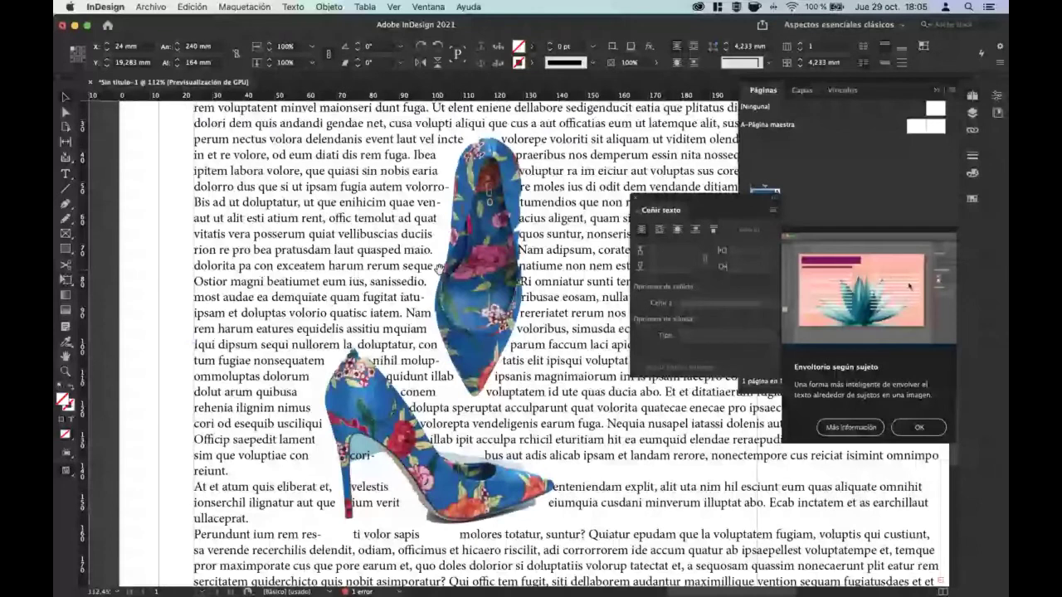
- Bring Photoshop forward and show the shoe photo's Layers panel
mouse_move(59, 265)
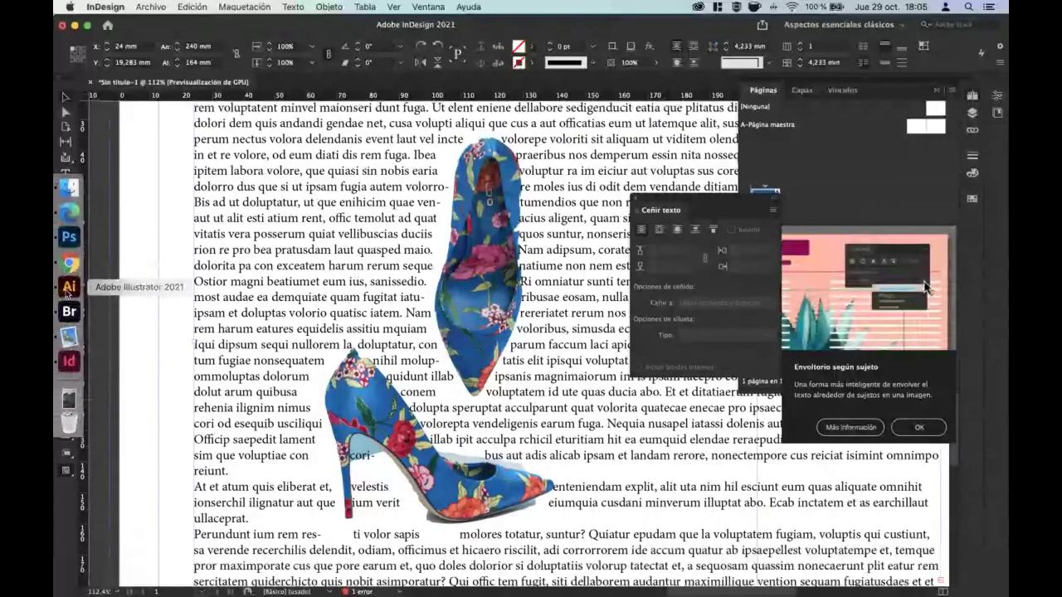
click(70, 244)
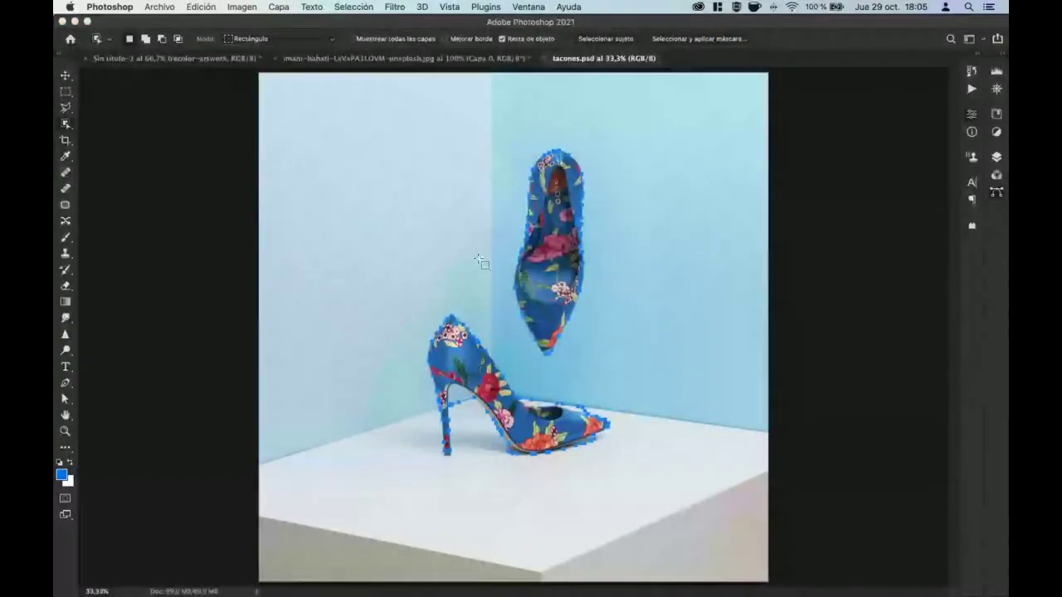
click(819, 154)
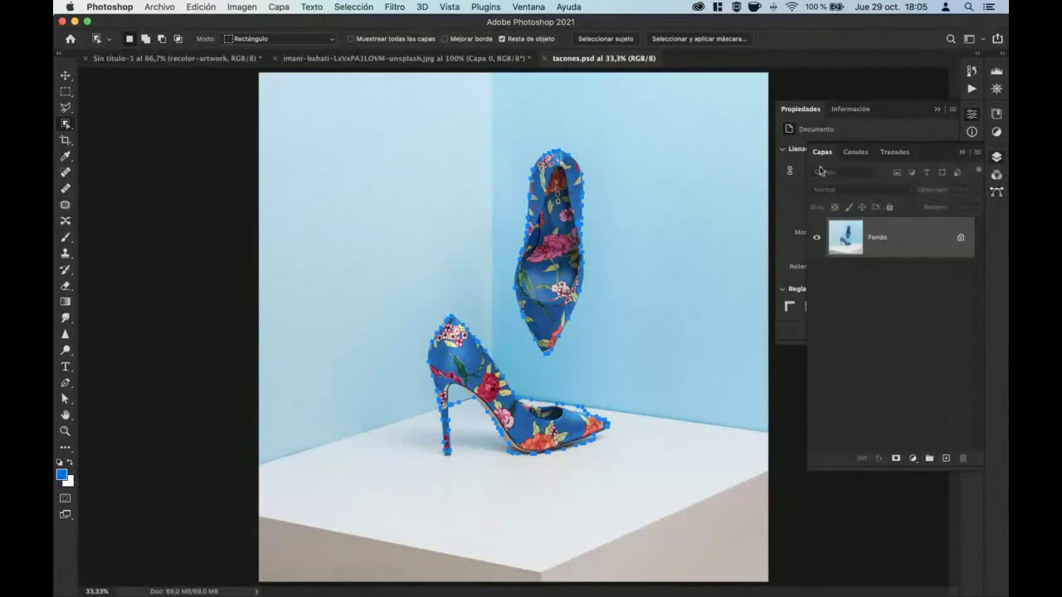
- Save the photo as tacones.jpg in JPEG format and confirm its tacones path is kept
click(160, 7)
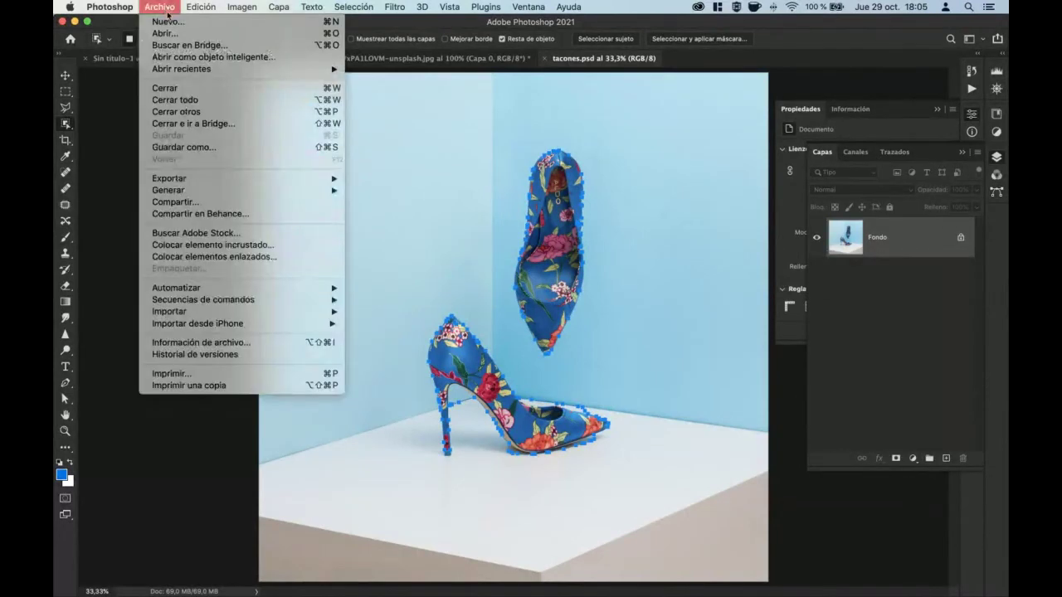
click(203, 149)
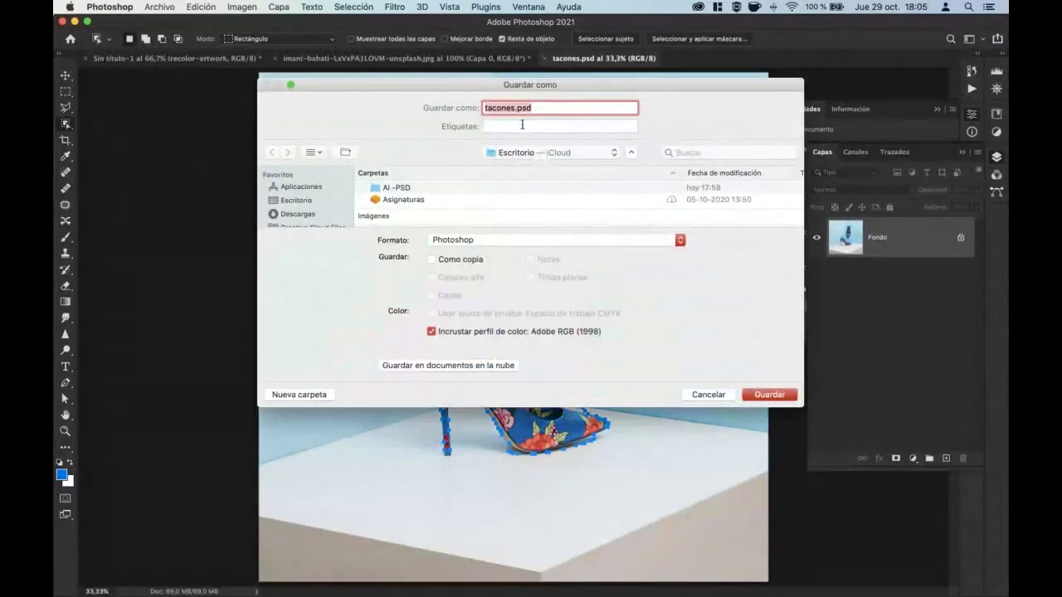
click(535, 241)
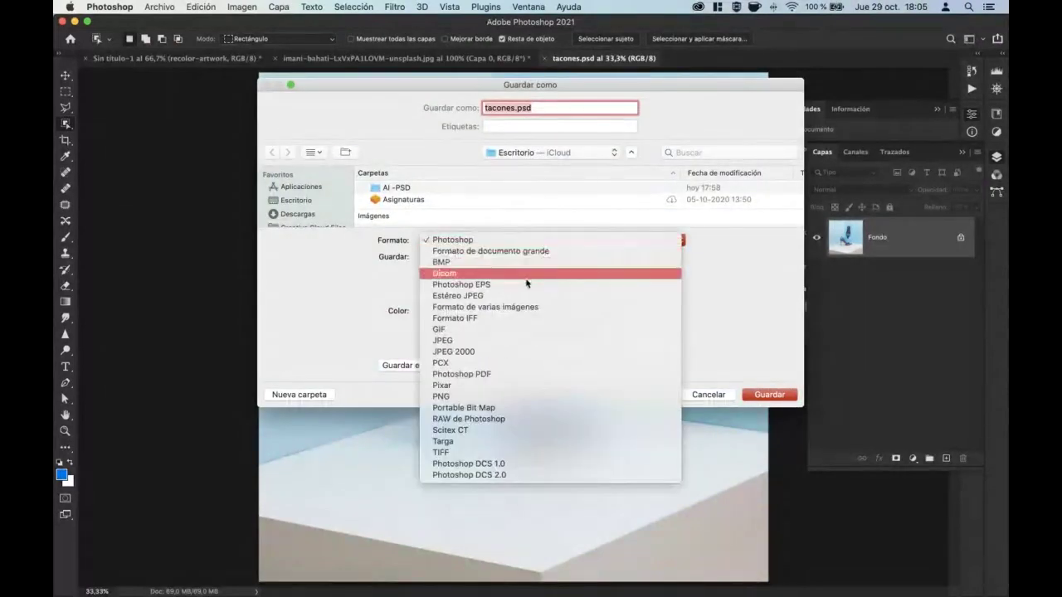
click(491, 341)
click(767, 395)
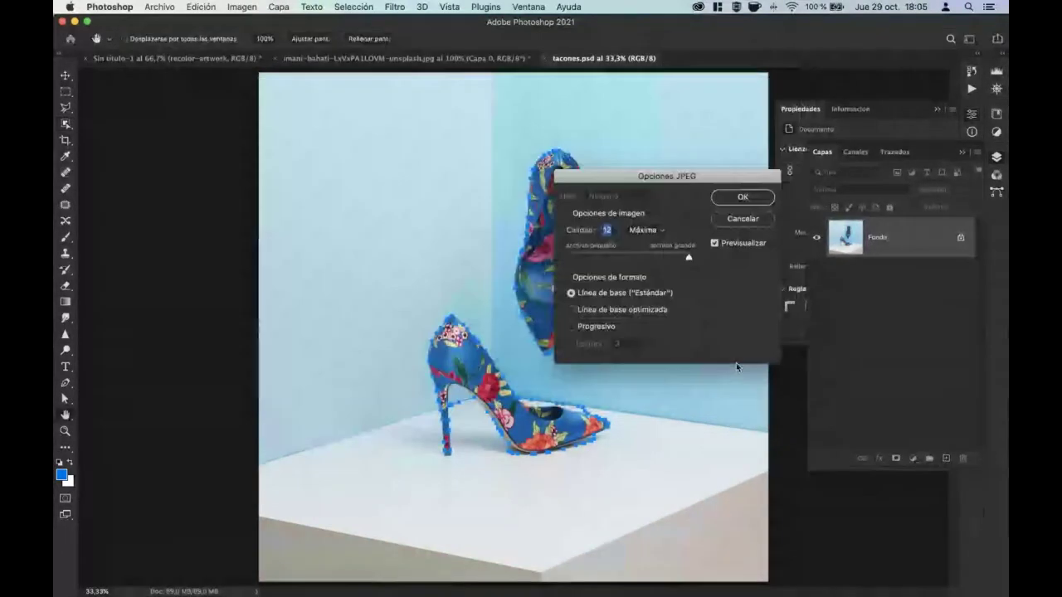
click(738, 199)
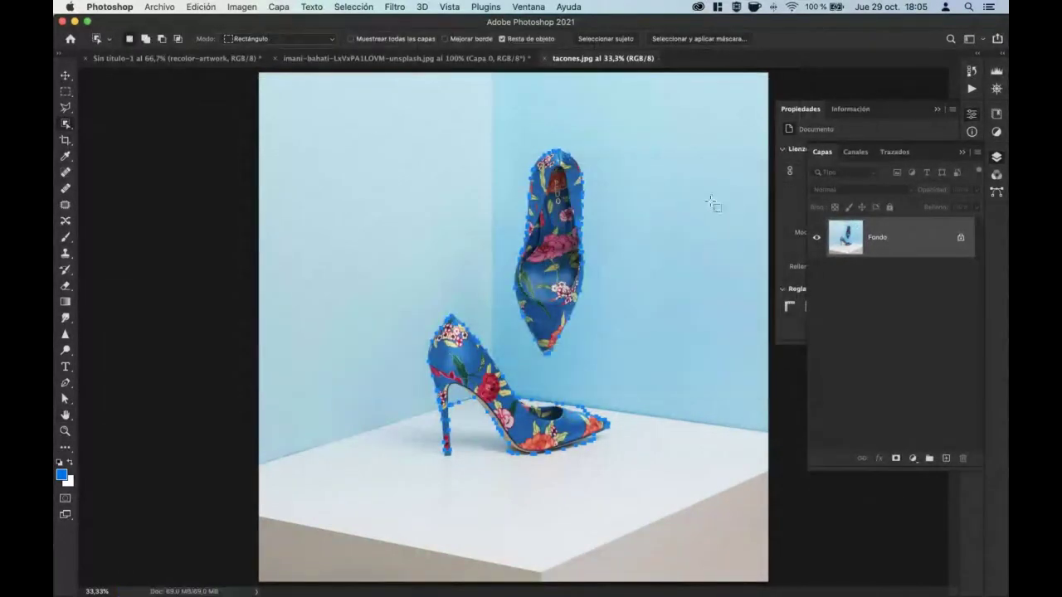
click(894, 152)
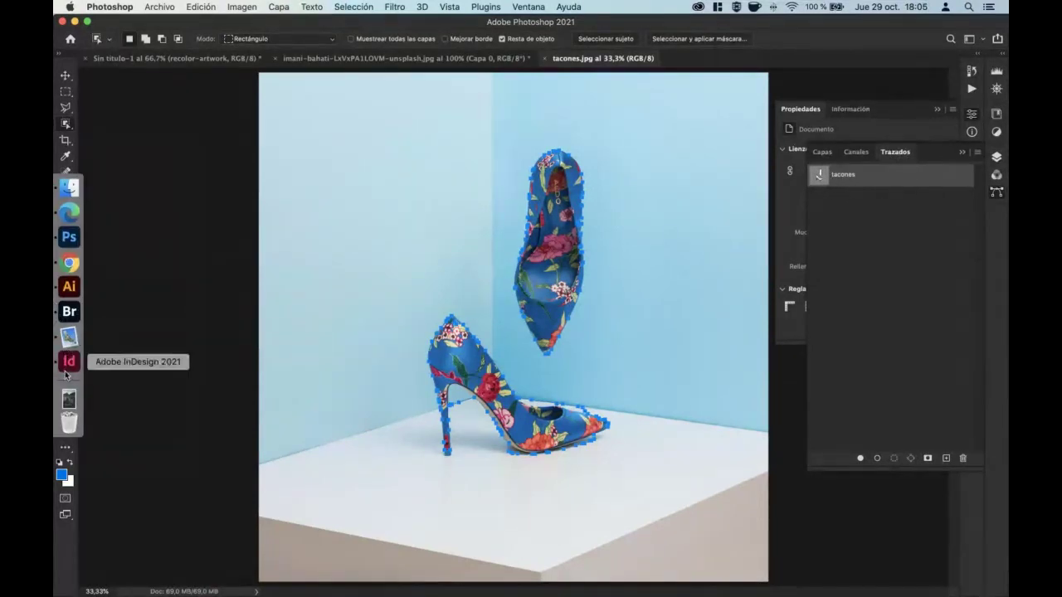
click(68, 363)
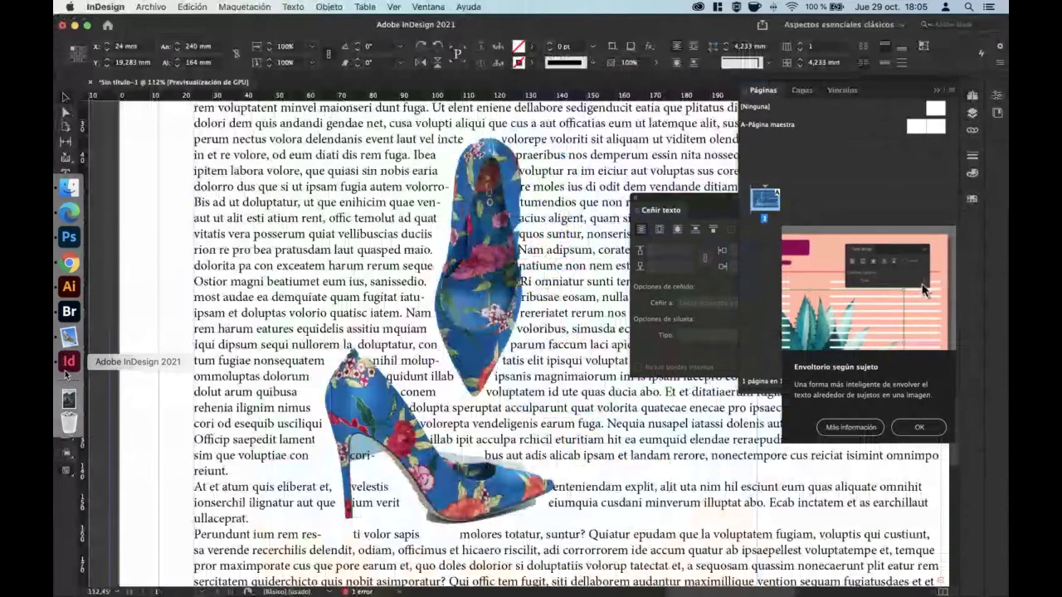
- Move the body text frame onto the pasteboard and delete the old shoe image
key(super+minus)
key(super+minus)
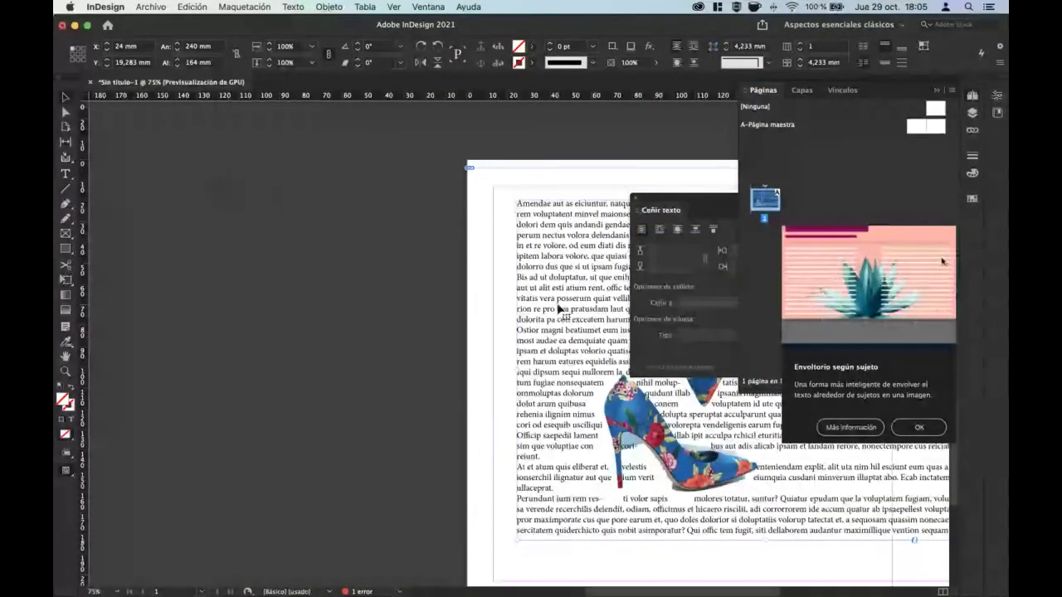
drag(559, 308, 45, 214)
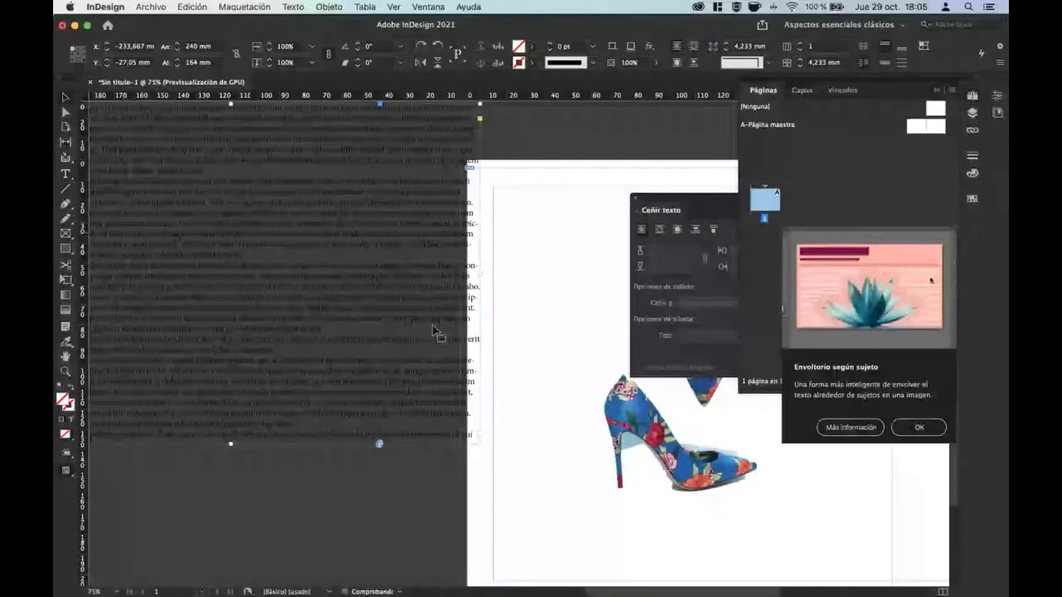
click(631, 426)
key(Delete)
scroll(540, 410, right, 5)
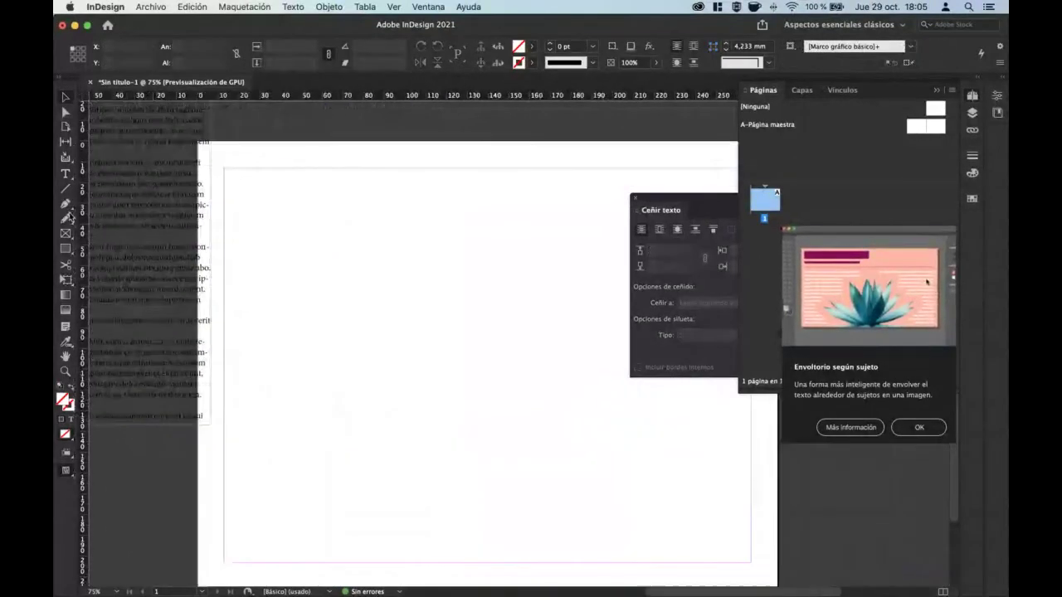
- Place tacones.jpg as a large square frame (179.783 mm) on the page
click(150, 6)
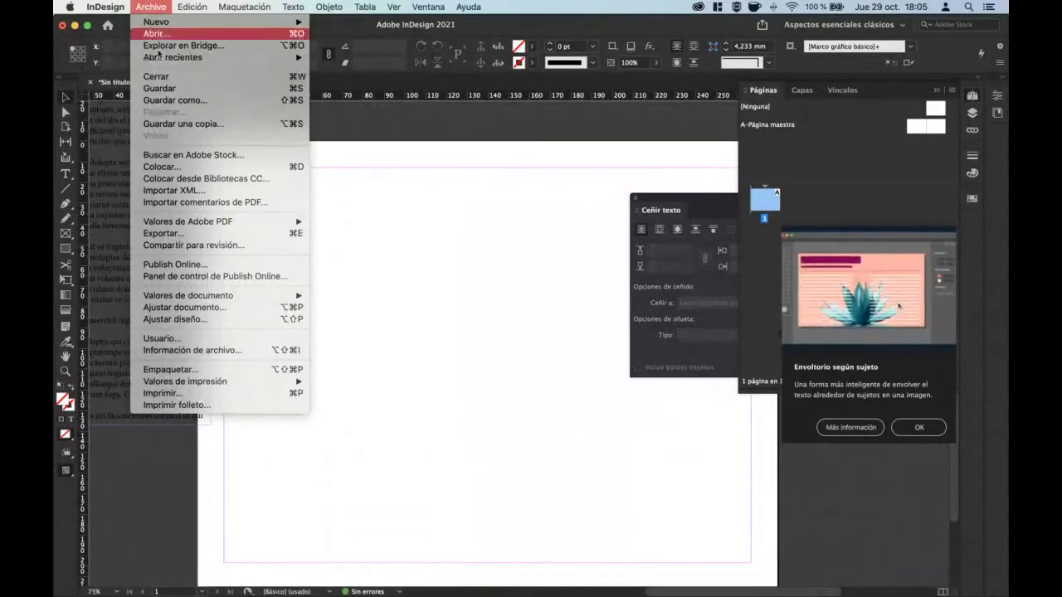
click(176, 167)
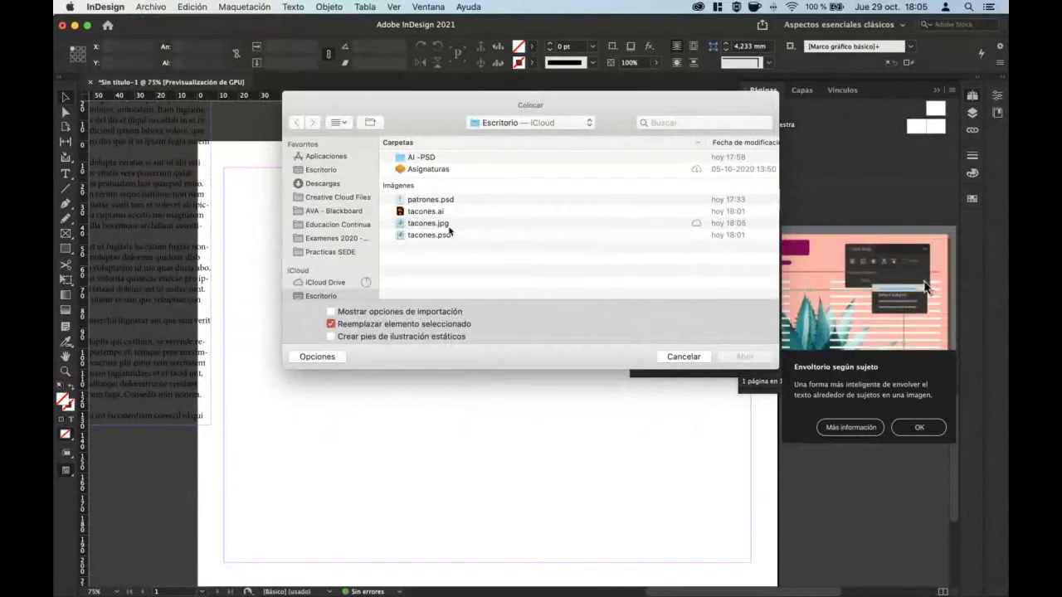
click(448, 224)
click(448, 235)
click(444, 226)
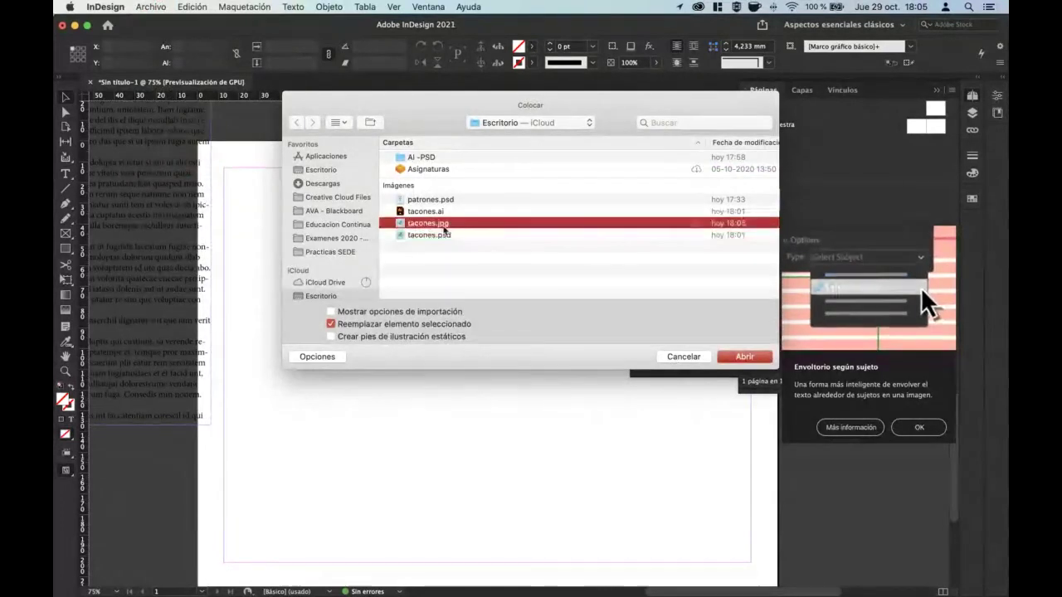
click(721, 357)
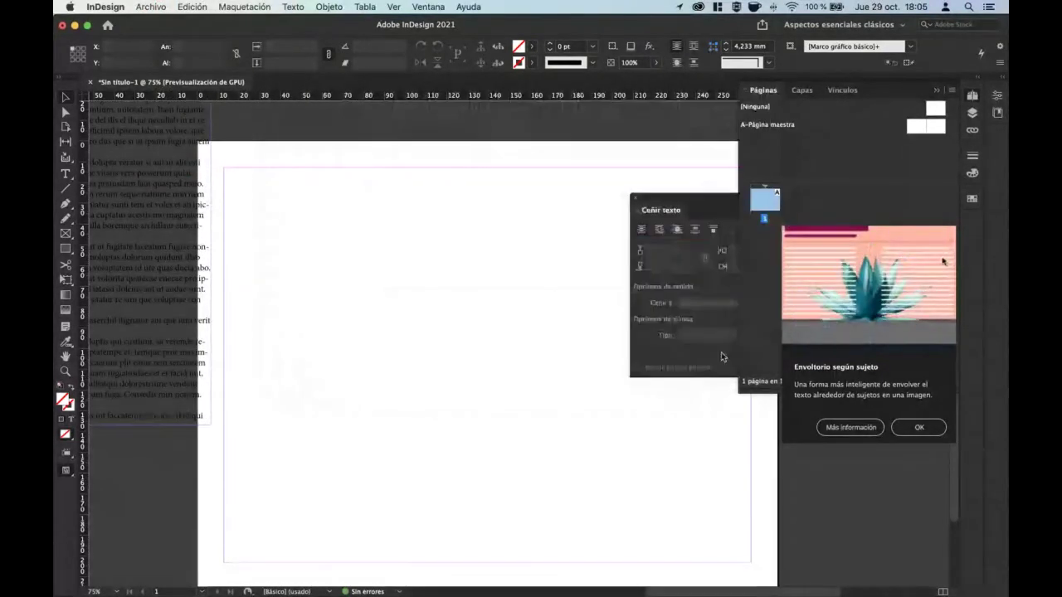
drag(268, 189, 639, 491)
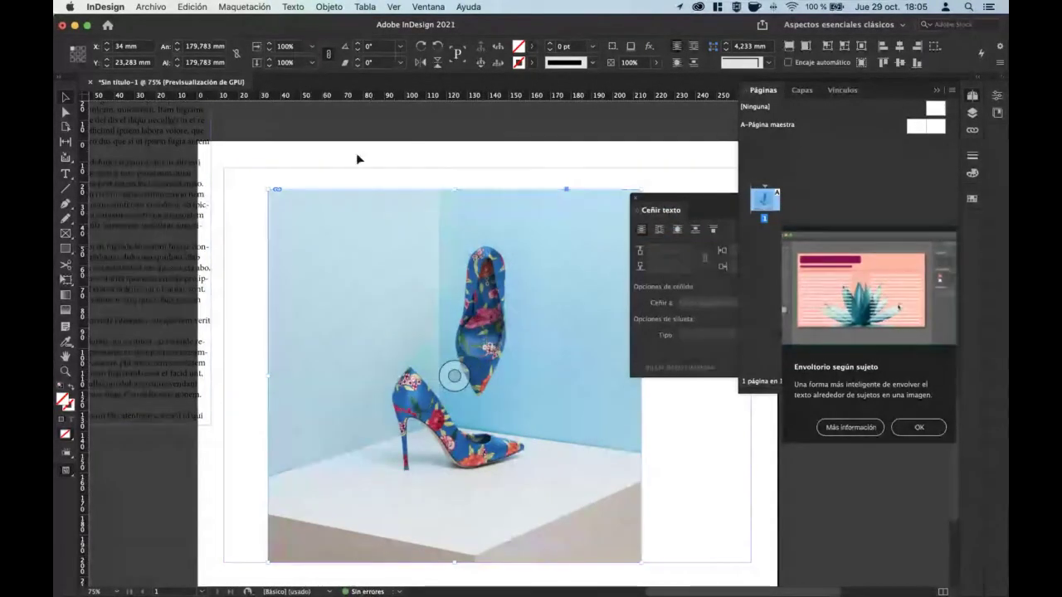
- Set tacones.jpg's clipping path type to Trazado de Photoshop using the tacones path
click(328, 6)
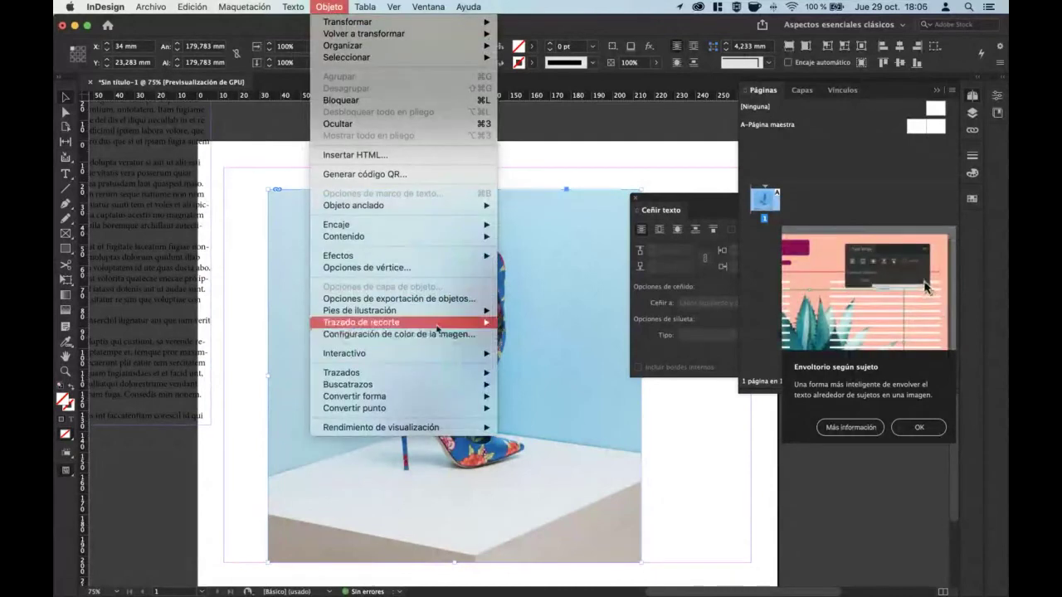
mouse_move(438, 322)
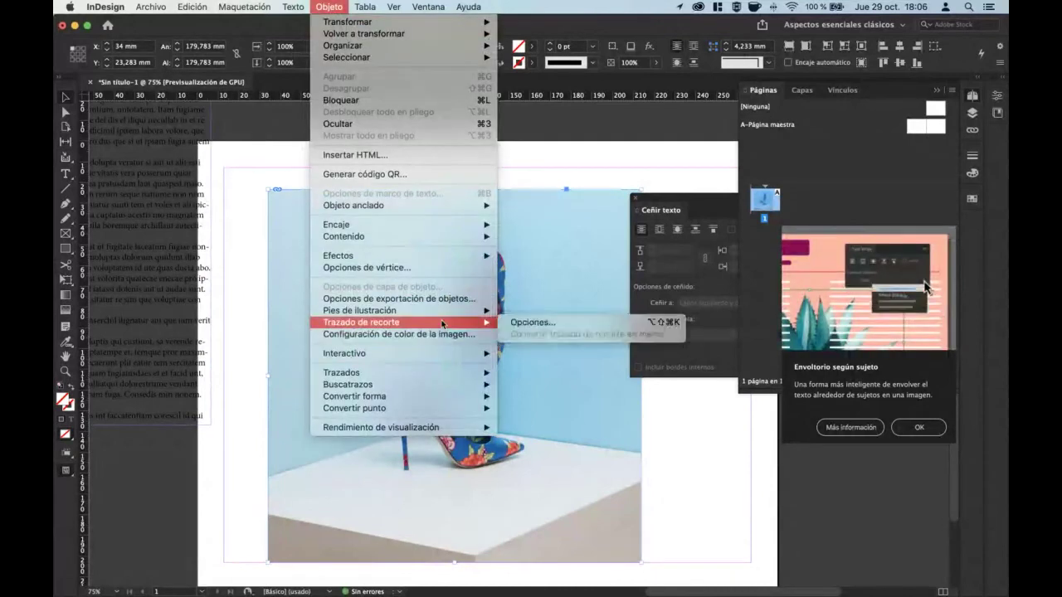
click(525, 322)
click(603, 219)
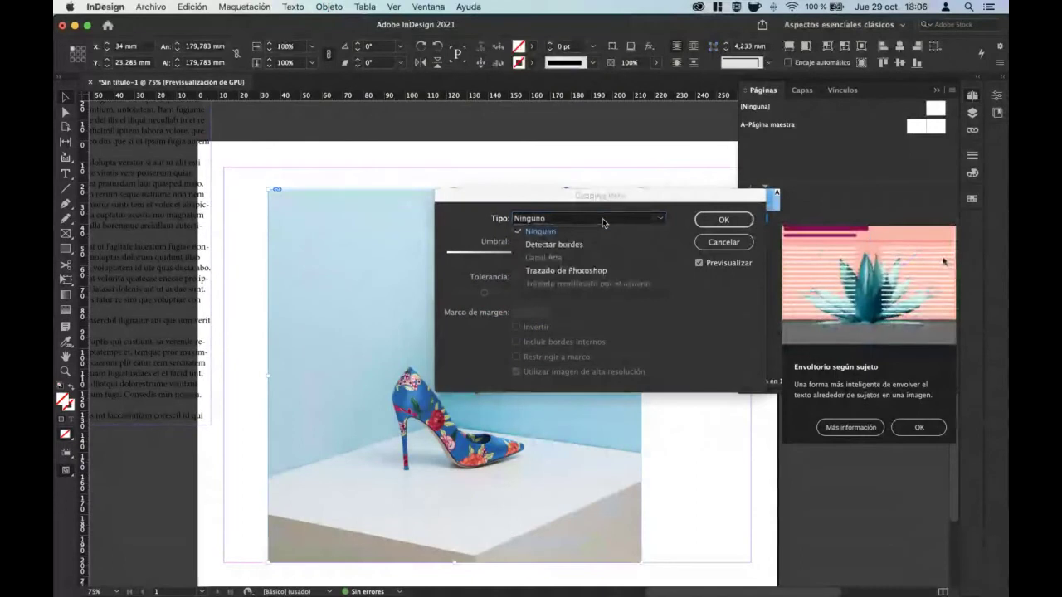
click(599, 271)
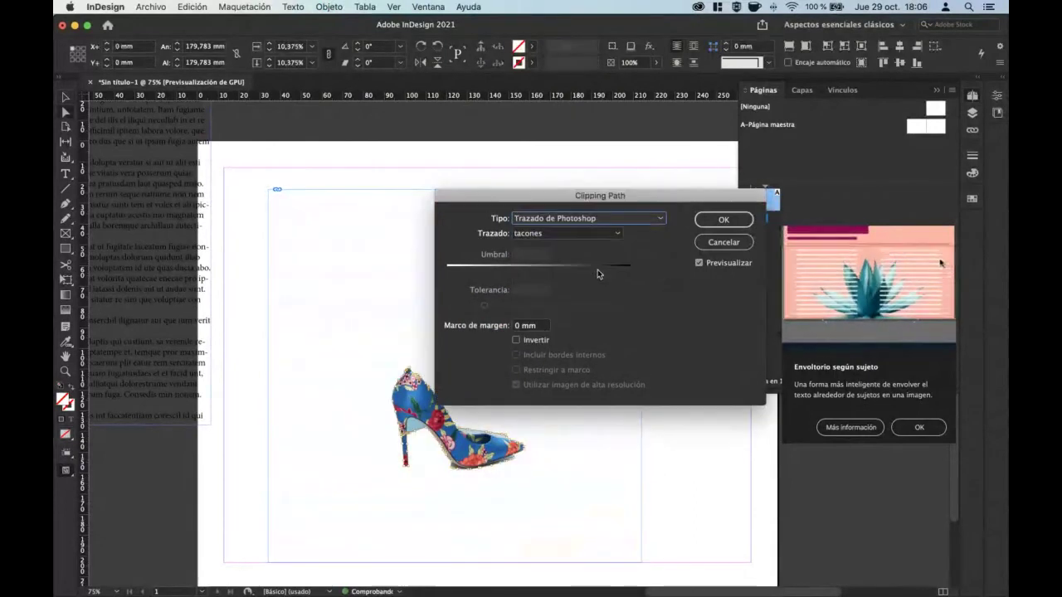
drag(579, 199, 781, 205)
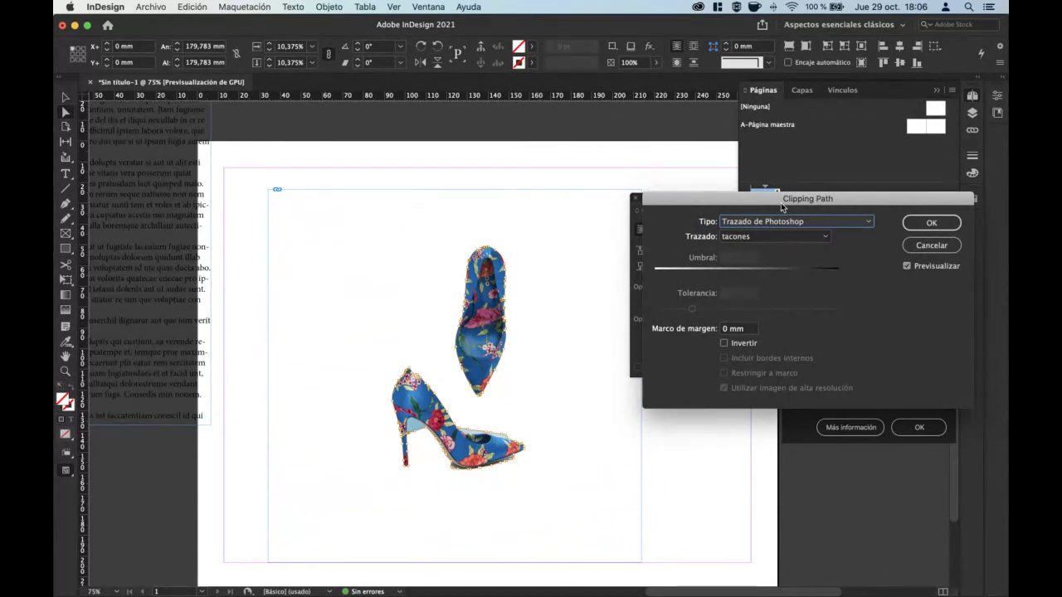
click(931, 223)
click(542, 263)
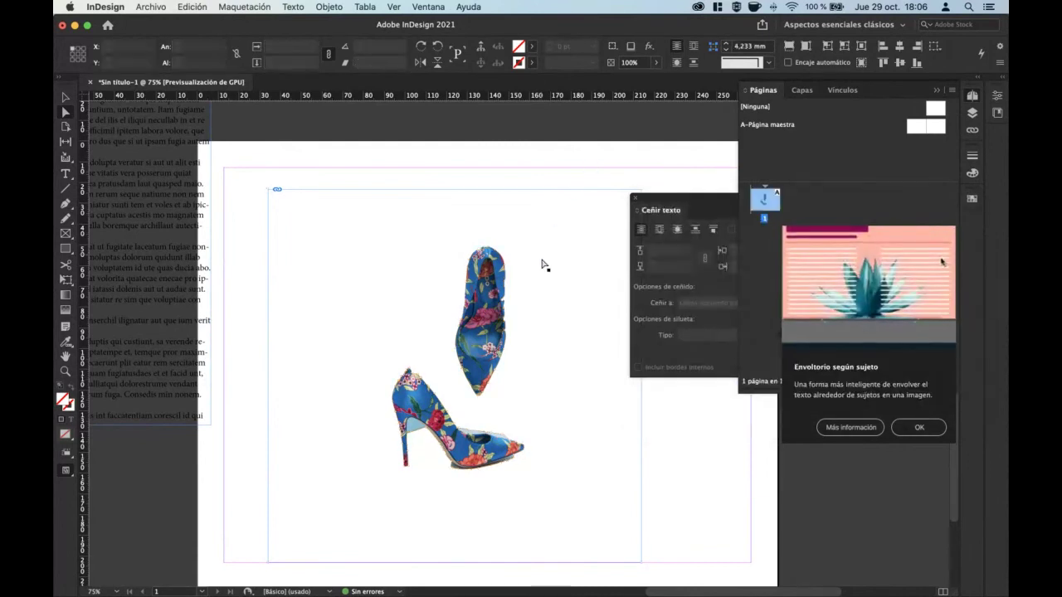
- Zoom in on the lower heel and drag the wrap contour points onto its inner edge
click(451, 374)
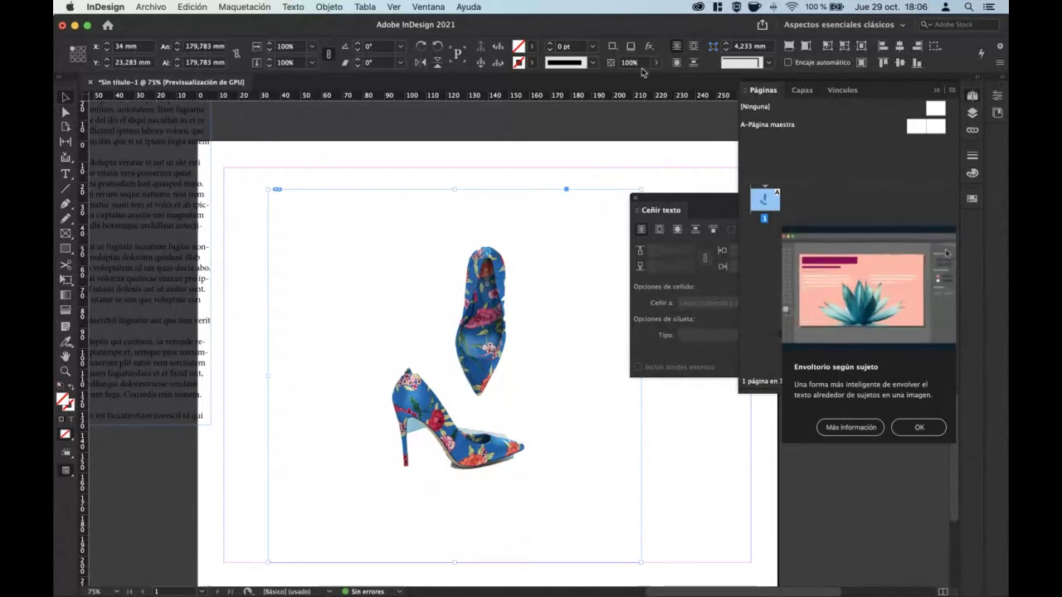
click(362, 149)
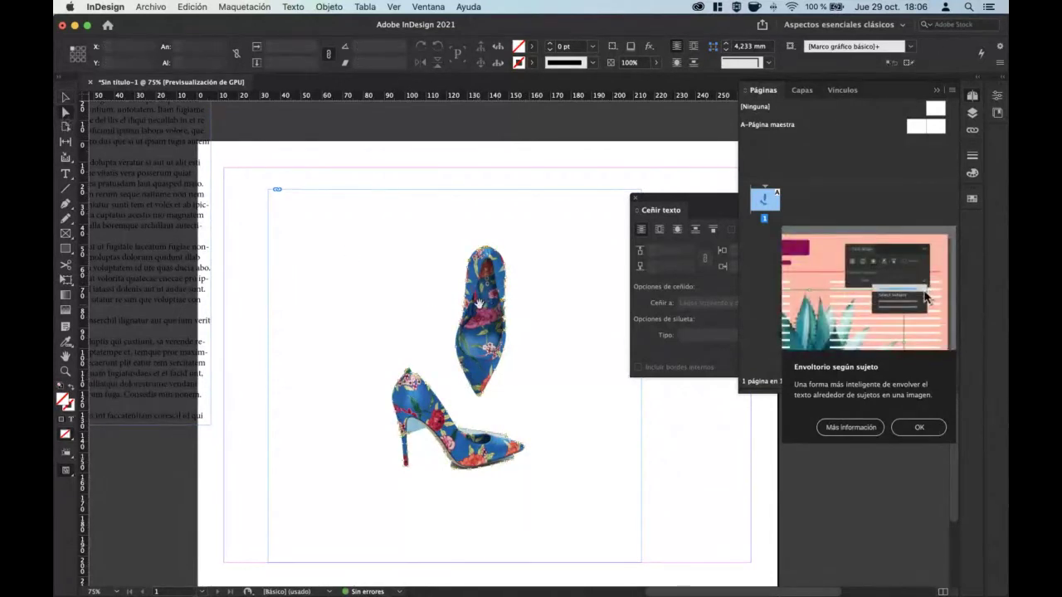
drag(383, 385, 455, 321)
click(421, 367)
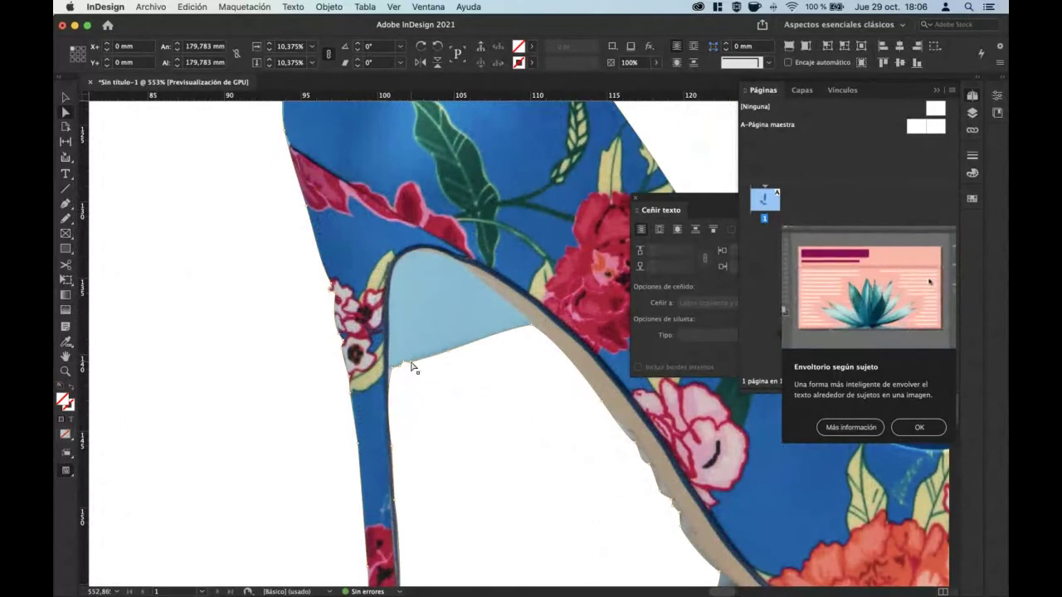
drag(412, 368, 412, 294)
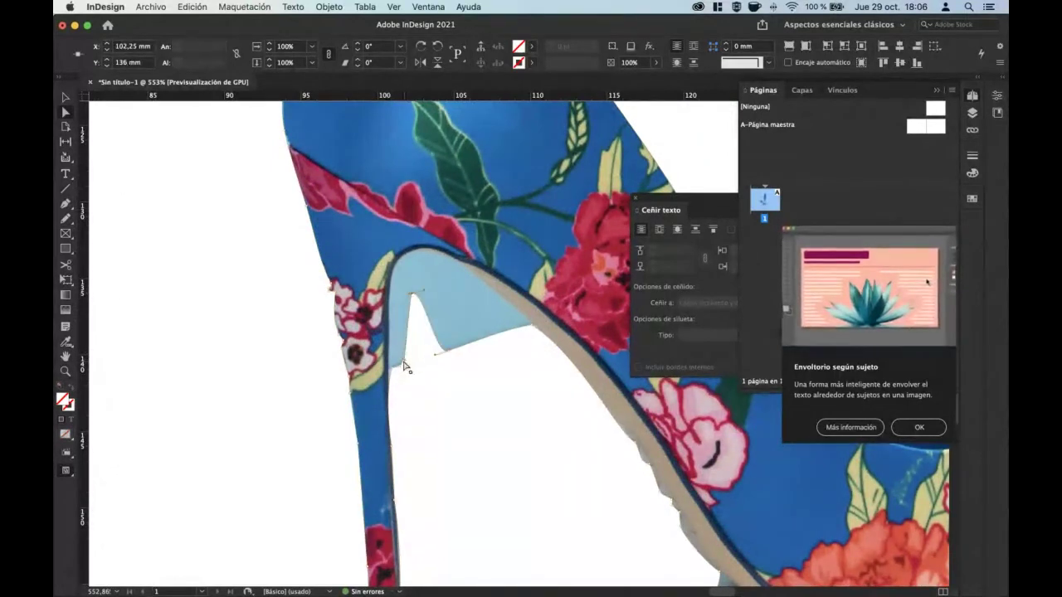
drag(406, 367, 384, 261)
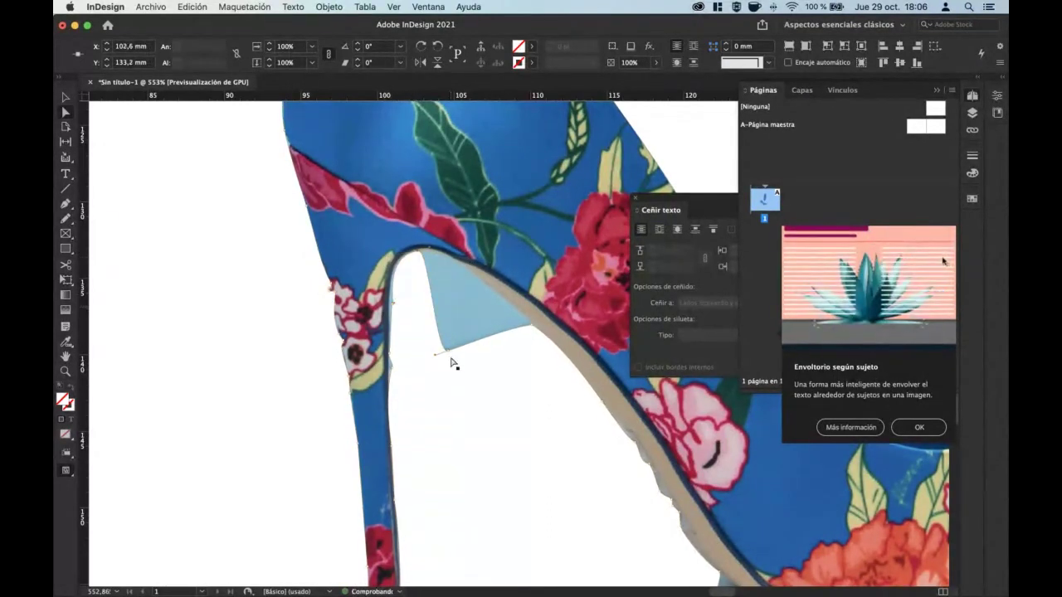
drag(465, 305, 481, 277)
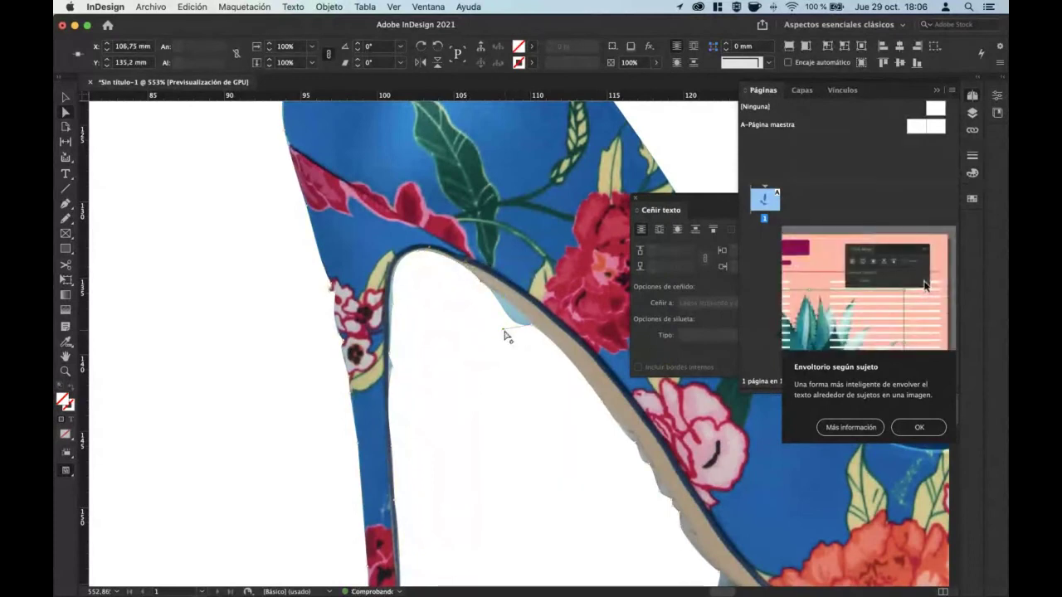
drag(504, 334, 514, 308)
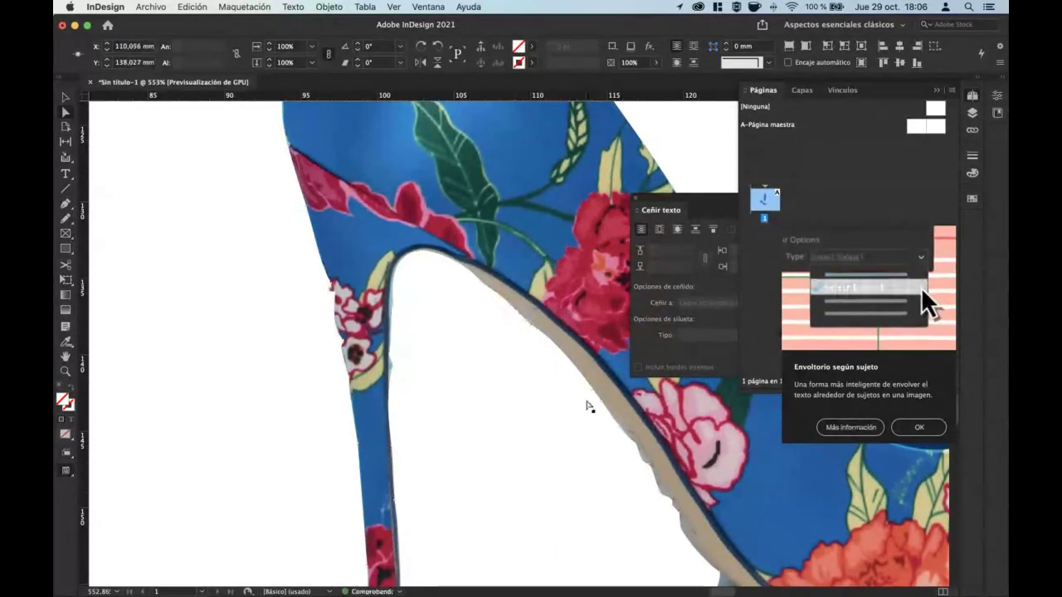
click(394, 372)
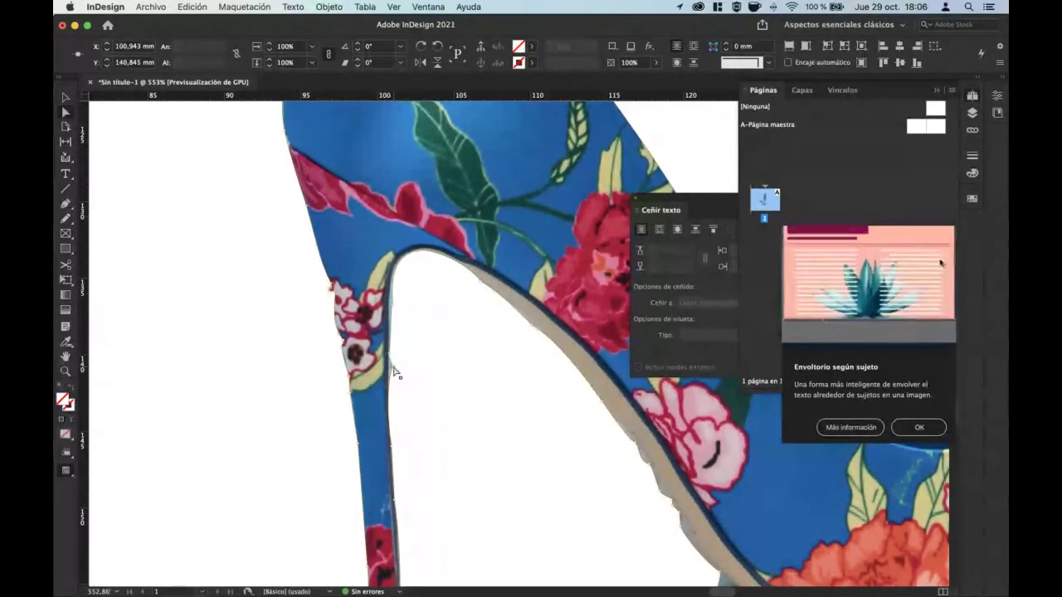
drag(394, 373, 386, 397)
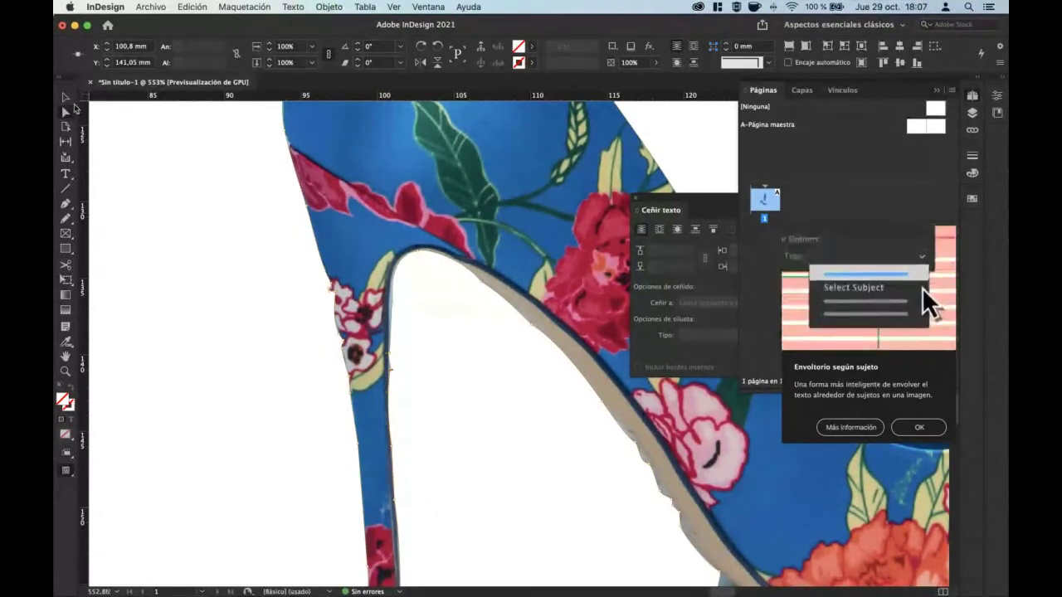
- Return to the Selection tool and zoom further into the heel to check the contour
click(66, 100)
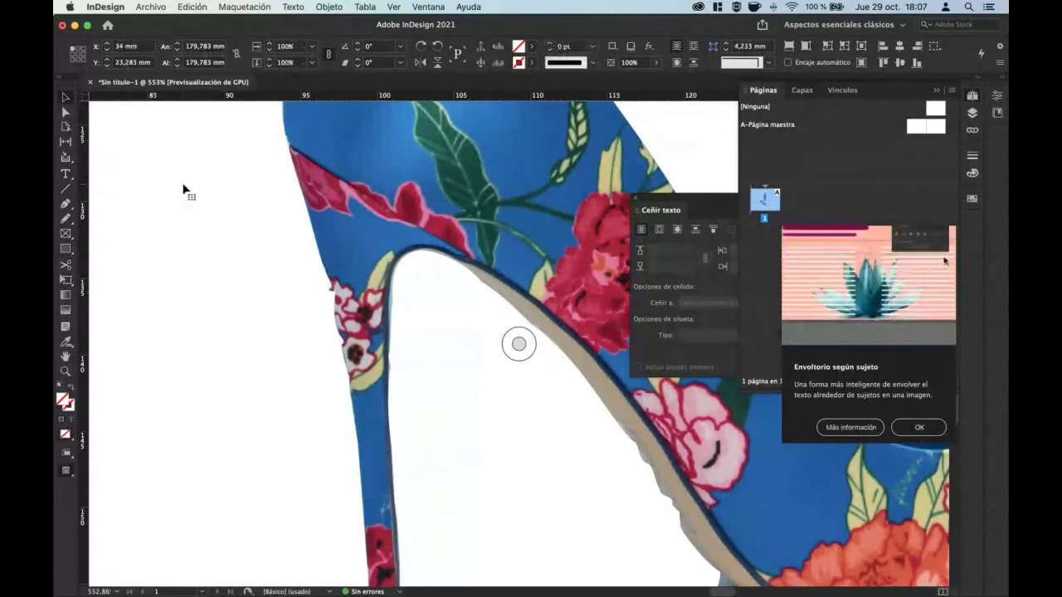
mouse_move(64, 188)
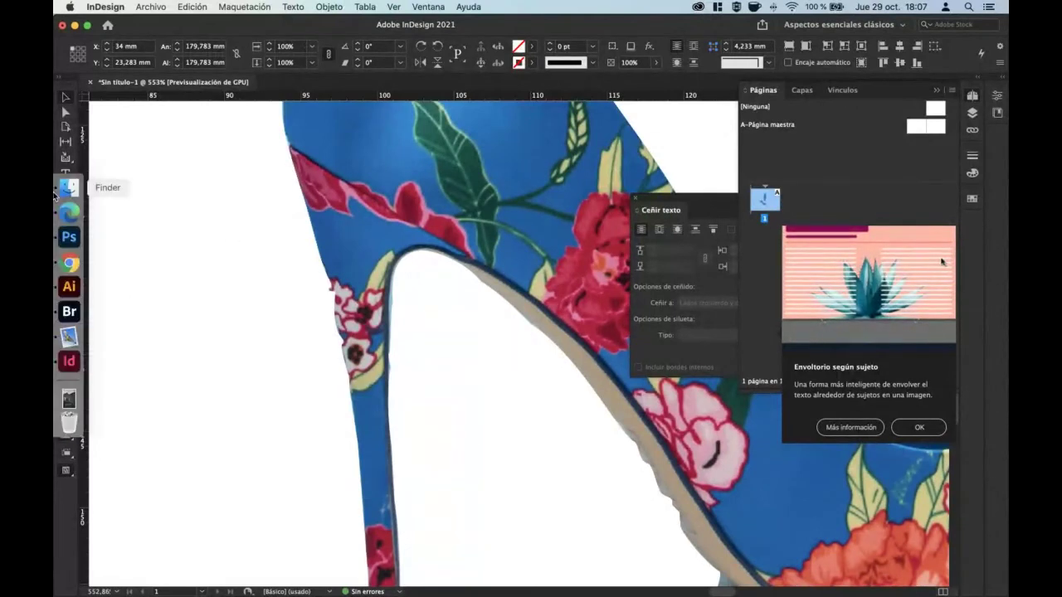
click(479, 400)
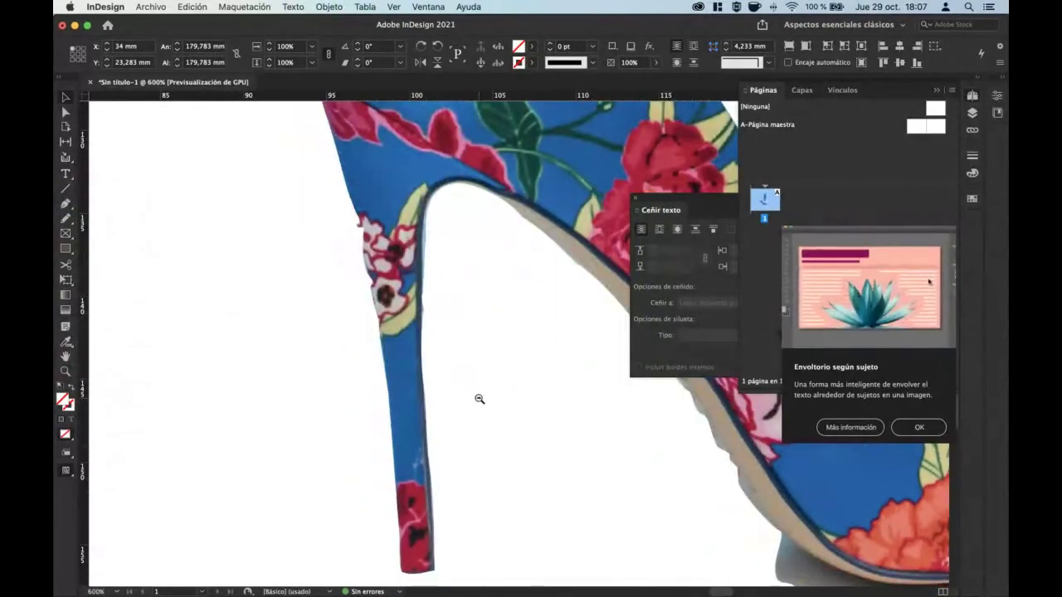
scroll(481, 403, down, 5)
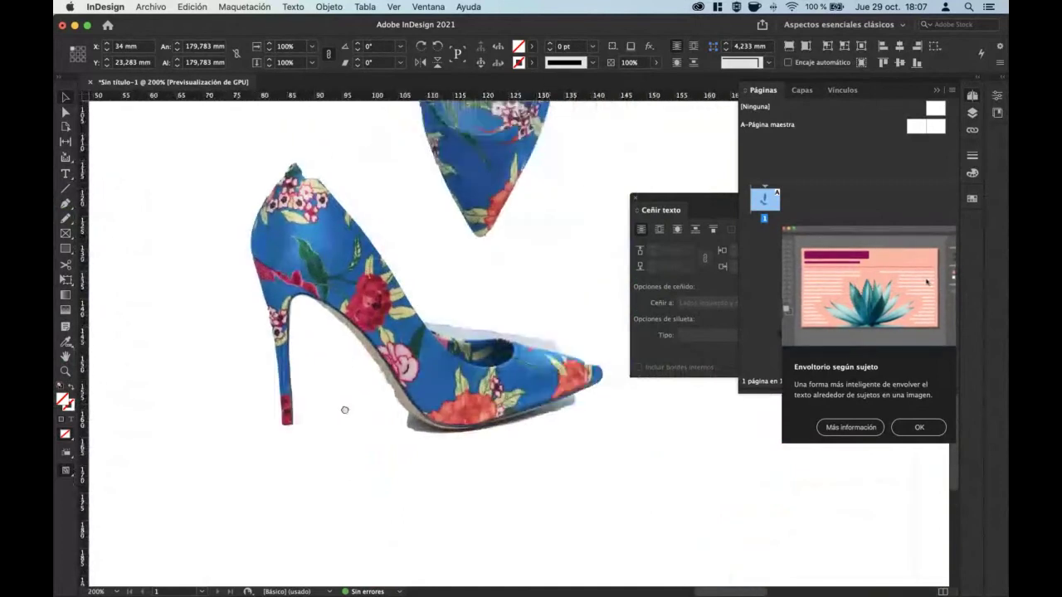
scroll(345, 410, up, 3)
scroll(344, 410, right, 2)
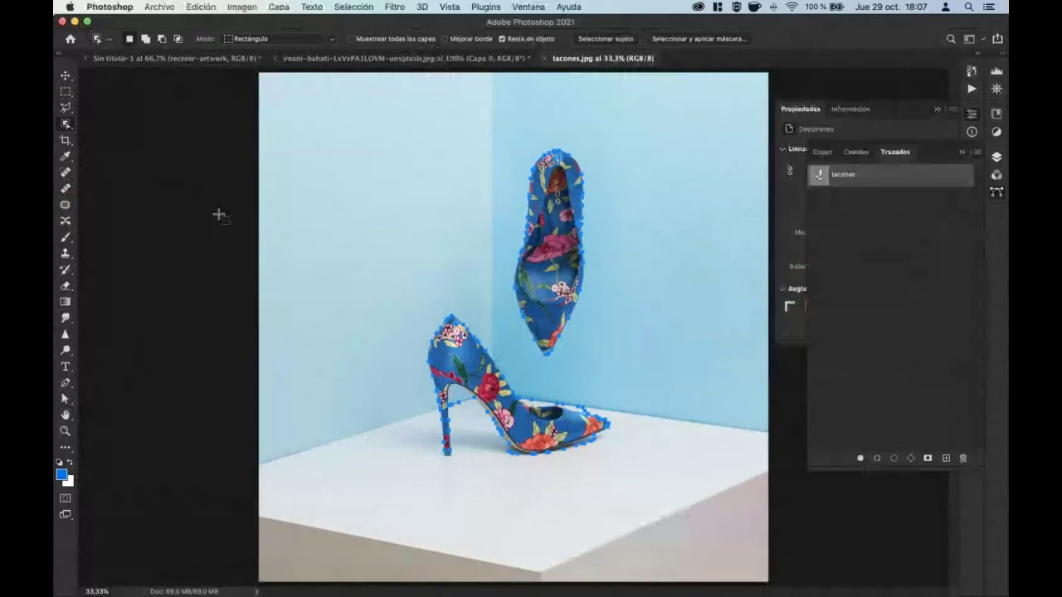
- In Illustrator, delete the green shoe compound path from tacones [Convertido].ai
mouse_move(63, 259)
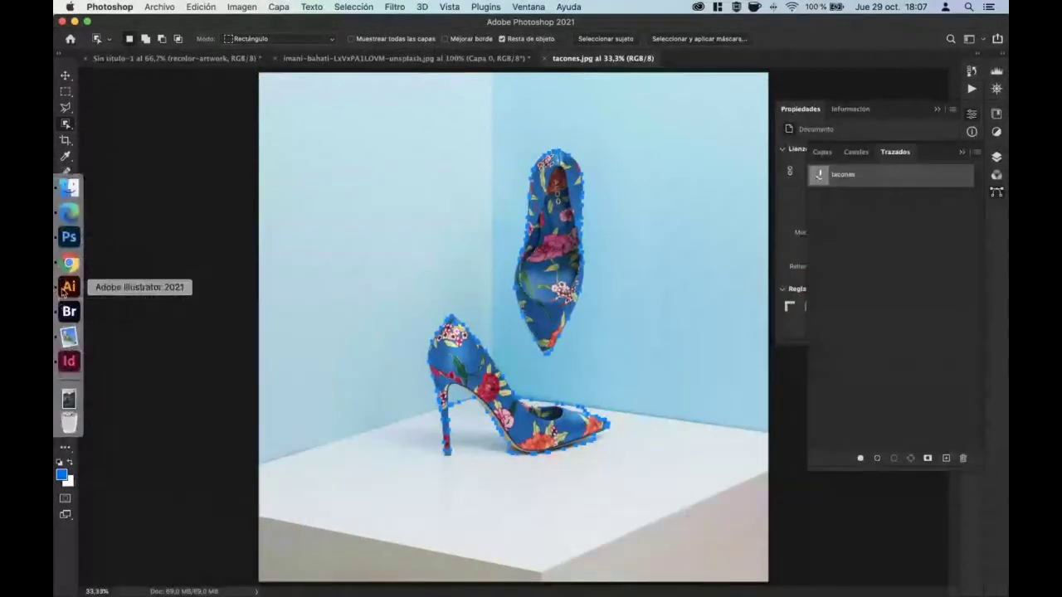
click(67, 287)
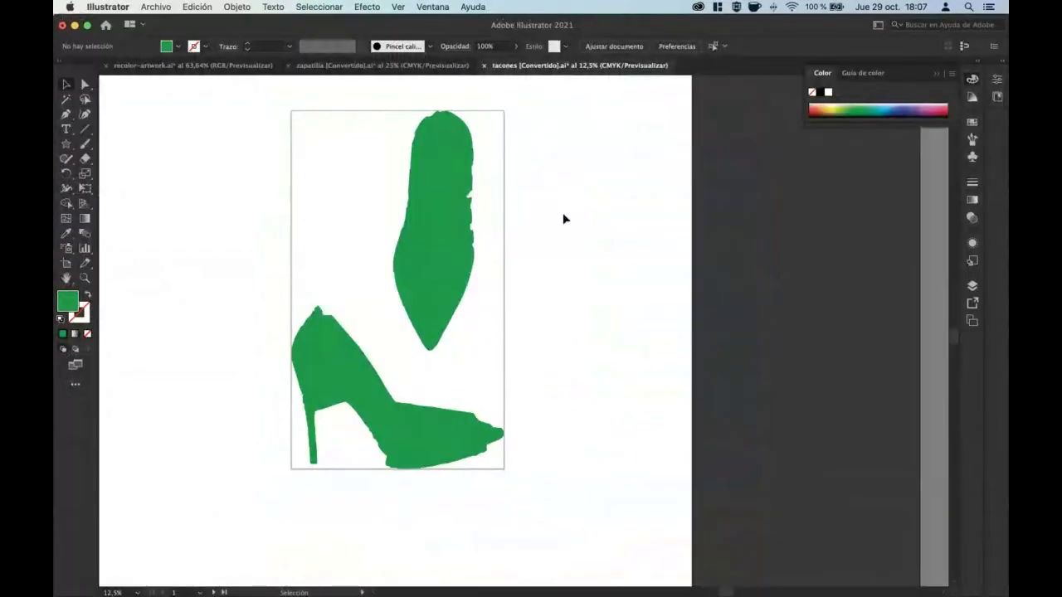
click(490, 438)
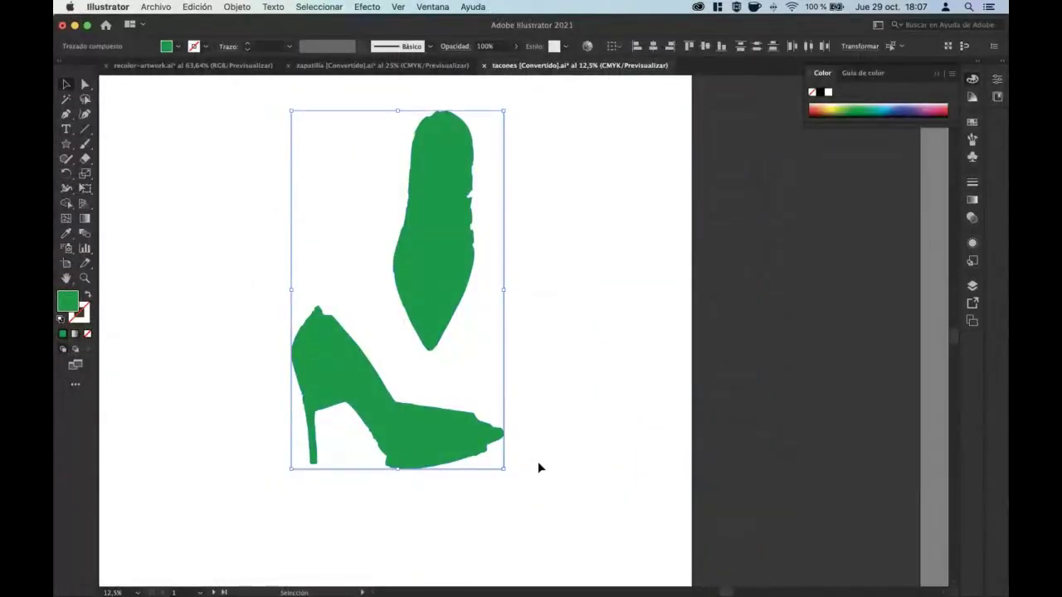
key(Delete)
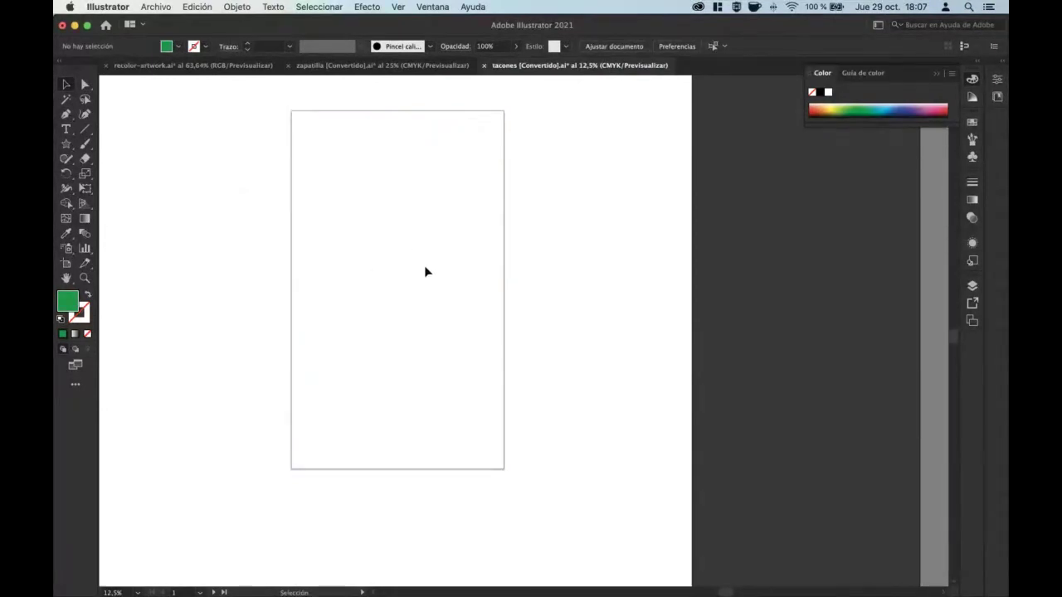
- Place irene-kredenets-dwKiHoqqxk8-unsplash.jpg over the tacones artboard, keeping its embedded colour profile
click(157, 7)
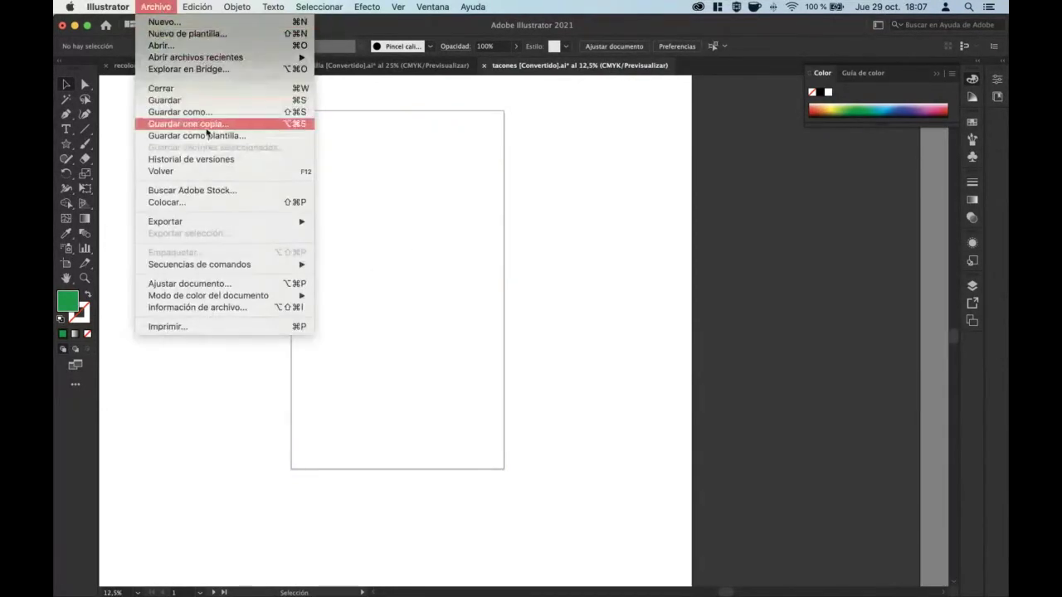
click(204, 203)
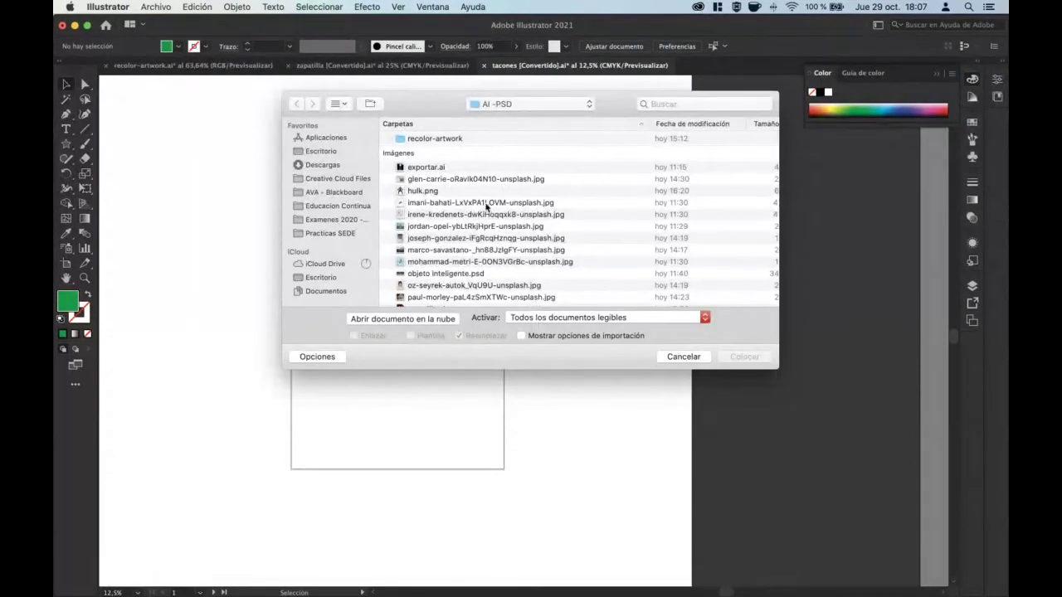
click(487, 204)
key(space)
key(Down)
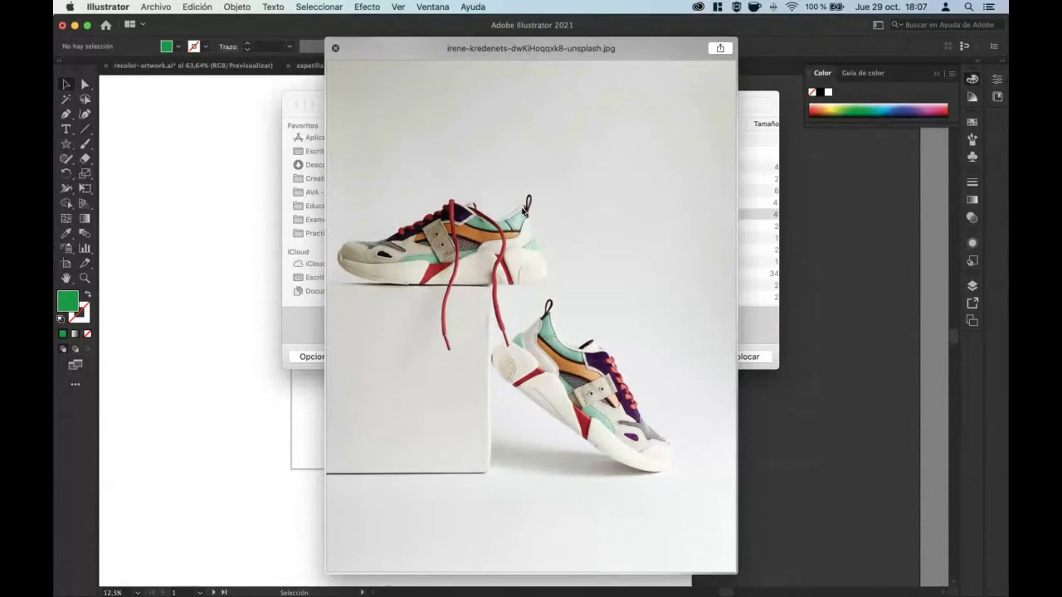
key(space)
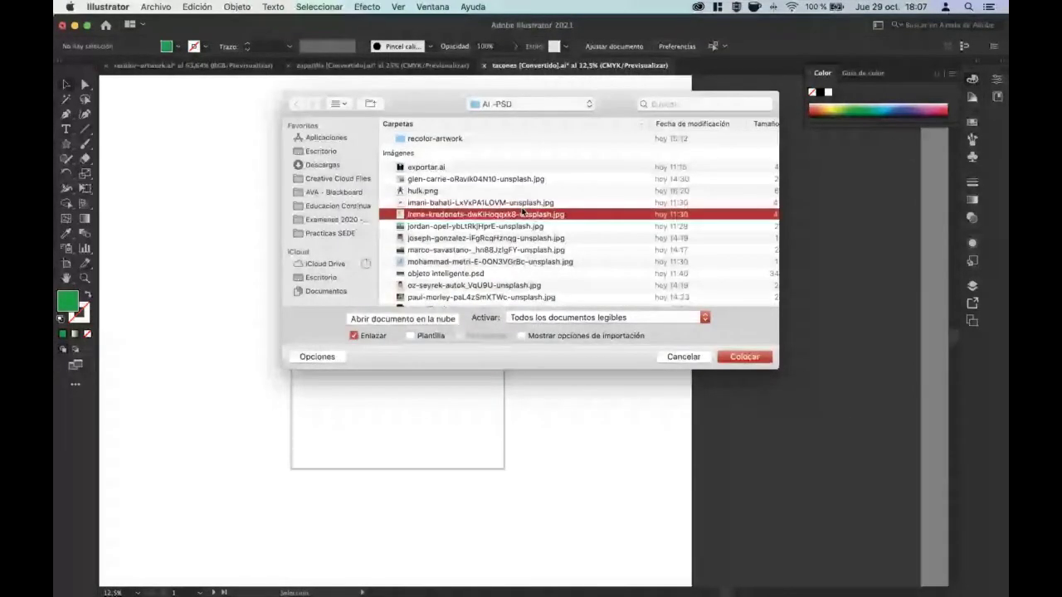
double_click(523, 212)
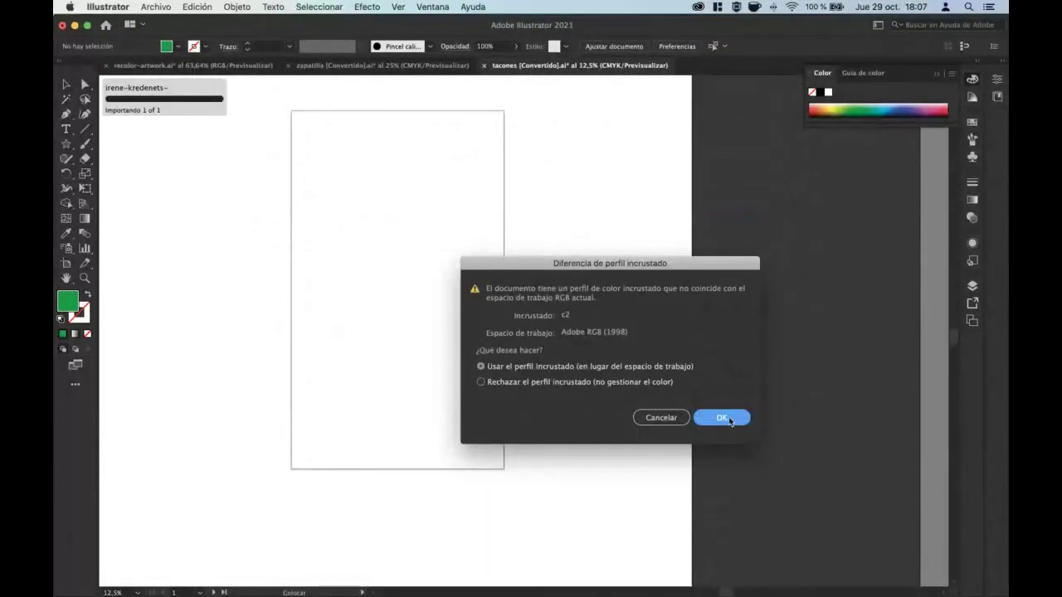
click(724, 419)
drag(248, 166, 726, 485)
drag(387, 258, 446, 241)
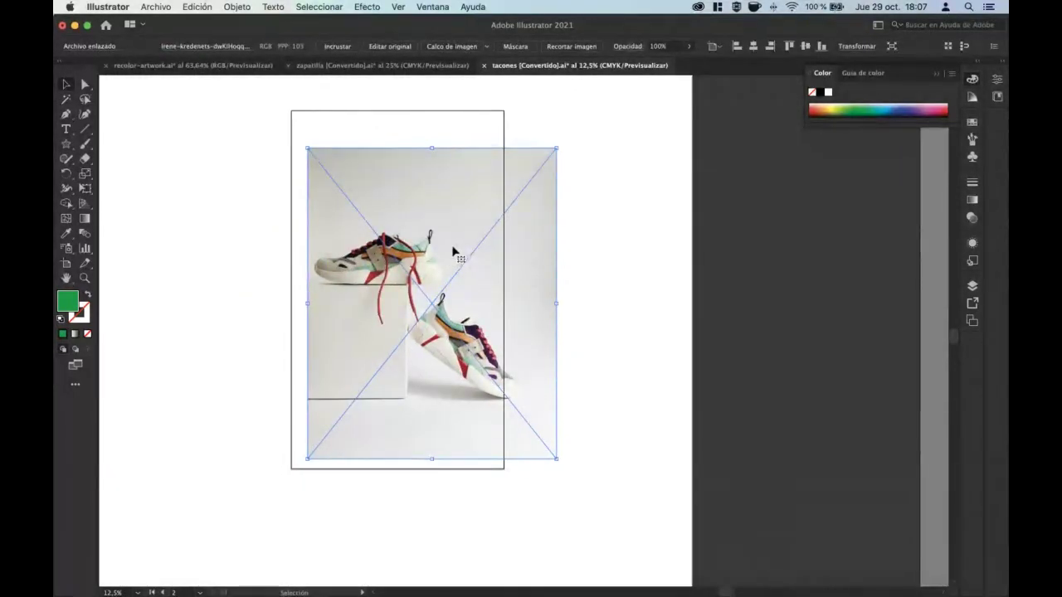
- Crop the placed sneaker photo tightly around the upper shoe and apply the crop
click(571, 48)
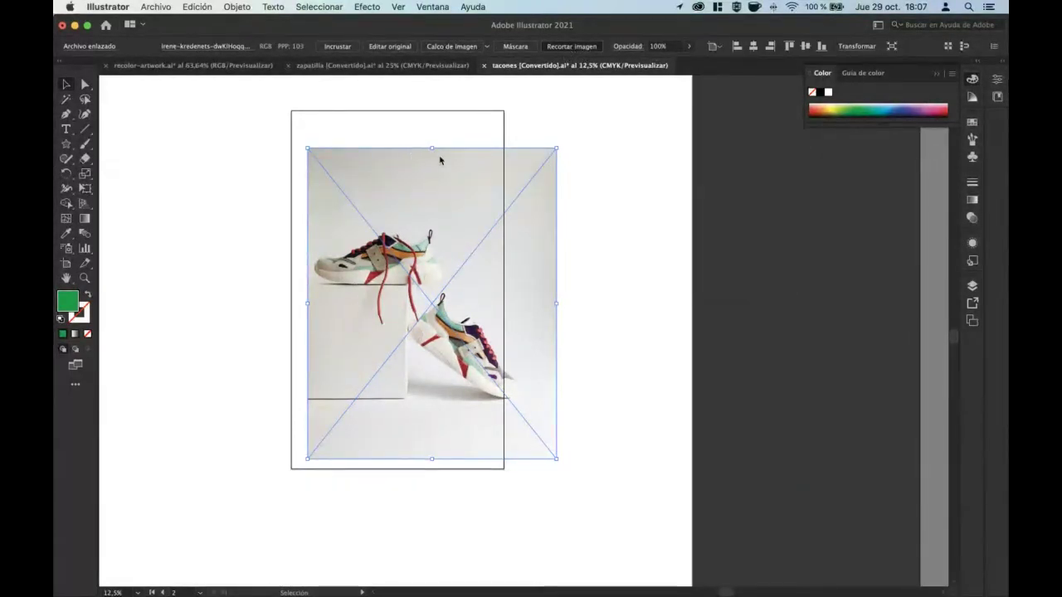
click(650, 329)
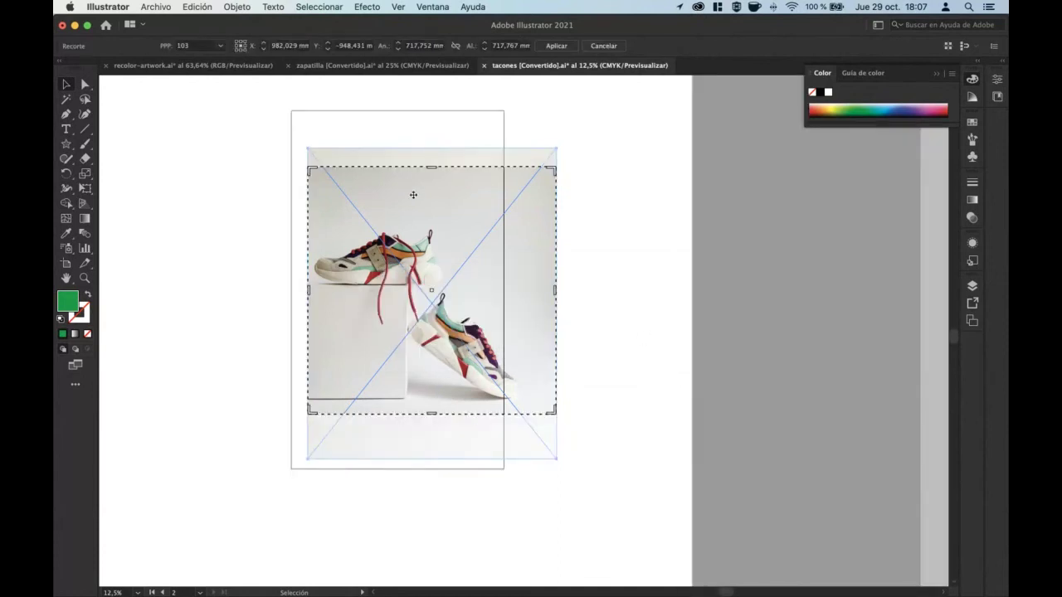
drag(431, 169, 431, 224)
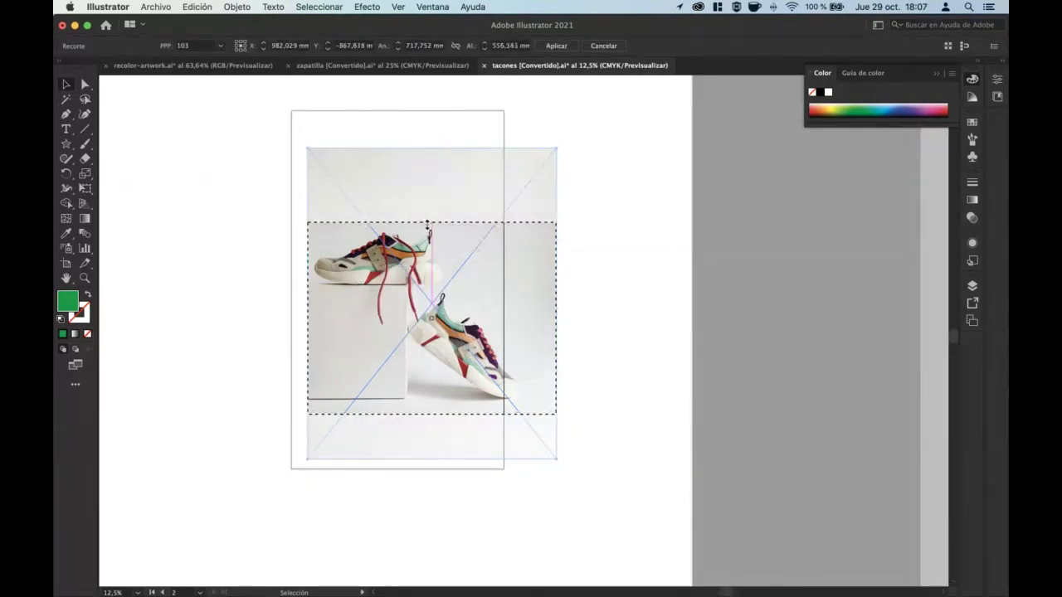
drag(433, 414, 432, 289)
drag(559, 257, 447, 261)
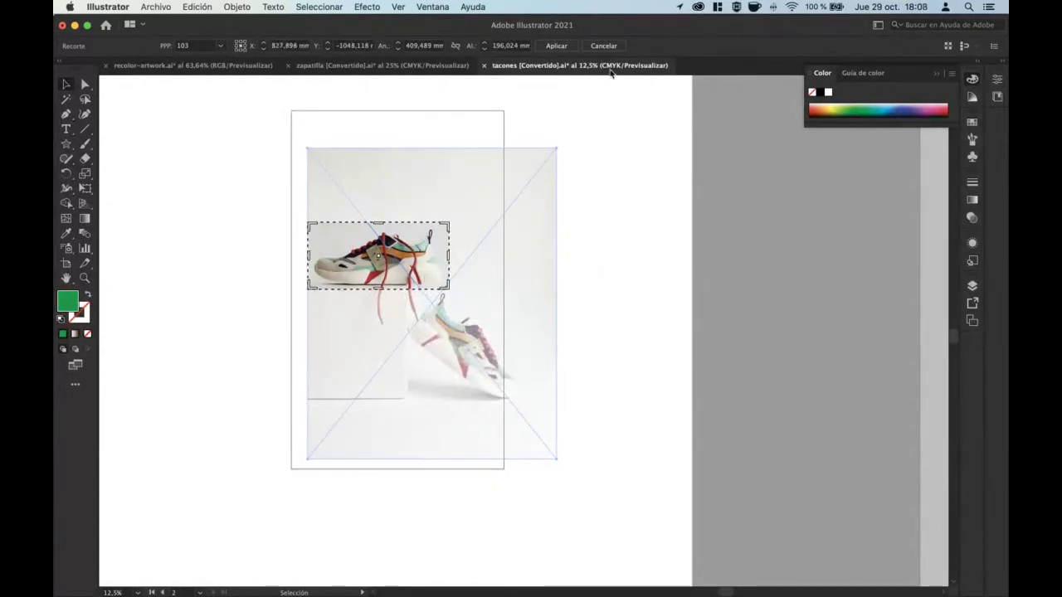
click(557, 45)
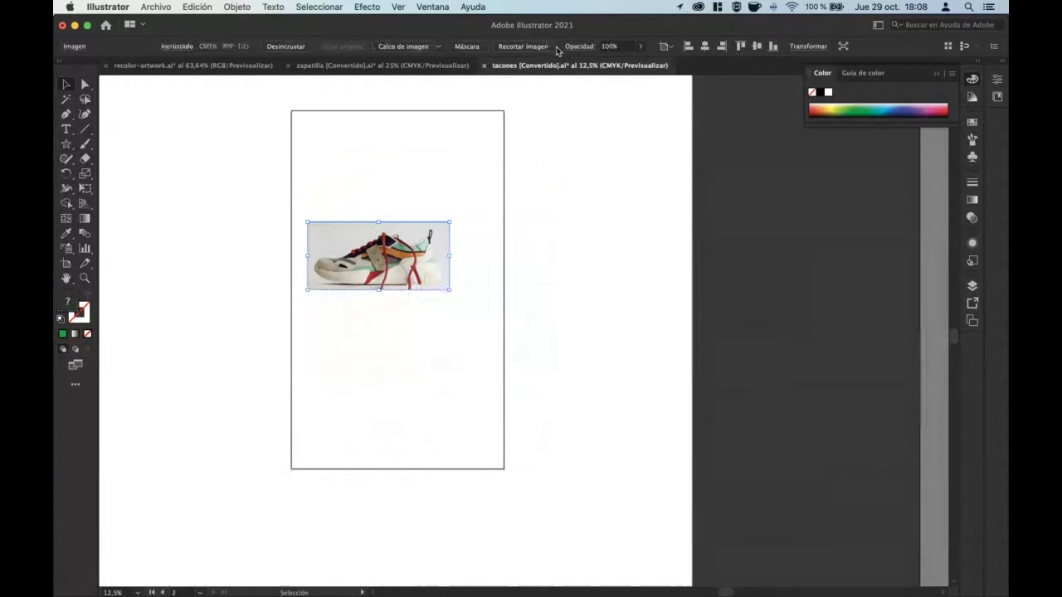
click(455, 335)
- Zoom in on the cropped sneaker and trace it with the Foto de alta fidelidad preset
key(z)
click(388, 274)
click(523, 309)
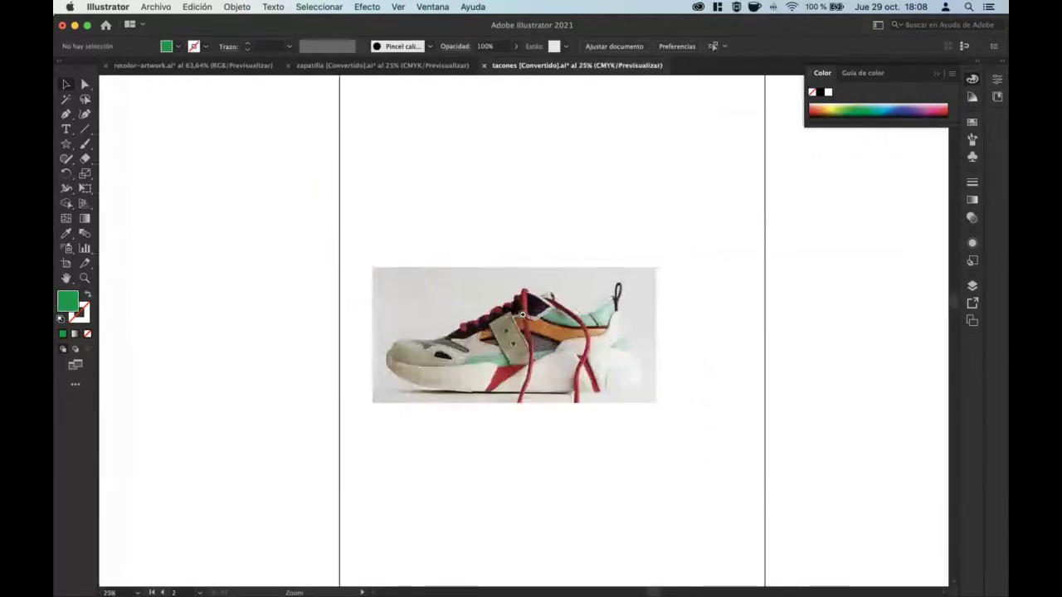
click(525, 318)
click(530, 368)
key(v)
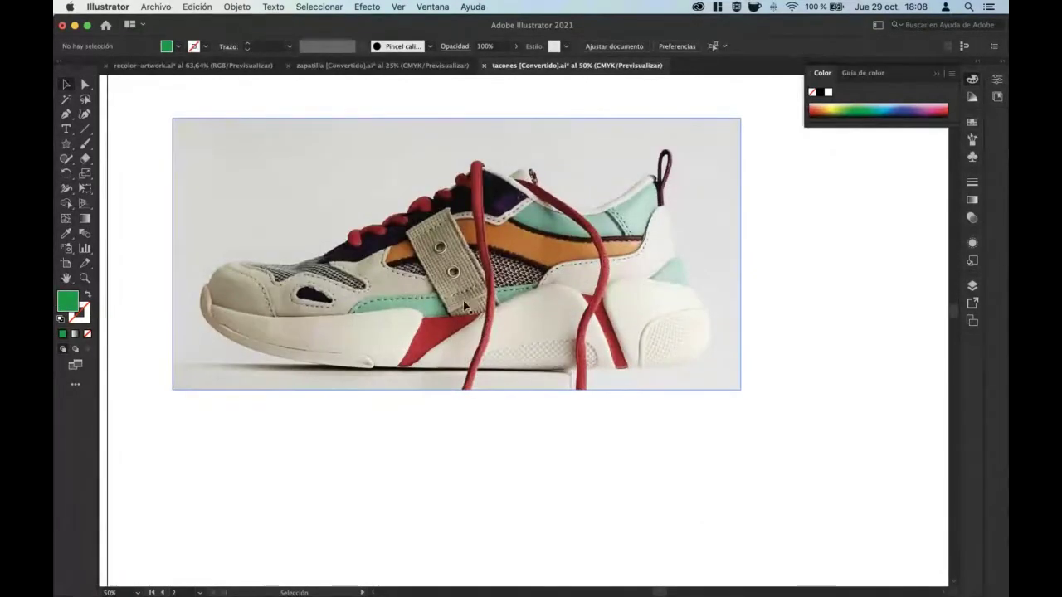
click(466, 307)
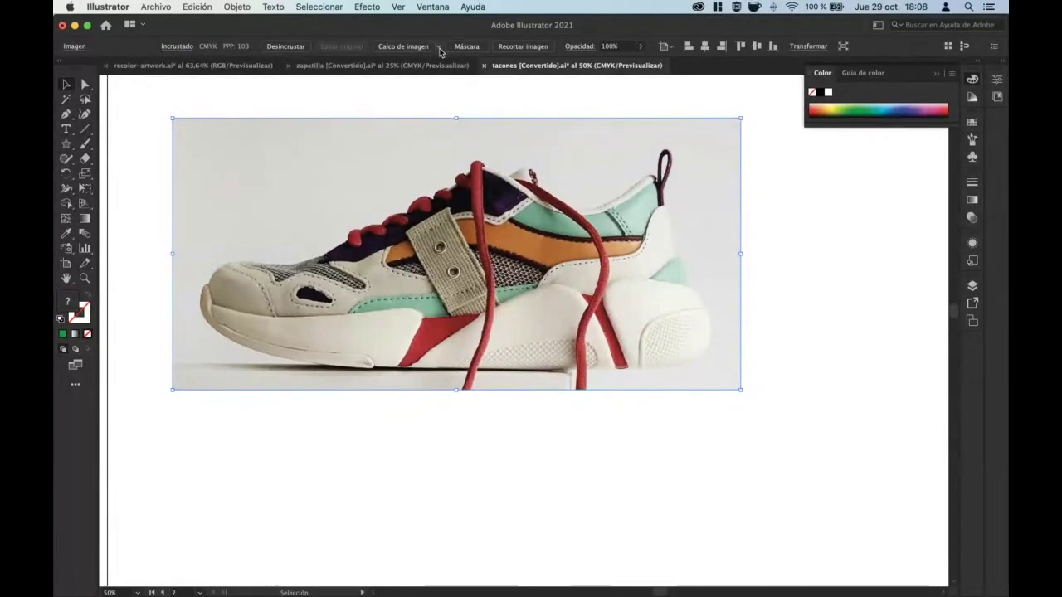
click(439, 48)
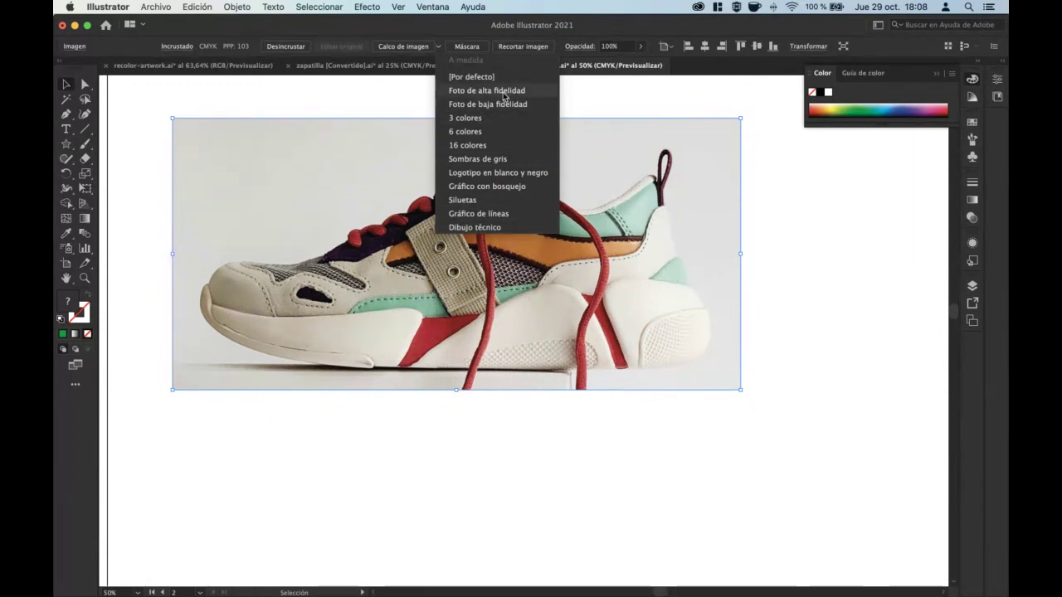
click(503, 97)
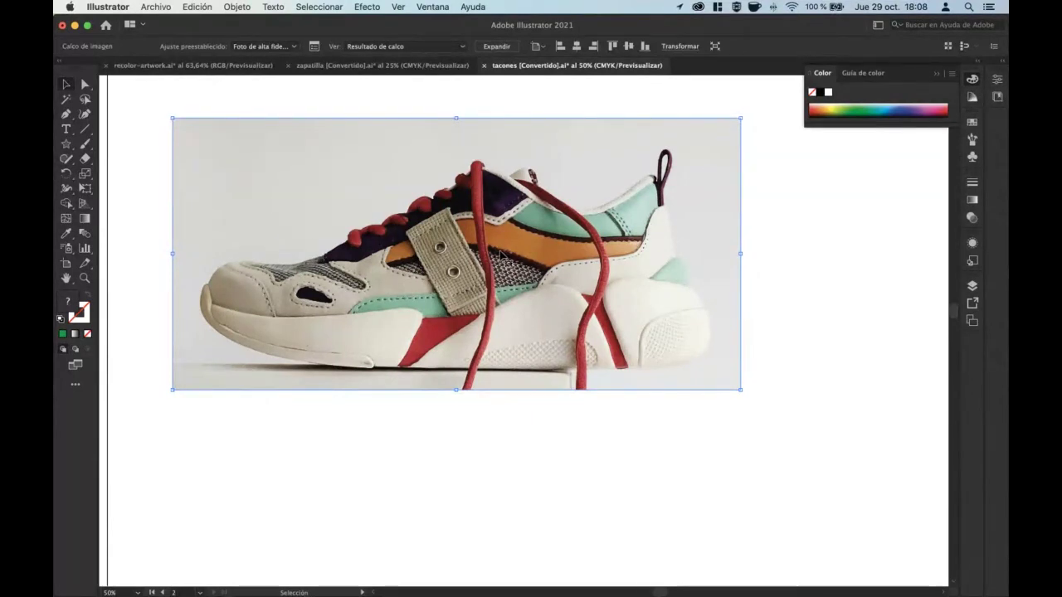
- Expand the sneaker trace with Expandir and inspect the resulting grouped paths
click(496, 46)
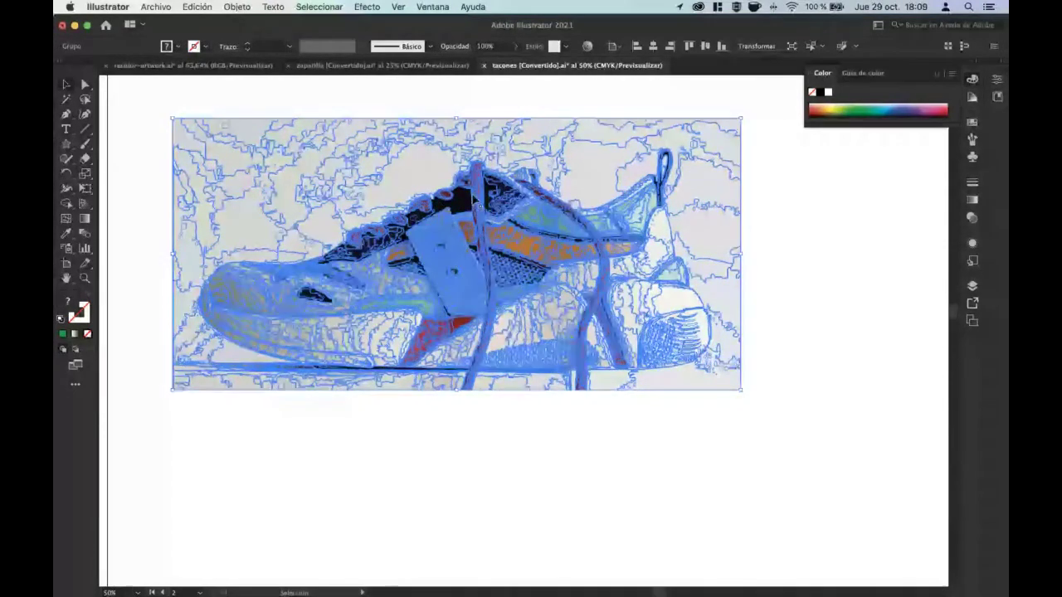
click(483, 398)
click(462, 269)
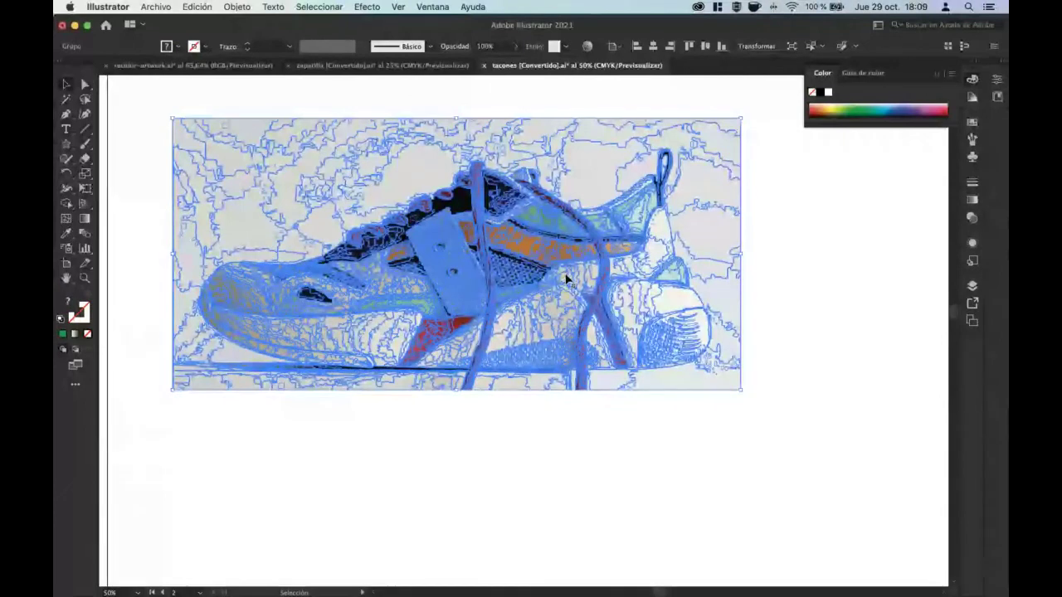
click(492, 124)
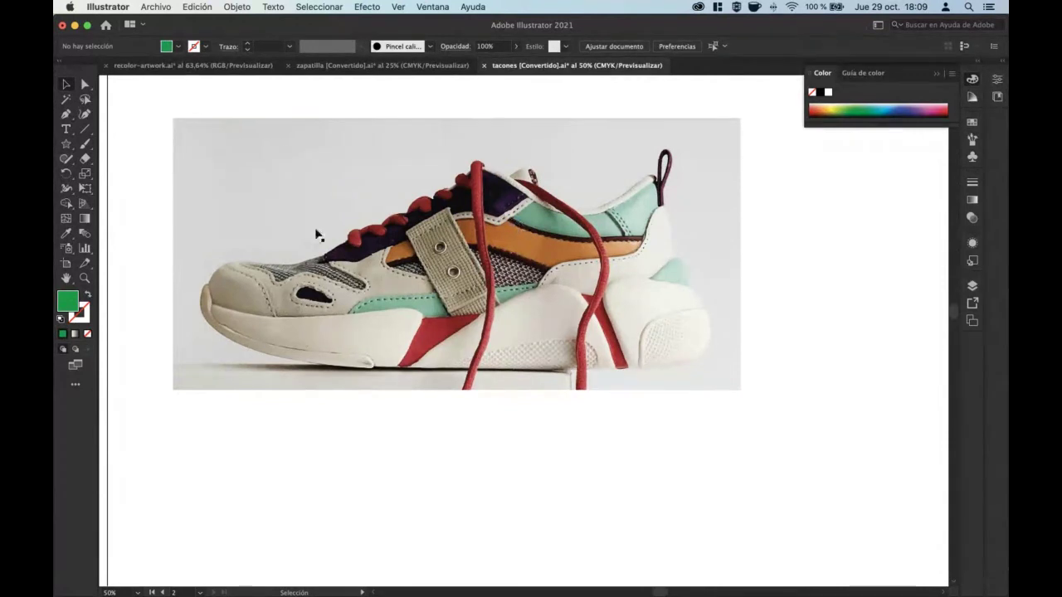
- In Photoshop, open the sneakers photo from the AI -PSD folder, keeping its embedded profile
mouse_move(73, 261)
click(73, 239)
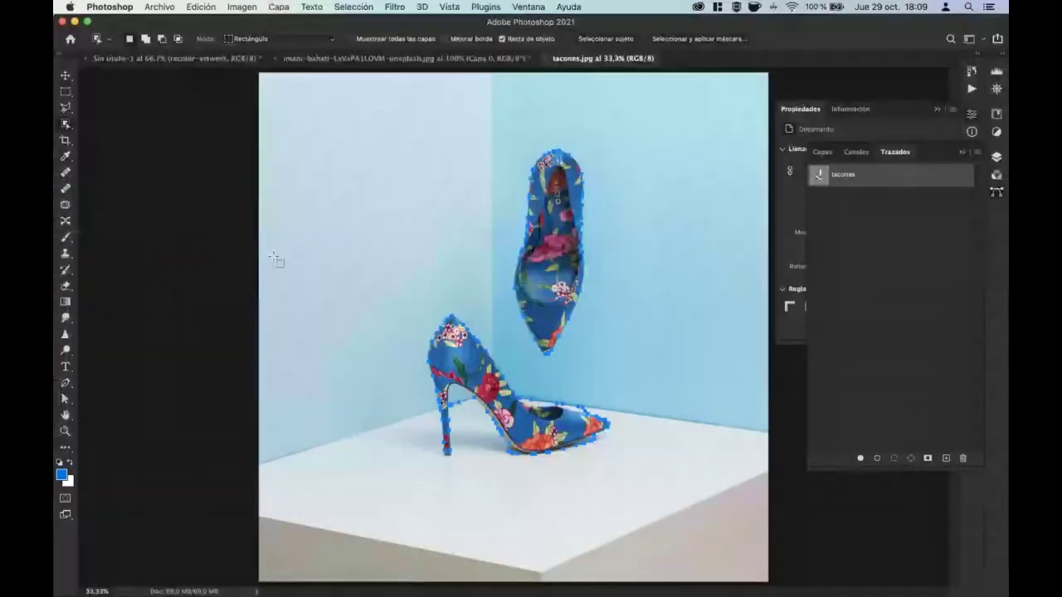
click(161, 6)
click(166, 38)
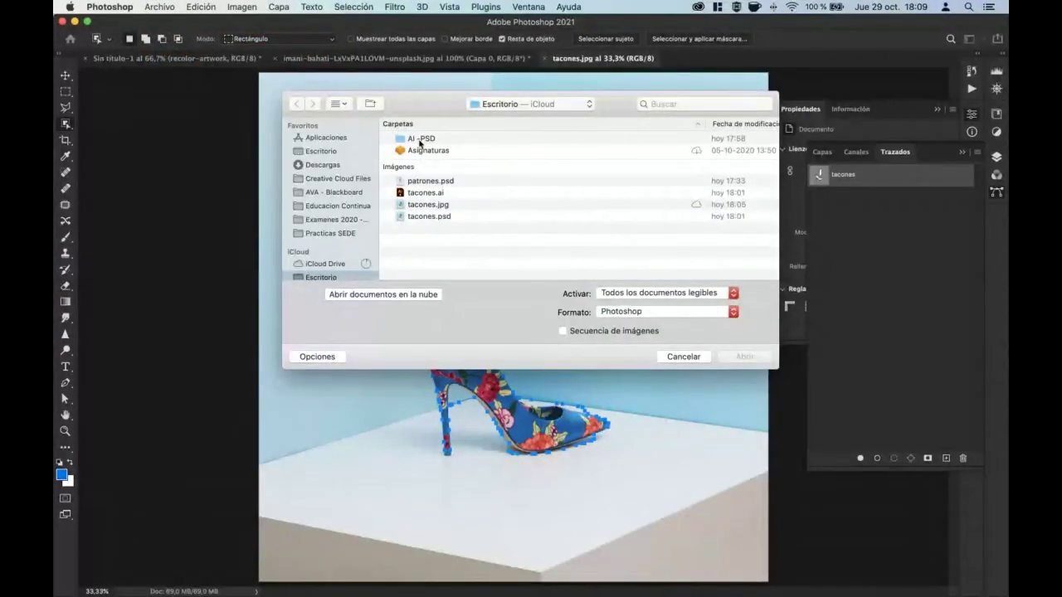
double_click(420, 139)
click(469, 215)
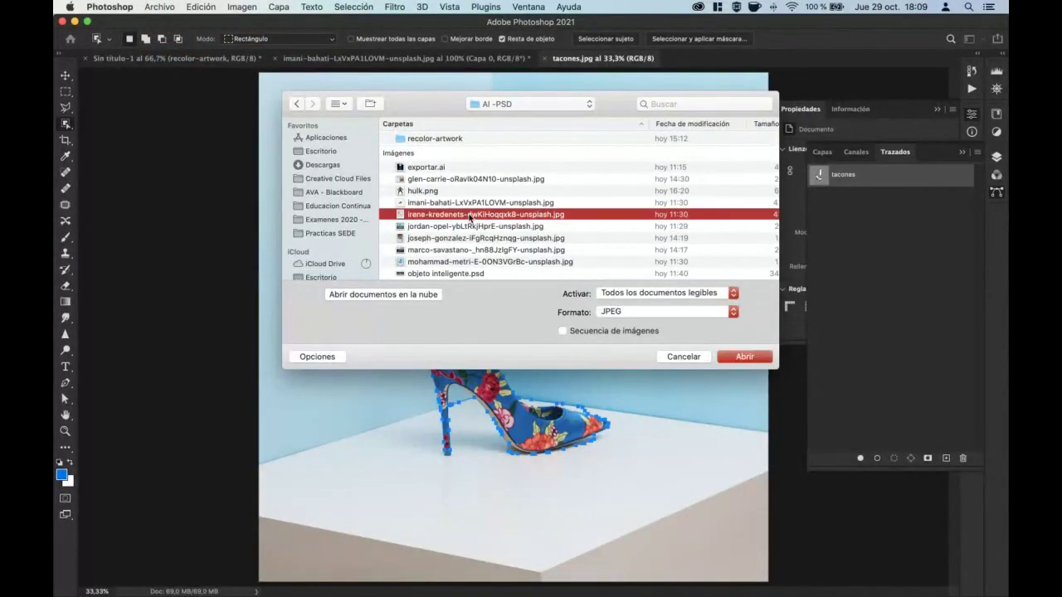
click(745, 357)
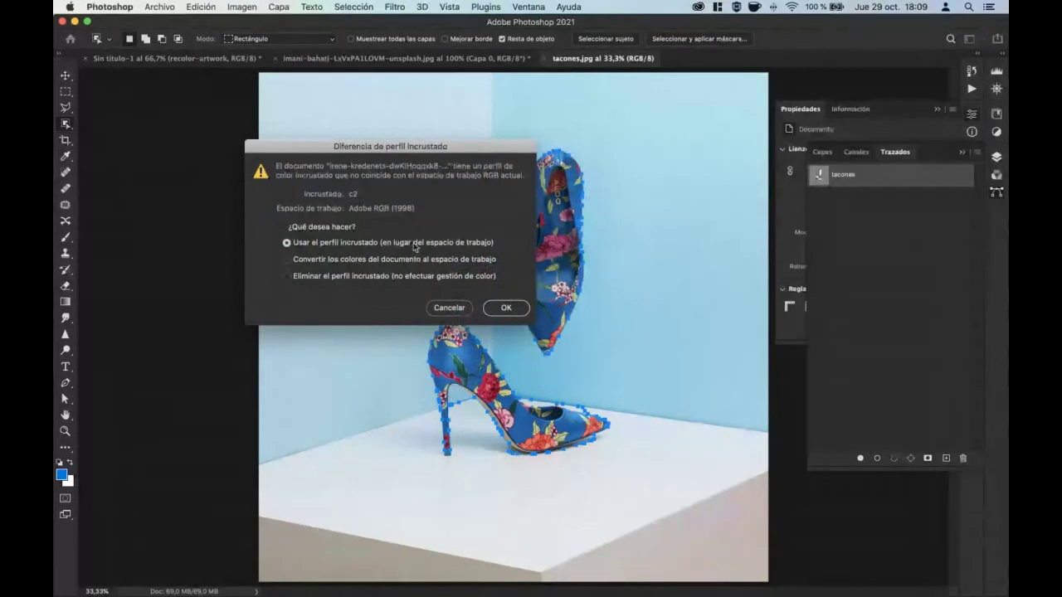
click(521, 309)
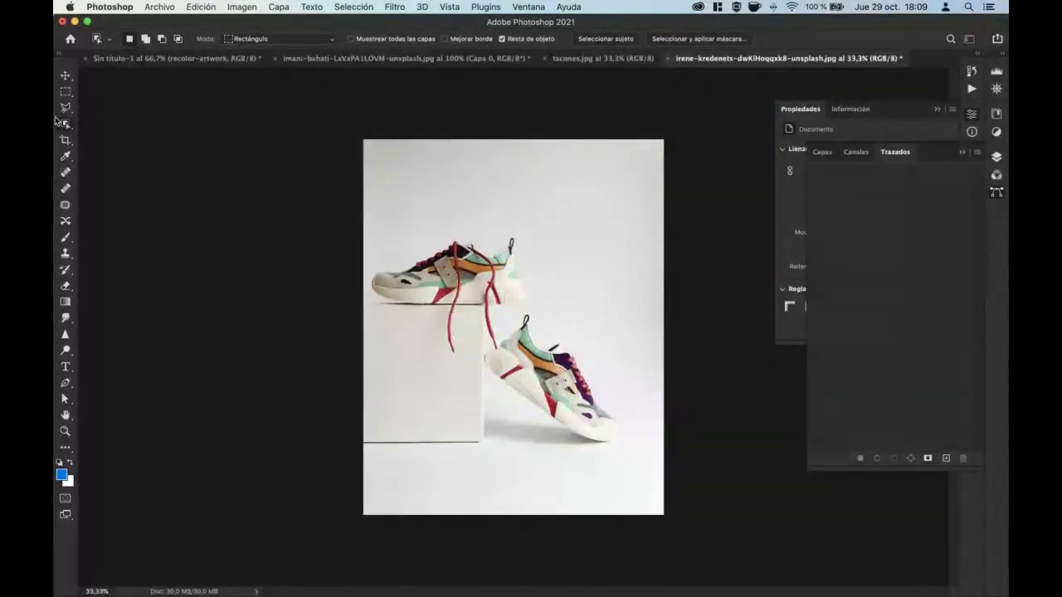
- Select the upper sneaker, turn it into a work path and save it as zapatilla
mouse_move(364, 226)
mouse_down()
mouse_move(392, 256)
mouse_move(530, 309)
mouse_up()
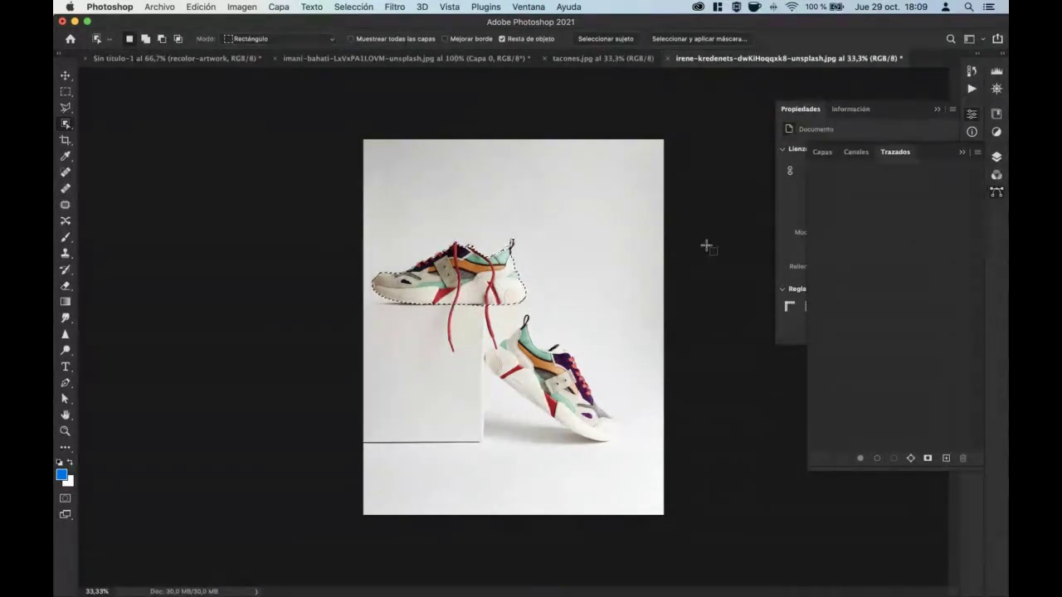
click(910, 458)
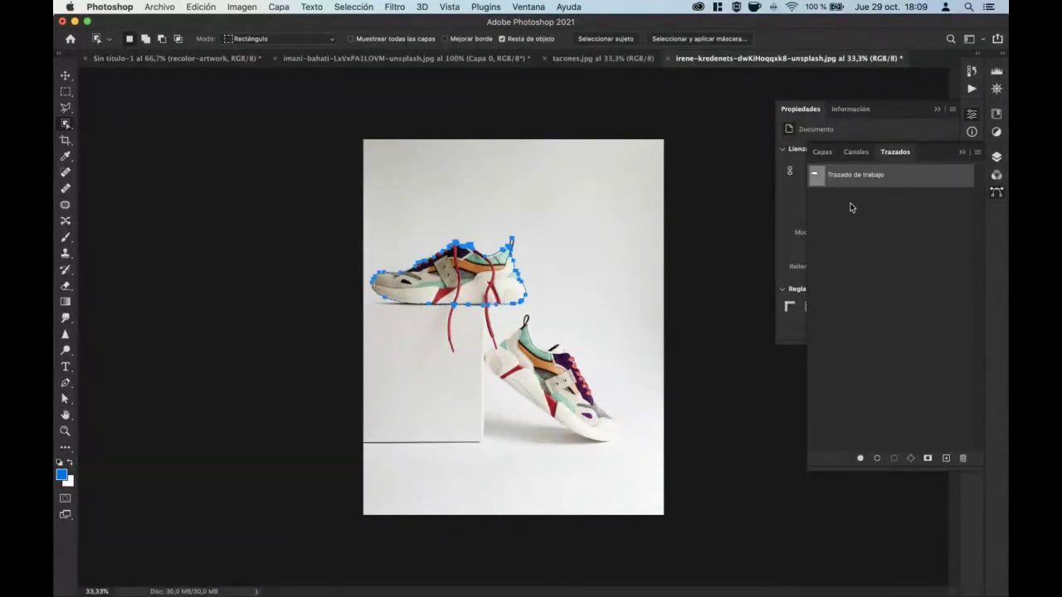
double_click(840, 178)
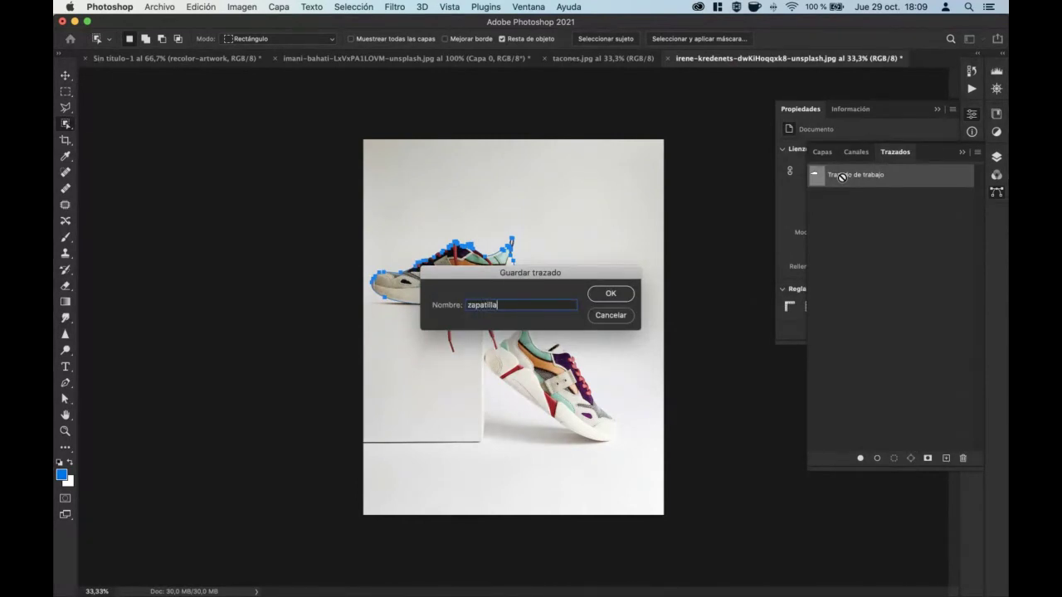
key(Return)
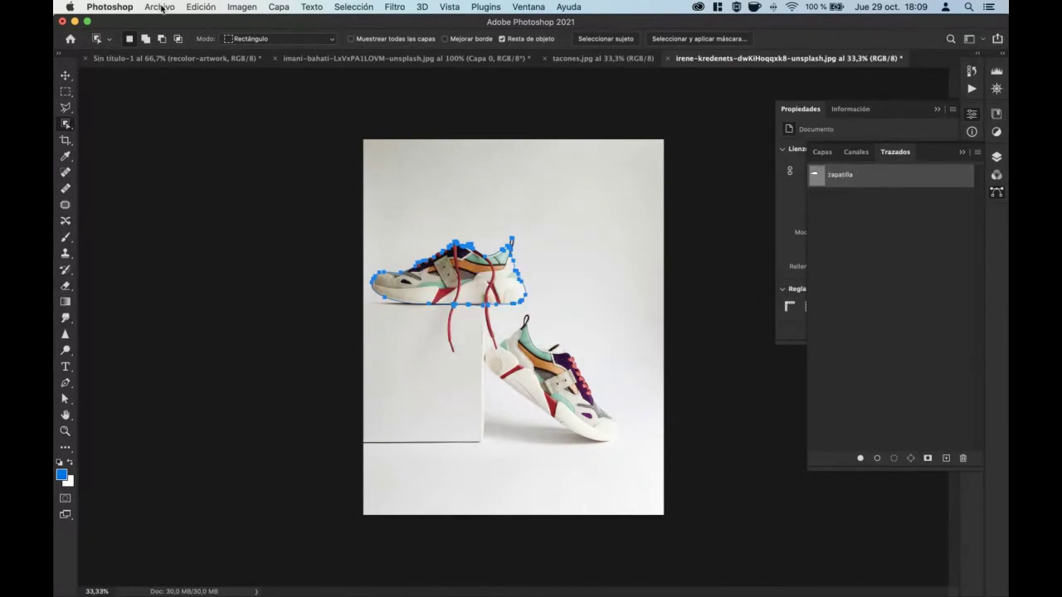
- Export the paths to Illustrator as a file named zapatilla, then return to Illustrator
click(161, 9)
mouse_move(249, 179)
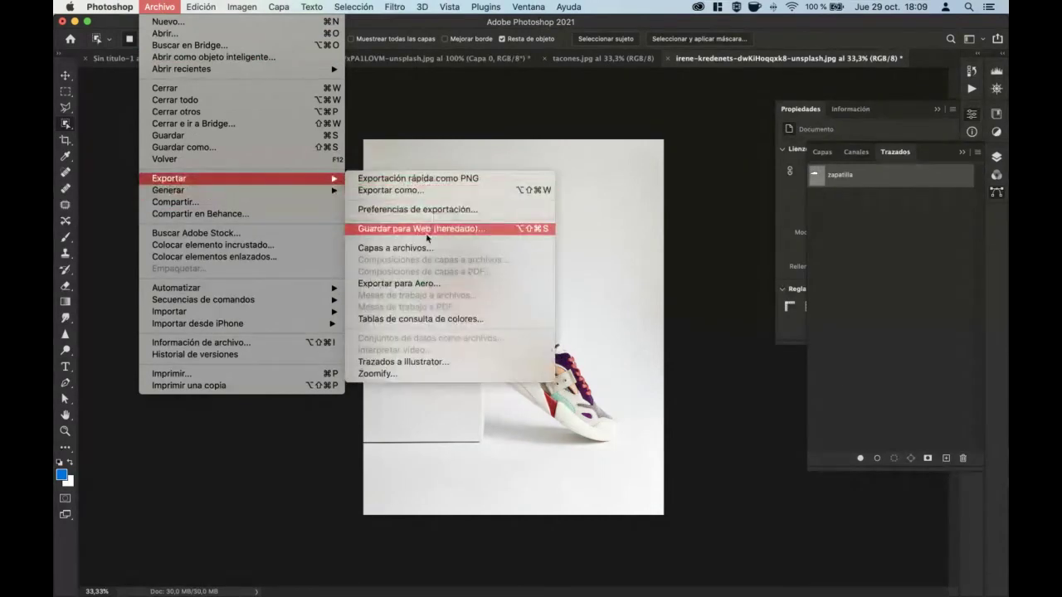
click(411, 362)
click(700, 248)
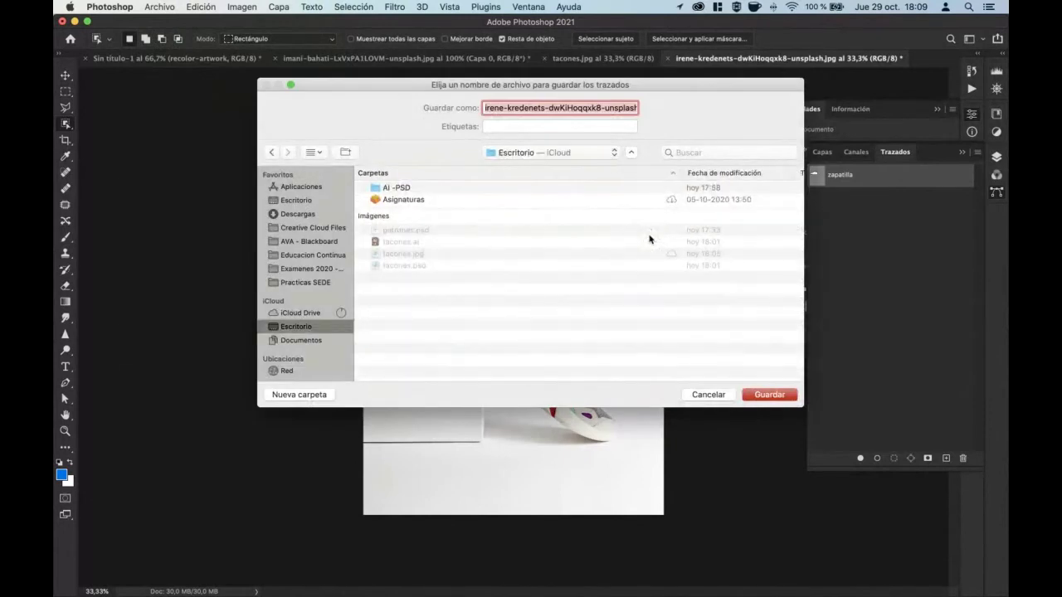
text(zapatilla)
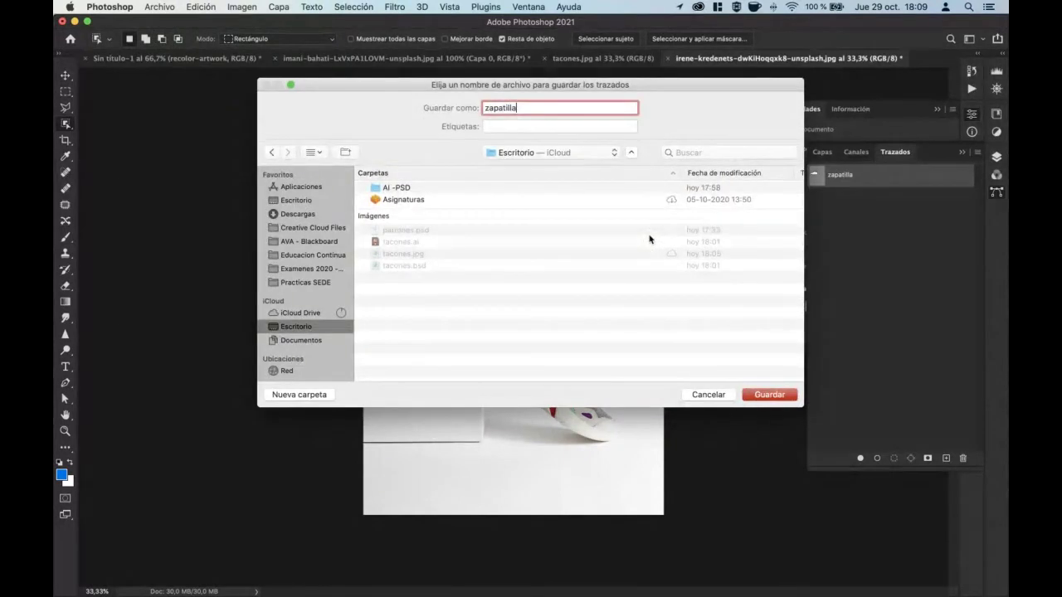
key(Return)
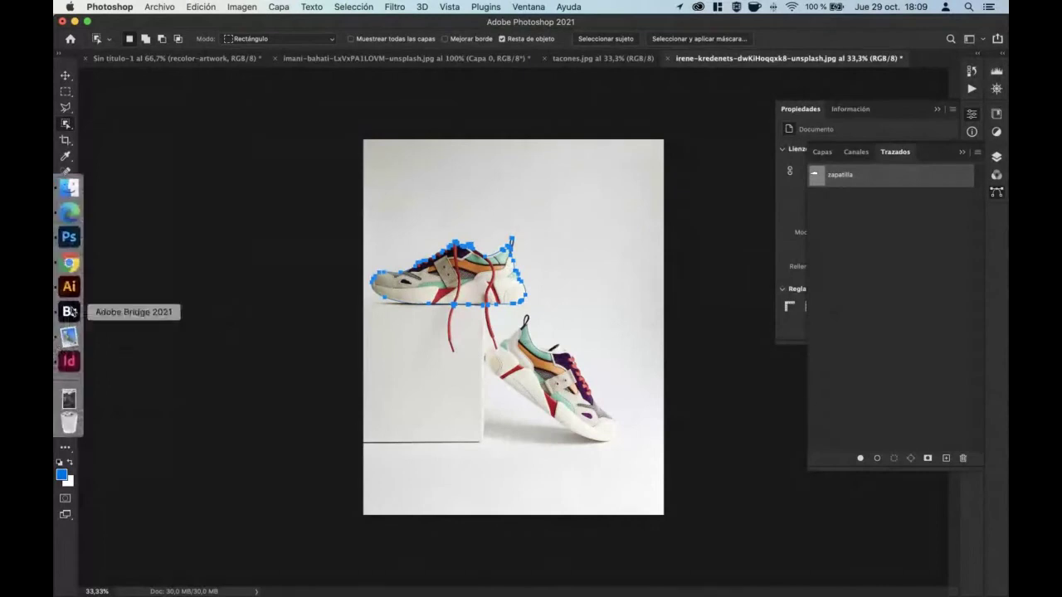
click(69, 287)
- Try placing zapatilla.ai from the desktop and dismiss the unplaceable-format warning
click(156, 7)
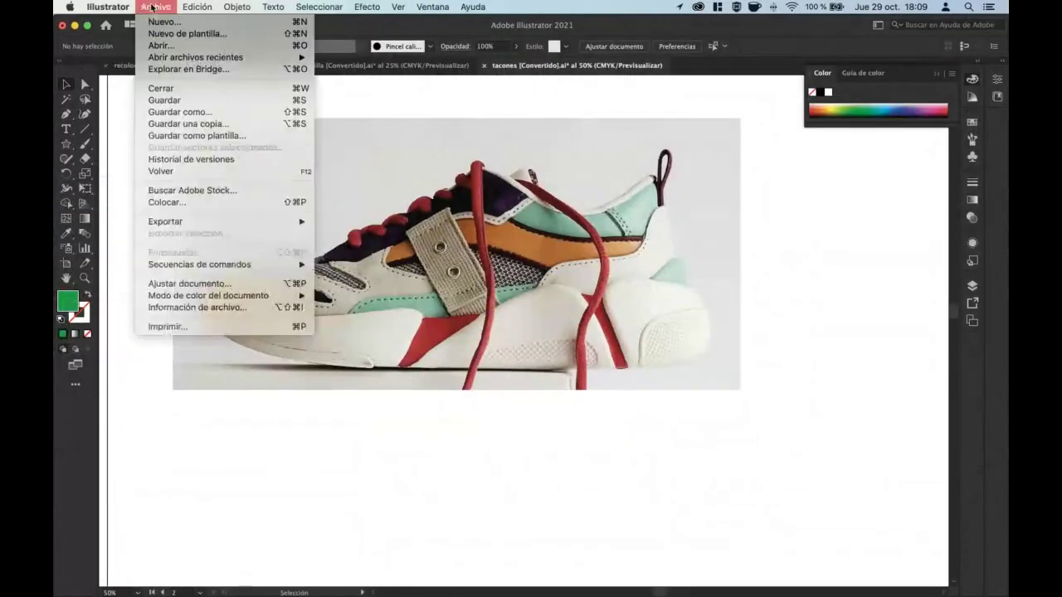
click(183, 202)
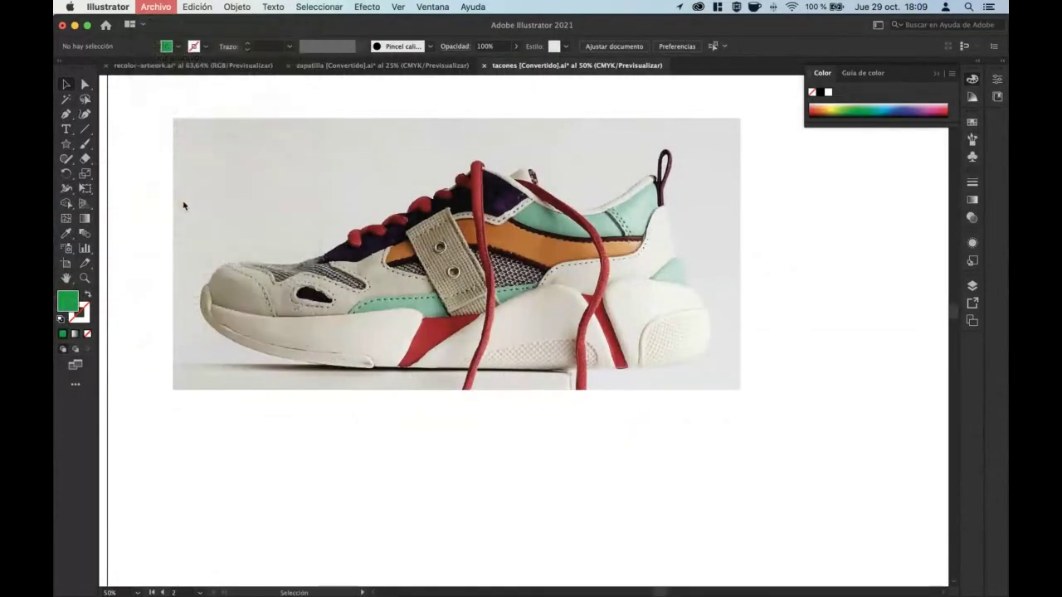
click(320, 277)
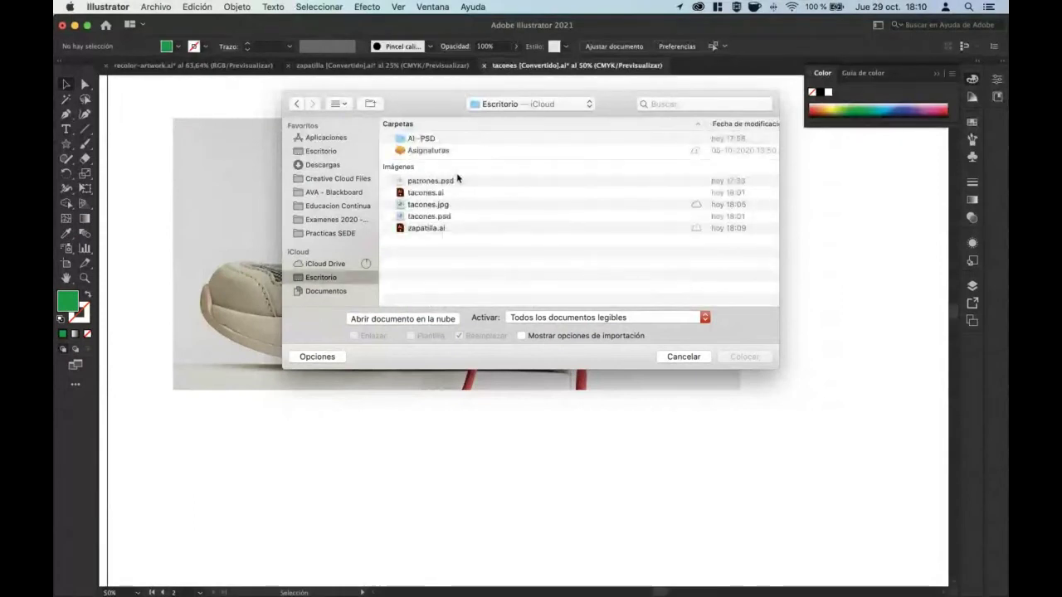
click(459, 229)
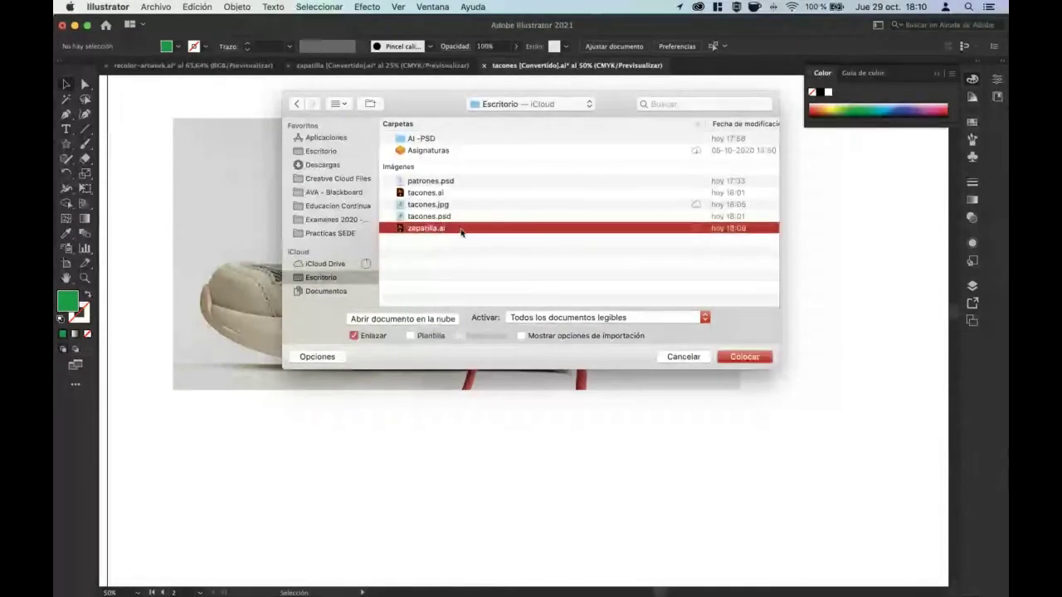
click(738, 358)
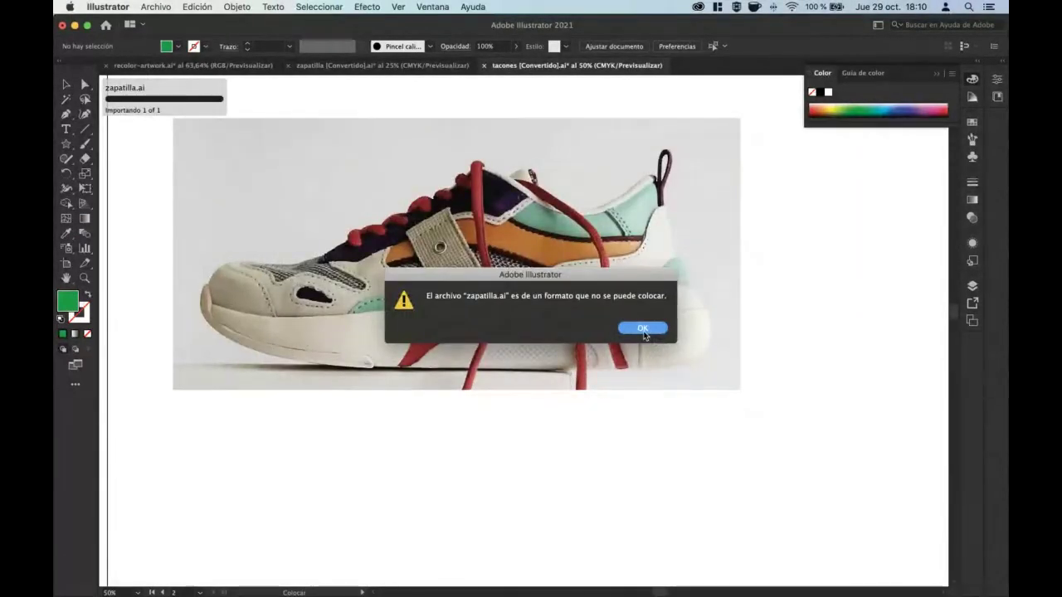
click(643, 328)
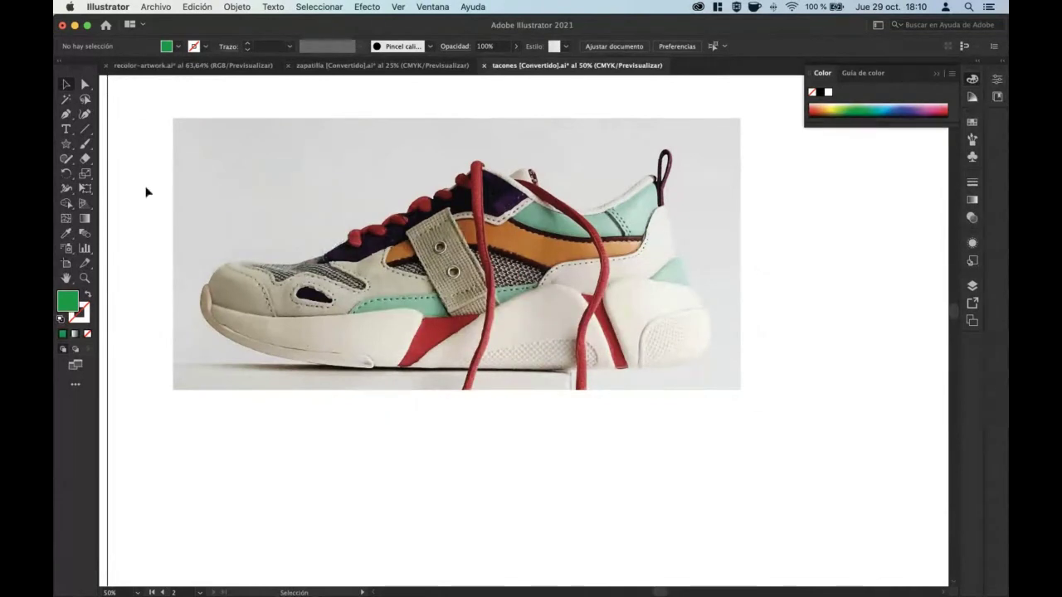
mouse_move(60, 311)
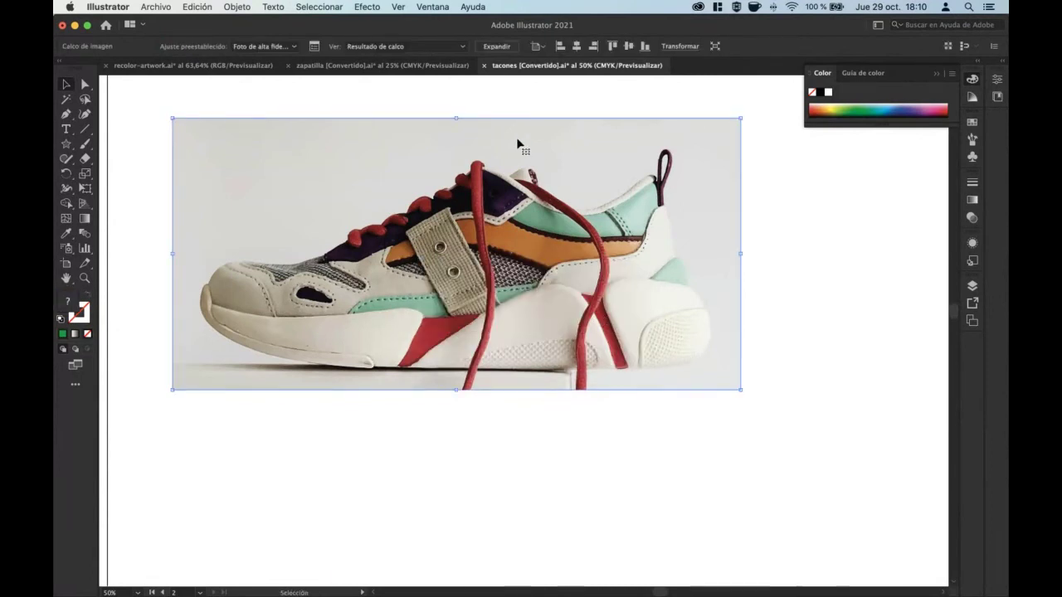
- Undo the previous trace and retrace the shoe with the 3 colores preset
key(super+z)
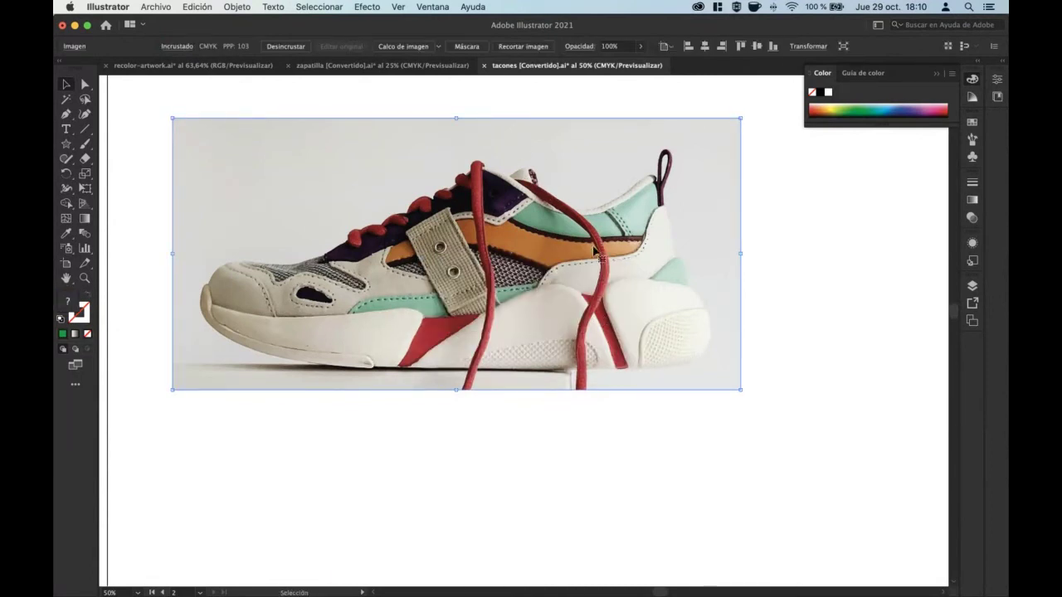
click(438, 47)
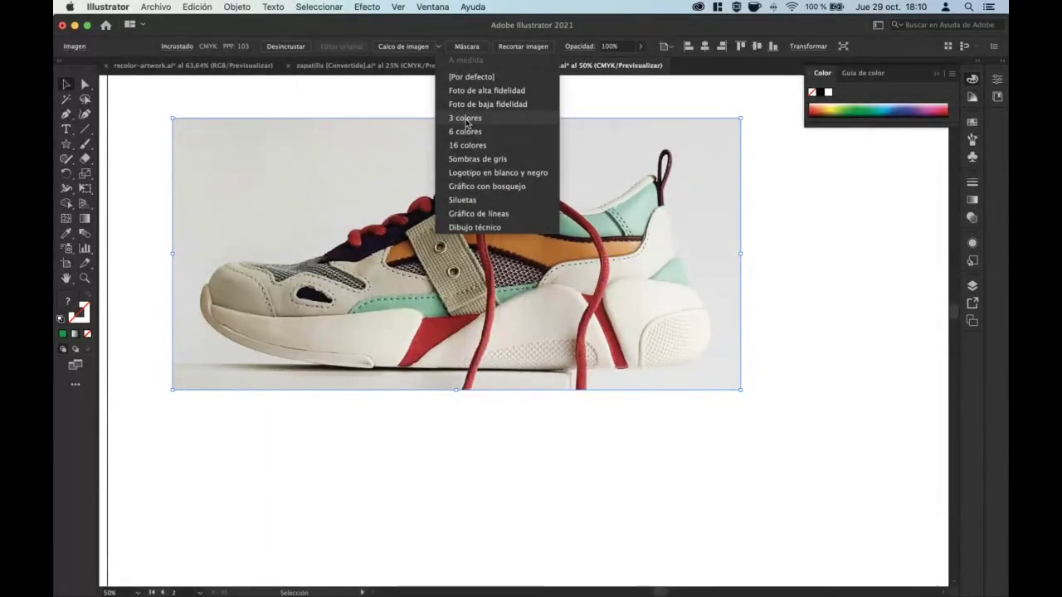
click(466, 119)
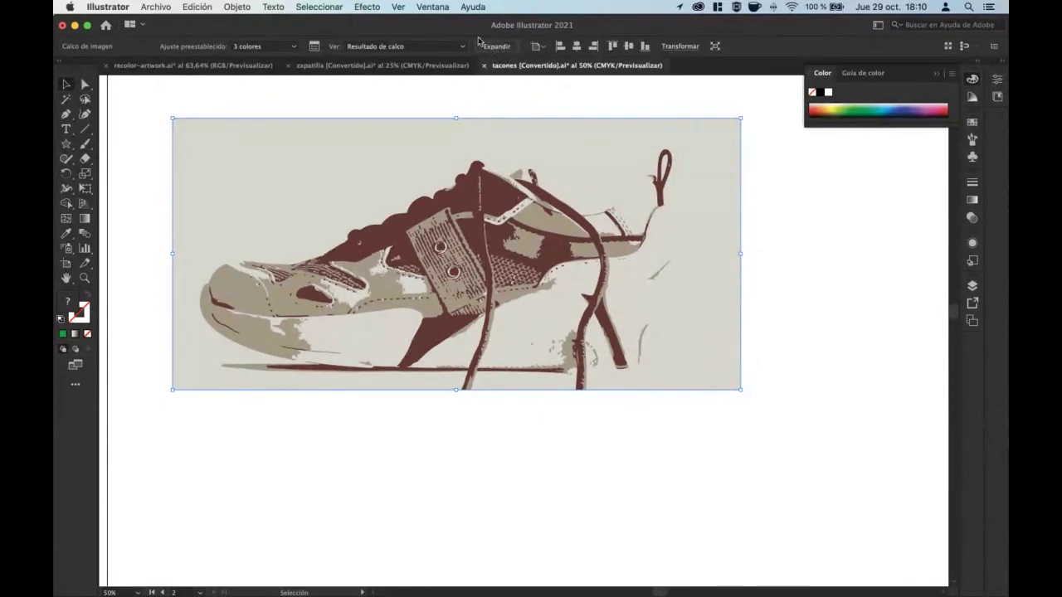
- In the Image Trace panel, switch the shoe trace's colour mode to grayscale
click(314, 46)
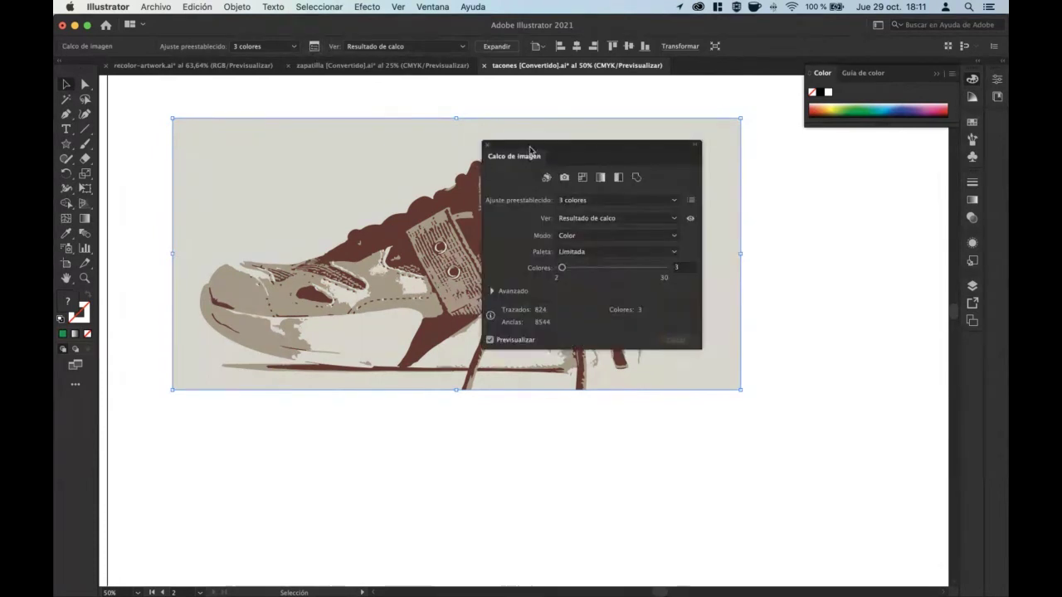
drag(518, 155, 351, 261)
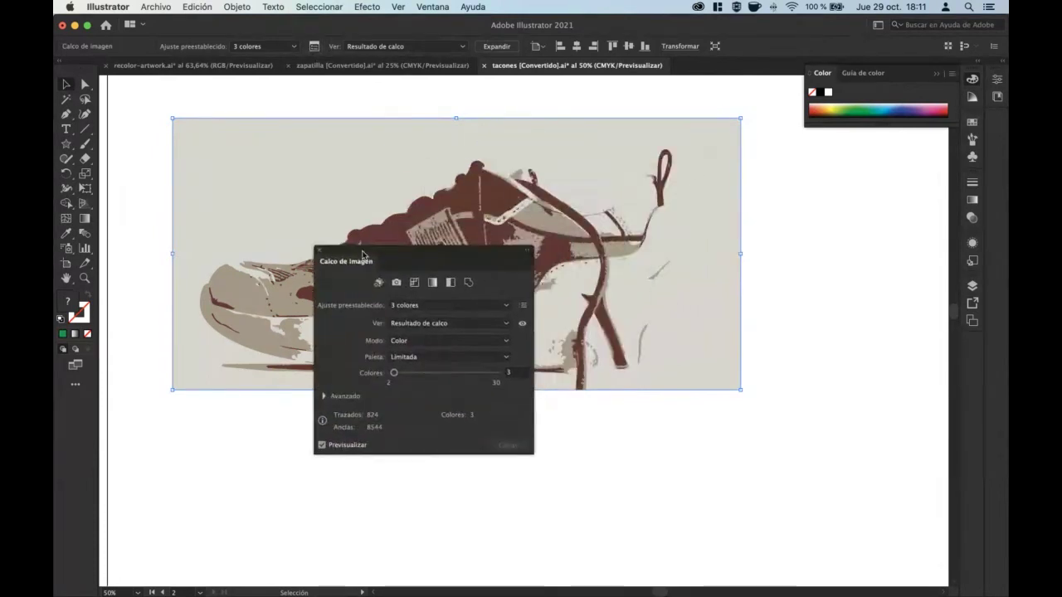
click(505, 324)
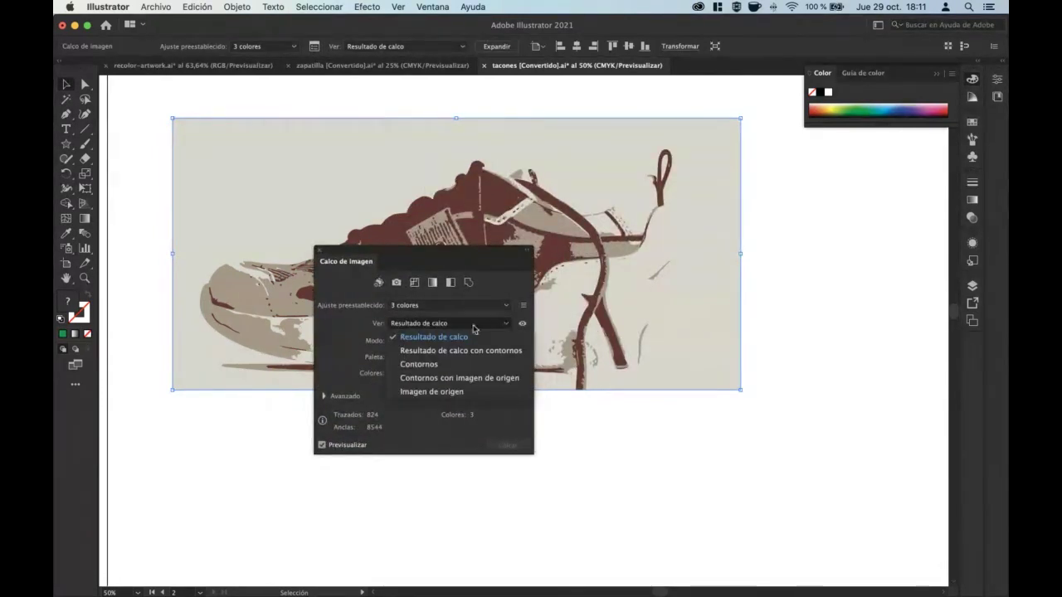
click(358, 335)
click(496, 341)
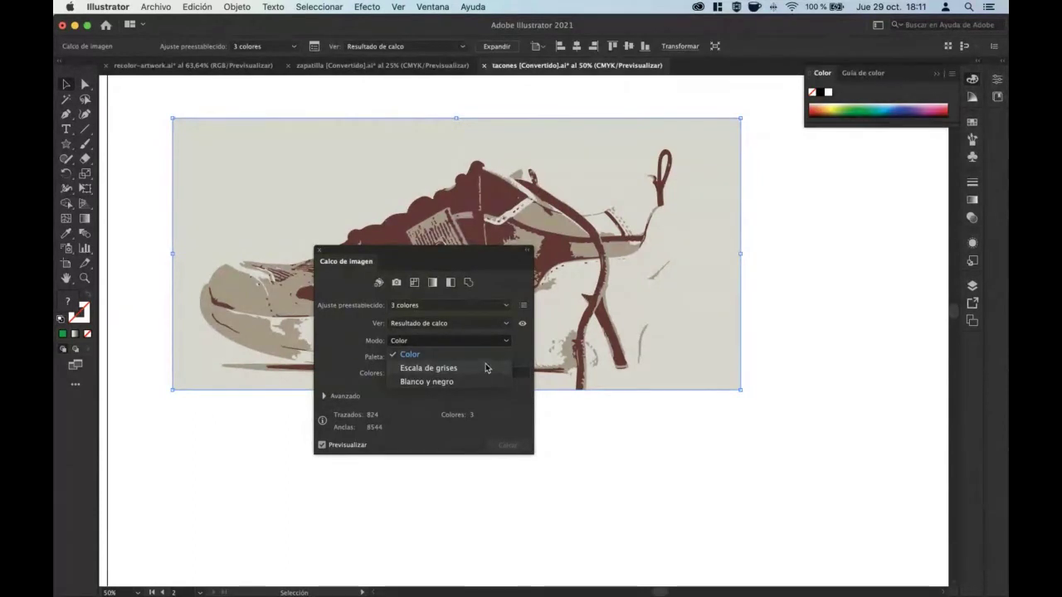
click(447, 369)
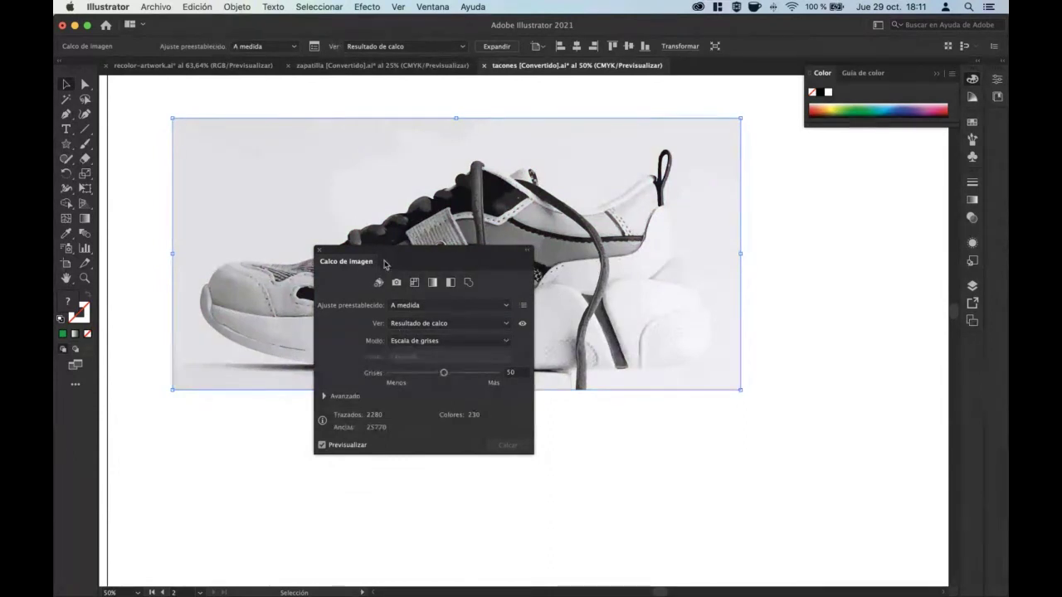
- Expand the advanced tracing options and bring up the tracing preset list
drag(461, 249, 829, 227)
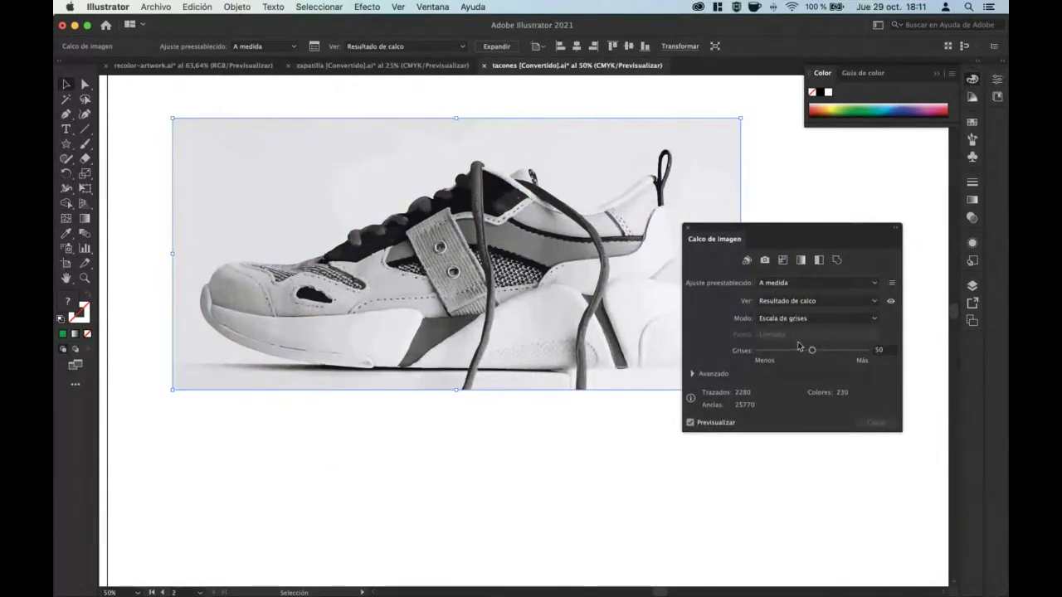
click(693, 374)
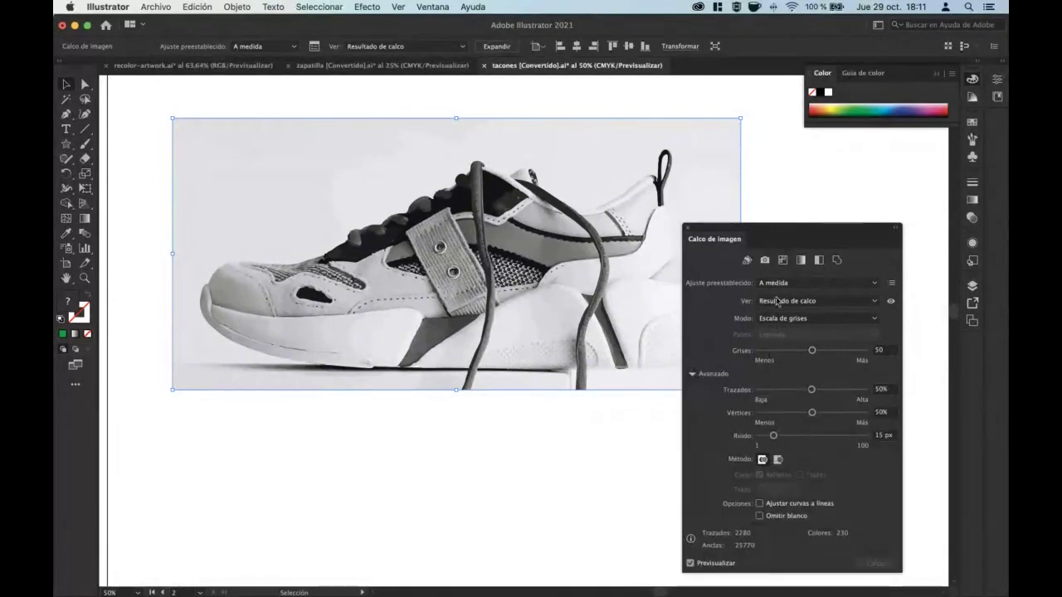
drag(765, 223, 609, 111)
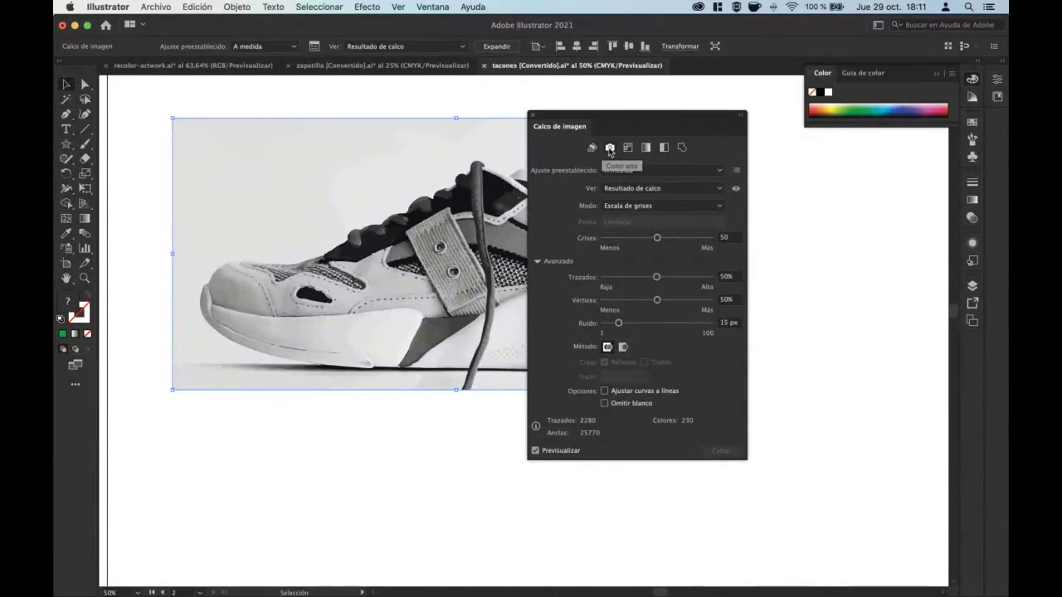
click(719, 172)
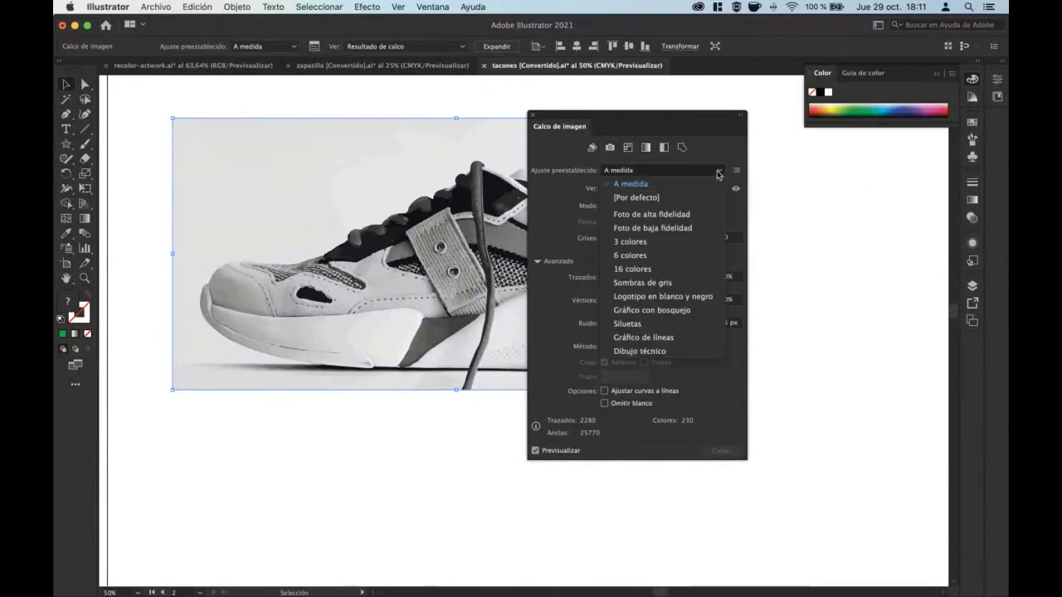
- Apply the Siluetas preset to the shoe and set its mode to greyscale
click(670, 324)
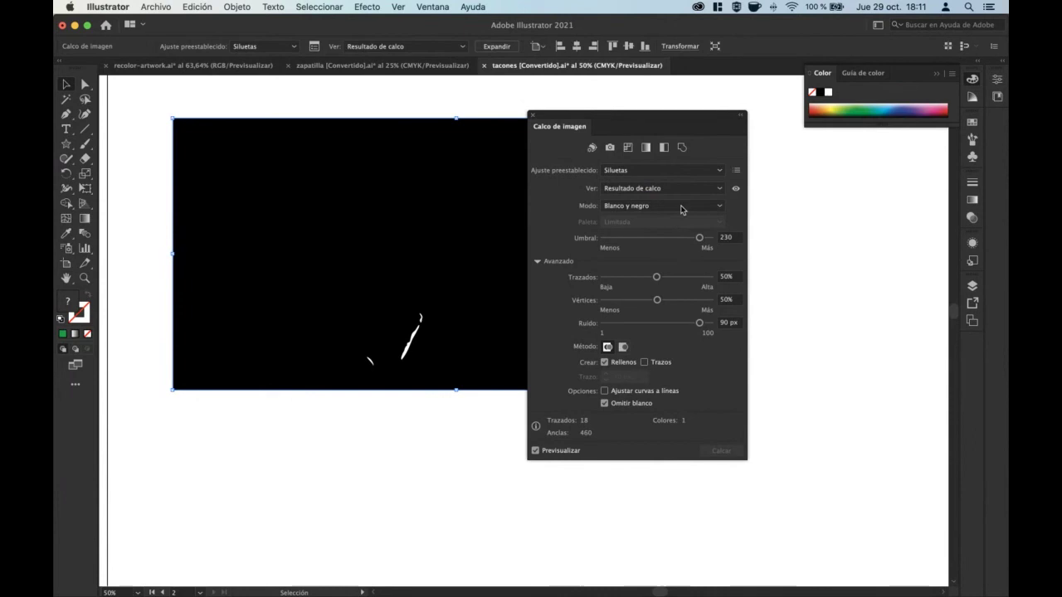
click(681, 207)
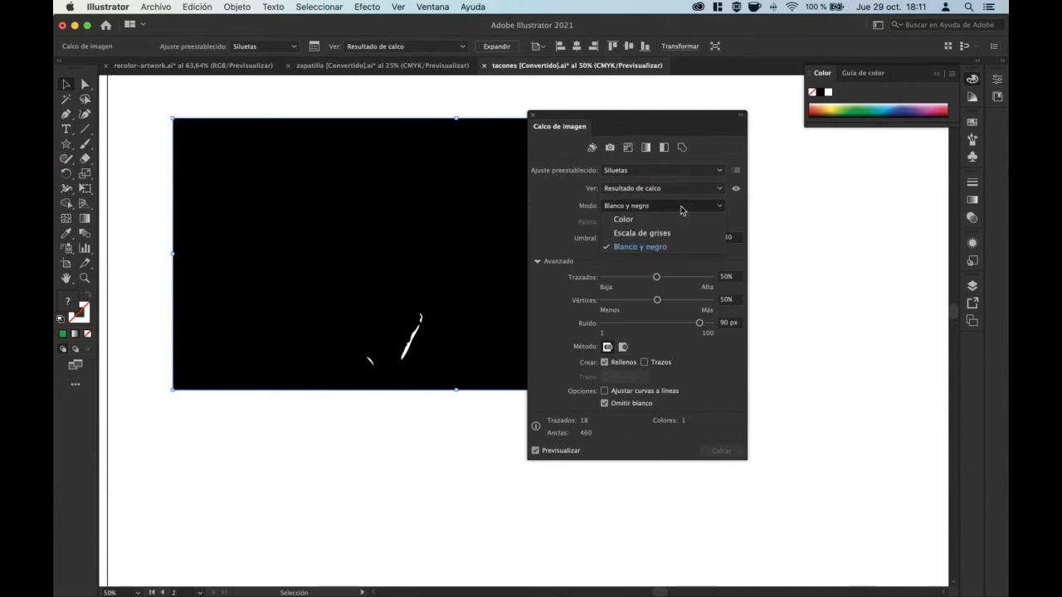
click(642, 233)
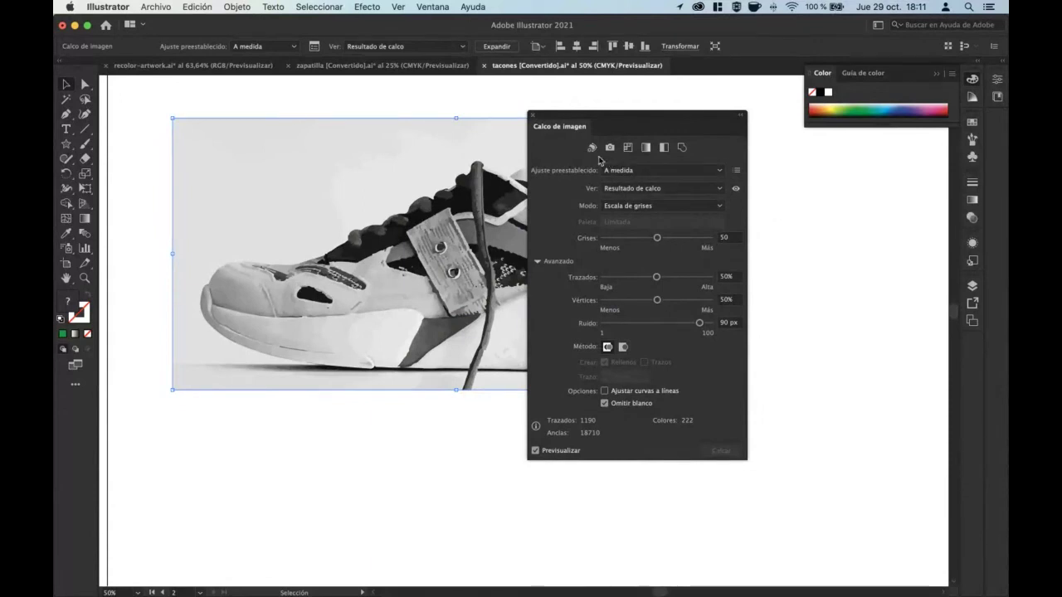
- Preview the greyscale trace as outlines, then switch back to the tracing result
click(435, 47)
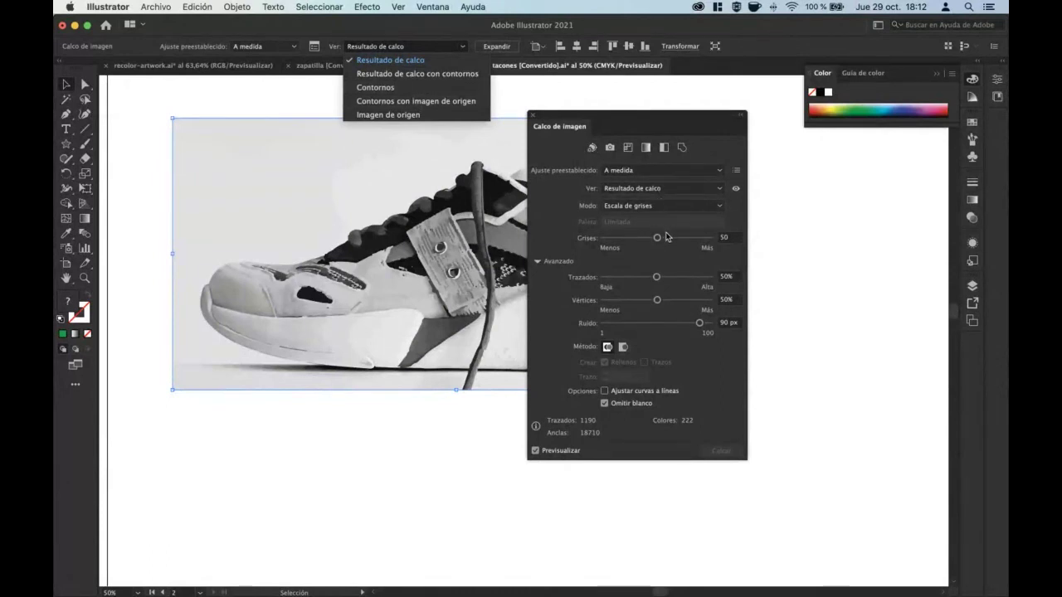
click(662, 192)
click(682, 195)
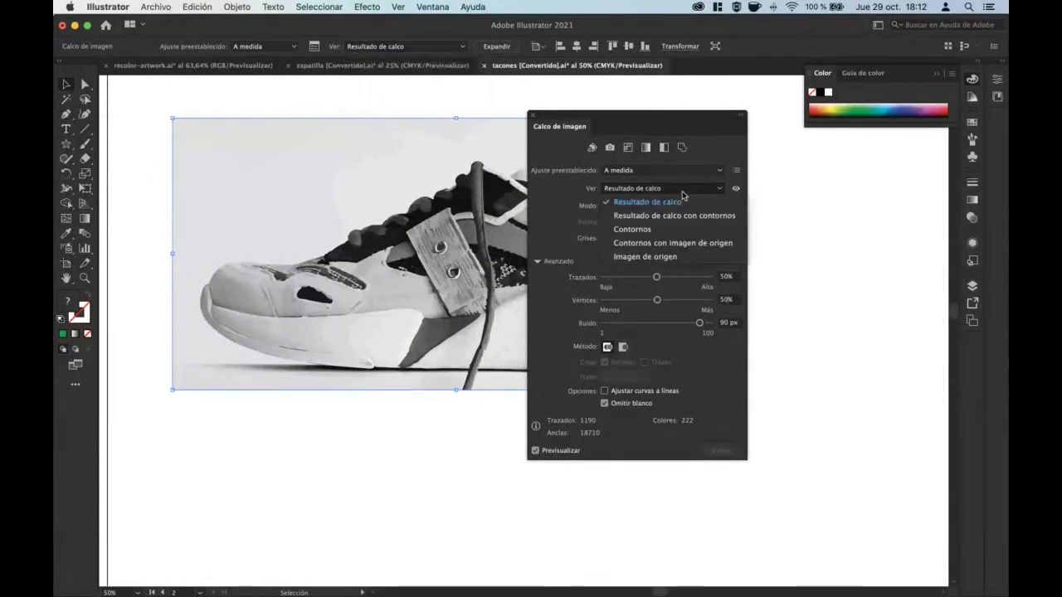
click(676, 230)
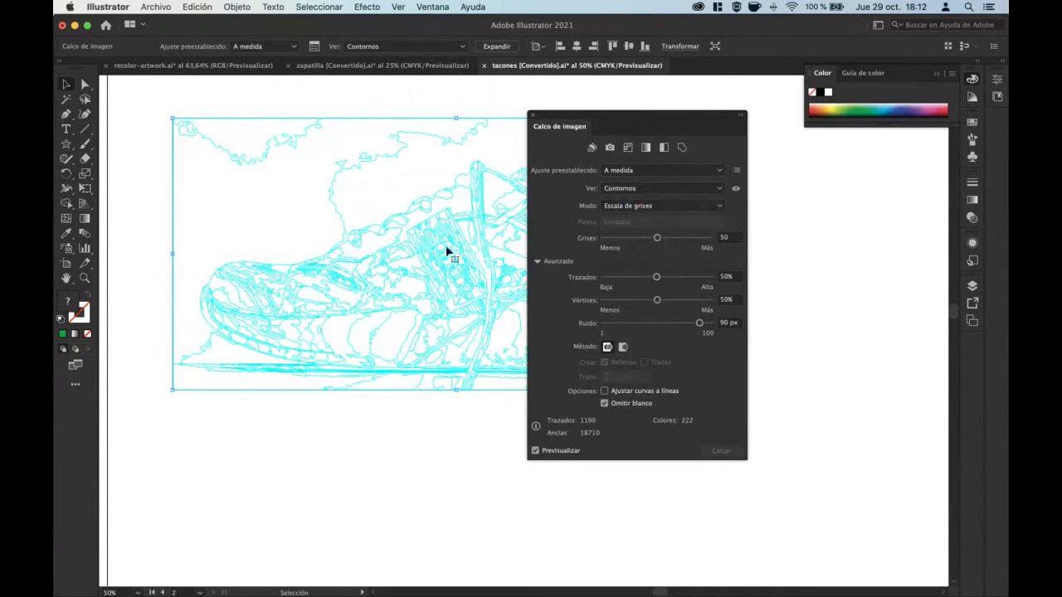
click(658, 197)
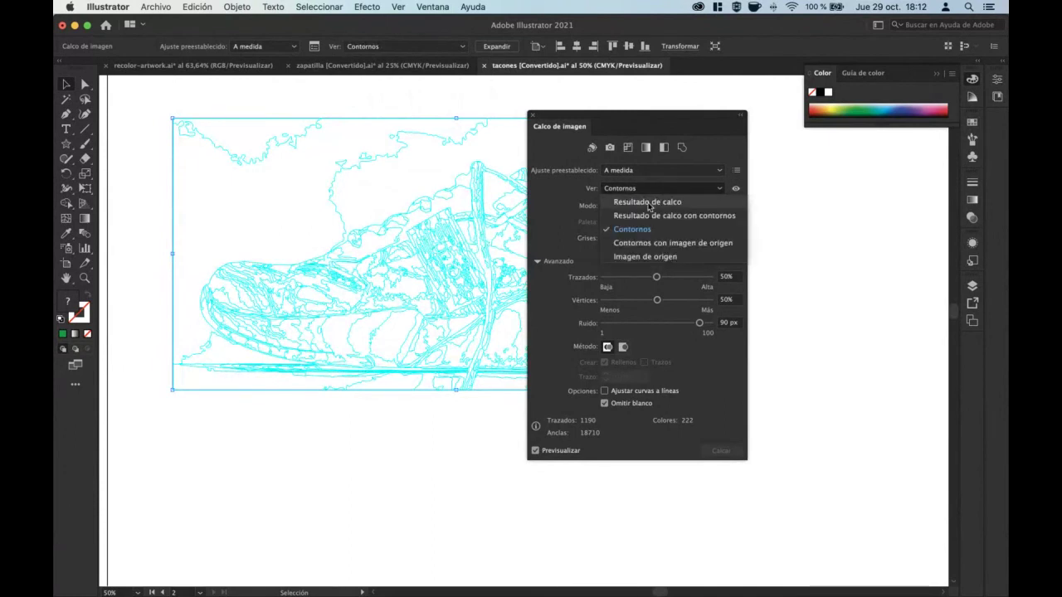
click(646, 205)
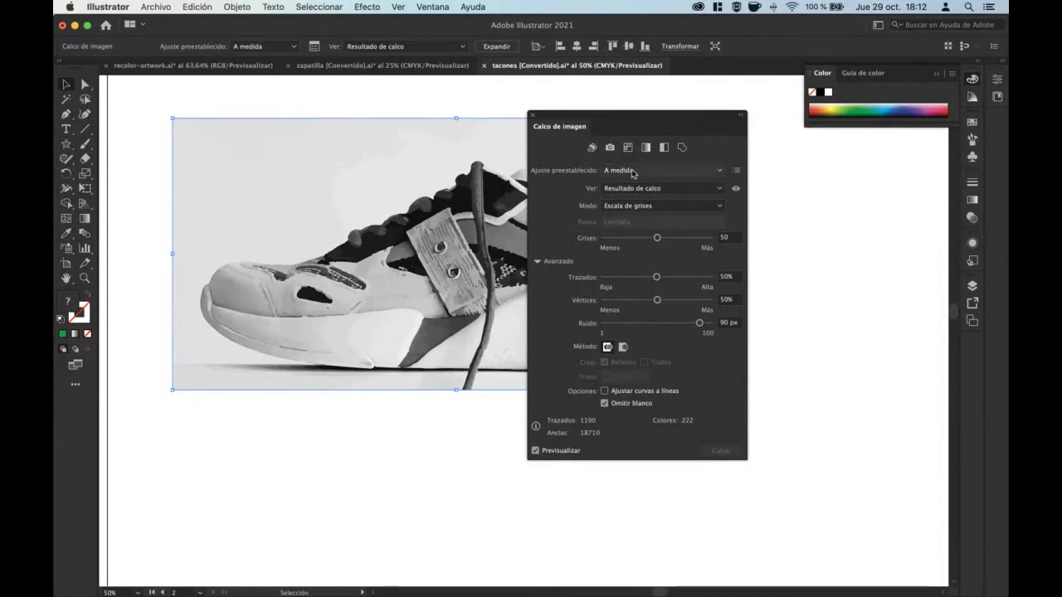
- Drag the trace sliders to Grises 0, Trazados 1%, Vértices 0%, Ruido 1 px, then close the panel
drag(610, 124, 462, 28)
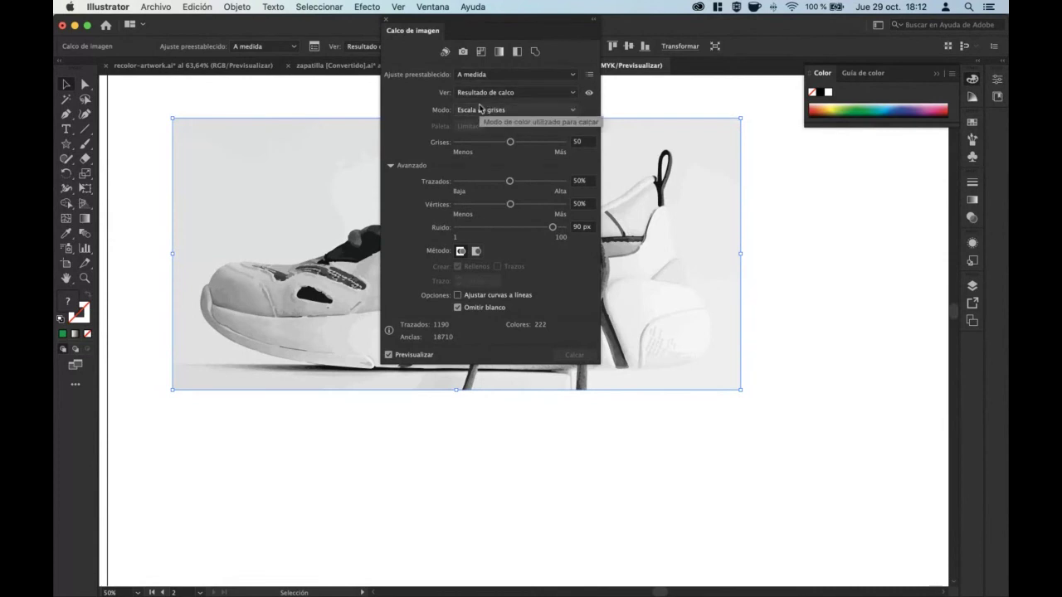
drag(457, 24, 567, 74)
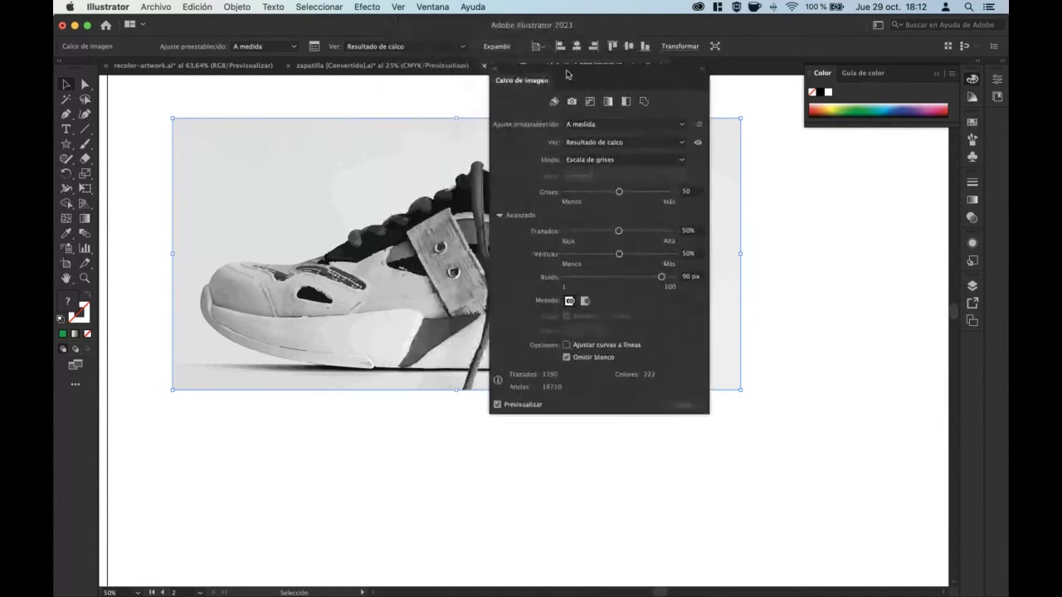
click(423, 47)
click(462, 45)
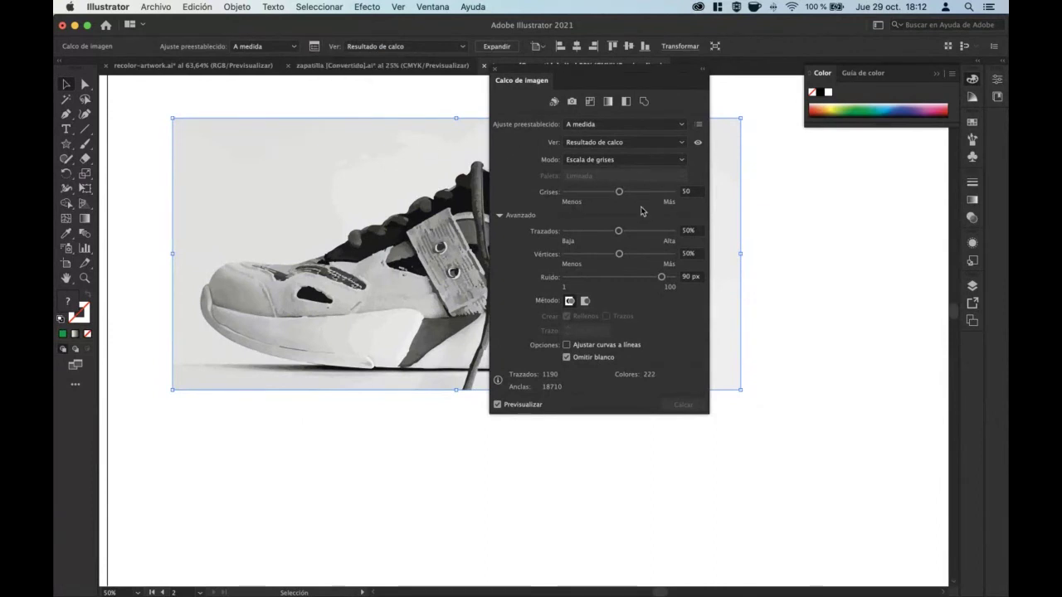
drag(619, 191, 553, 197)
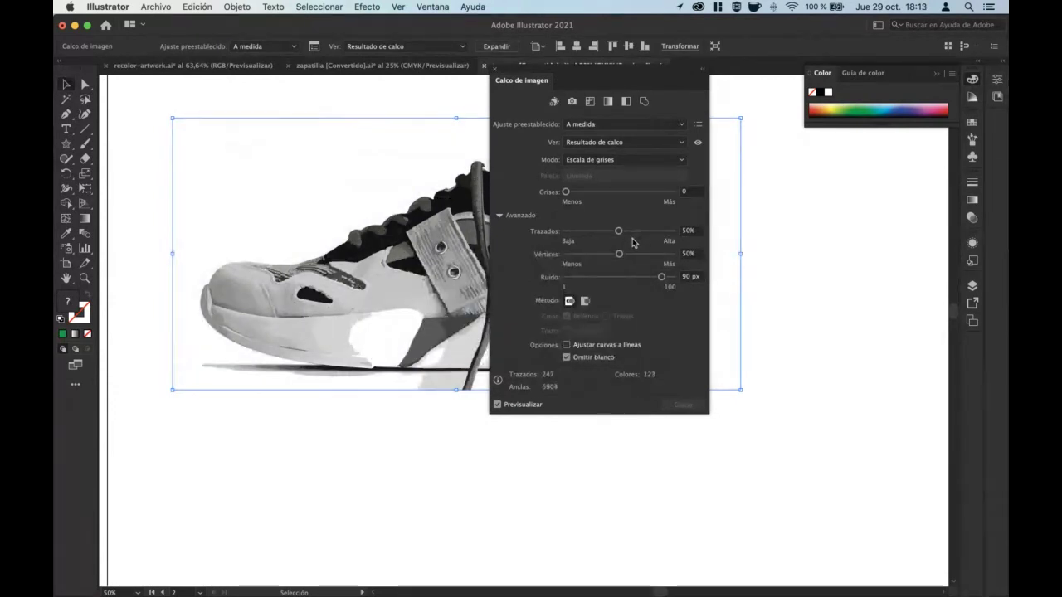
drag(619, 232, 566, 263)
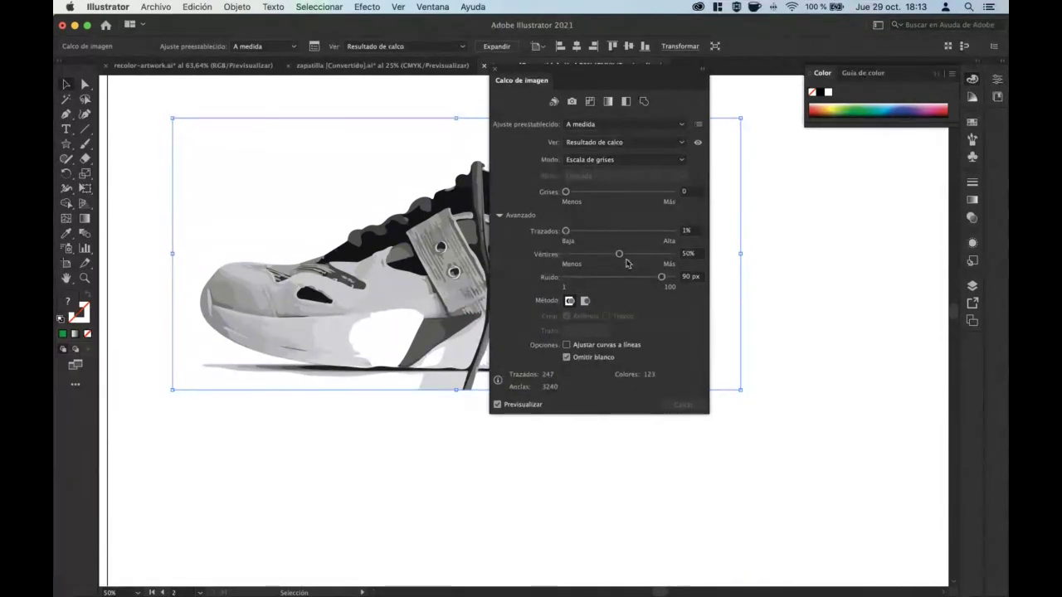
drag(619, 255, 527, 425)
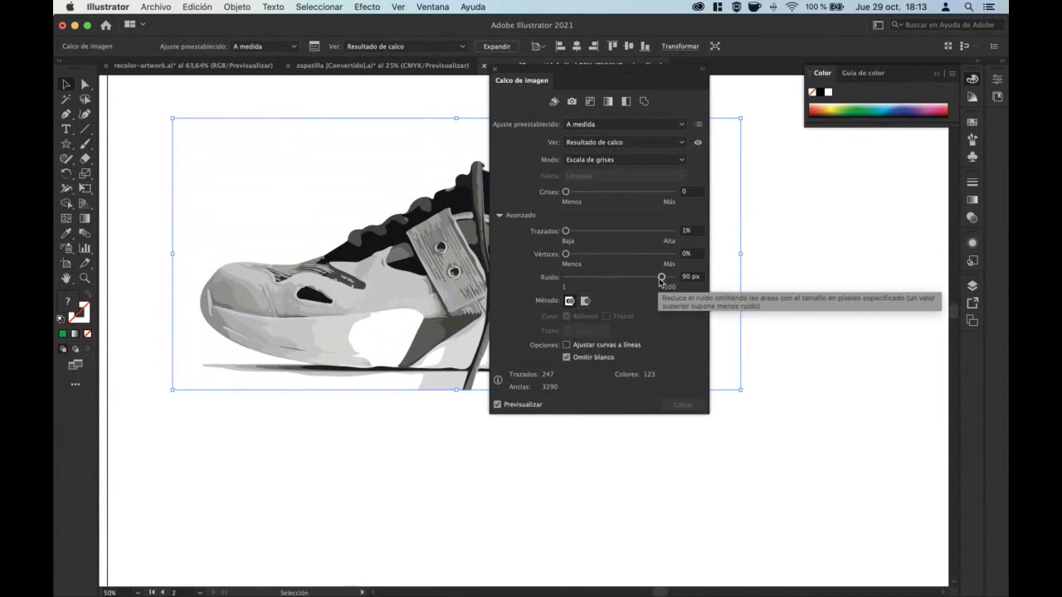
drag(661, 277, 451, 278)
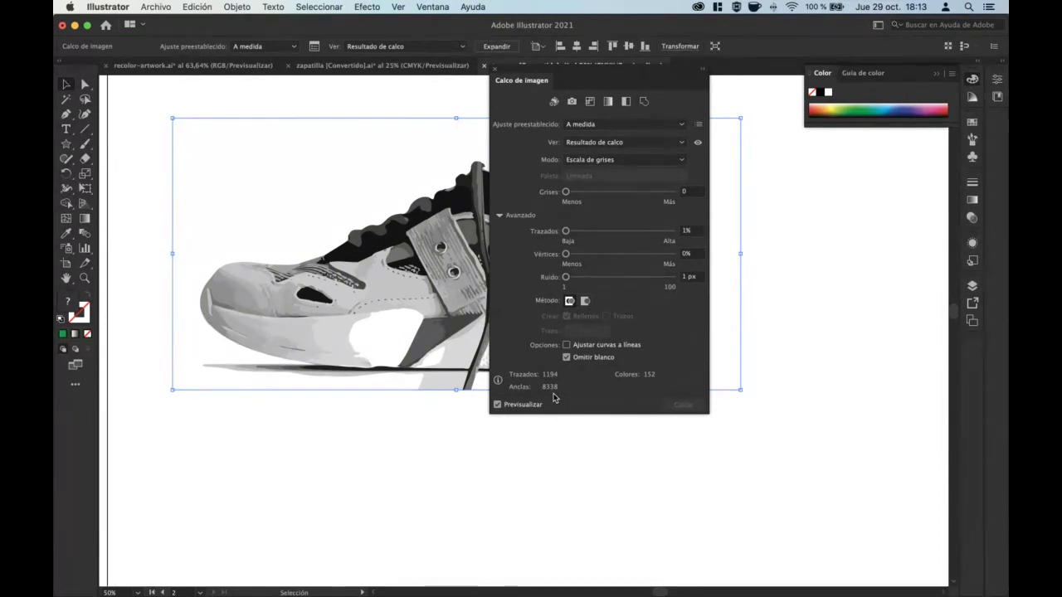
click(496, 69)
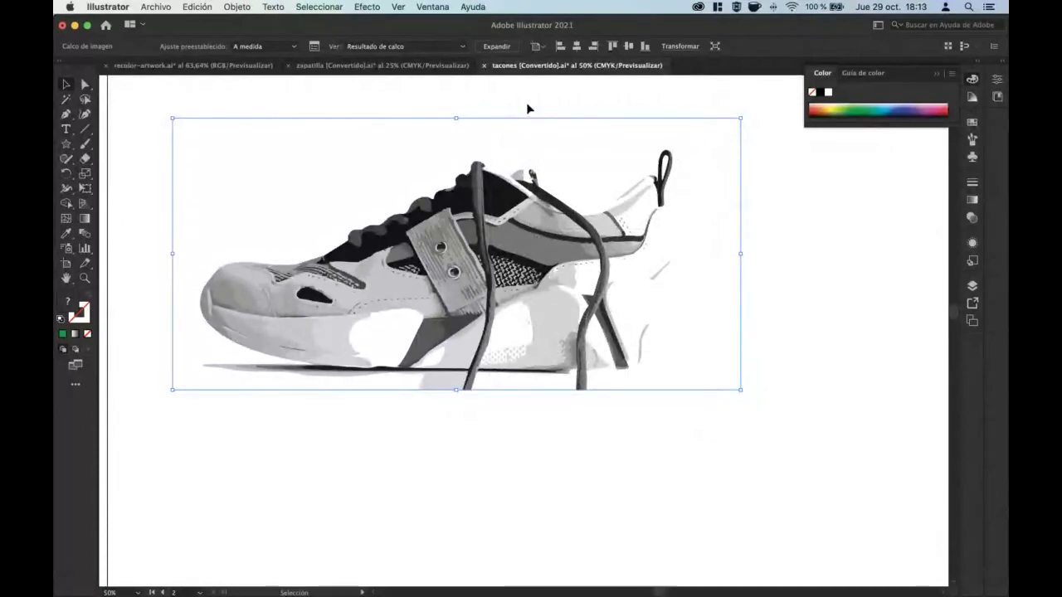
- Reselect the traced sneaker and bring up its list of tracing presets
click(525, 102)
click(488, 209)
click(459, 106)
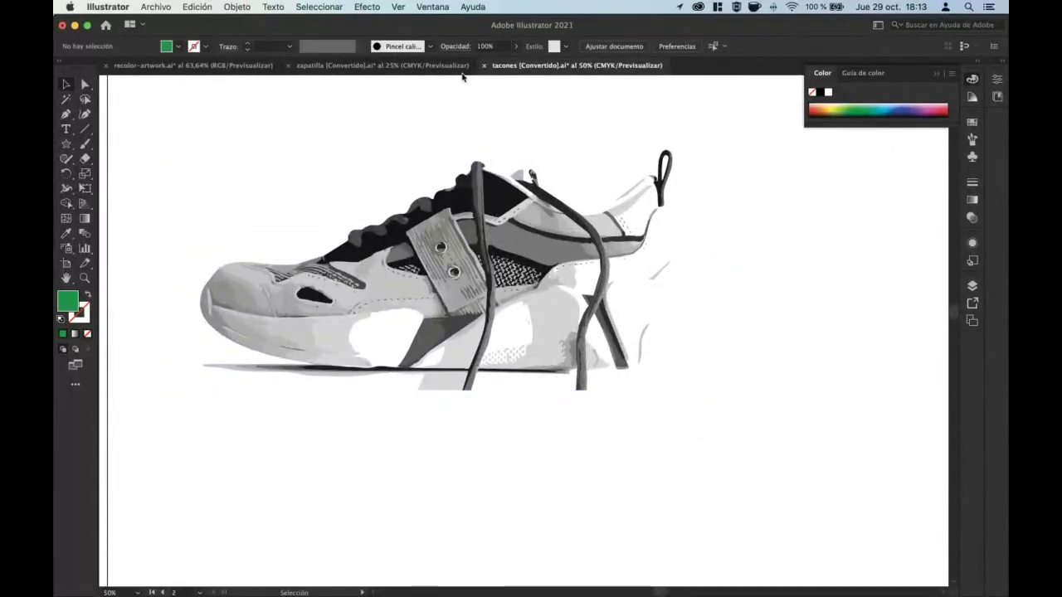
click(427, 172)
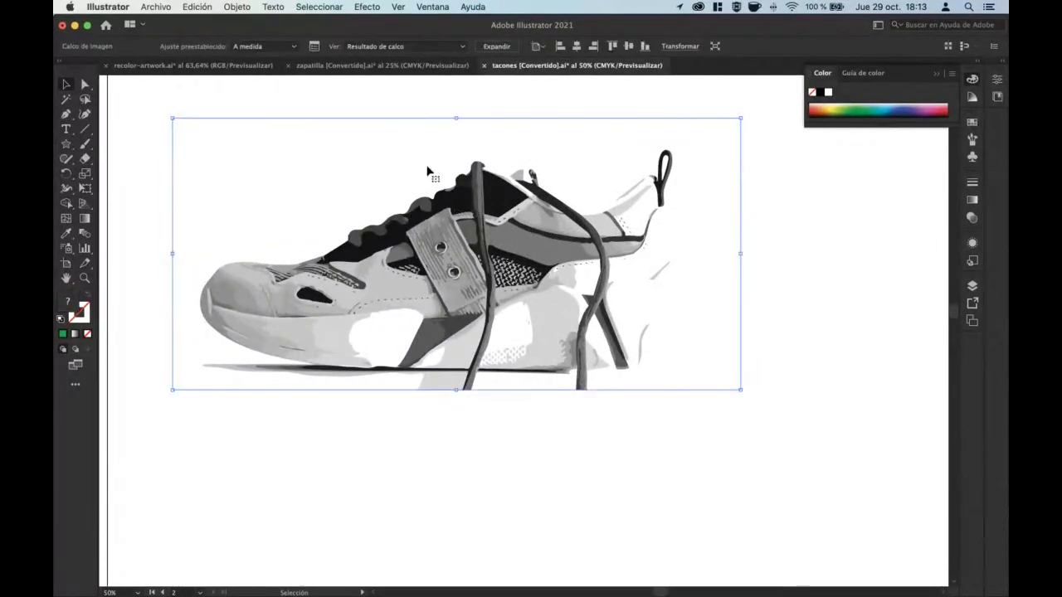
click(294, 47)
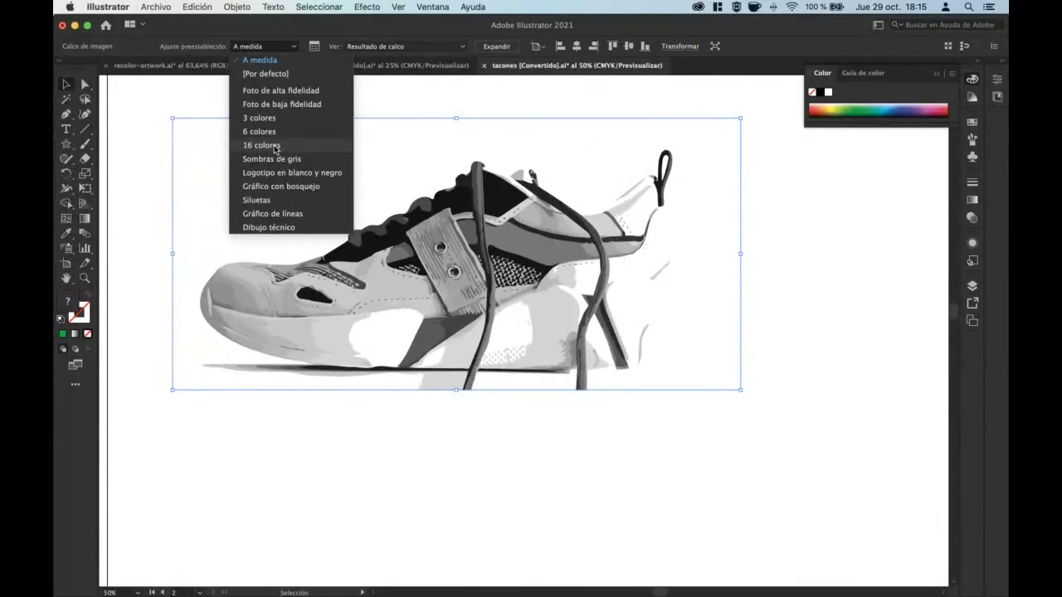
- Close the preset list, then close the tacones, zapatilla and recolor-artwork documents without saving
click(782, 260)
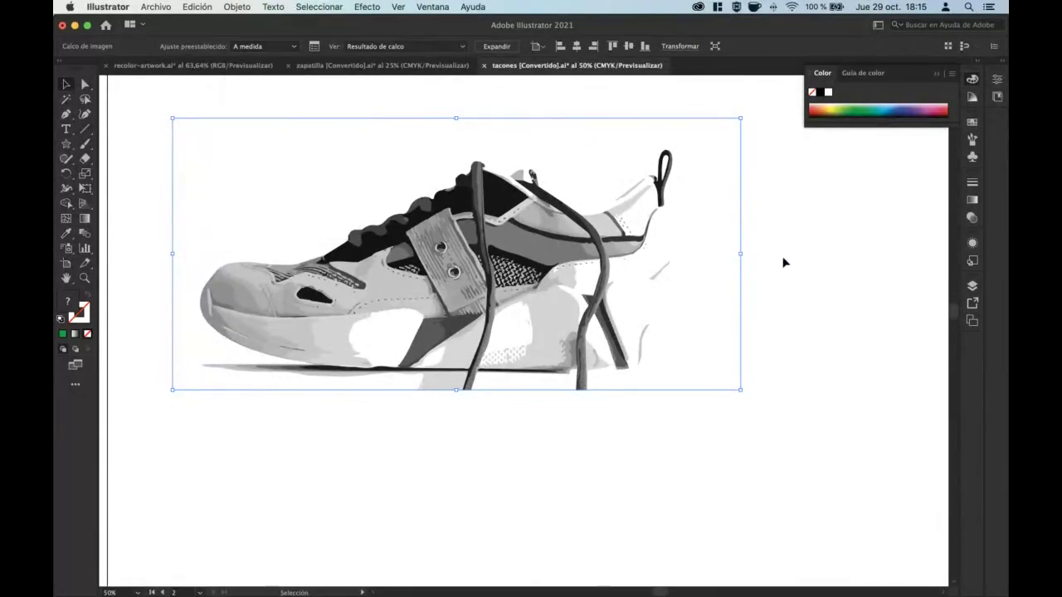
click(482, 67)
click(535, 340)
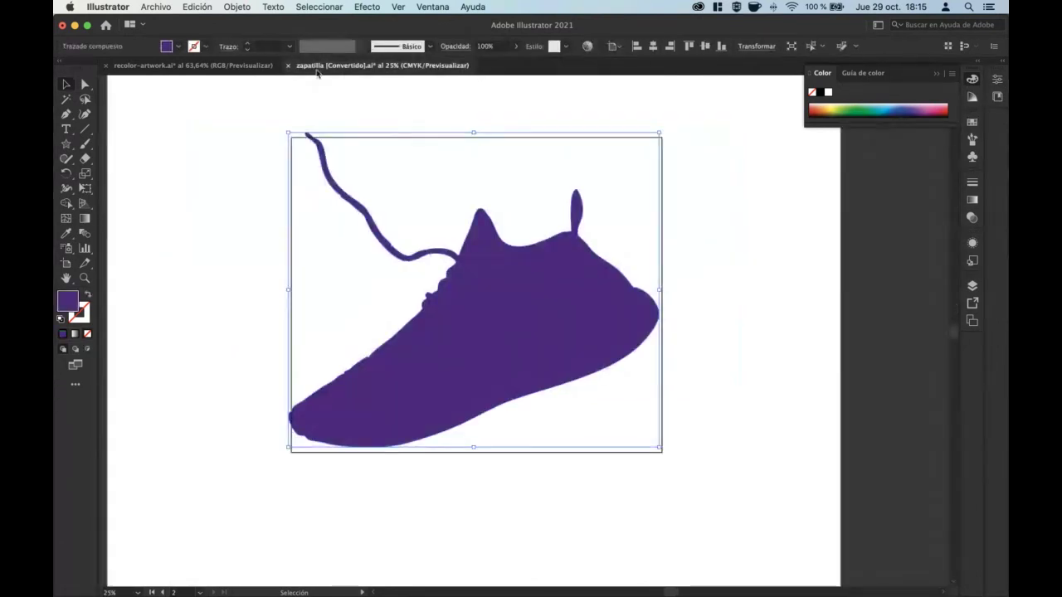
click(288, 65)
click(531, 335)
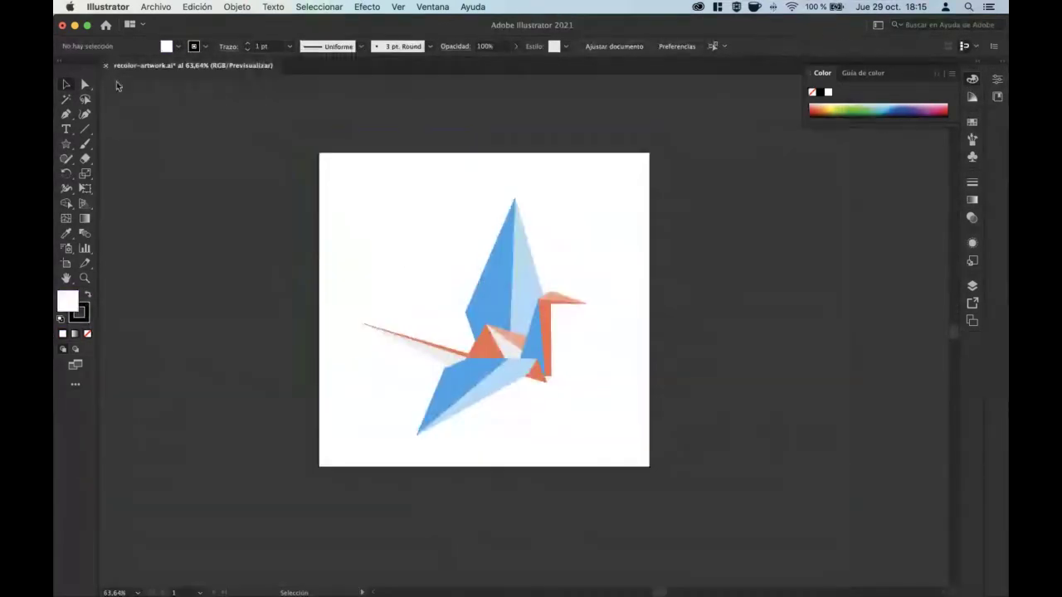
click(106, 66)
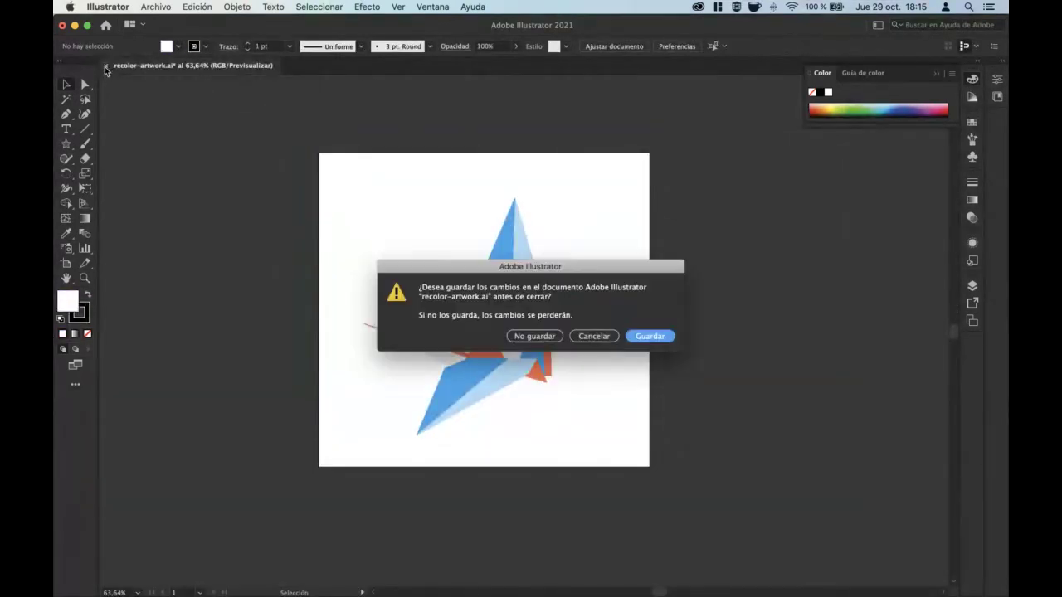
click(537, 337)
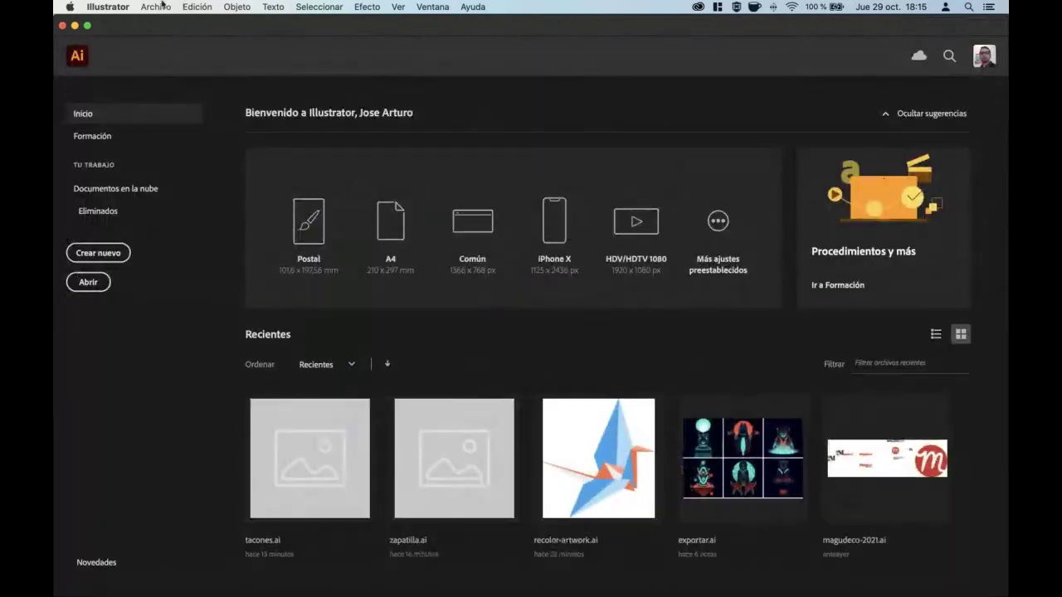
- Reopen recolor-artwork.ai from recent files, accepting the colour profile mismatch
click(163, 6)
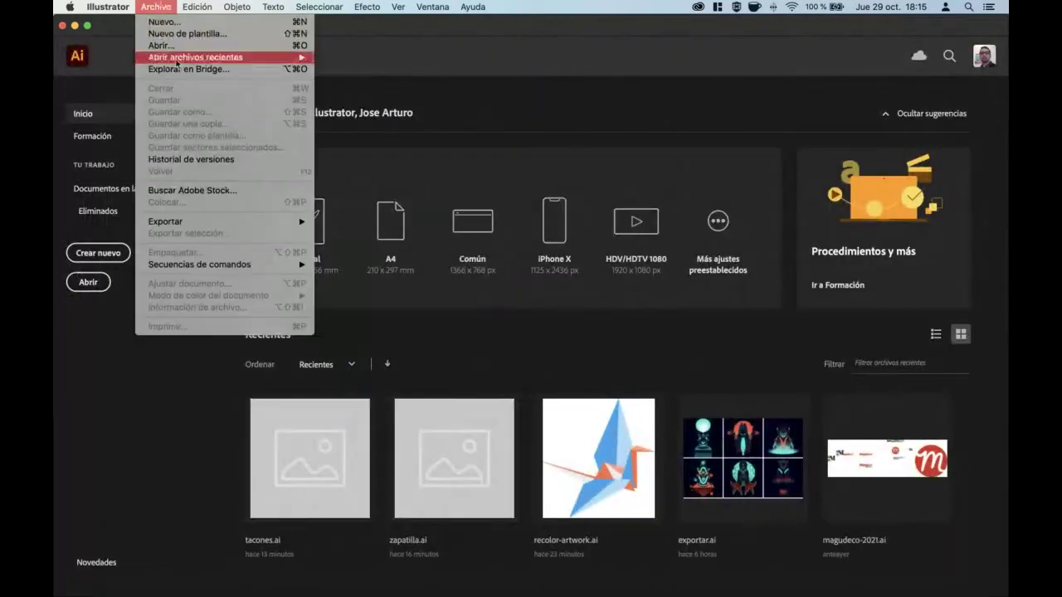
mouse_move(274, 57)
click(381, 81)
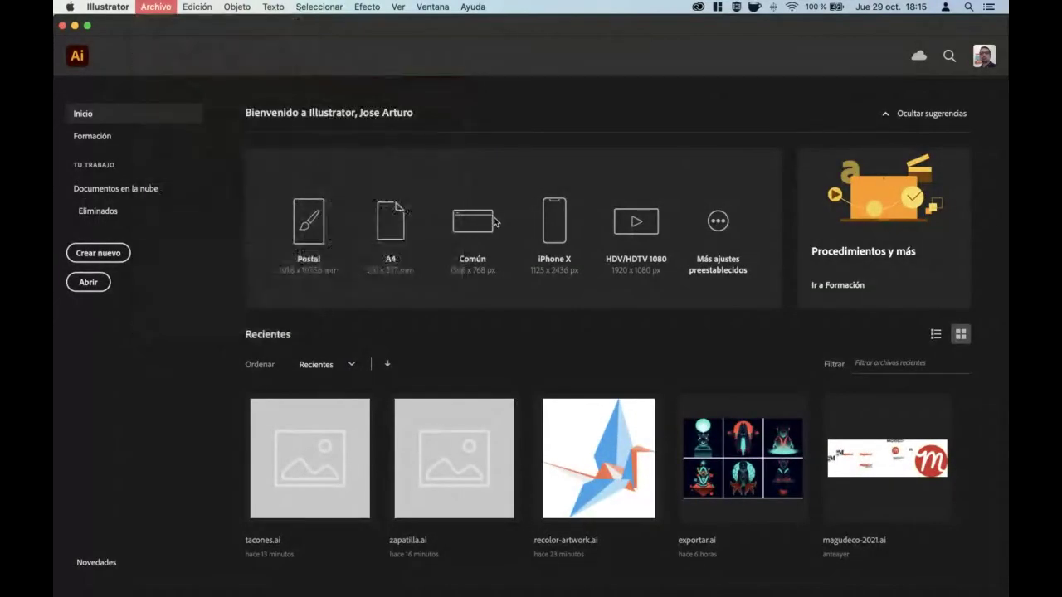
click(720, 432)
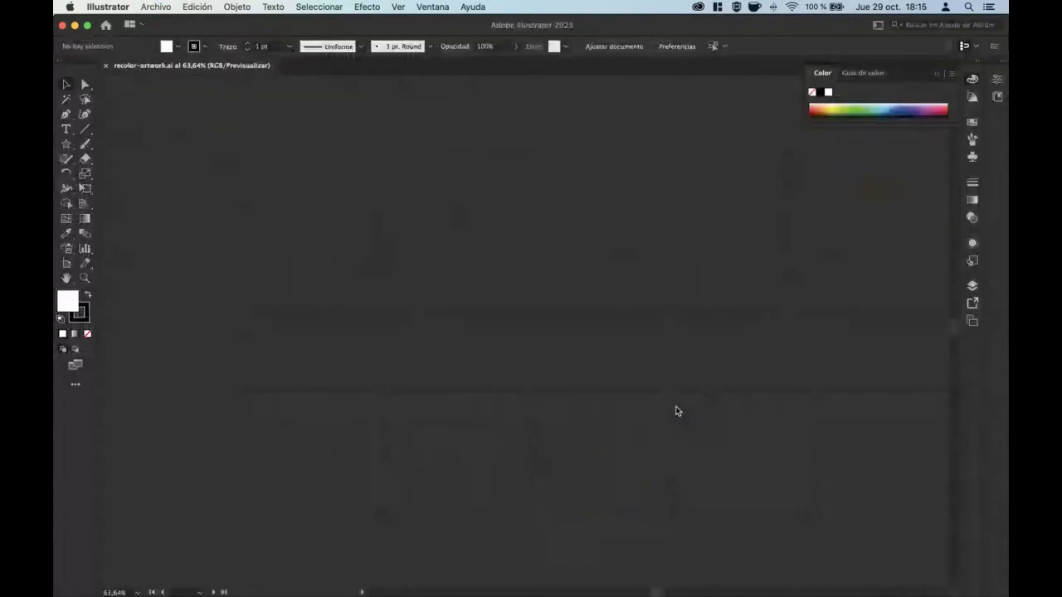
drag(587, 390, 438, 281)
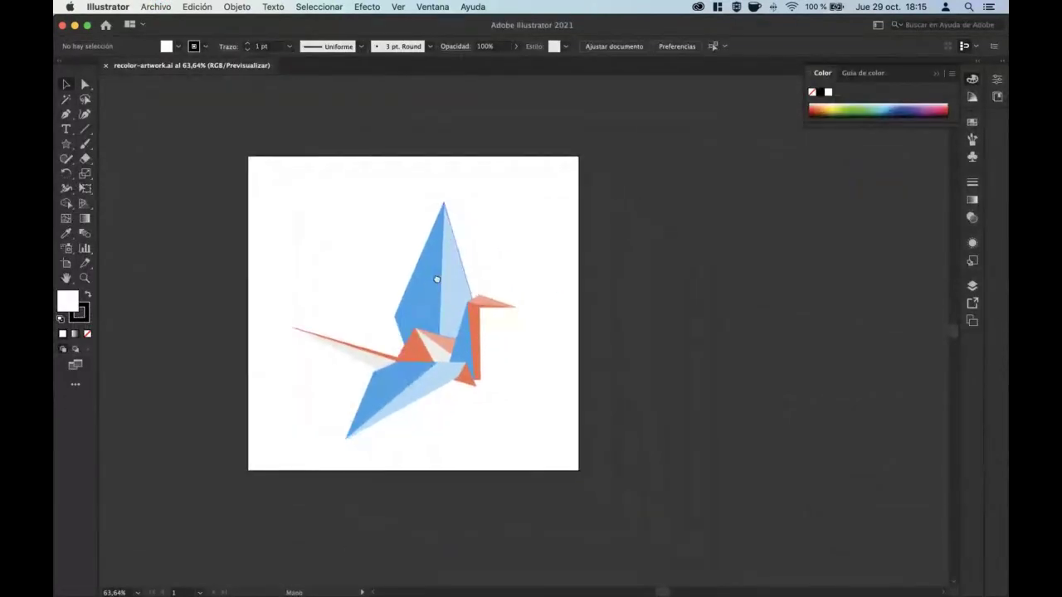
- Look through the Archivo and Edición menus without choosing anything, then open the Ventana menu
click(151, 8)
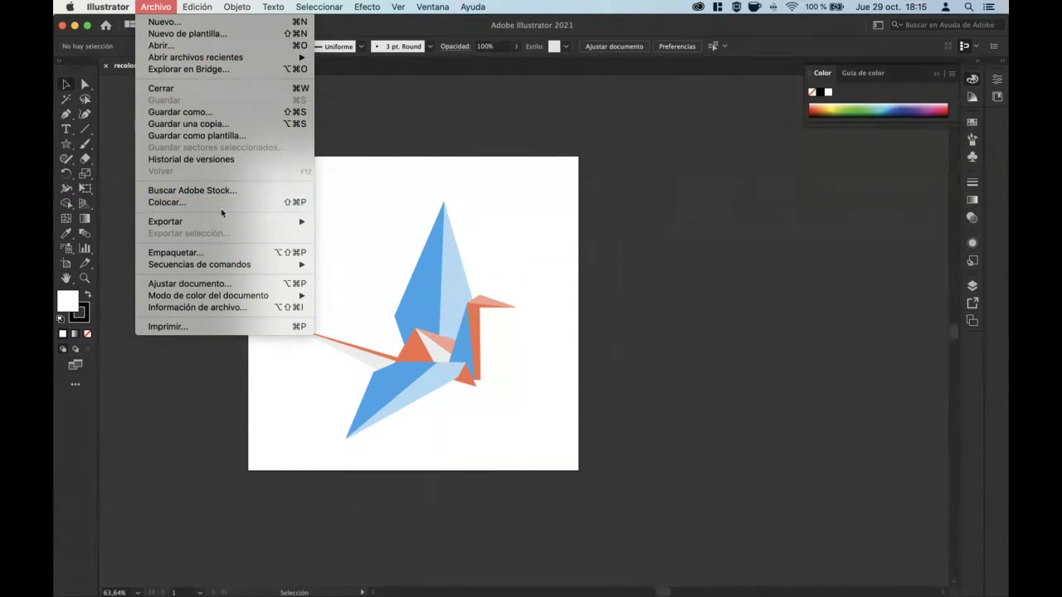
mouse_move(203, 6)
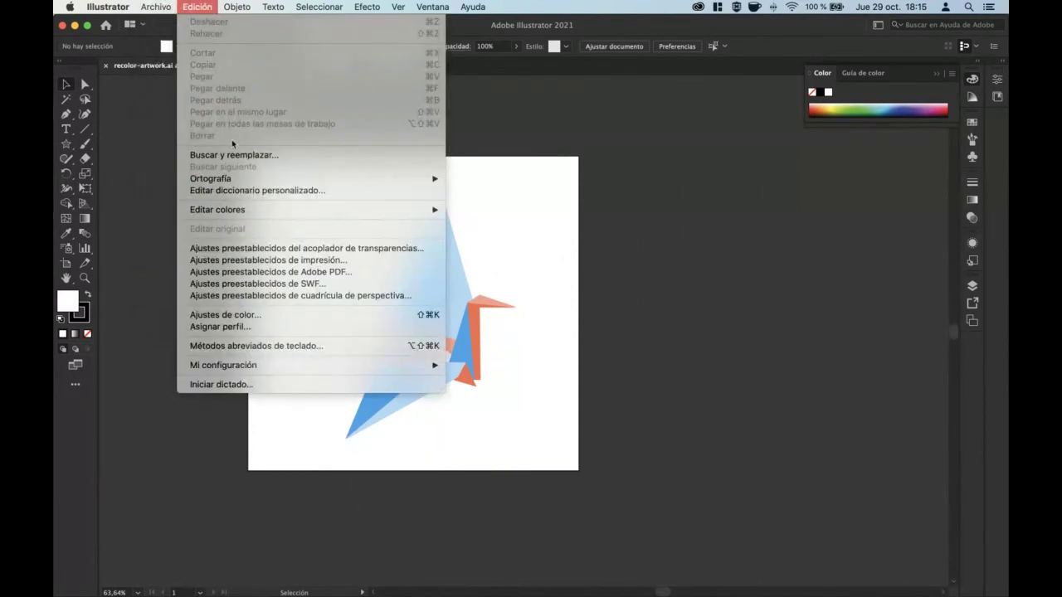
click(879, 253)
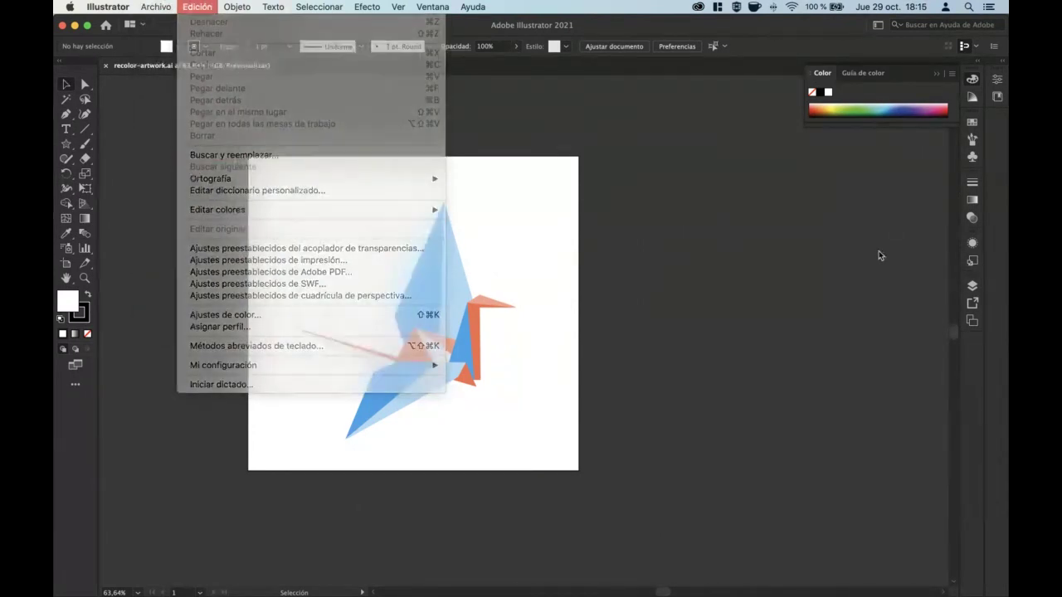
click(433, 7)
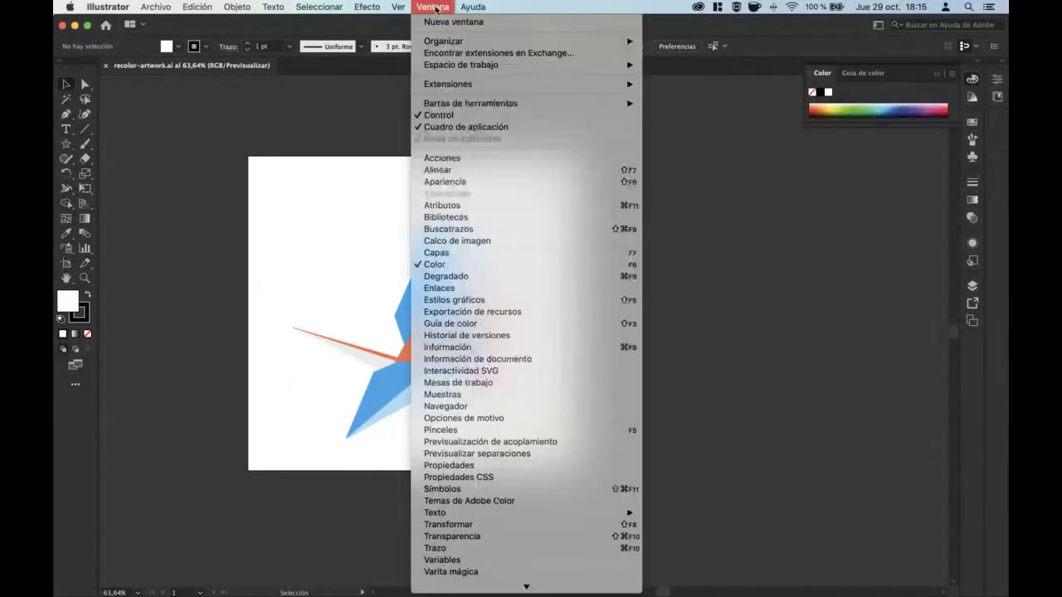
- Show the Propiedades panel and select the whole crane group
click(499, 467)
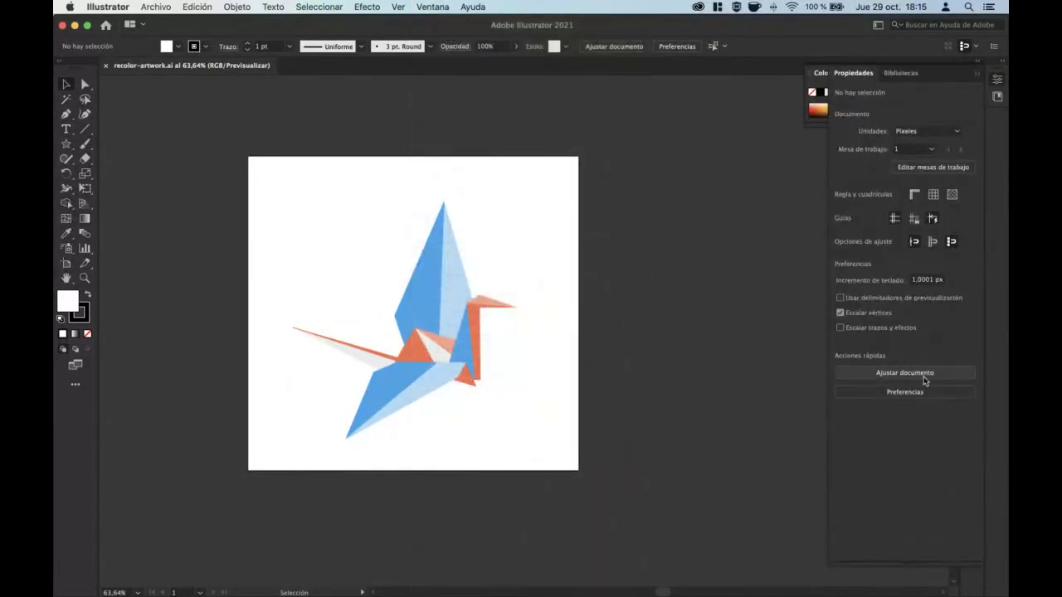
click(440, 307)
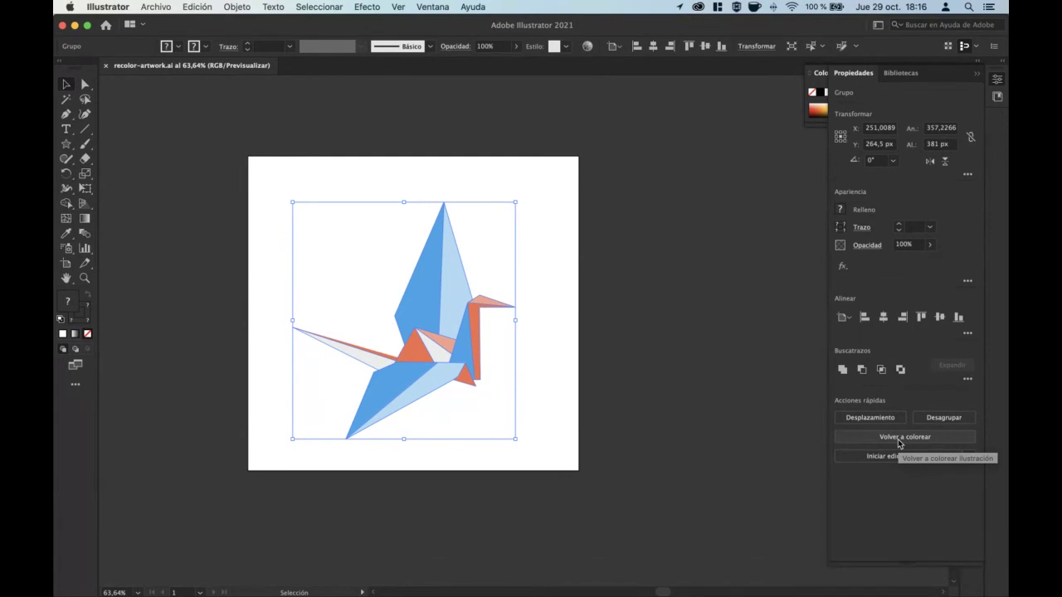
- Start Volver a colorear on the crane, keeping the colour count at Auto
click(899, 437)
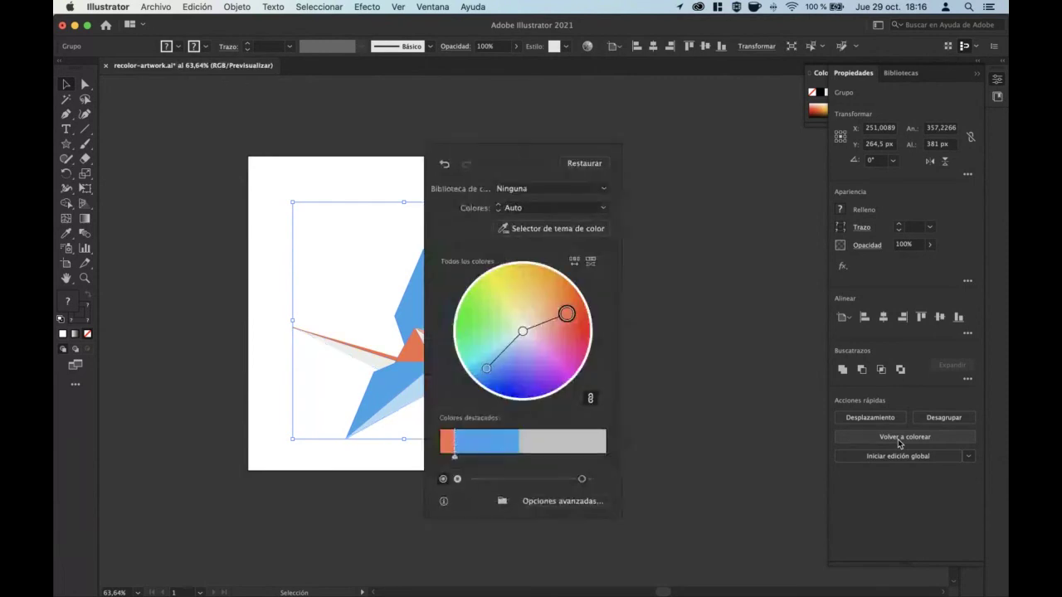
drag(531, 158, 636, 141)
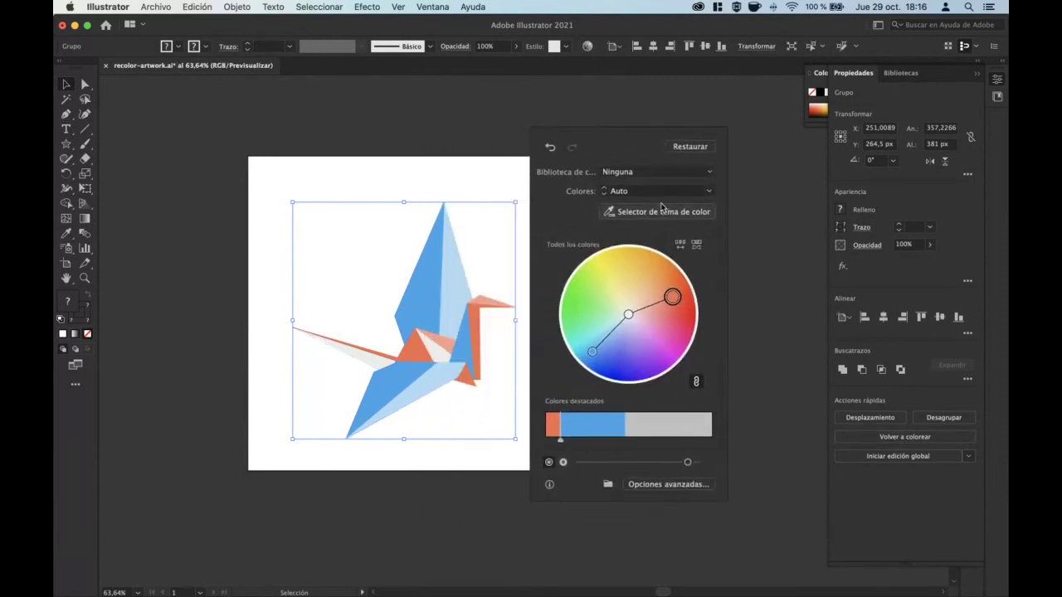
click(708, 192)
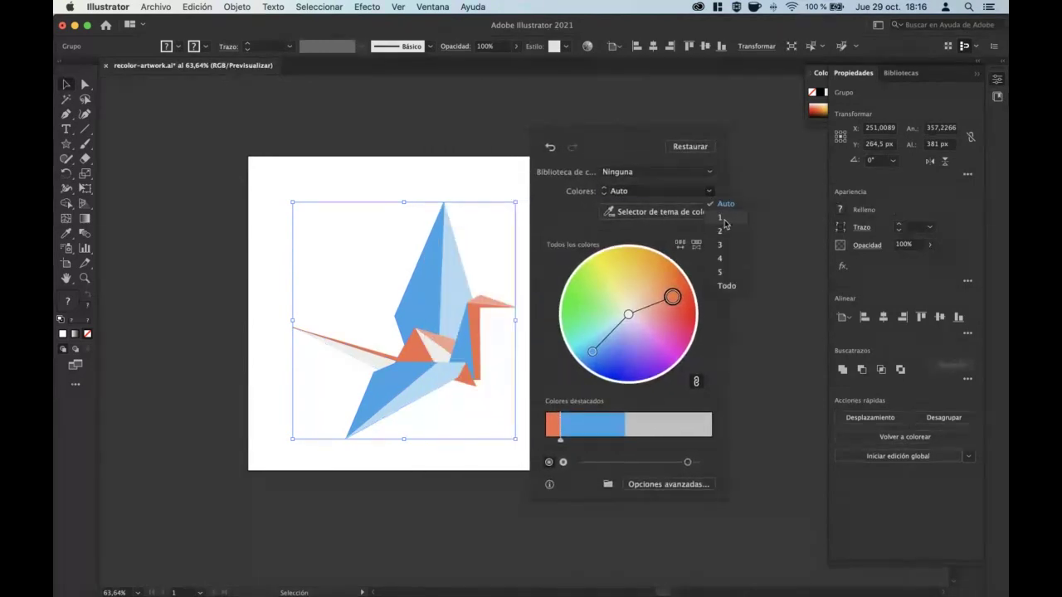
click(648, 234)
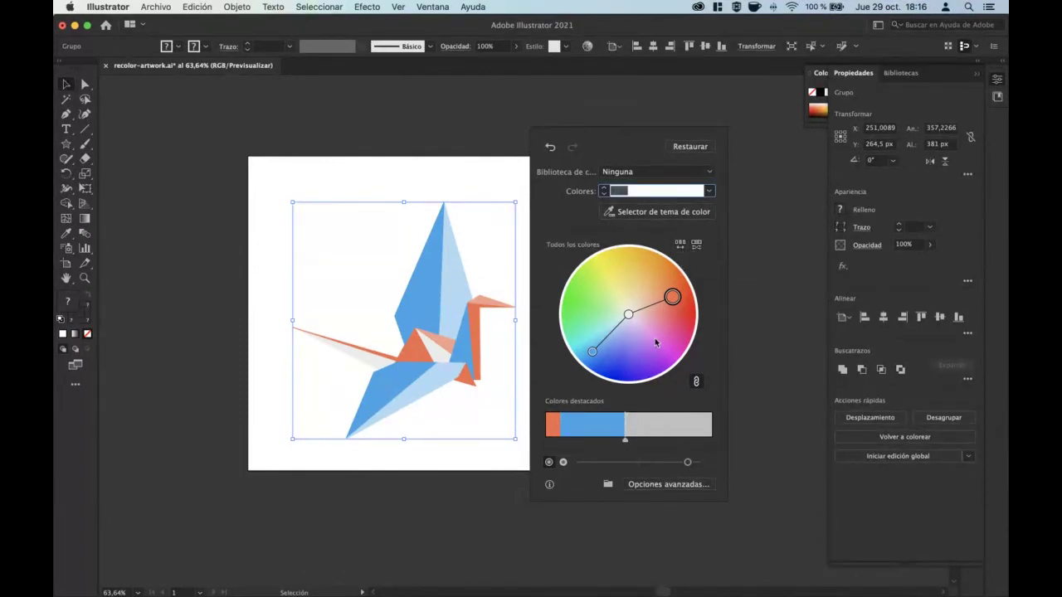
- Rotate the harmony and lower brightness so the crane turns pink, coral and pale lime
mouse_move(672, 298)
mouse_down()
mouse_move(677, 322)
mouse_move(636, 337)
mouse_up()
drag(603, 294, 603, 272)
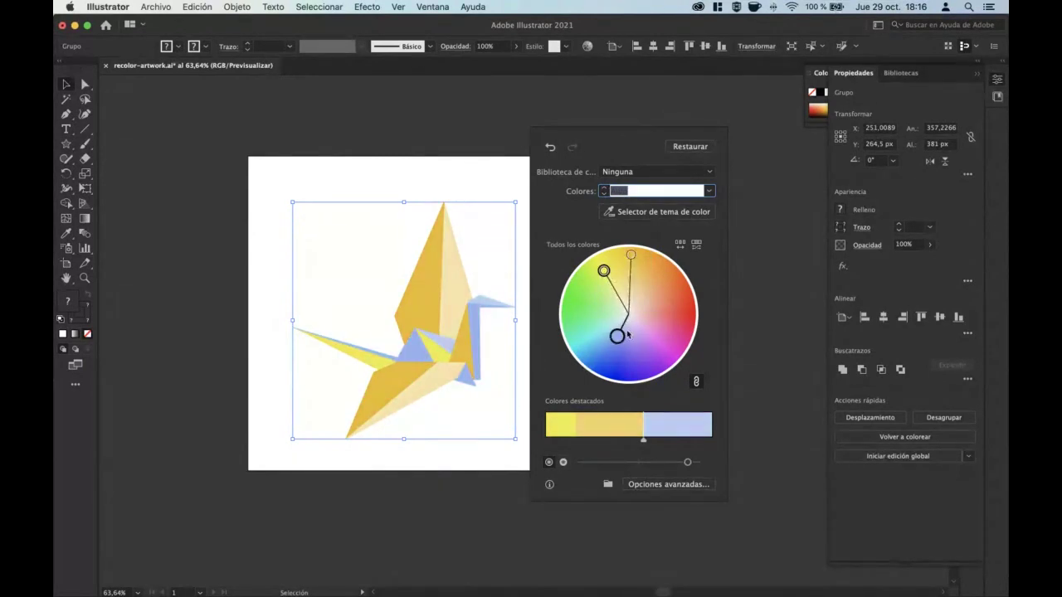
mouse_move(687, 462)
mouse_down()
mouse_move(603, 462)
mouse_move(673, 463)
mouse_up()
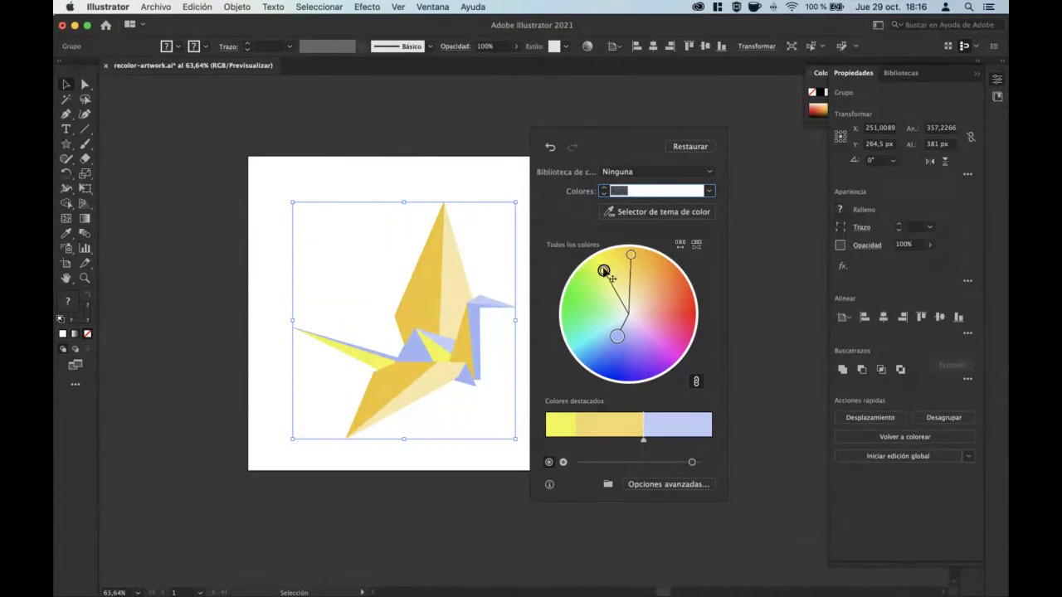
drag(603, 271, 674, 302)
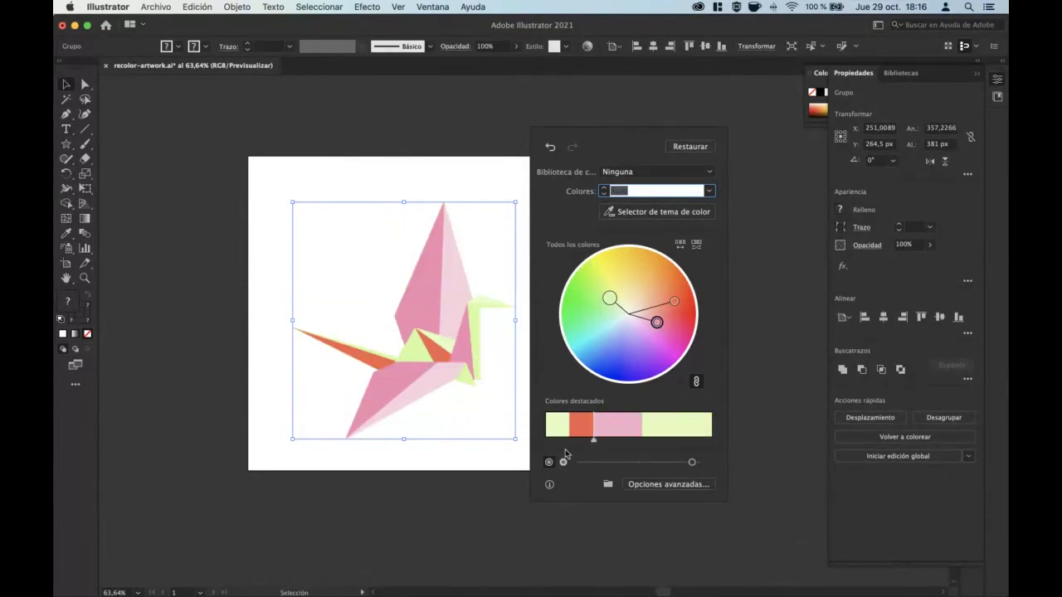
click(628, 489)
drag(502, 122, 639, 101)
- Try merging the blue colours, then apply a harmony rule that recolours the crane green and blue
drag(619, 228, 600, 242)
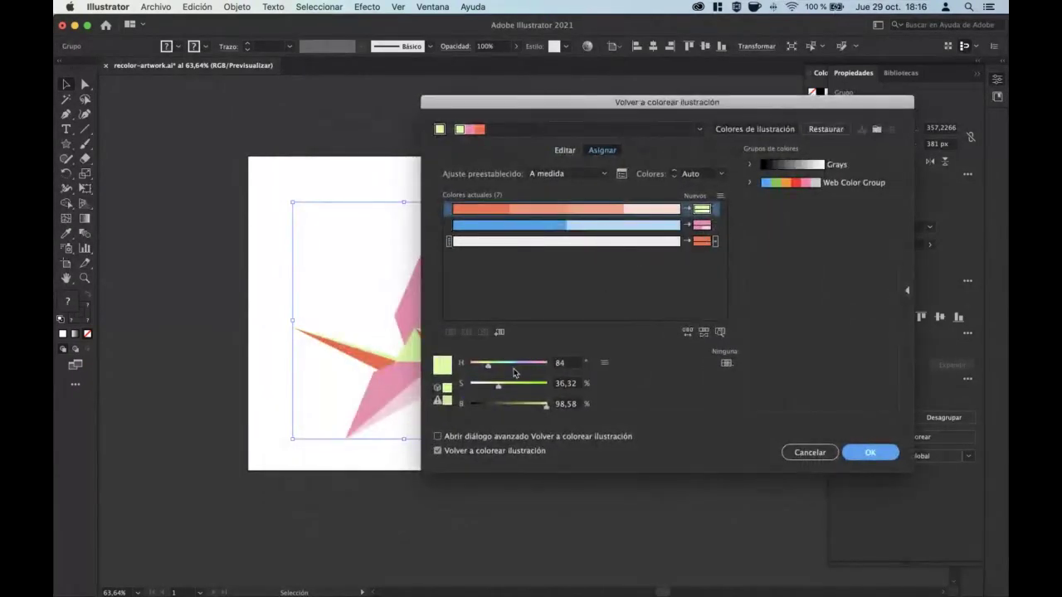
click(749, 184)
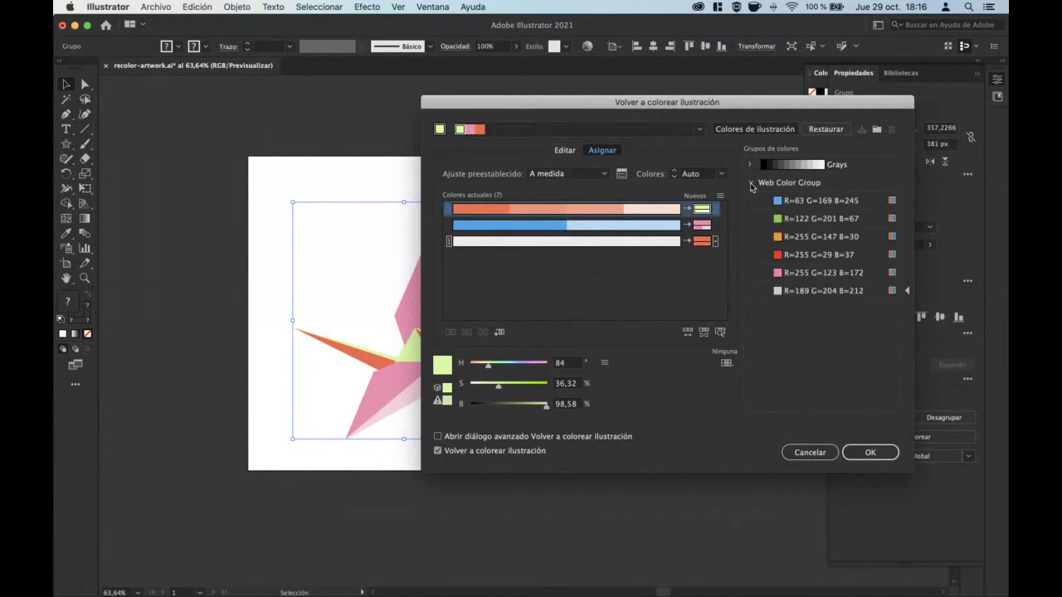
click(751, 184)
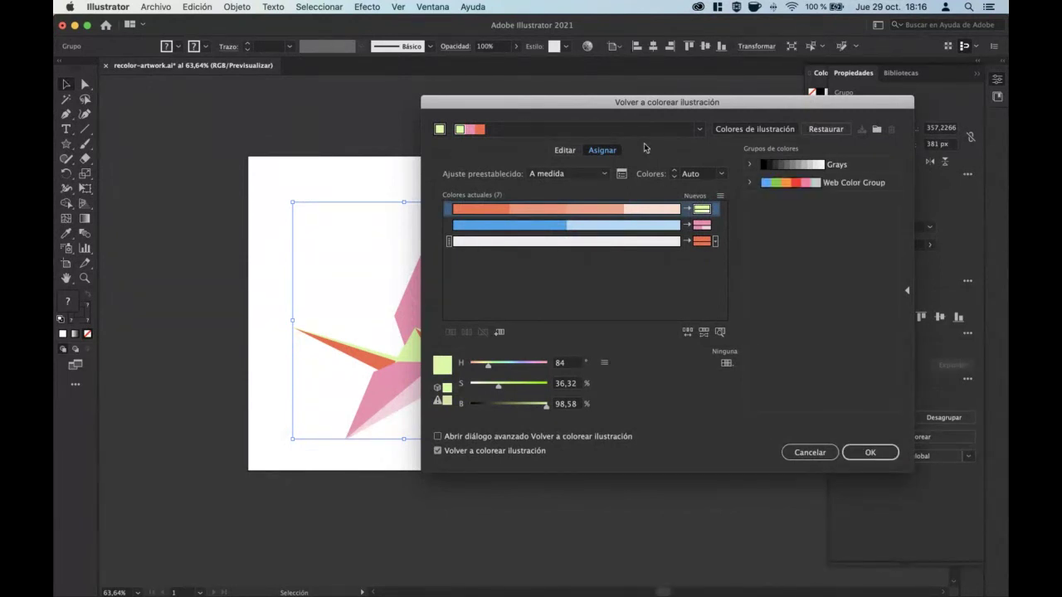
click(699, 131)
scroll(667, 274, down, 3)
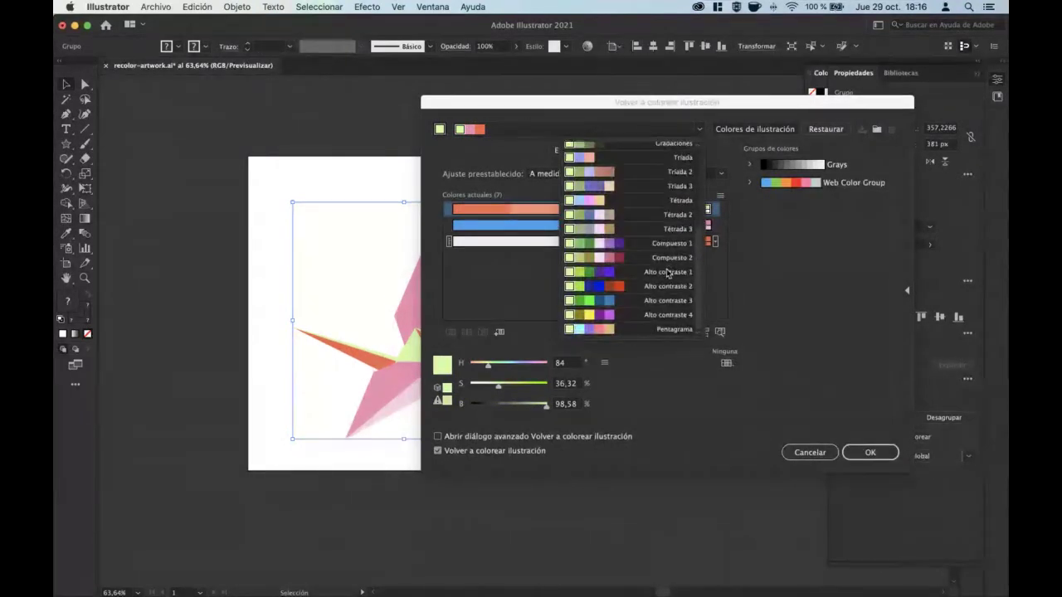
click(614, 290)
drag(600, 107, 776, 101)
- Reduce the palette to 3 colours, inspect the replacement swatches, then cancel the recolouring
drag(761, 225, 692, 208)
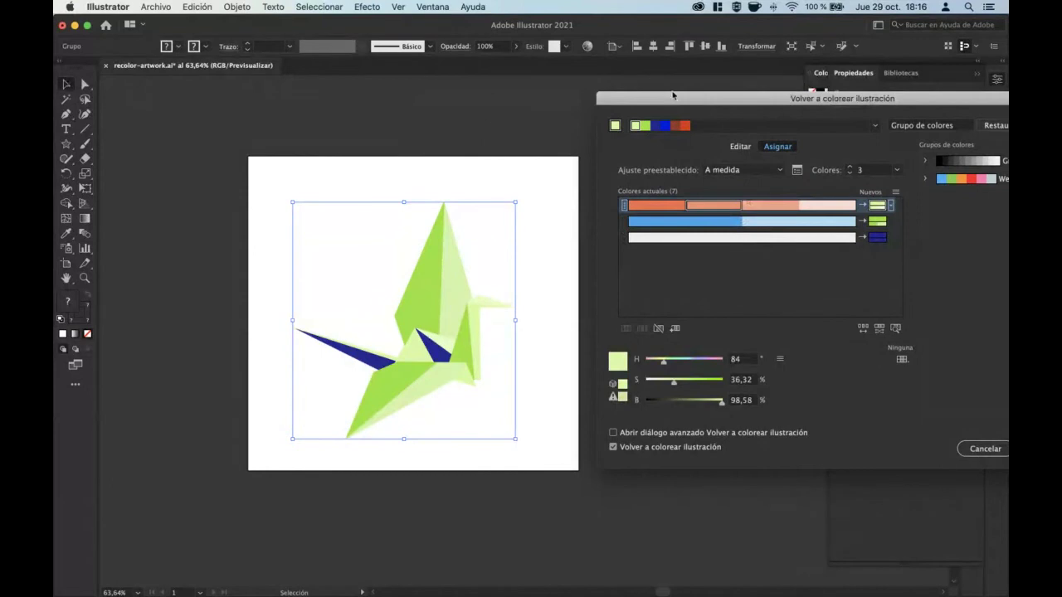
click(676, 125)
click(662, 126)
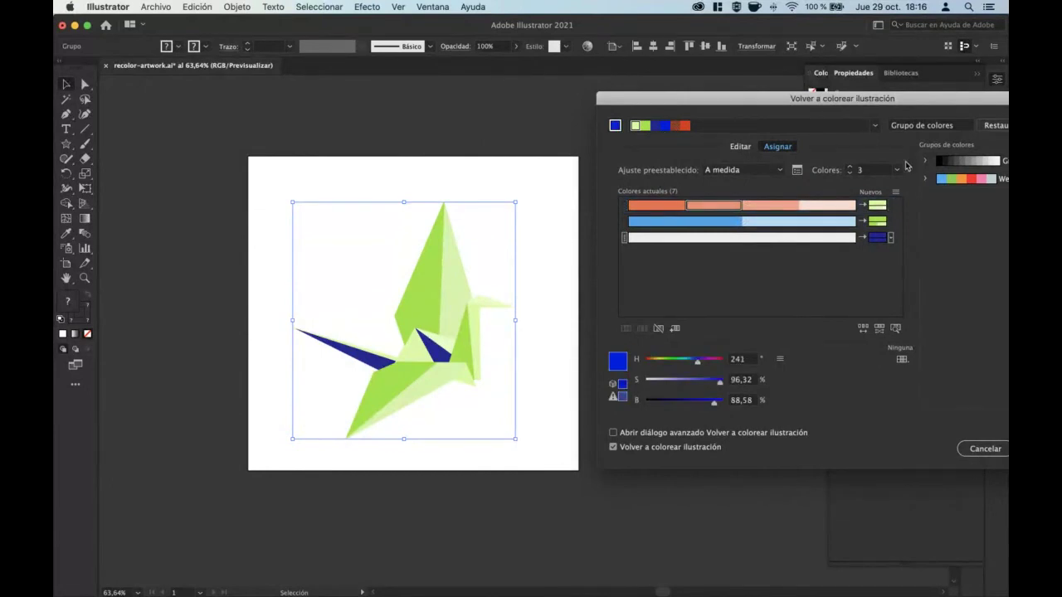
drag(897, 105, 580, 103)
click(672, 448)
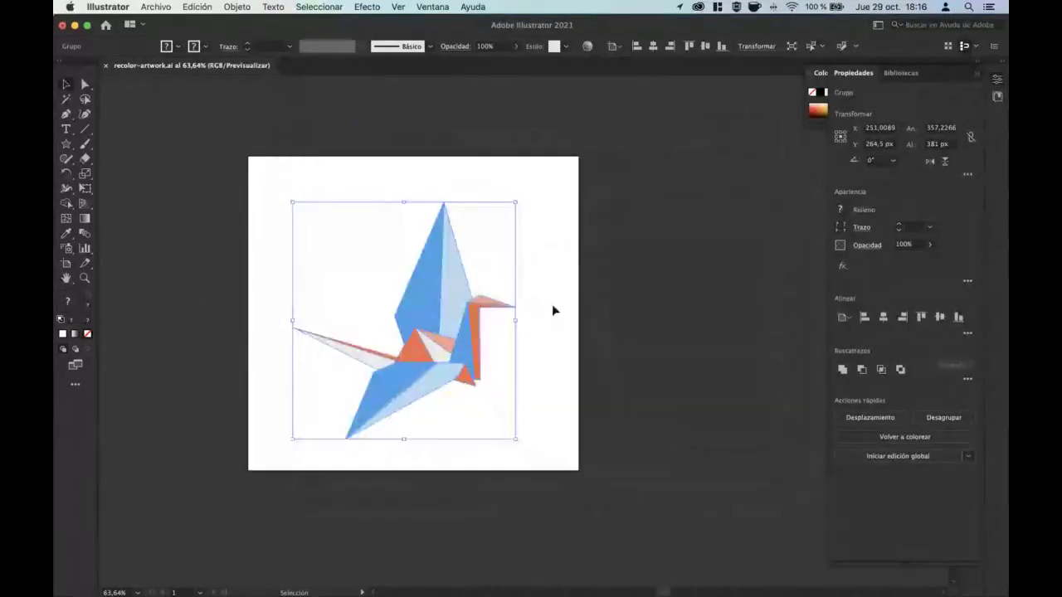
mouse_move(58, 258)
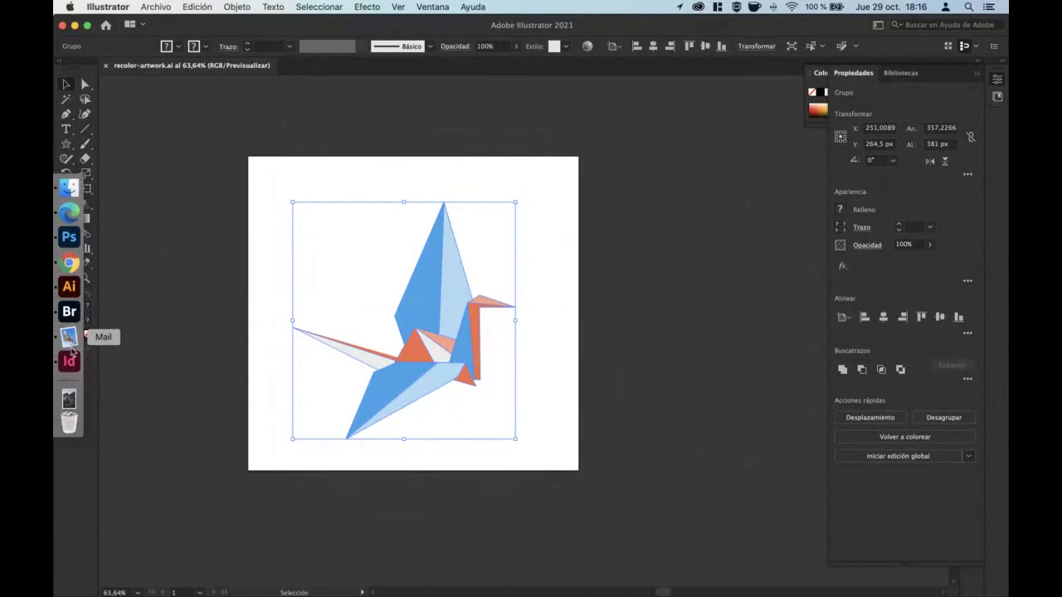
- In Edge, open the Adobe Color bookmark from Favoritos > Web > Color in a new tab
click(69, 213)
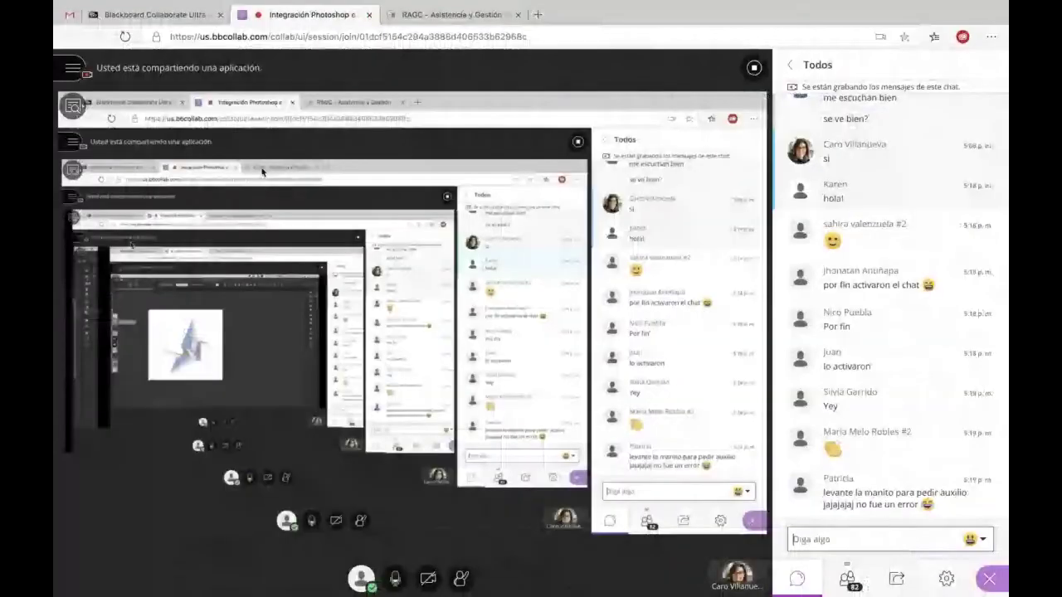
click(537, 14)
click(934, 38)
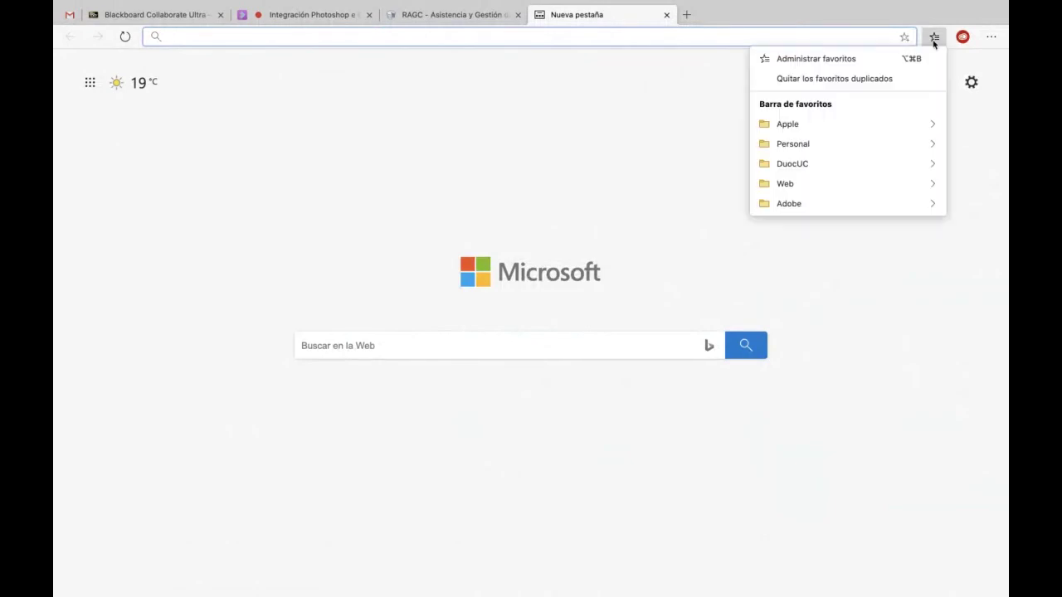
mouse_move(856, 183)
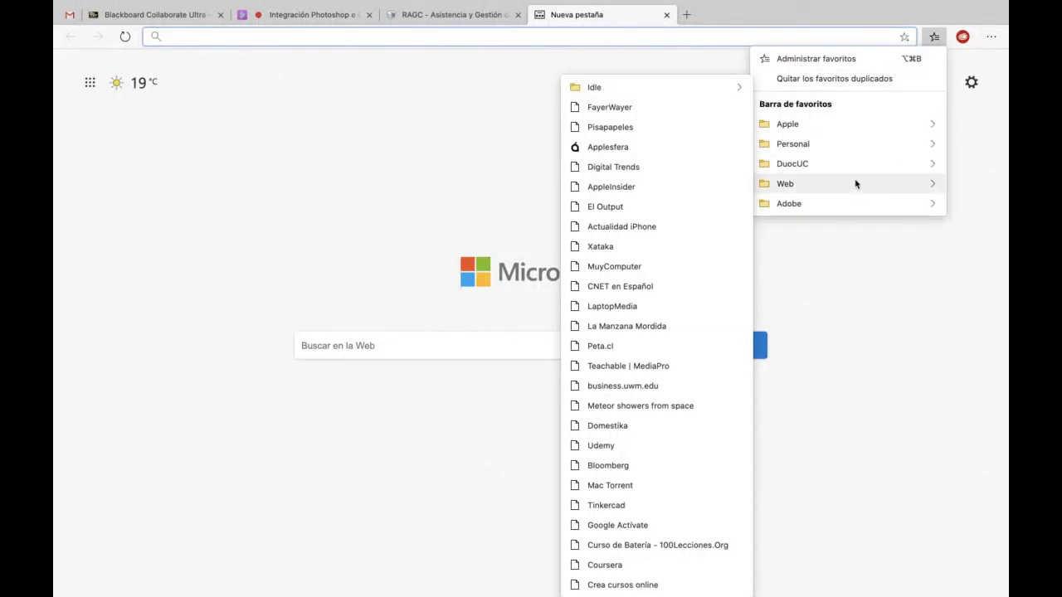
mouse_move(840, 212)
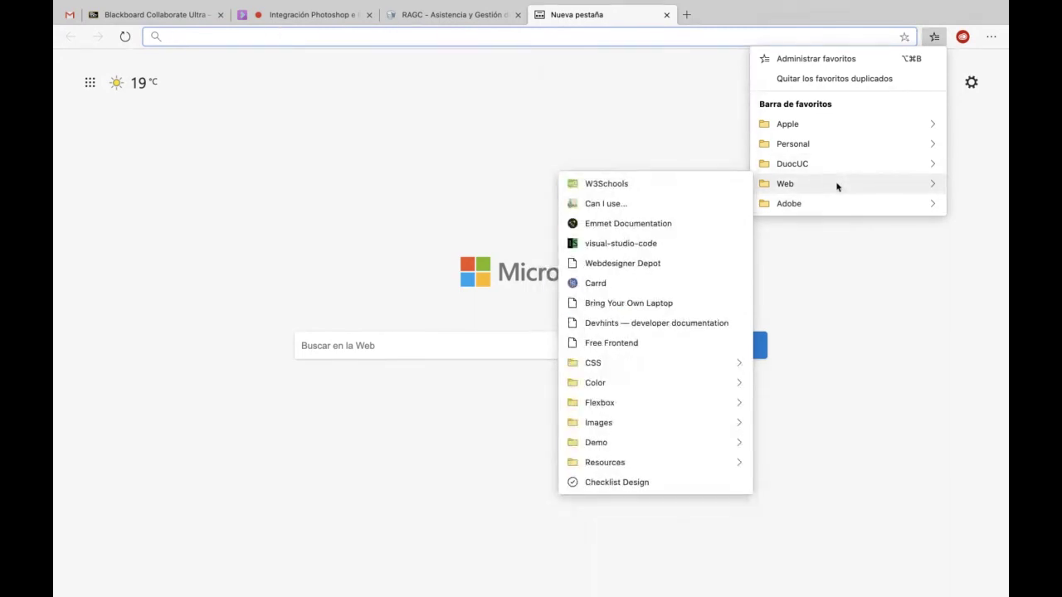
mouse_move(671, 390)
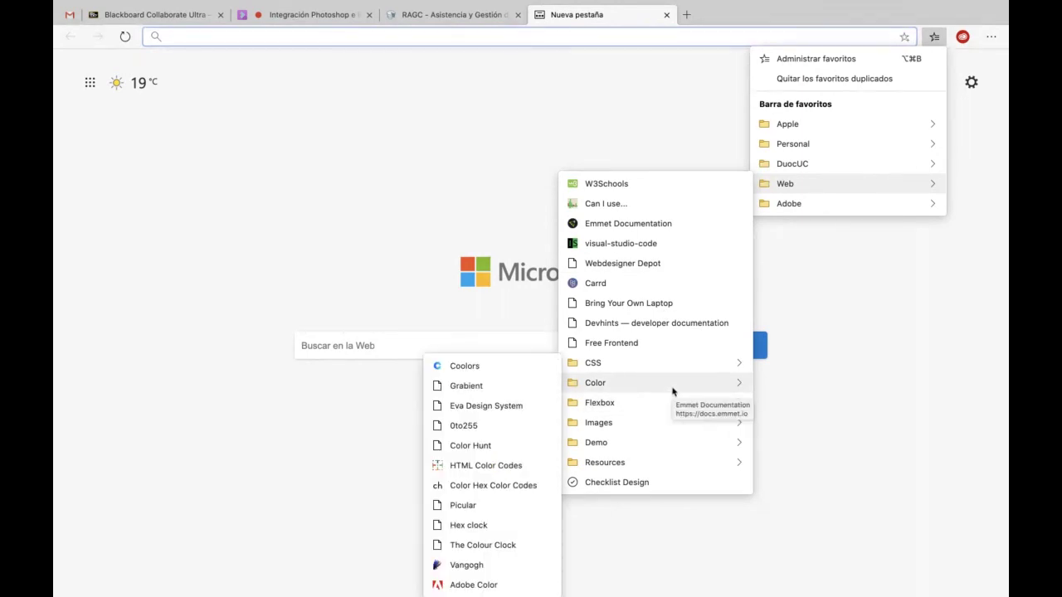
click(472, 584)
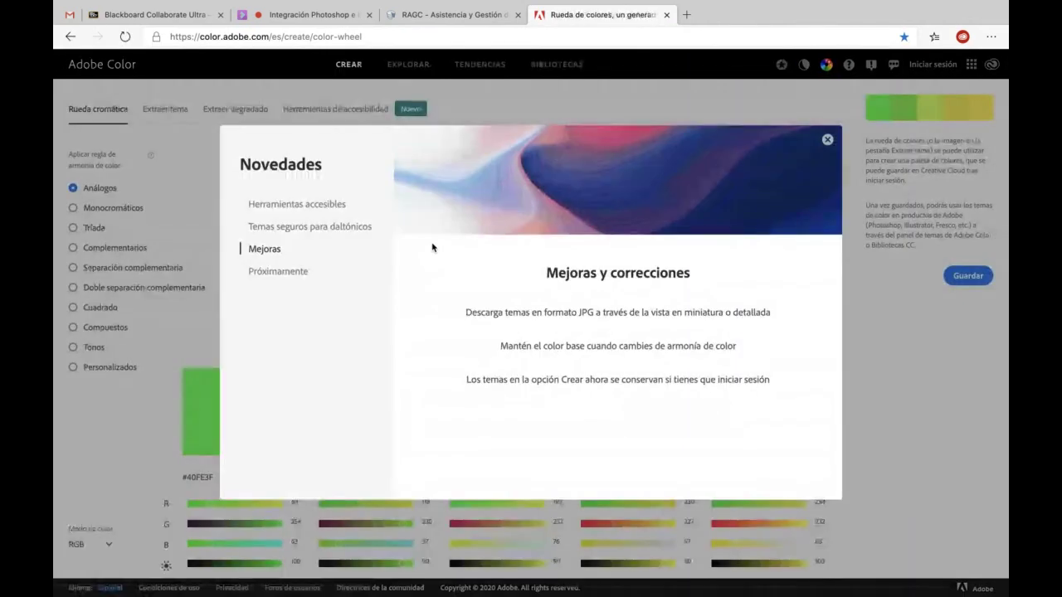
click(827, 142)
- Load coolors.co in another new tab and close its Howdy and What's new pop-ups
click(686, 14)
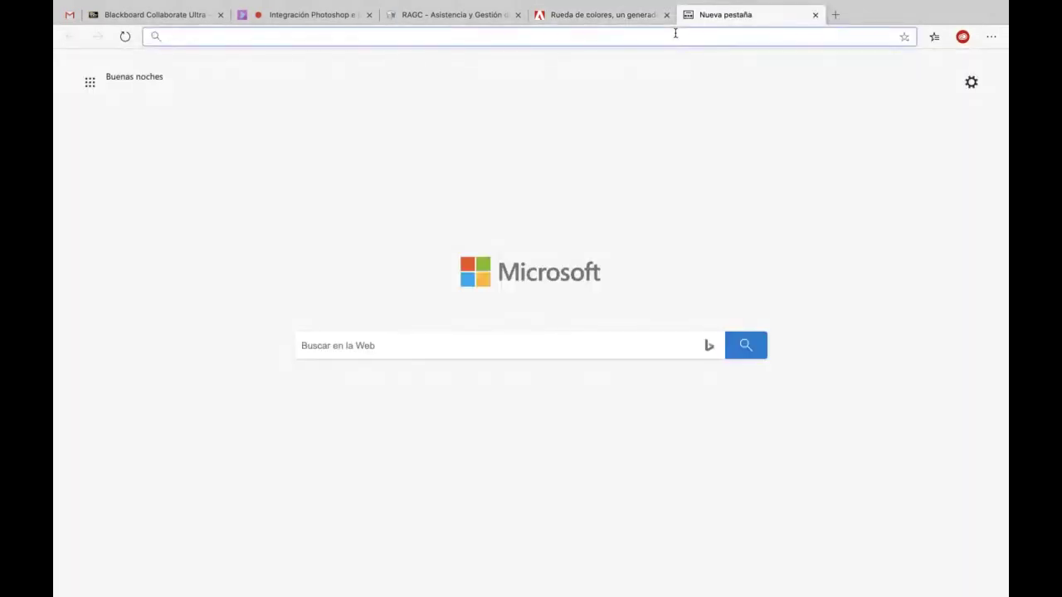
text(coolor)
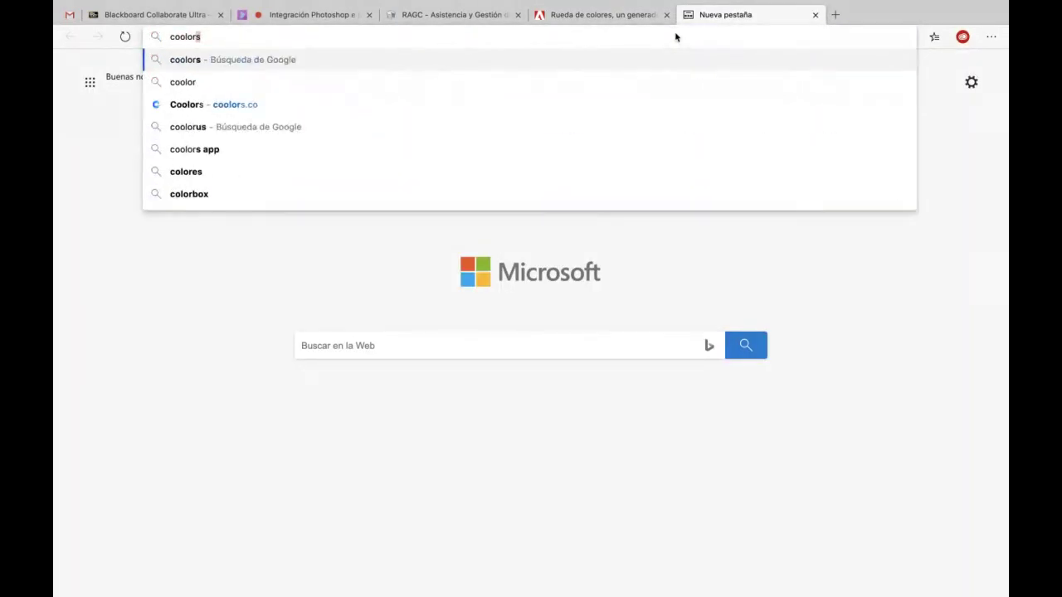
key(Down)
key(Down)
key(Return)
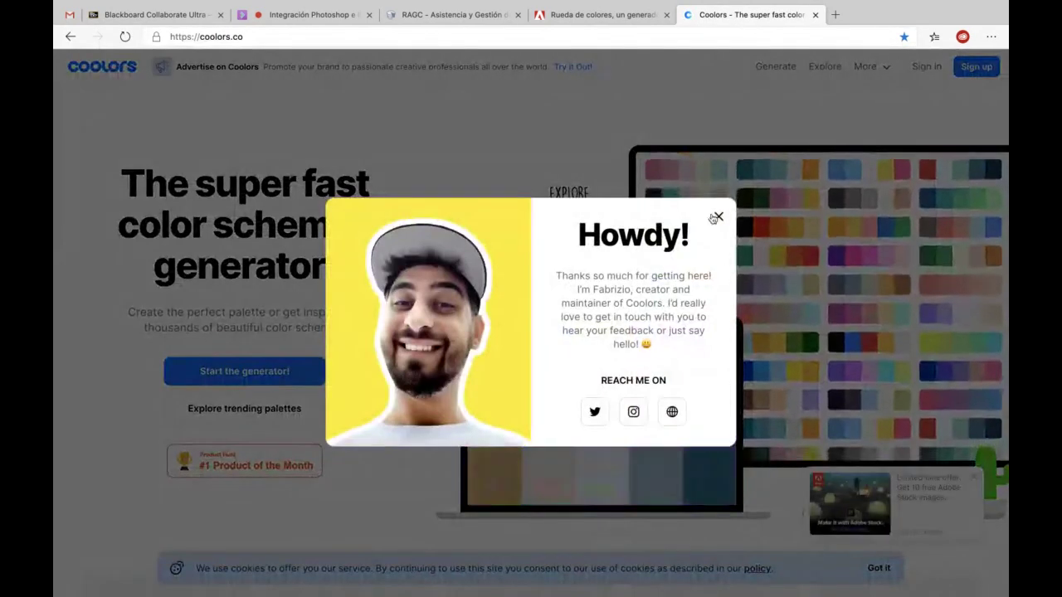
click(716, 217)
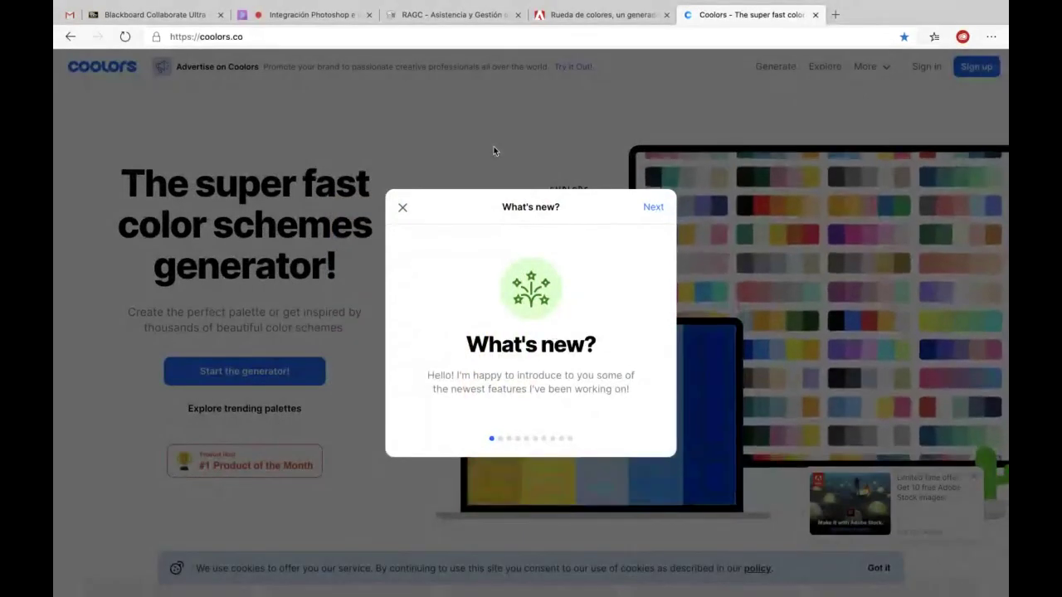
click(403, 207)
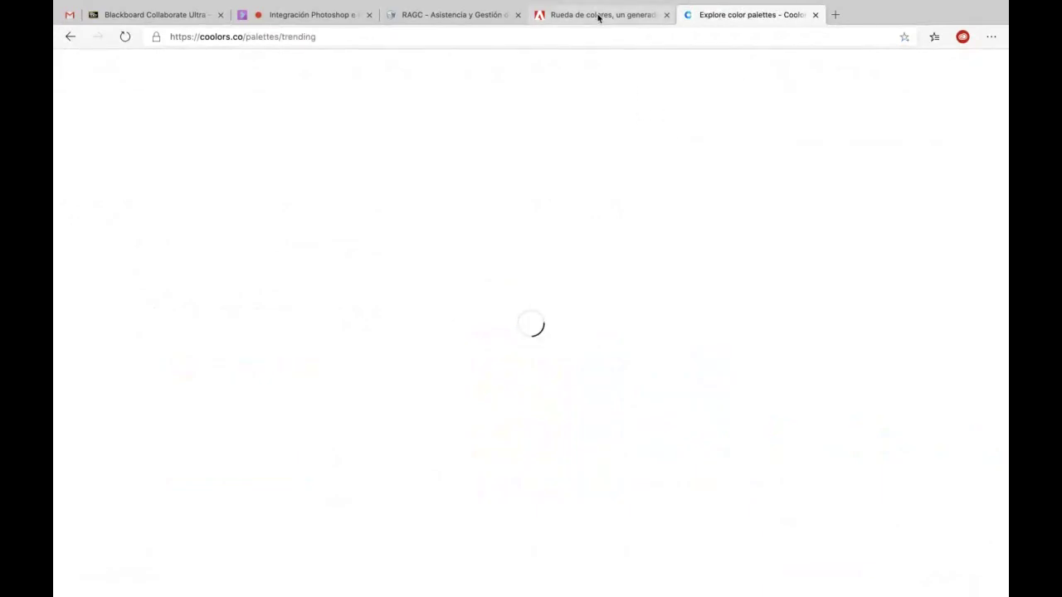
- Switch back to the Adobe Color tab and open its Explorar shared palettes page
click(601, 15)
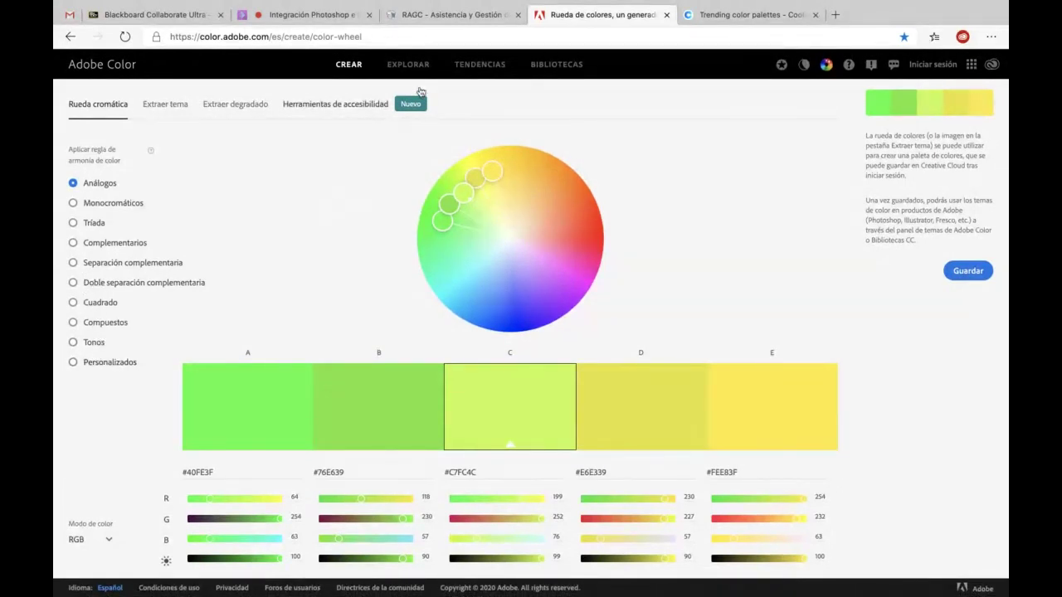
click(407, 65)
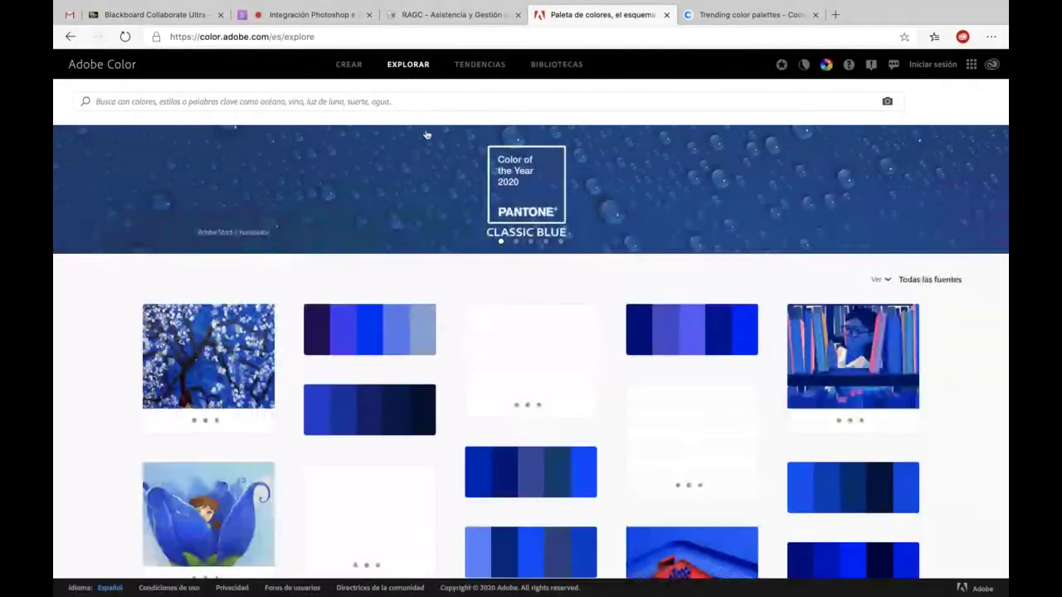
click(736, 15)
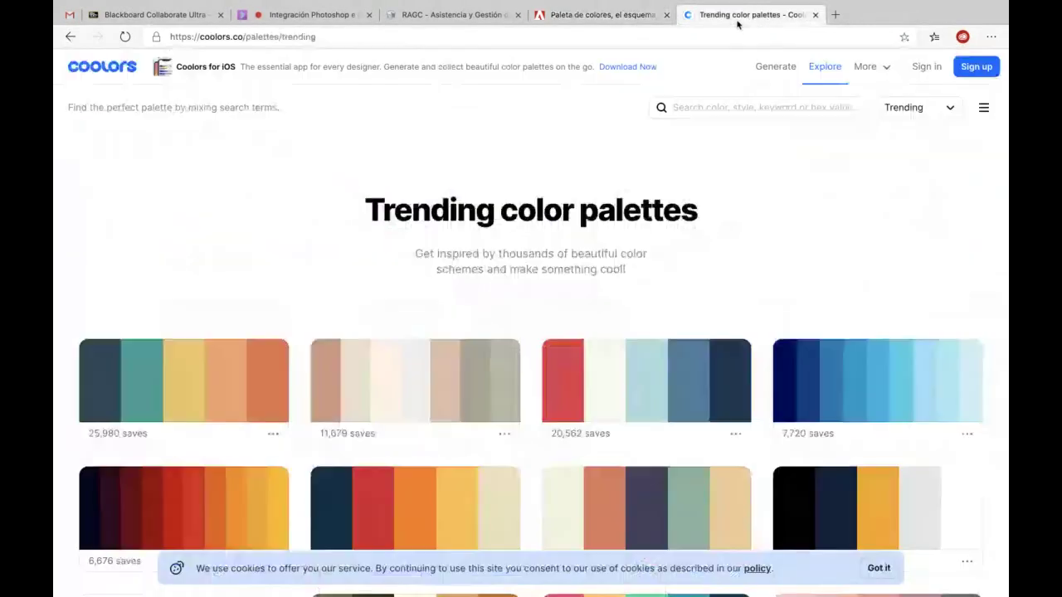
scroll(498, 410, down, 5)
scroll(495, 395, down, 2)
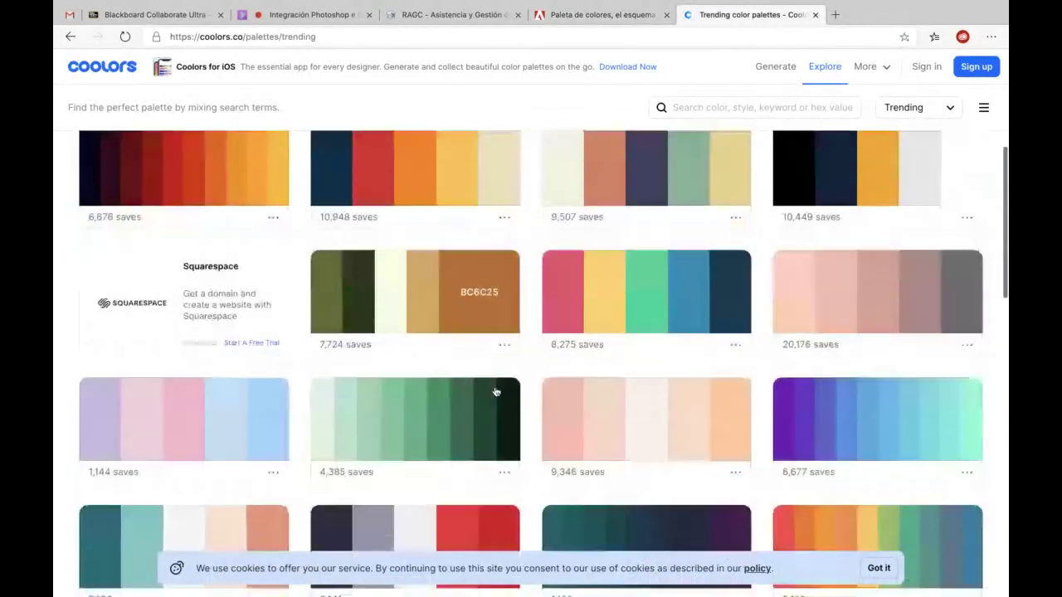
click(601, 16)
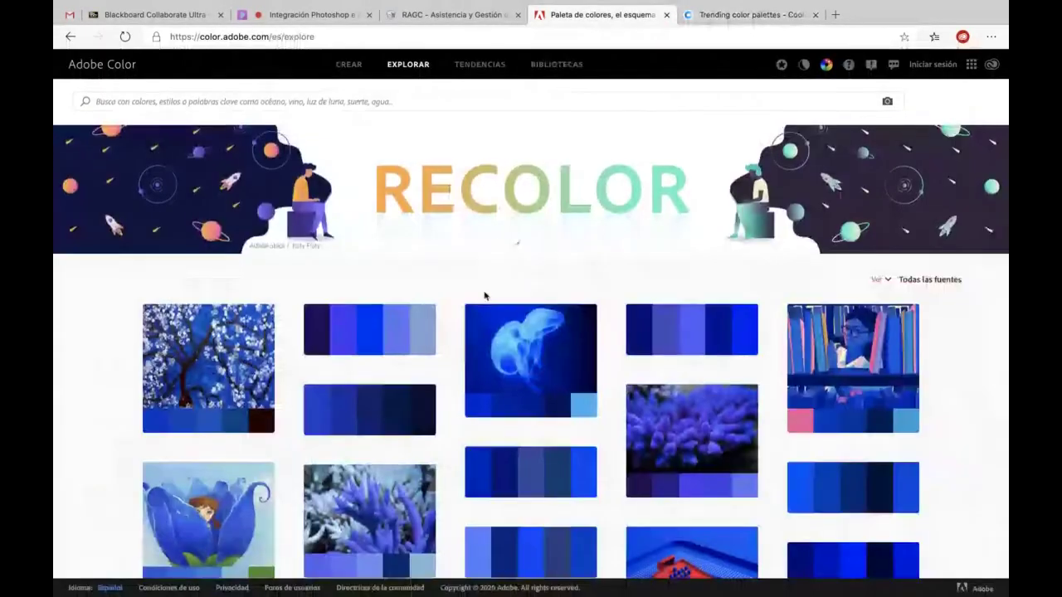
scroll(486, 296, down, 2)
scroll(488, 297, down, 5)
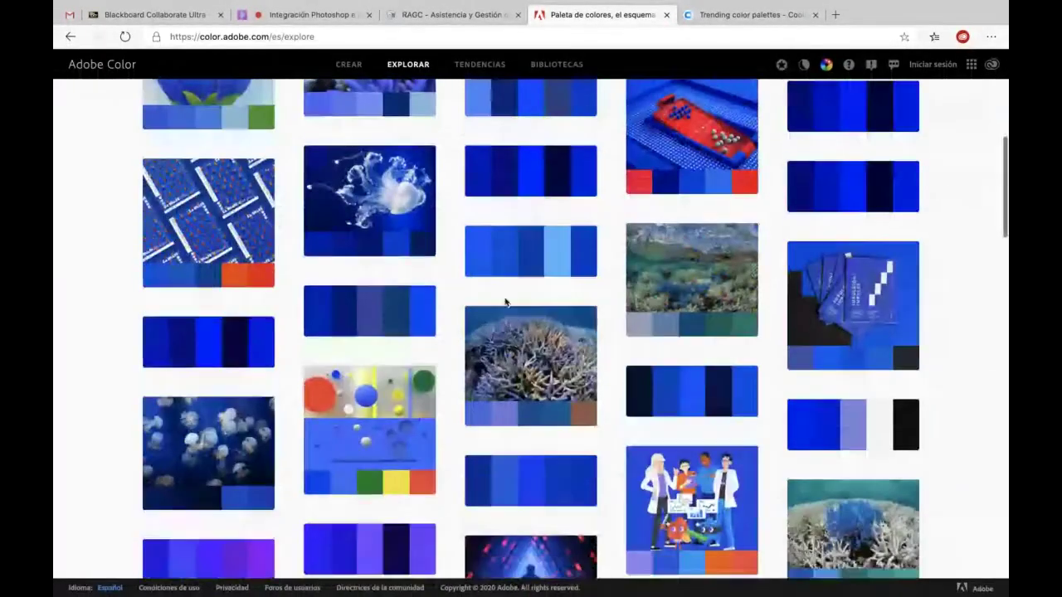
scroll(581, 302, up, 10)
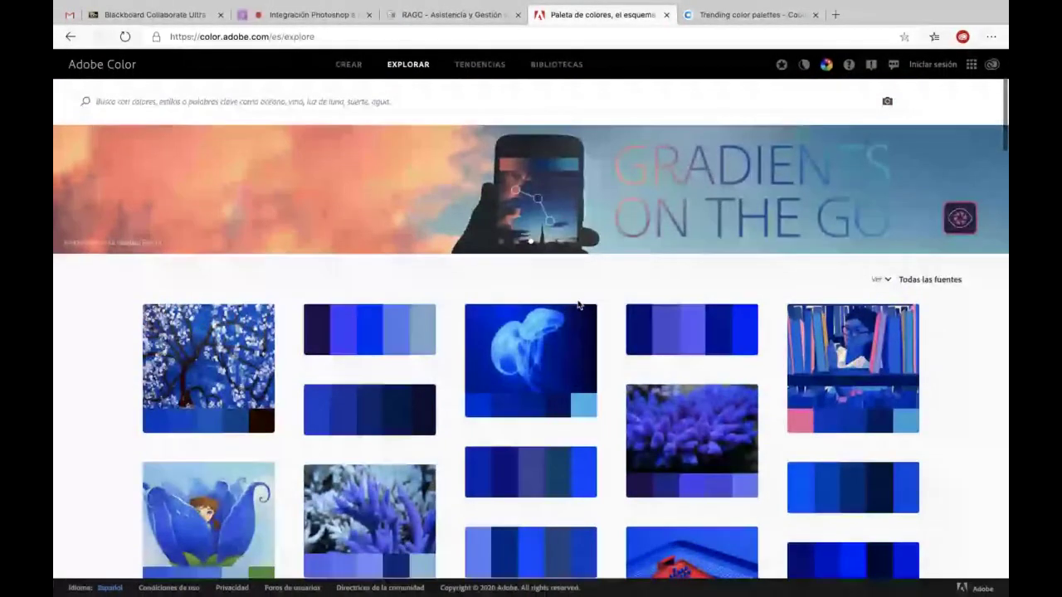
click(481, 71)
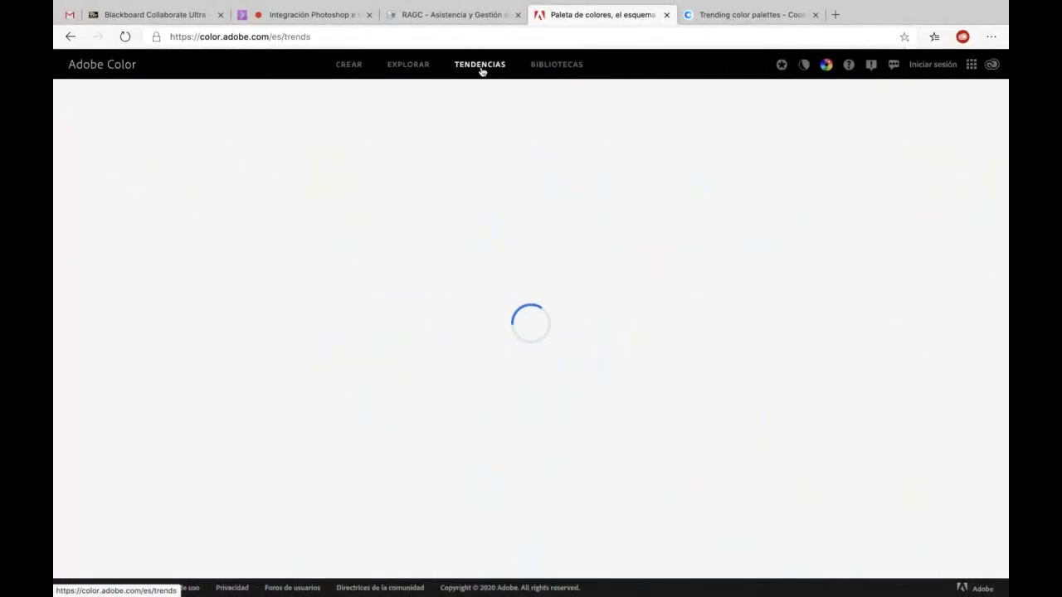
click(417, 67)
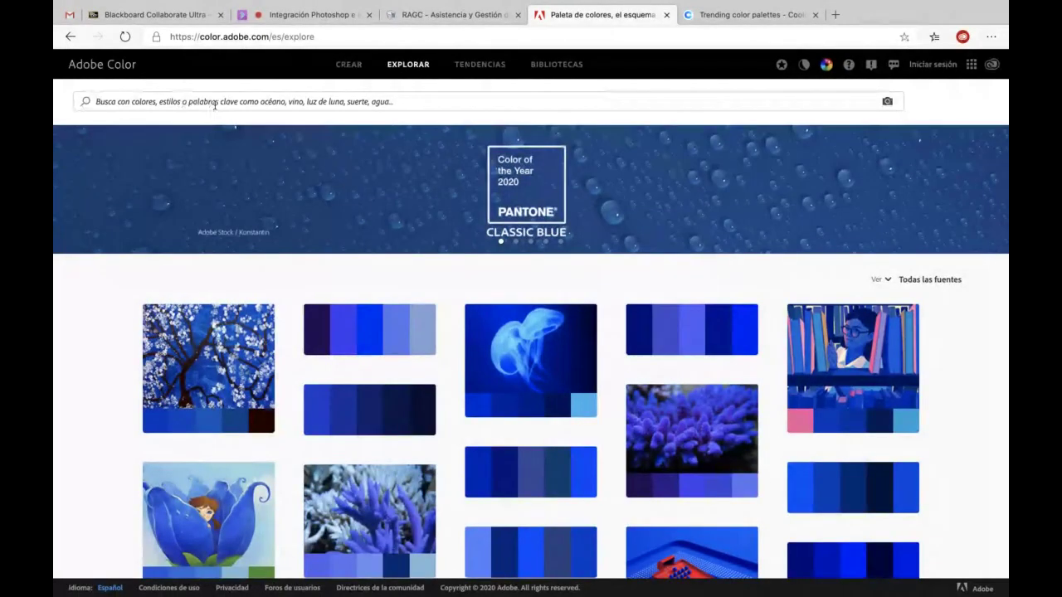
- Search palettes for 'casa', then 'playa', and download the light blue-to-orange palette as JPEG
click(336, 103)
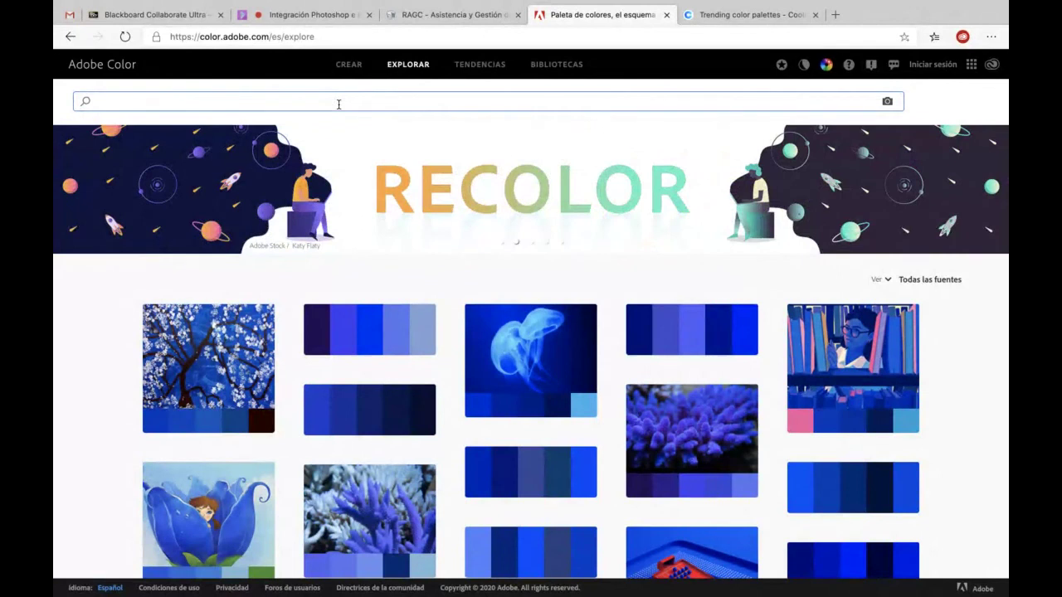
text(casa)
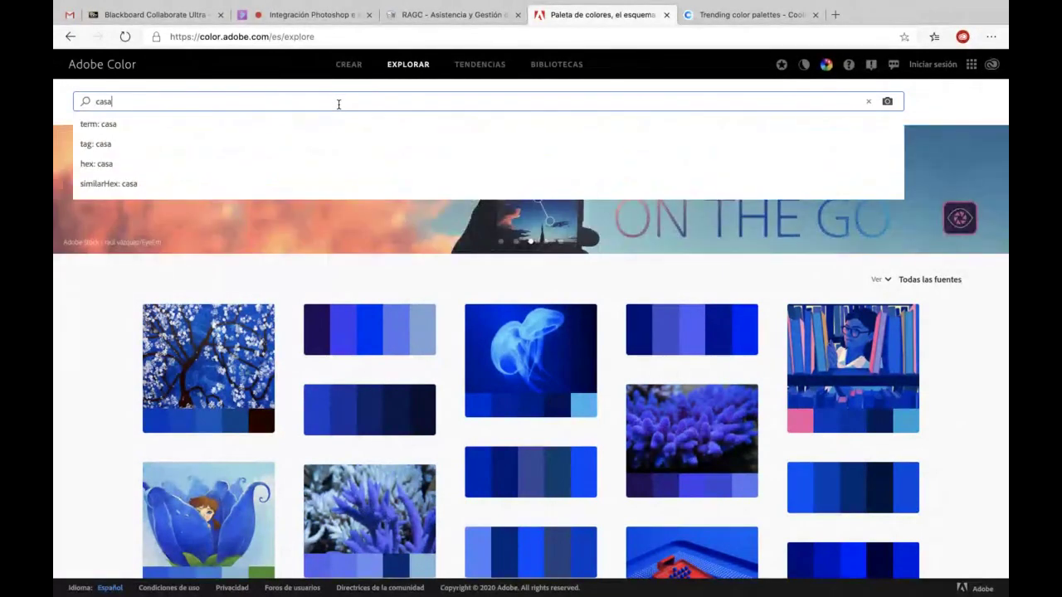
key(Return)
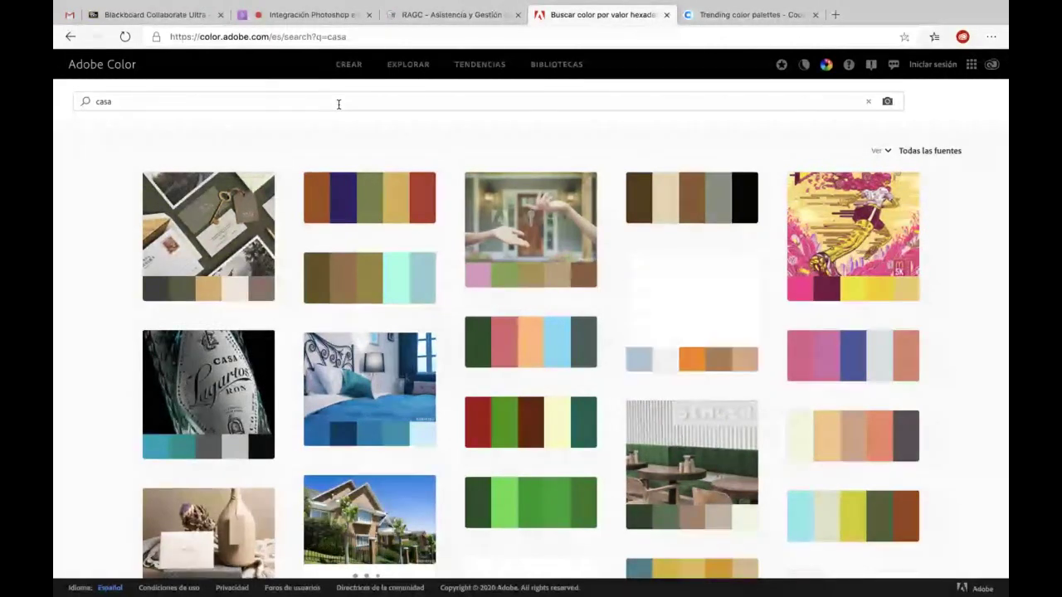
drag(131, 102, 53, 100)
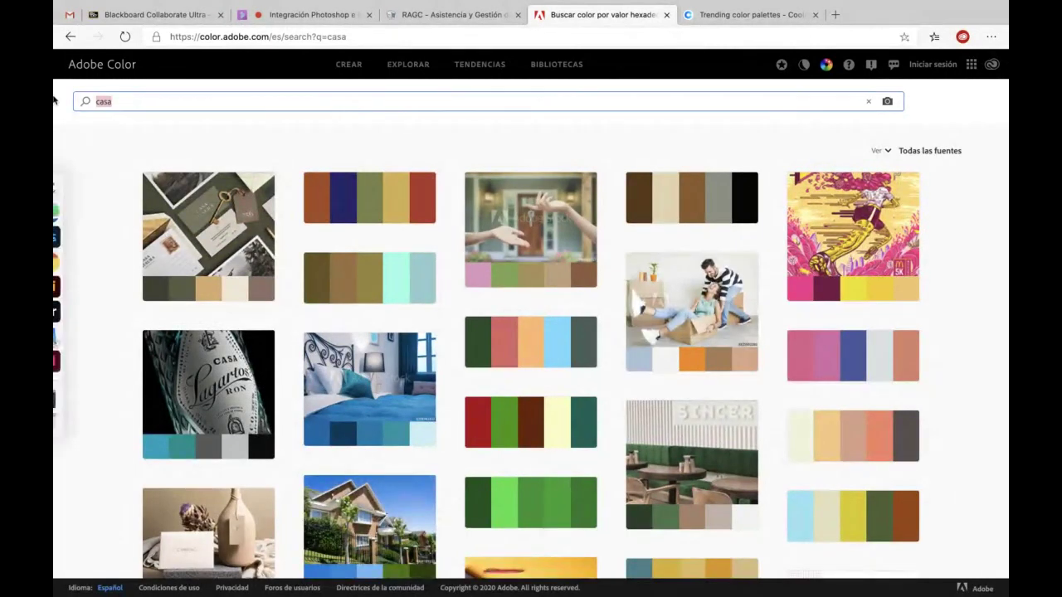
text(playa)
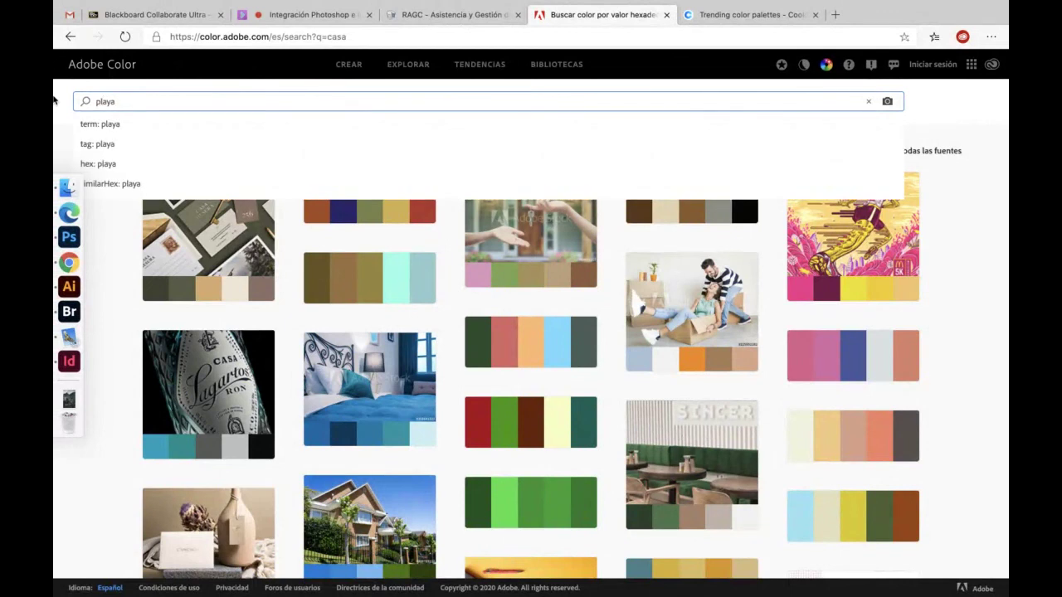
key(Return)
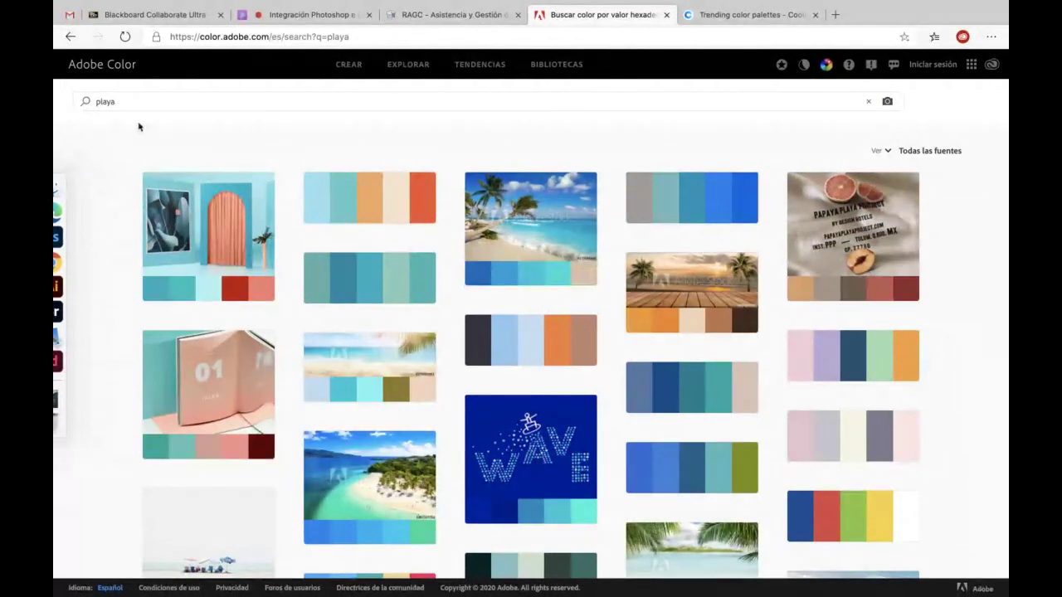
click(371, 219)
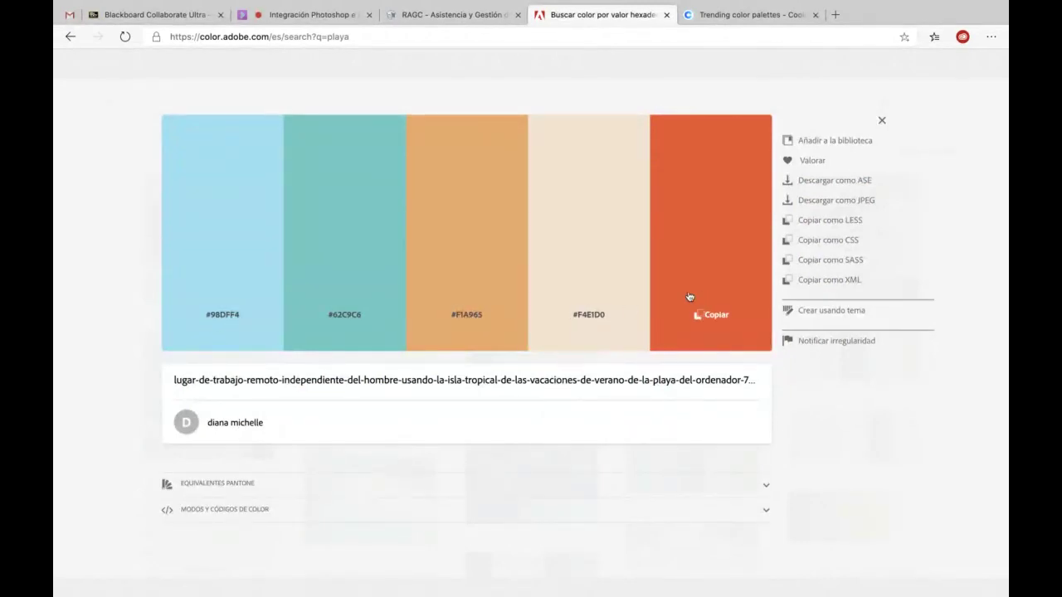
click(813, 206)
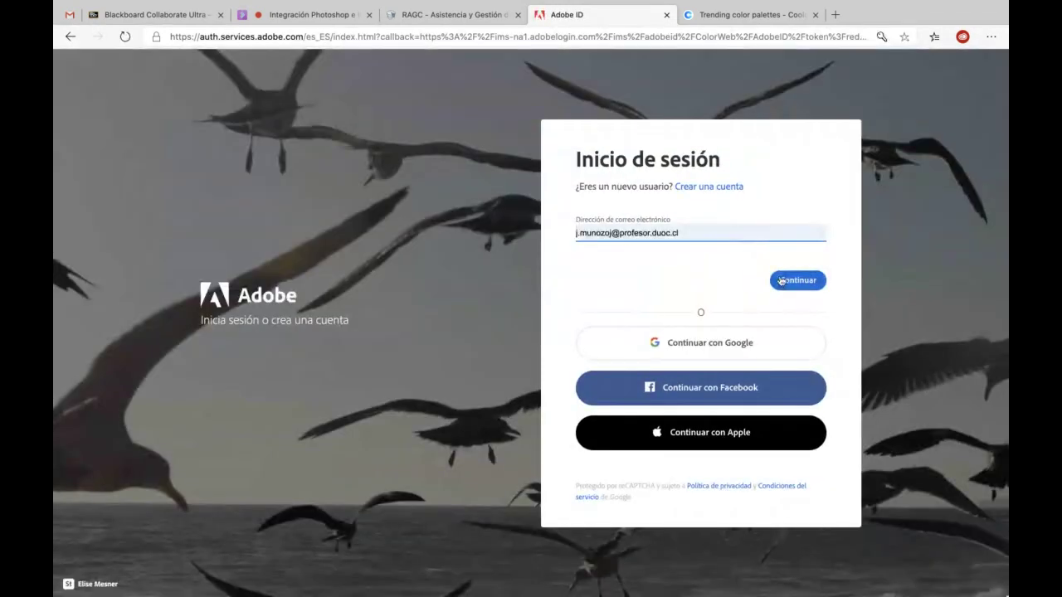
- Continue Adobe sign-in with the account e-mail, request a new code, then return to Coolors
click(798, 280)
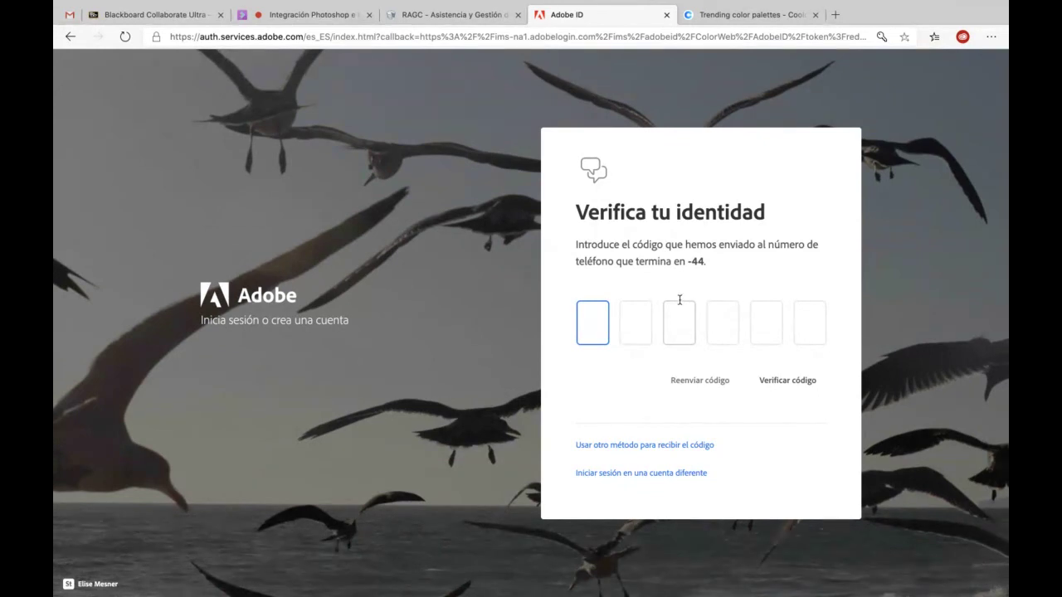
click(699, 380)
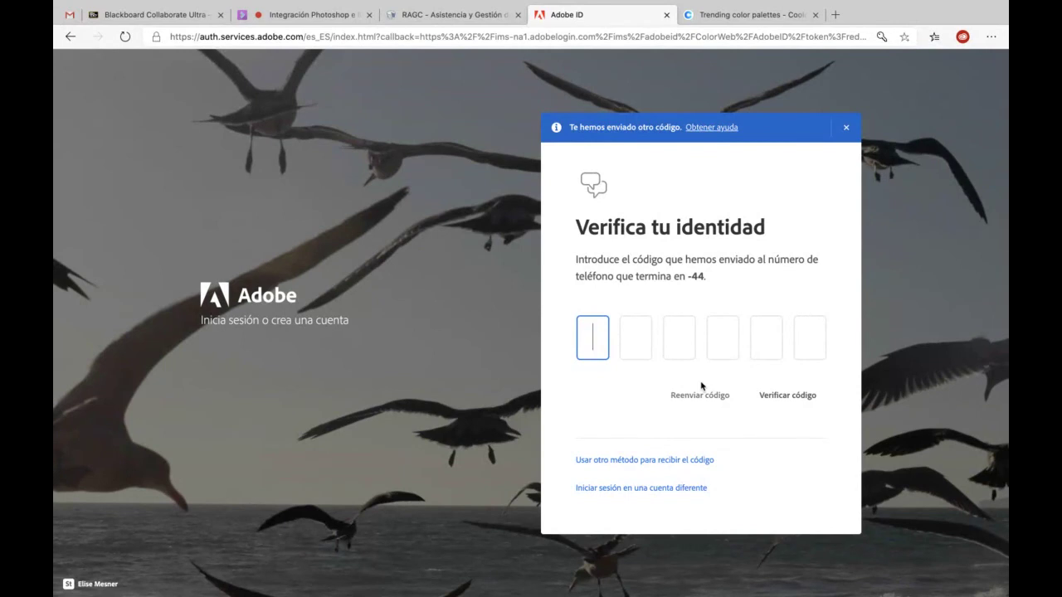
click(733, 15)
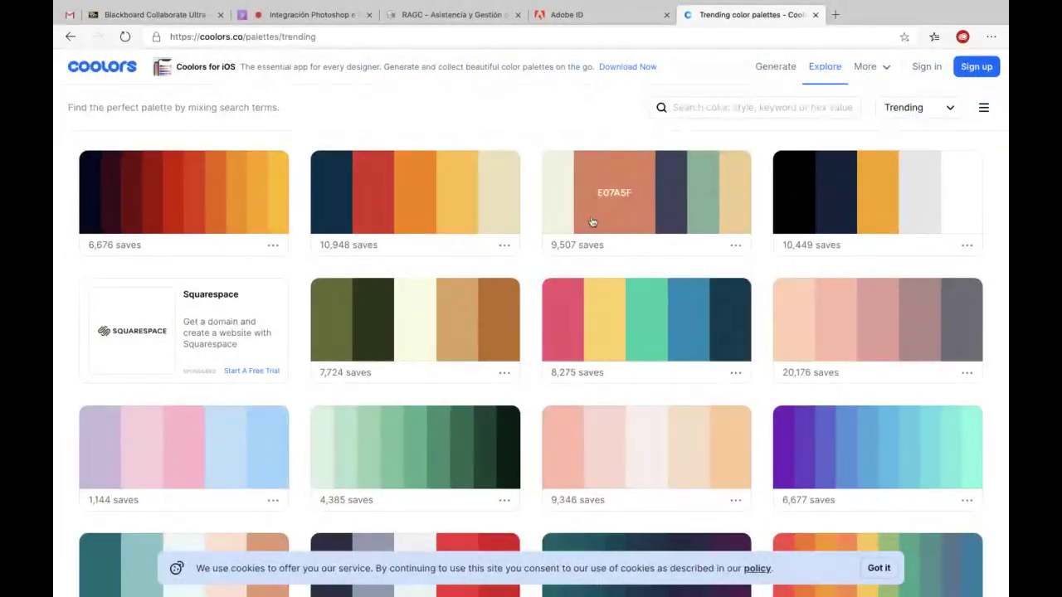
- Export the third top-row Coolors palette as a HEX image titled 'colores', then return to the Adobe page
click(734, 246)
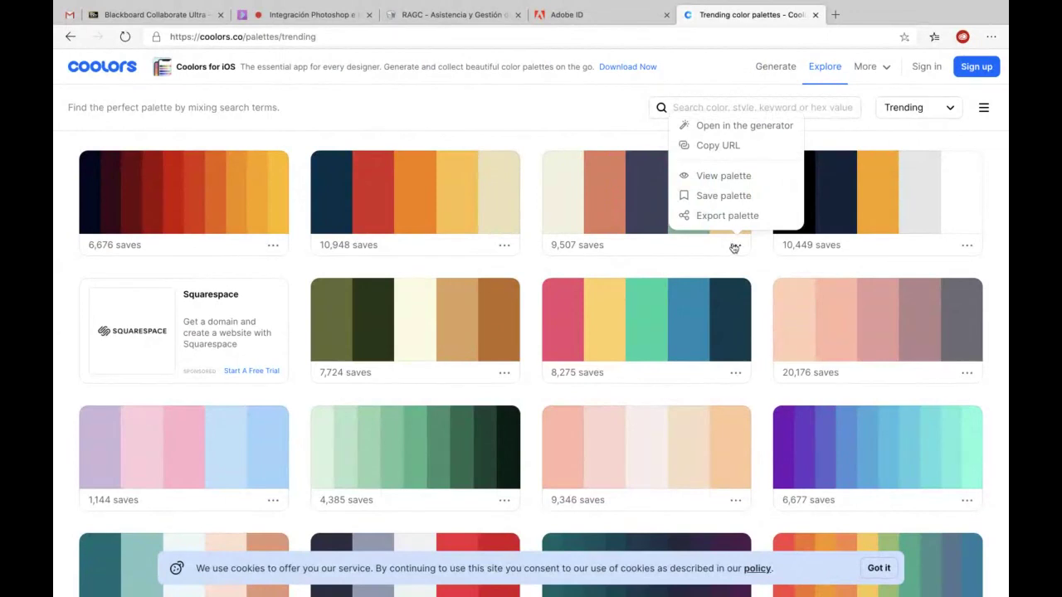
click(726, 215)
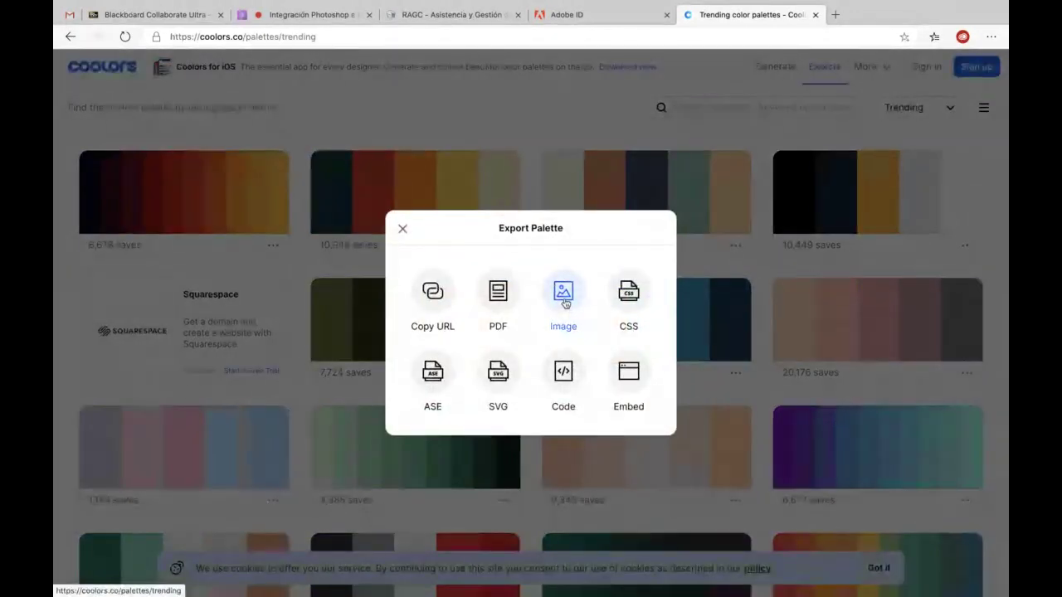
click(564, 302)
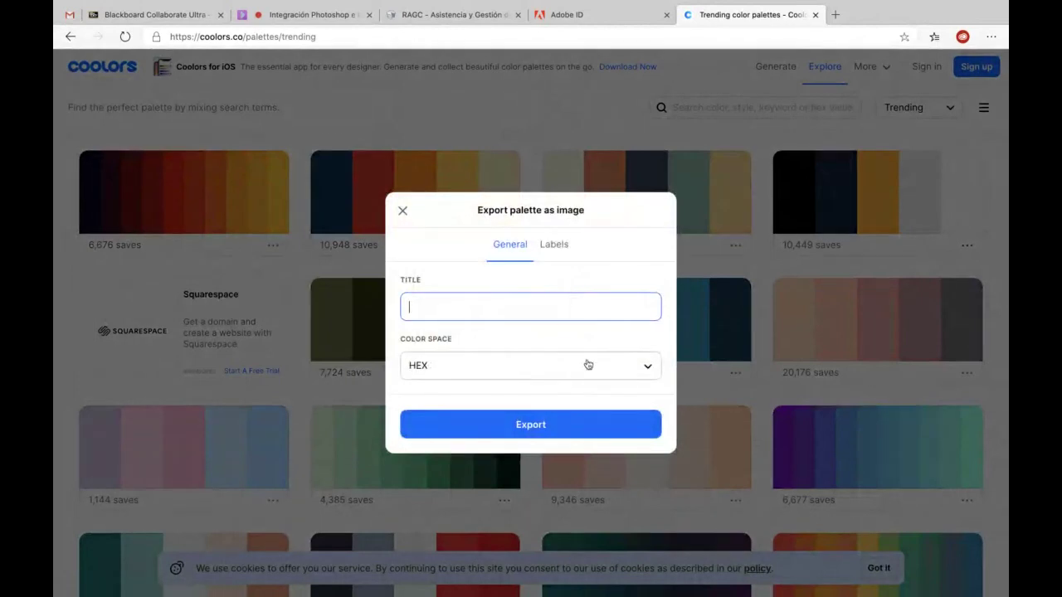
click(588, 365)
click(611, 314)
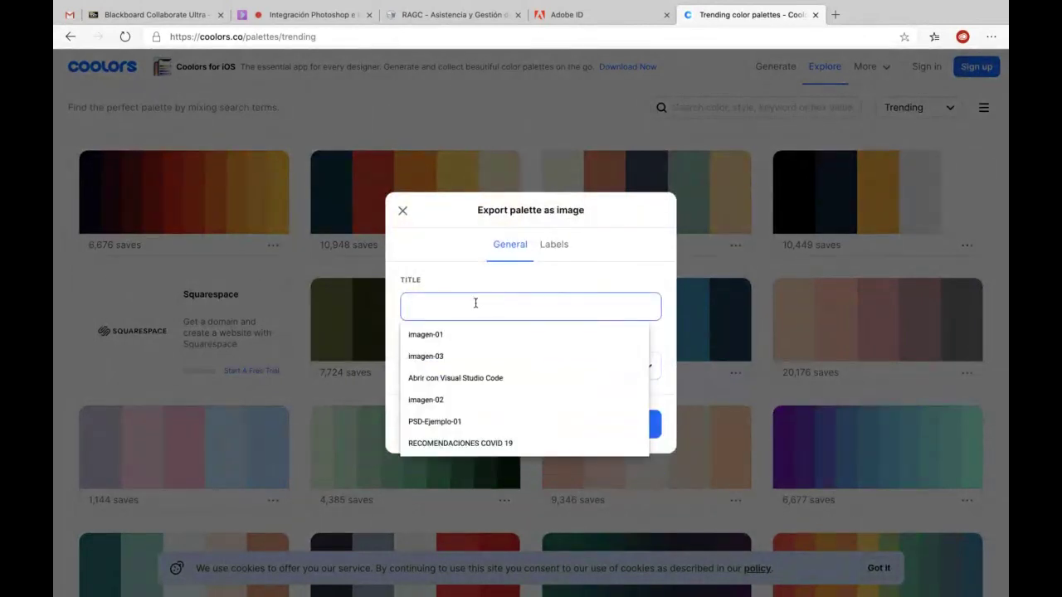
text(colores)
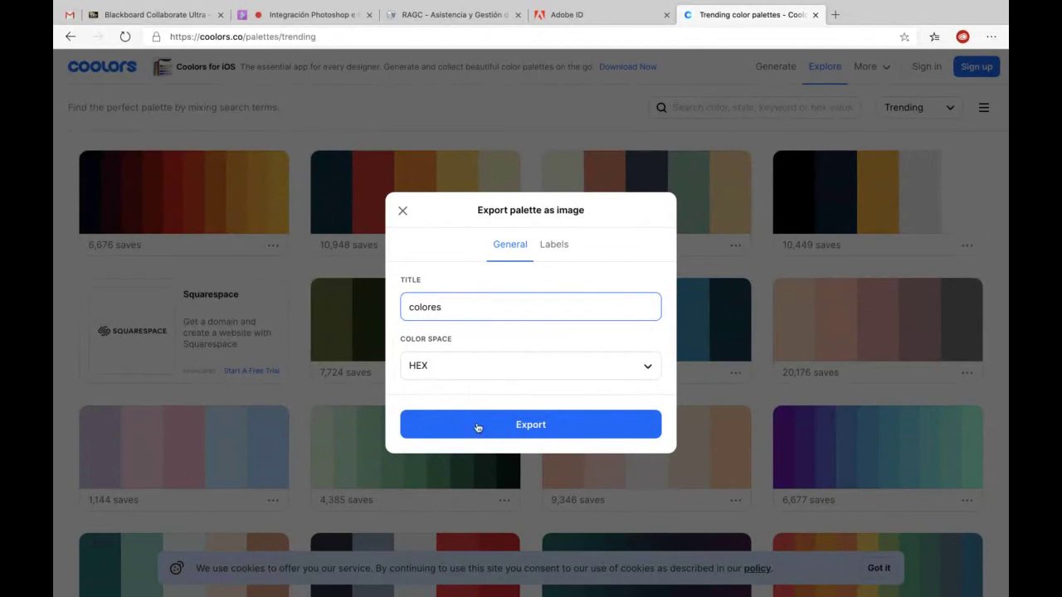
click(478, 428)
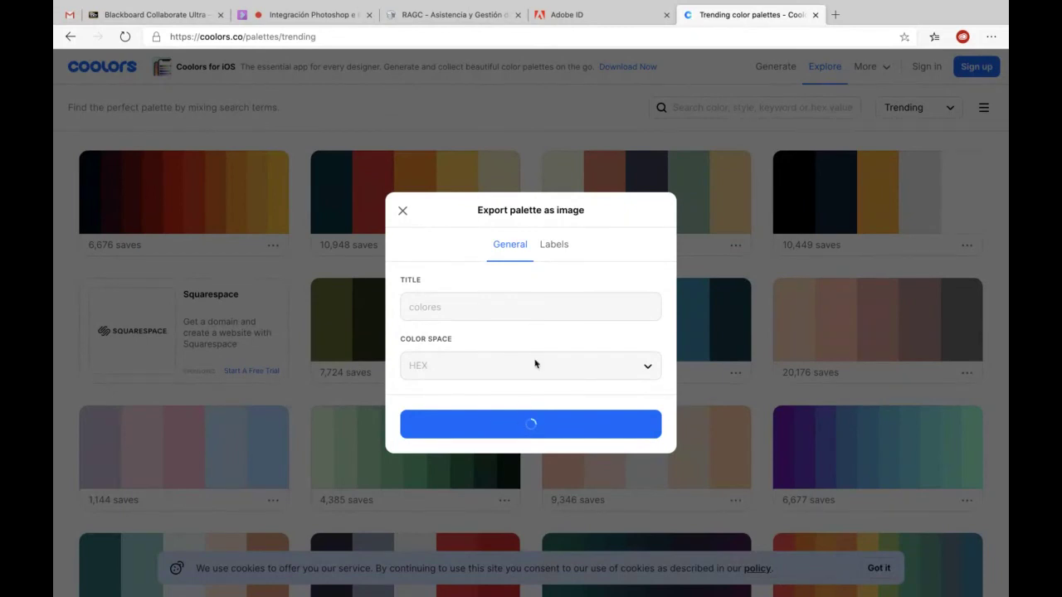
click(600, 17)
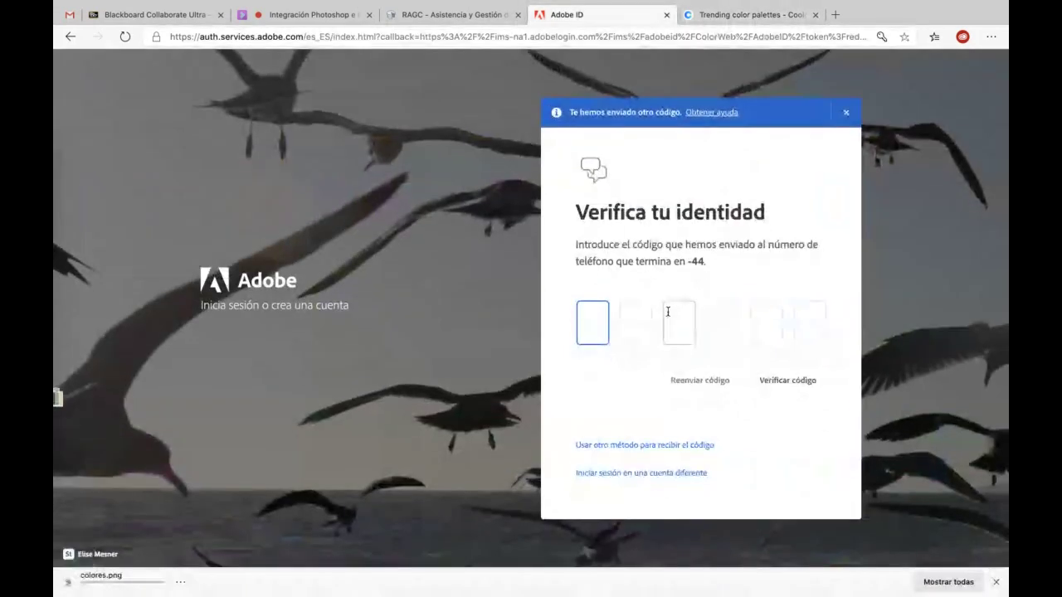
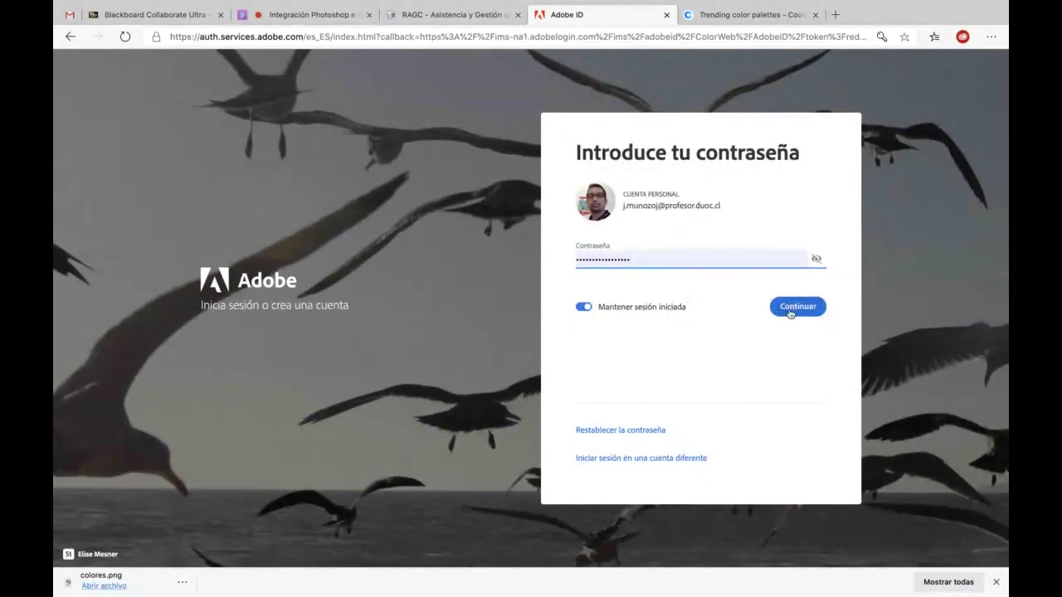
- Enter the verification code to finish signing in, then download the beach palette as a JPEG
click(796, 307)
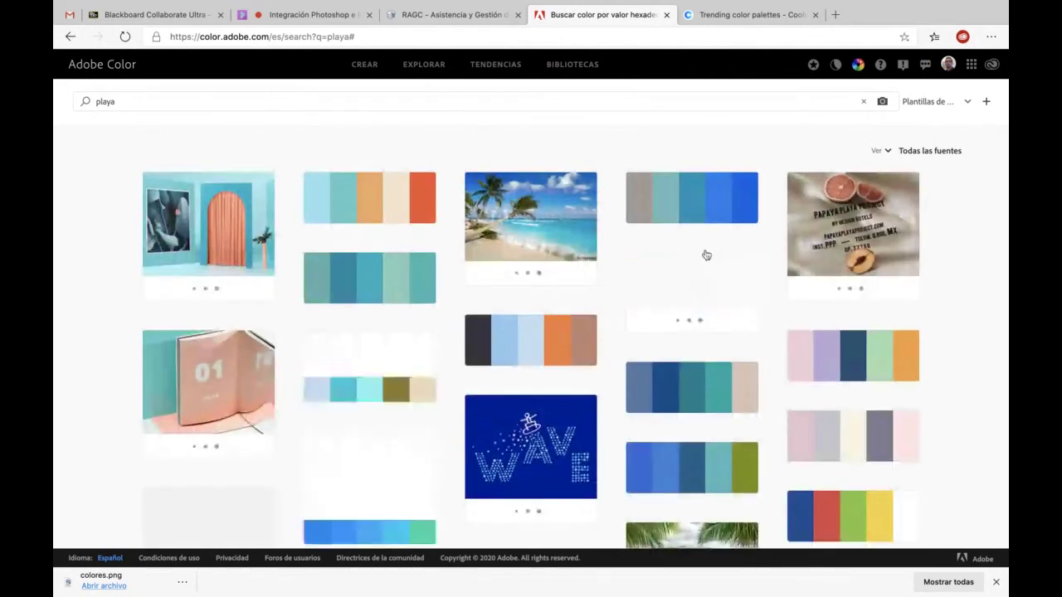
mouse_move(414, 208)
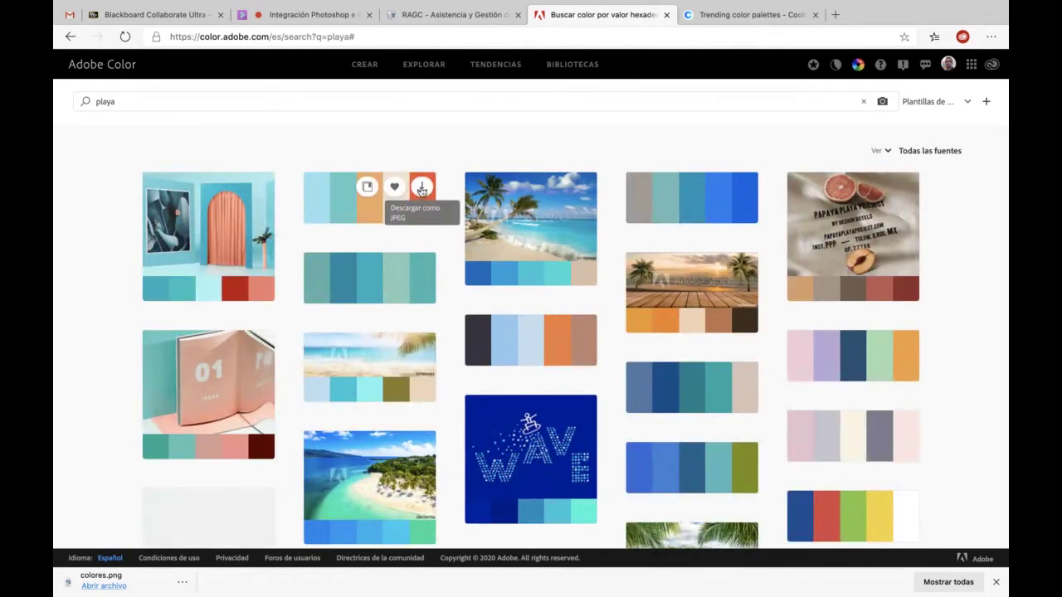
click(421, 190)
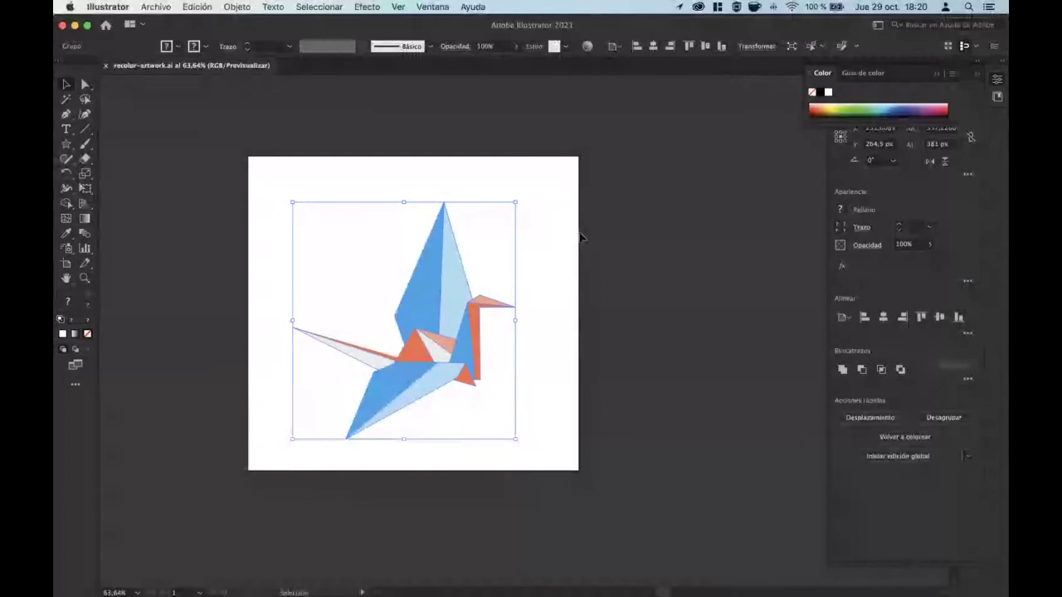
- Place the AdobeColor palette JPEG from Descargas and position it at the artboard's top edge above the crane
click(581, 238)
click(145, 8)
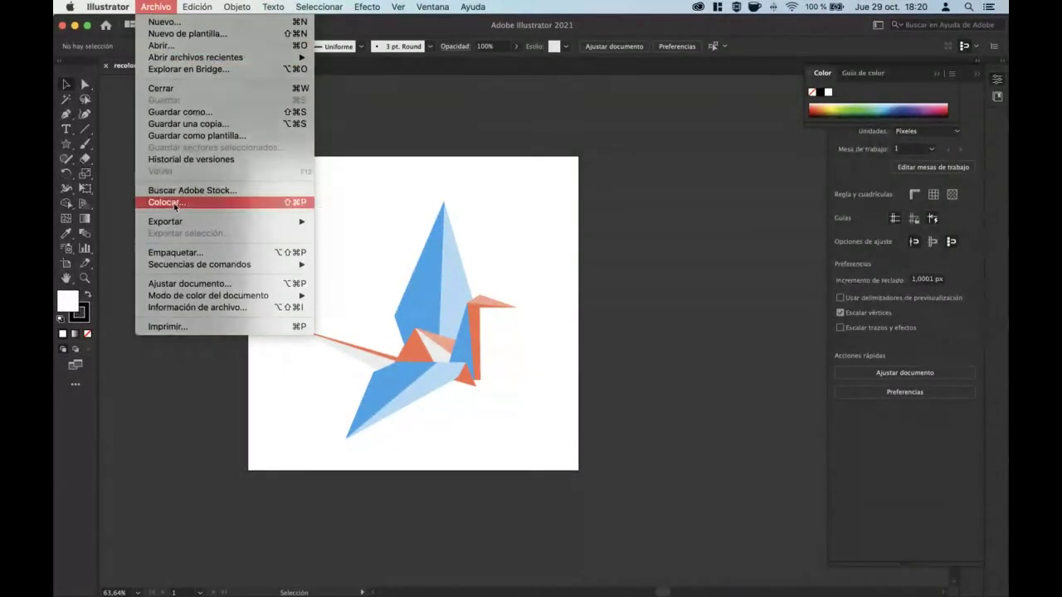
click(167, 202)
click(323, 166)
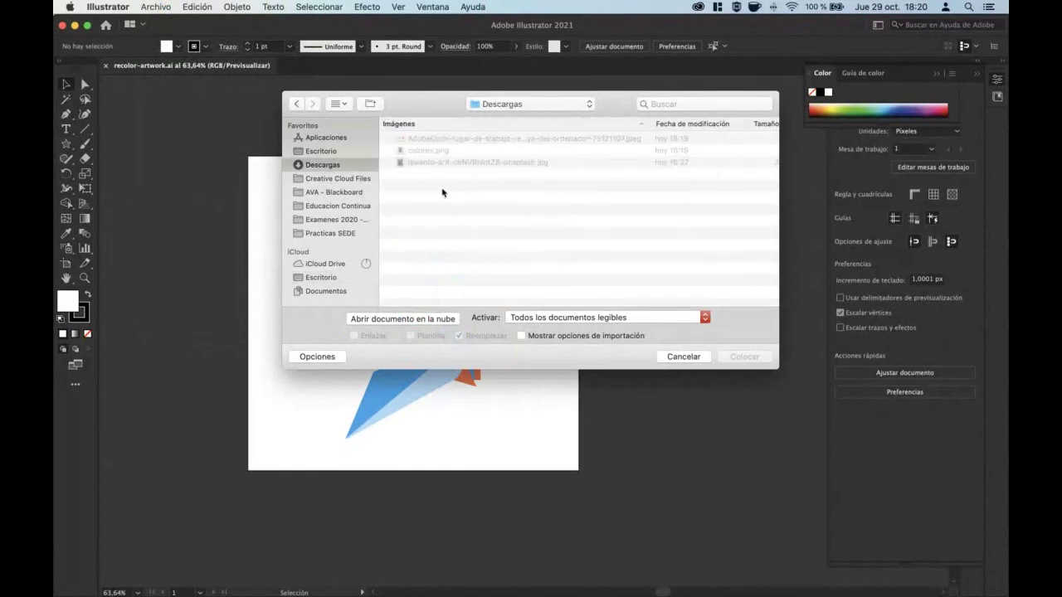
click(435, 139)
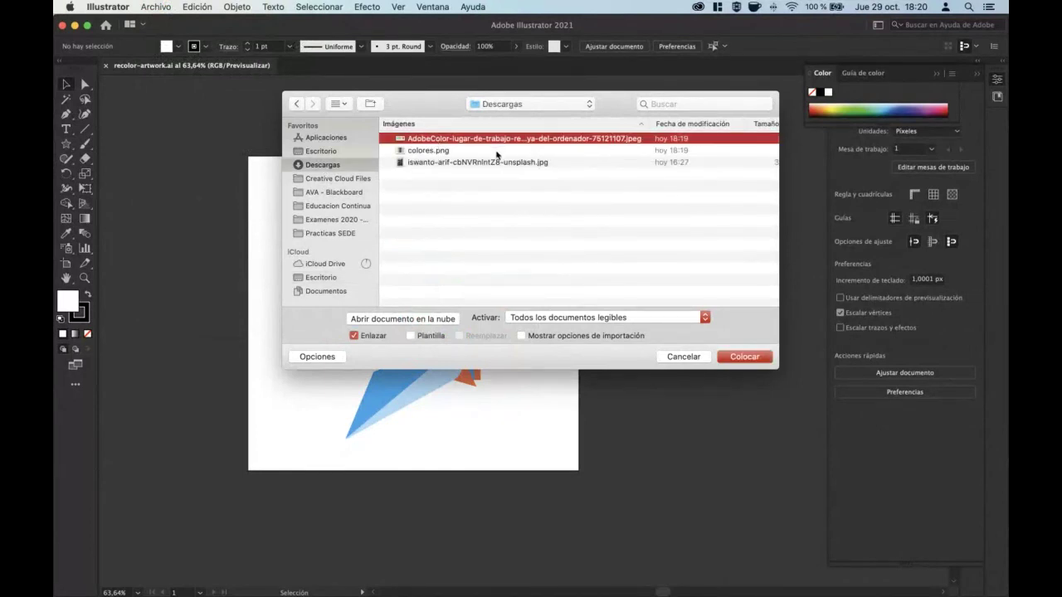
click(721, 358)
drag(268, 130, 545, 241)
click(545, 242)
drag(467, 206, 478, 174)
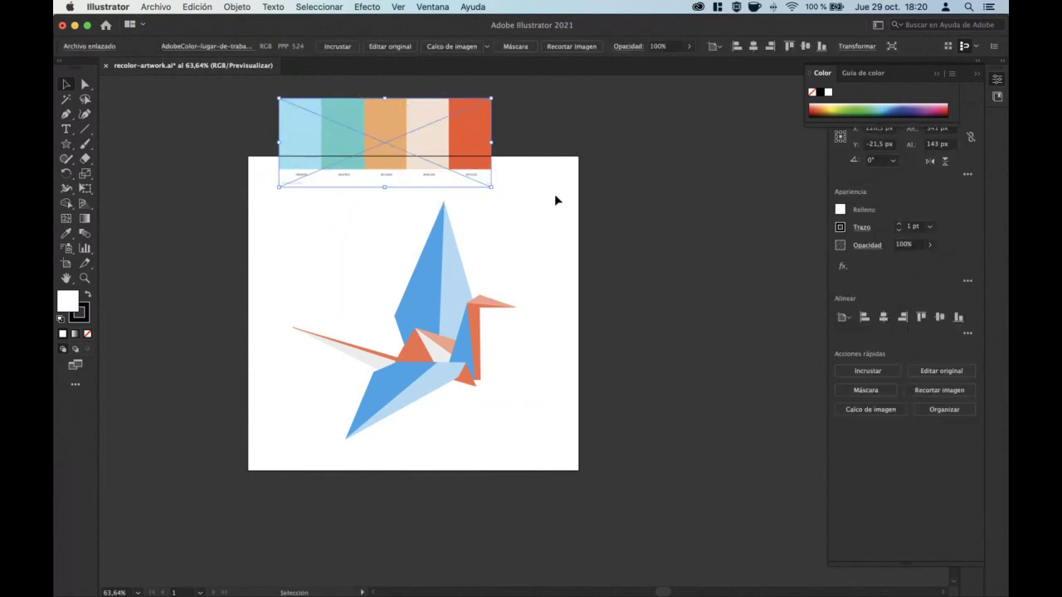
- Select the crane artwork group and open its Recolor Artwork controls
click(555, 199)
click(463, 301)
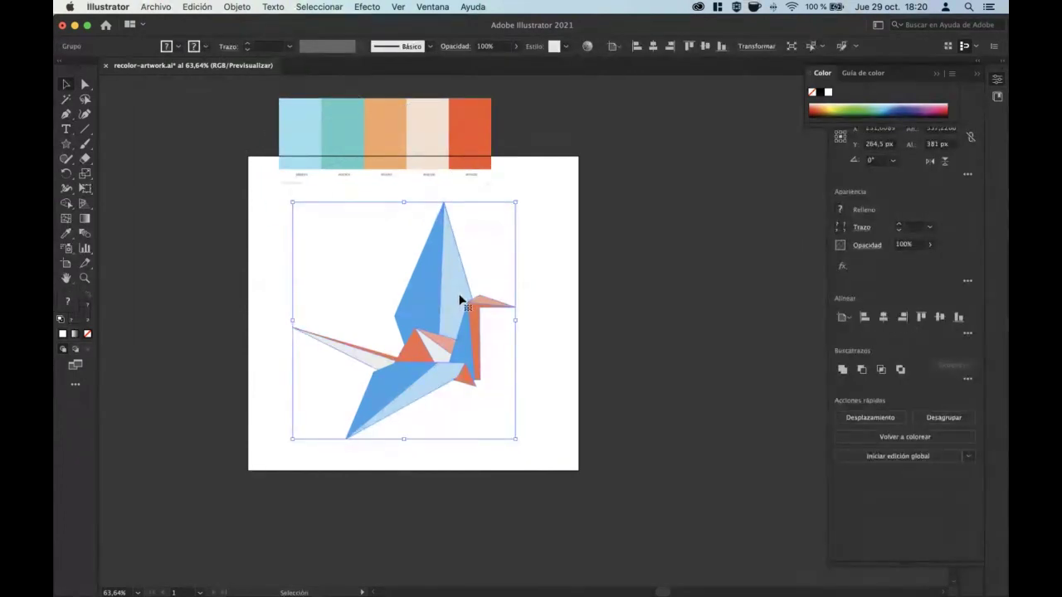
click(929, 441)
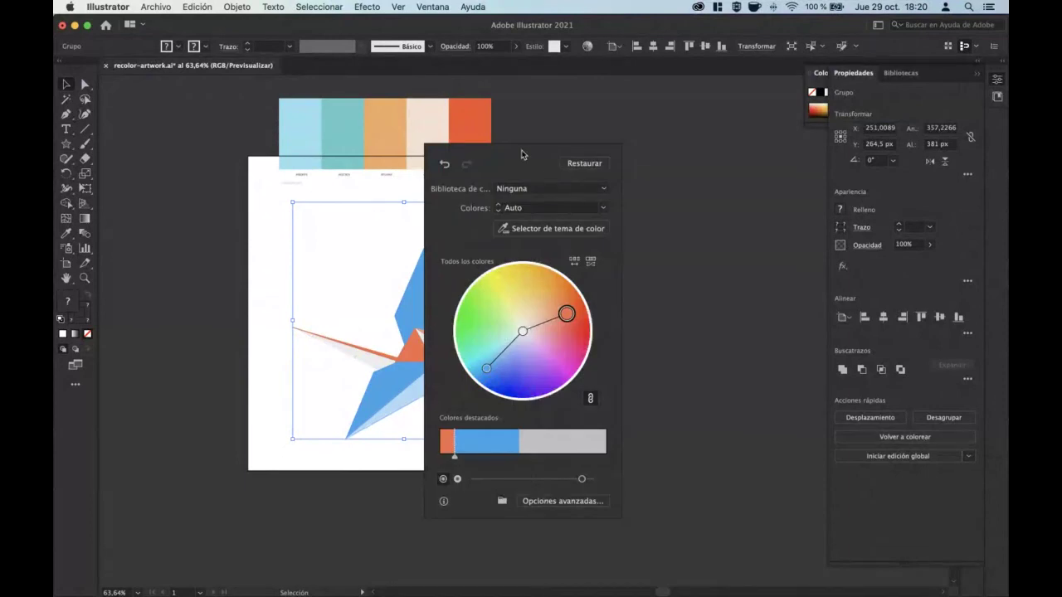
- Sample the placed palette swatches onto the crane and rotate the harmony toward purple and yellow
drag(522, 155, 573, 124)
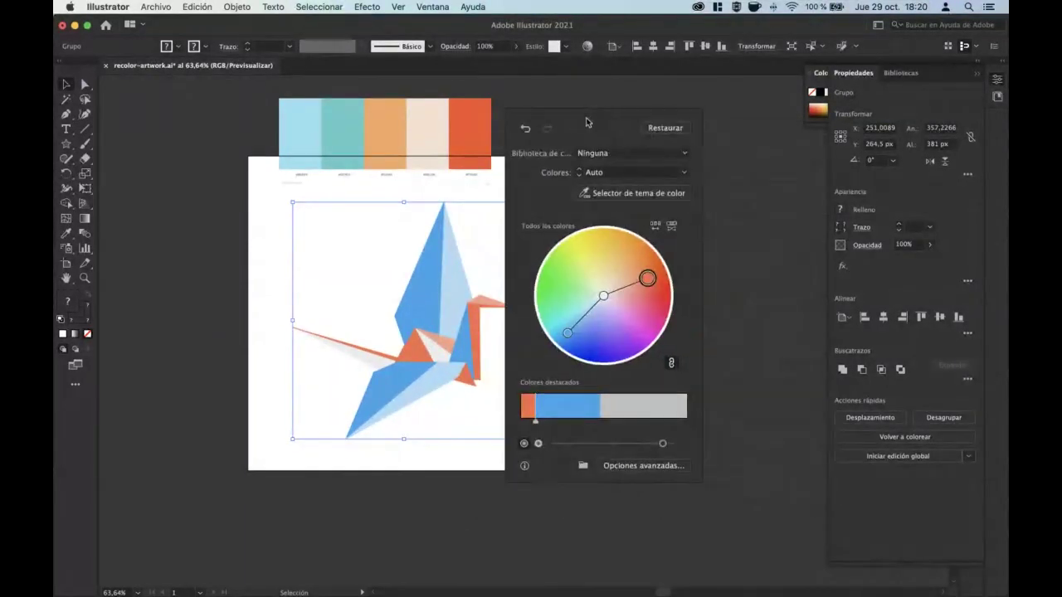
click(648, 194)
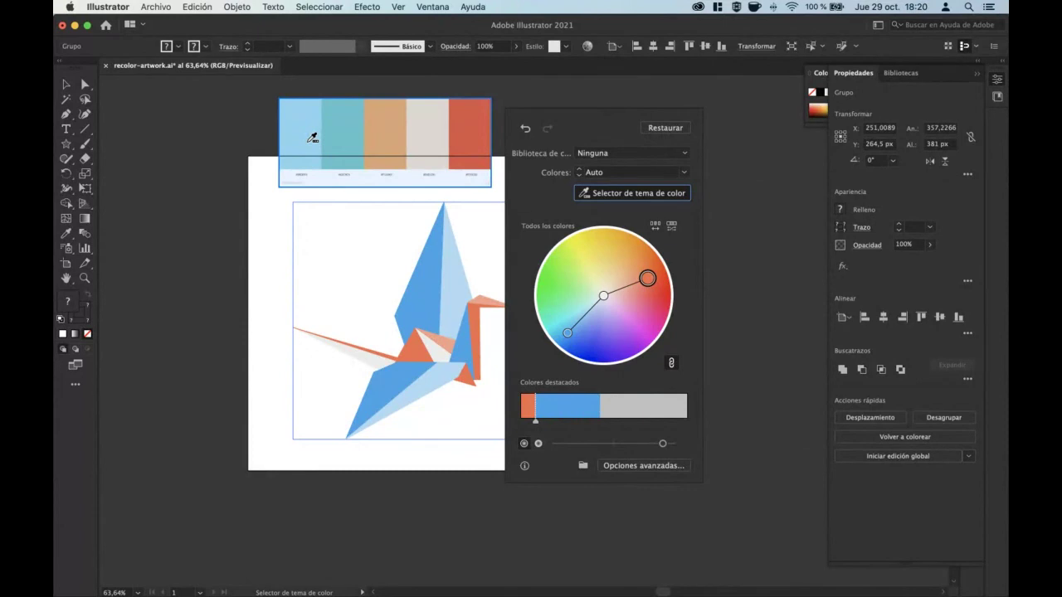
click(312, 137)
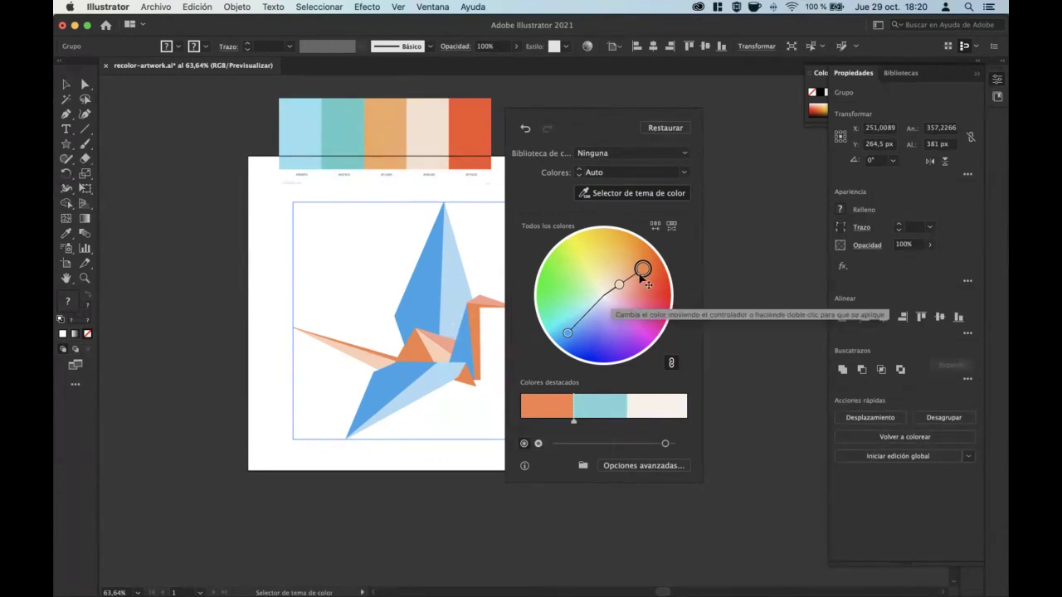
drag(643, 269, 610, 269)
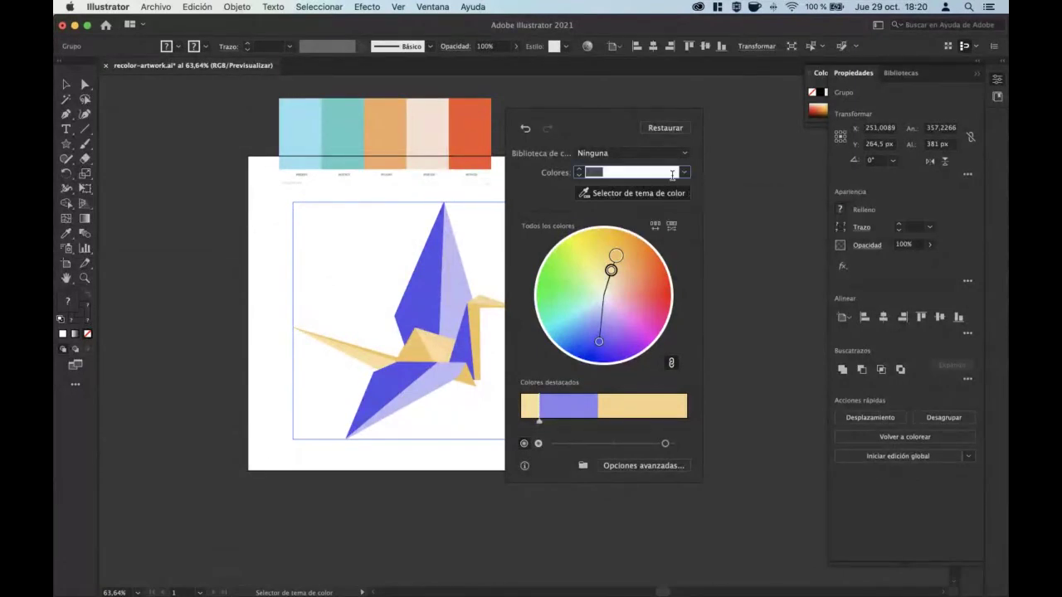
click(685, 173)
click(634, 192)
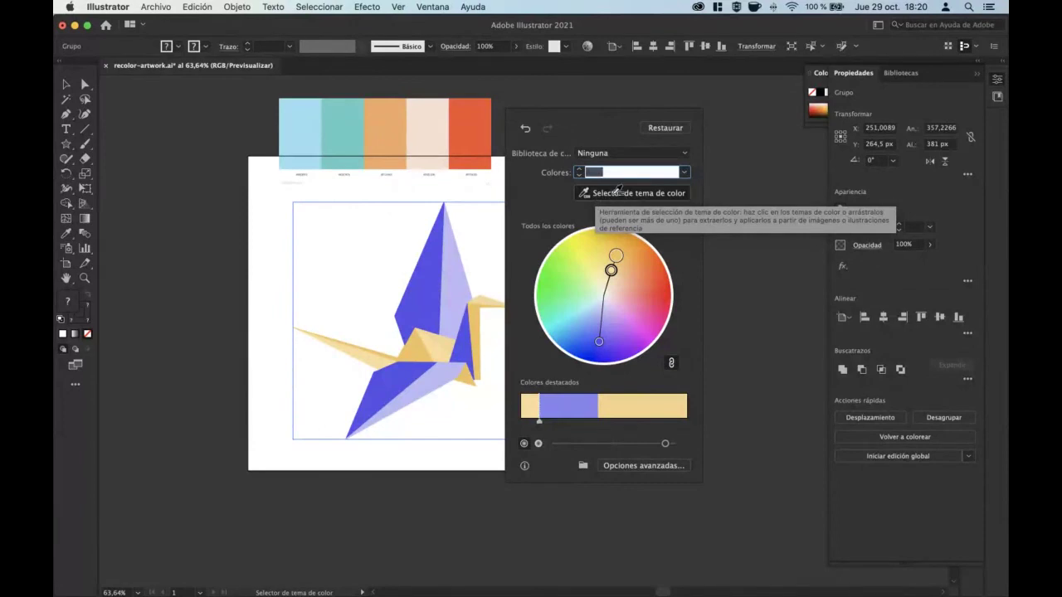
key(ctrl+Right)
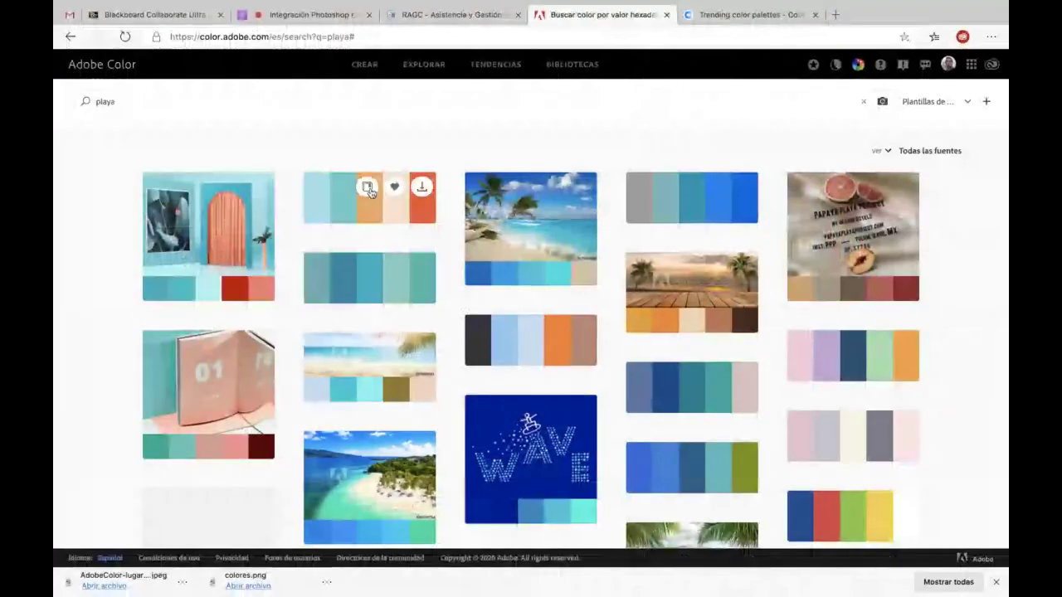
- Rotate and unlink the harmony handles to turn the crane mint green with lilac and coral accents
click(713, 15)
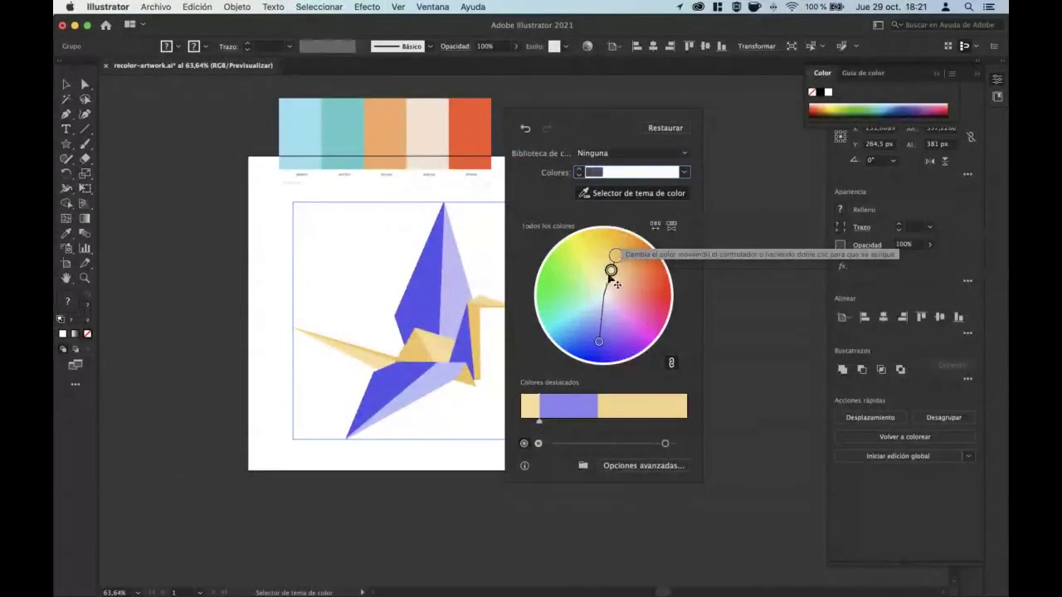
drag(612, 274, 597, 257)
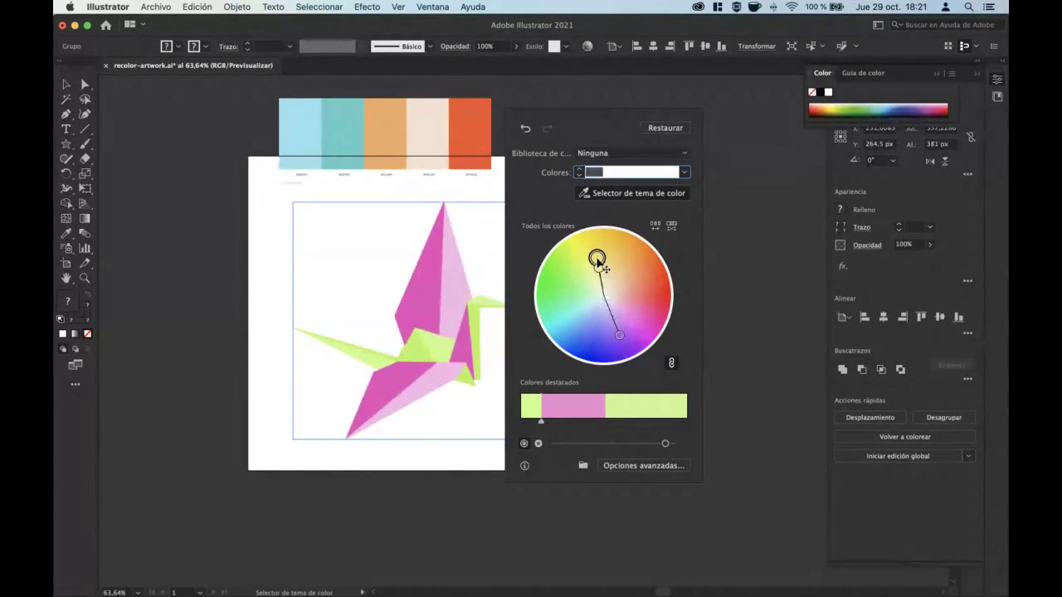
click(672, 365)
drag(619, 334, 563, 310)
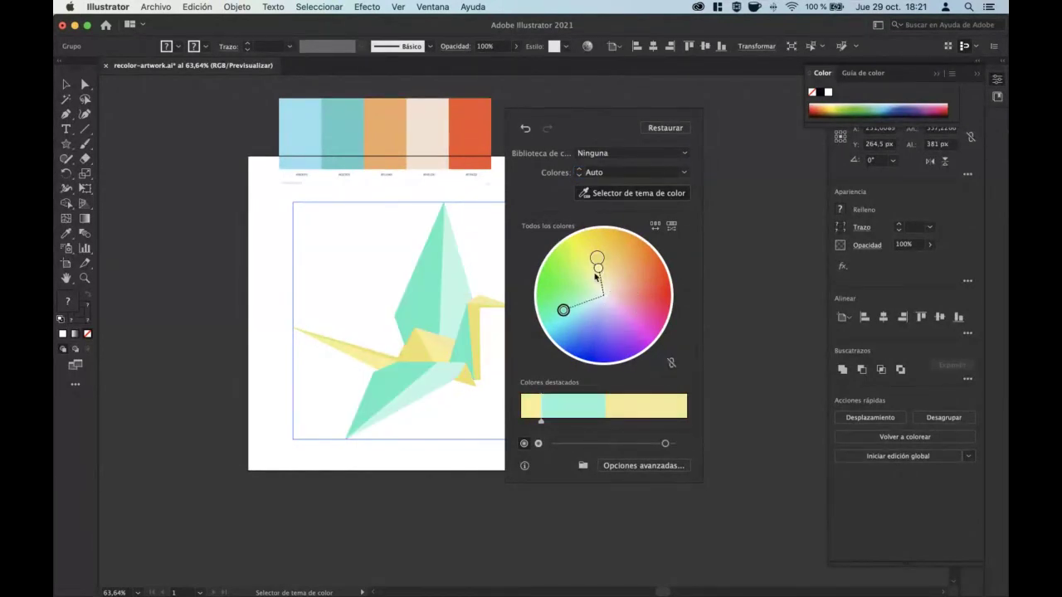
drag(596, 274, 646, 298)
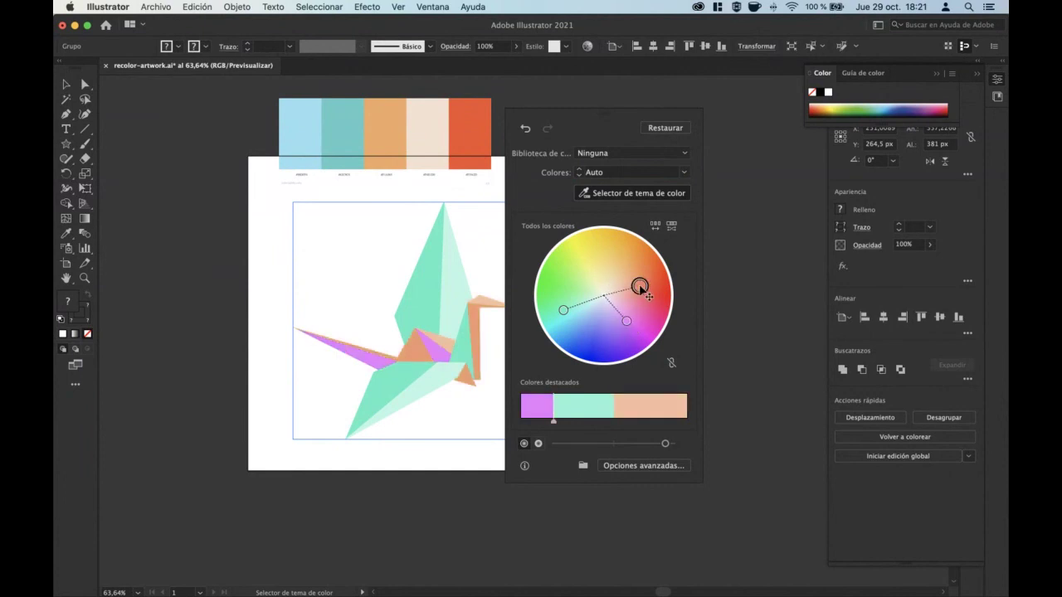
click(685, 156)
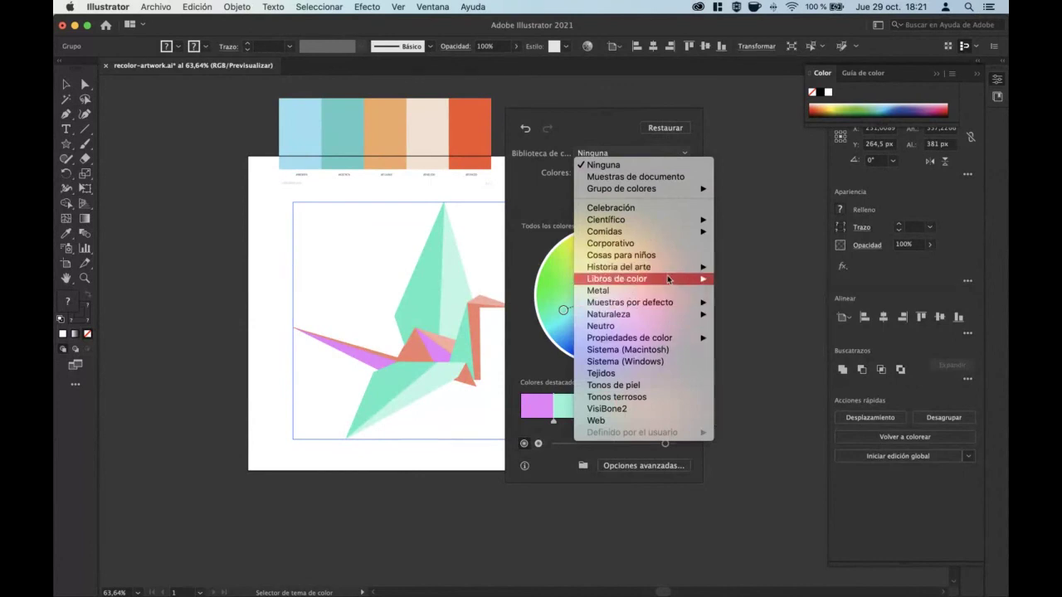
- Limit the crane's colours to PANTONE+ Solid Coated and shift orange toward yellow, pink toward purple
mouse_move(668, 279)
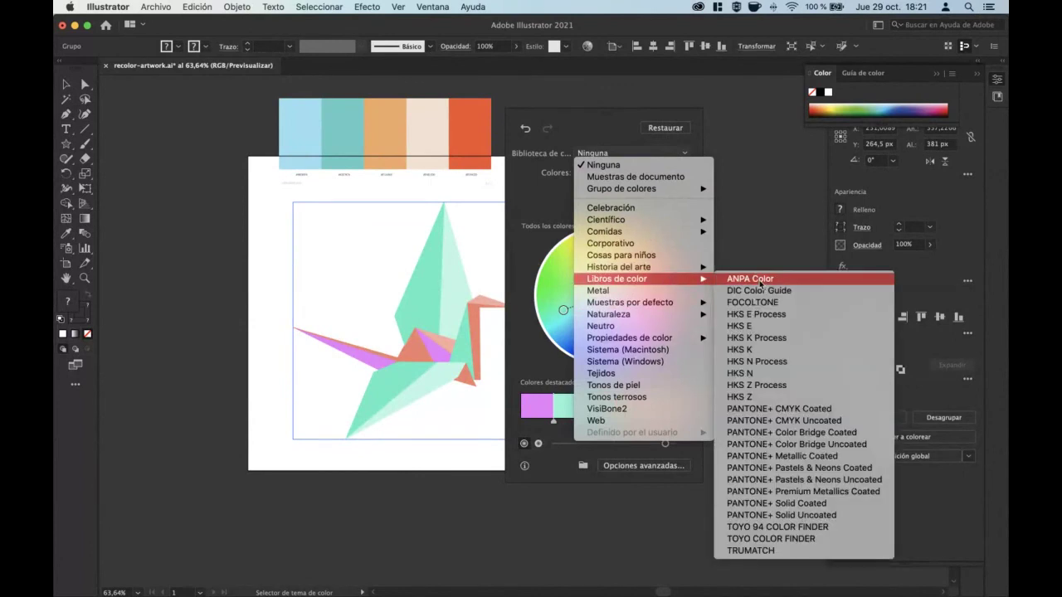
click(821, 503)
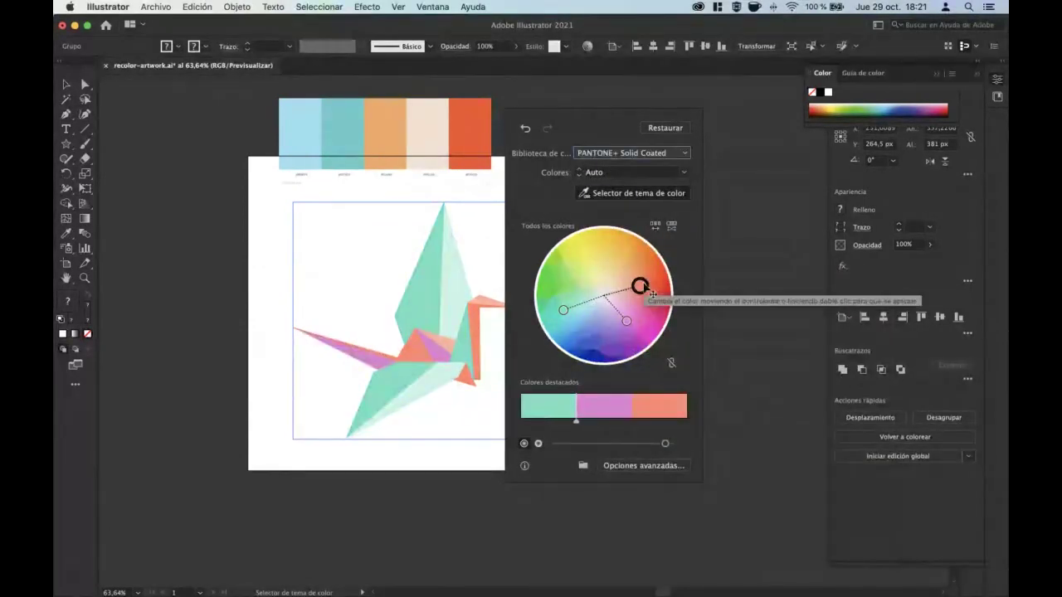
drag(651, 294, 620, 268)
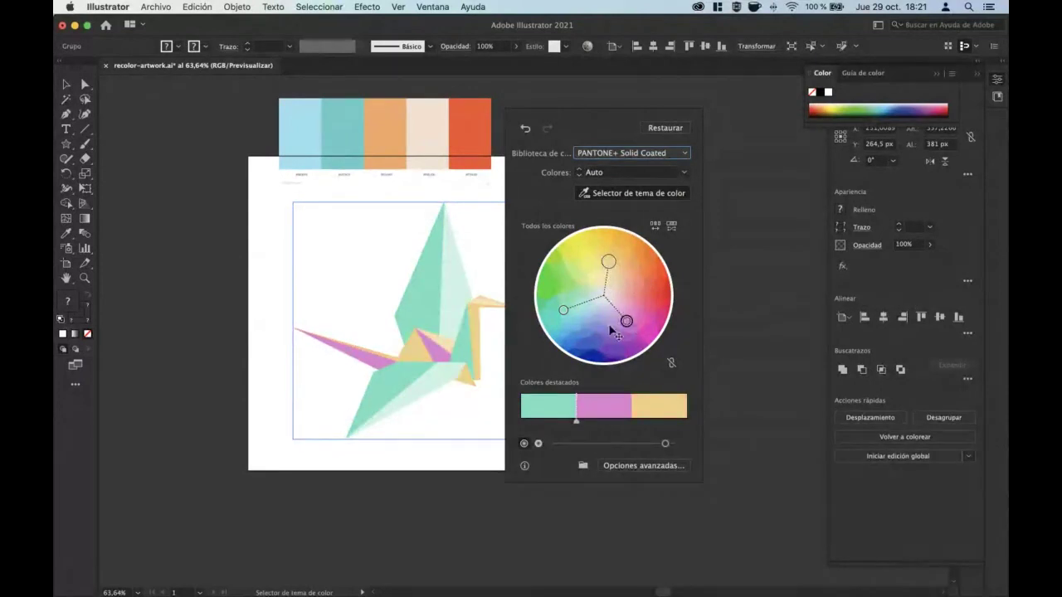
drag(611, 330, 605, 327)
click(685, 173)
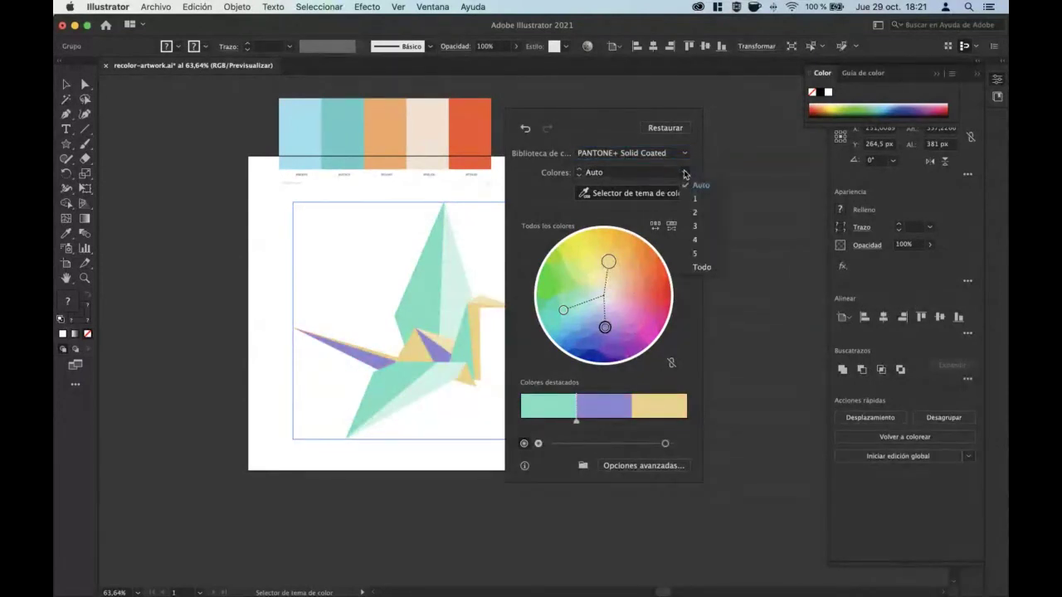
click(541, 190)
- Check the advanced recolour and colour reduction options, then cancel to keep the original colours
click(623, 475)
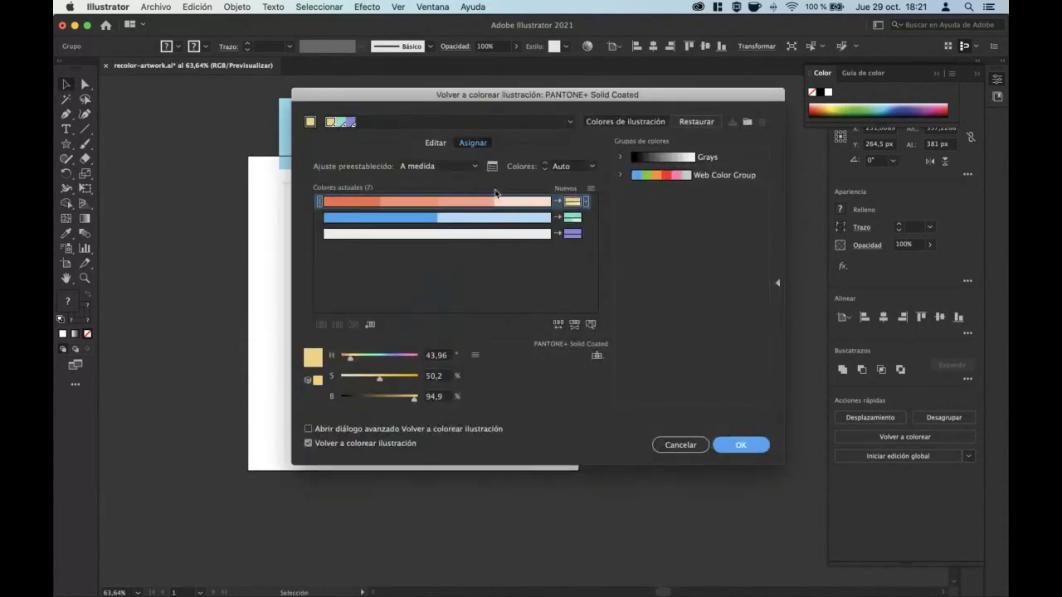
click(493, 167)
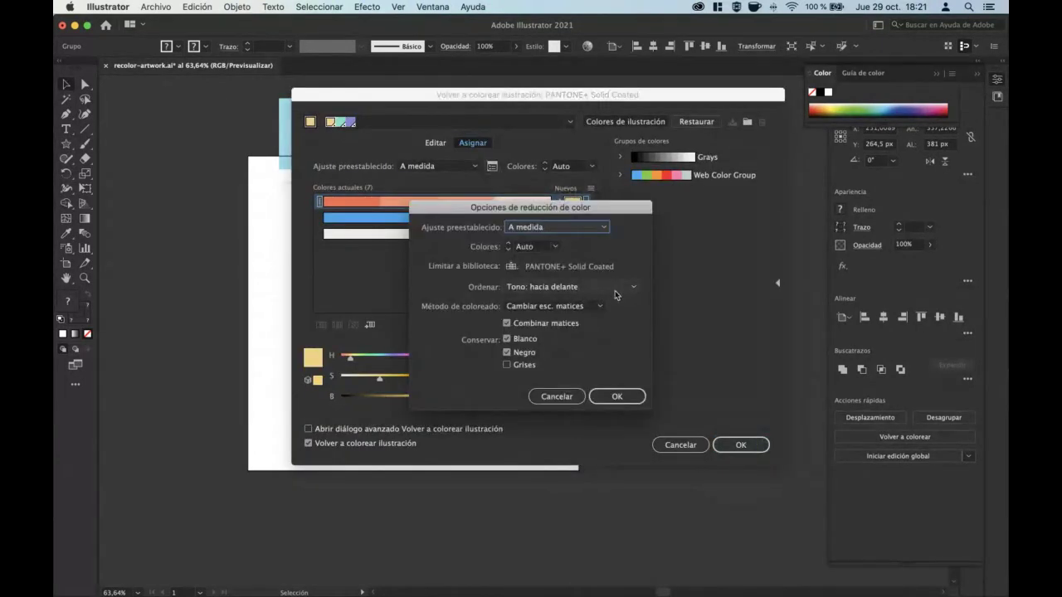
click(571, 397)
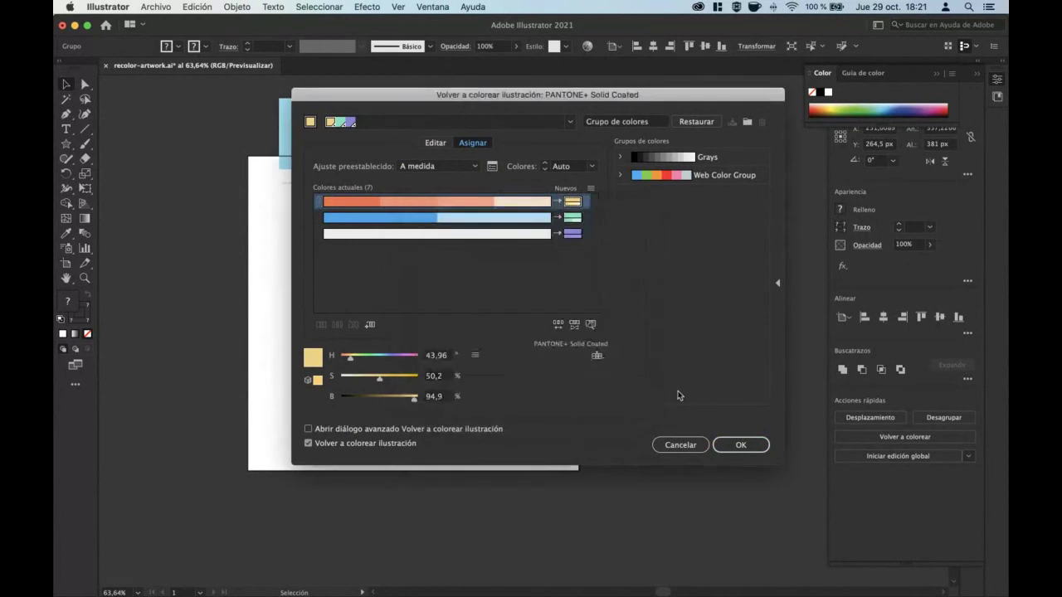
click(676, 449)
- Open hulk.png in Photoshop, leaving the missing colour profile unmodified
mouse_move(68, 262)
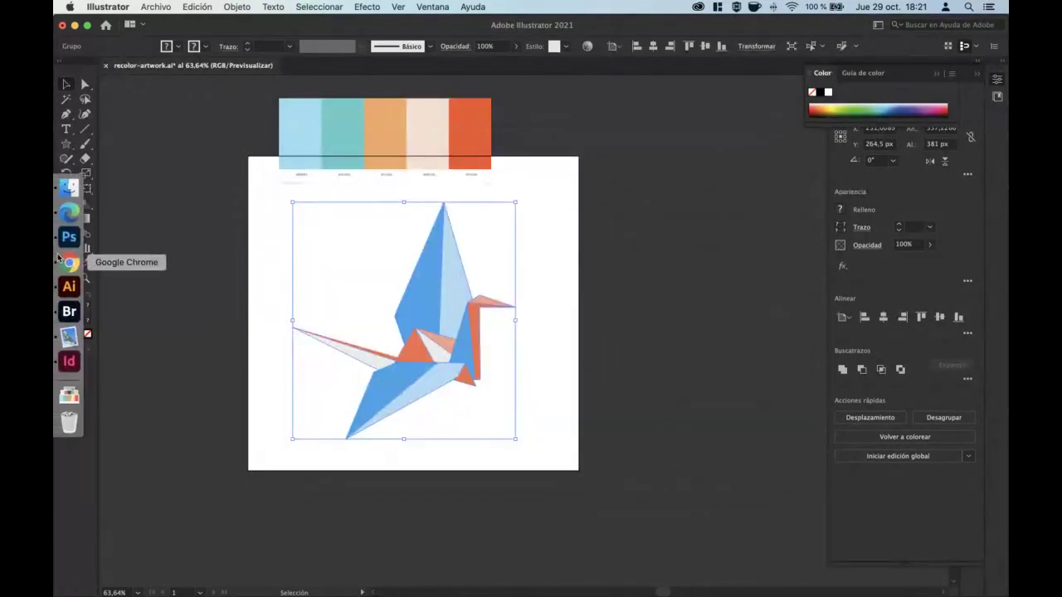
click(69, 238)
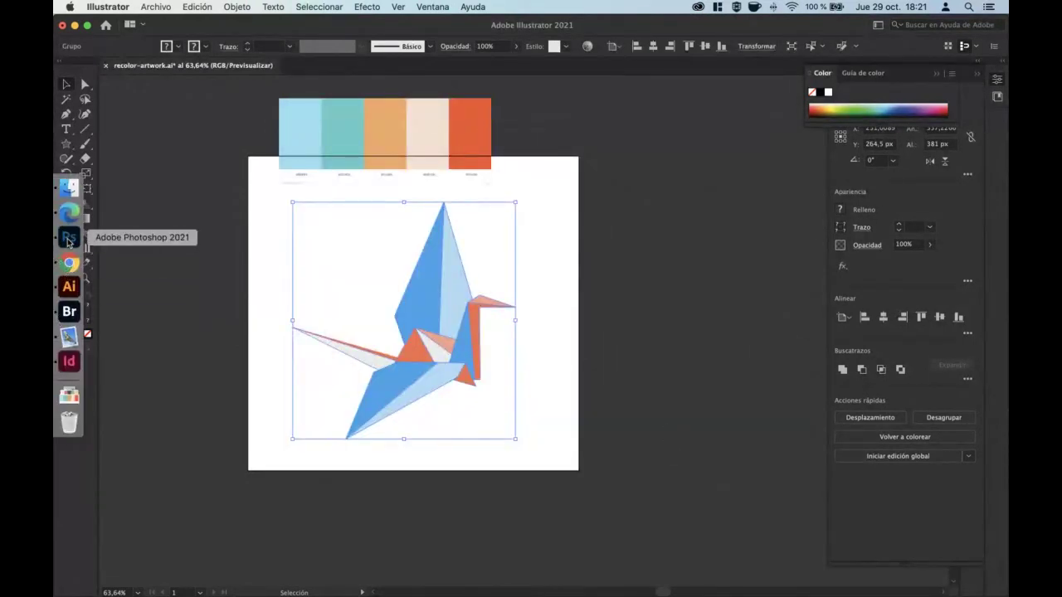
click(199, 59)
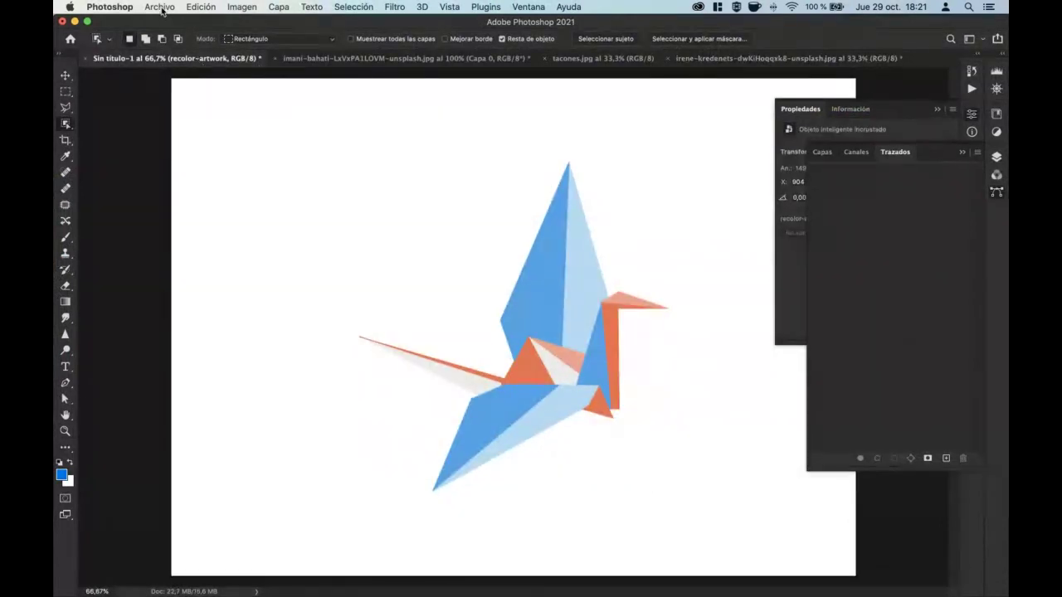
click(159, 8)
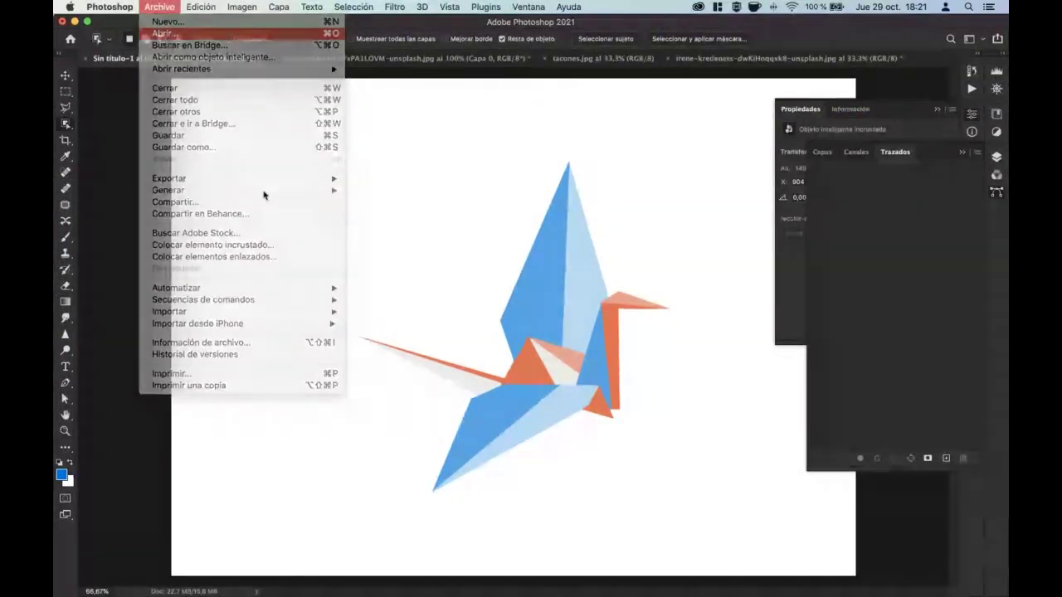
key(super+o)
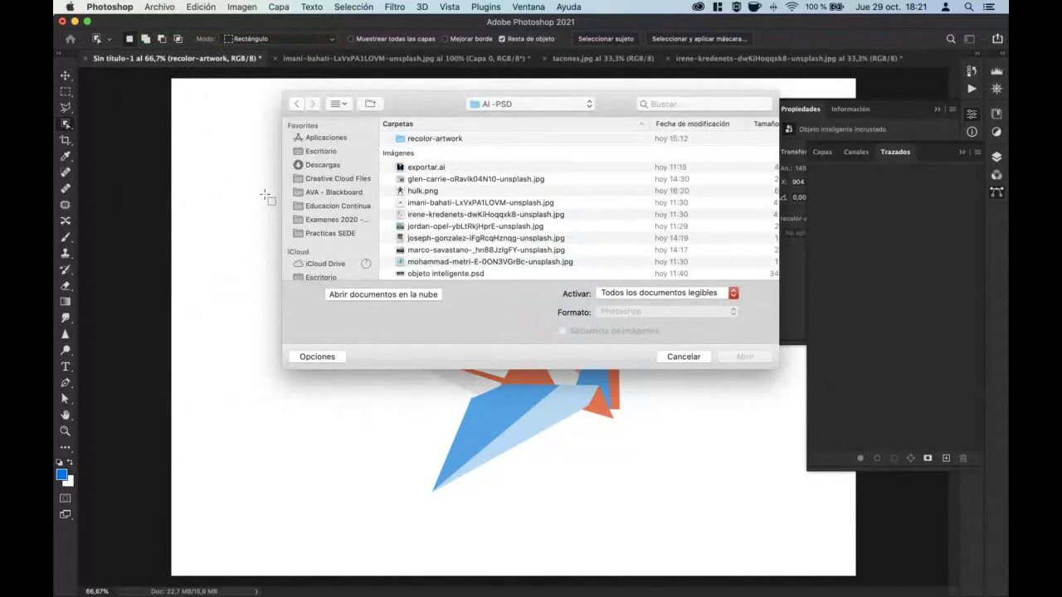
click(458, 191)
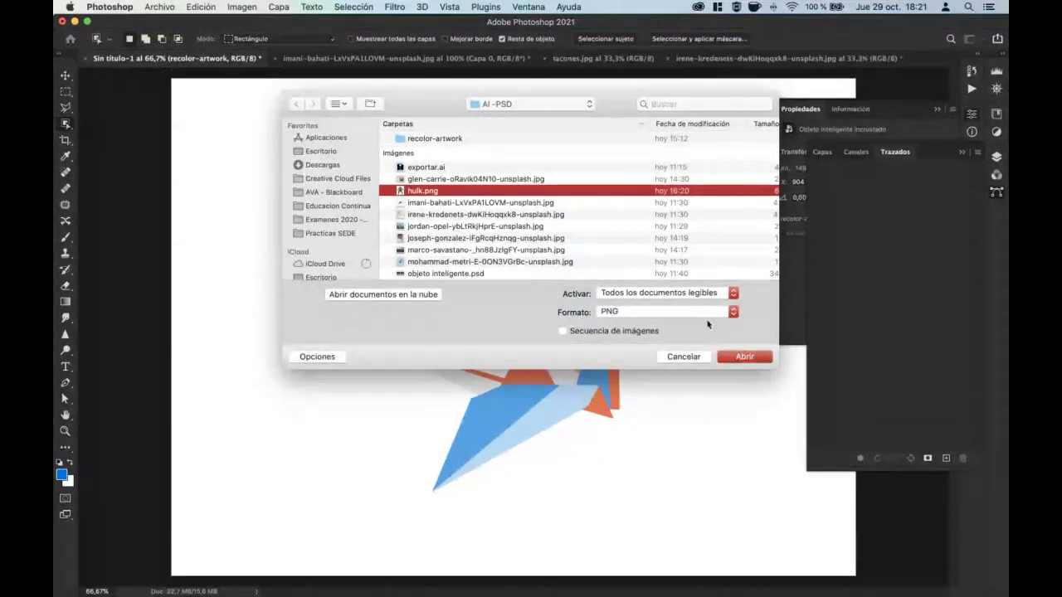
click(744, 357)
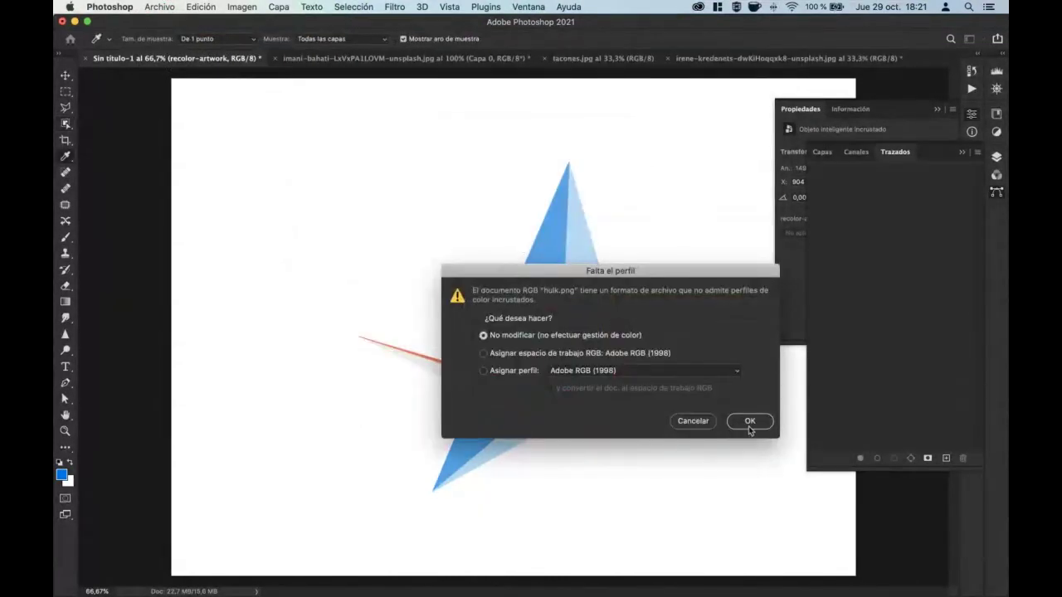
click(749, 421)
click(200, 8)
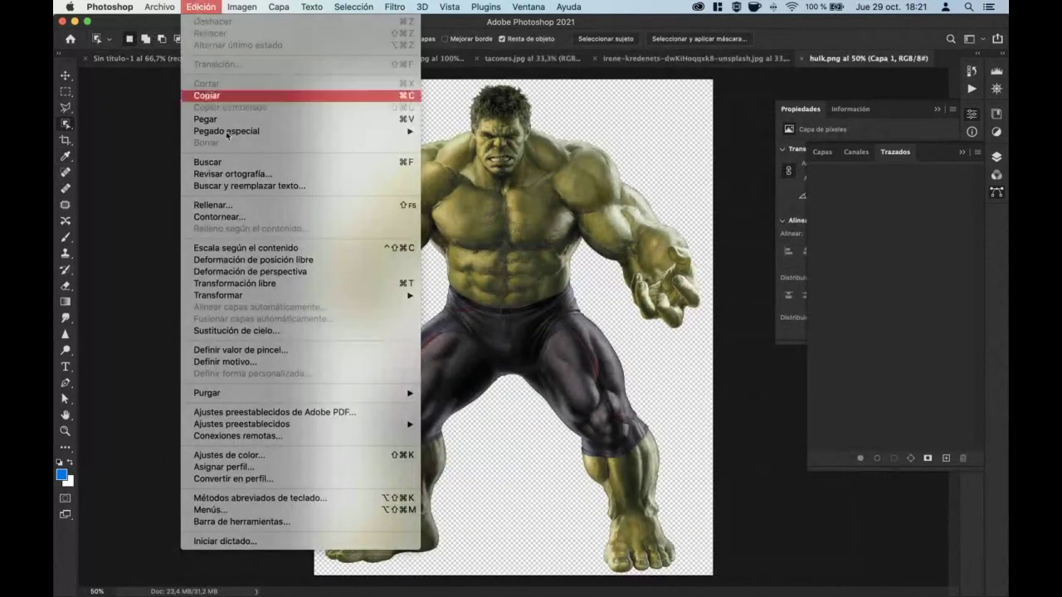
- Apply Puppet Warp to the Hulk with pins on shoulders, arms, right hand, thighs, knees, left foot and toes
click(271, 260)
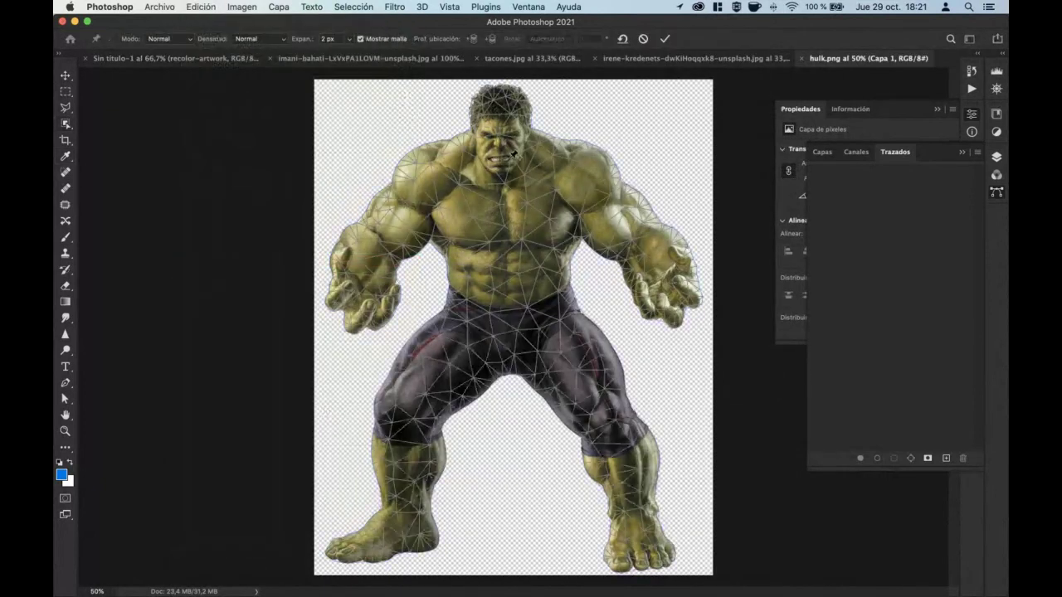
click(436, 171)
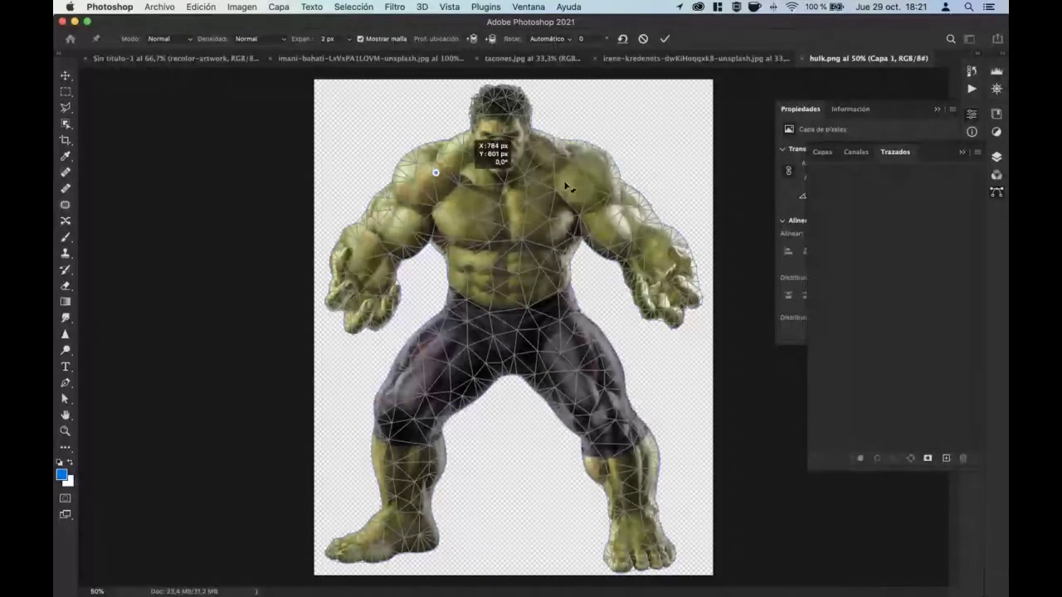
click(593, 168)
click(386, 249)
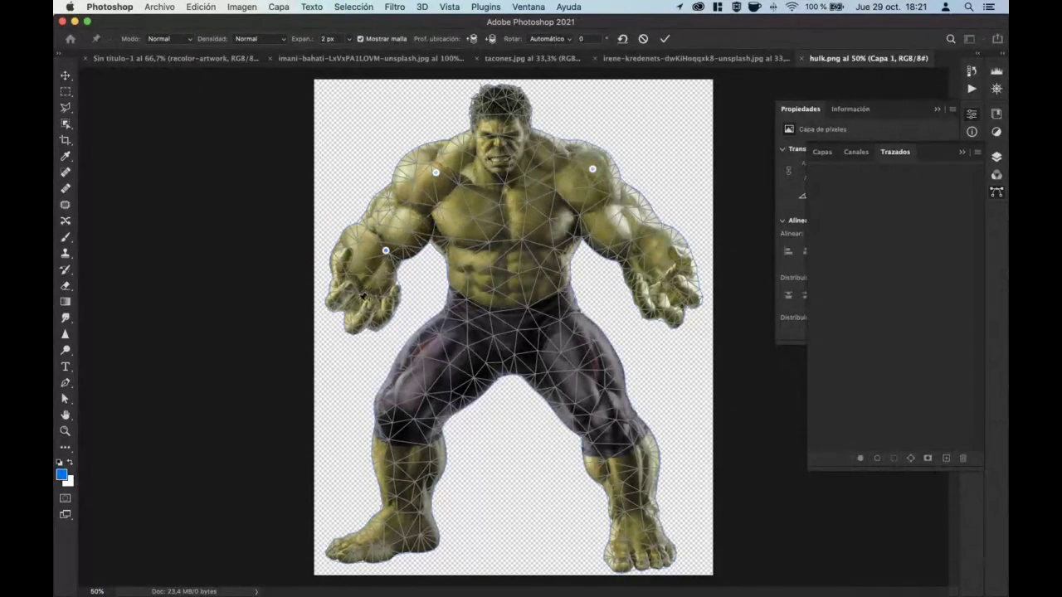
click(639, 242)
click(667, 301)
click(450, 355)
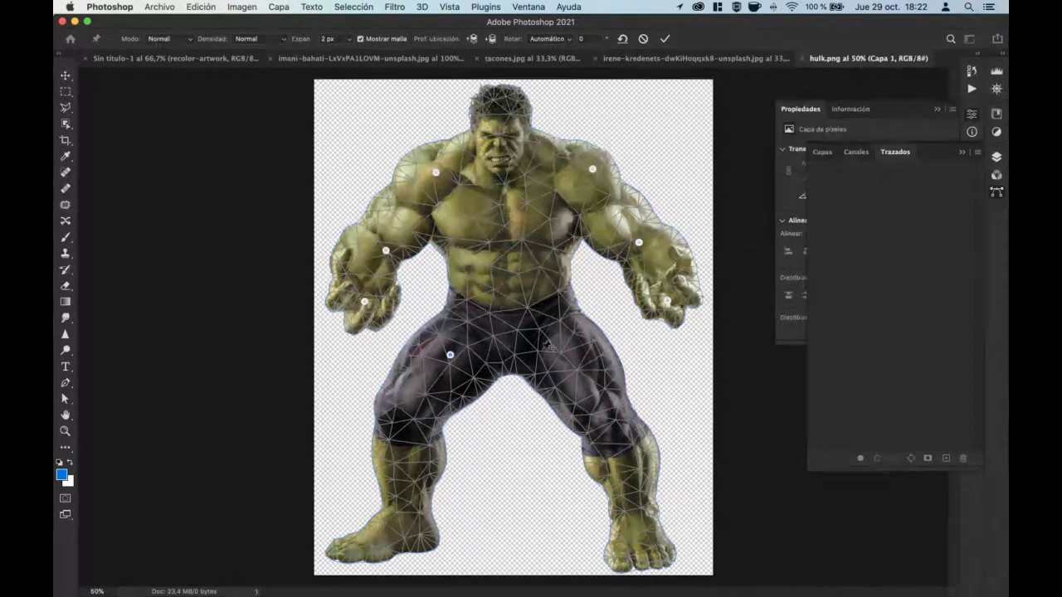
click(542, 349)
click(605, 427)
click(407, 432)
click(399, 528)
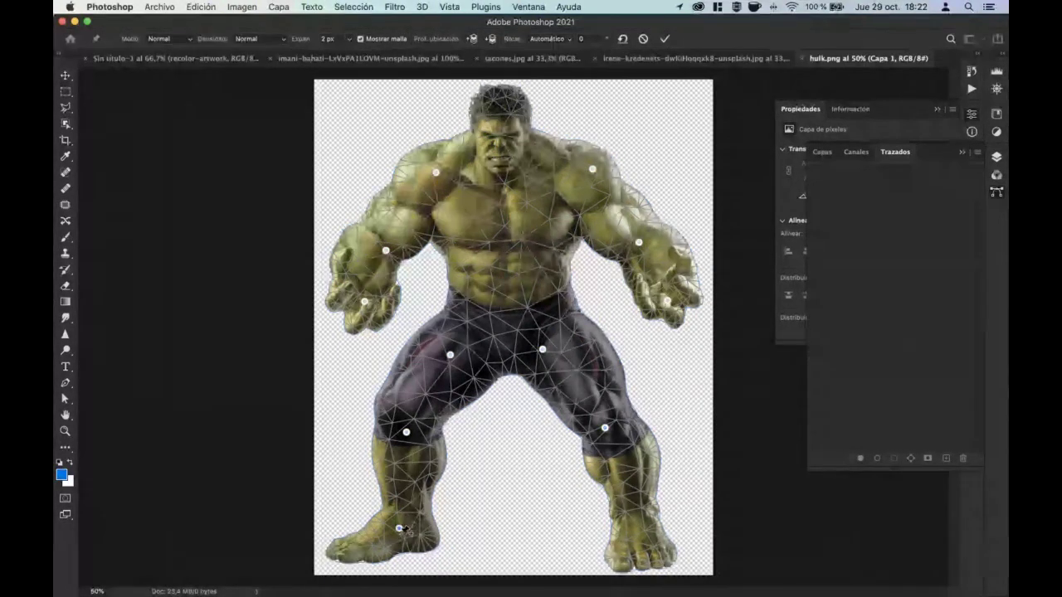
click(347, 552)
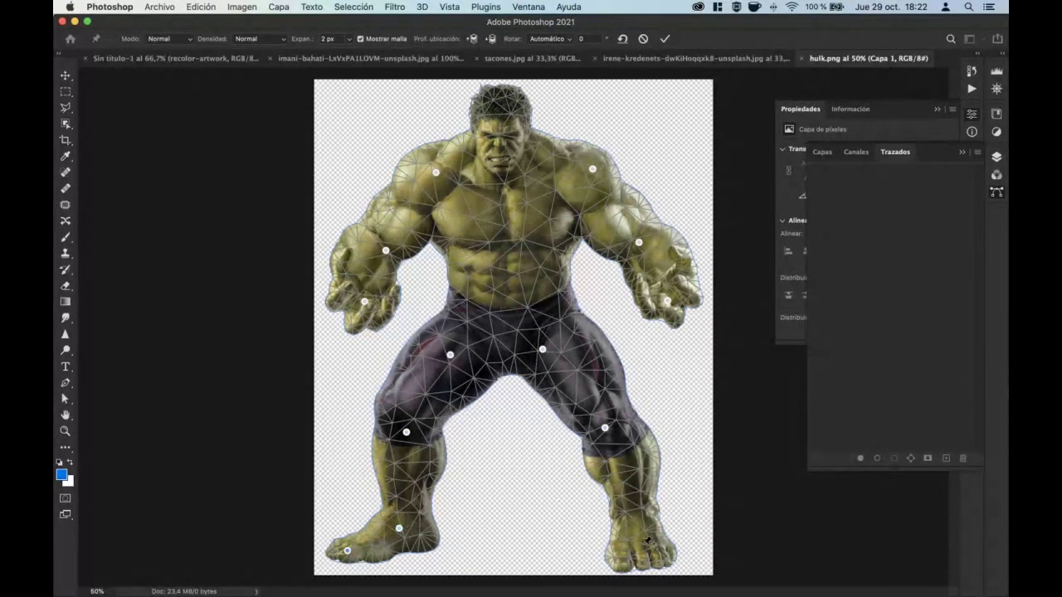
- Drag the pins to bend both knees, lift the feet and raise the arms, then commit the warp
drag(644, 548, 587, 504)
drag(605, 428, 629, 382)
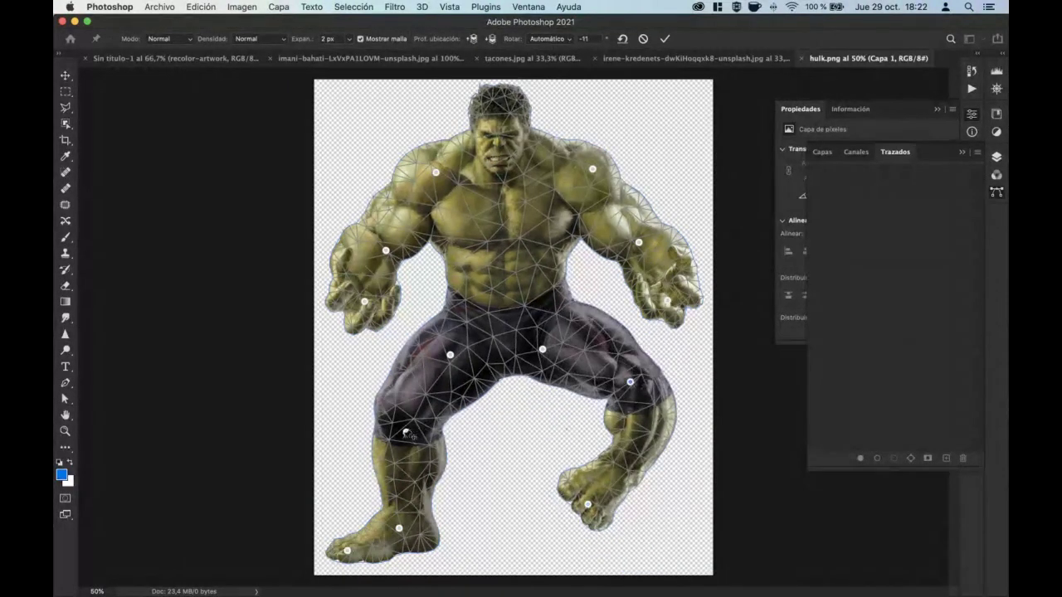
drag(407, 433, 381, 373)
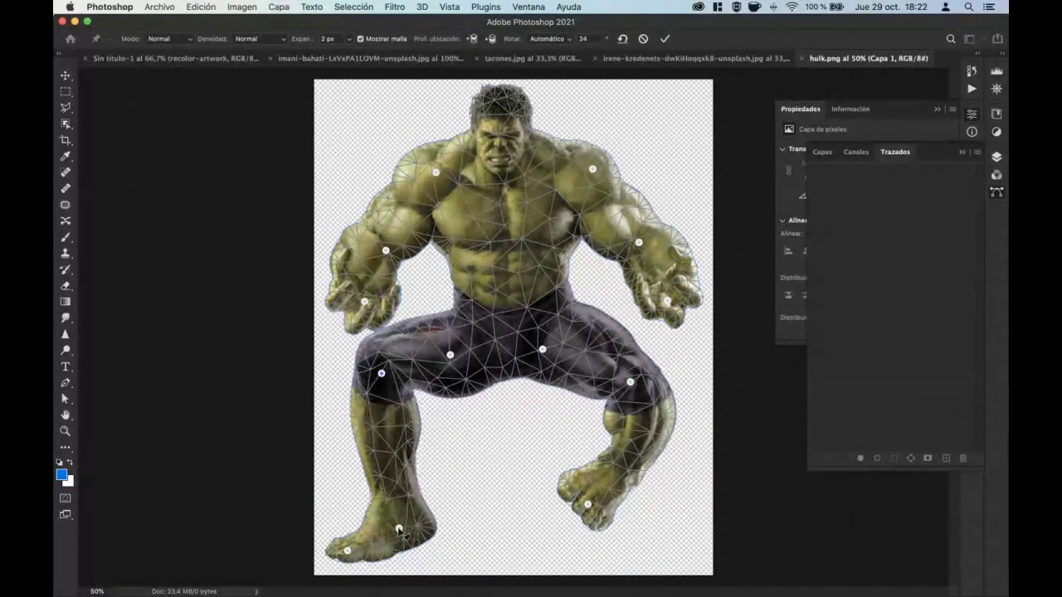
drag(399, 529, 482, 489)
drag(347, 550, 450, 522)
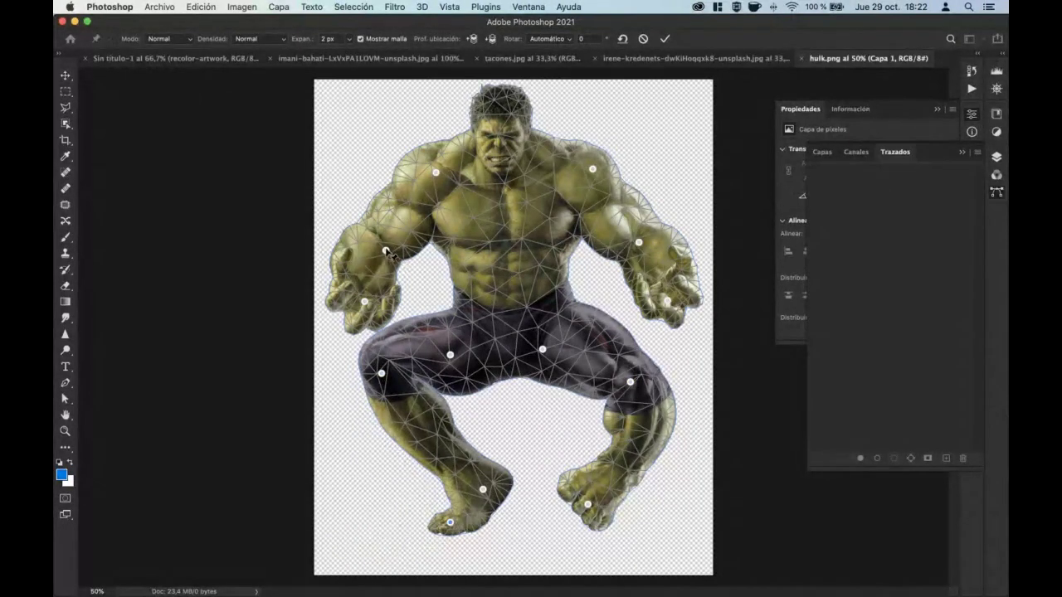
drag(387, 252, 370, 200)
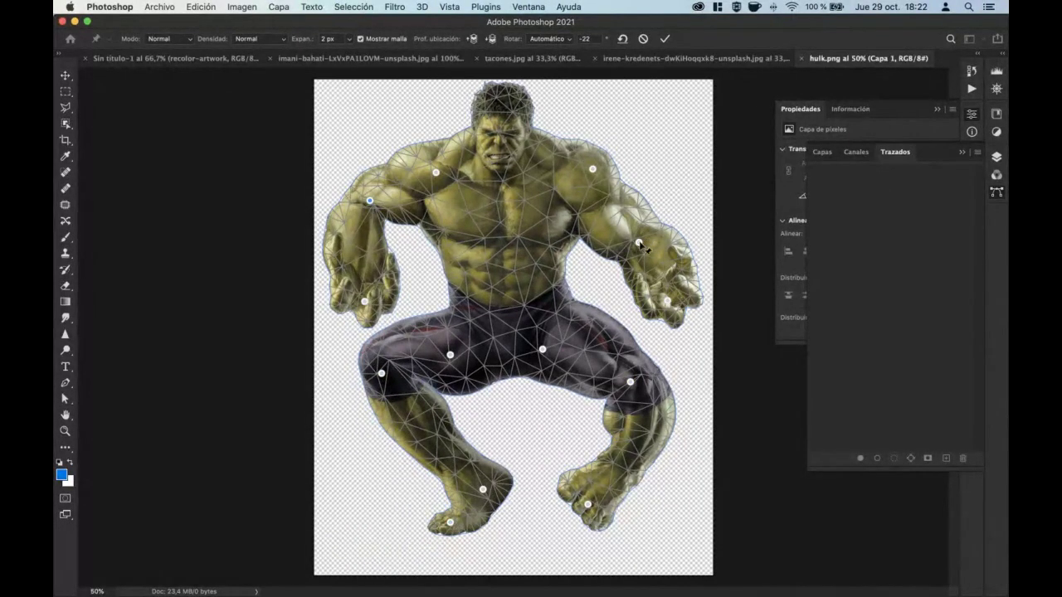
drag(640, 243, 654, 202)
click(670, 274)
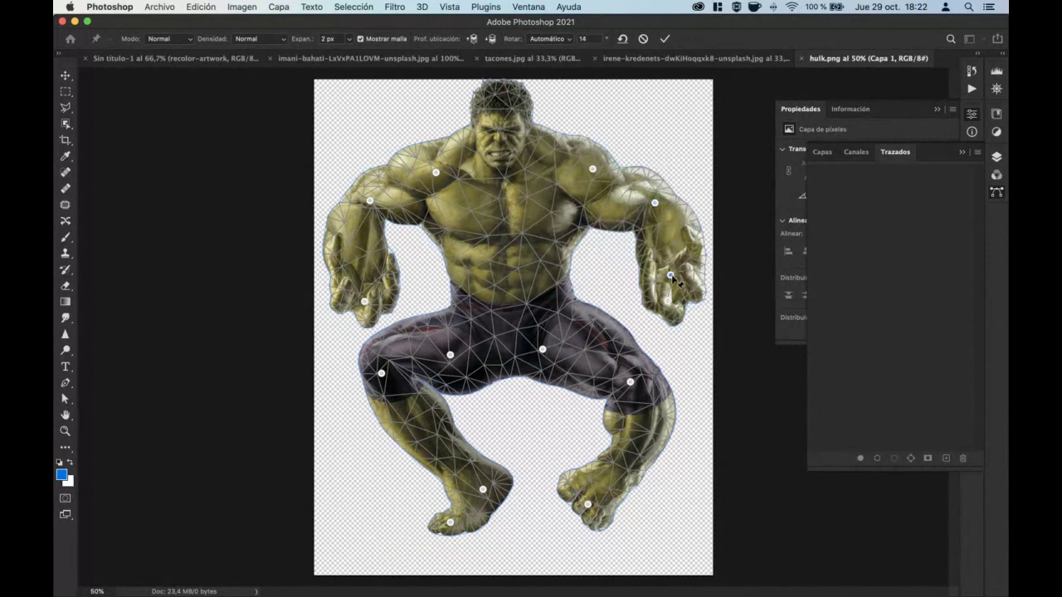
mouse_move(674, 280)
mouse_down()
mouse_move(694, 230)
mouse_move(666, 287)
mouse_up()
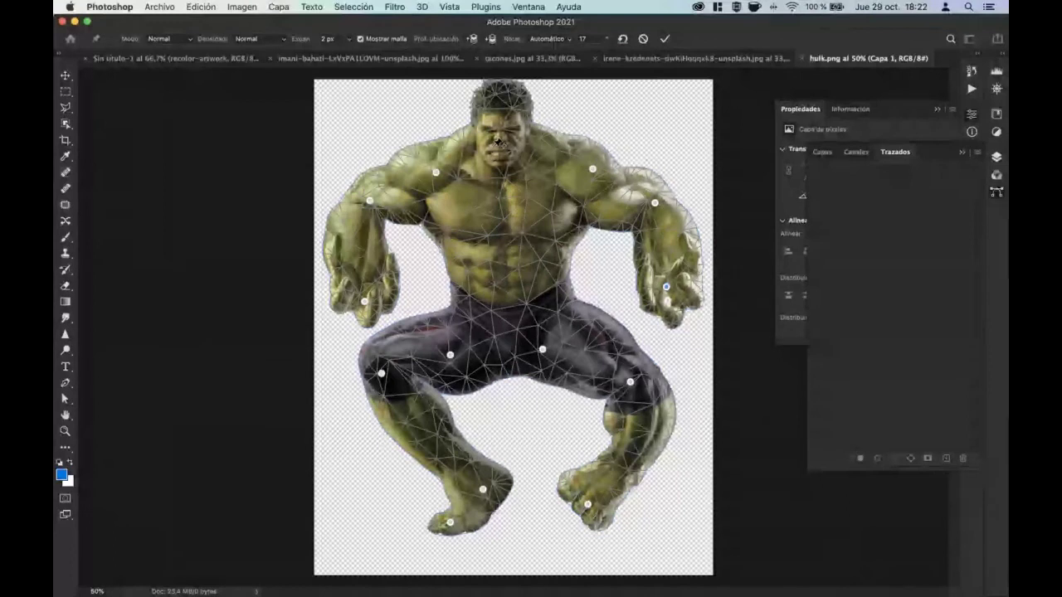
click(819, 152)
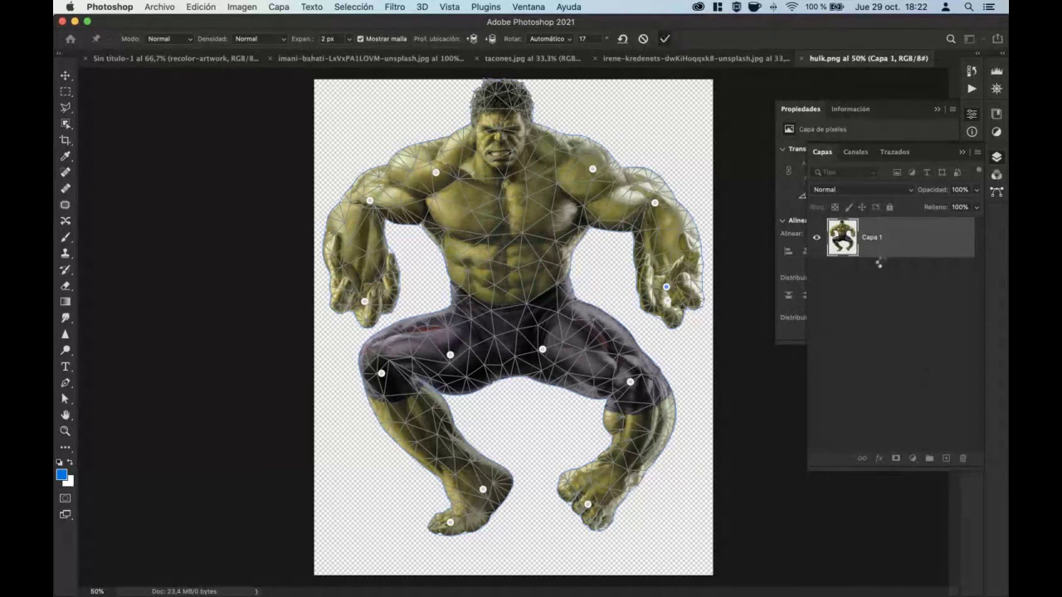
key(Return)
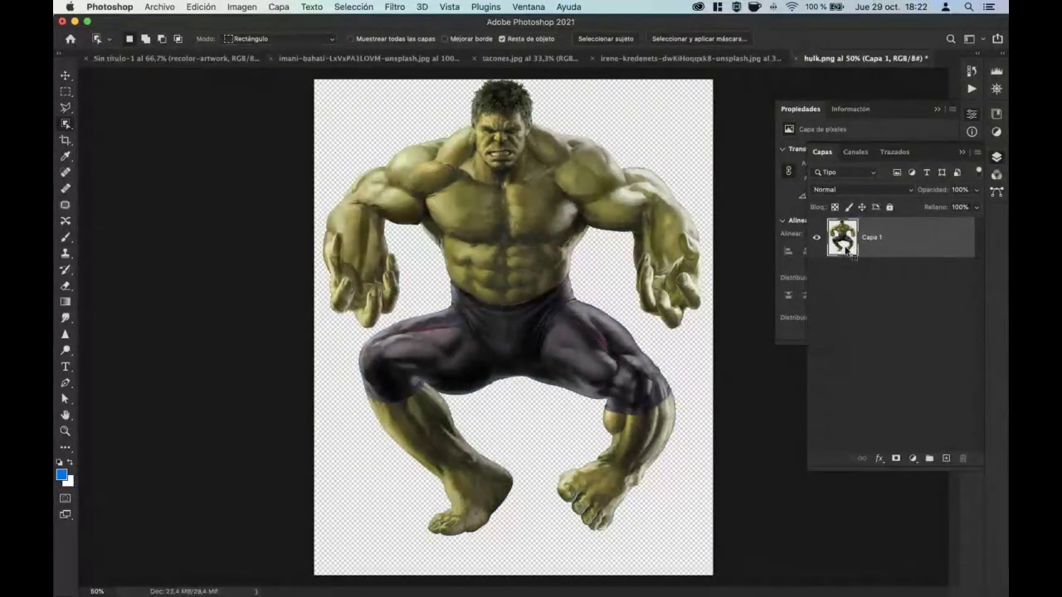
- Go back to the Blackboard Collaborate session in Edge and stop sharing the application
key(ctrl+Right)
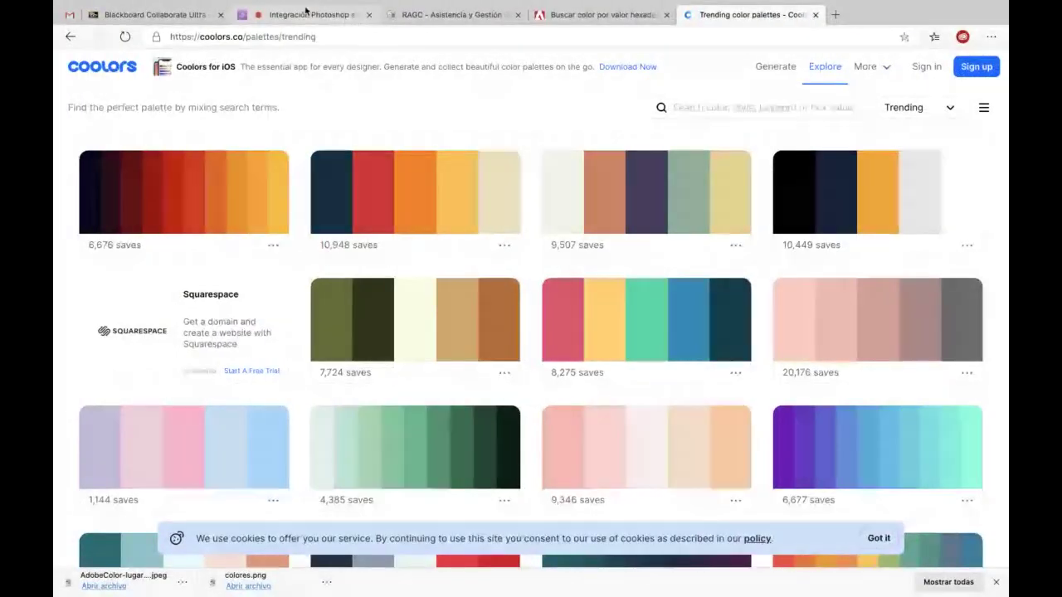
click(307, 14)
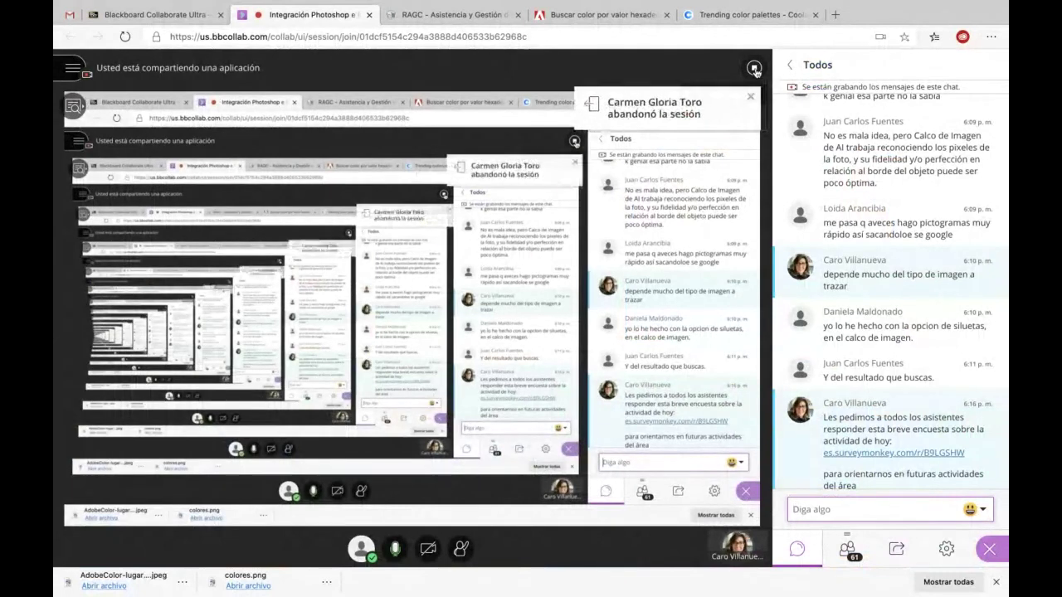
click(755, 70)
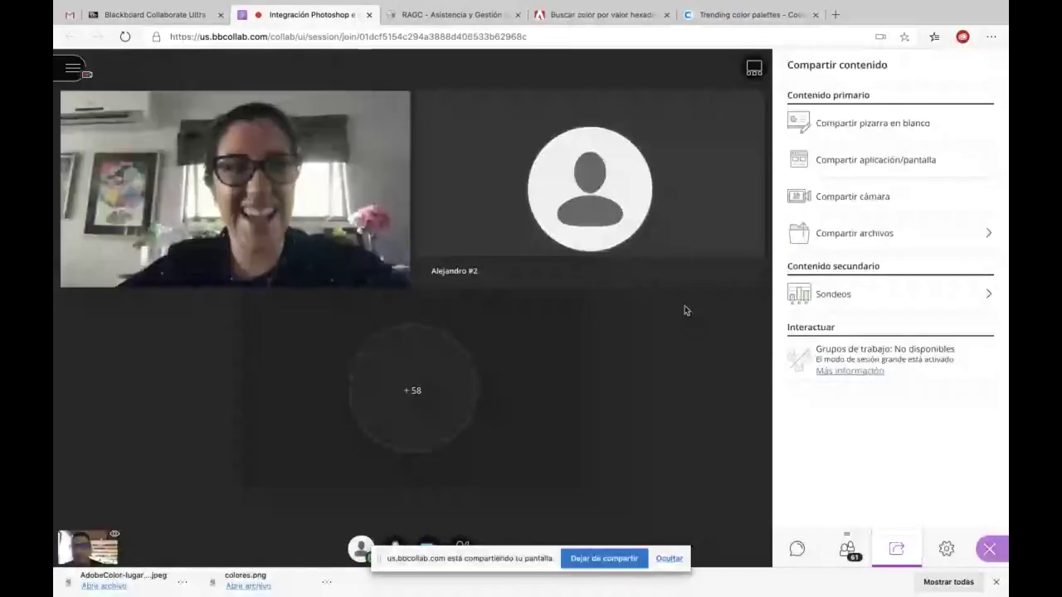
- Switch to Adobe XD, hide the screen-sharing notice and pan across the Joker artboards
key(ctrl+Left)
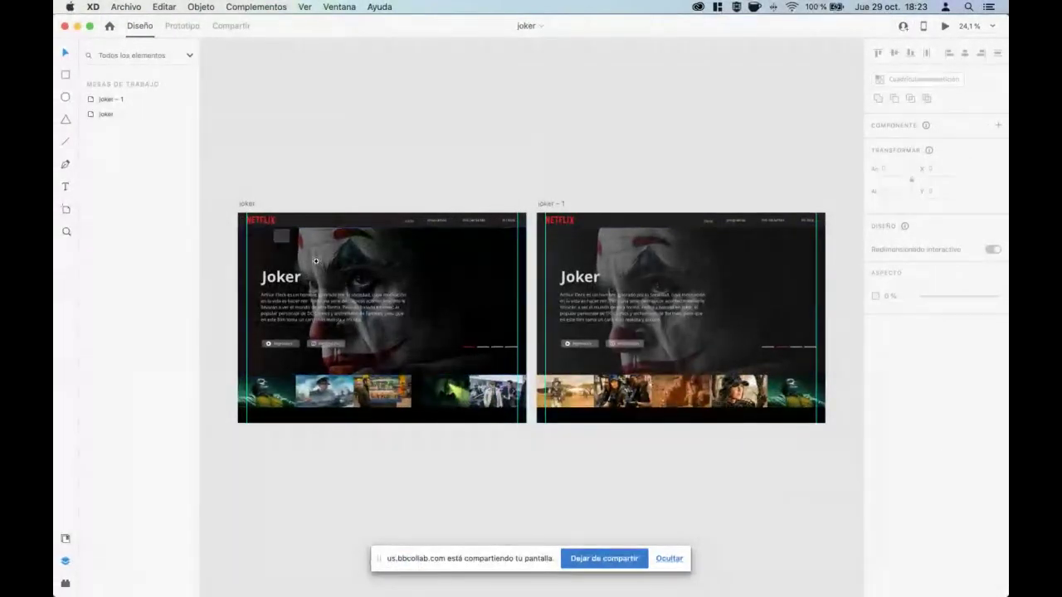
scroll(554, 420, up, 5)
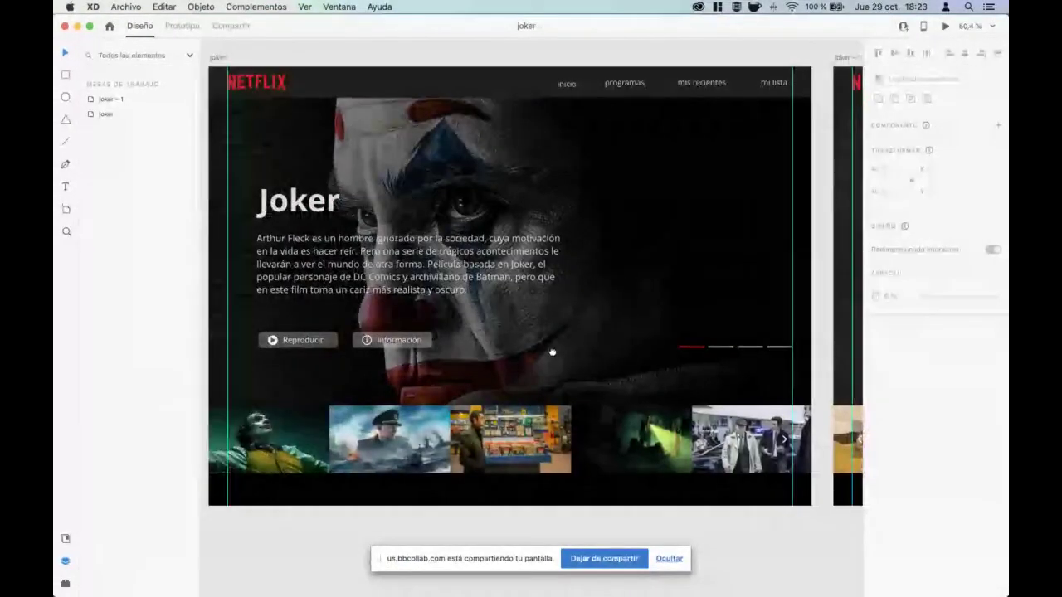
click(670, 559)
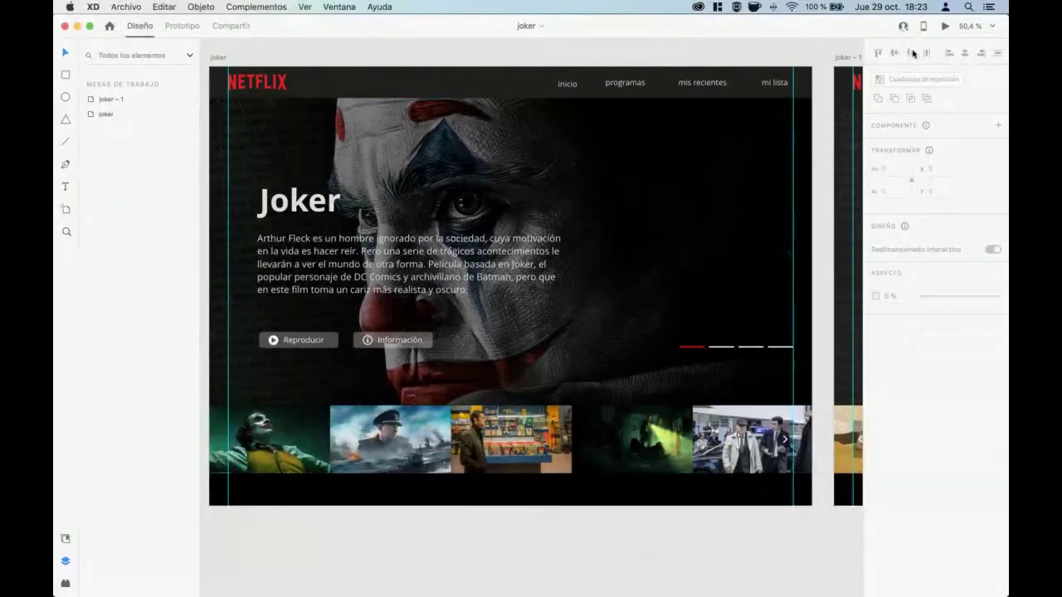
scroll(642, 315, right, 8)
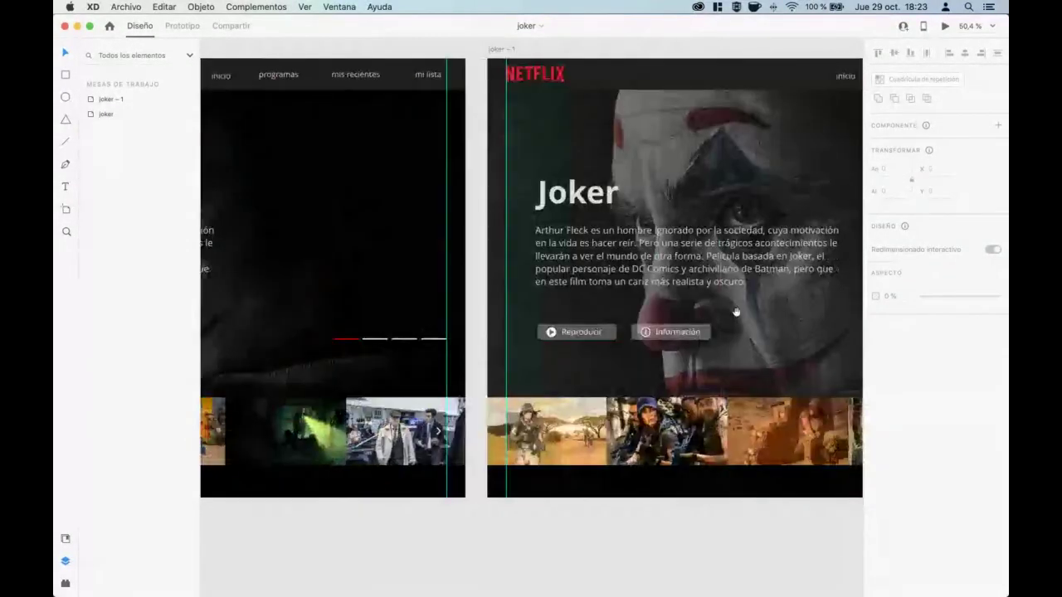
scroll(736, 312, right, 6)
scroll(407, 297, right, 12)
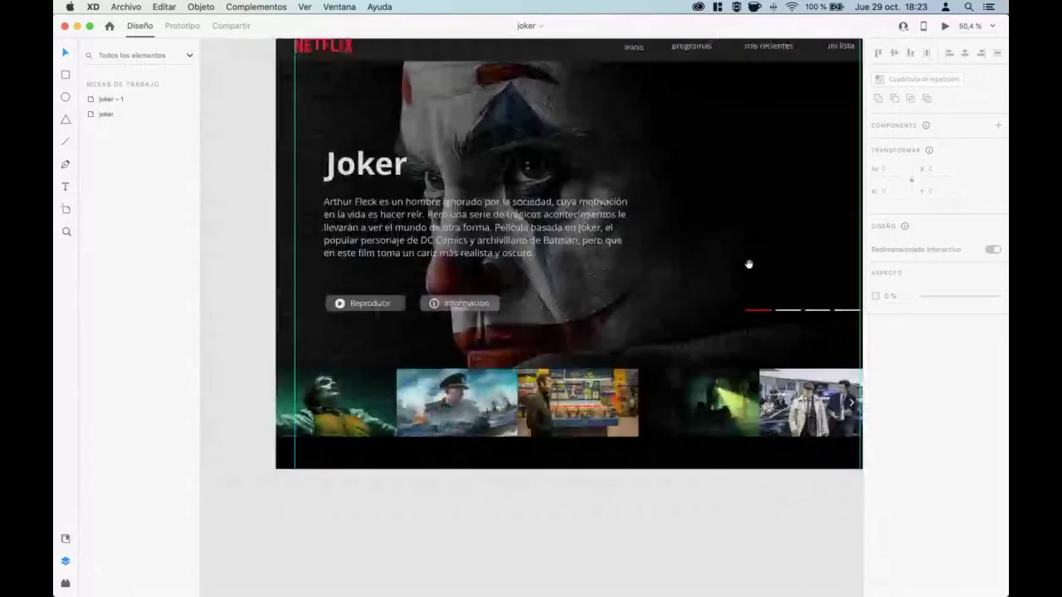
scroll(598, 291, up, 1)
- Preview the Joker Netflix page and slide its movie thumbnail carousel forward and back
click(945, 28)
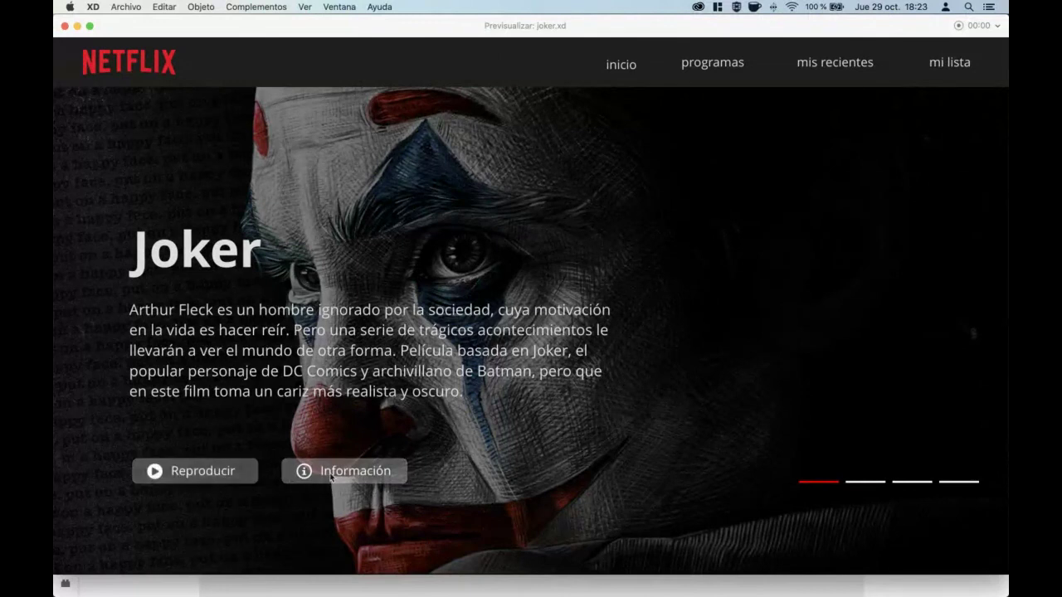
scroll(569, 504, down, 4)
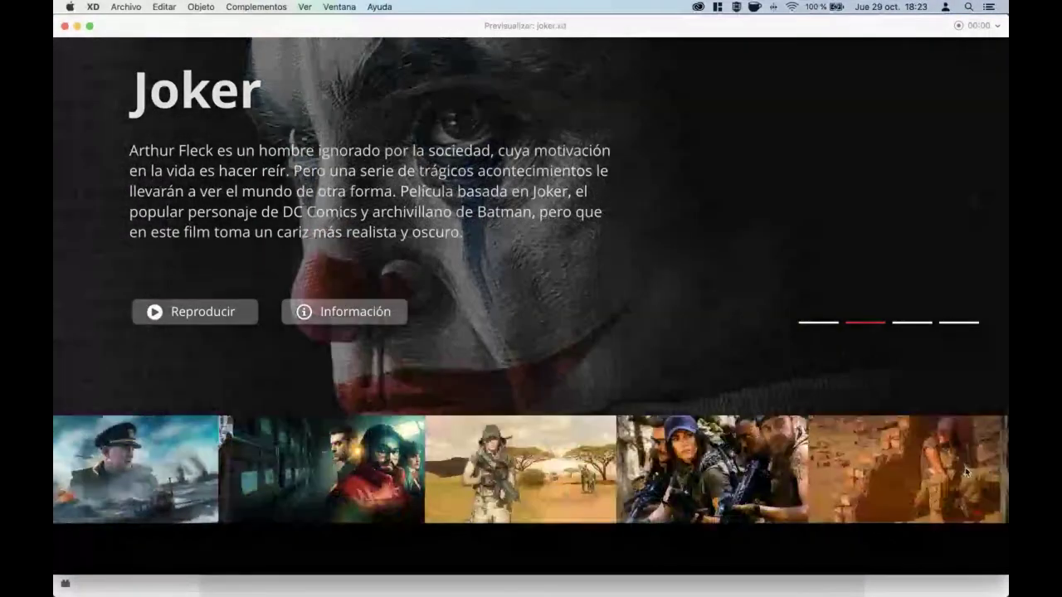
click(964, 467)
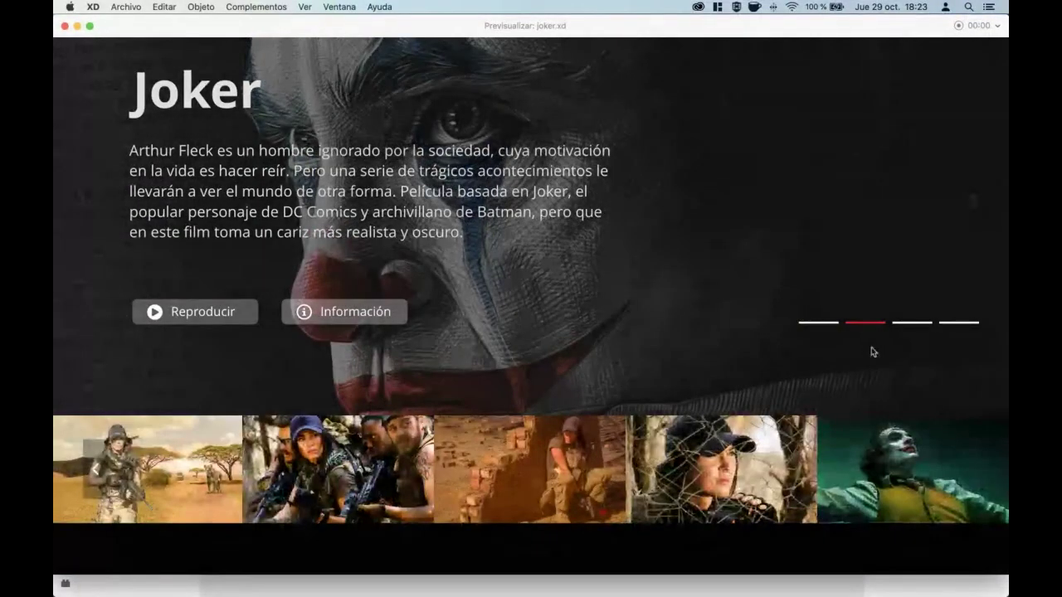
click(94, 471)
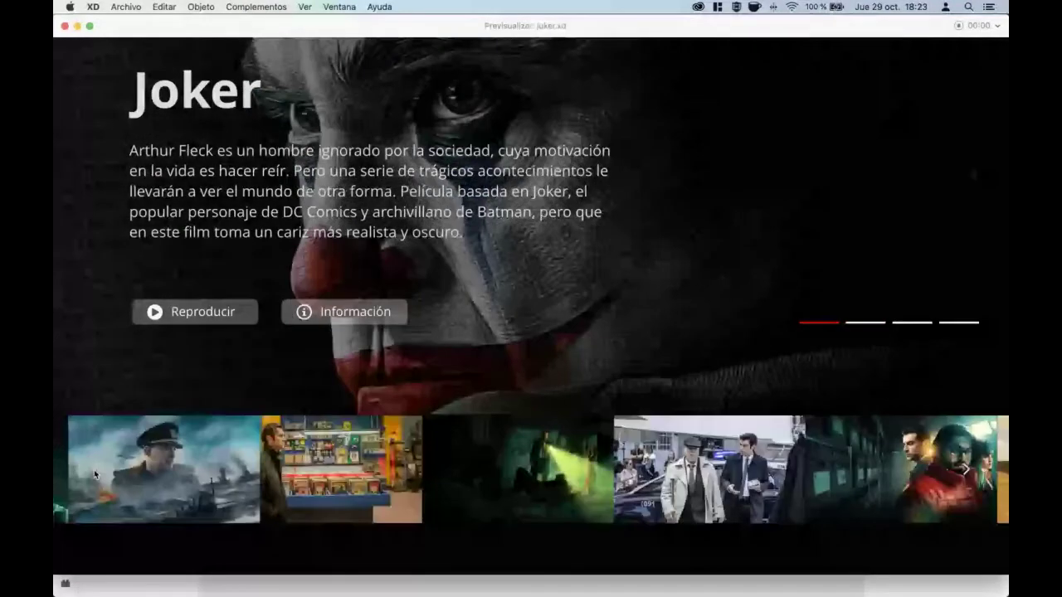
scroll(504, 350, up, 3)
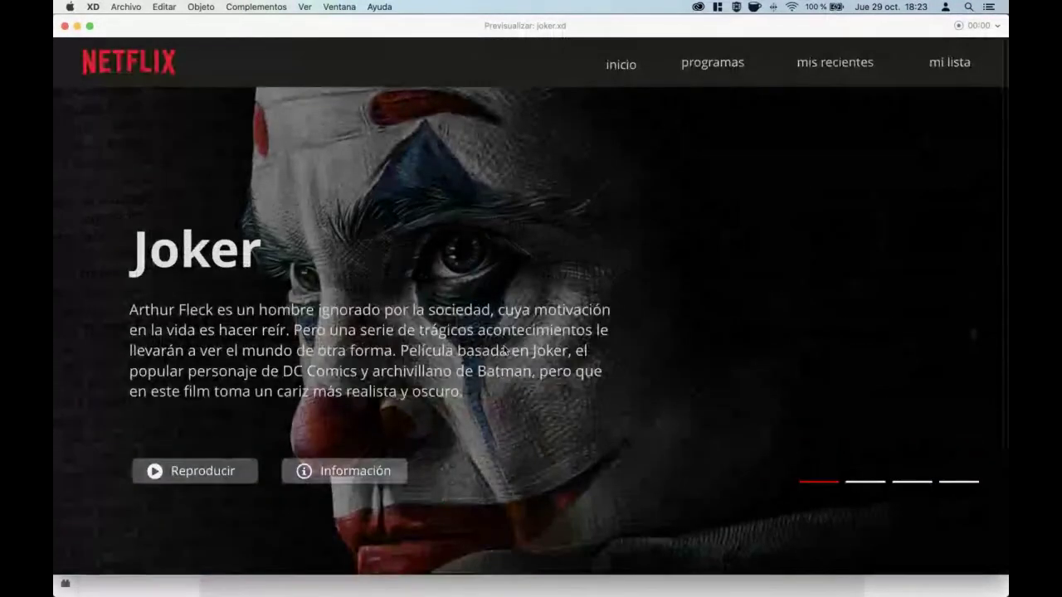
scroll(502, 350, down, 3)
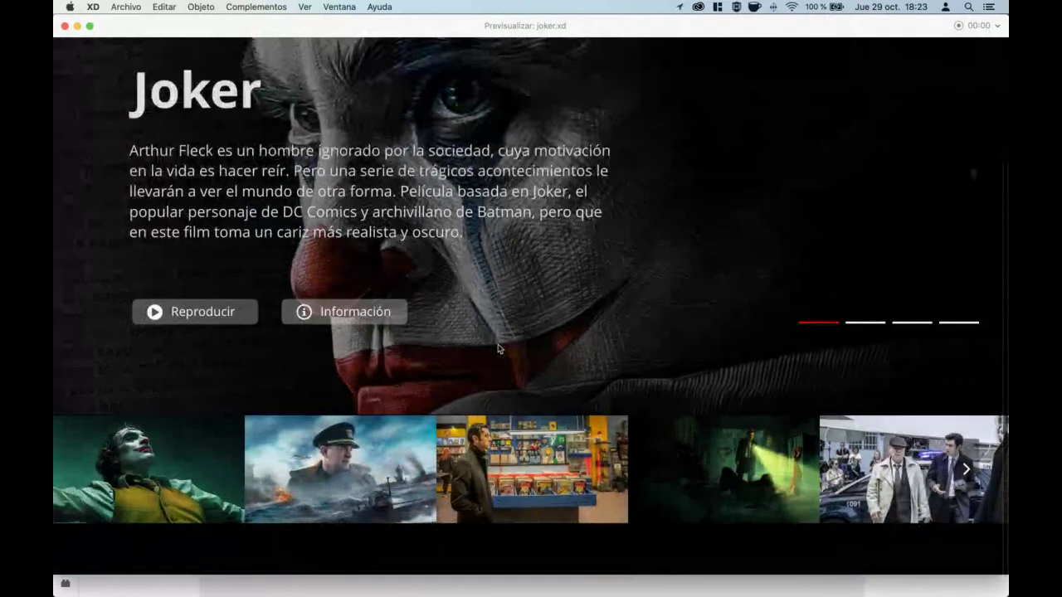